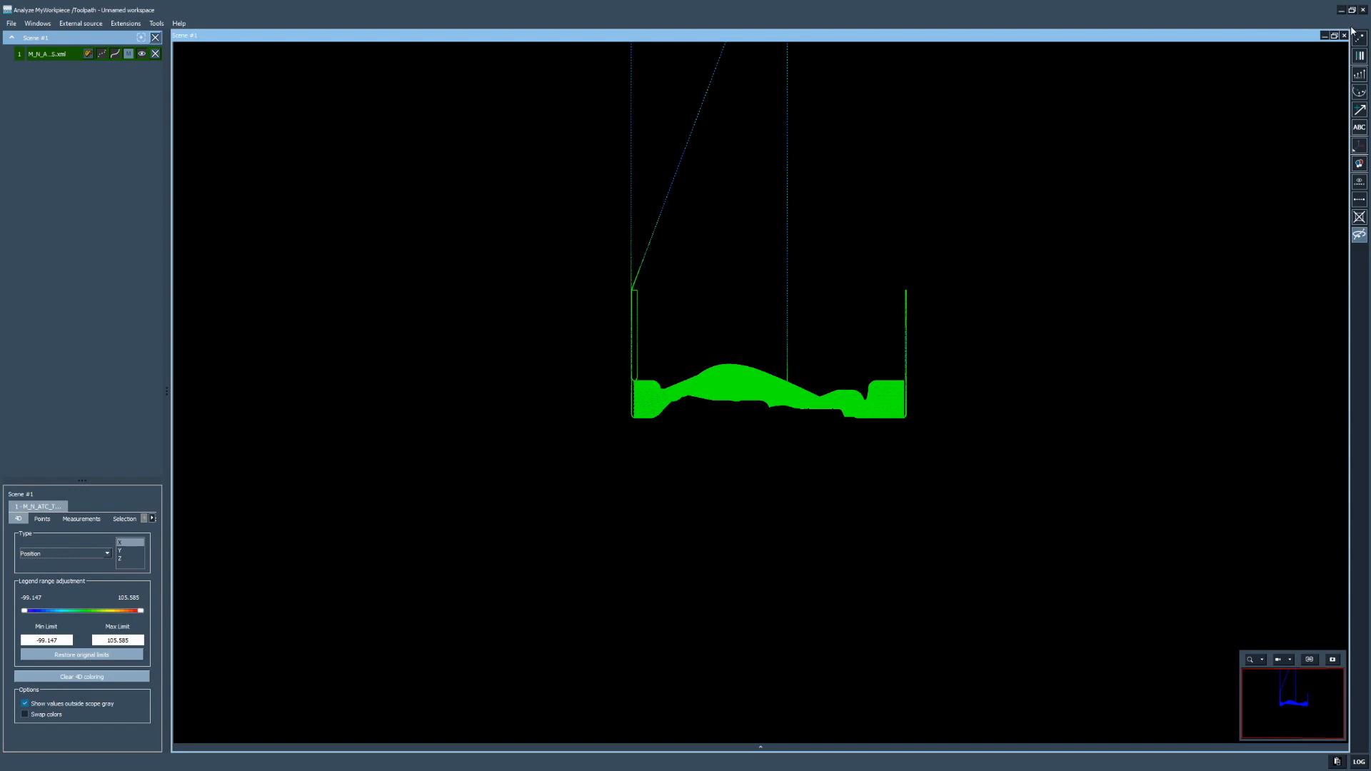
Step: Examine the toolpath's milled surface and connecting moves up close from several sides
{"action": "left_click_drag", "start_coordinate": [789, 348], "coordinate": [774, 372]}
{"action": "scroll", "coordinate": [767, 400], "scroll_direction": "up", "scroll_amount": 6}
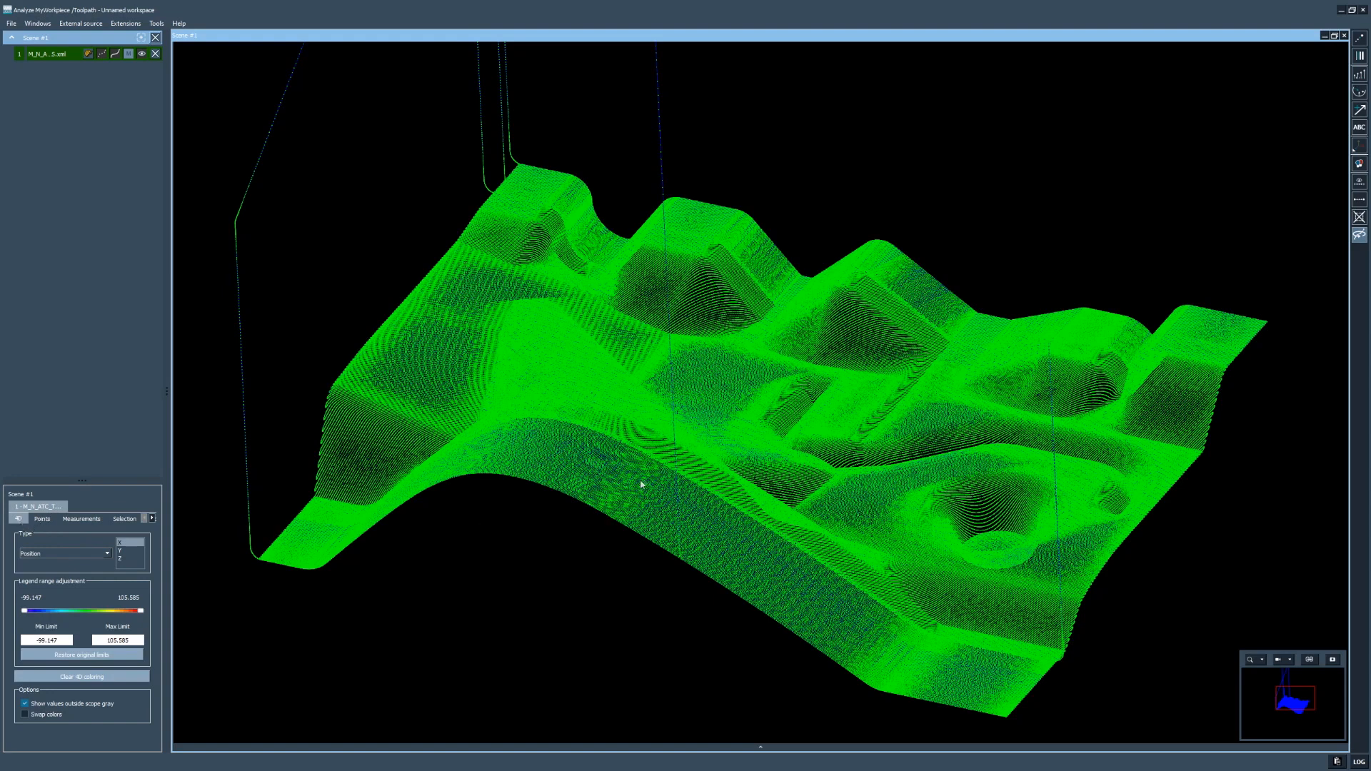
{"action": "mouse_move", "coordinate": [600, 457]}
{"action": "left_mouse_down"}
{"action": "mouse_move", "coordinate": [587, 482]}
{"action": "mouse_move", "coordinate": [647, 427]}
{"action": "mouse_move", "coordinate": [627, 444]}
{"action": "mouse_move", "coordinate": [637, 465]}
{"action": "mouse_move", "coordinate": [728, 401]}
{"action": "left_mouse_up"}
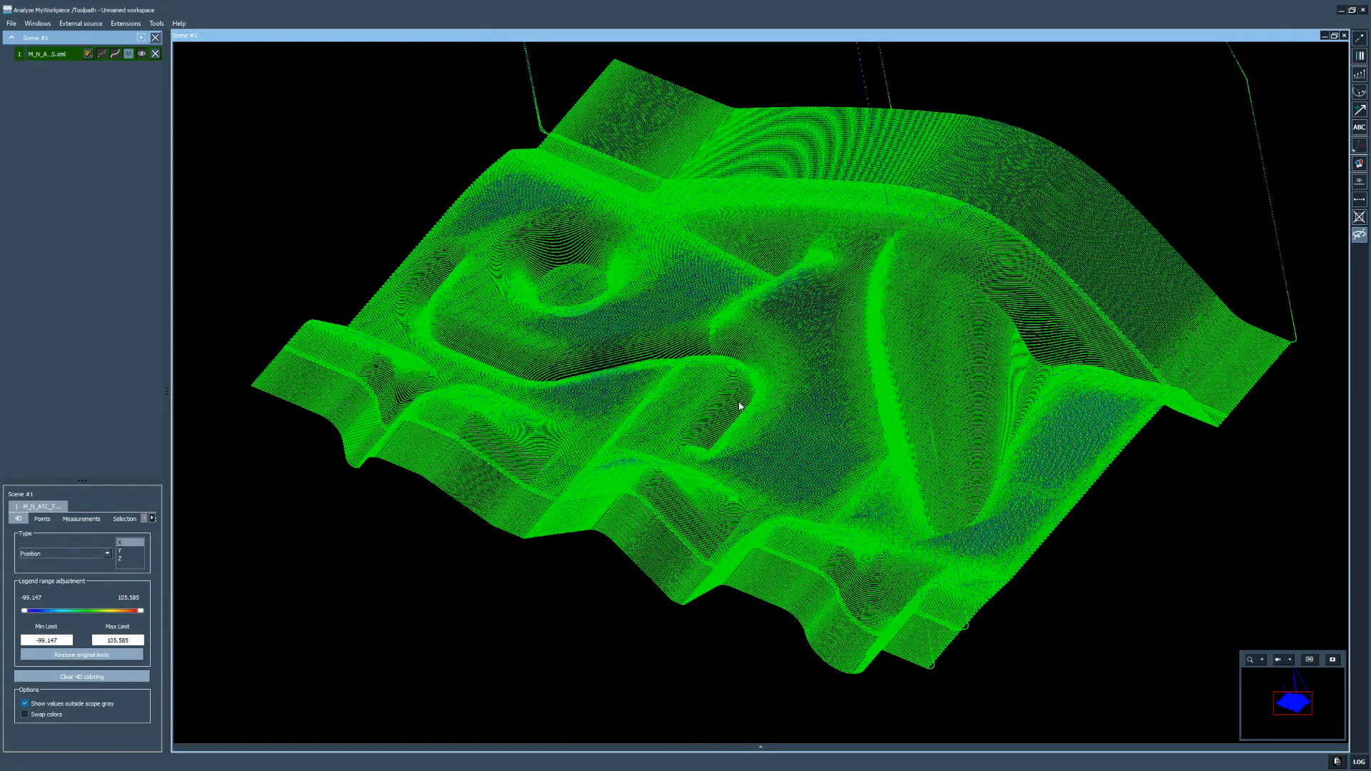
{"action": "left_click_drag", "start_coordinate": [739, 406], "coordinate": [745, 423]}
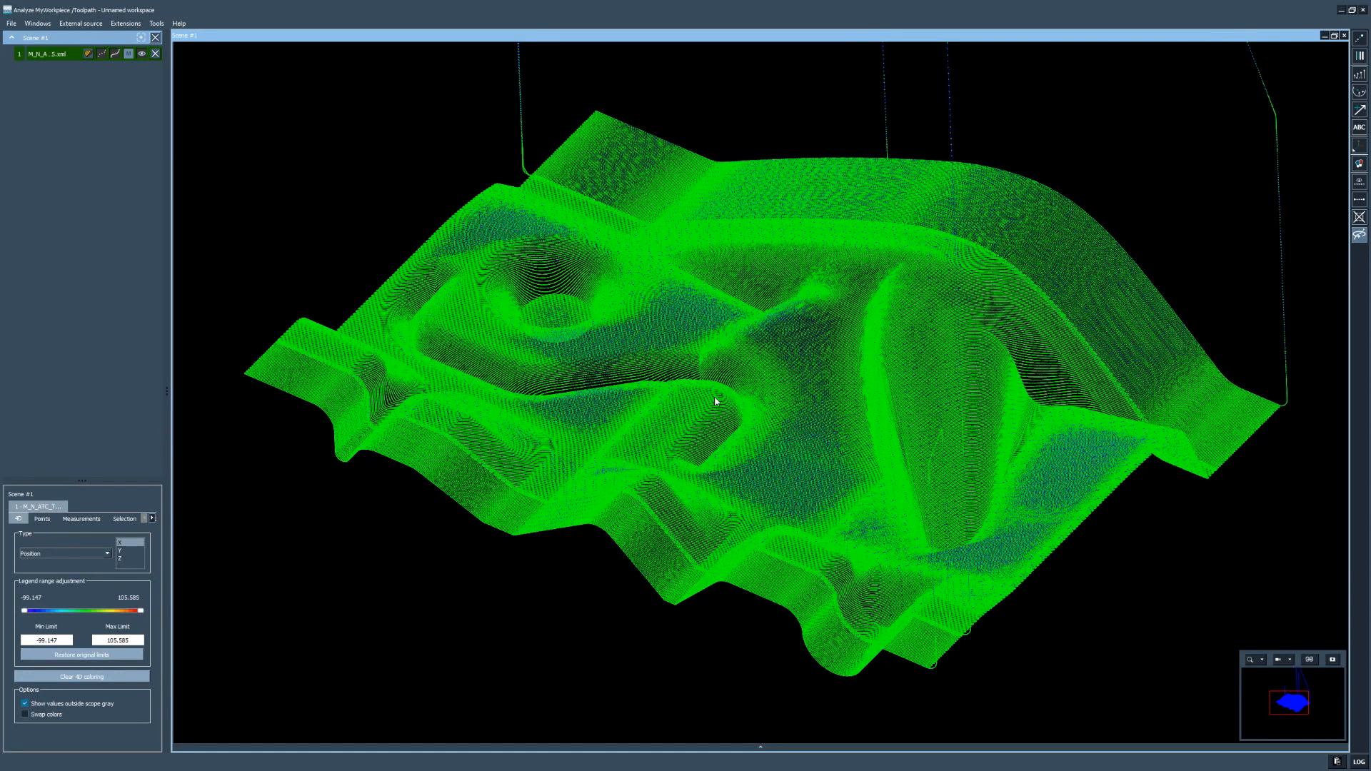
{"action": "left_click_drag", "start_coordinate": [714, 398], "coordinate": [716, 465]}
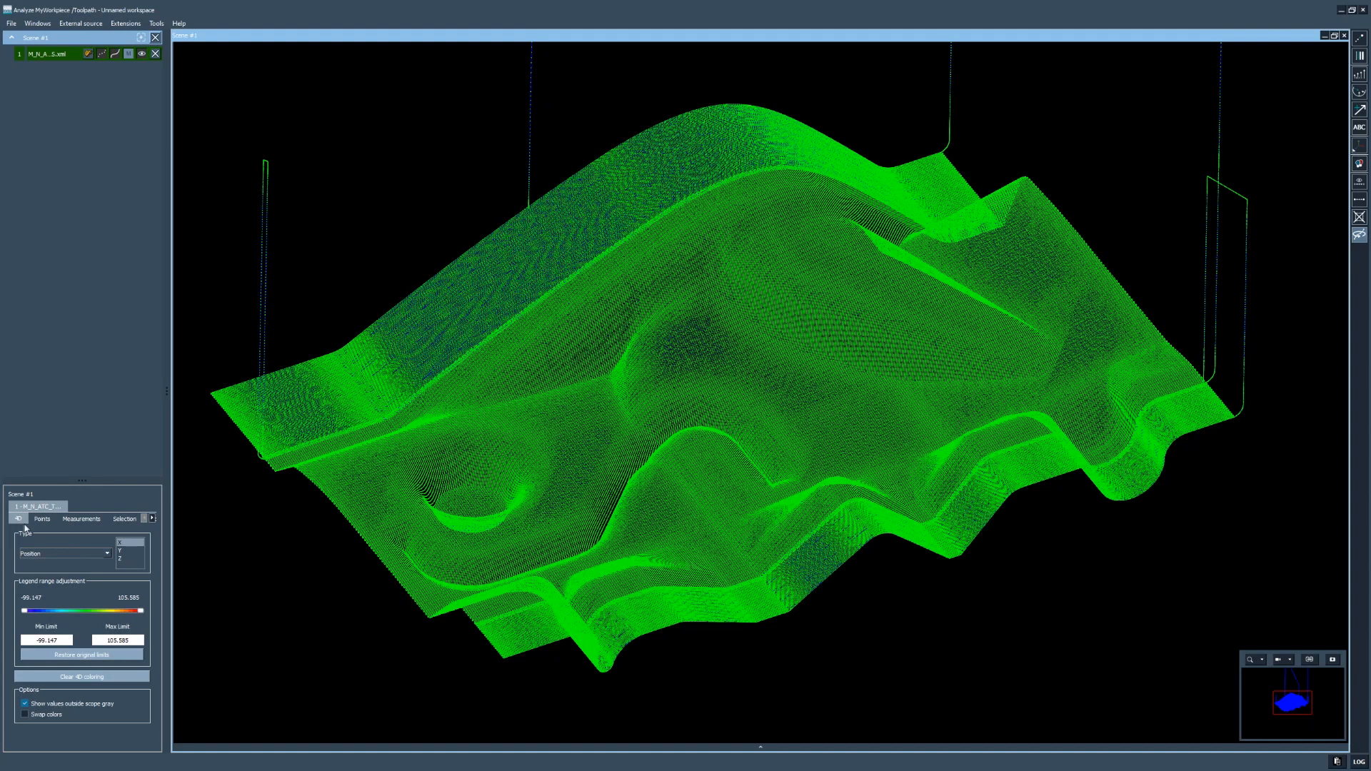
Step: Widen the scene settings area, review the Points, Measurements, Selection and Properties pages, and return to the 4D settings
{"action": "left_click_drag", "start_coordinate": [166, 391], "coordinate": [241, 391]}
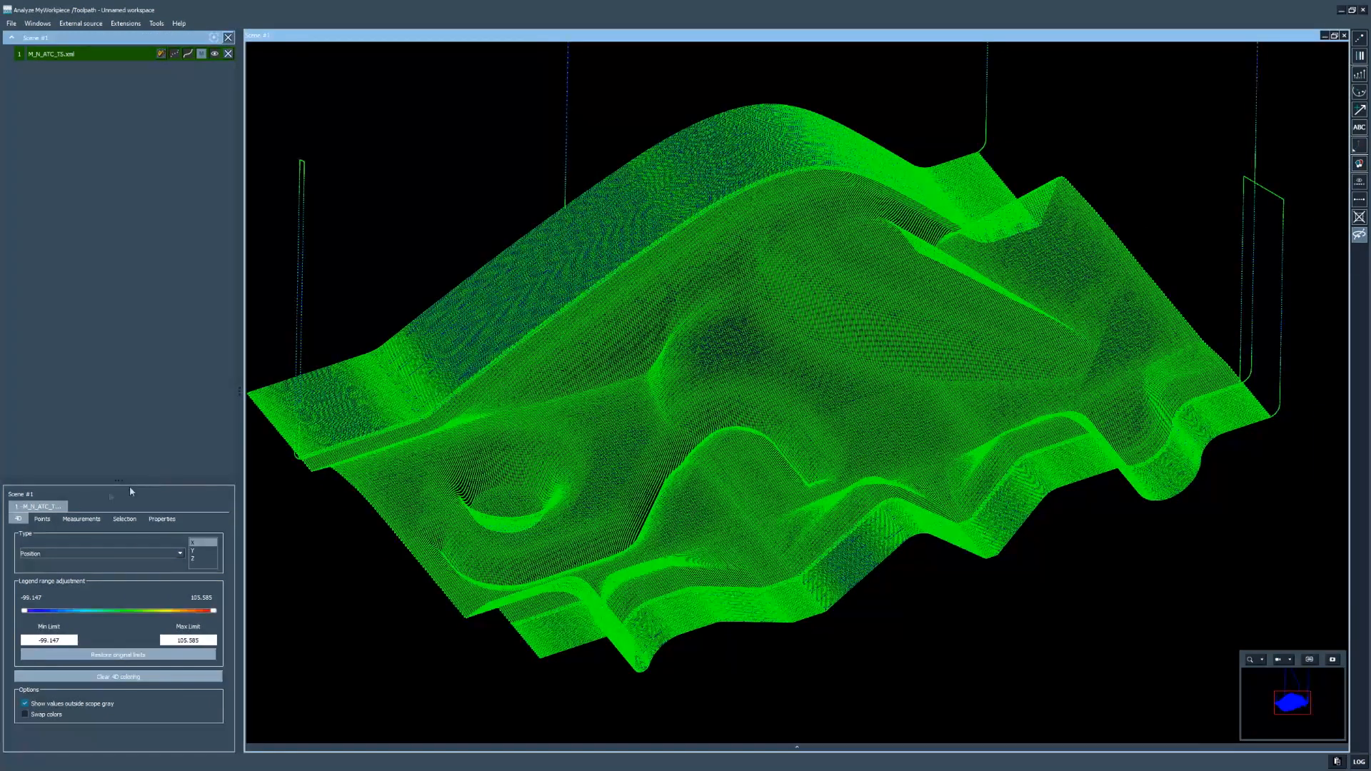
{"action": "left_click", "coordinate": [37, 520]}
{"action": "left_click", "coordinate": [85, 520]}
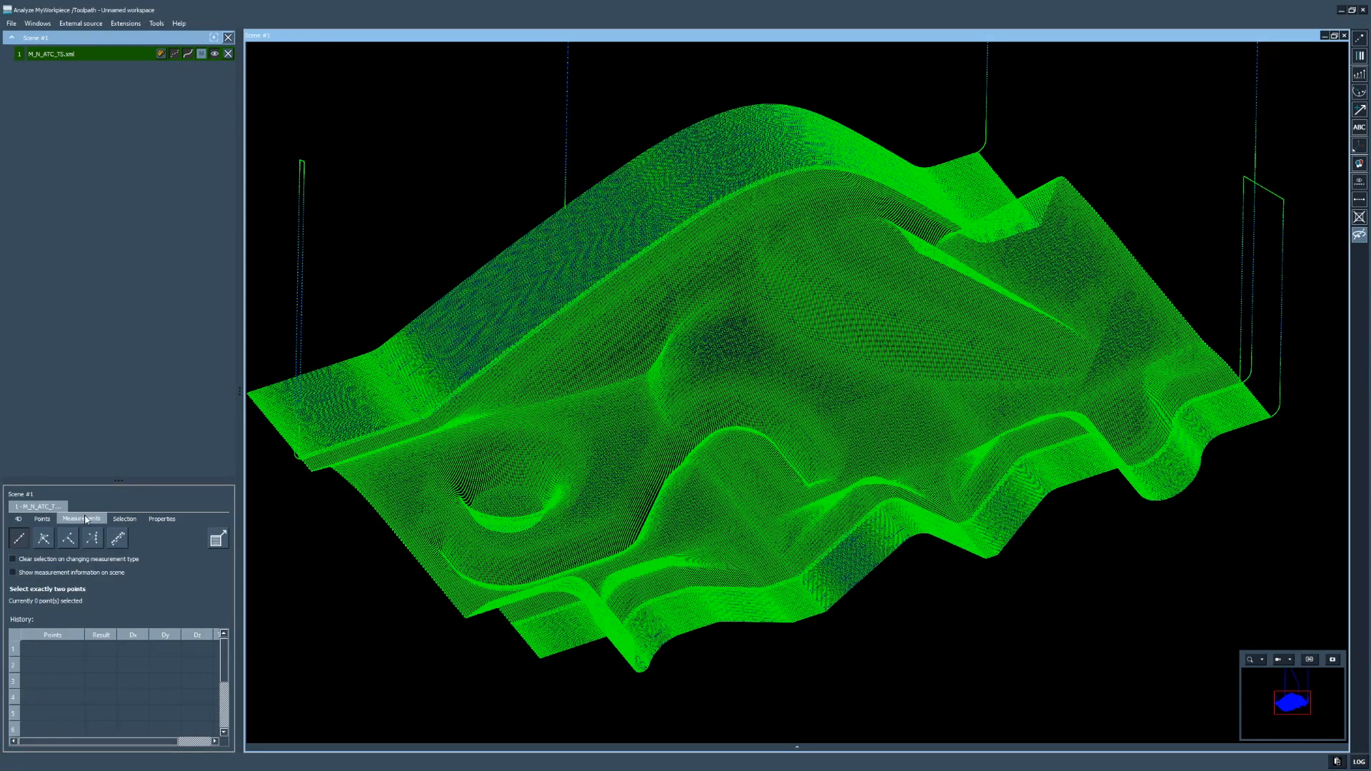
{"action": "left_click", "coordinate": [124, 520]}
{"action": "left_click", "coordinate": [162, 520]}
{"action": "left_click", "coordinate": [18, 519]}
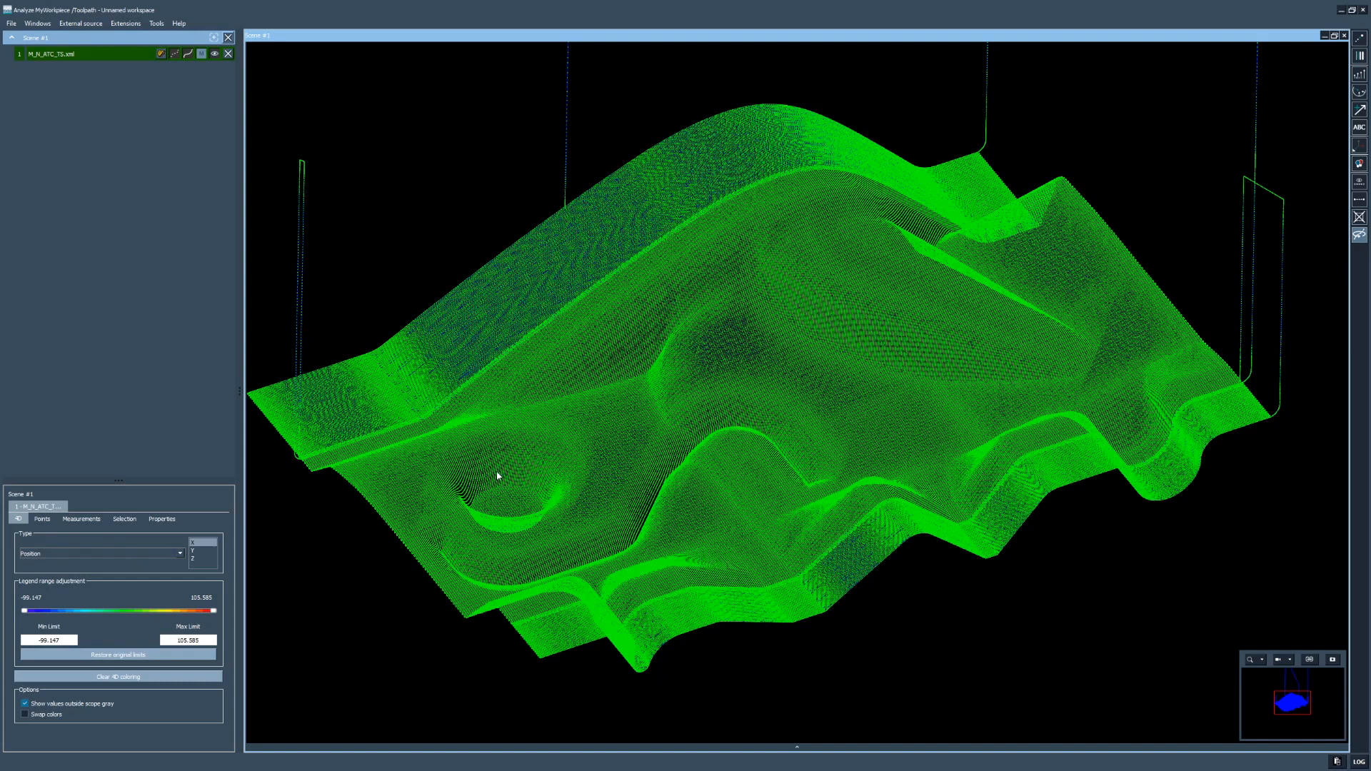
Step: Inspect the spacing of the toolpath points and colour the toolpath by Velocity (calculated)
{"action": "left_click", "coordinate": [48, 553]}
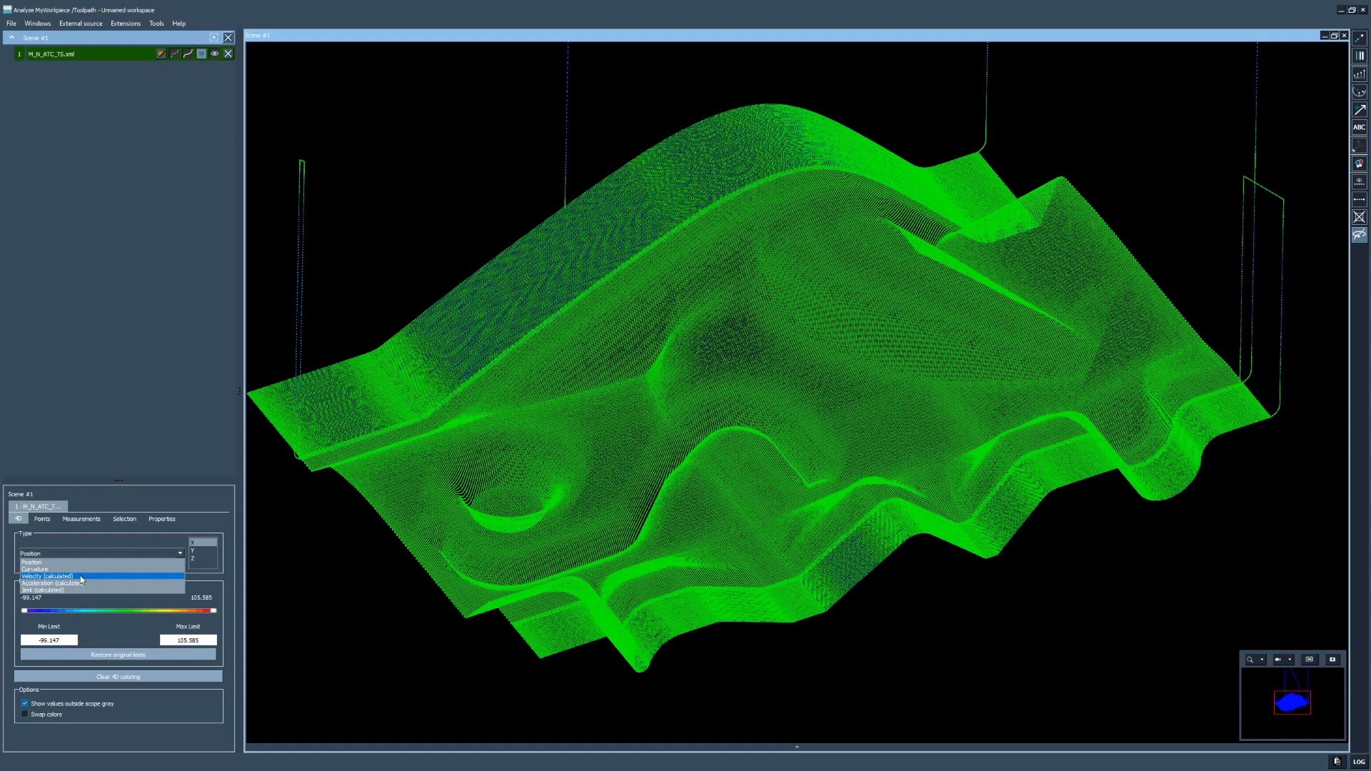
{"action": "left_click", "coordinate": [83, 425]}
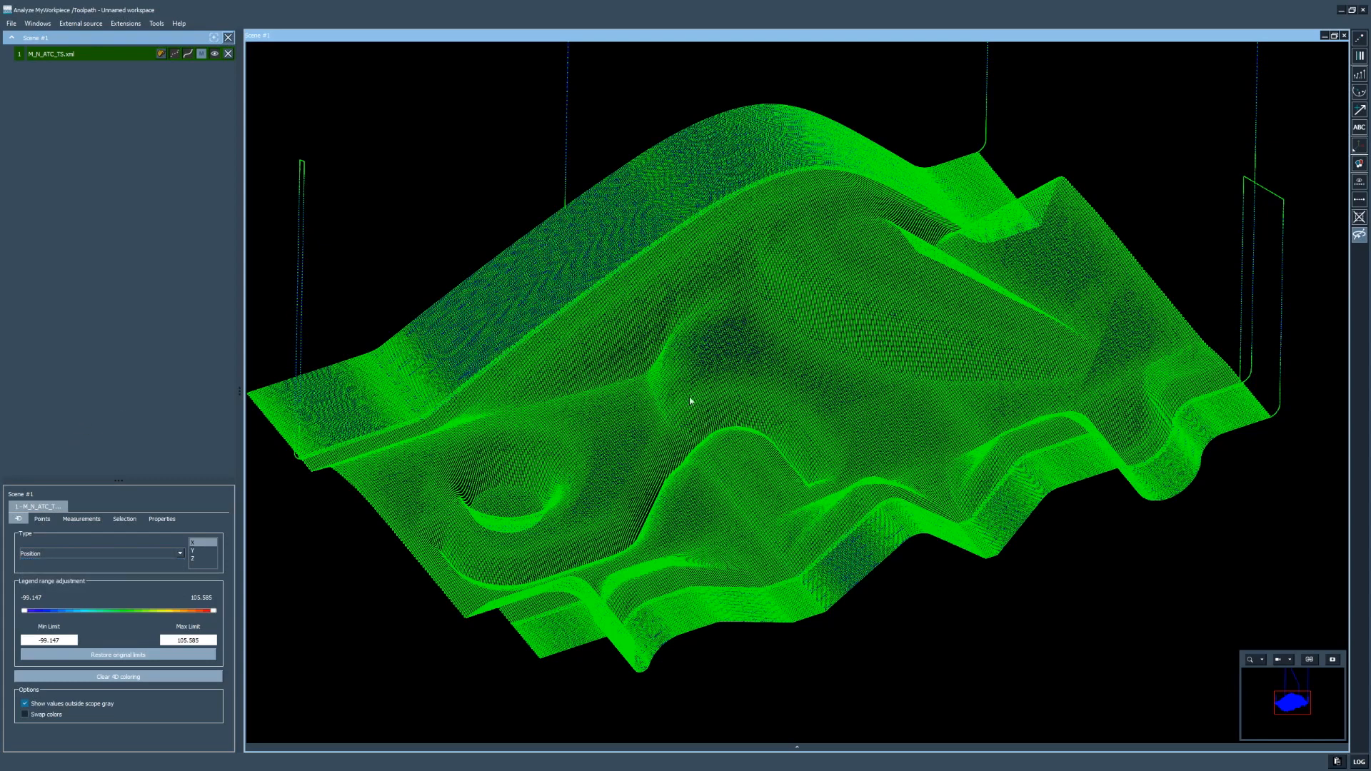
{"action": "scroll", "coordinate": [697, 367], "scroll_direction": "up", "scroll_amount": 8}
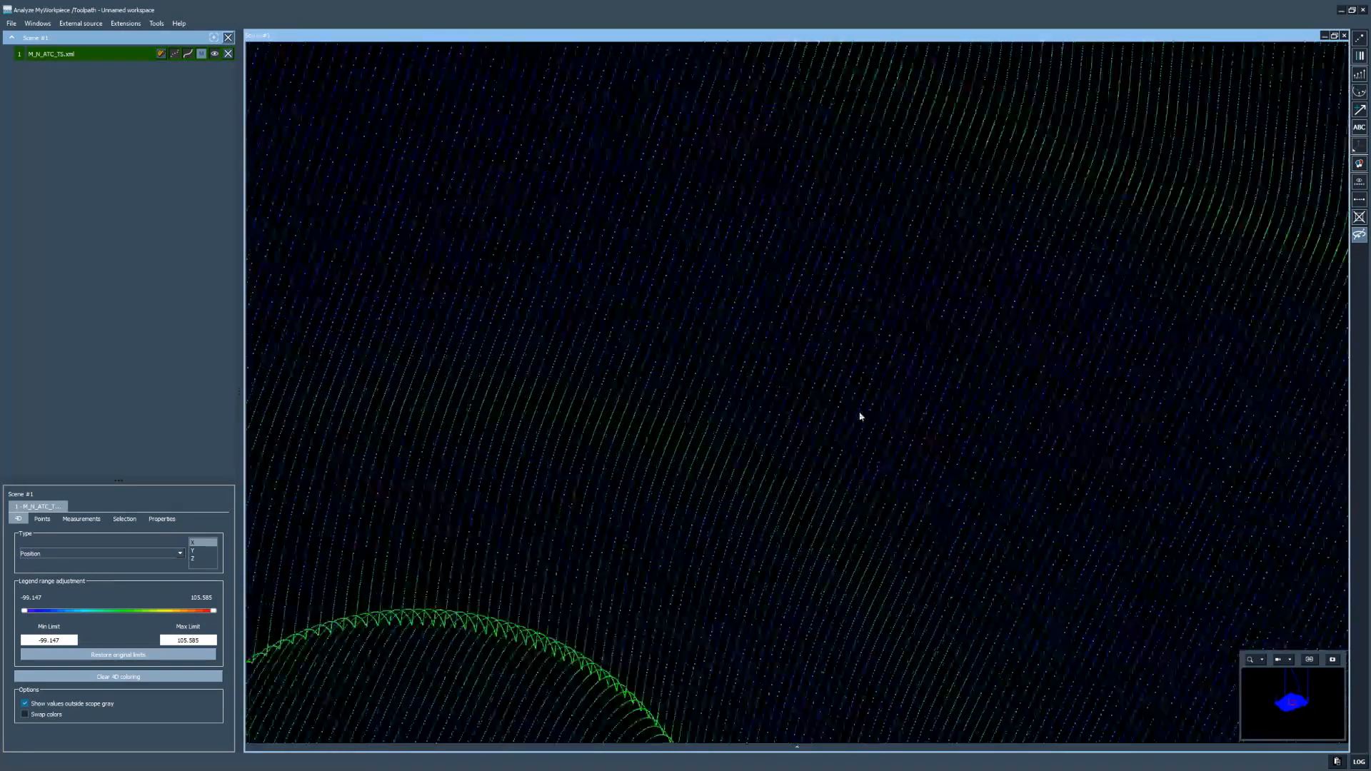
{"action": "scroll", "coordinate": [741, 373], "scroll_direction": "up", "scroll_amount": 3}
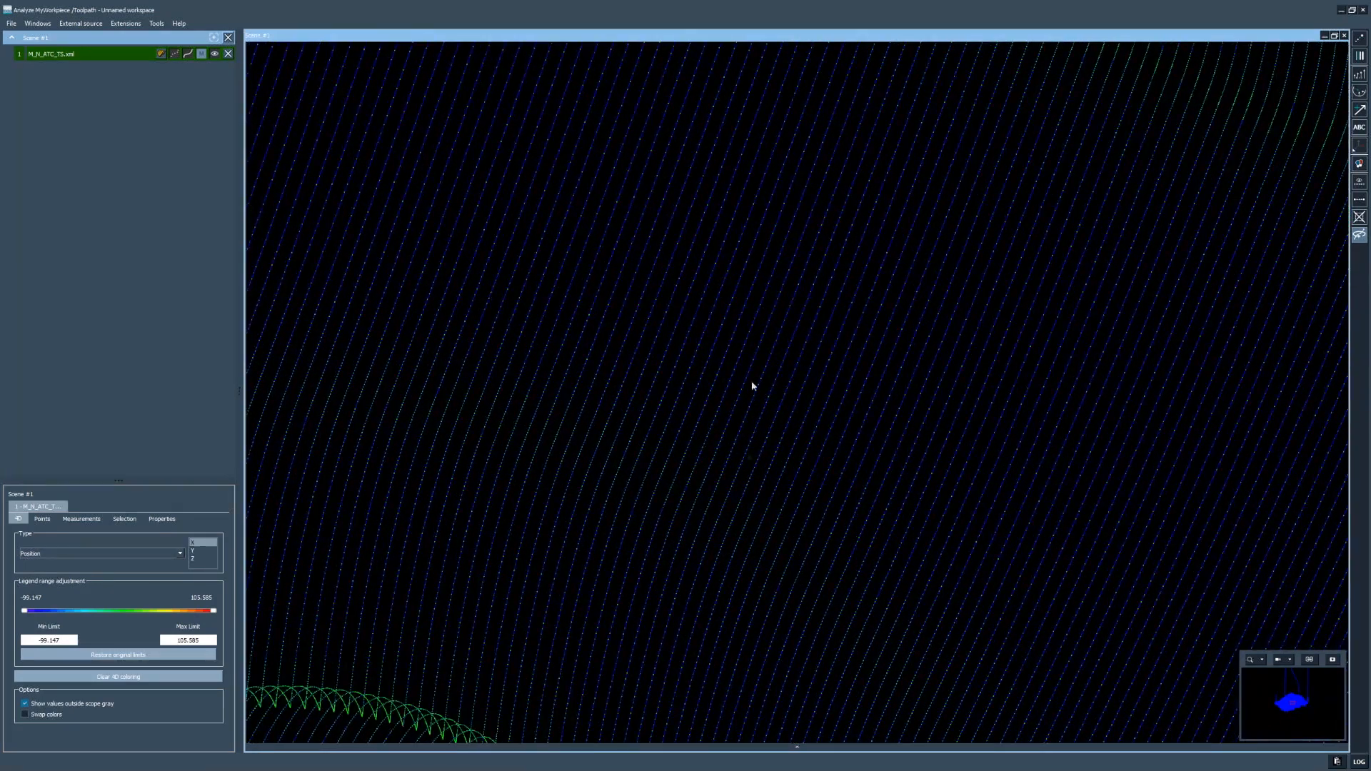
{"action": "scroll", "coordinate": [679, 532], "scroll_direction": "down", "scroll_amount": 10}
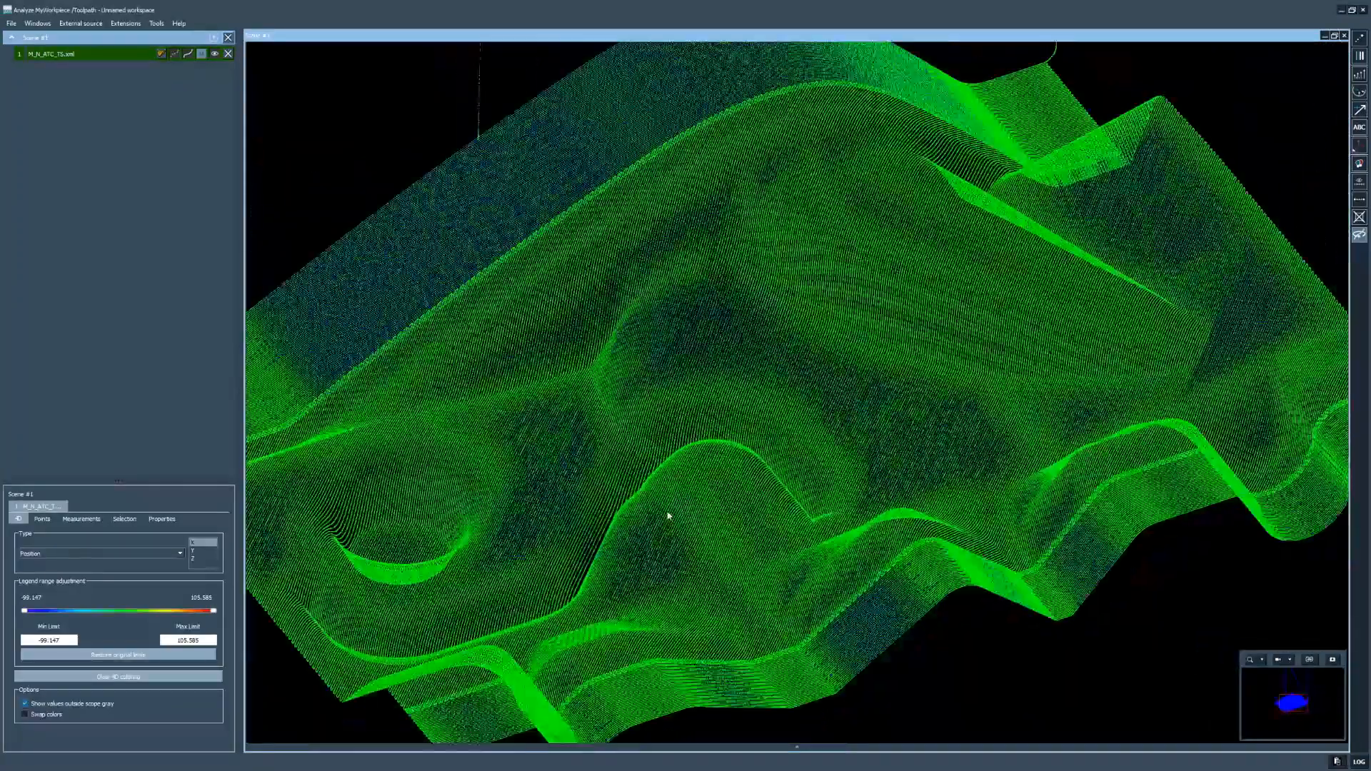
{"action": "left_click", "coordinate": [203, 557]}
{"action": "left_click", "coordinate": [71, 555]}
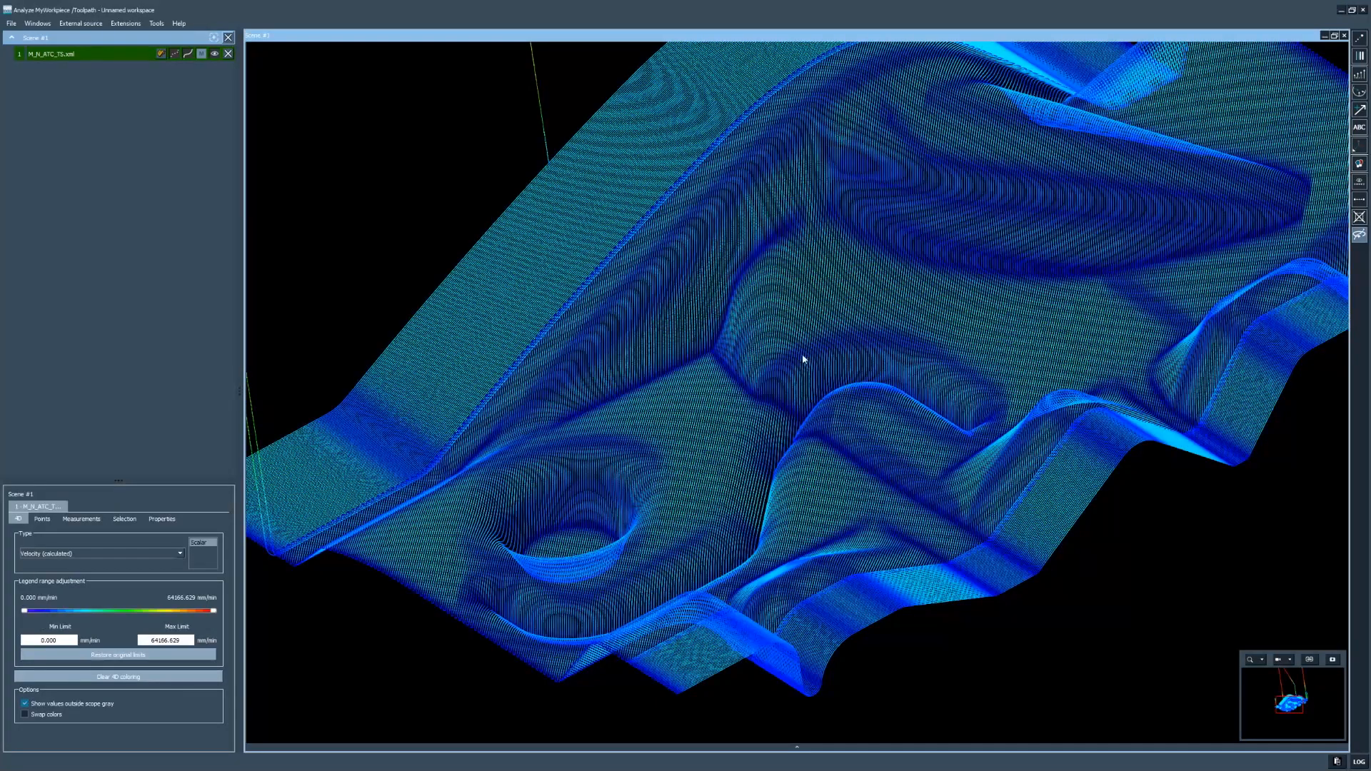
Step: Examine the velocity colours on the machined surface and on the retract and approach moves above it
{"action": "scroll", "coordinate": [801, 359], "scroll_direction": "down", "scroll_amount": 3}
{"action": "middle_click_drag", "start_coordinate": [768, 365], "coordinate": [790, 439]}
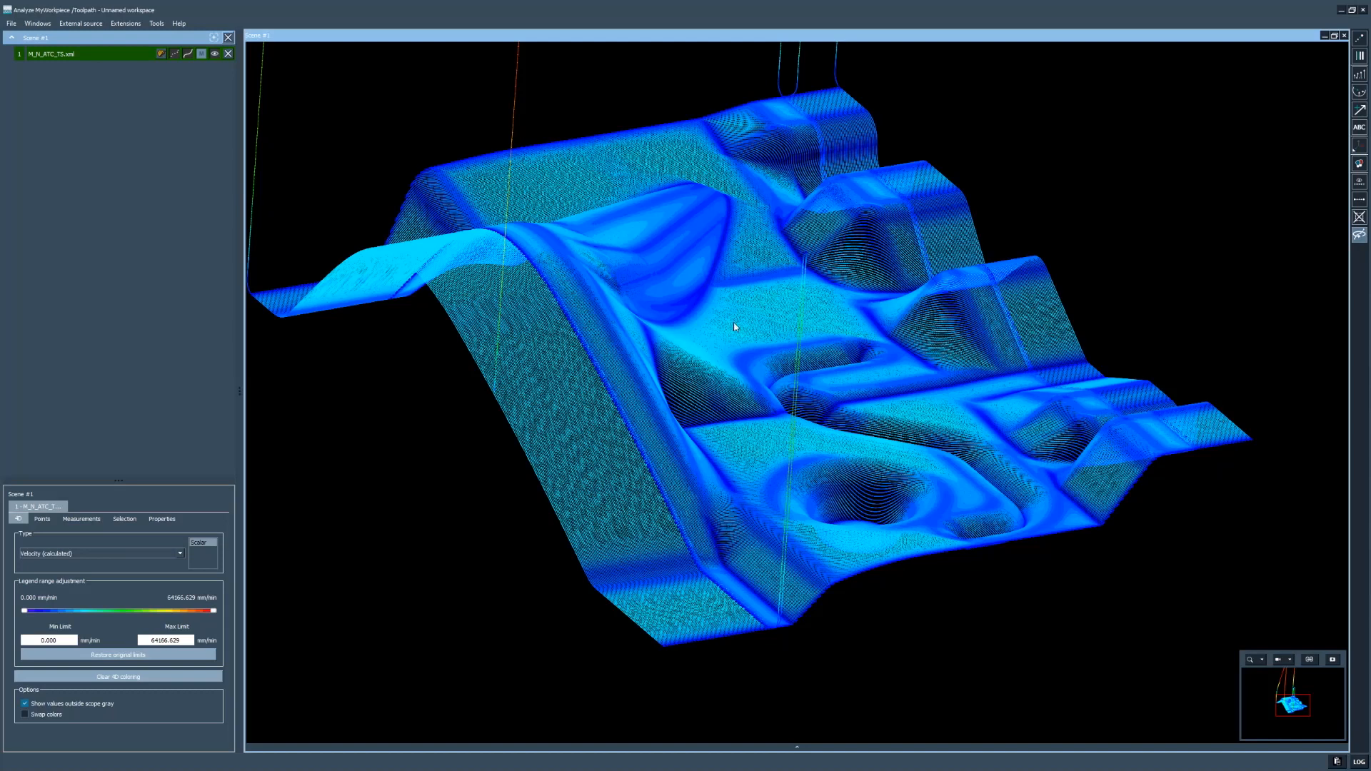
{"action": "scroll", "coordinate": [735, 329], "scroll_direction": "down", "scroll_amount": 5}
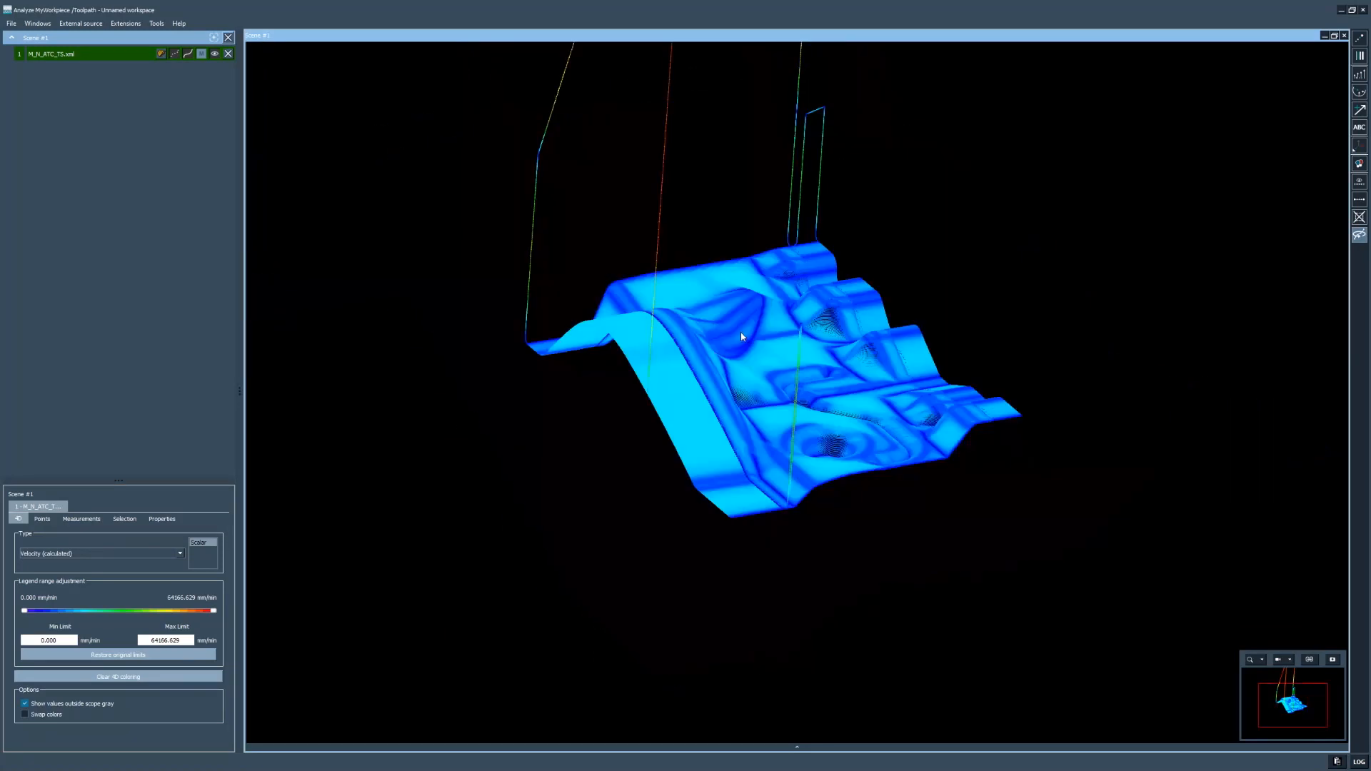
{"action": "middle_click_drag", "start_coordinate": [731, 72], "coordinate": [698, 228]}
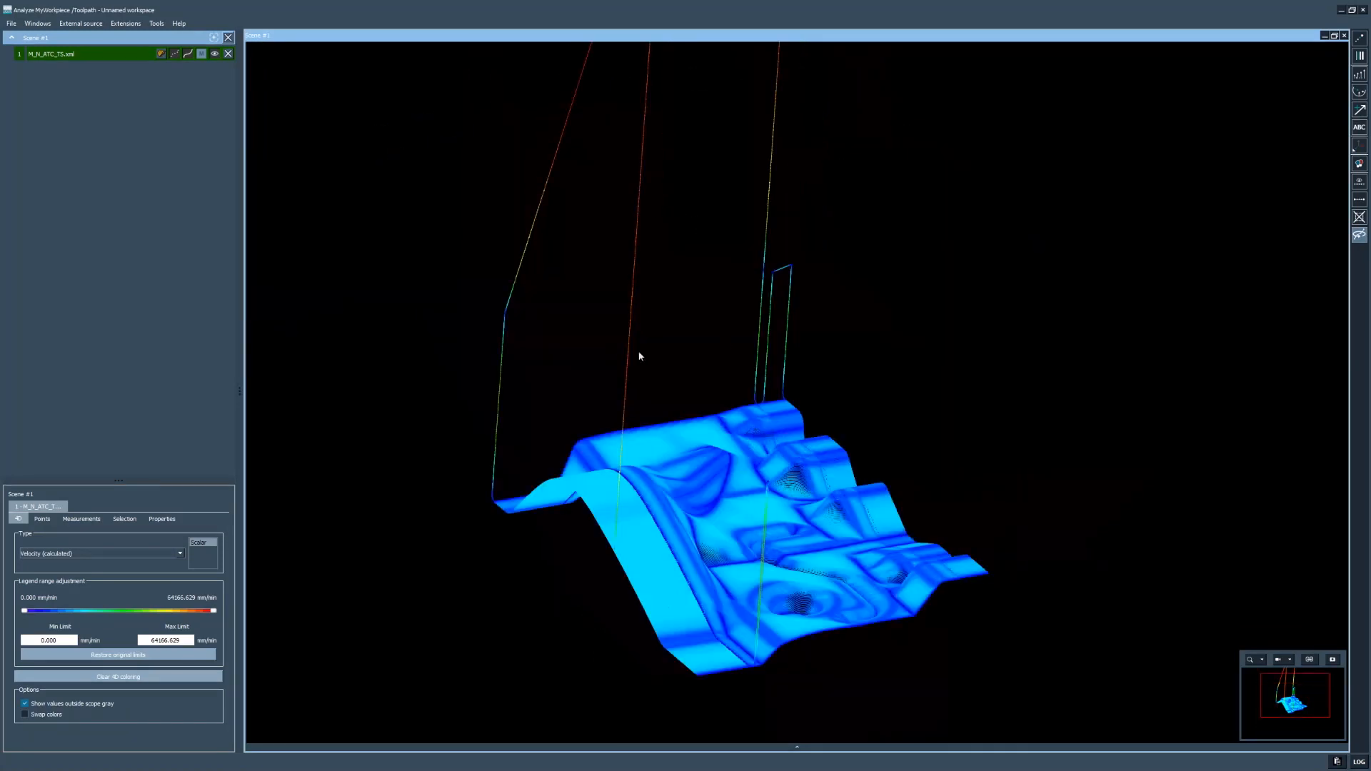
{"action": "scroll", "coordinate": [701, 563], "scroll_direction": "up", "scroll_amount": 8}
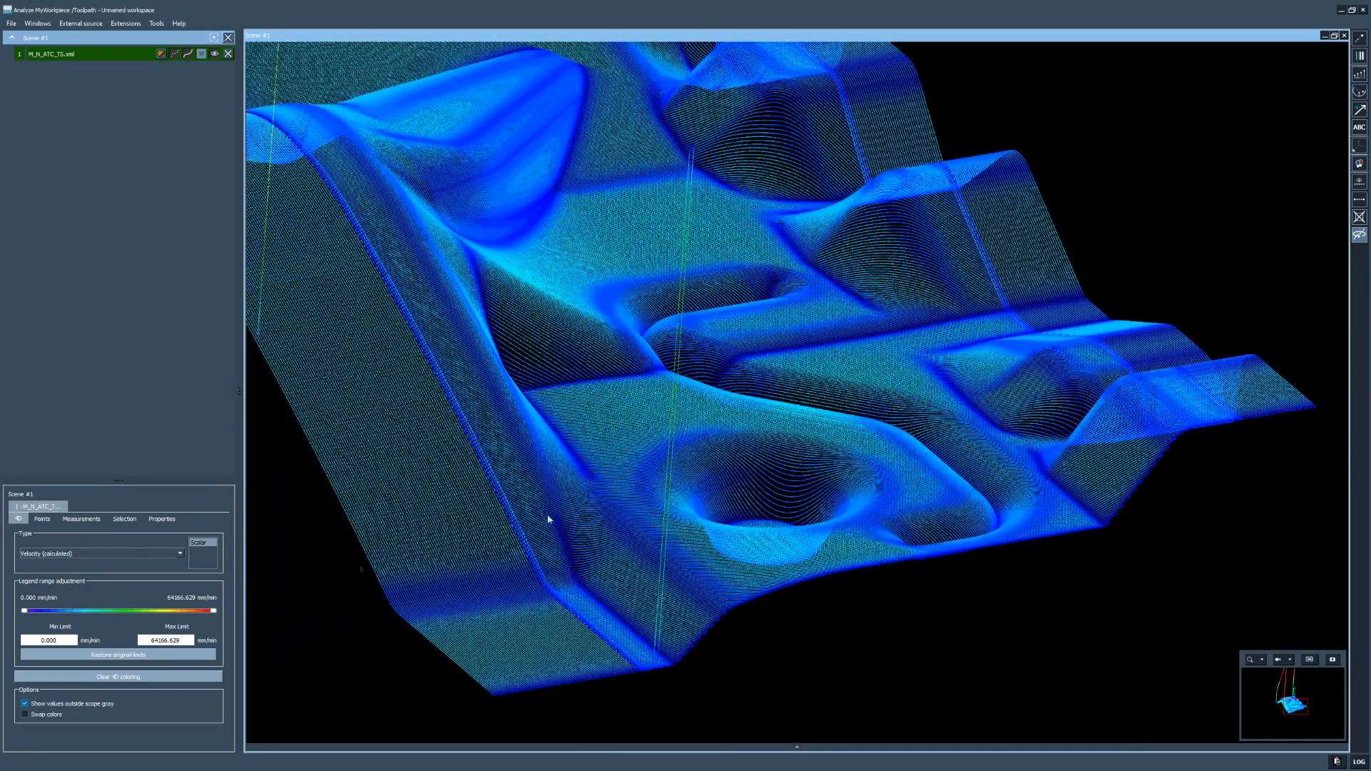
{"action": "middle_click_drag", "start_coordinate": [324, 383], "coordinate": [514, 456]}
{"action": "scroll", "coordinate": [515, 456], "scroll_direction": "down", "scroll_amount": 3}
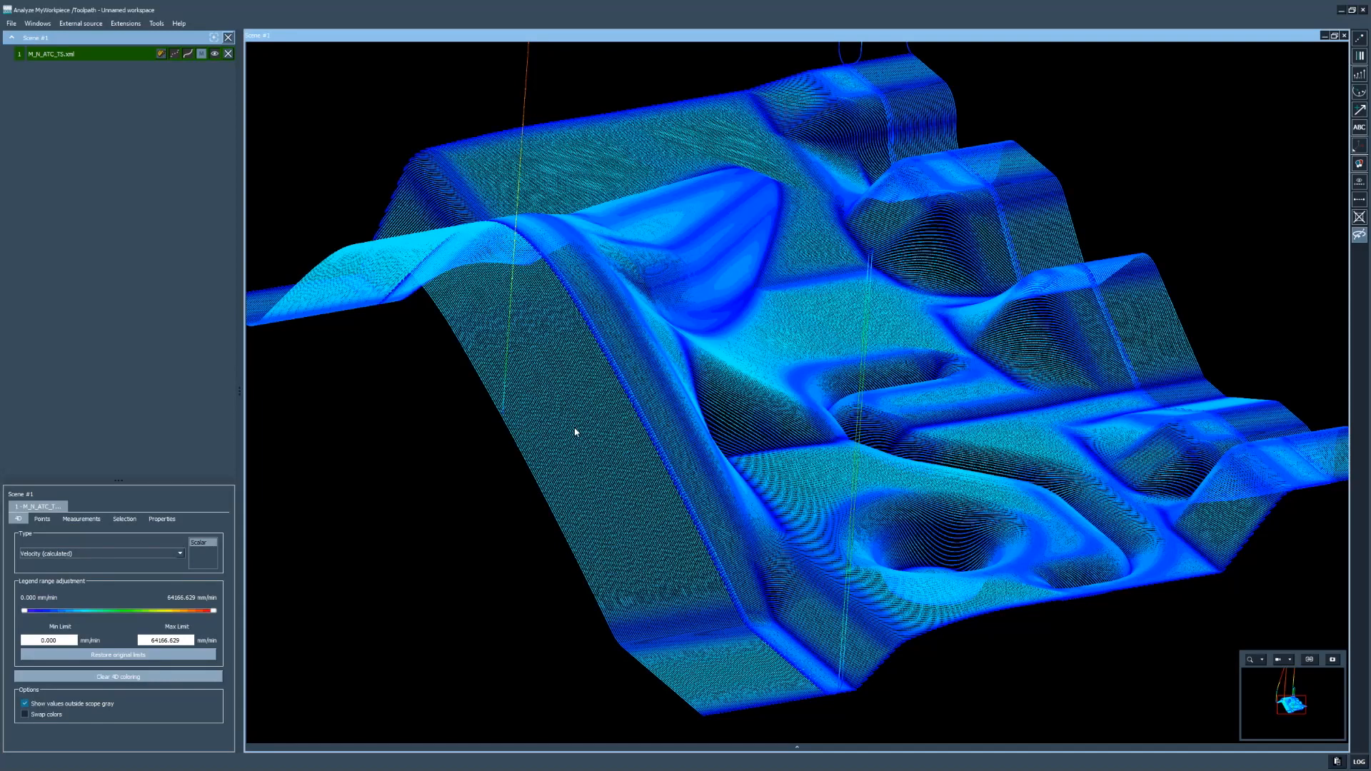
{"action": "scroll", "coordinate": [627, 321], "scroll_direction": "down", "scroll_amount": 5}
{"action": "middle_click_drag", "start_coordinate": [780, 370], "coordinate": [777, 376]}
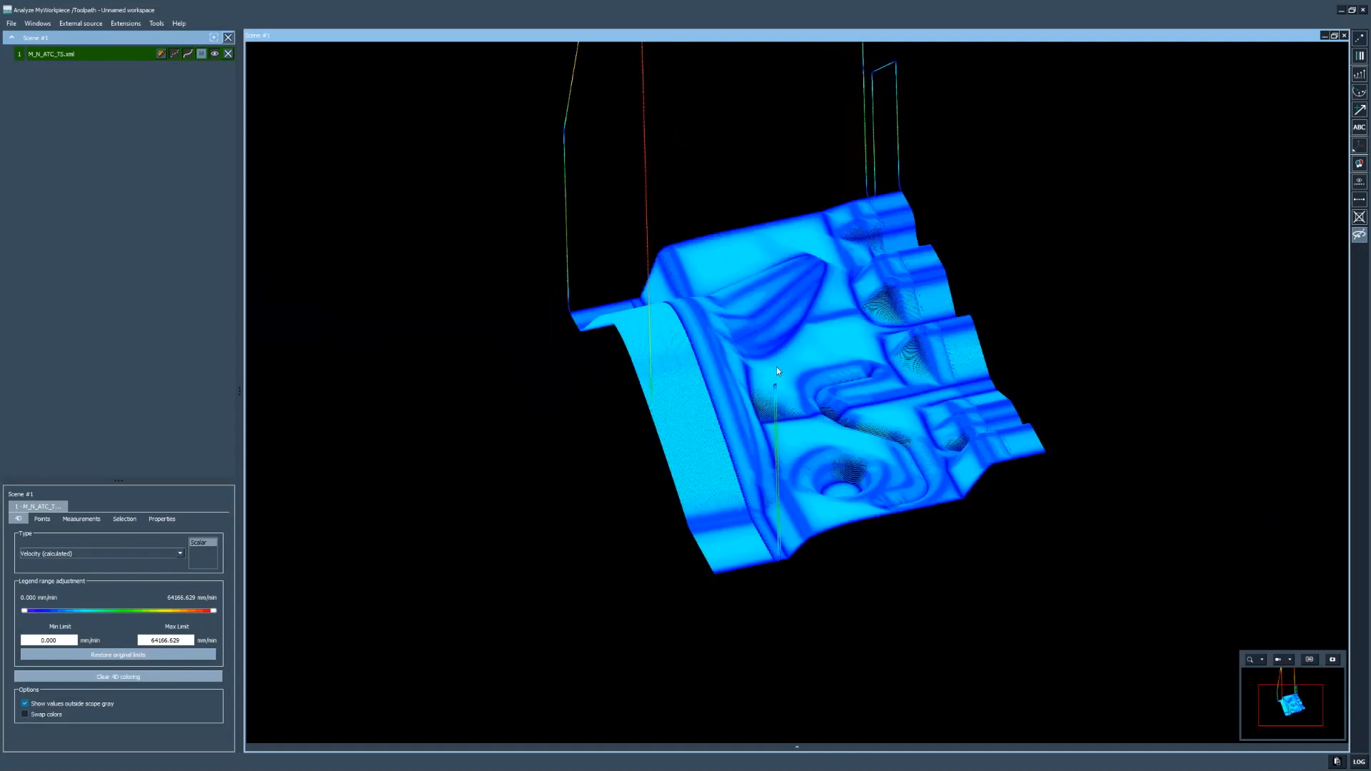
{"action": "middle_click_drag", "start_coordinate": [732, 211], "coordinate": [700, 374]}
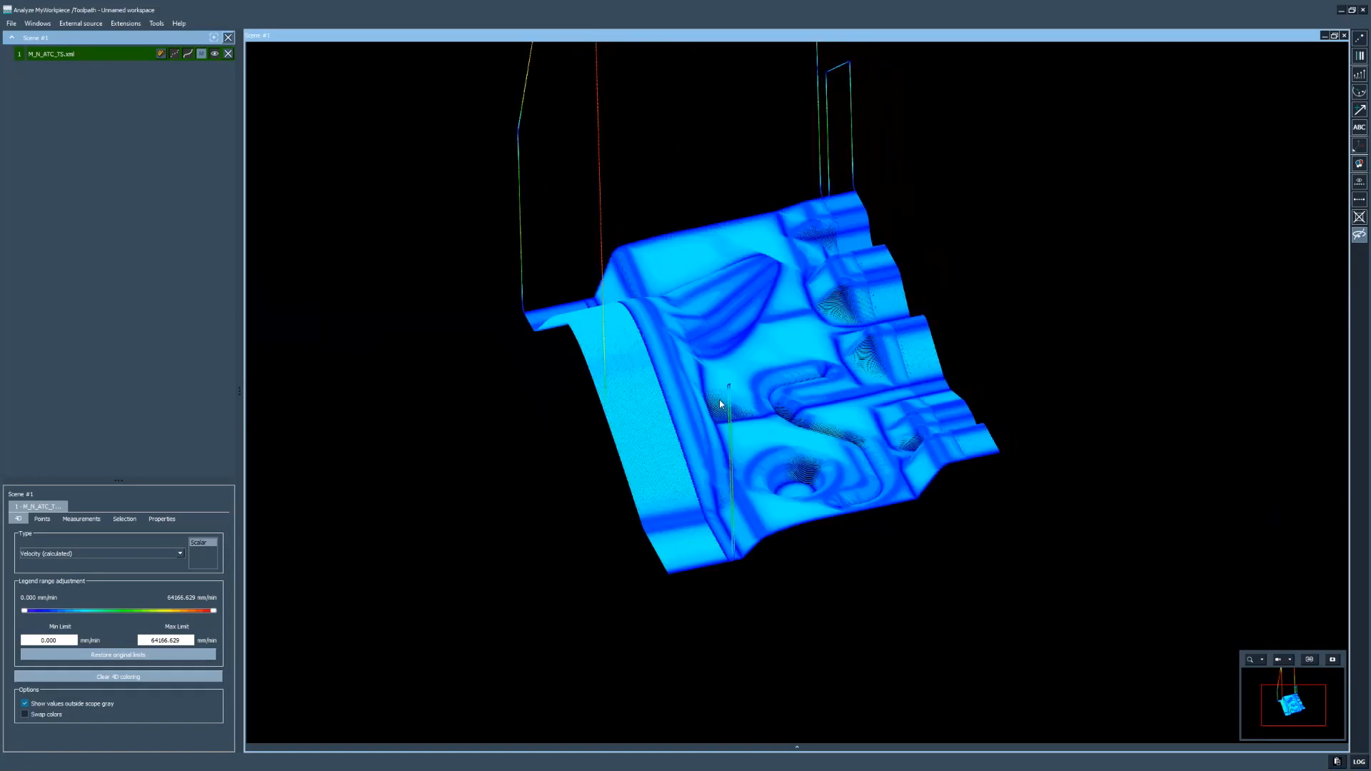
{"action": "scroll", "coordinate": [720, 402], "scroll_direction": "up", "scroll_amount": 1}
{"action": "scroll", "coordinate": [705, 388], "scroll_direction": "up", "scroll_amount": 3}
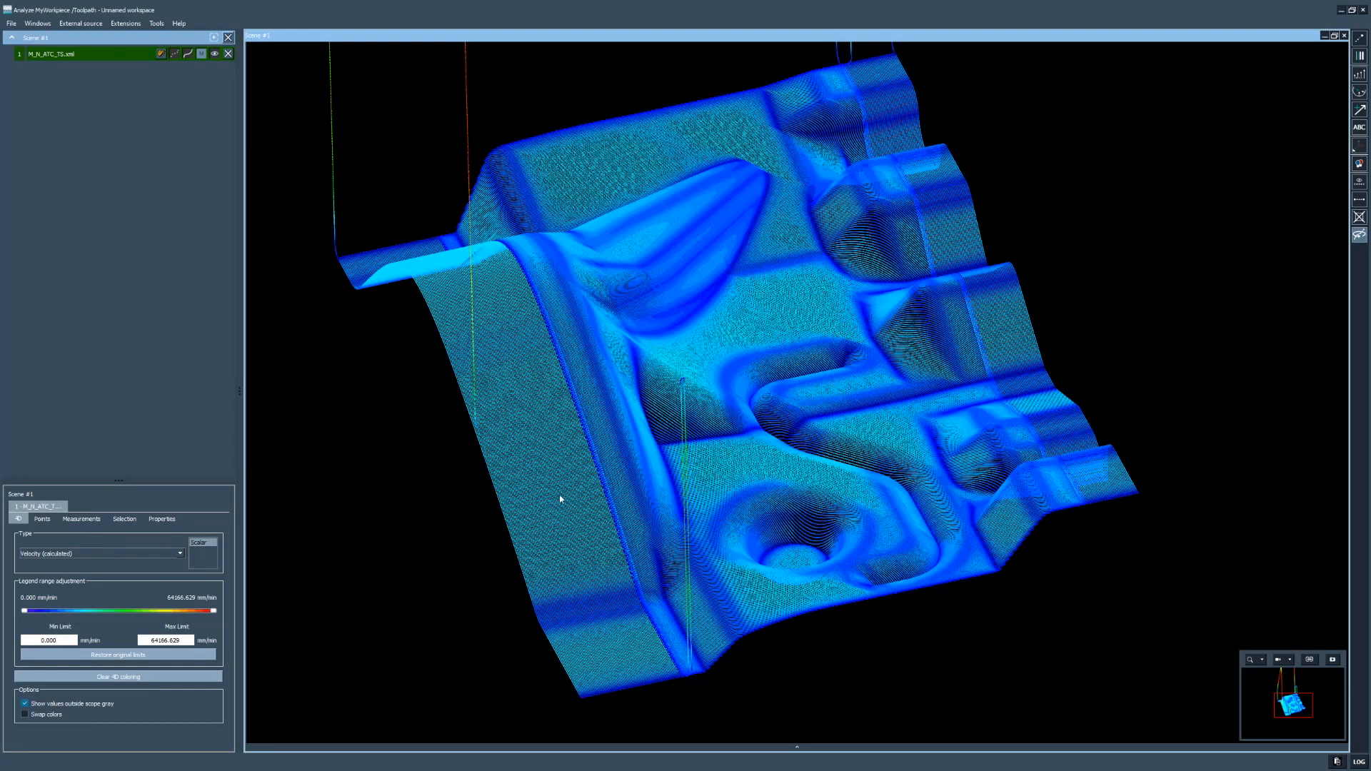
Step: Try a maximum velocity legend limit of 10000 mm/min and restore the original limits
{"action": "double_click", "coordinate": [188, 642]}
{"action": "type", "text": "10000"}
{"action": "key", "text": "Return"}
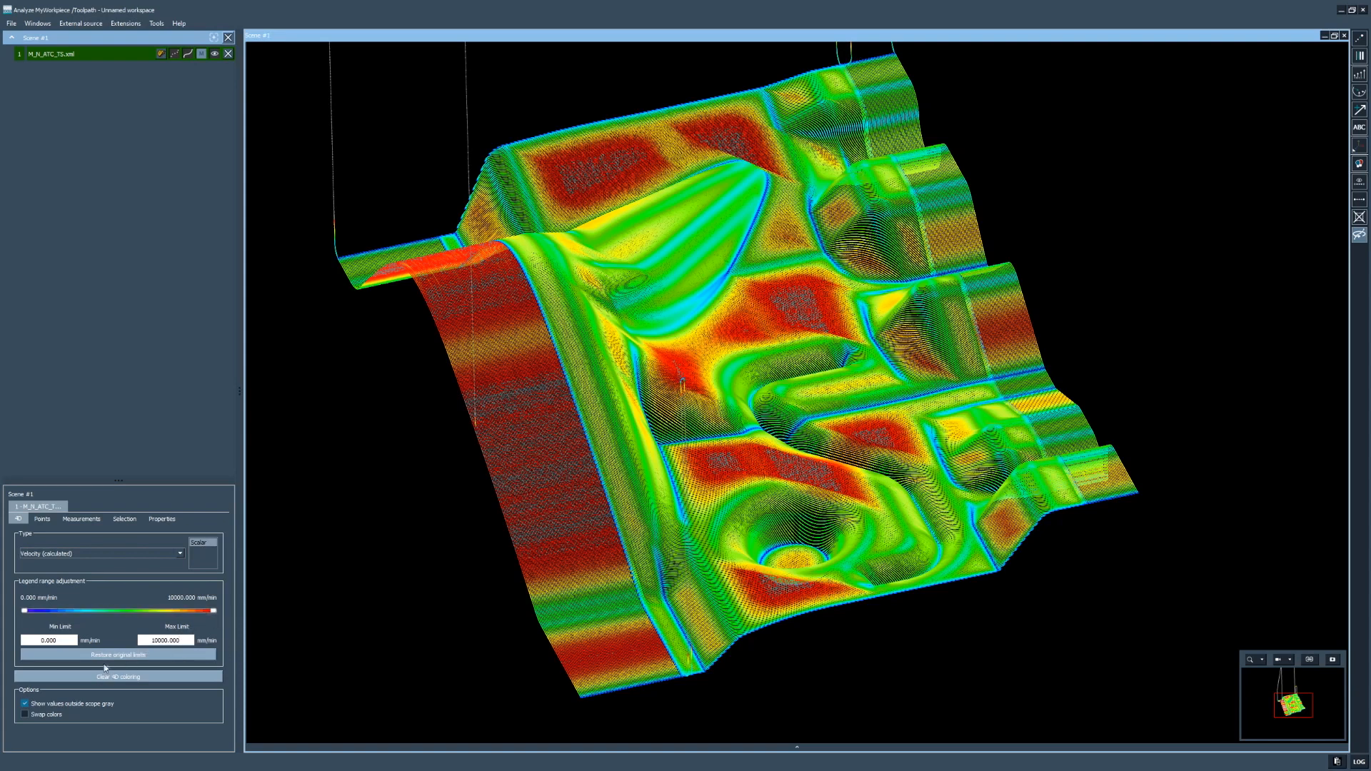
{"action": "left_click", "coordinate": [137, 661]}
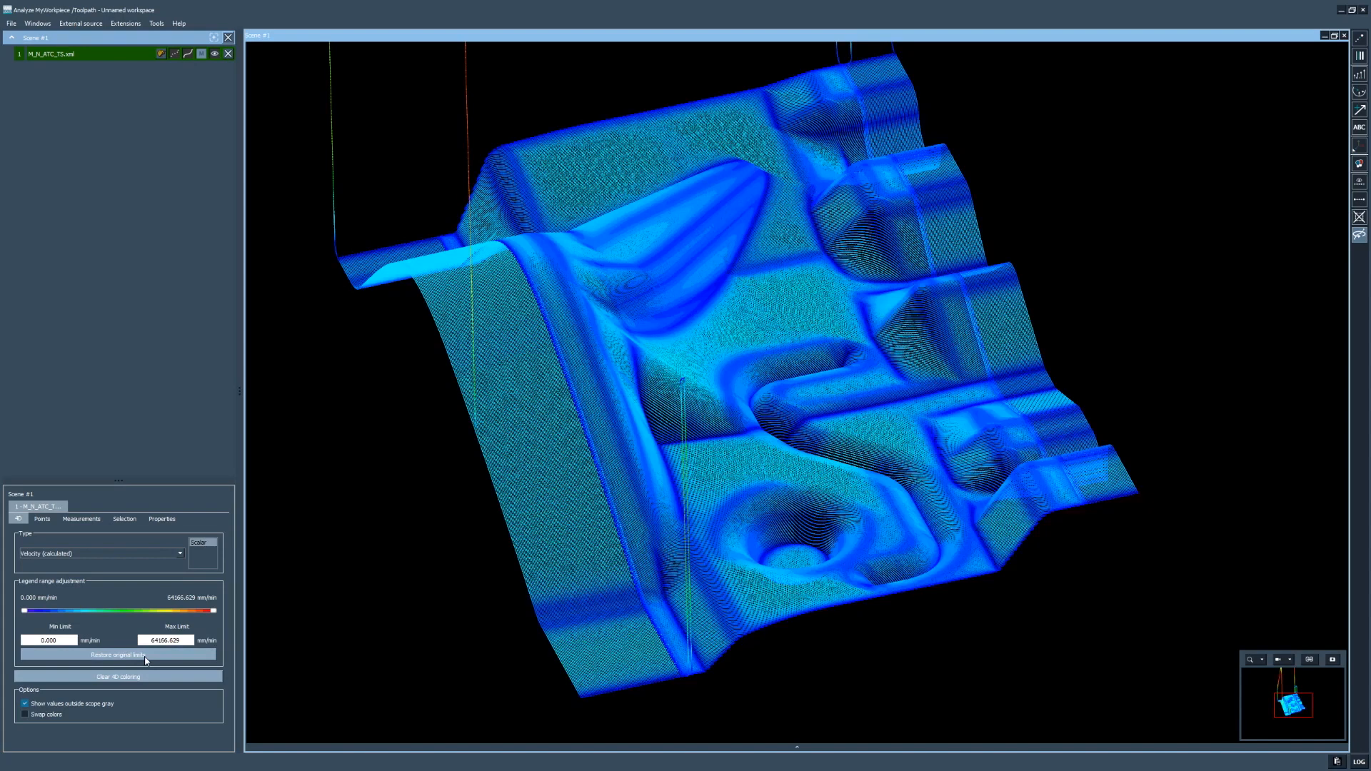
Step: Narrow the legend's upper end to about 10319 mm/min and enter 10000 mm/min as the maximum limit
{"action": "left_click_drag", "start_coordinate": [212, 614], "coordinate": [61, 619]}
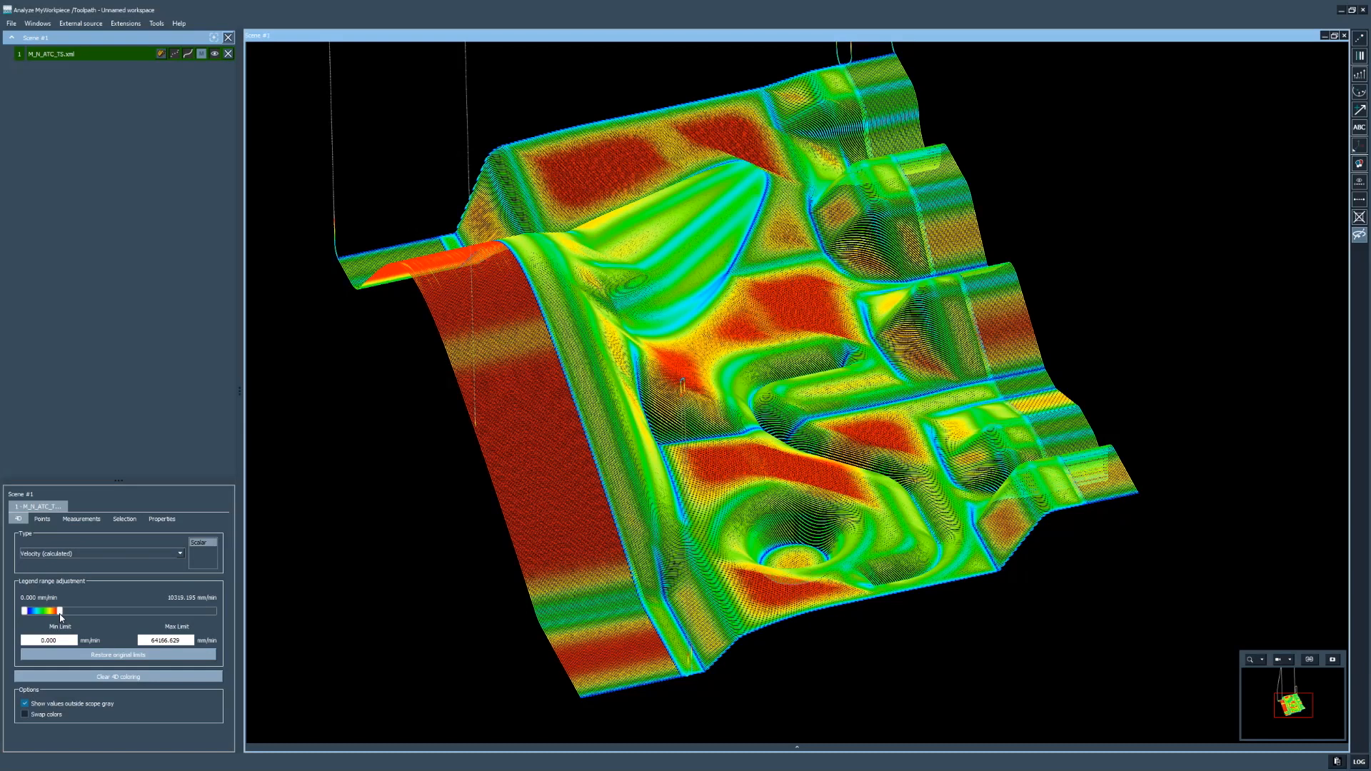
{"action": "double_click", "coordinate": [185, 641]}
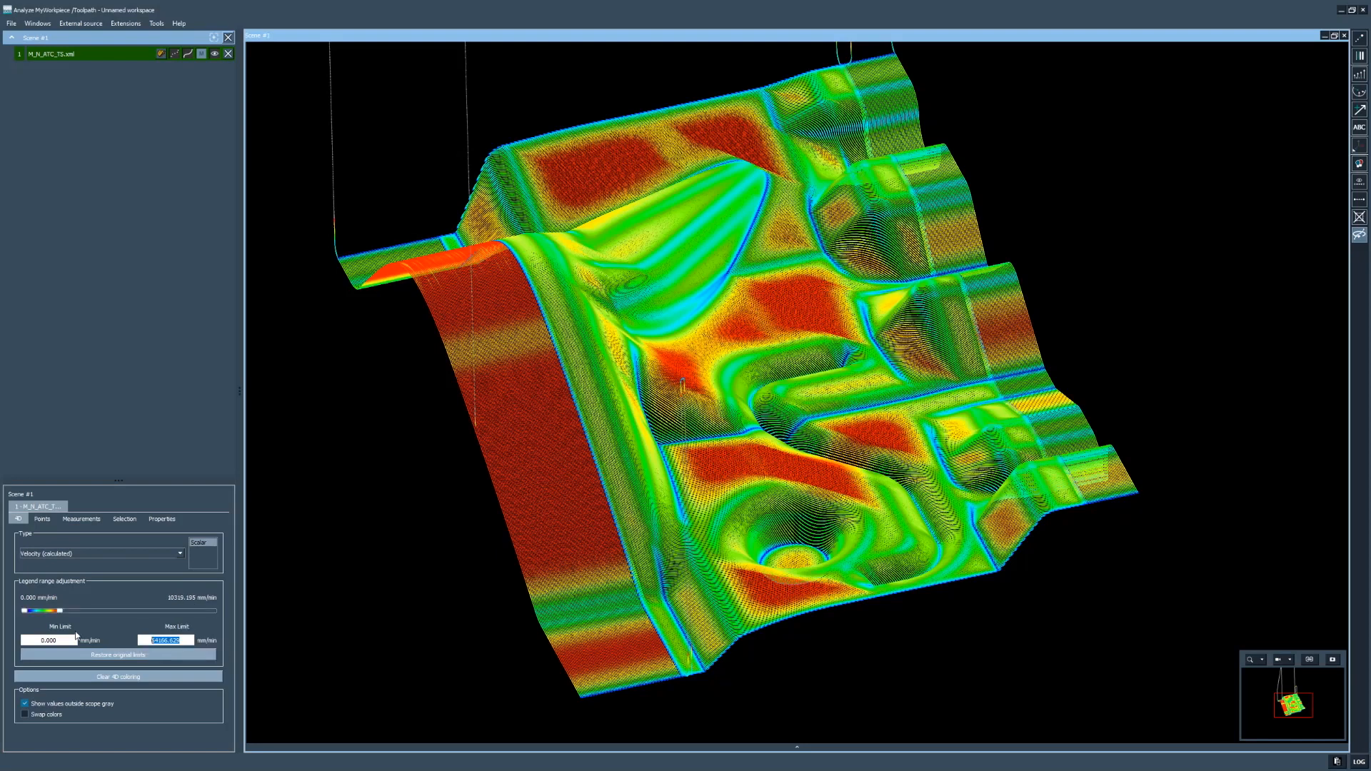
{"action": "type", "text": "10000"}
{"action": "key", "text": "Return"}
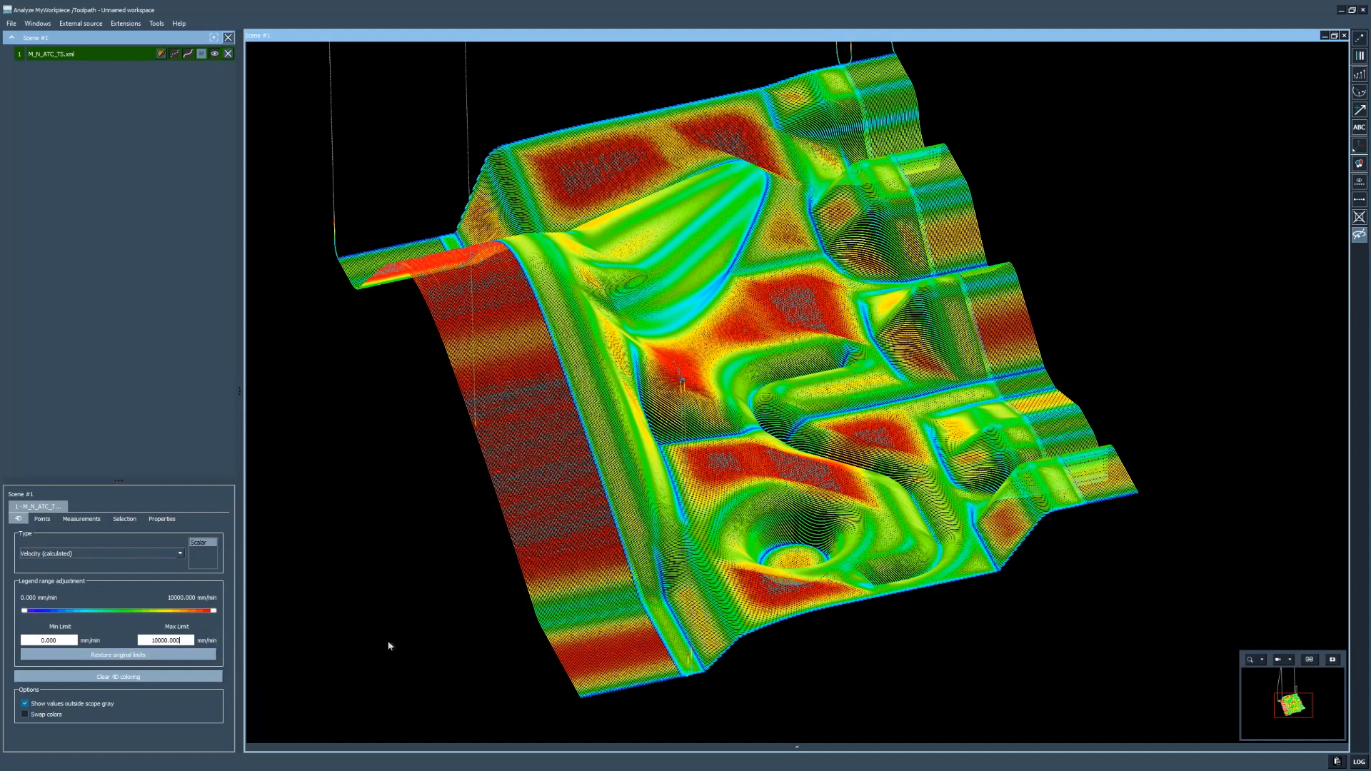
Step: Try maximum velocity legend limits of 11000 mm/min and 10050 mm/min to compare the colouring
{"action": "left_click", "coordinate": [164, 640]}
{"action": "type", "text": "11000"}
{"action": "key", "text": "Return"}
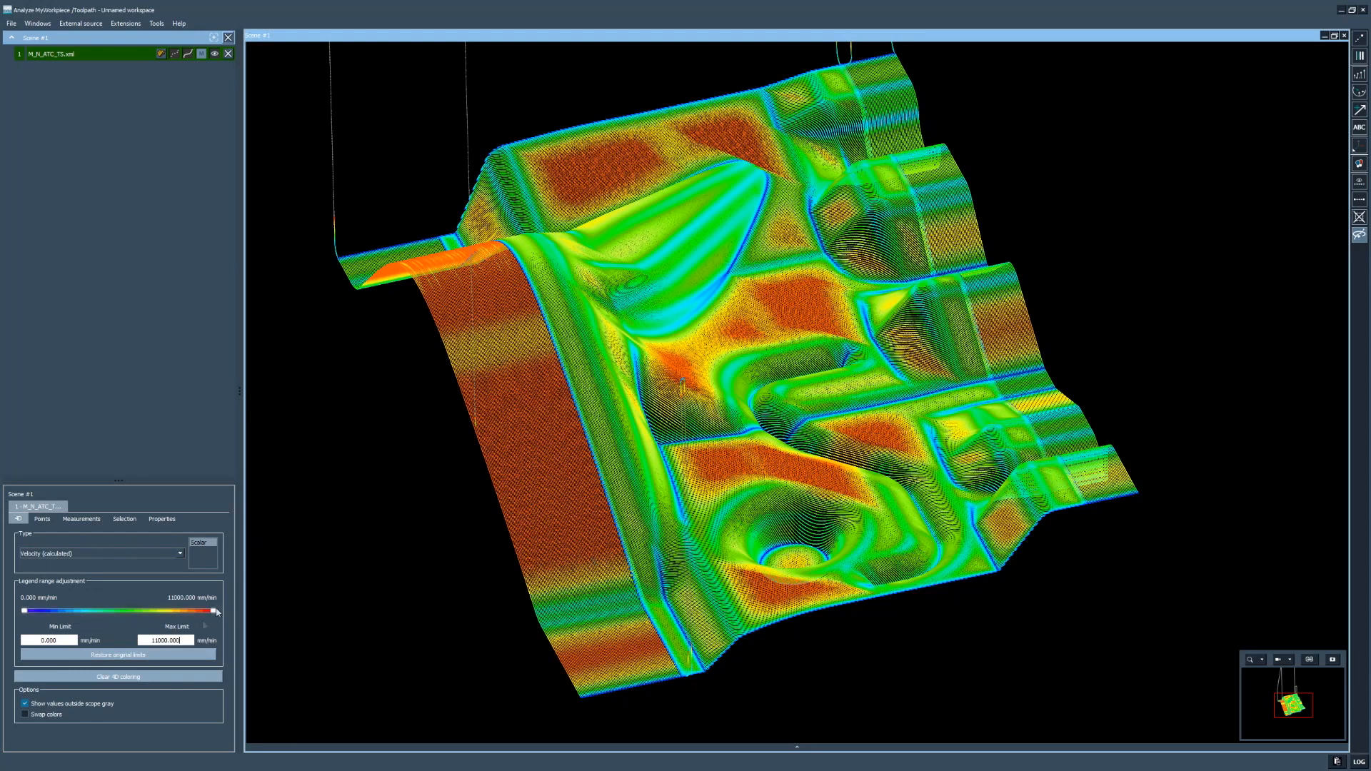
{"action": "left_click_drag", "start_coordinate": [186, 641], "coordinate": [134, 641]}
{"action": "type", "text": "10050"}
{"action": "key", "text": "Return"}
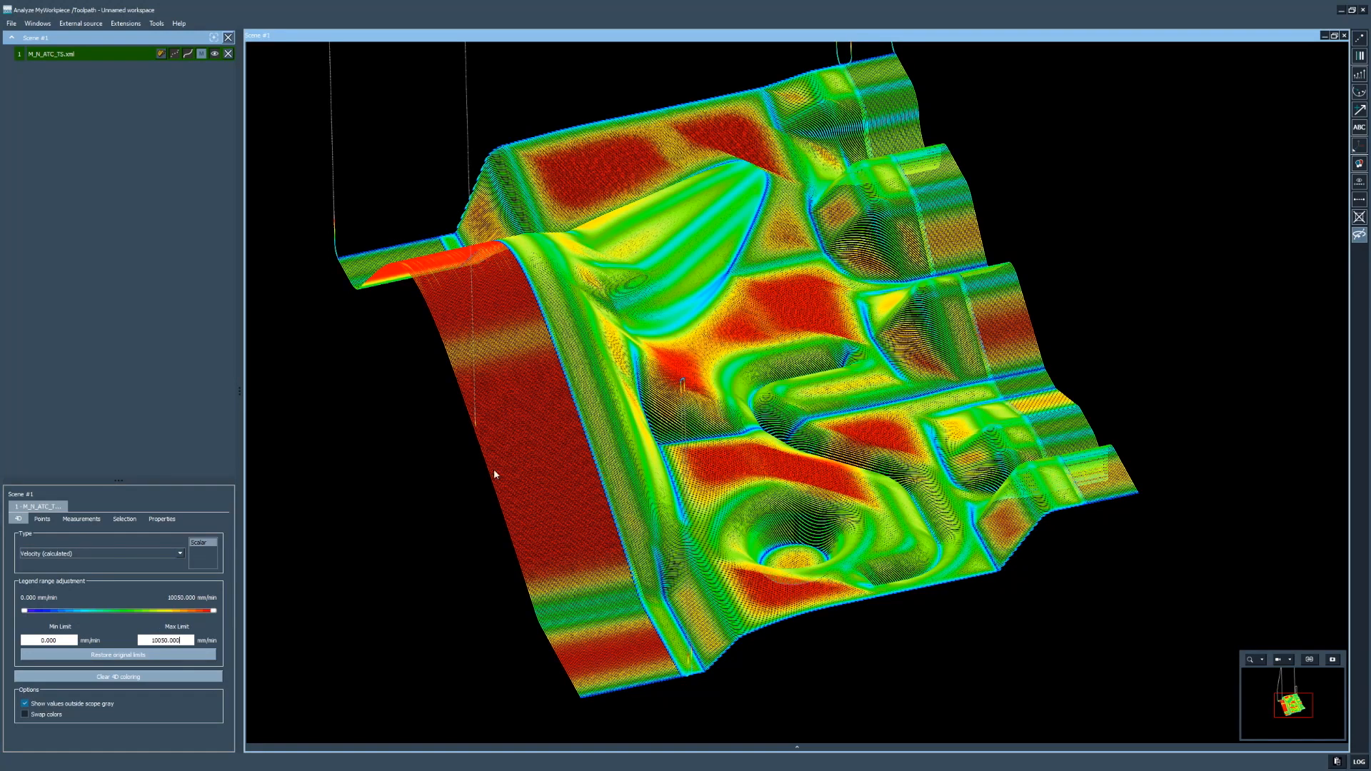
Step: Set the velocity legend's maximum limit to 10000 mm/min and disable gray display of values outside the scope
{"action": "left_click_drag", "start_coordinate": [183, 640], "coordinate": [60, 629]}
{"action": "type", "text": "10000"}
{"action": "key", "text": "Return"}
{"action": "left_click", "coordinate": [25, 705]}
Step: Swap the legend colors, inspect the inverted velocity colouring from another side, and restore the normal color order
{"action": "scroll", "coordinate": [468, 405], "scroll_direction": "up", "scroll_amount": 2}
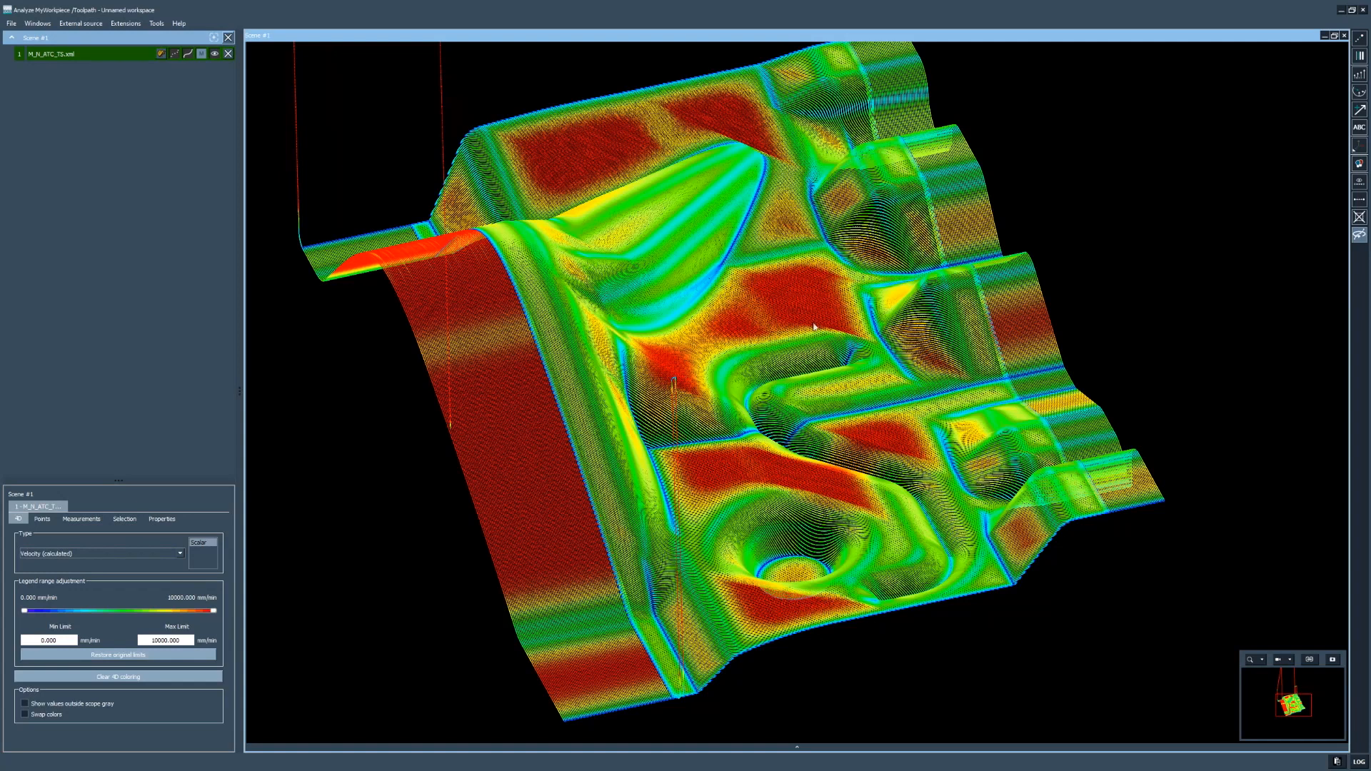
{"action": "scroll", "coordinate": [600, 376], "scroll_direction": "up", "scroll_amount": 1}
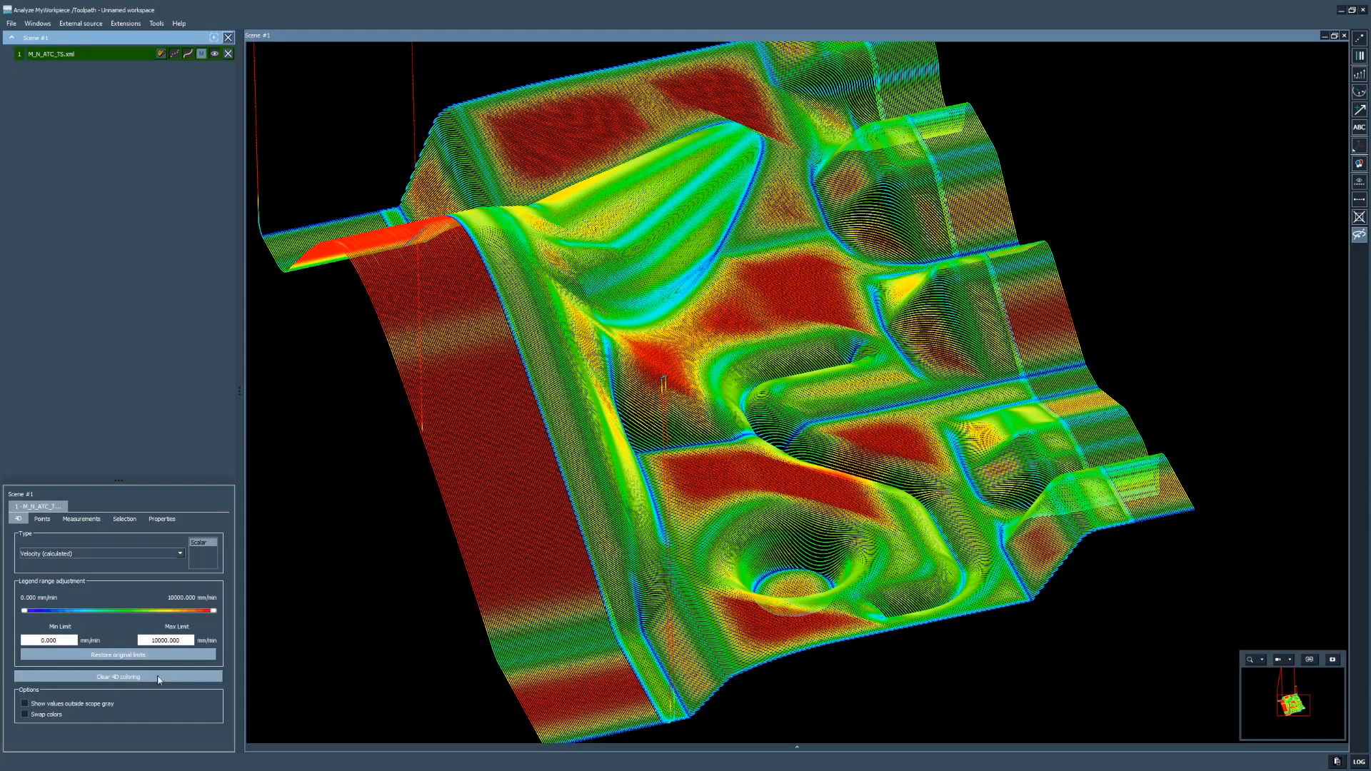
{"action": "left_click", "coordinate": [24, 715]}
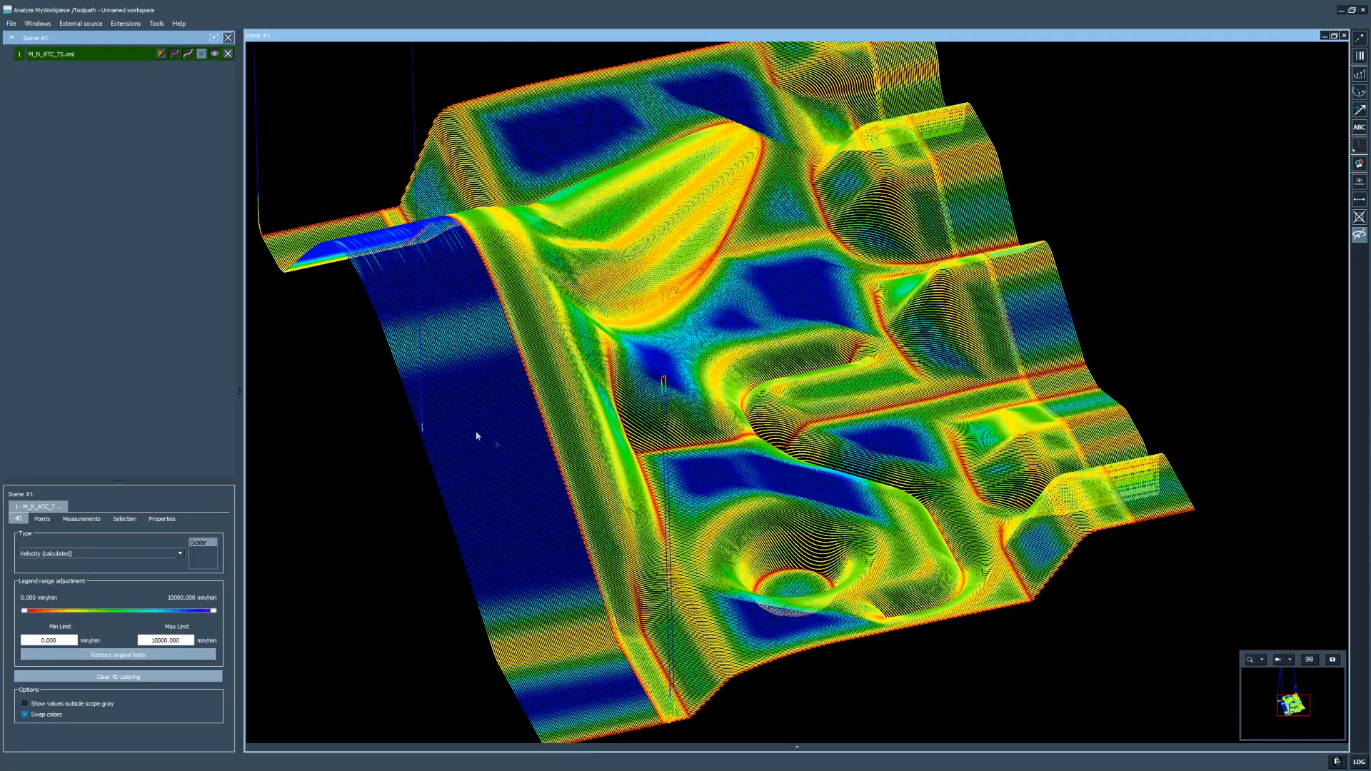
{"action": "mouse_move", "coordinate": [555, 371]}
{"action": "middle_mouse_down"}
{"action": "mouse_move", "coordinate": [530, 368]}
{"action": "mouse_move", "coordinate": [572, 379]}
{"action": "middle_mouse_up"}
{"action": "mouse_move", "coordinate": [765, 418]}
{"action": "middle_mouse_down"}
{"action": "mouse_move", "coordinate": [786, 404]}
{"action": "mouse_move", "coordinate": [790, 418]}
{"action": "middle_mouse_up"}
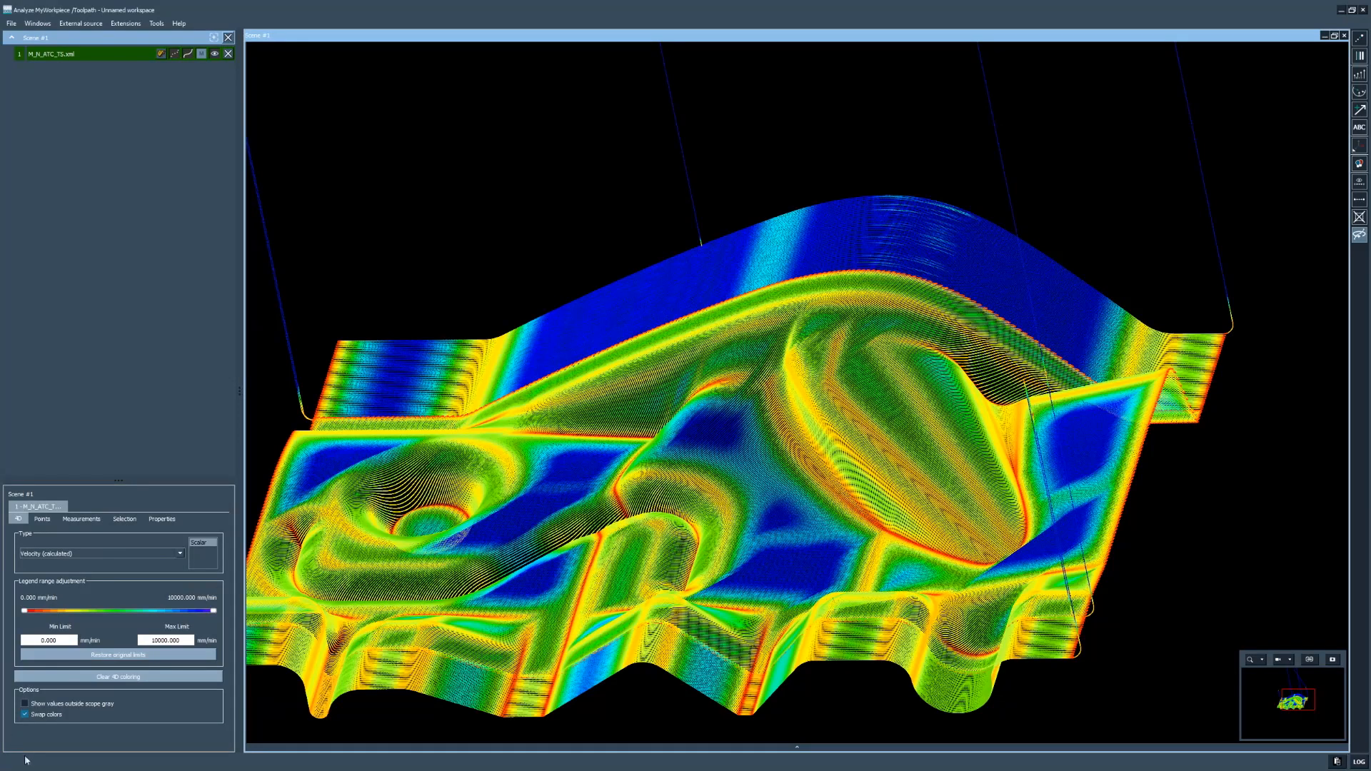
{"action": "left_click", "coordinate": [26, 715]}
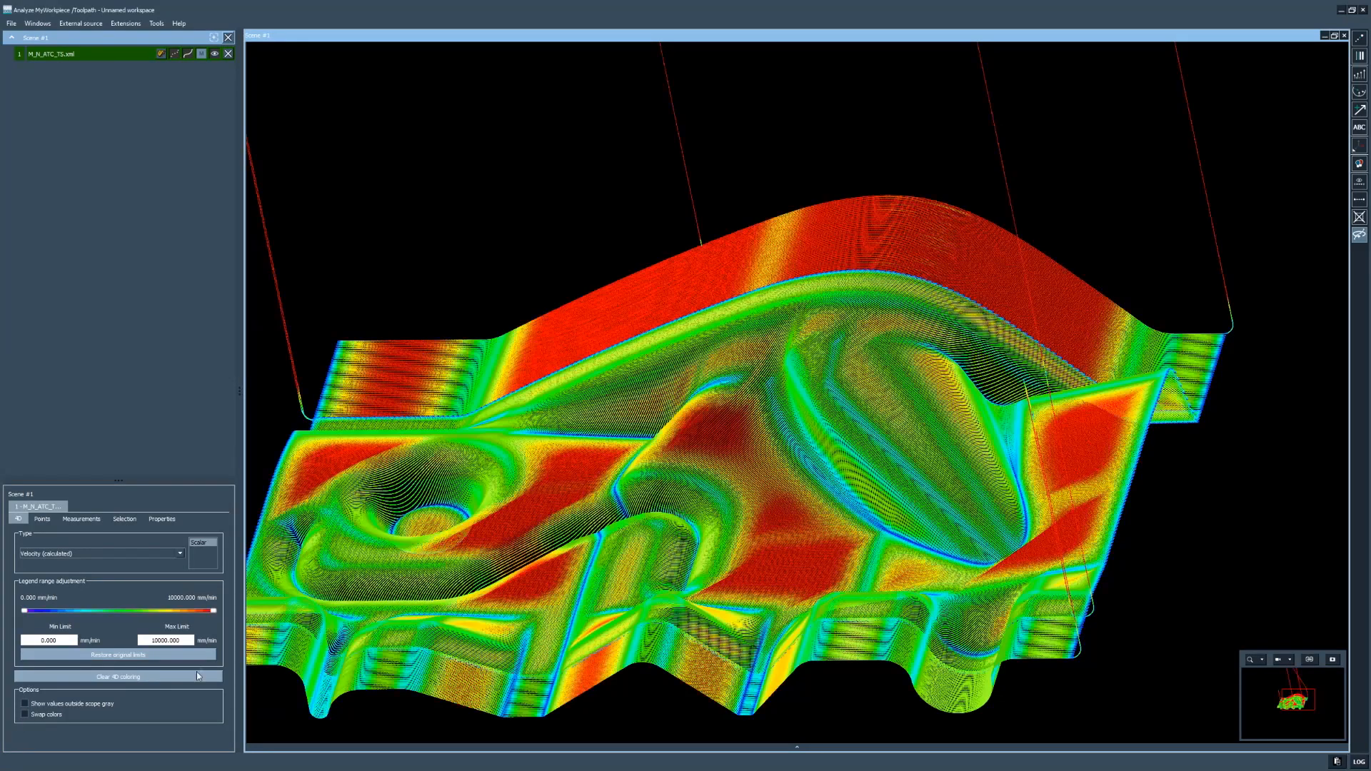
Step: Clear the 4D coloring, check the plain toolpath, and color it by Acceleration (calculated)
{"action": "left_click", "coordinate": [129, 678]}
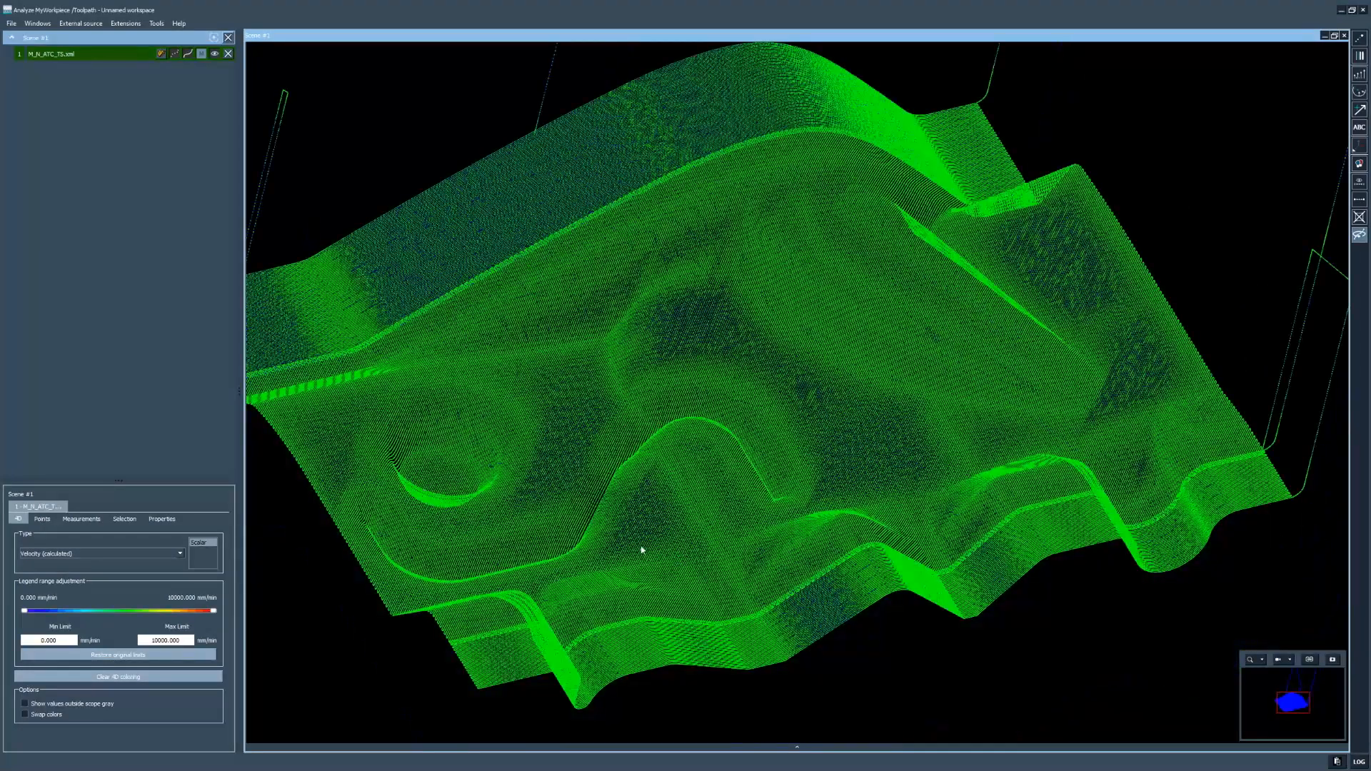
{"action": "left_click", "coordinate": [90, 554]}
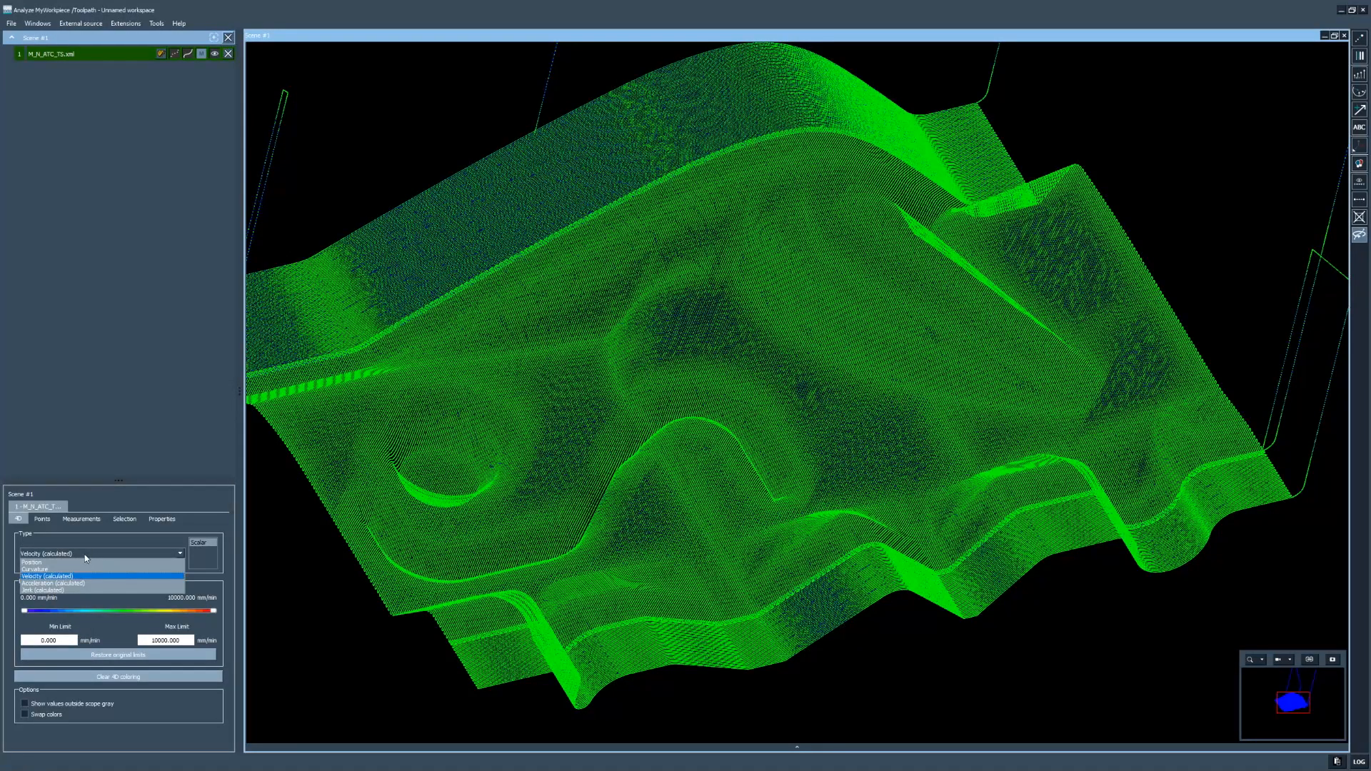
{"action": "left_click", "coordinate": [56, 586]}
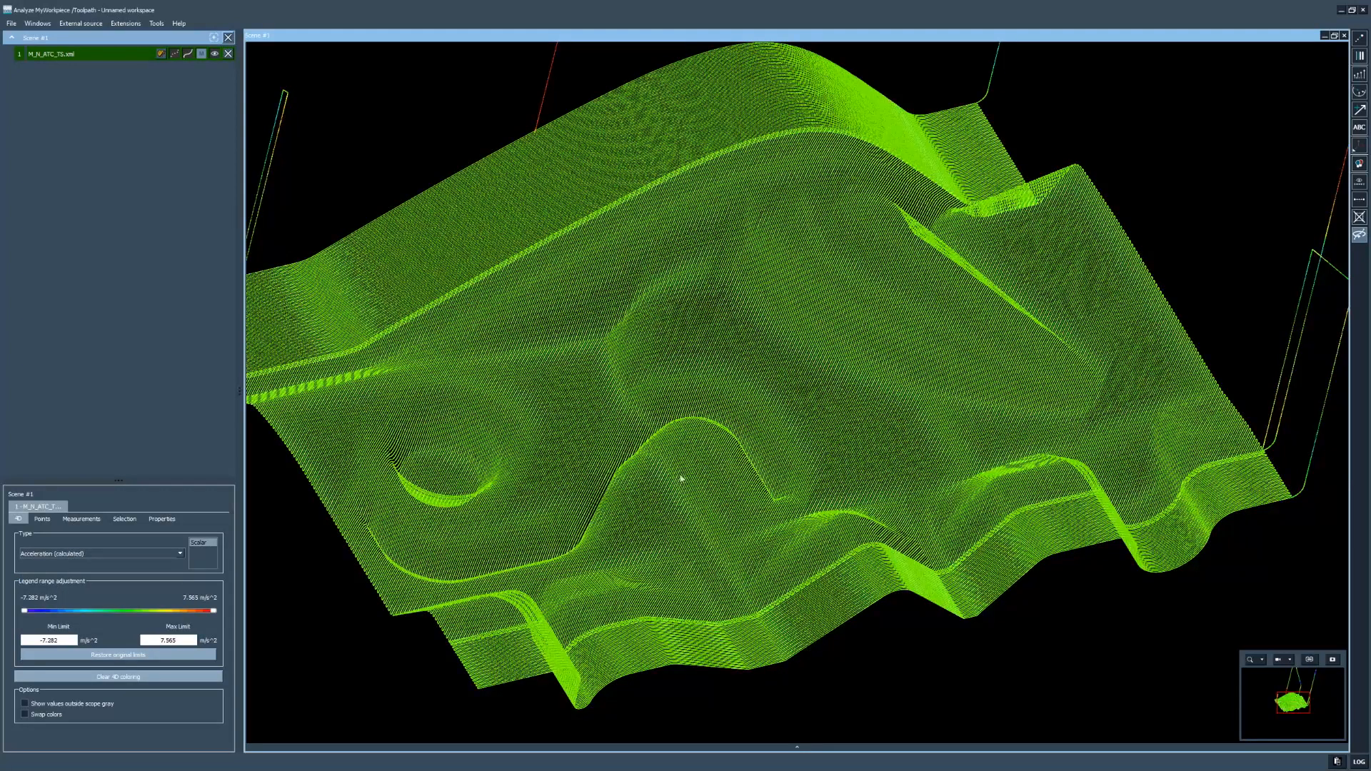
{"action": "mouse_move", "coordinate": [214, 611]}
{"action": "left_mouse_down"}
{"action": "mouse_move", "coordinate": [103, 610]}
{"action": "mouse_move", "coordinate": [214, 611]}
{"action": "left_mouse_up"}
Step: Color the toolpath by Curvature and set the legend's maximum limit to 1
{"action": "left_click", "coordinate": [68, 554]}
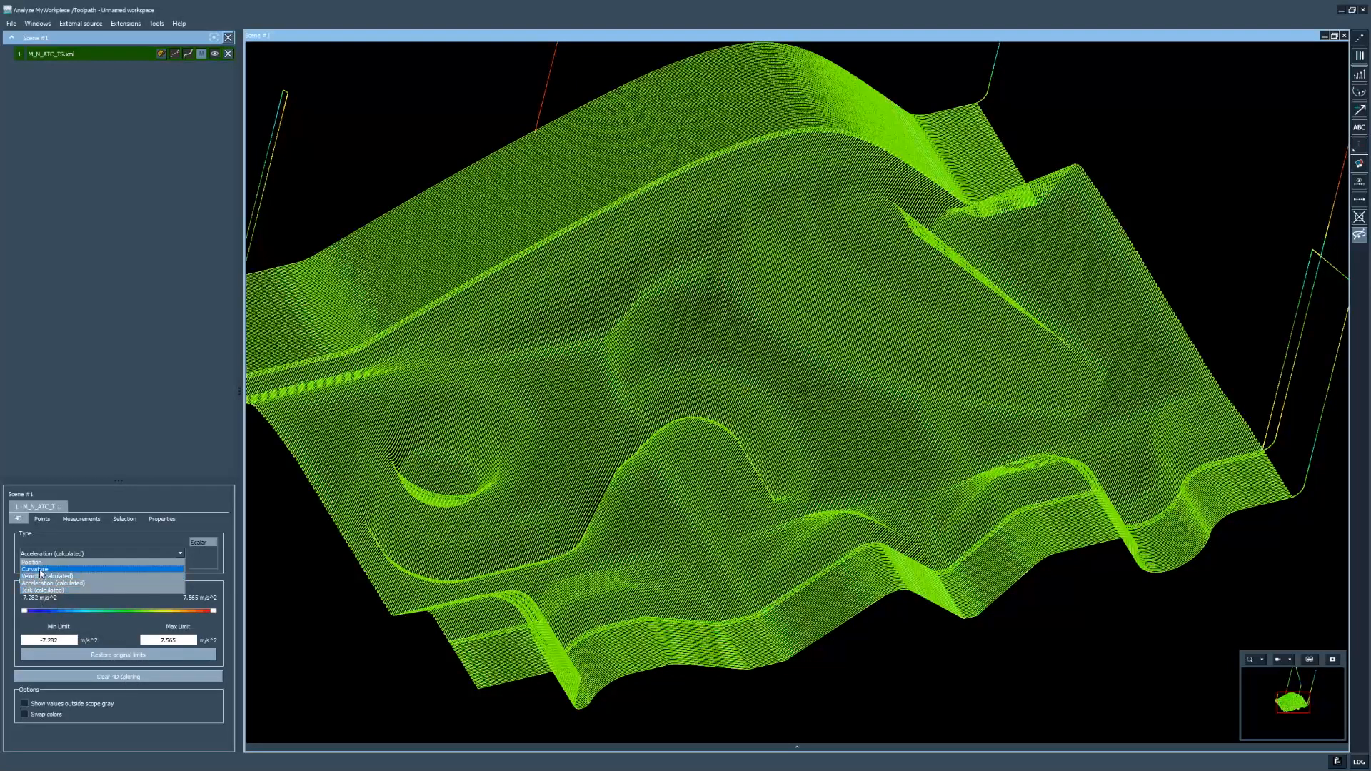
{"action": "left_click", "coordinate": [27, 432]}
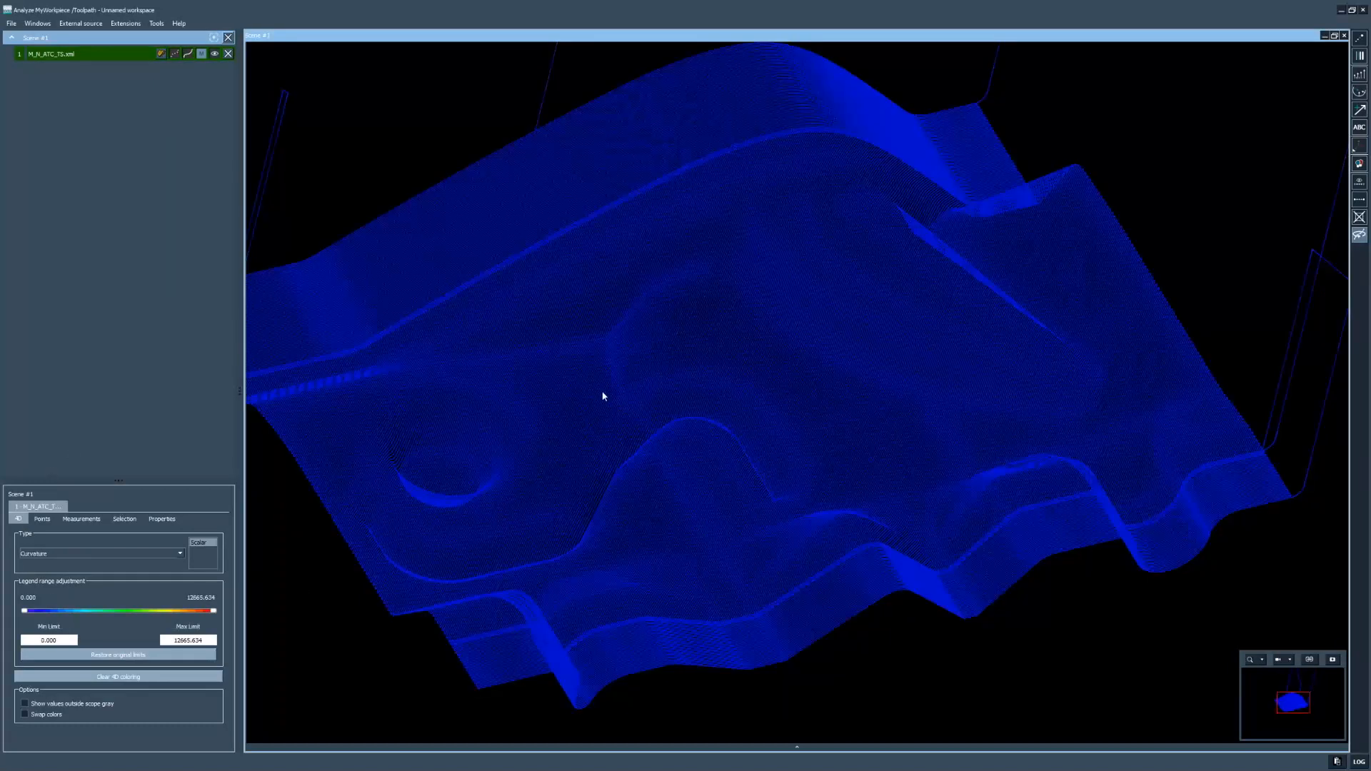
{"action": "left_click_drag", "start_coordinate": [545, 450], "coordinate": [584, 460]}
{"action": "left_click_drag", "start_coordinate": [213, 612], "coordinate": [89, 612]}
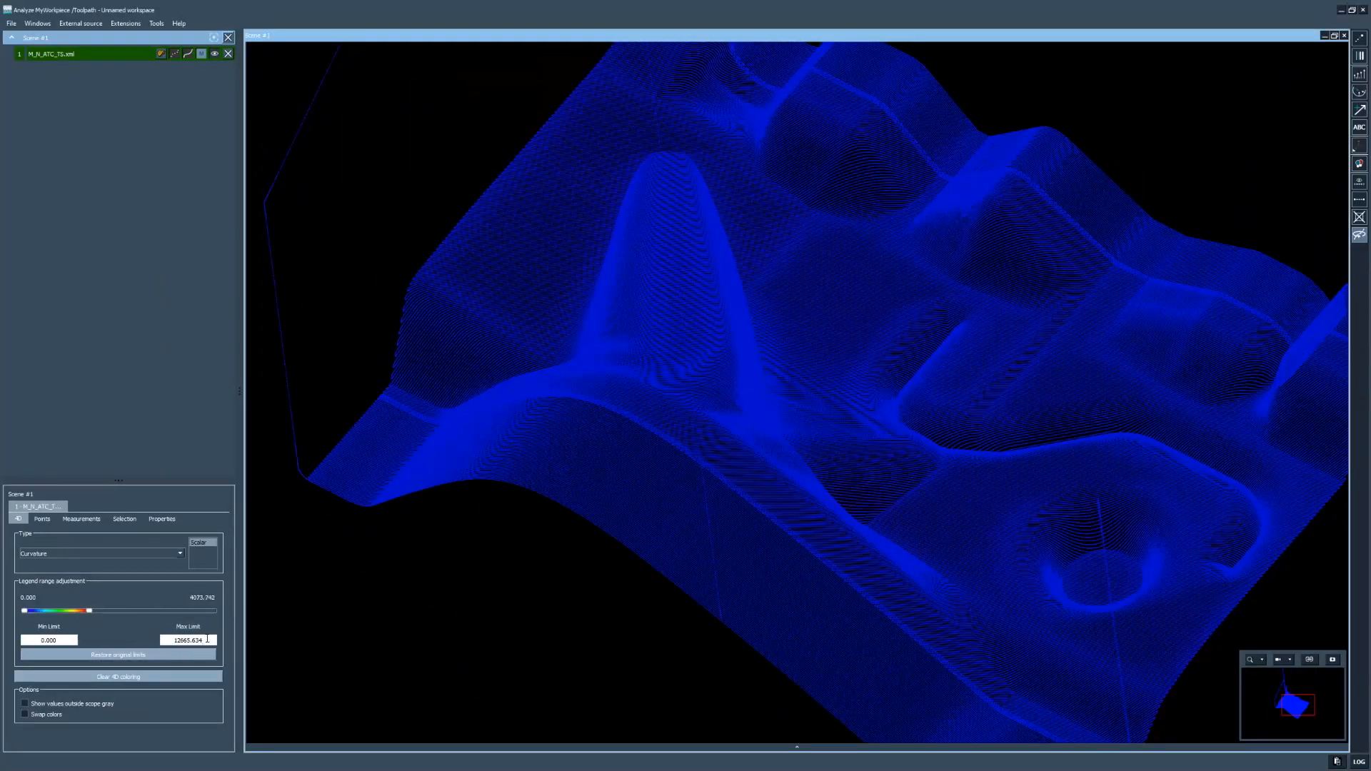
{"action": "type", "text": "1"}
{"action": "key", "text": "Return"}
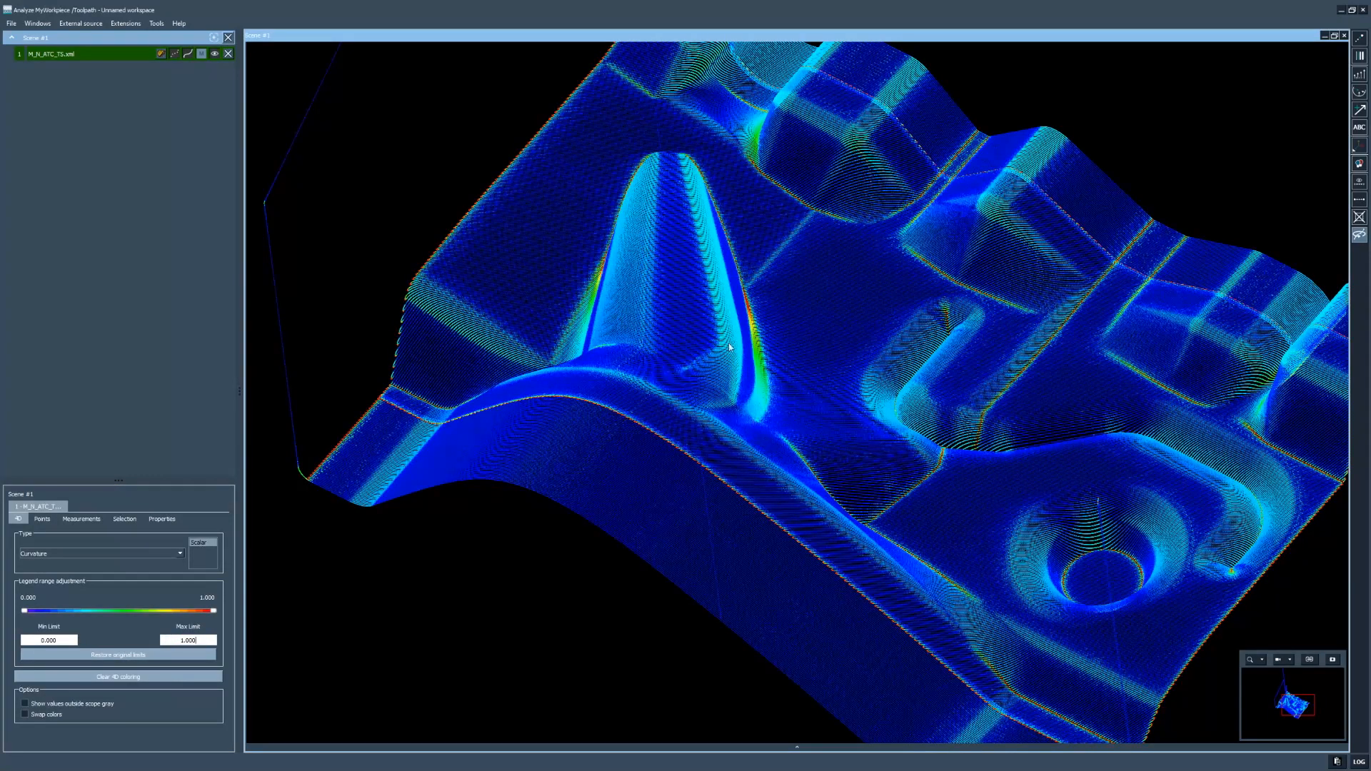
Step: Show the toolpath's normal vectors at length 2/10 and inspect them on a temporary rectangular selection of the curved side wall
{"action": "left_click", "coordinate": [1359, 91]}
{"action": "left_click", "coordinate": [1359, 91]}
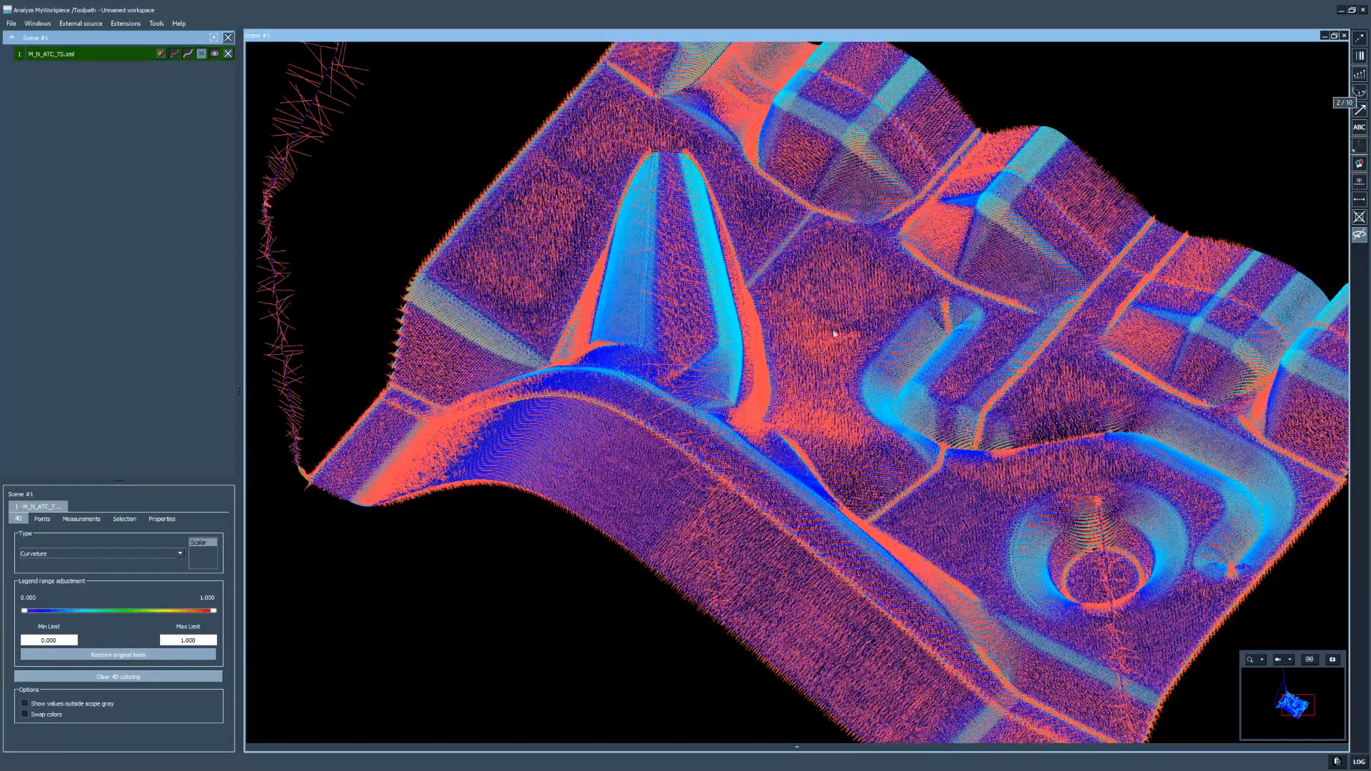
{"action": "left_click_drag", "start_coordinate": [621, 585], "coordinate": [541, 426]}
{"action": "scroll", "coordinate": [580, 506], "scroll_direction": "up", "scroll_amount": 3}
{"action": "middle_click_drag", "start_coordinate": [372, 649], "coordinate": [553, 480]}
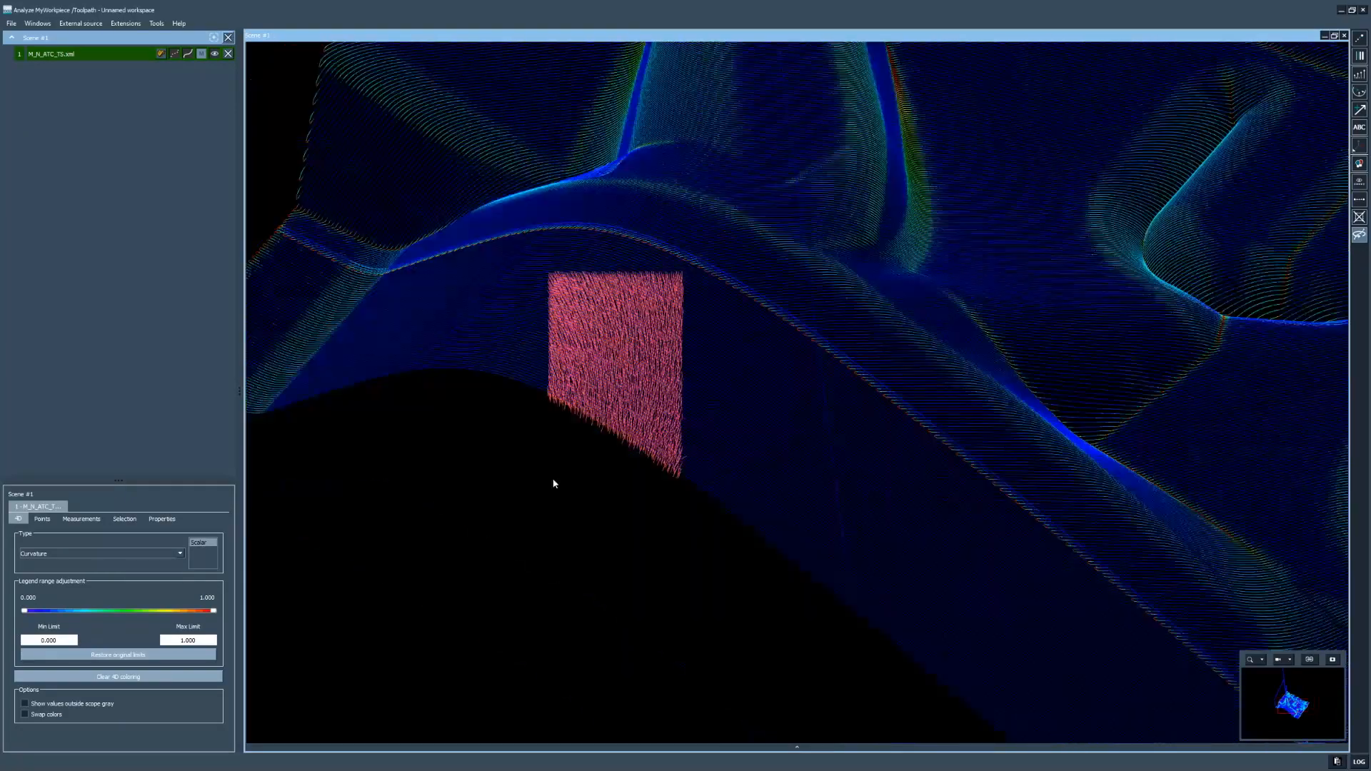
{"action": "scroll", "coordinate": [686, 356], "scroll_direction": "up", "scroll_amount": 2}
{"action": "scroll", "coordinate": [811, 277], "scroll_direction": "down", "scroll_amount": 5}
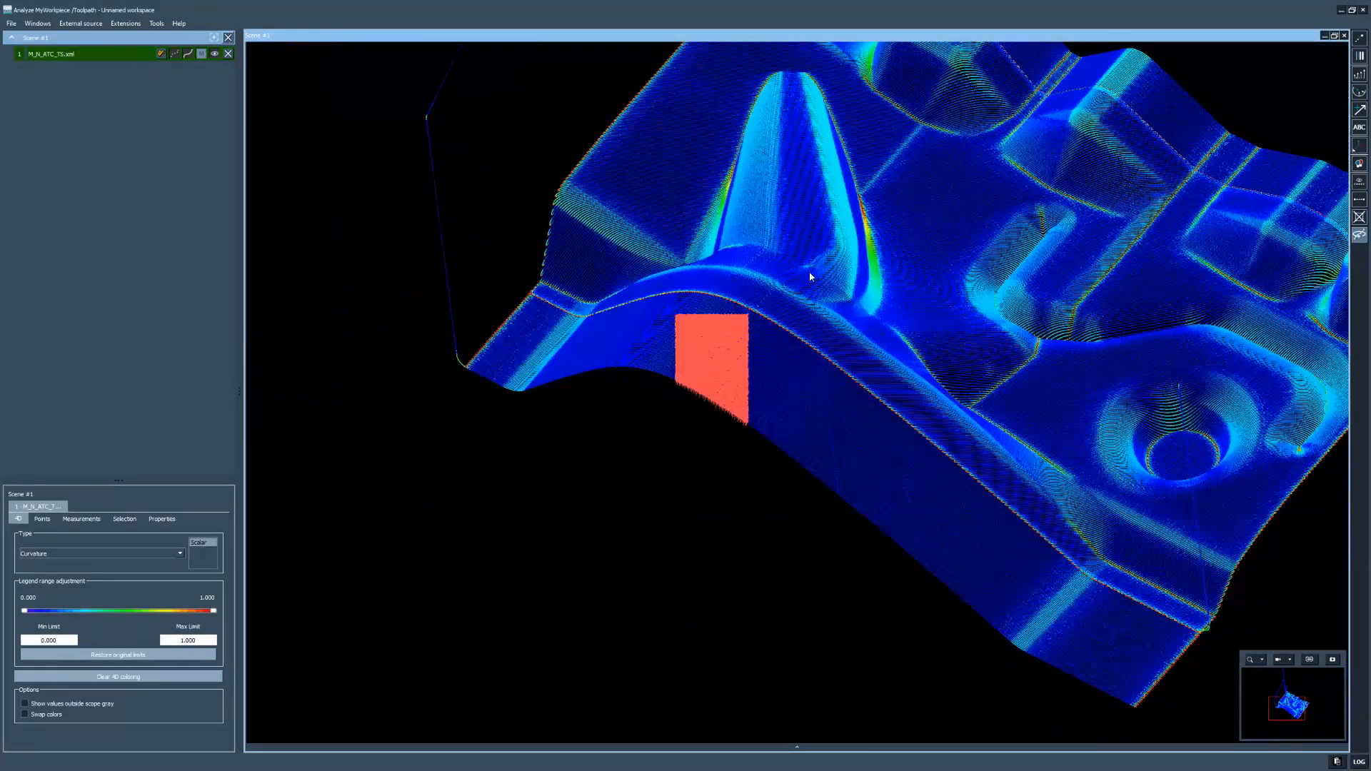
{"action": "middle_click_drag", "start_coordinate": [805, 117], "coordinate": [835, 269]}
{"action": "left_click", "coordinate": [912, 393]}
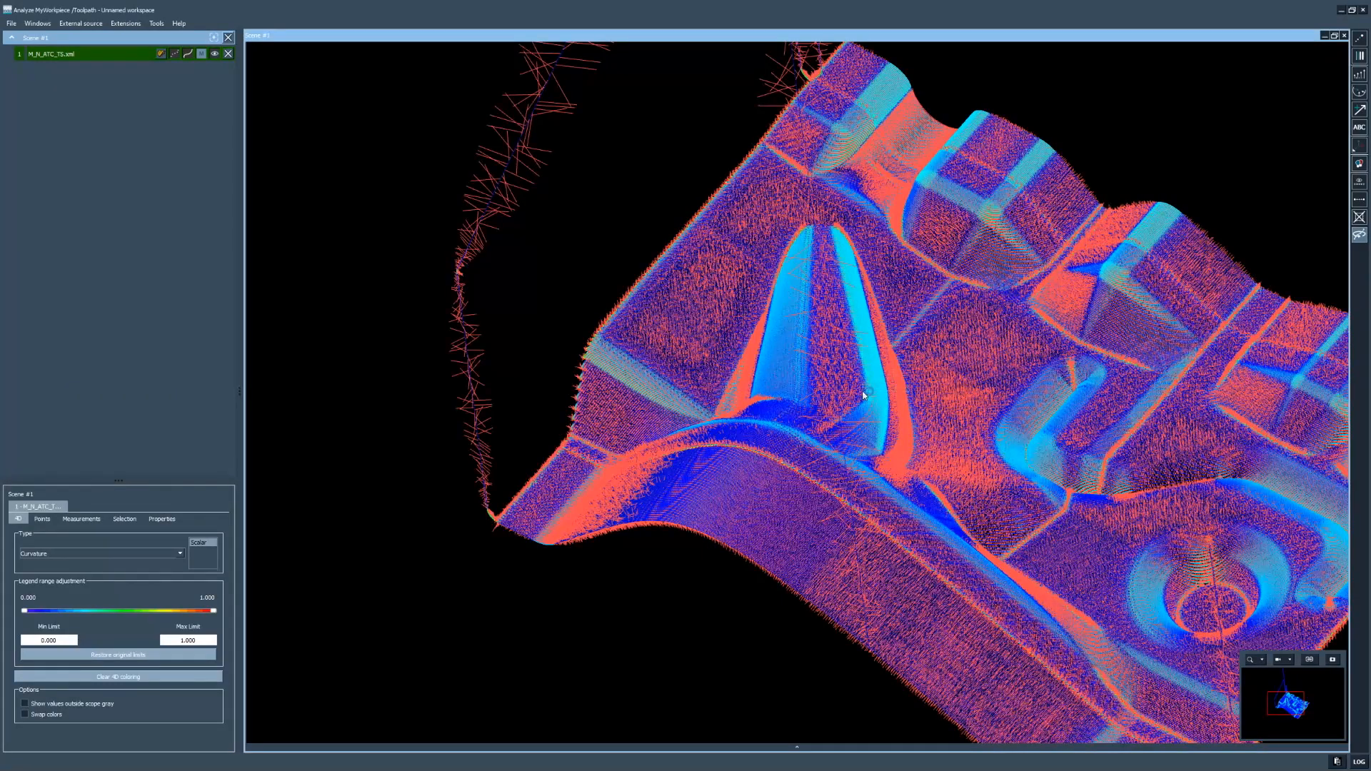
Step: Select a small rectangular patch on the flank of the tall bump and isolate it to inspect its normals from the side
{"action": "left_click", "coordinate": [886, 367]}
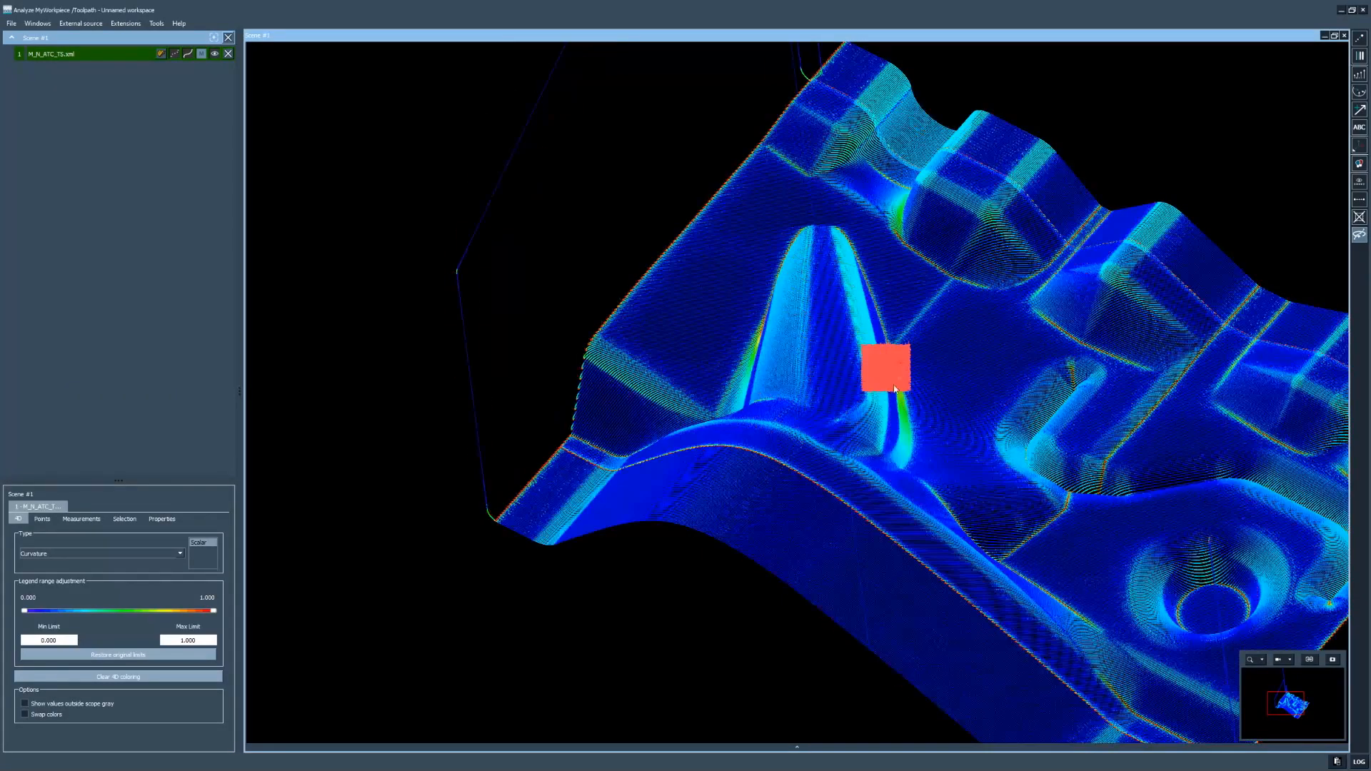
{"action": "left_click", "coordinate": [1360, 183]}
{"action": "scroll", "coordinate": [911, 377], "scroll_direction": "up", "scroll_amount": 3}
{"action": "scroll", "coordinate": [957, 377], "scroll_direction": "up", "scroll_amount": 3}
{"action": "middle_click_drag", "start_coordinate": [1109, 381], "coordinate": [922, 346]}
{"action": "scroll", "coordinate": [924, 345], "scroll_direction": "up", "scroll_amount": 3}
{"action": "left_click_drag", "start_coordinate": [949, 299], "coordinate": [930, 323]}
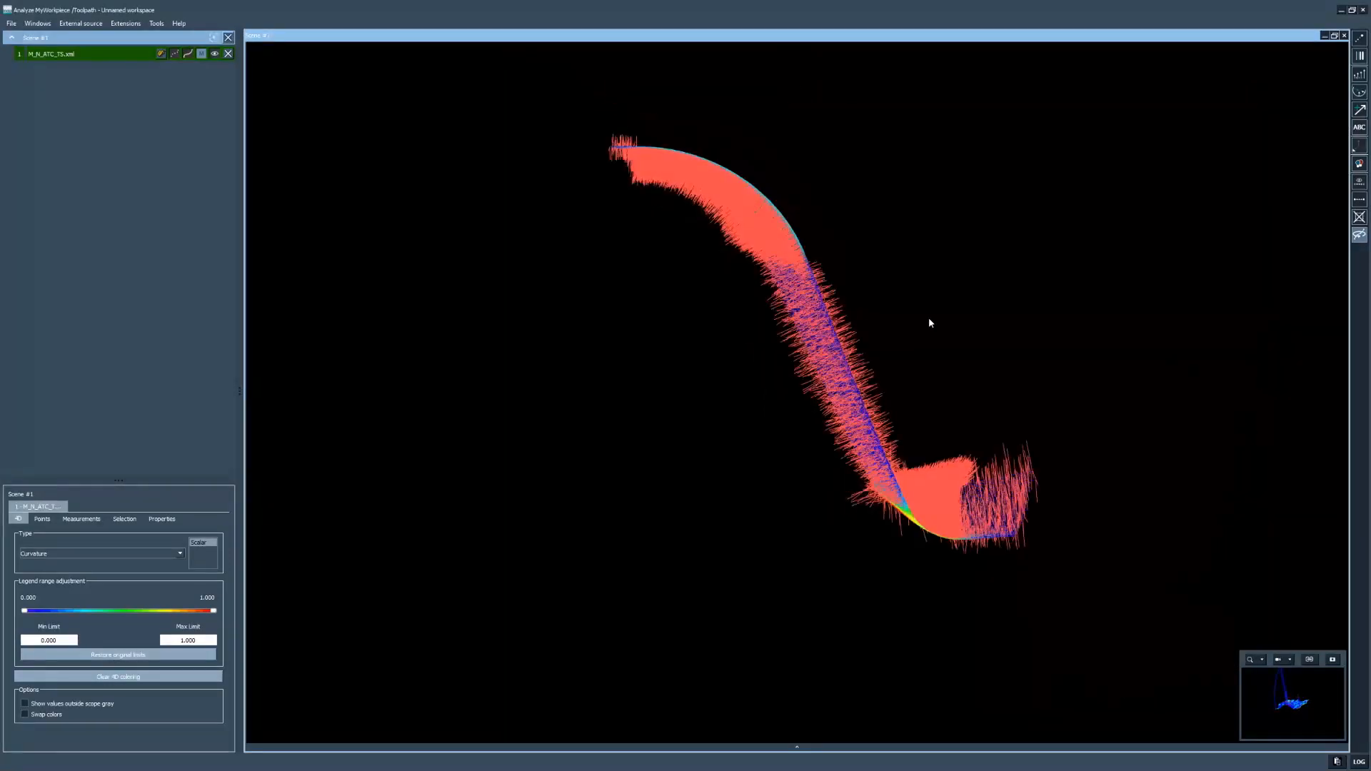
{"action": "left_click_drag", "start_coordinate": [894, 427], "coordinate": [877, 430]}
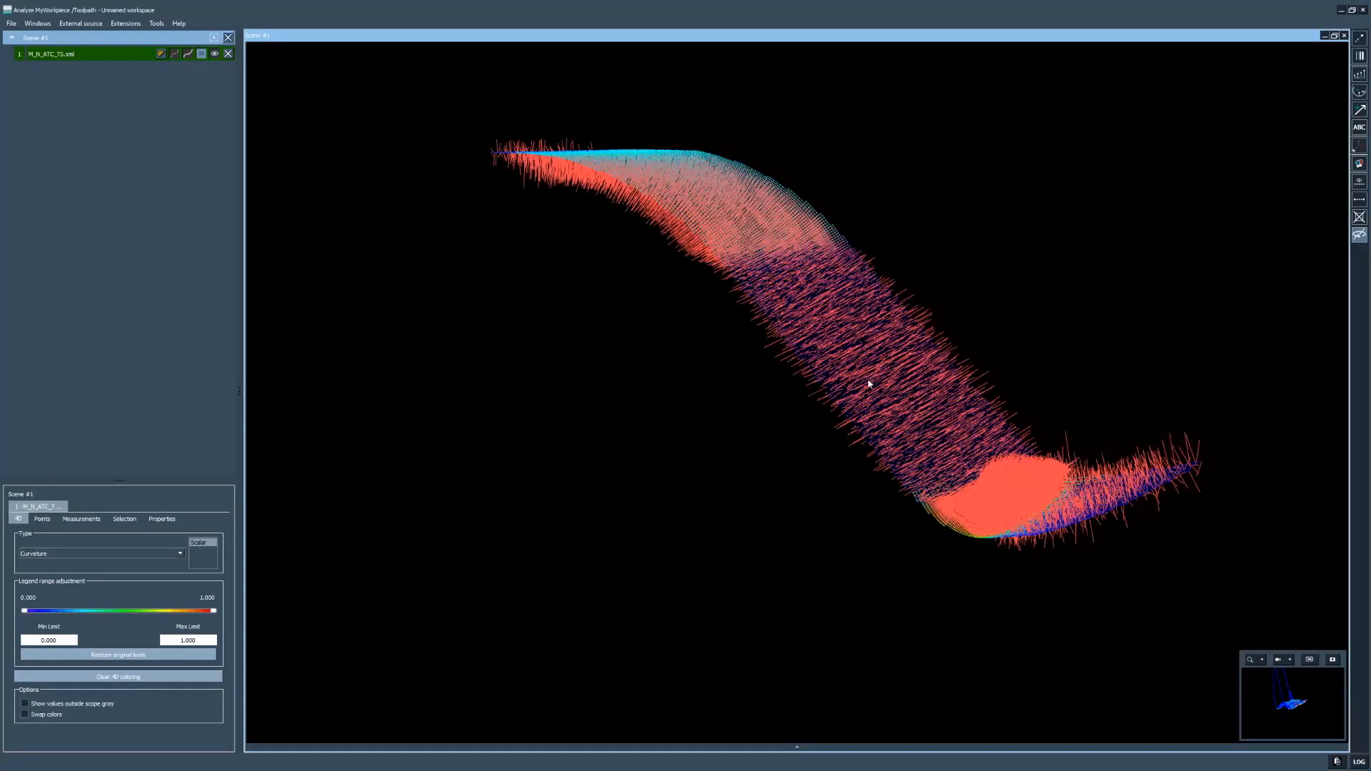
Step: Hide the normals on the isolated patch and thicken the display of its toolpath to bring out the curvature colors
{"action": "left_click", "coordinate": [1360, 94]}
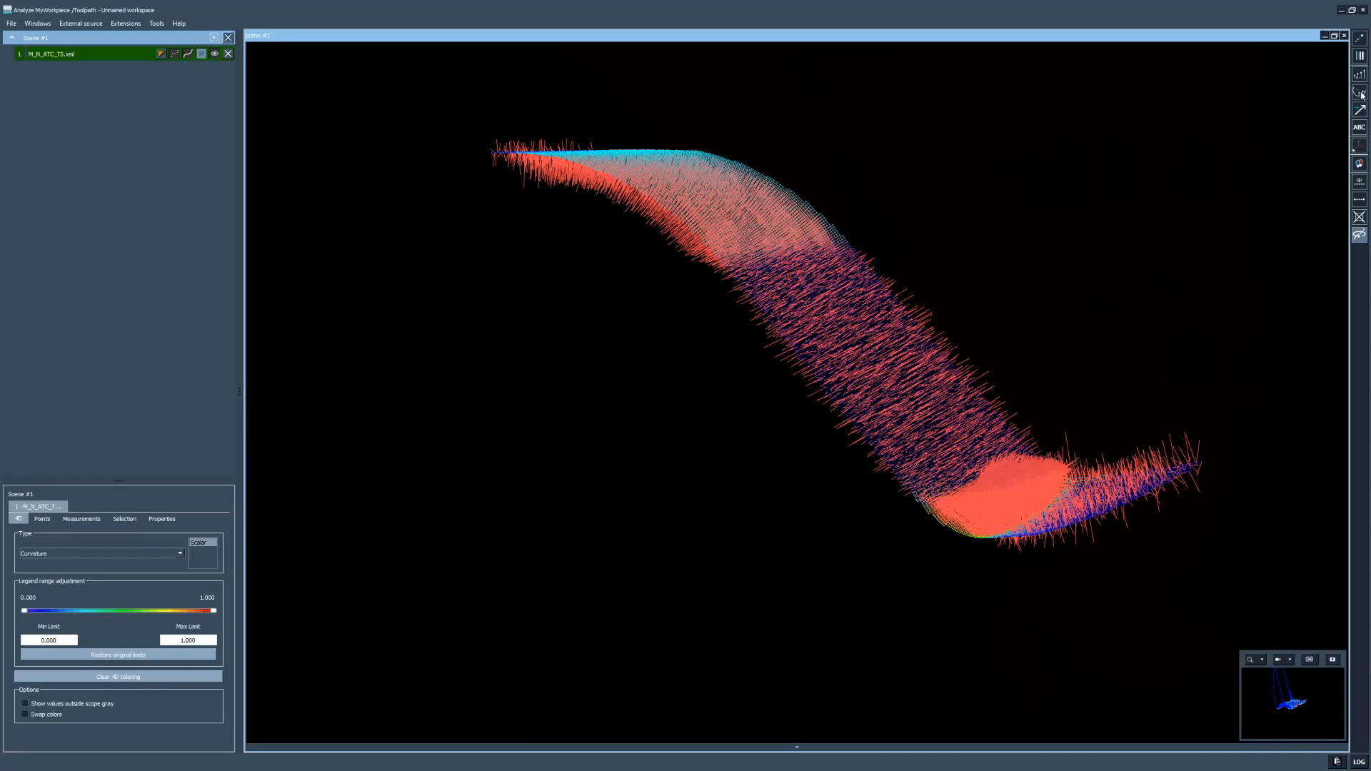
{"action": "left_click_drag", "start_coordinate": [844, 355], "coordinate": [878, 429]}
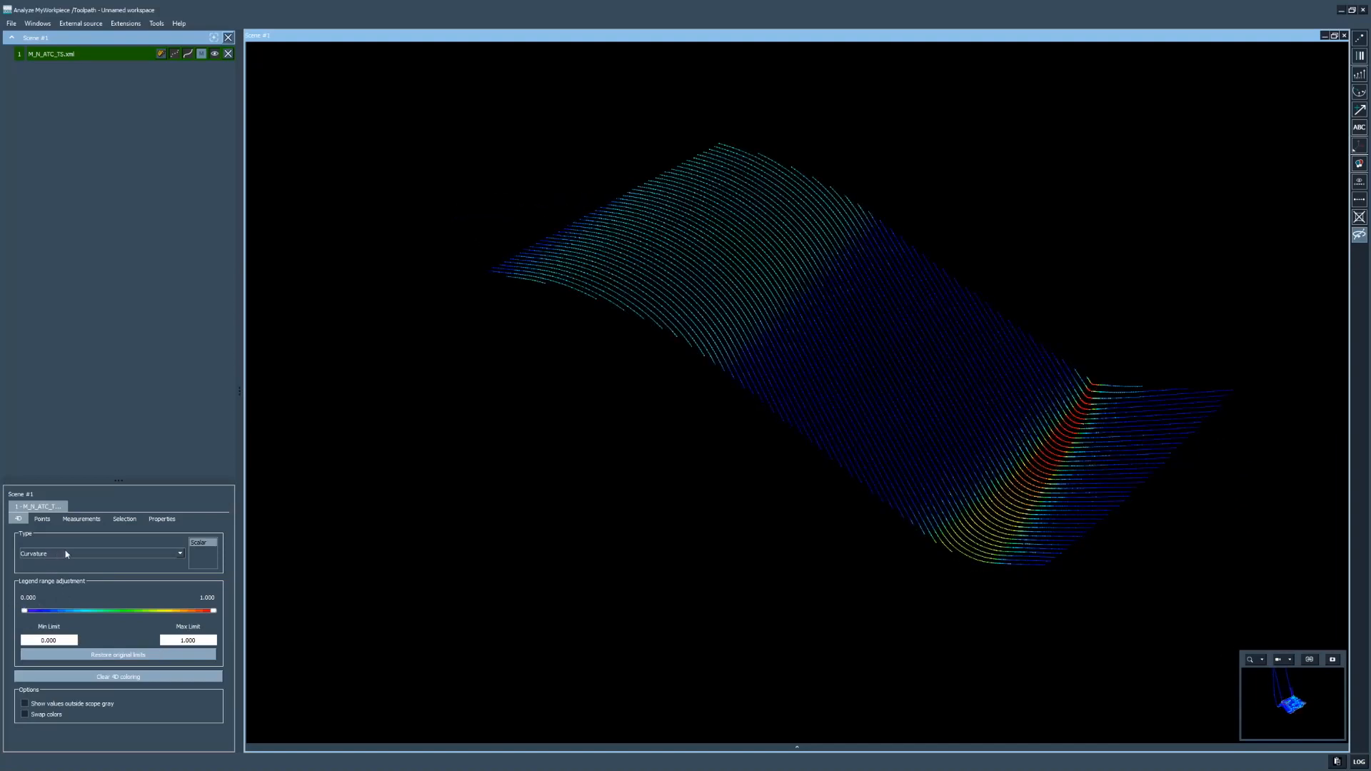
{"action": "middle_click_drag", "start_coordinate": [969, 477], "coordinate": [893, 452]}
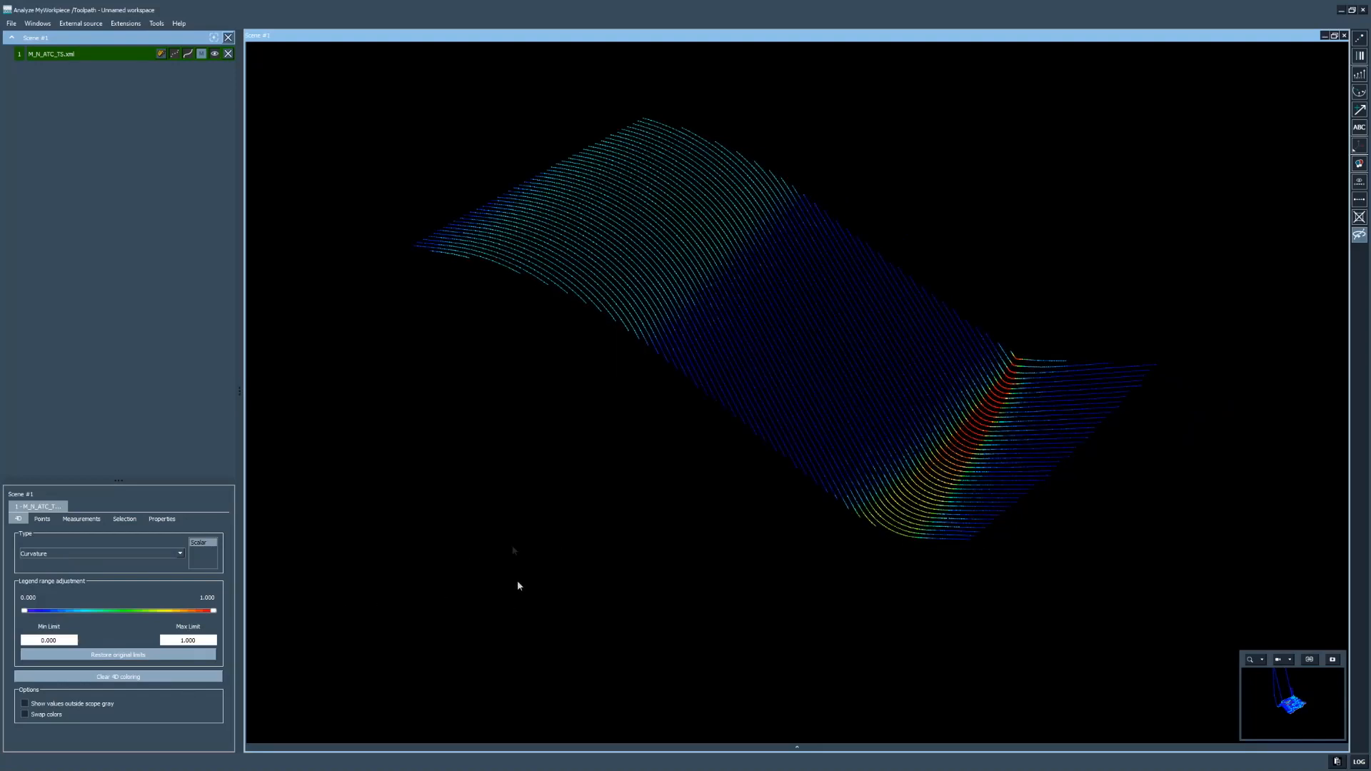
{"action": "scroll", "coordinate": [793, 368], "scroll_direction": "up", "scroll_amount": 8}
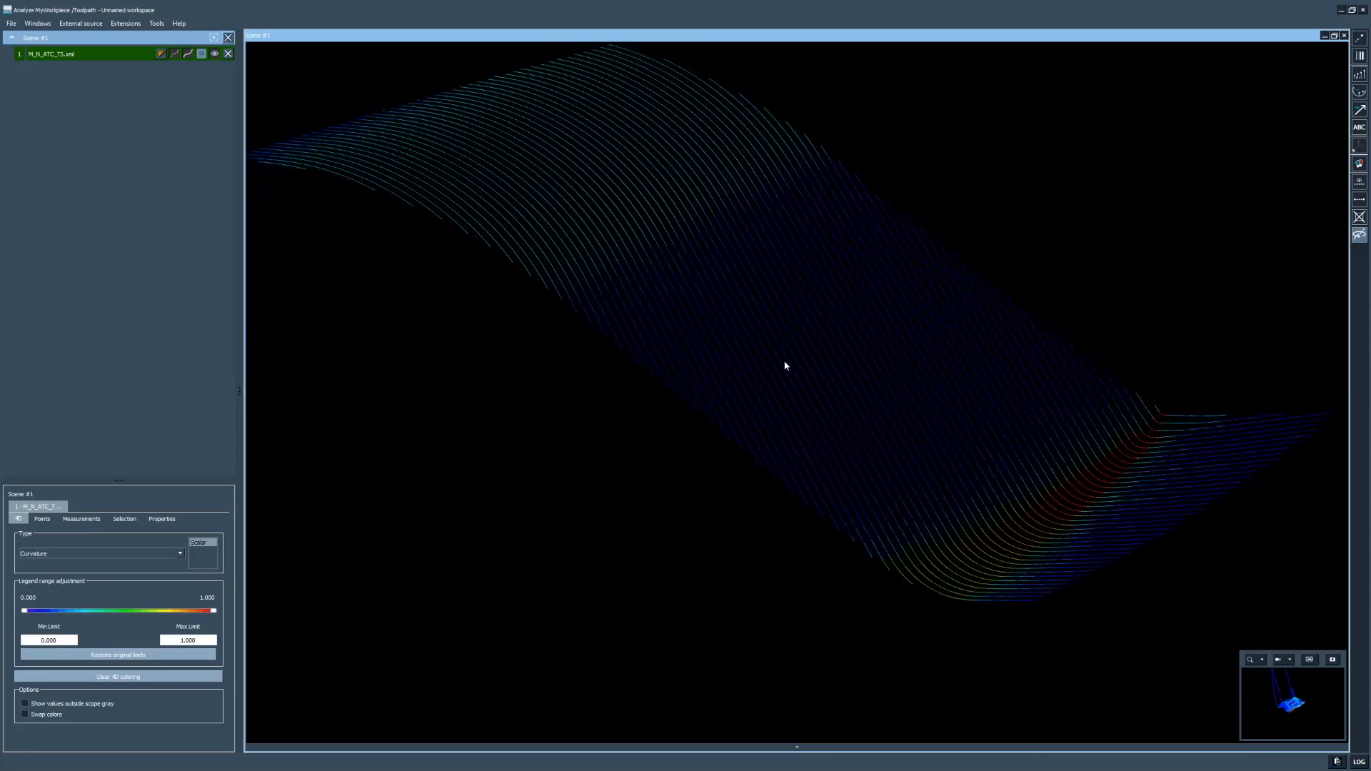
{"action": "left_click", "coordinate": [1361, 55]}
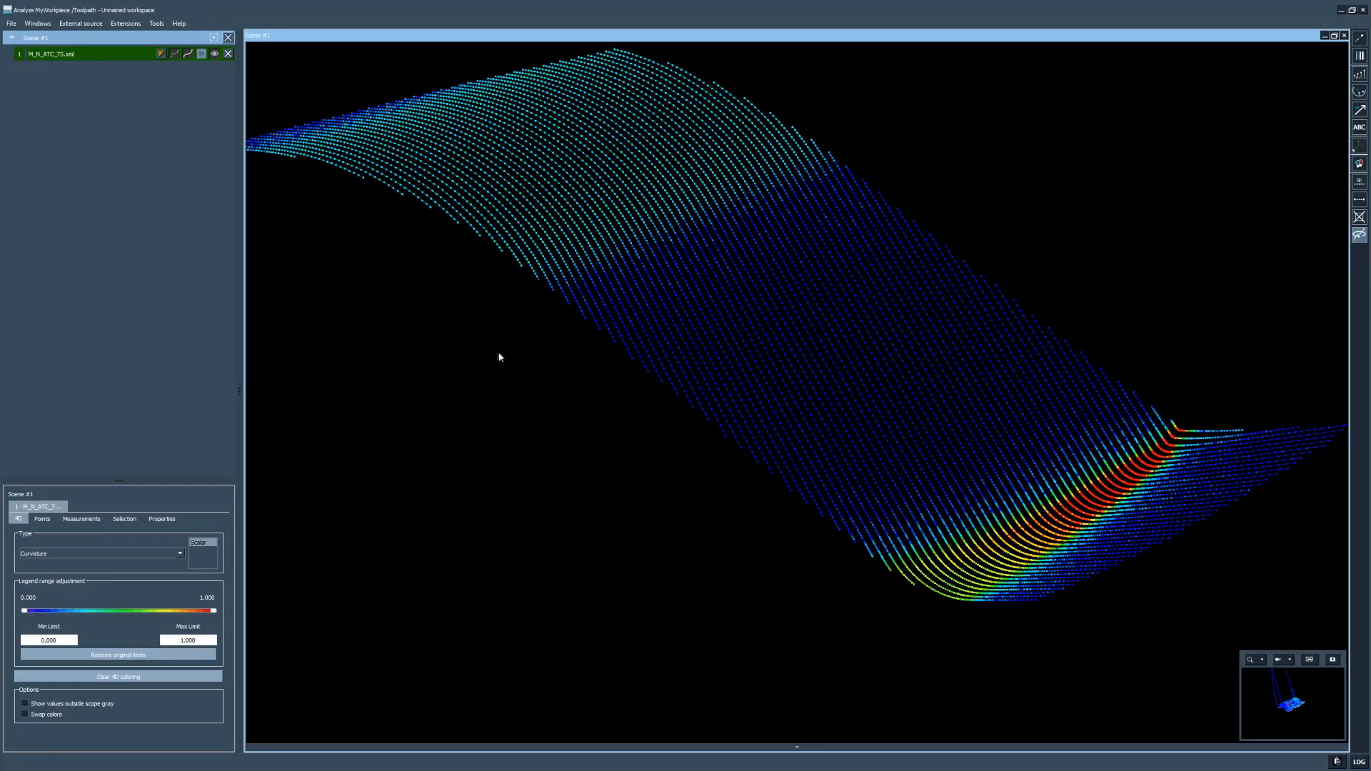
Step: Show the patch's normals again, lengthen them, and inspect their direction from several sides
{"action": "left_click", "coordinate": [1355, 87]}
{"action": "mouse_move", "coordinate": [816, 315]}
{"action": "middle_mouse_down"}
{"action": "mouse_move", "coordinate": [829, 305]}
{"action": "mouse_move", "coordinate": [823, 321]}
{"action": "middle_mouse_up"}
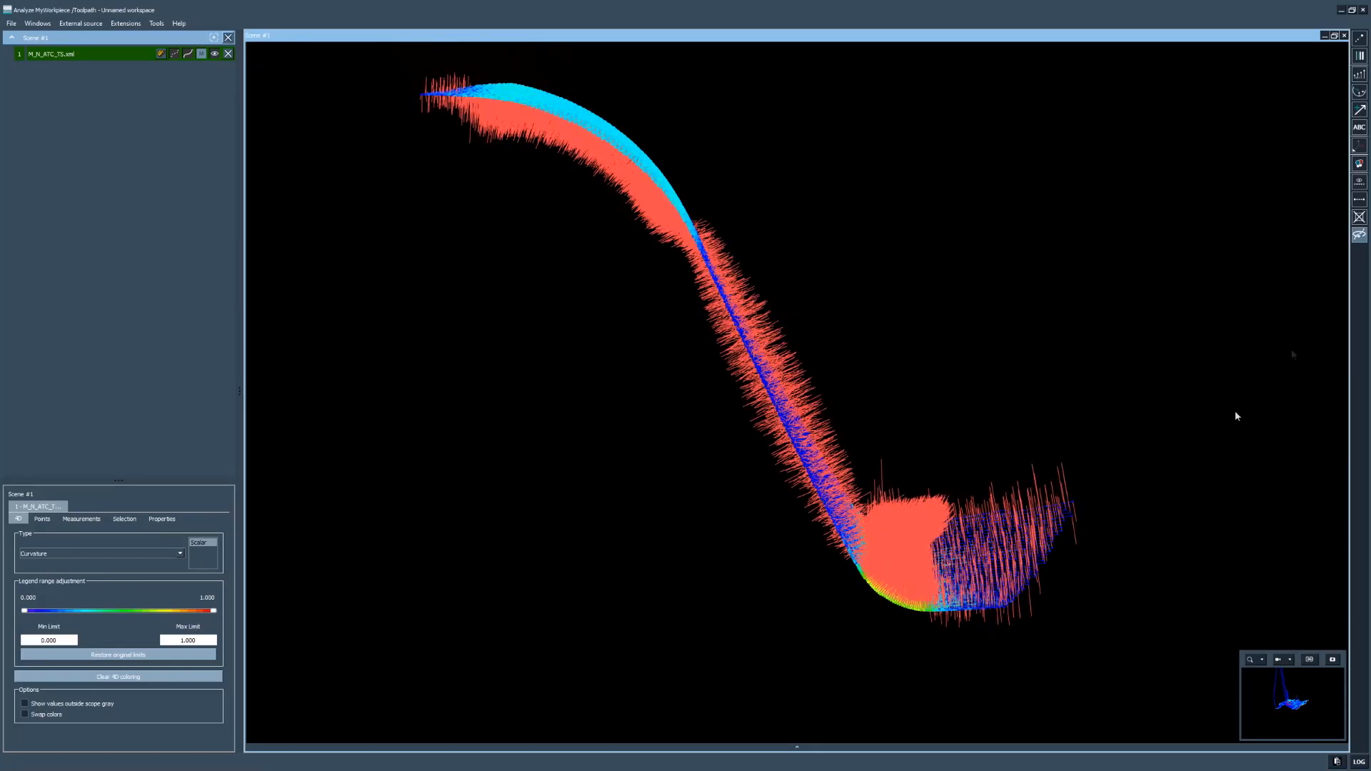
{"action": "left_click", "coordinate": [1357, 106]}
{"action": "left_click", "coordinate": [1357, 106]}
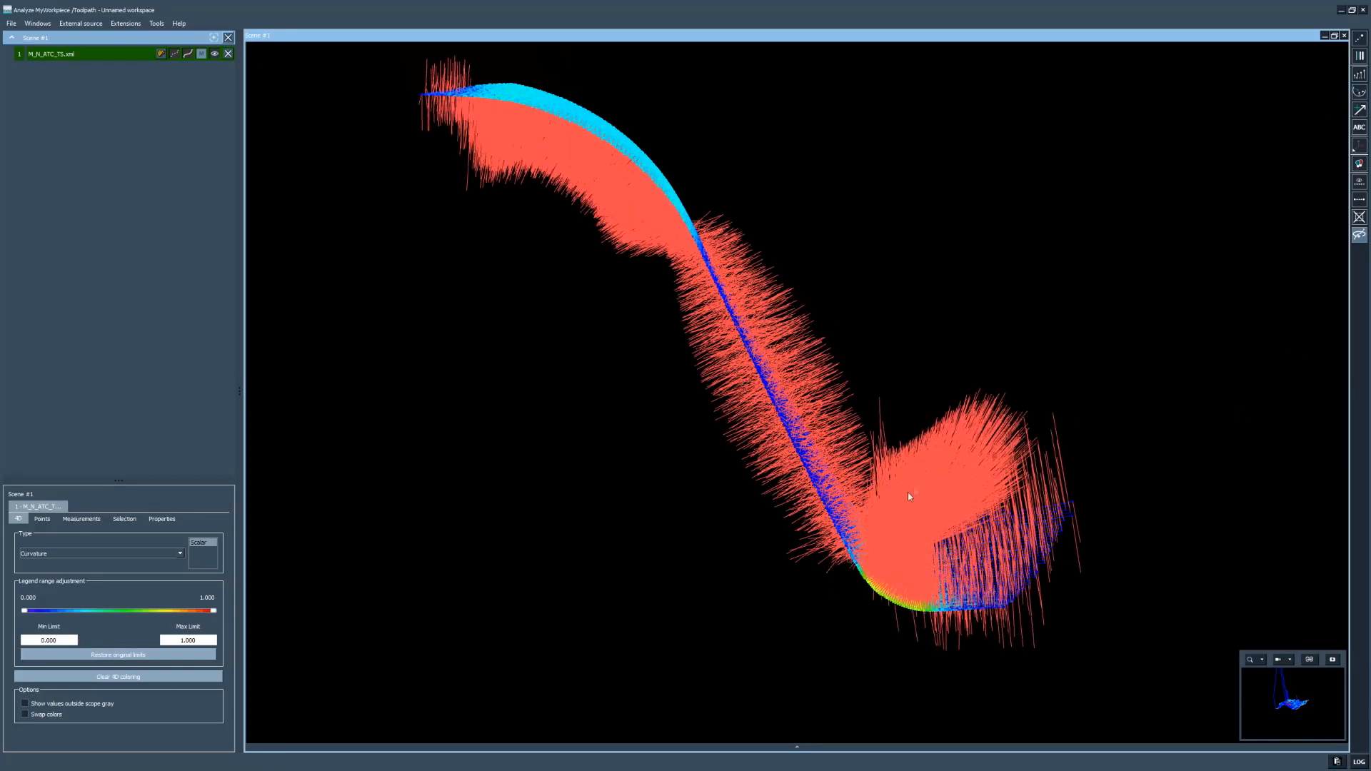
{"action": "middle_click_drag", "start_coordinate": [899, 535], "coordinate": [895, 585]}
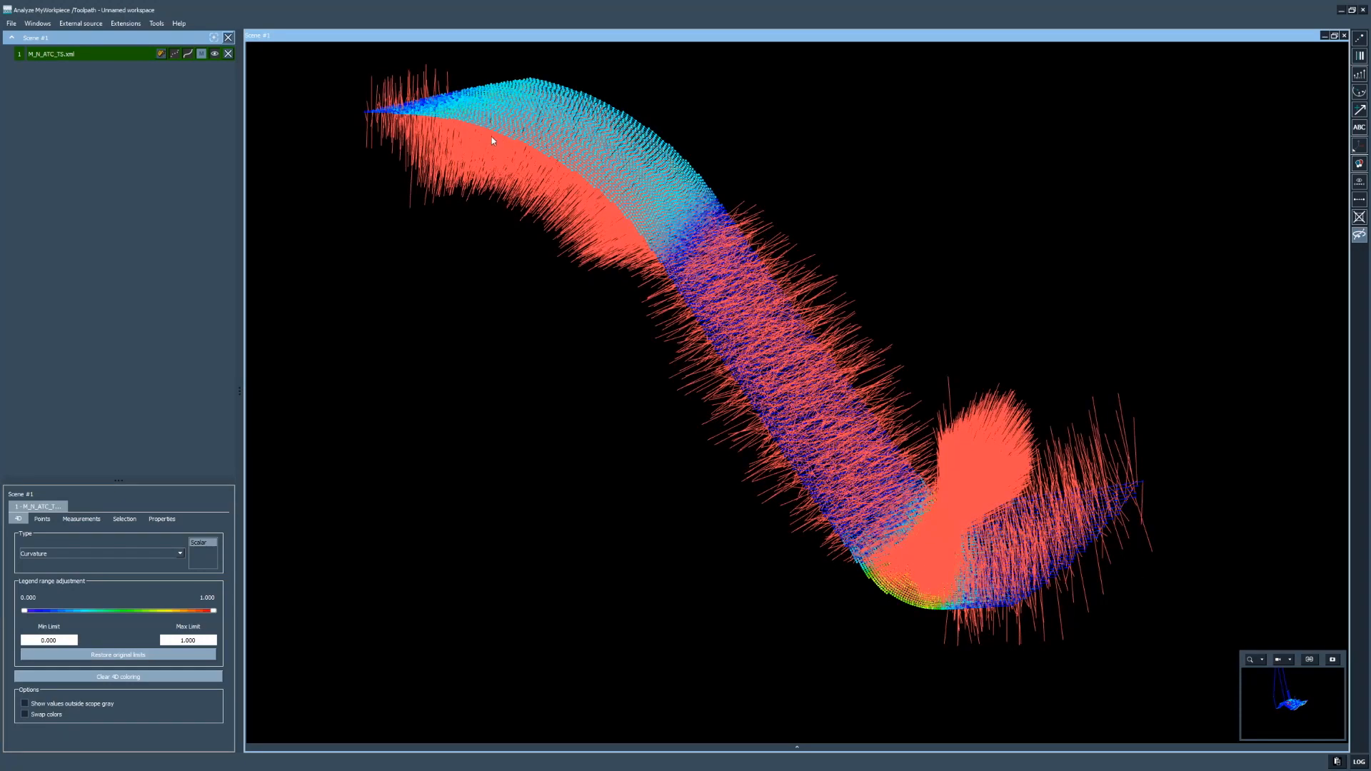
{"action": "middle_click_drag", "start_coordinate": [750, 395], "coordinate": [751, 405]}
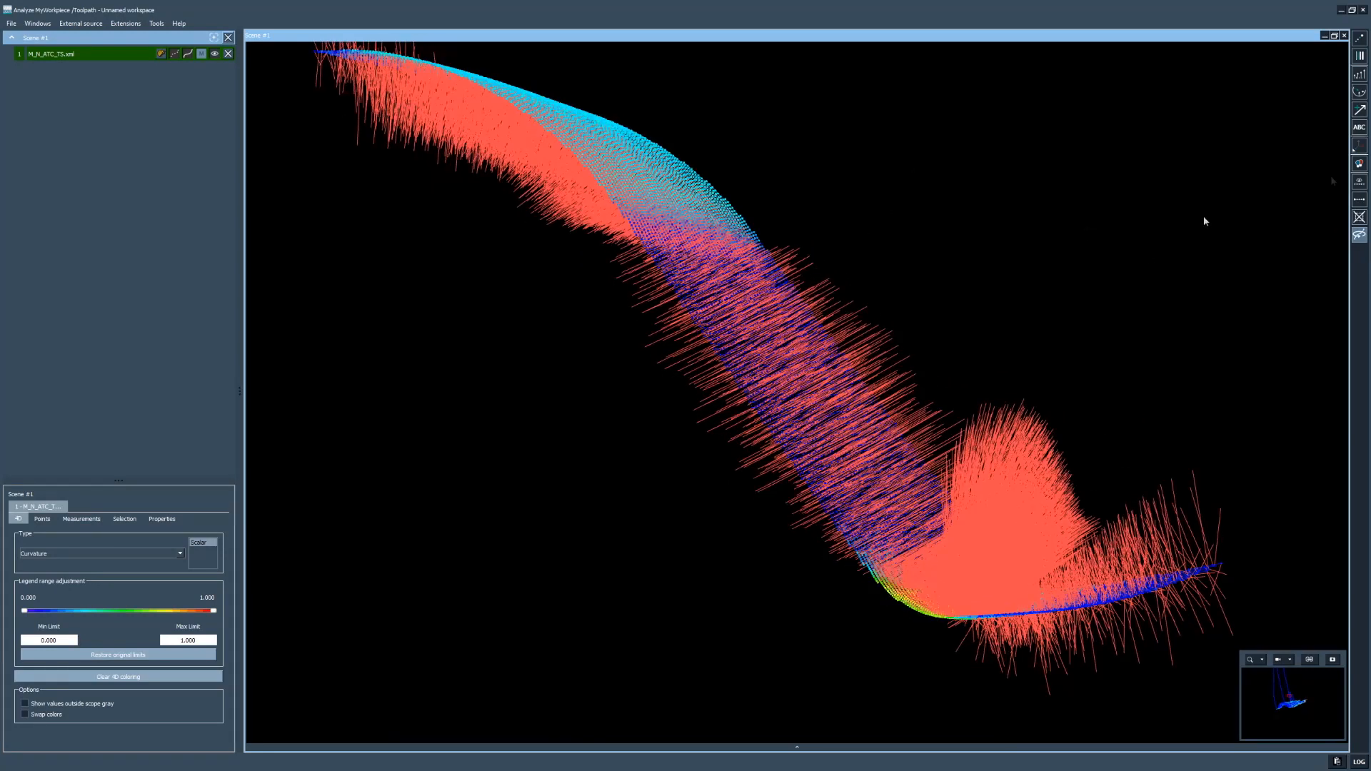
Step: Shorten the normals until they are hidden and examine the curvature coloring of the patch from above
{"action": "scroll", "coordinate": [1365, 97], "scroll_direction": "down", "scroll_amount": 10}
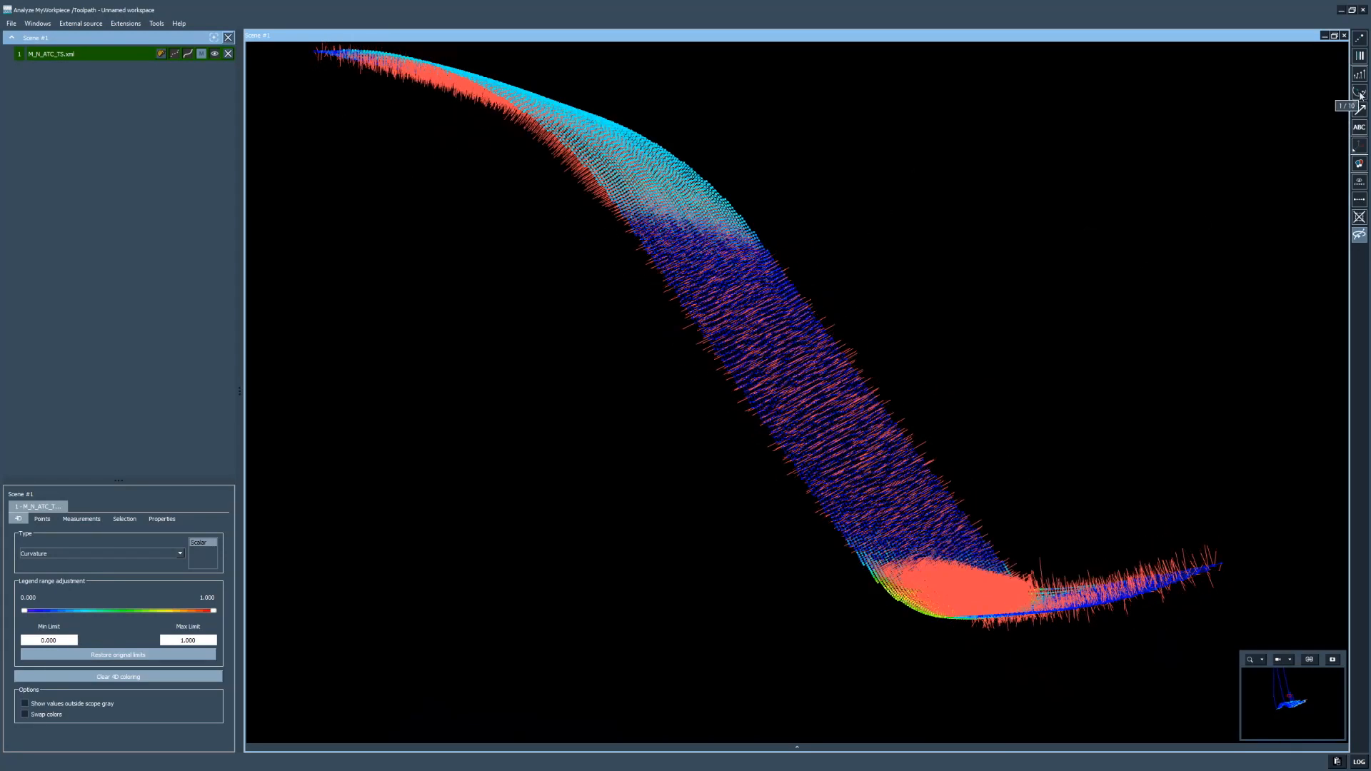
{"action": "middle_click_drag", "start_coordinate": [887, 451], "coordinate": [890, 467]}
{"action": "scroll", "coordinate": [883, 463], "scroll_direction": "down", "scroll_amount": 3}
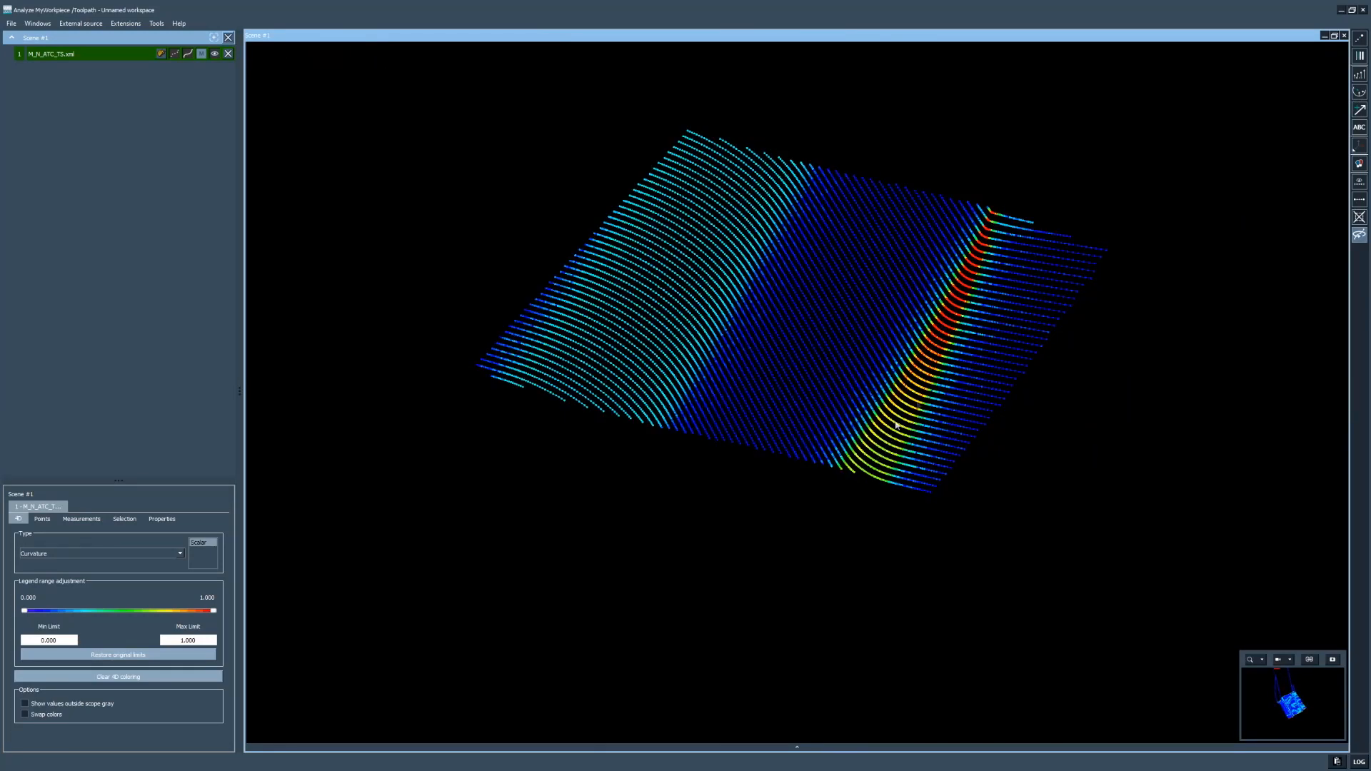
{"action": "scroll", "coordinate": [983, 312], "scroll_direction": "up", "scroll_amount": 1}
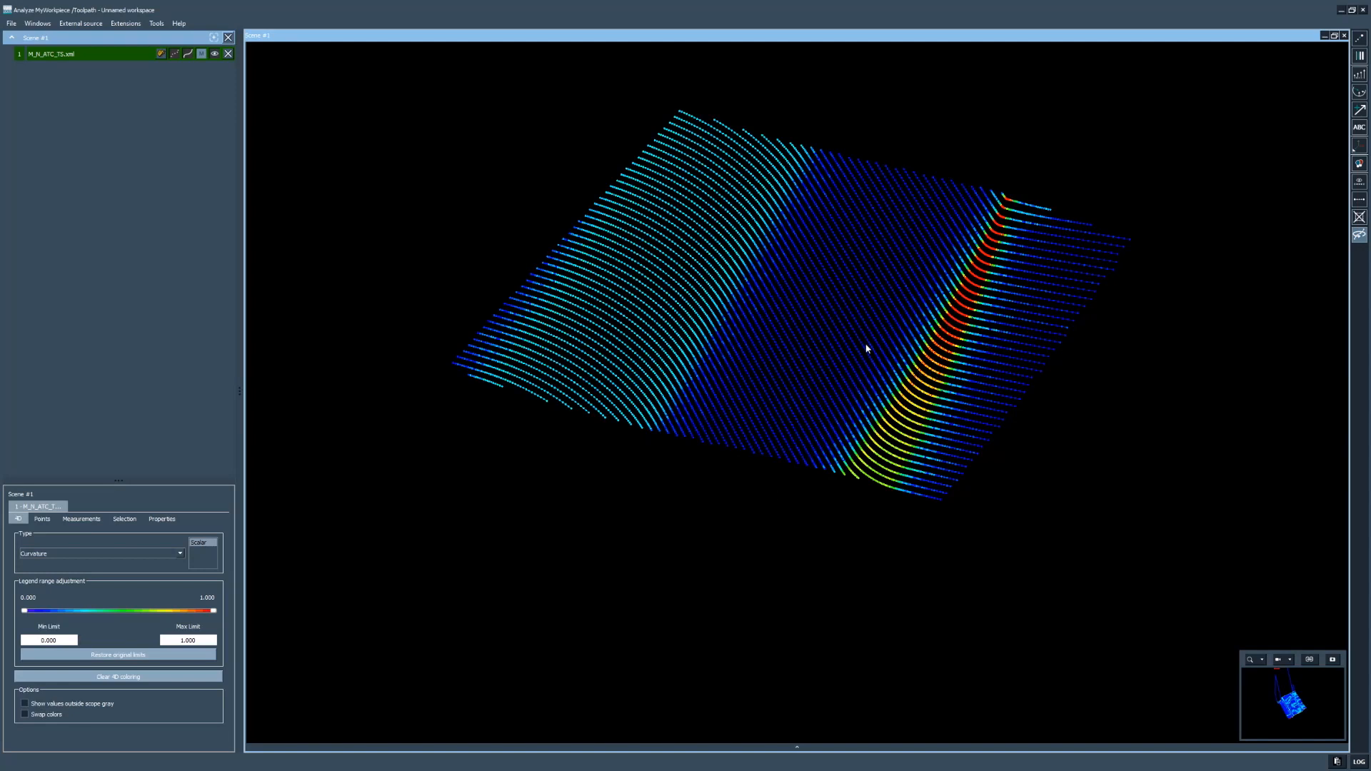
{"action": "scroll", "coordinate": [861, 348], "scroll_direction": "up", "scroll_amount": 3}
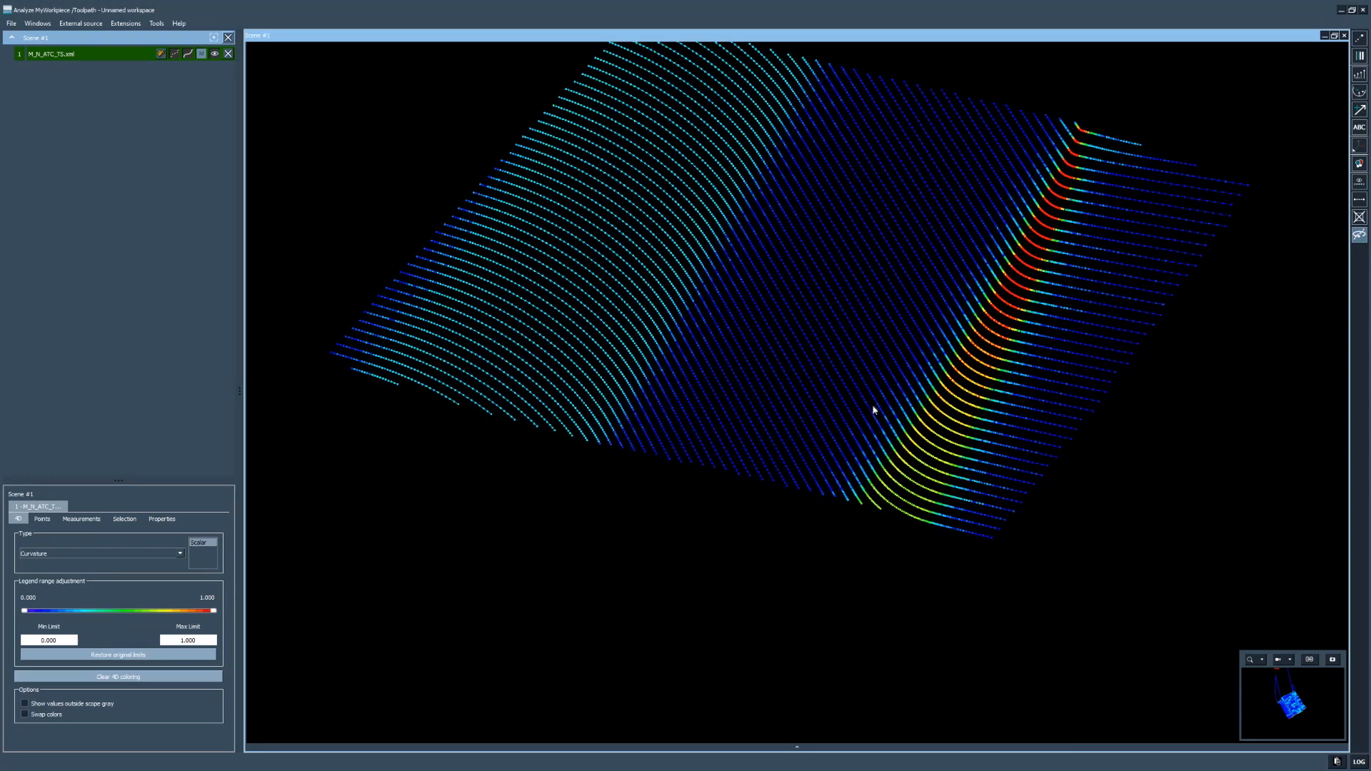
Step: Compare the patch in Velocity (calculated) coloring with enlarged points, and return to Curvature coloring
{"action": "left_click", "coordinate": [80, 556]}
{"action": "left_click", "coordinate": [57, 576]}
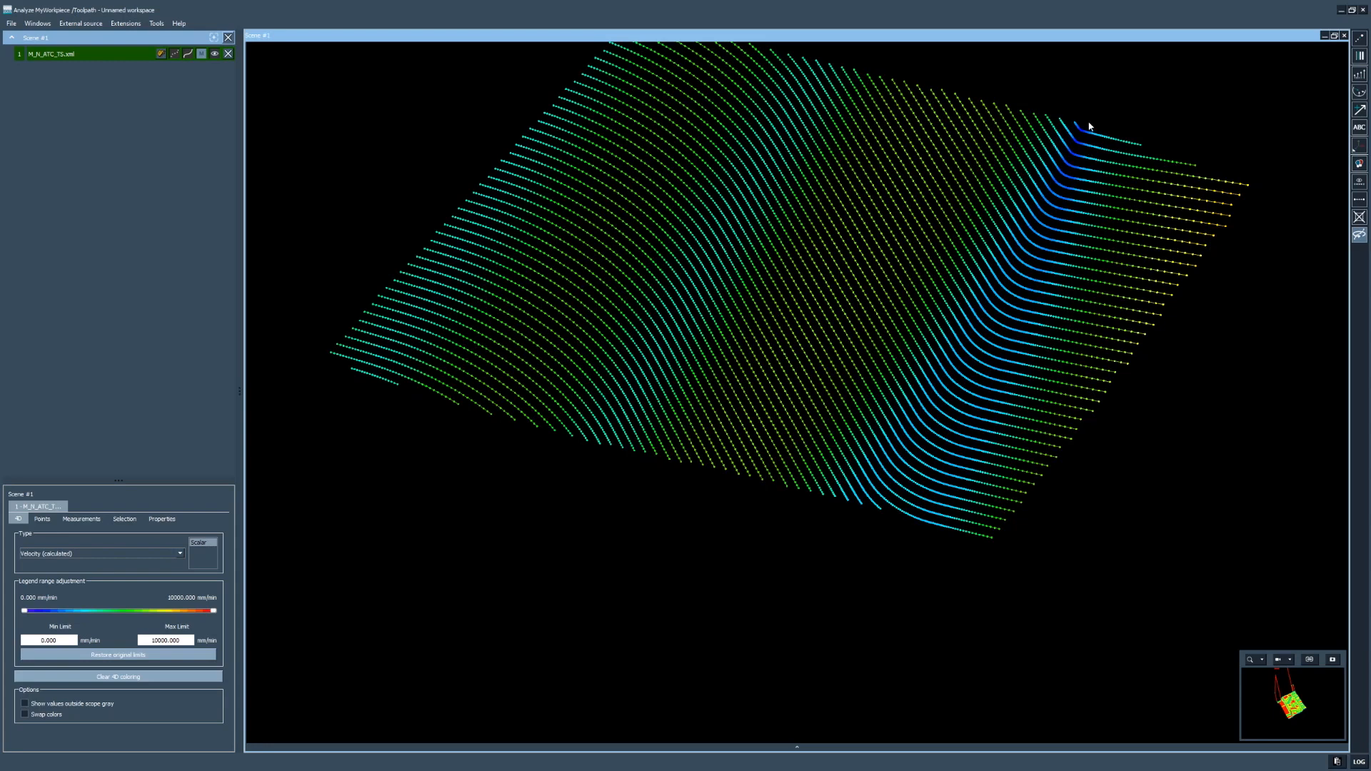
{"action": "left_click", "coordinate": [1362, 39]}
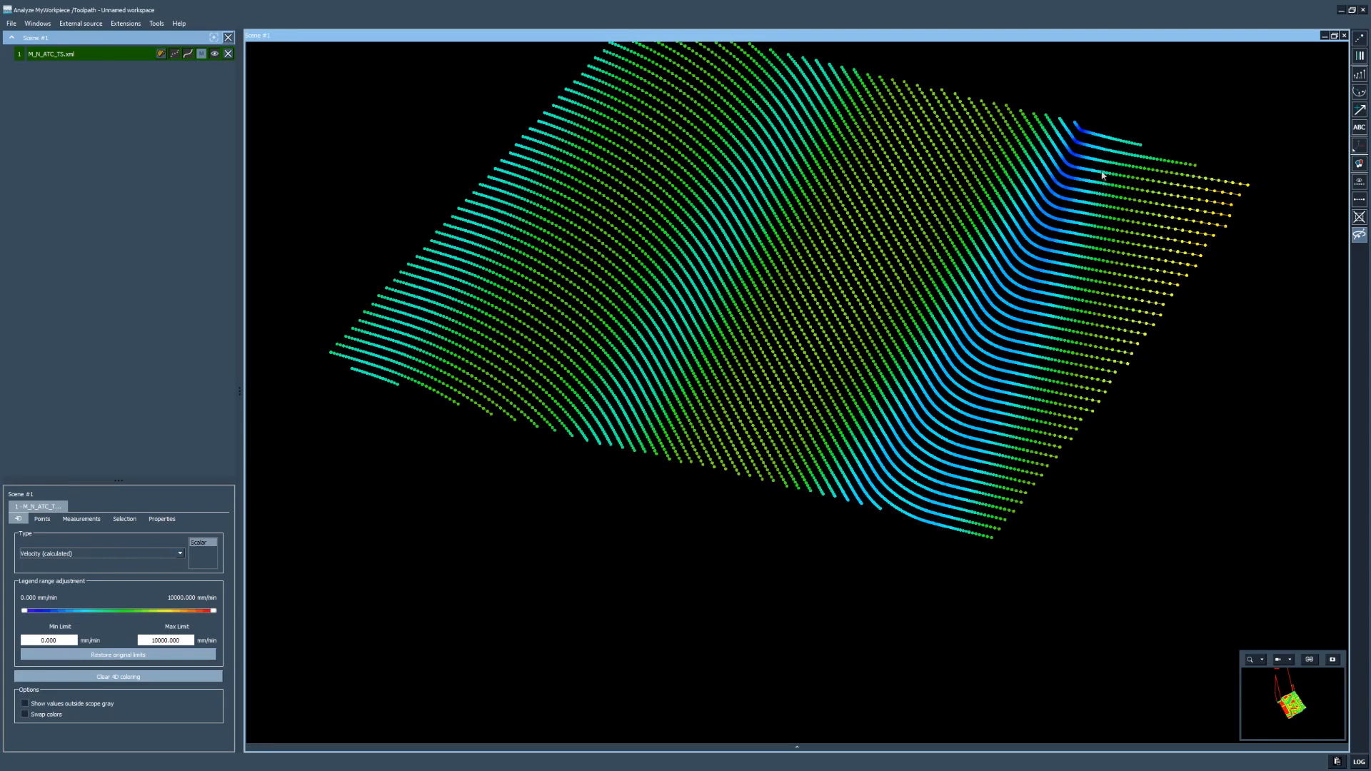
{"action": "left_click", "coordinate": [50, 554]}
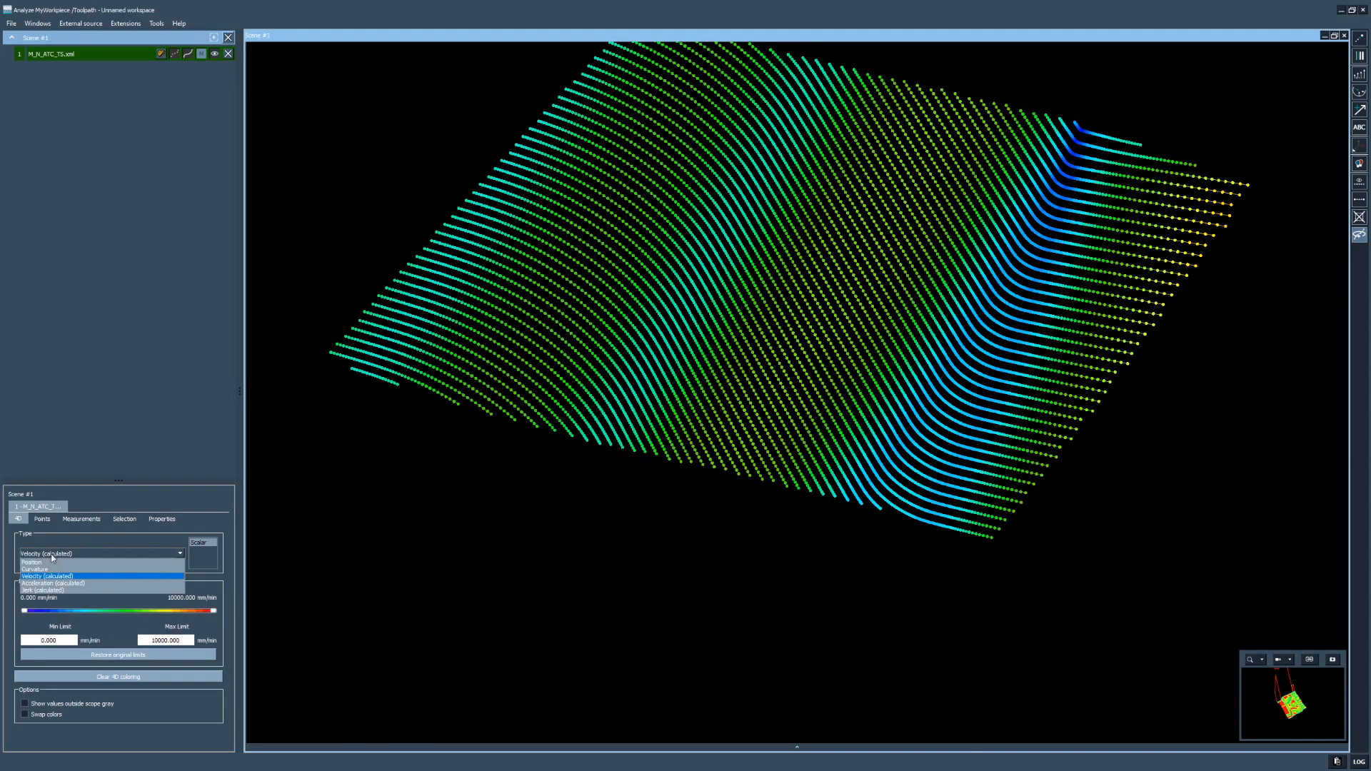
{"action": "left_click", "coordinate": [40, 570]}
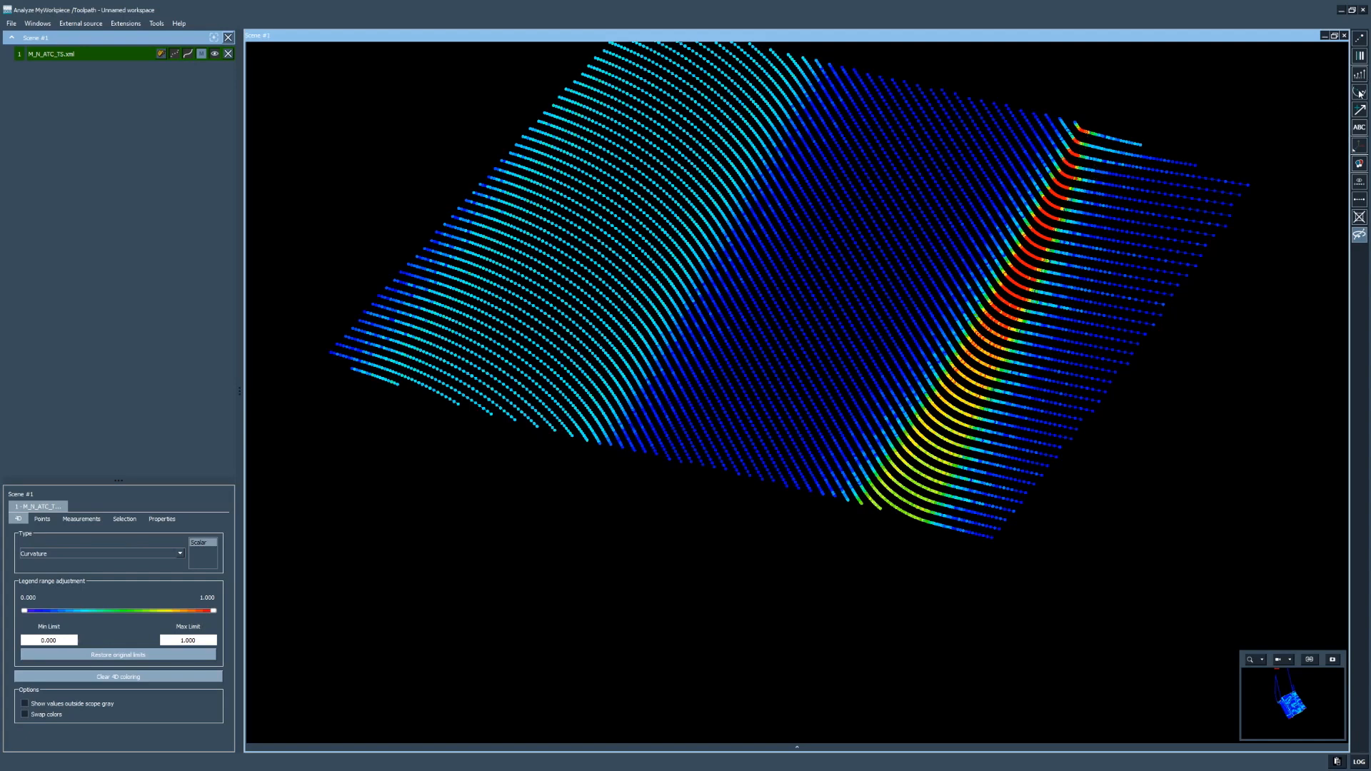
Step: Redisplay the normals with plain green points and inspect them around the tight bend from both sides
{"action": "left_click", "coordinate": [1360, 93]}
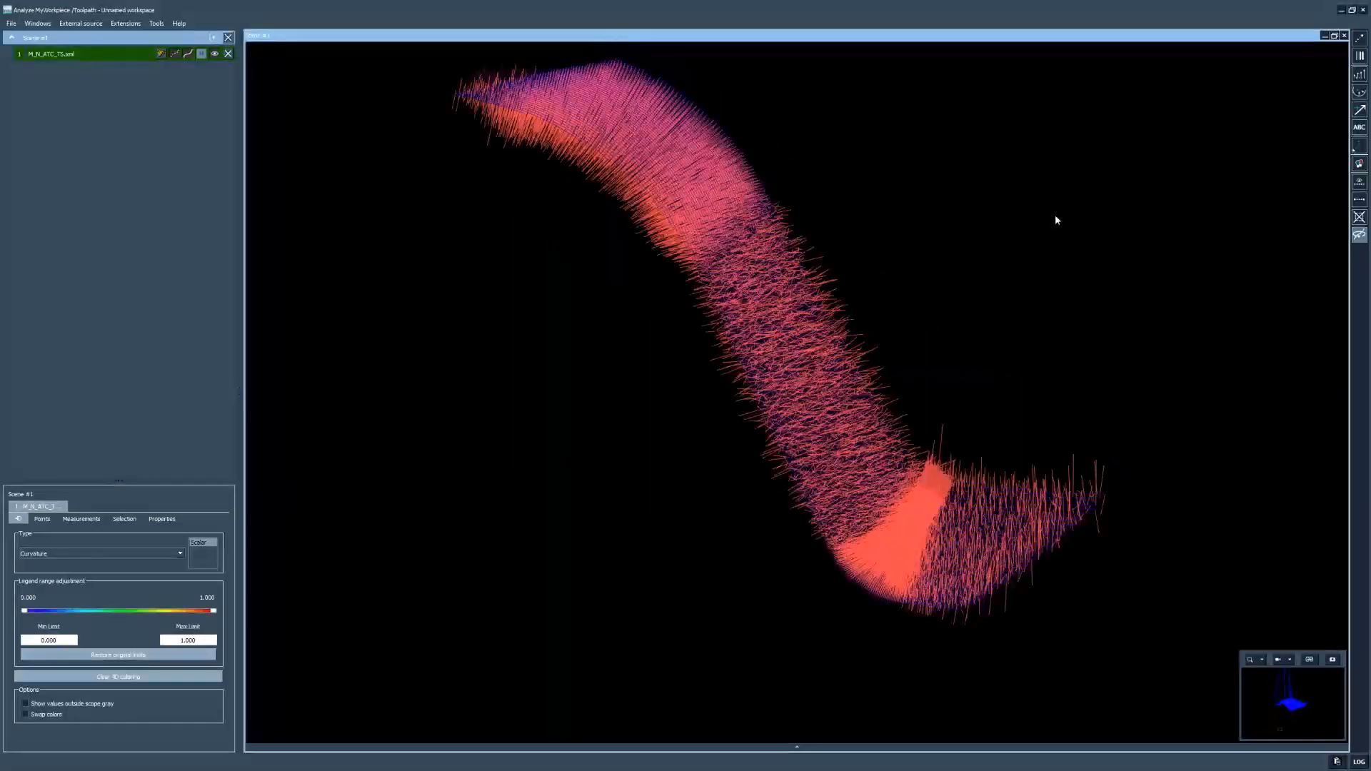
{"action": "left_click_drag", "start_coordinate": [1055, 216], "coordinate": [947, 359]}
{"action": "middle_click_drag", "start_coordinate": [922, 557], "coordinate": [810, 421]}
{"action": "scroll", "coordinate": [809, 421], "scroll_direction": "up", "scroll_amount": 5}
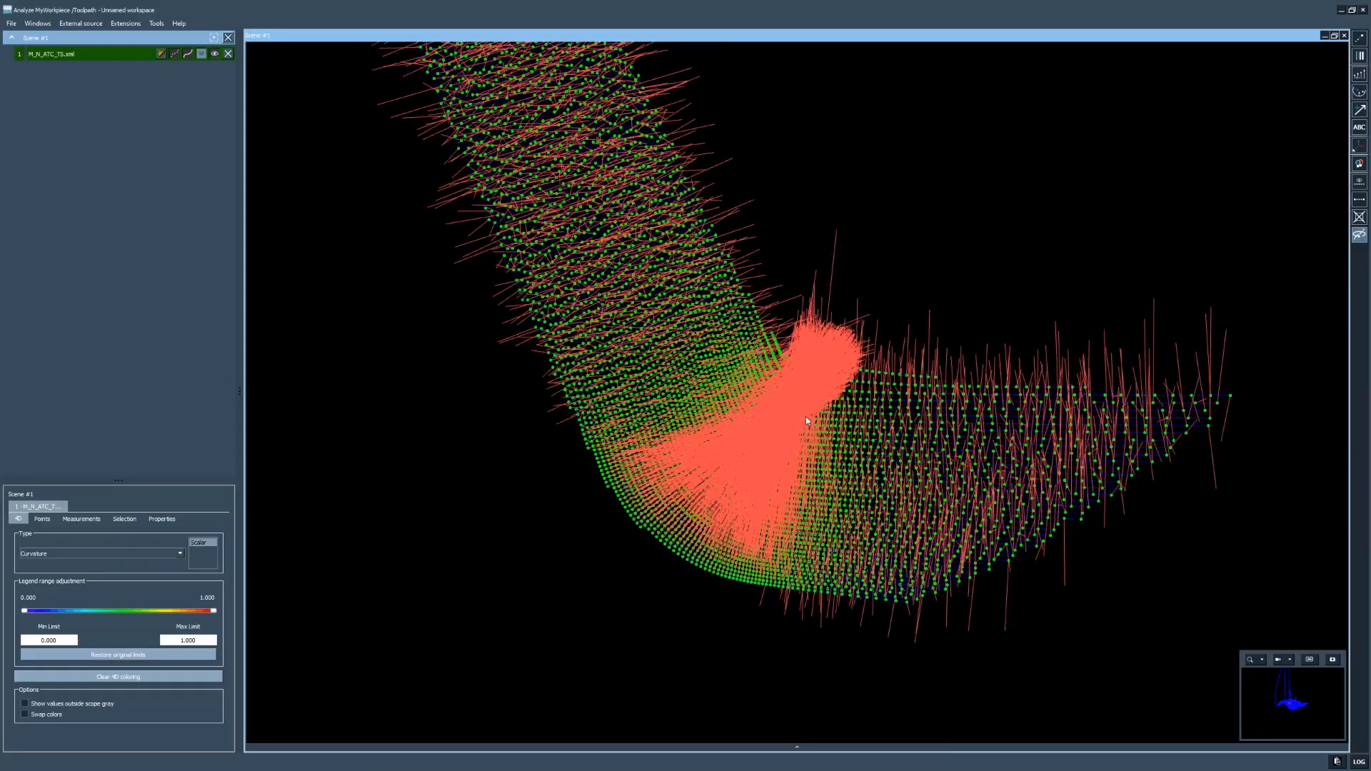
{"action": "left_click_drag", "start_coordinate": [780, 441], "coordinate": [844, 503]}
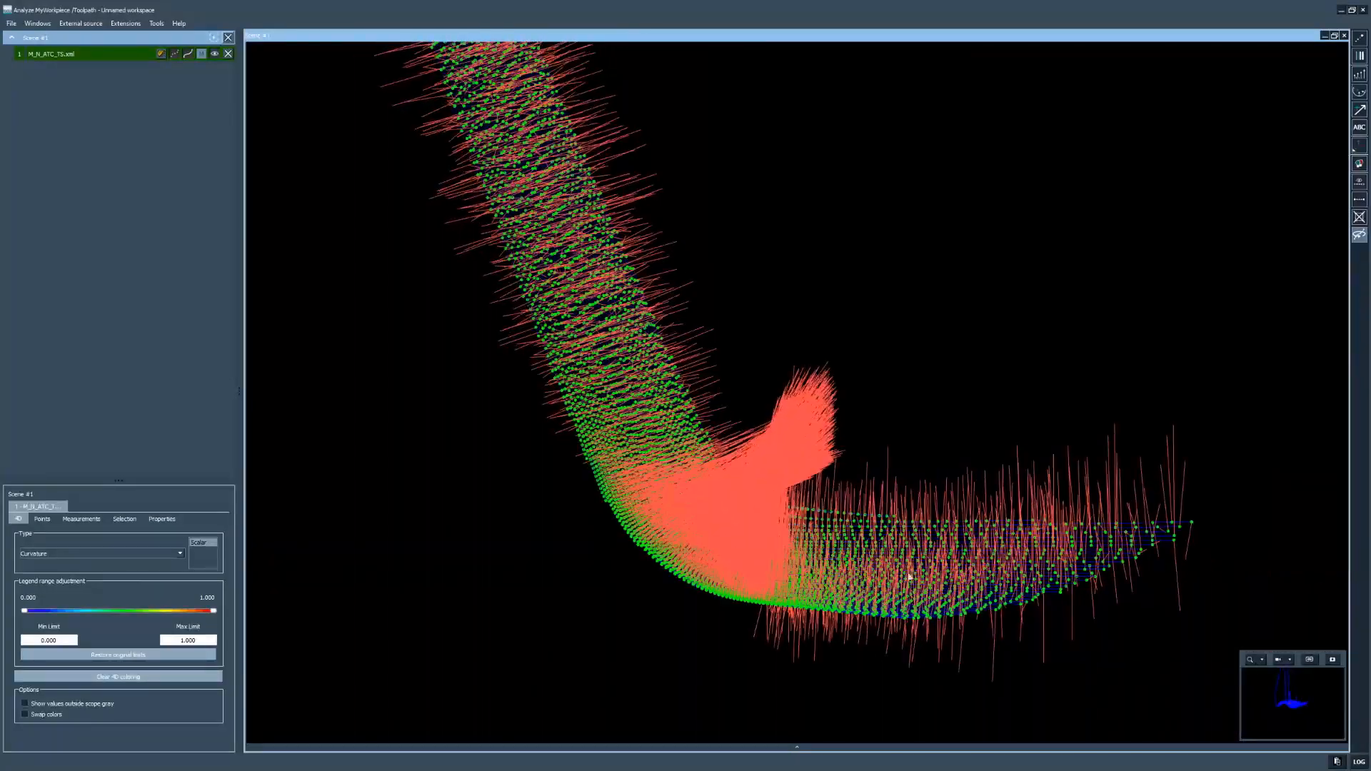
{"action": "middle_click_drag", "start_coordinate": [705, 491], "coordinate": [641, 490]}
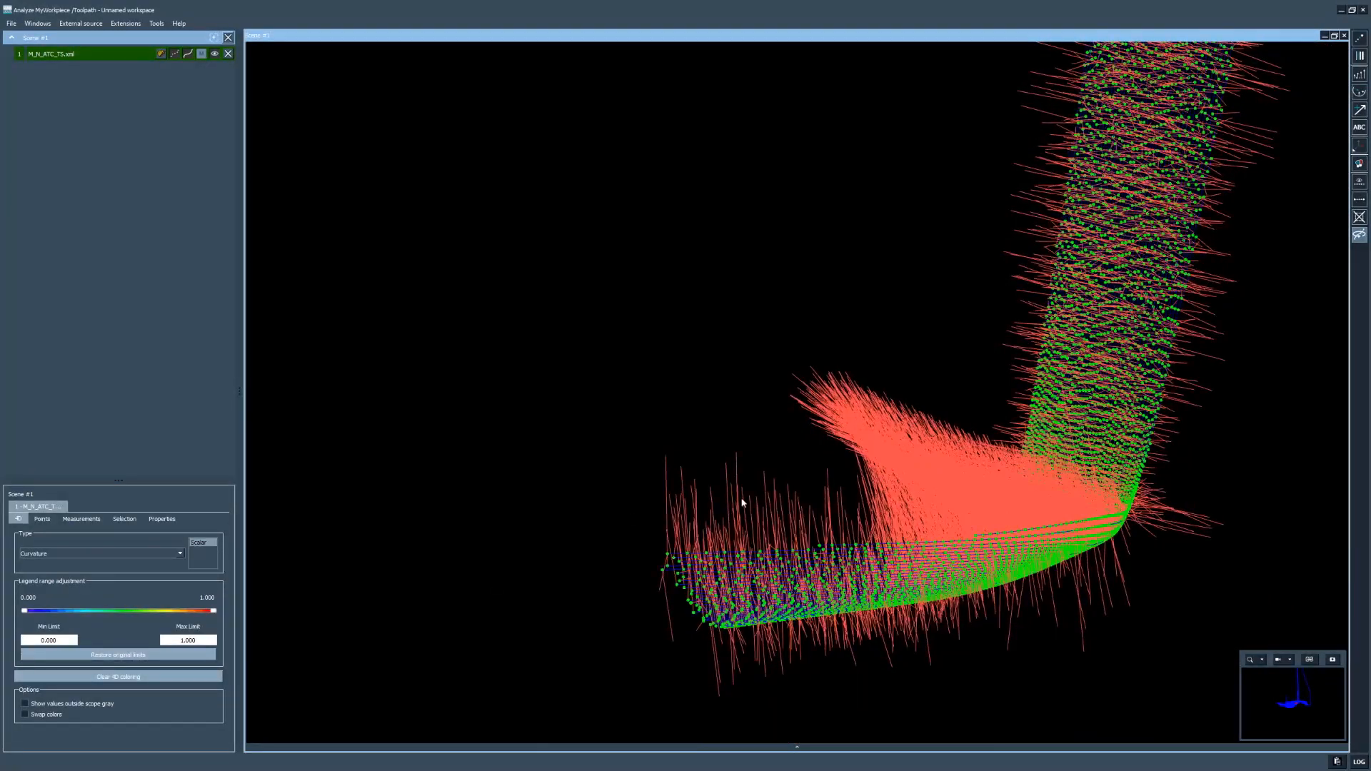
Step: Lengthen the normals around the tight bend once more, and hide them to leave only the patch's points
{"action": "middle_click_drag", "start_coordinate": [738, 500], "coordinate": [597, 646]}
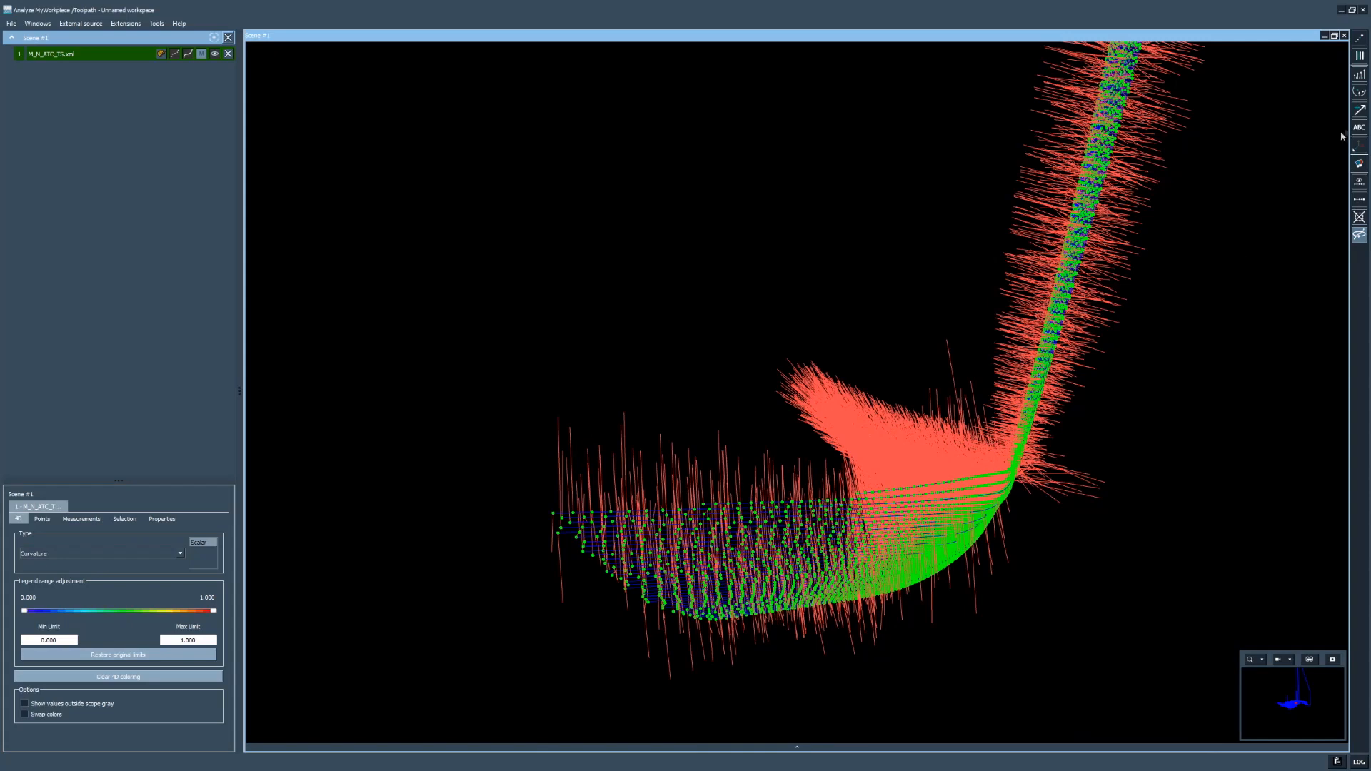
{"action": "left_click", "coordinate": [1364, 94]}
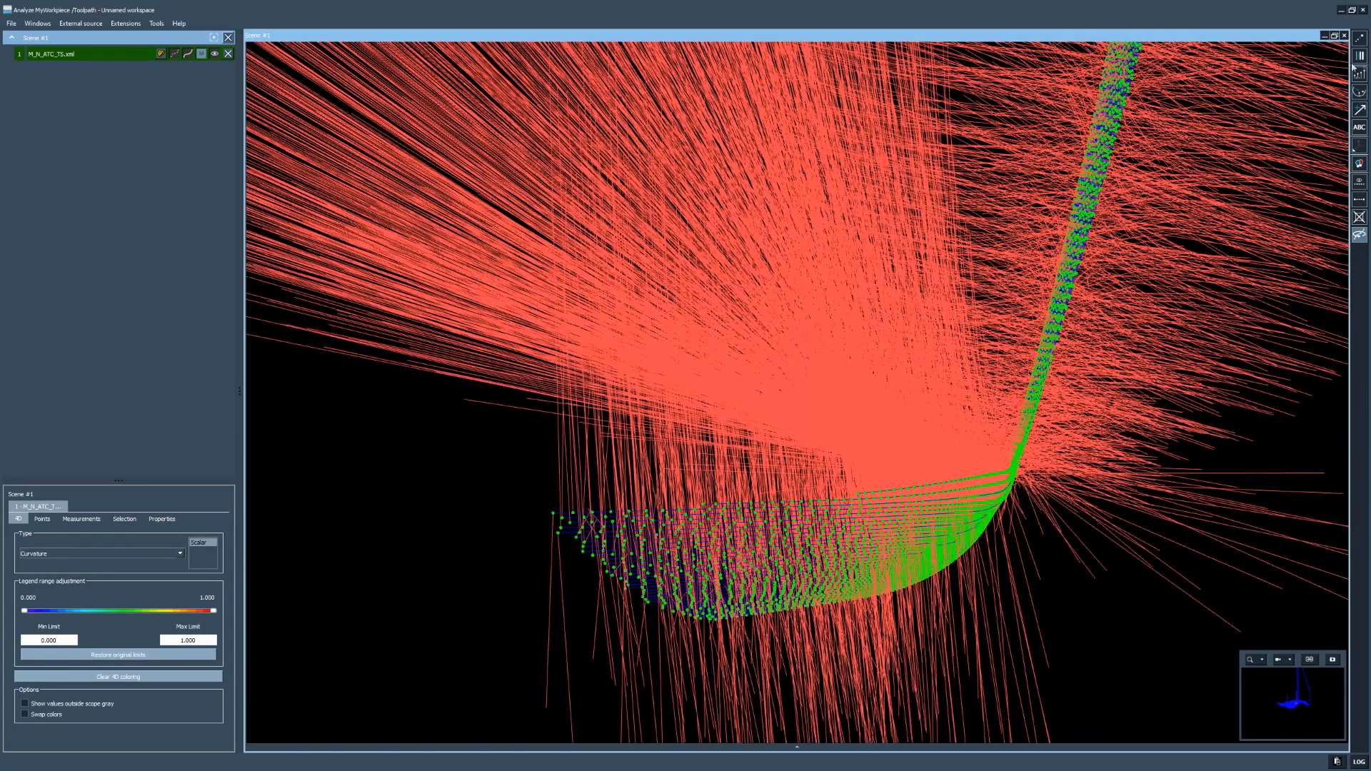
{"action": "left_click", "coordinate": [1361, 93]}
{"action": "middle_click_drag", "start_coordinate": [916, 381], "coordinate": [921, 399]}
{"action": "scroll", "coordinate": [927, 463], "scroll_direction": "down", "scroll_amount": 5}
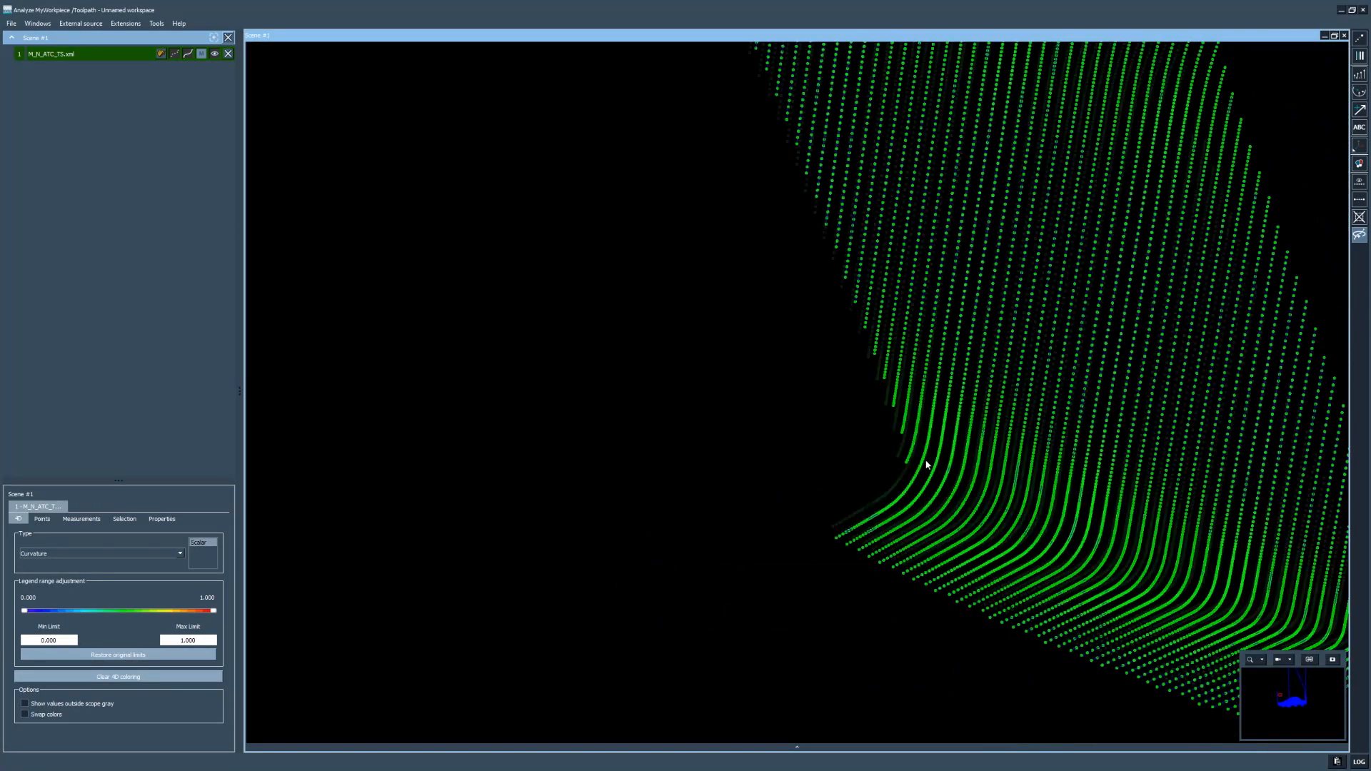
Step: Redisplay the complete toolpath and view the whole workpiece surface at an angle
{"action": "left_click", "coordinate": [1359, 183]}
{"action": "key", "text": "Escape"}
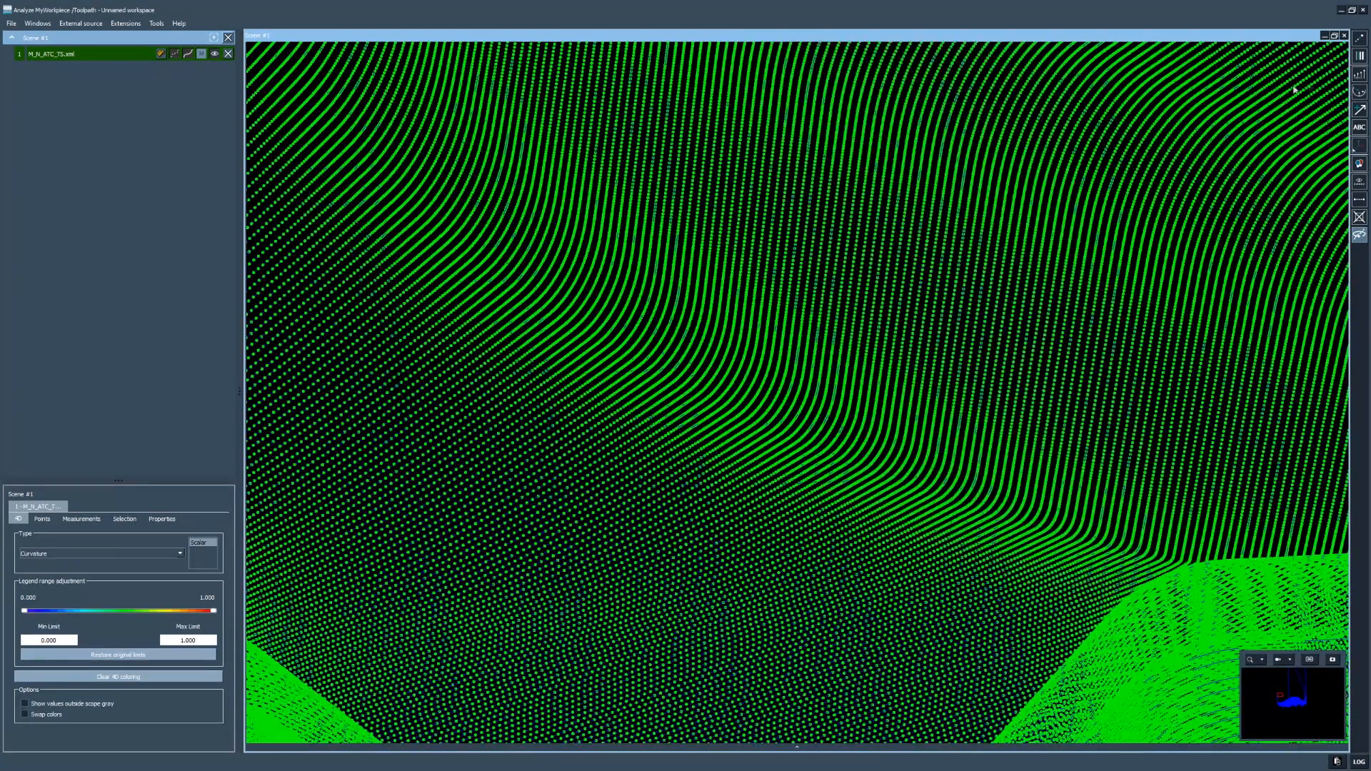
{"action": "scroll", "coordinate": [710, 306], "scroll_direction": "down", "scroll_amount": 5}
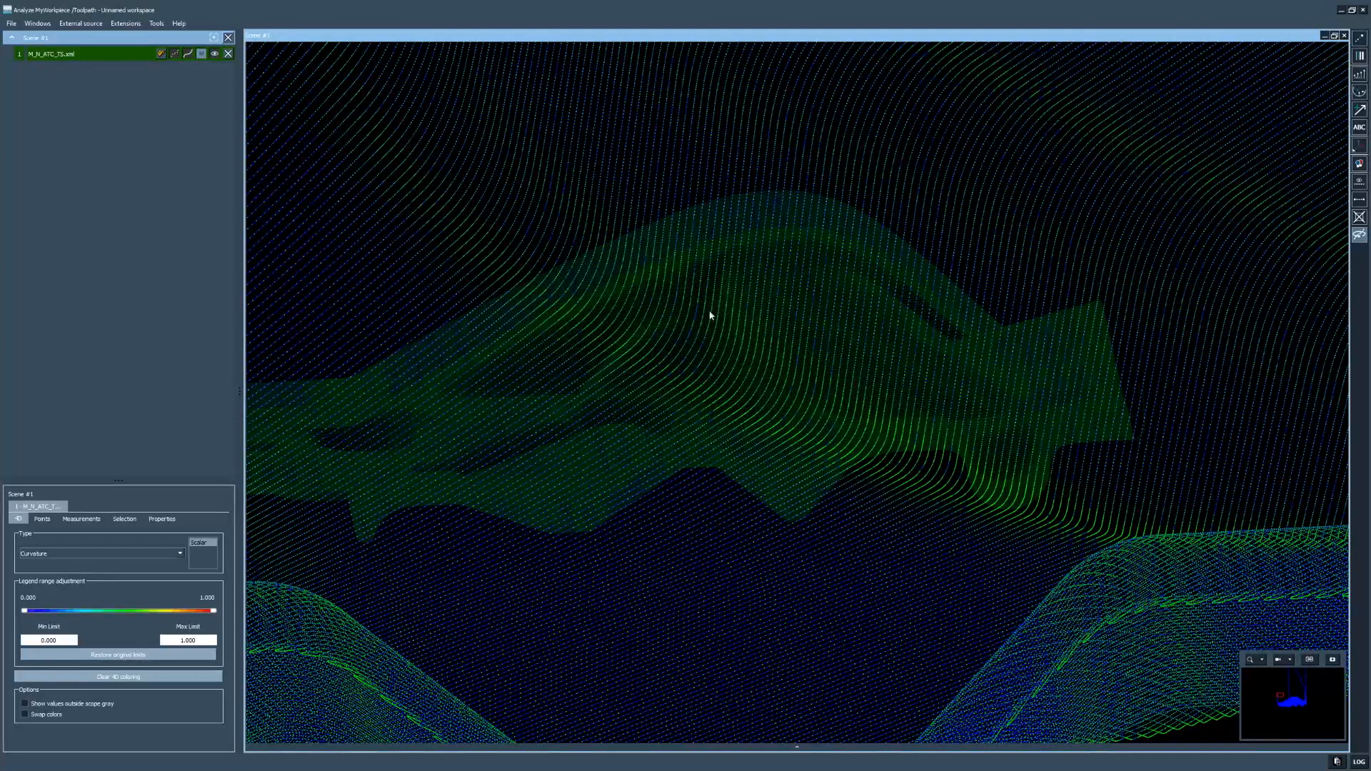
{"action": "left_click_drag", "start_coordinate": [757, 309], "coordinate": [747, 331]}
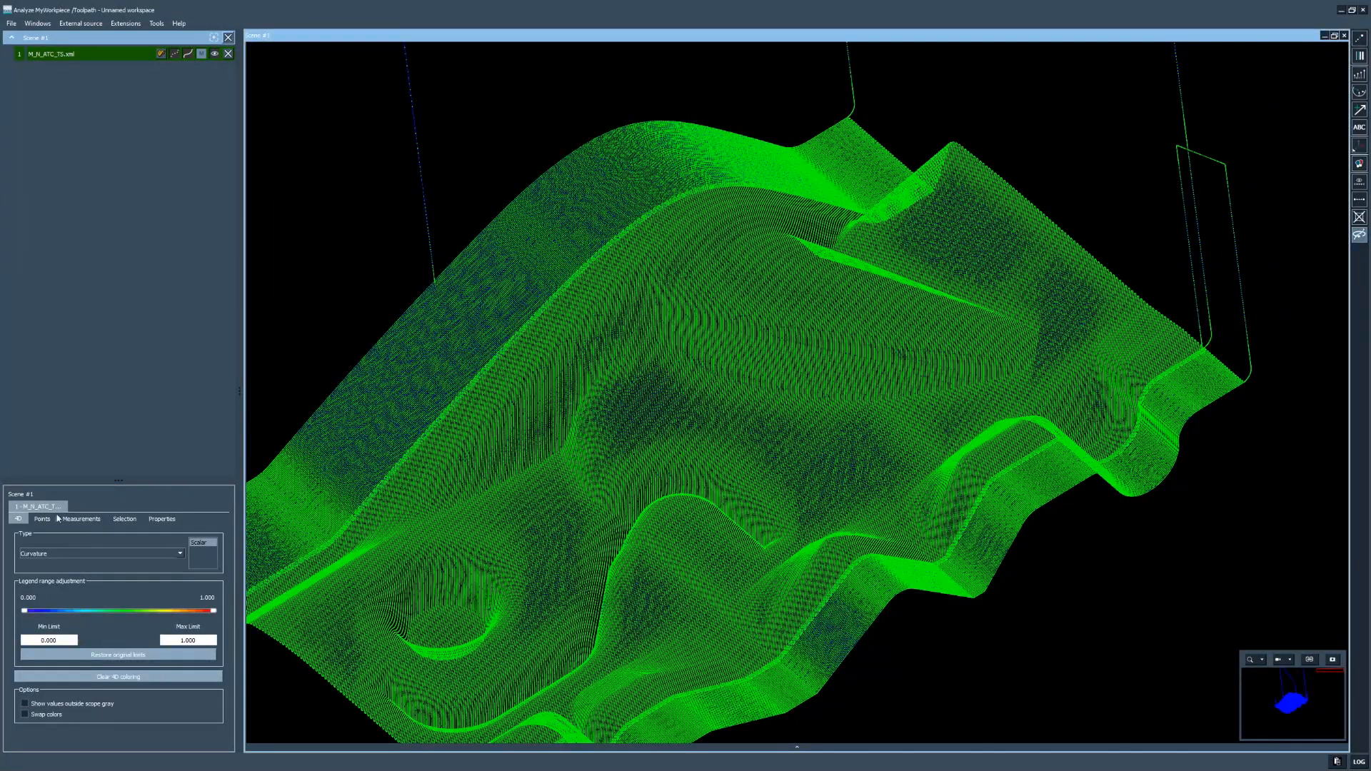
Step: Review the 4D coloring types available for this toolpath, keeping Curvature selected
{"action": "left_click", "coordinate": [44, 554]}
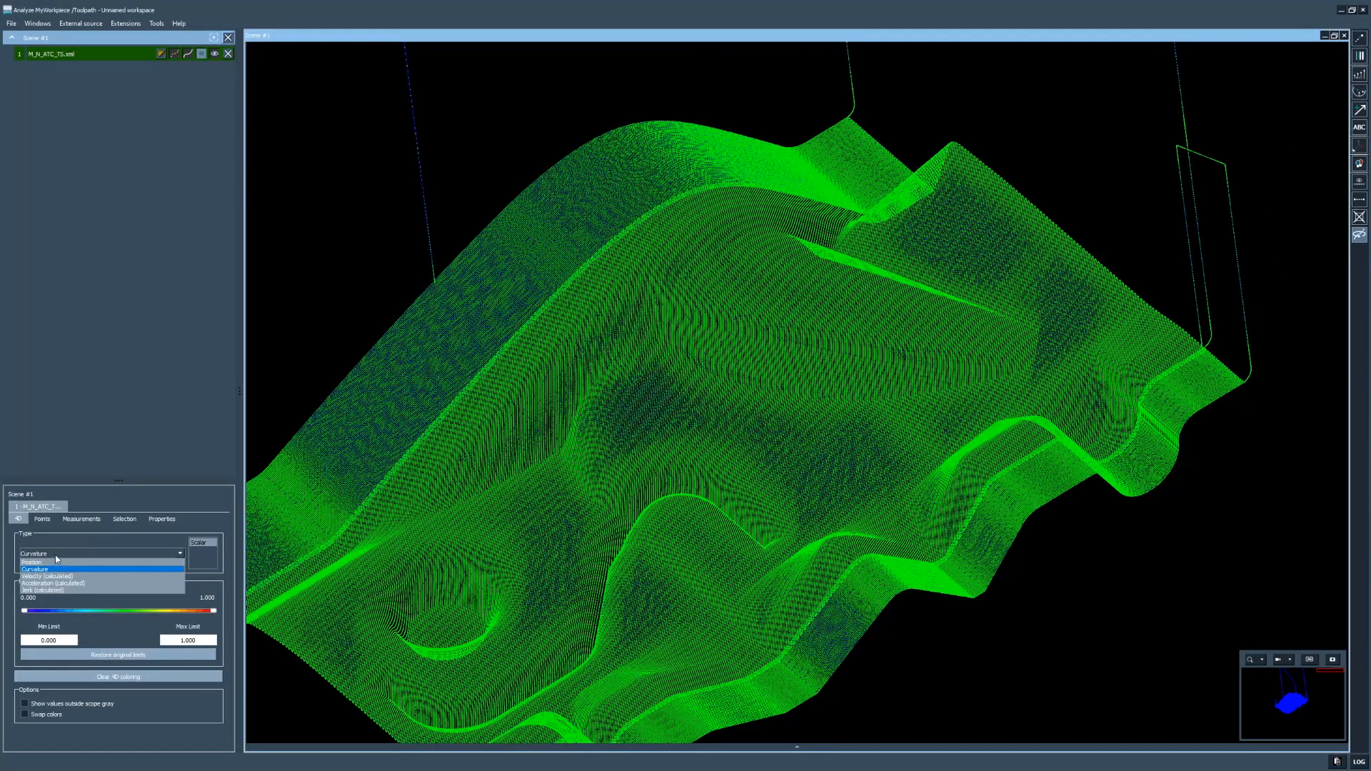
{"action": "left_click", "coordinate": [70, 567]}
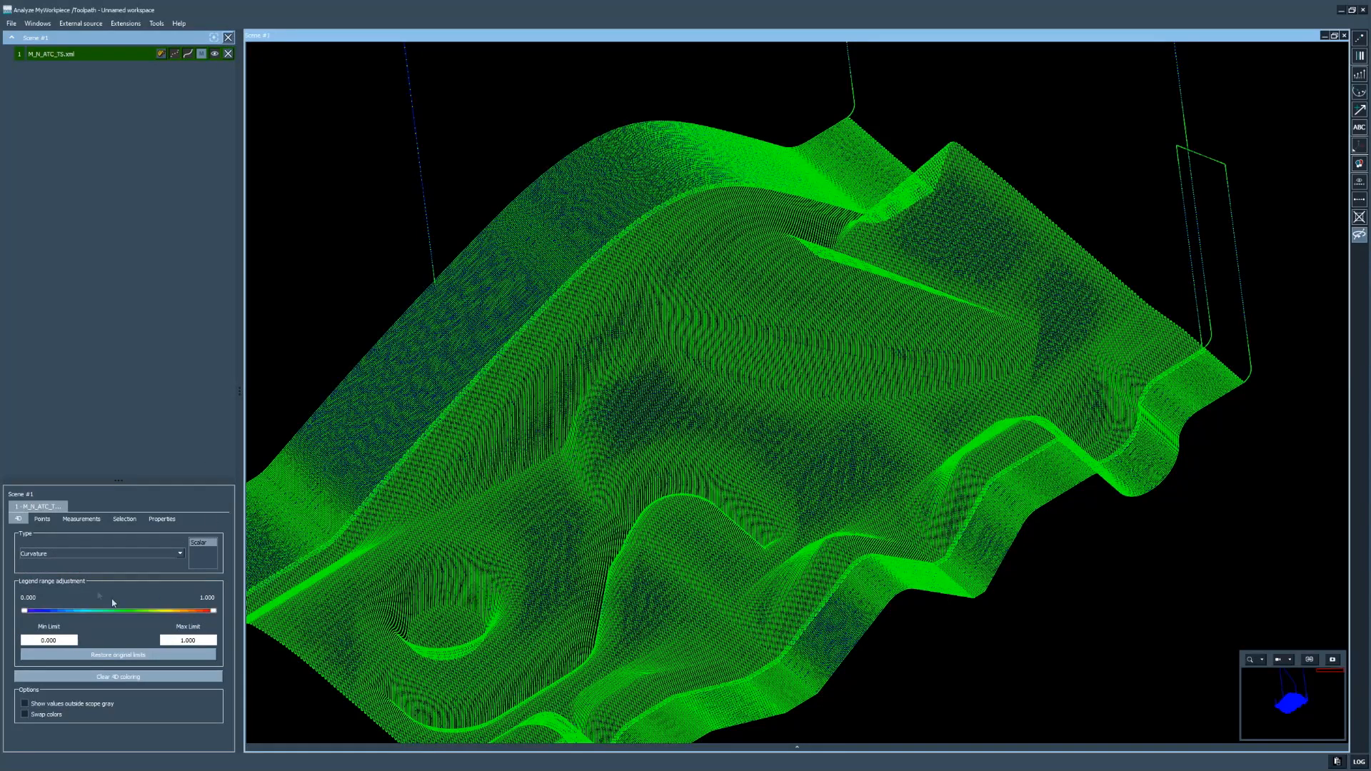
{"action": "left_click", "coordinate": [74, 555]}
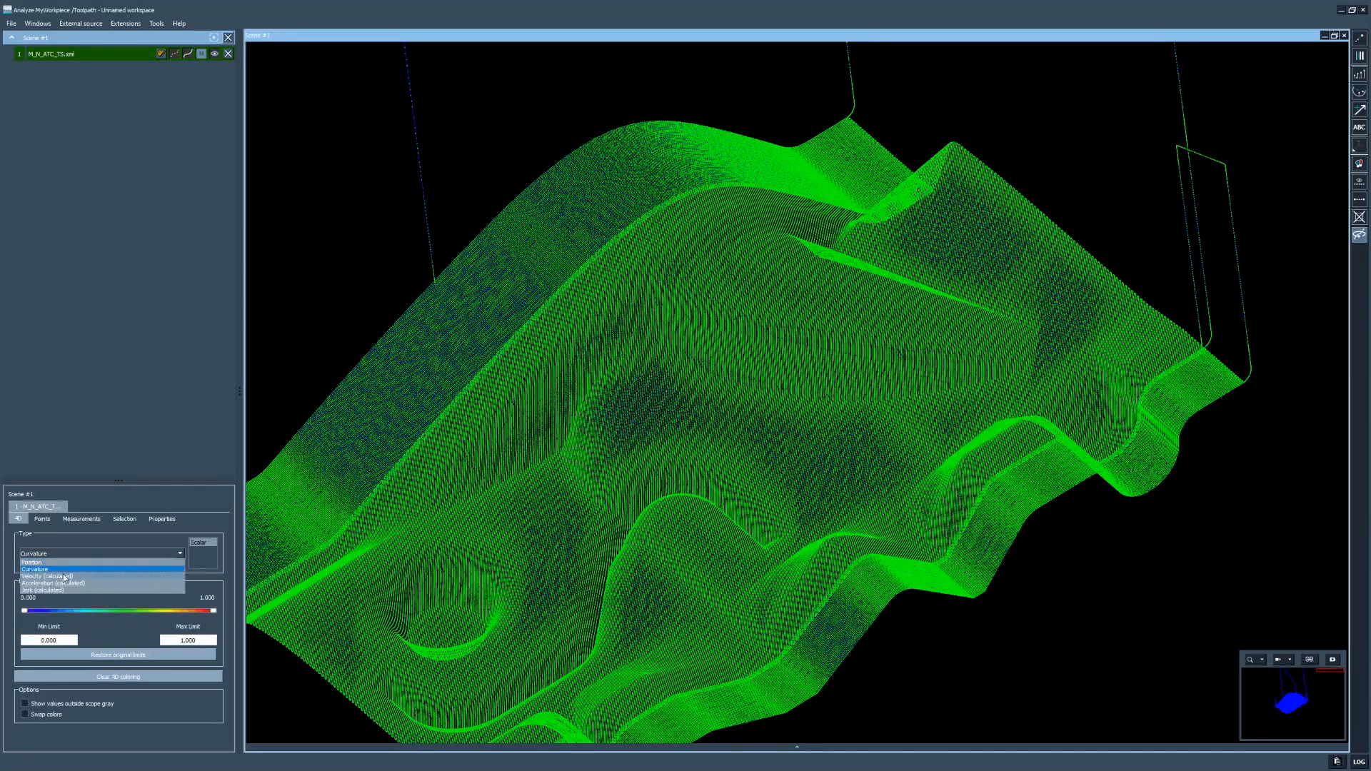
{"action": "left_click", "coordinate": [167, 451]}
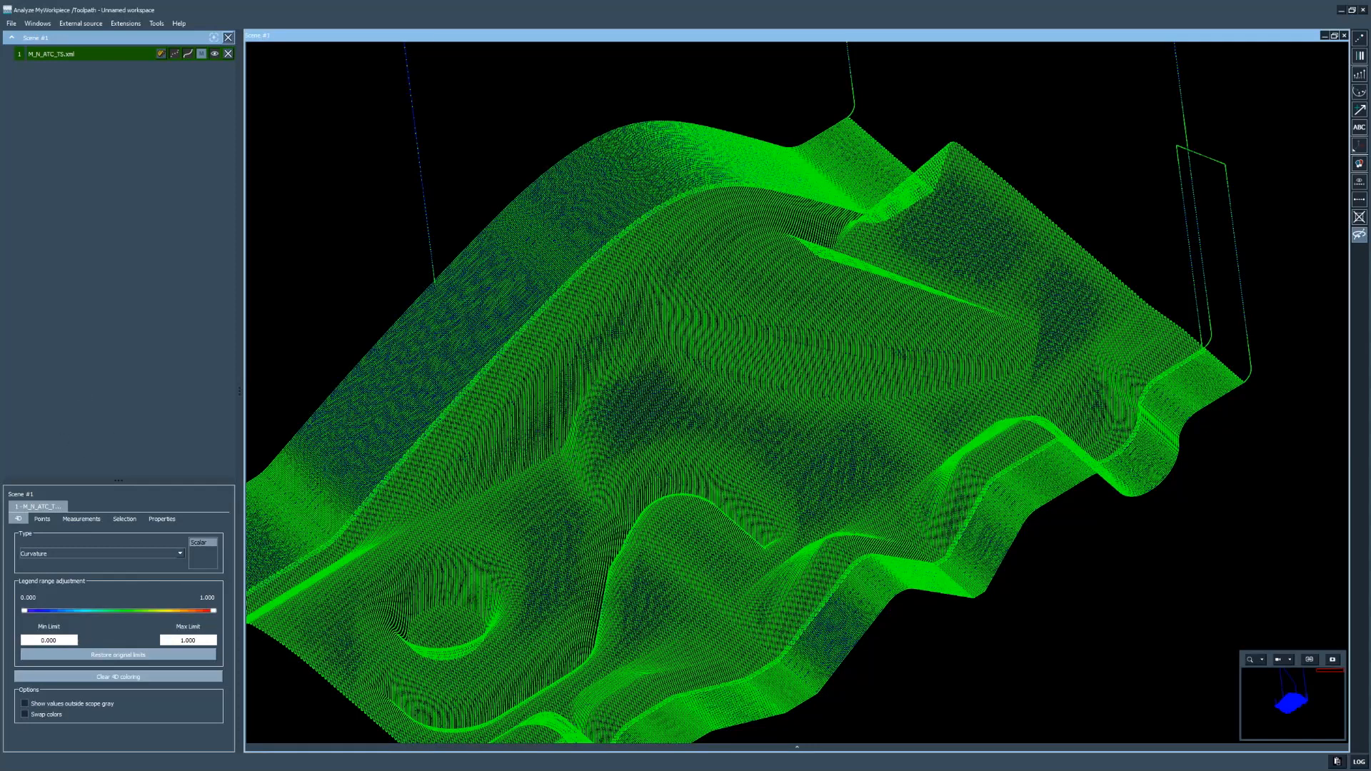
Step: Close the current scene, load the CONTINUOUS_RECORDING ZIP file from the Toolpath_Tutorial folder, and enlarge the trace import dialog
{"action": "left_click", "coordinate": [1344, 35]}
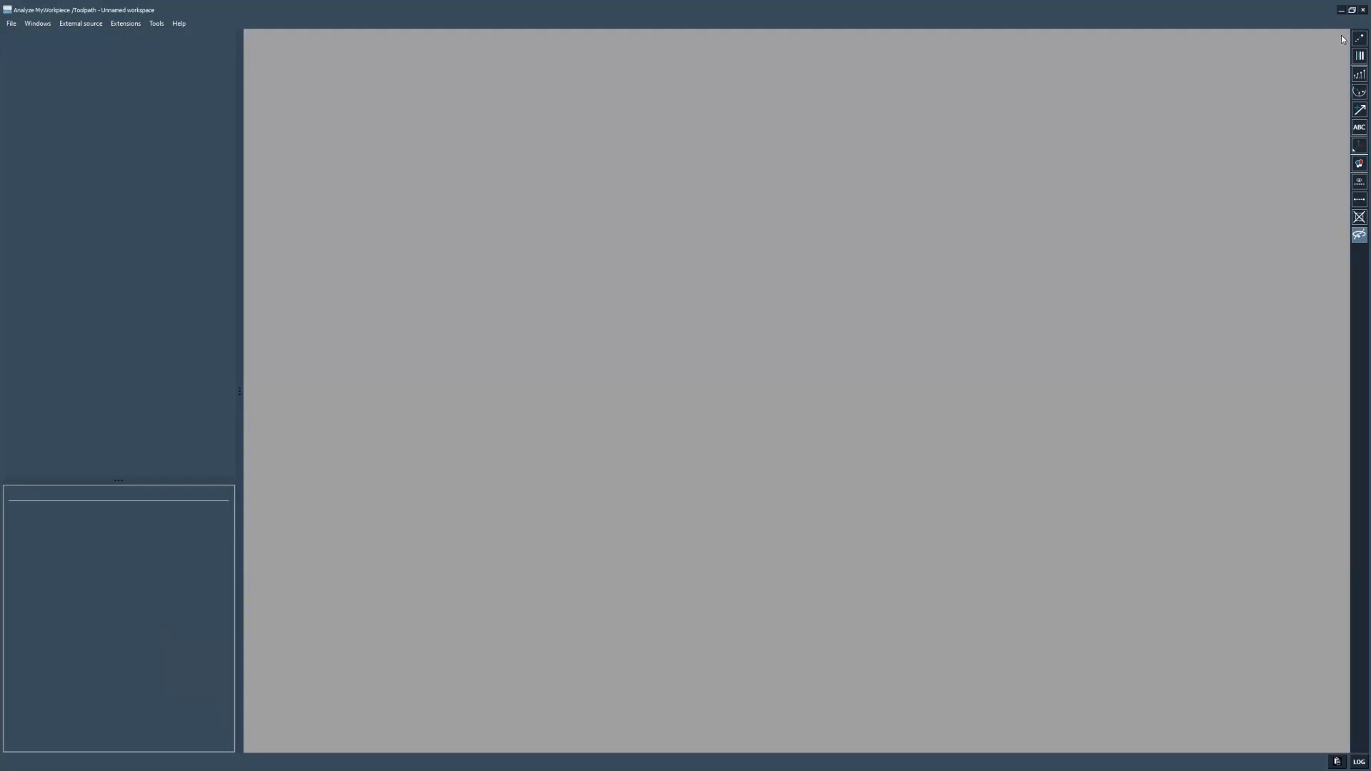
{"action": "key", "text": "alt+Tab"}
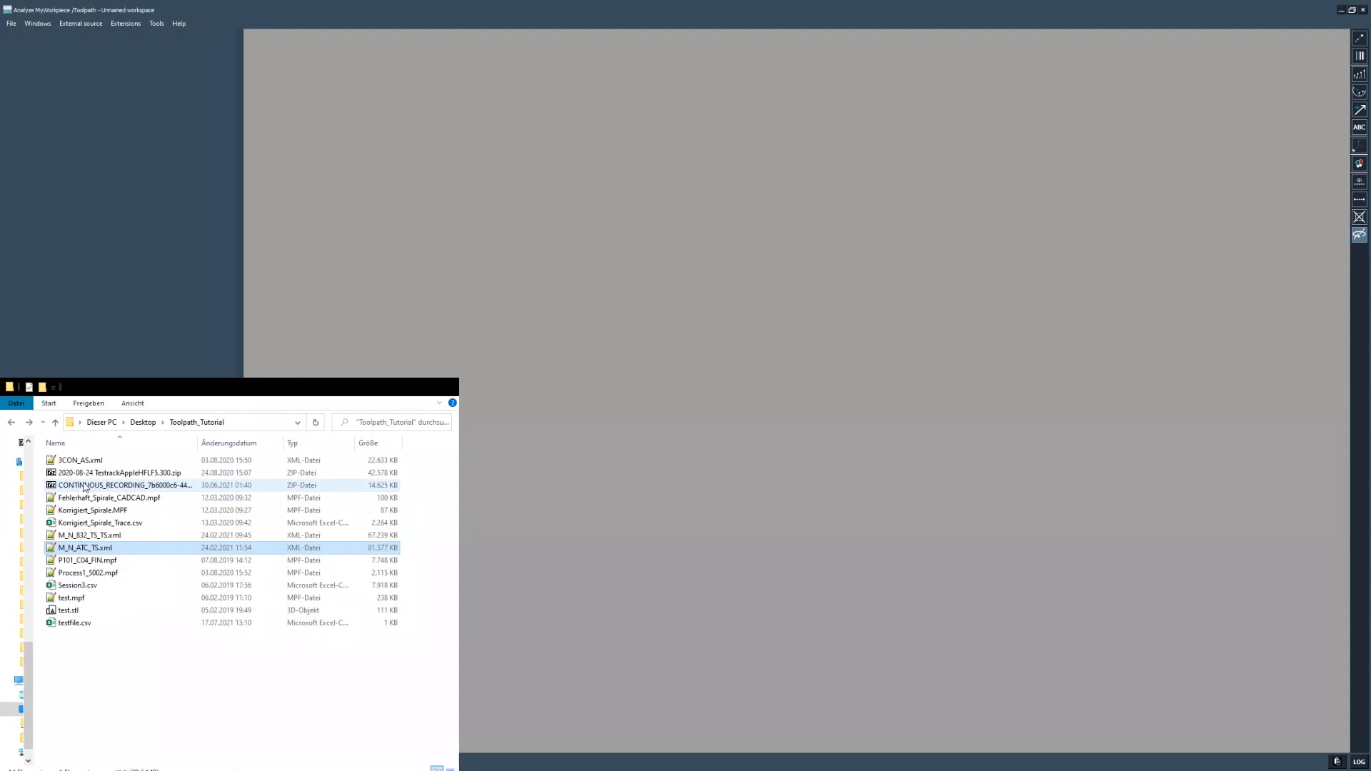
{"action": "left_click_drag", "start_coordinate": [83, 487], "coordinate": [450, 360]}
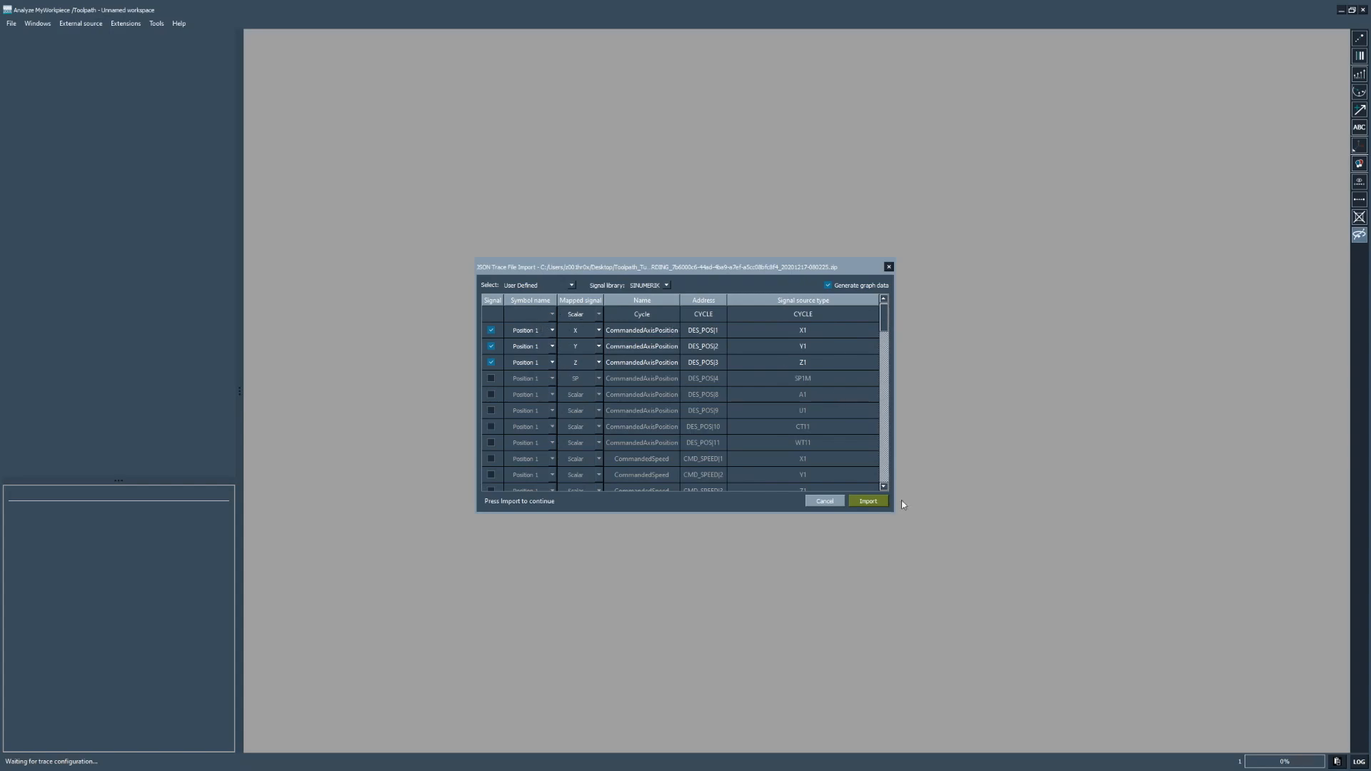
{"action": "left_click_drag", "start_coordinate": [897, 514], "coordinate": [1052, 645]}
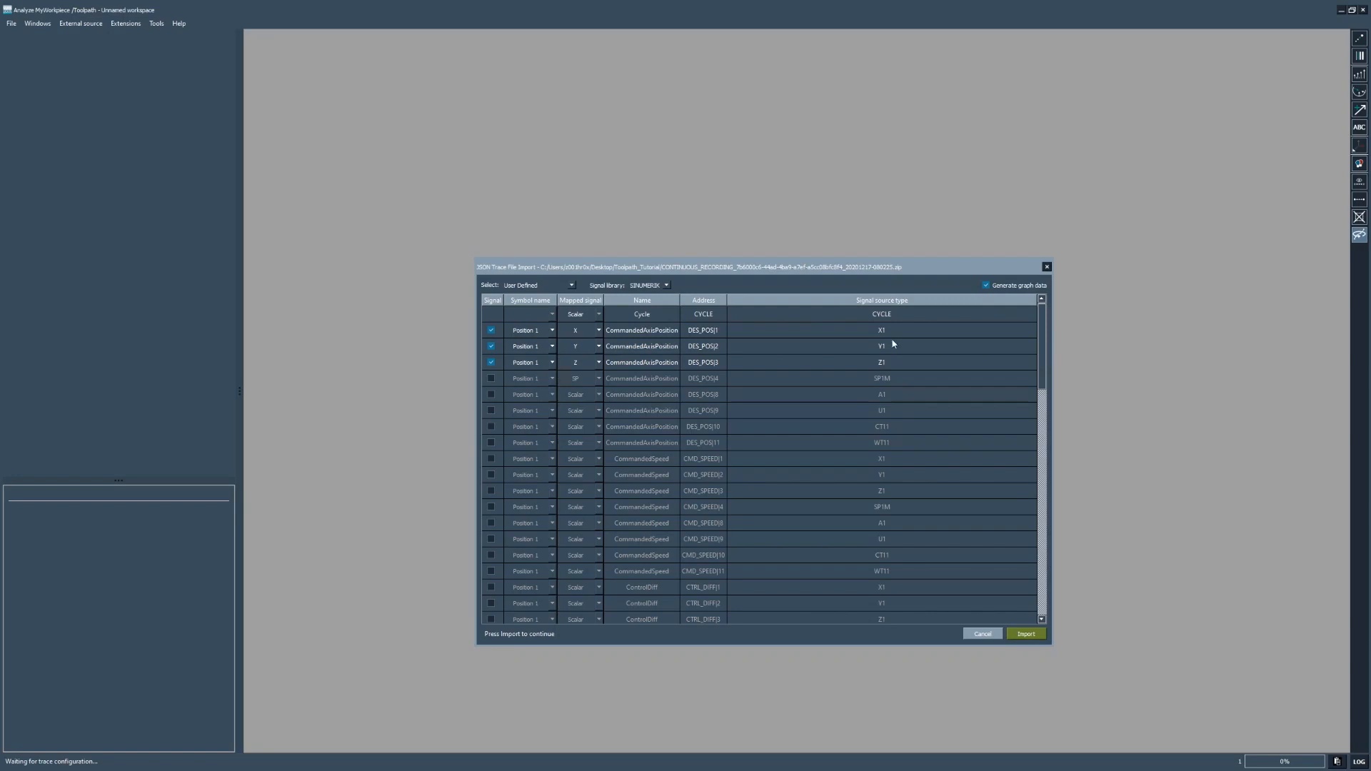
Step: Exclude the Current signals of axes X1, Y1 and Z1 from the trace import
{"action": "left_click_drag", "start_coordinate": [1043, 345], "coordinate": [1049, 493]}
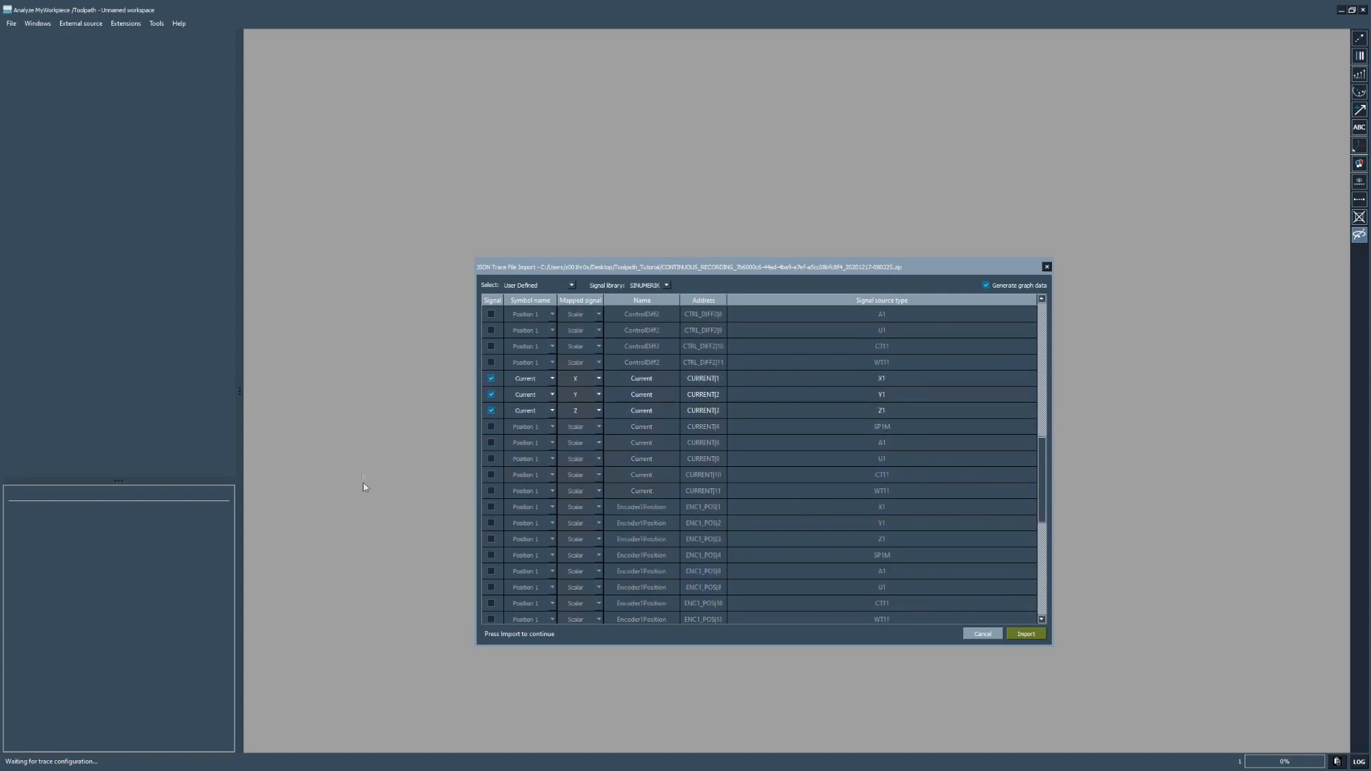
{"action": "left_click", "coordinate": [491, 379]}
{"action": "left_click", "coordinate": [491, 395]}
{"action": "left_click", "coordinate": [491, 411]}
Step: Include the Torque signals of axes X1, Y1 and Z1 in the trace import
{"action": "scroll", "coordinate": [988, 523], "scroll_direction": "down", "scroll_amount": 4}
{"action": "scroll", "coordinate": [989, 523], "scroll_direction": "down", "scroll_amount": 2}
{"action": "left_click", "coordinate": [491, 475]}
{"action": "left_click", "coordinate": [491, 491]}
{"action": "left_click", "coordinate": [492, 507]}
Step: Assign the symbol name Torque to the X1, Y1 and Z1 torque signals
{"action": "left_click", "coordinate": [550, 475]}
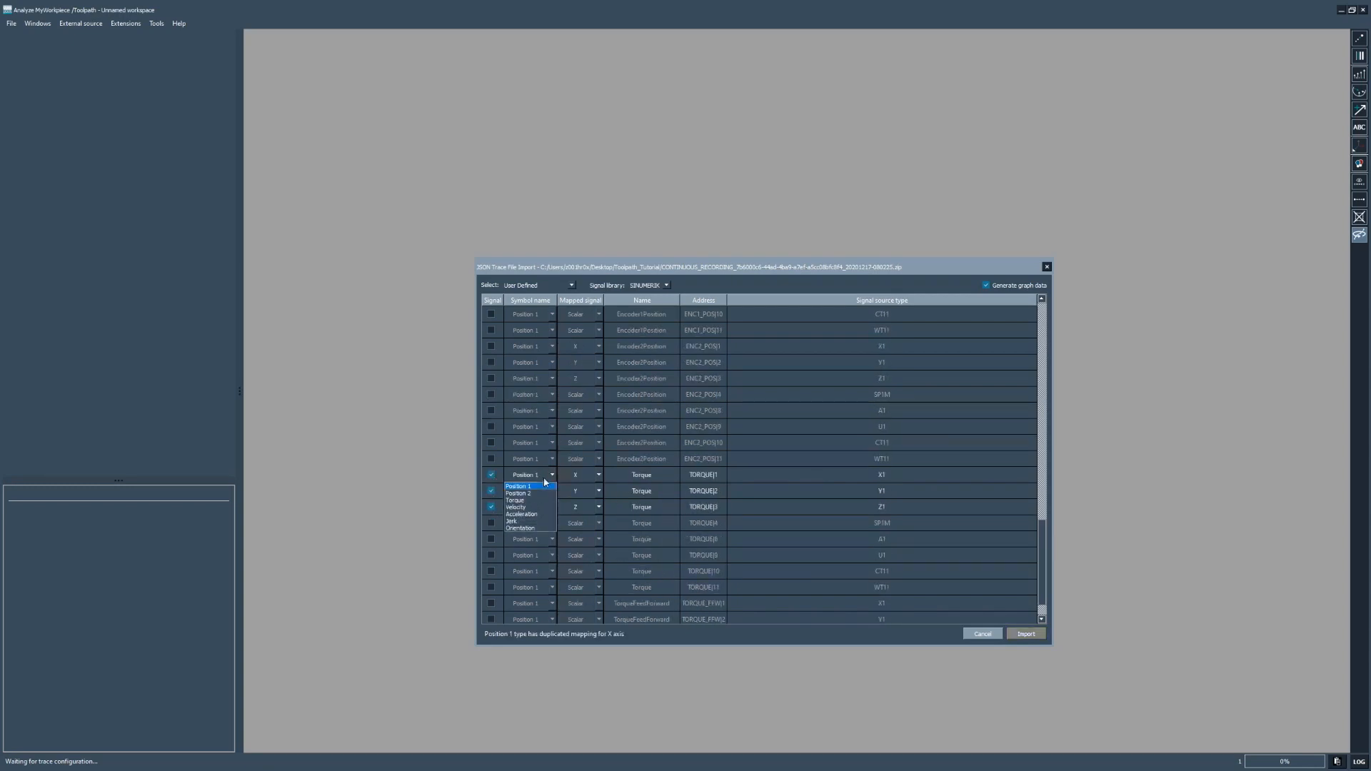
{"action": "left_click", "coordinate": [528, 502]}
{"action": "left_click", "coordinate": [551, 491]}
{"action": "left_click", "coordinate": [529, 516]}
{"action": "left_click", "coordinate": [552, 507]}
{"action": "left_click", "coordinate": [529, 532]}
{"action": "left_click_drag", "start_coordinate": [1044, 559], "coordinate": [1047, 571]}
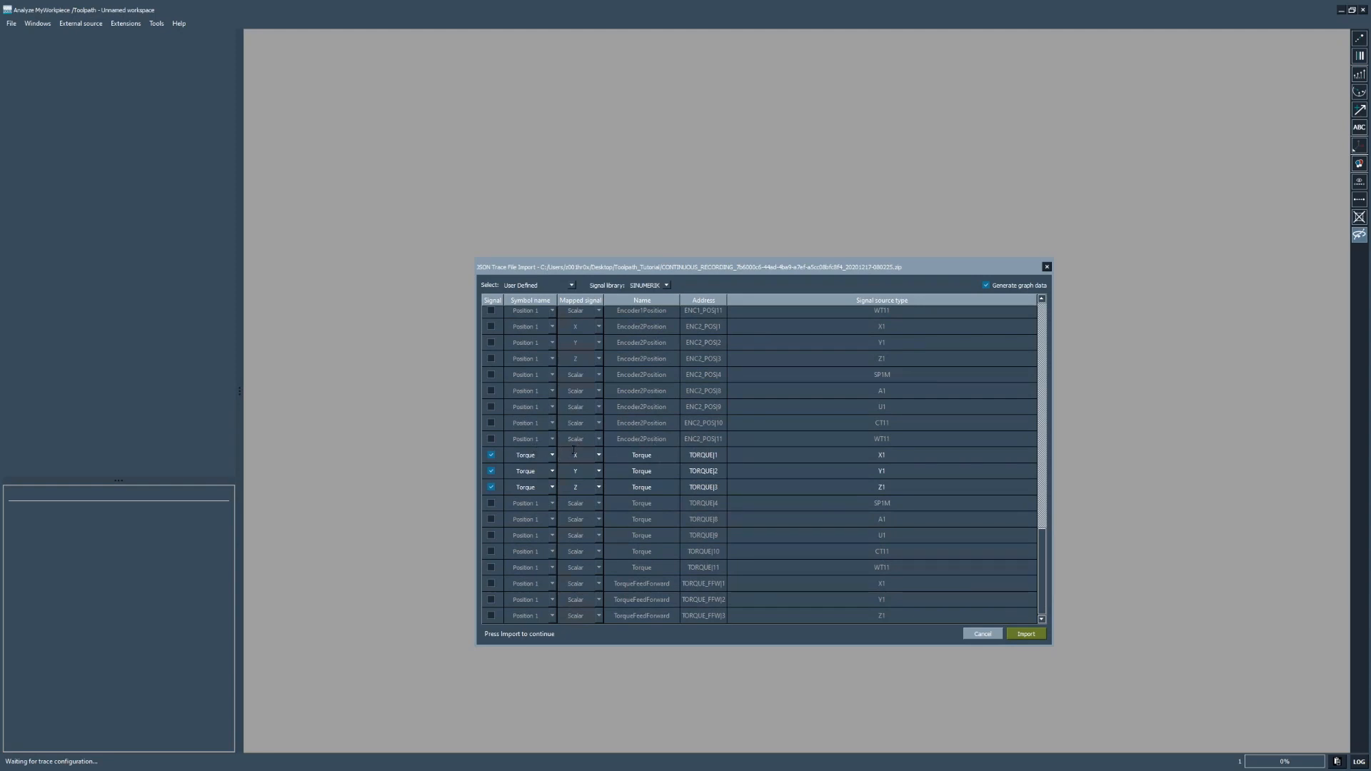
{"action": "left_click_drag", "start_coordinate": [1042, 563], "coordinate": [1050, 367]}
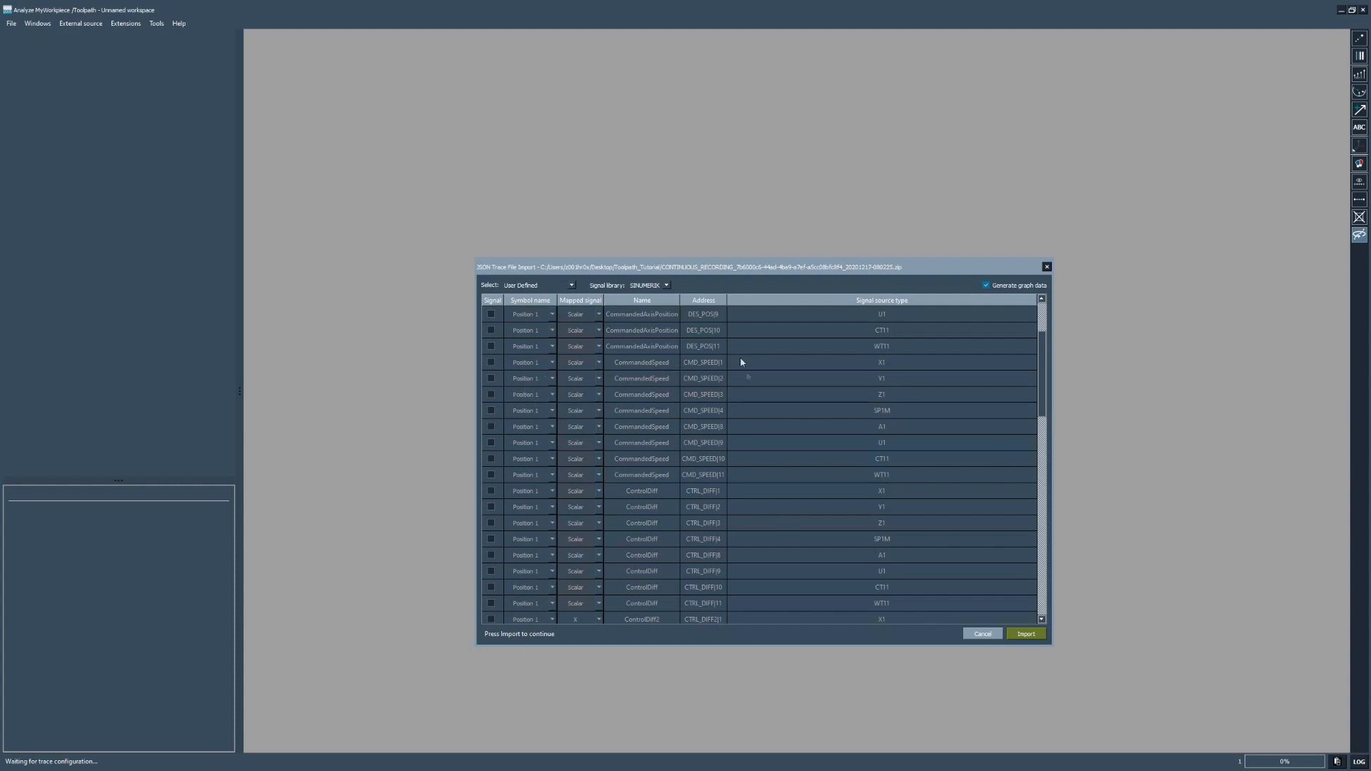
{"action": "left_click", "coordinate": [492, 362]}
{"action": "left_click", "coordinate": [491, 363]}
Step: Include the SP1M torque signal under the symbol name Spindle_Torque, mapped as Scalar, and import the trace
{"action": "left_click_drag", "start_coordinate": [1040, 406], "coordinate": [1050, 592]}
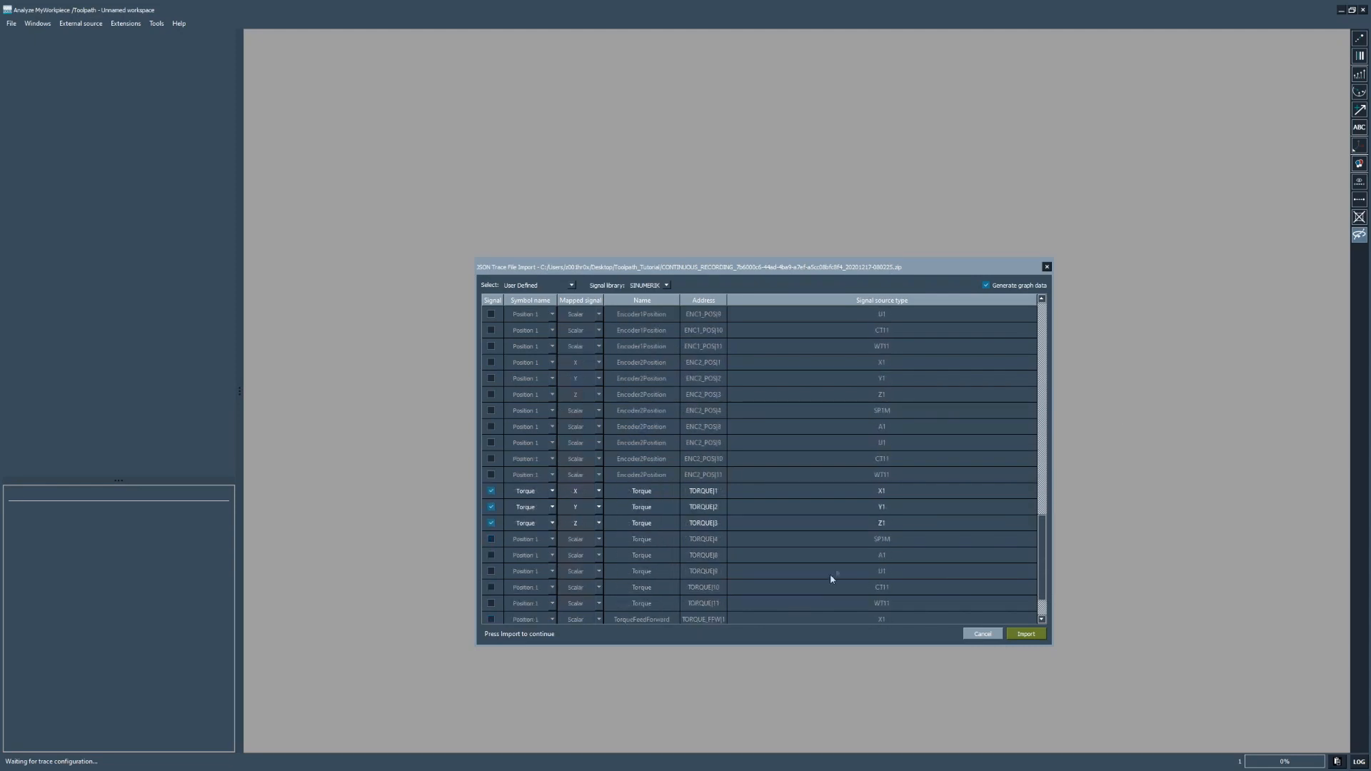
{"action": "left_click", "coordinate": [490, 539]}
{"action": "type", "text": "Spindle_Torque"}
{"action": "left_click", "coordinate": [599, 543]}
{"action": "left_click", "coordinate": [588, 551]}
{"action": "left_click", "coordinate": [599, 541]}
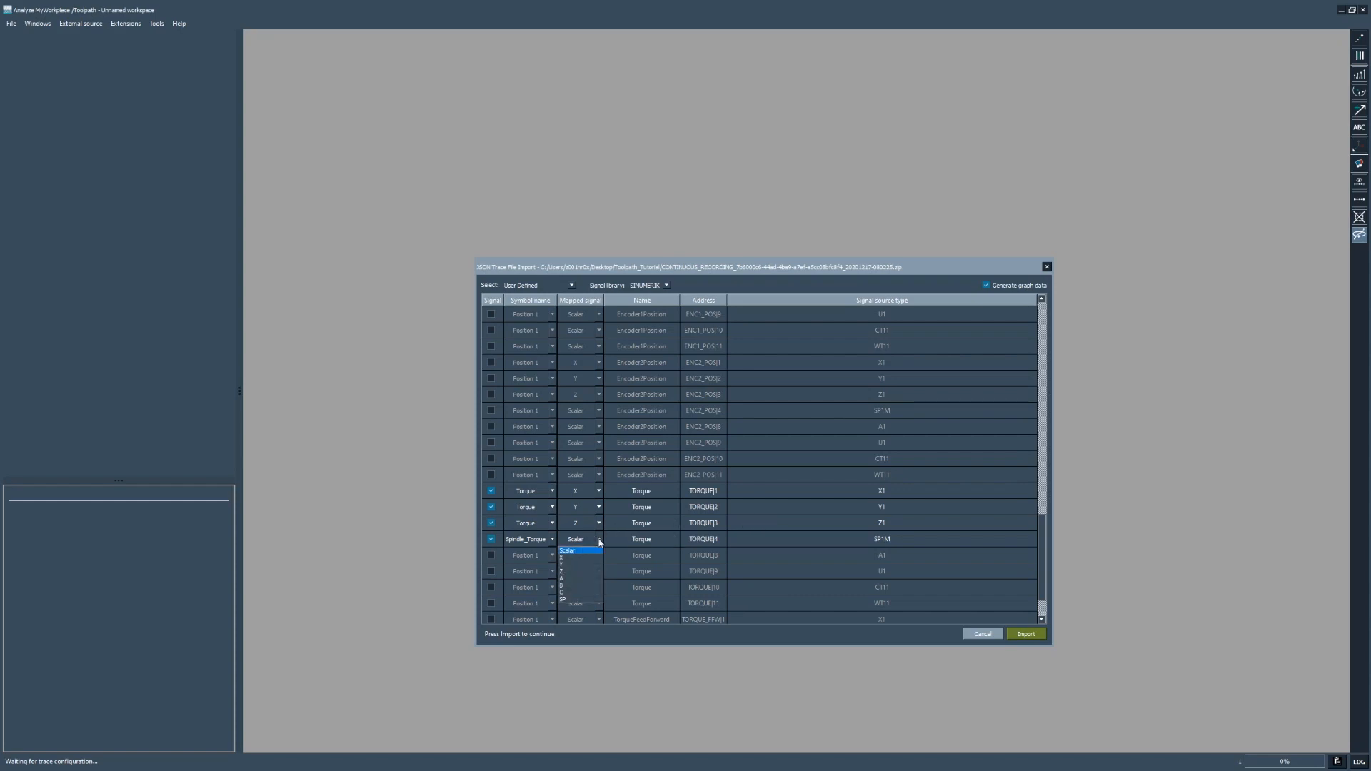
{"action": "left_click", "coordinate": [582, 549]}
{"action": "left_click", "coordinate": [590, 540]}
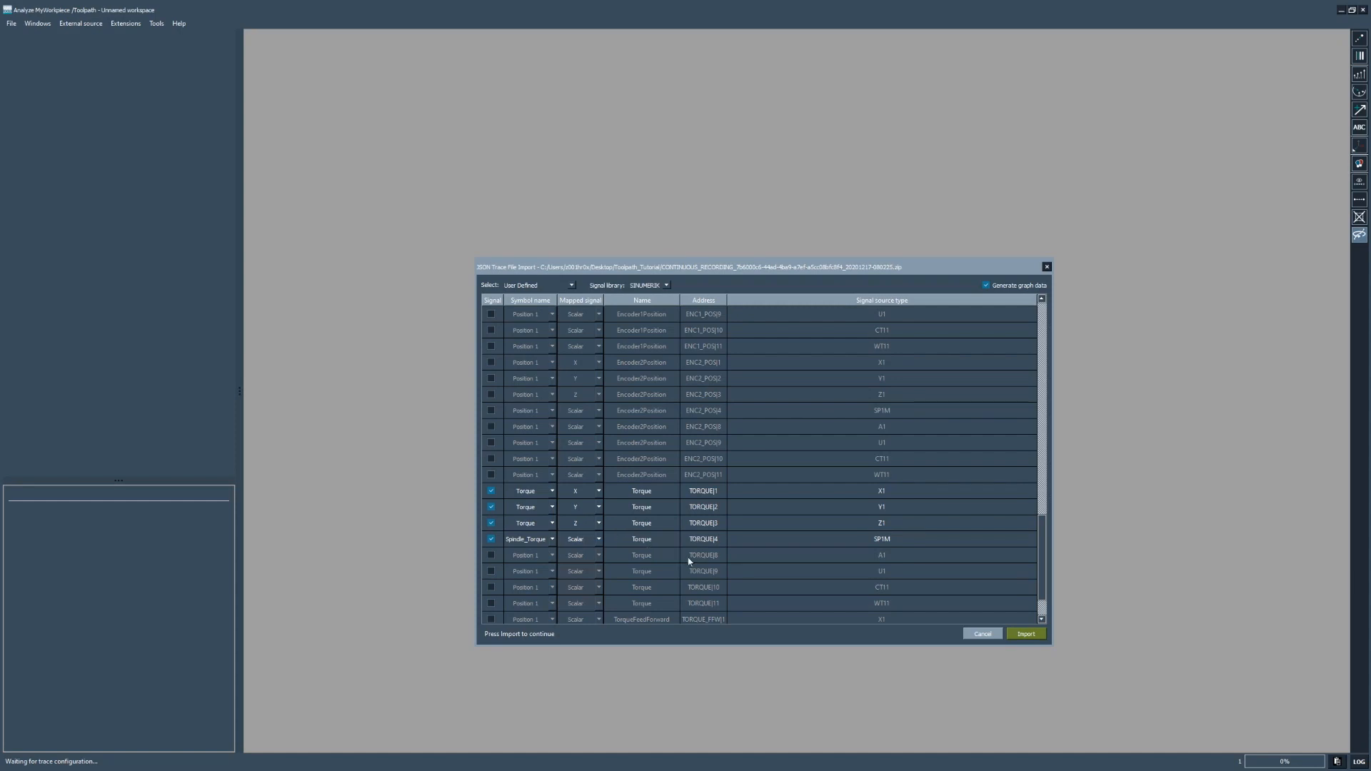
{"action": "left_click", "coordinate": [1024, 634]}
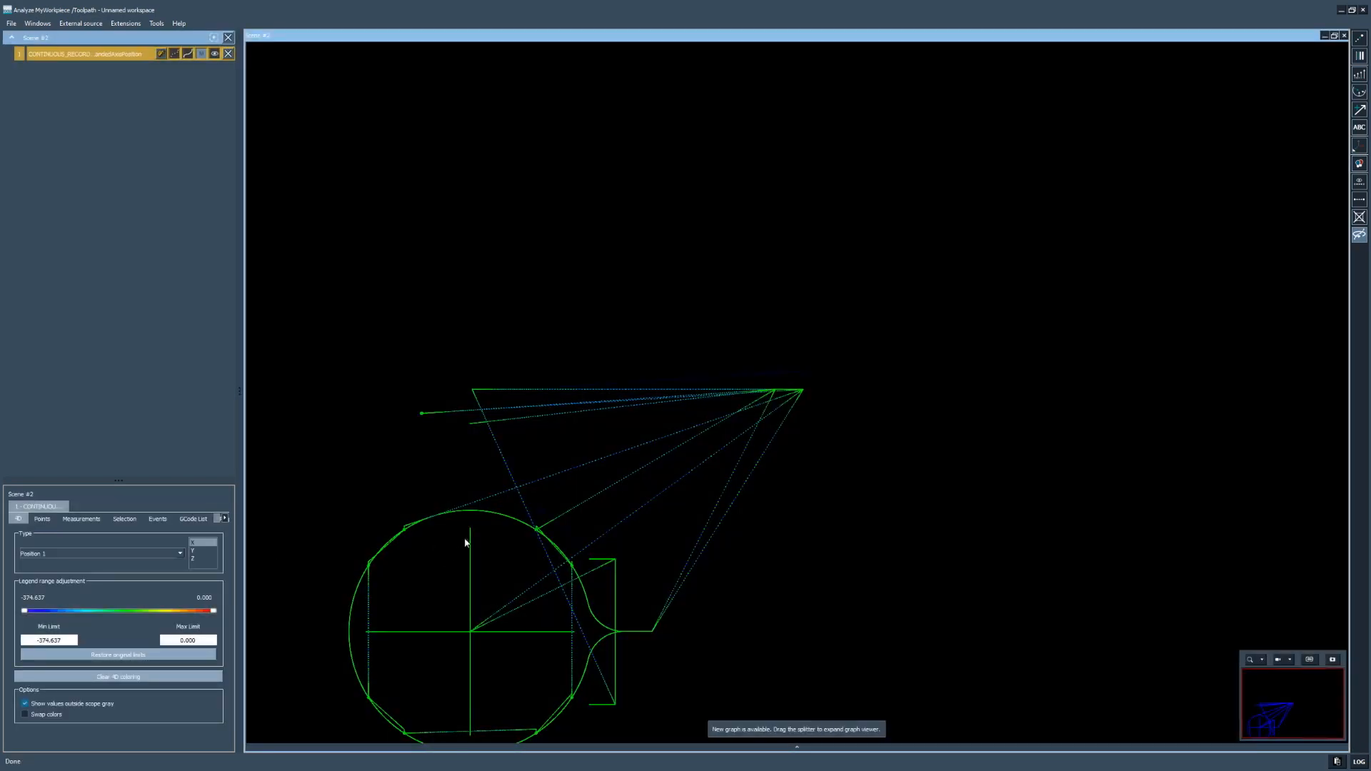
Step: Inspect the imported toolpath's circular contour and vertical plunge moves from a tilted angle
{"action": "middle_click_drag", "start_coordinate": [465, 543], "coordinate": [536, 505]}
{"action": "scroll", "coordinate": [589, 499], "scroll_direction": "up", "scroll_amount": 3}
{"action": "left_click_drag", "start_coordinate": [589, 498], "coordinate": [629, 338]}
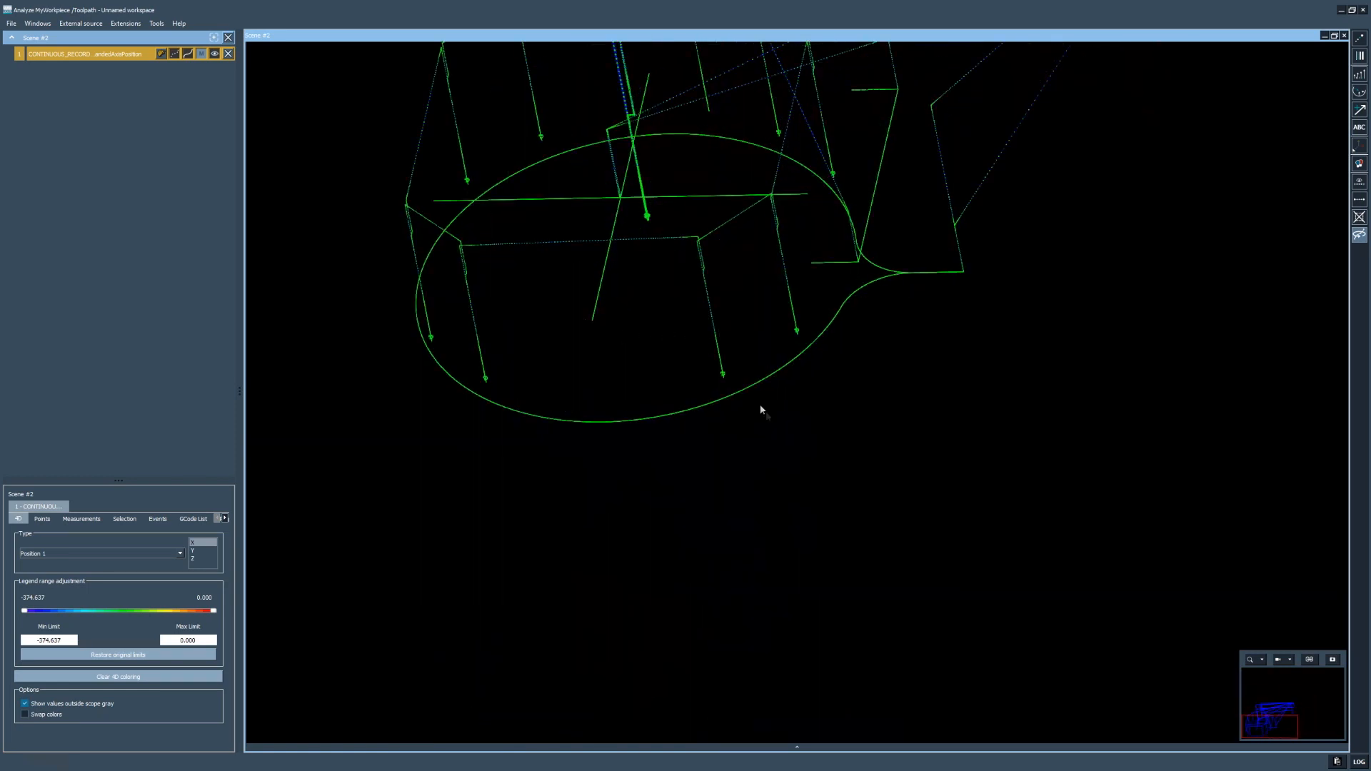
{"action": "scroll", "coordinate": [744, 352], "scroll_direction": "up", "scroll_amount": 3}
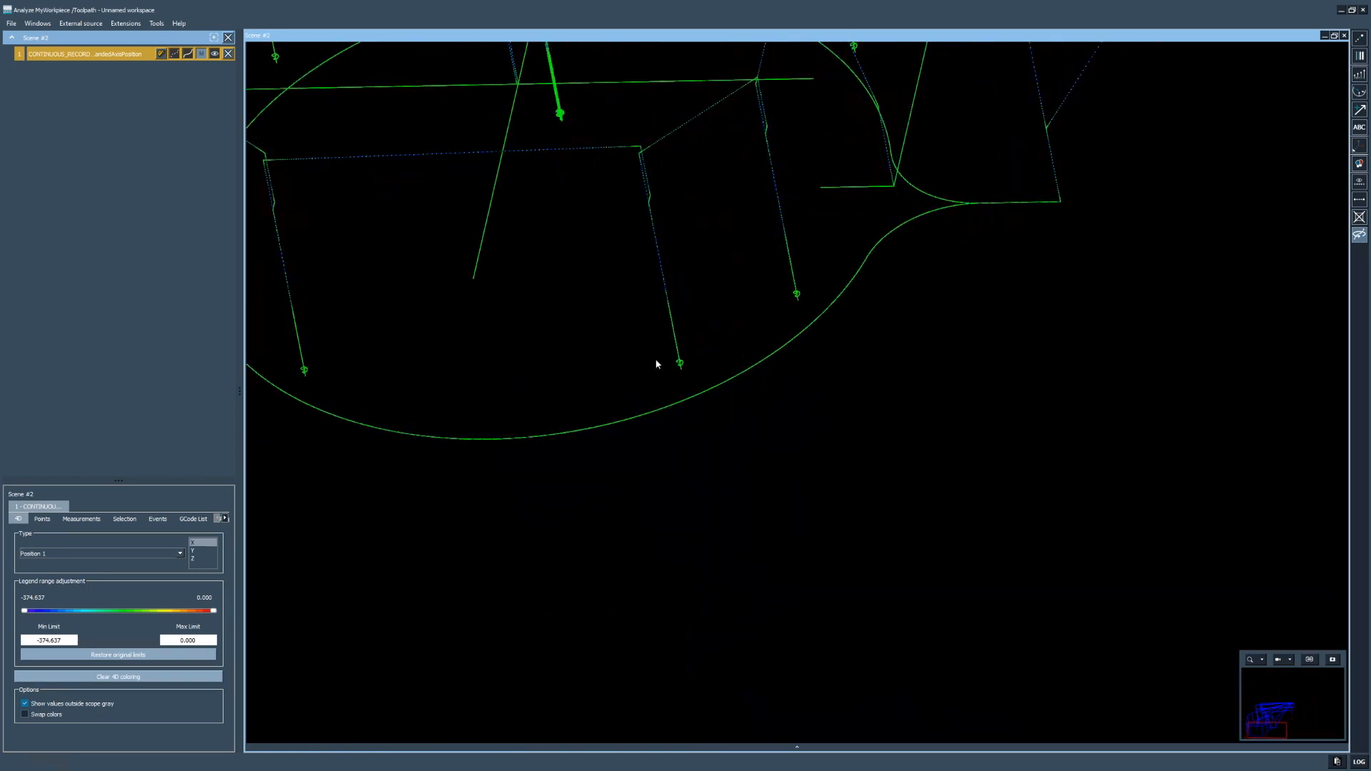
{"action": "scroll", "coordinate": [800, 393], "scroll_direction": "up", "scroll_amount": 3}
Step: Show a close-up side view of the helical move around its vertical line, with enlarged points
{"action": "left_click", "coordinate": [1283, 661]}
{"action": "left_click", "coordinate": [1301, 712]}
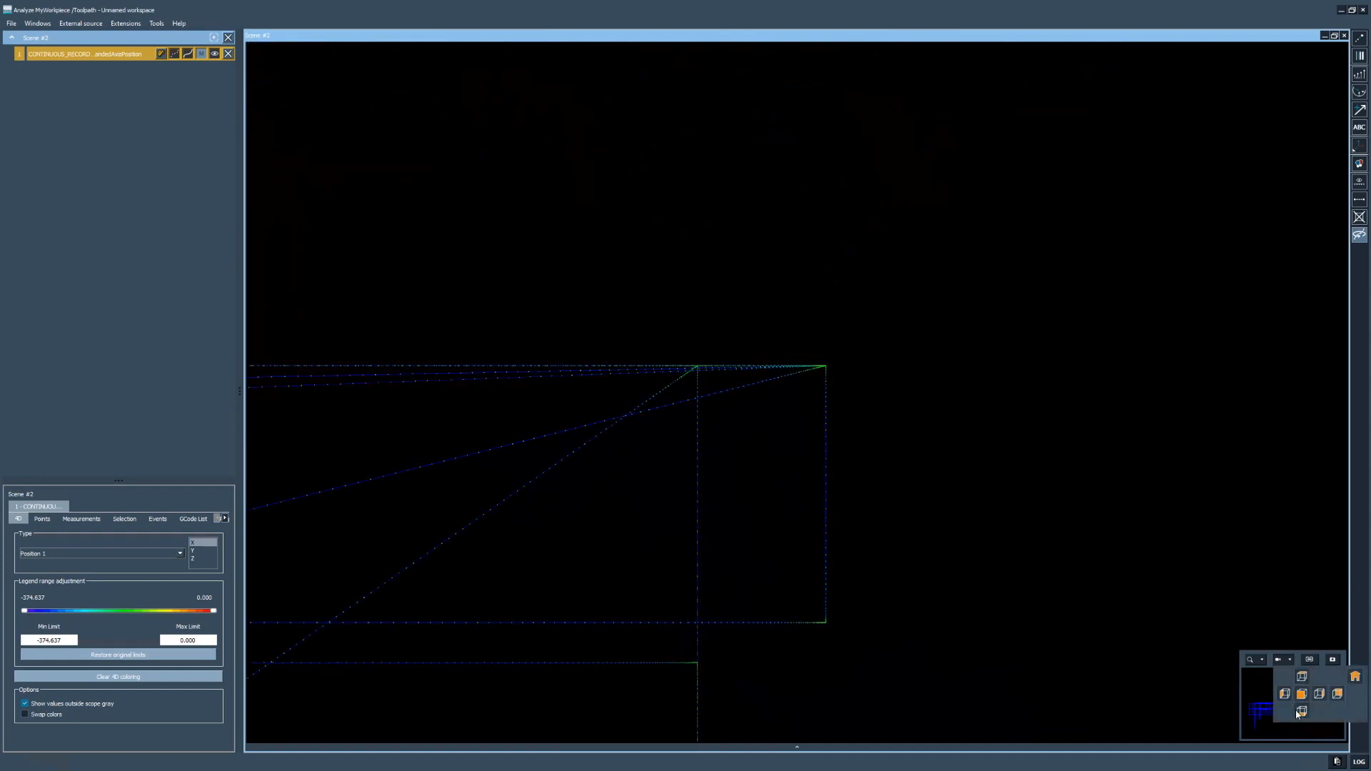
{"action": "middle_click_drag", "start_coordinate": [714, 721], "coordinate": [979, 482]}
{"action": "middle_click_drag", "start_coordinate": [592, 250], "coordinate": [821, 441]}
{"action": "middle_click_drag", "start_coordinate": [553, 569], "coordinate": [803, 406]}
{"action": "scroll", "coordinate": [803, 410], "scroll_direction": "up", "scroll_amount": 10}
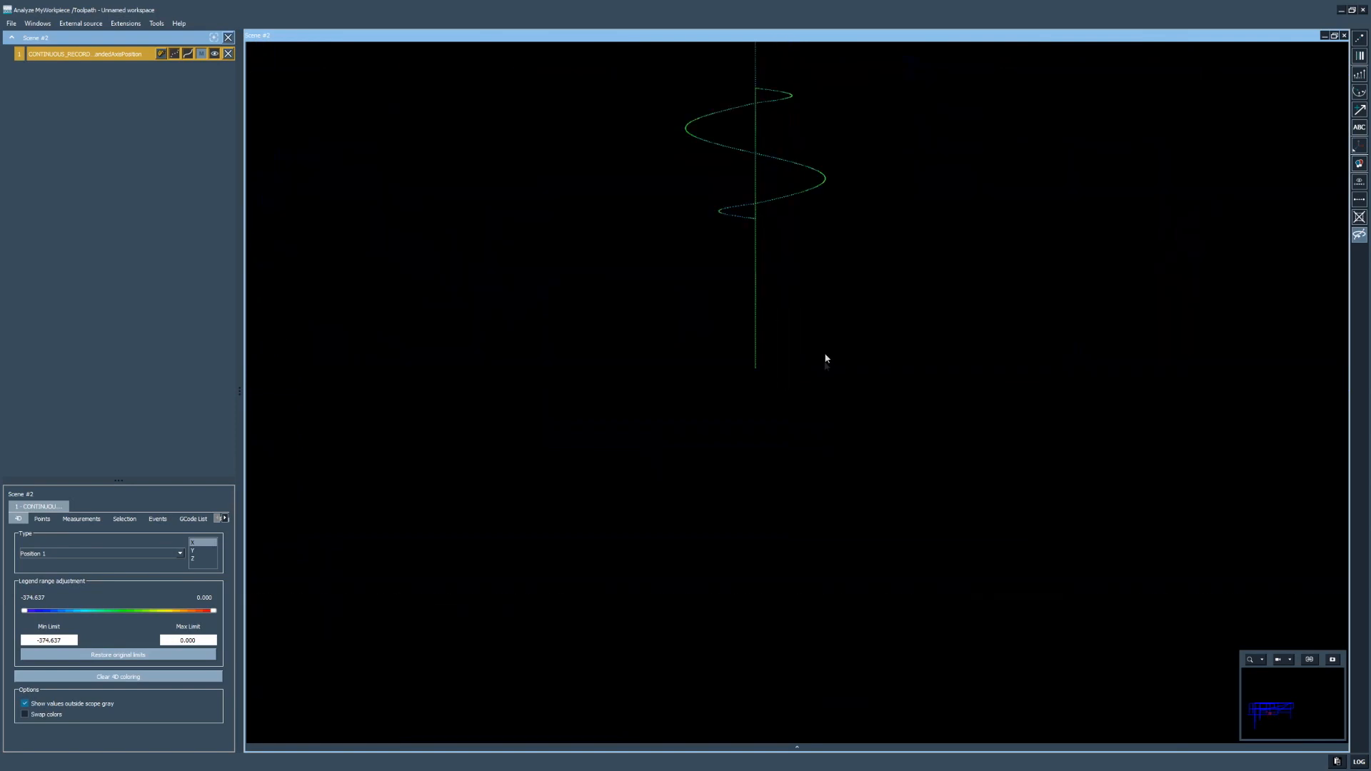
{"action": "scroll", "coordinate": [815, 391], "scroll_direction": "up", "scroll_amount": 4}
{"action": "scroll", "coordinate": [821, 375], "scroll_direction": "up", "scroll_amount": 1}
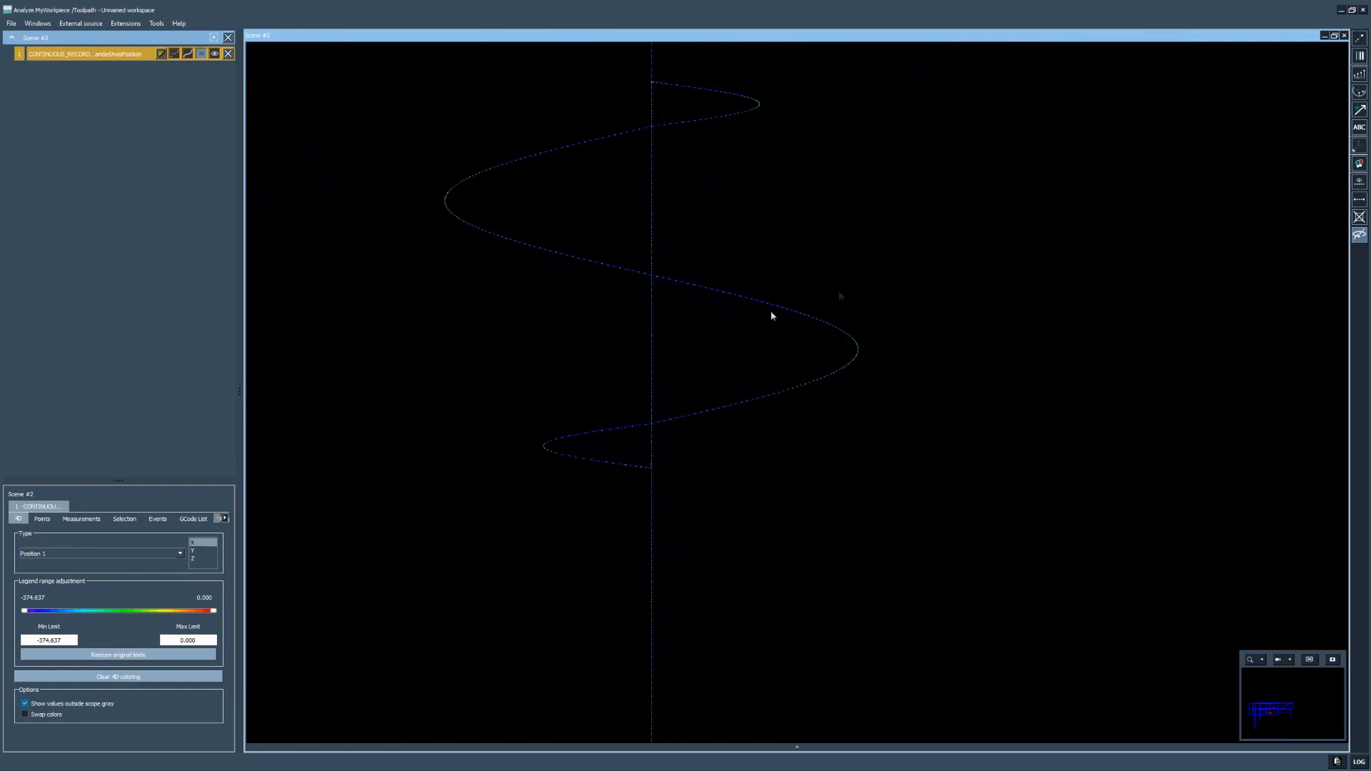
{"action": "left_click", "coordinate": [1359, 40]}
{"action": "middle_click_drag", "start_coordinate": [787, 268], "coordinate": [825, 356]}
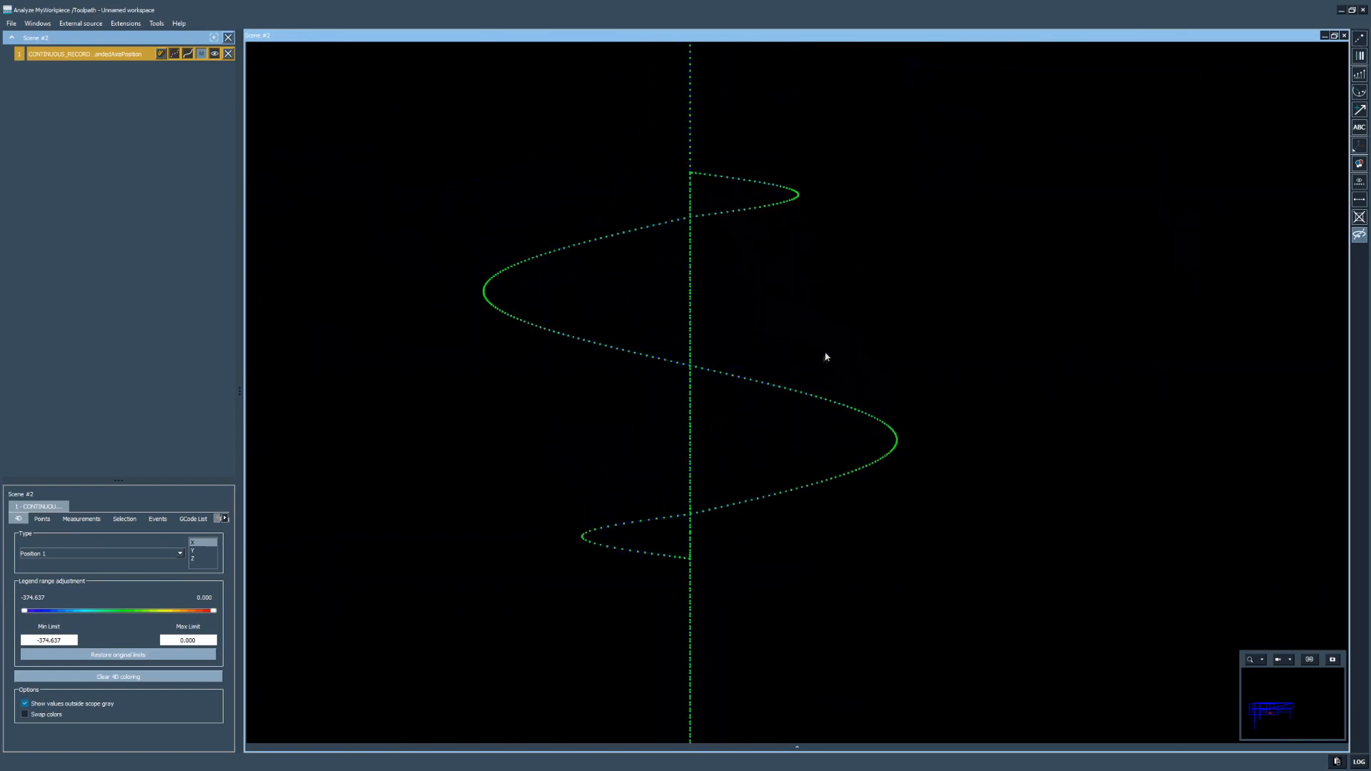
Step: Color the toolpath by Spindle_Torque and narrow the legend range to about 0.251 to 1.446
{"action": "left_click", "coordinate": [77, 554]}
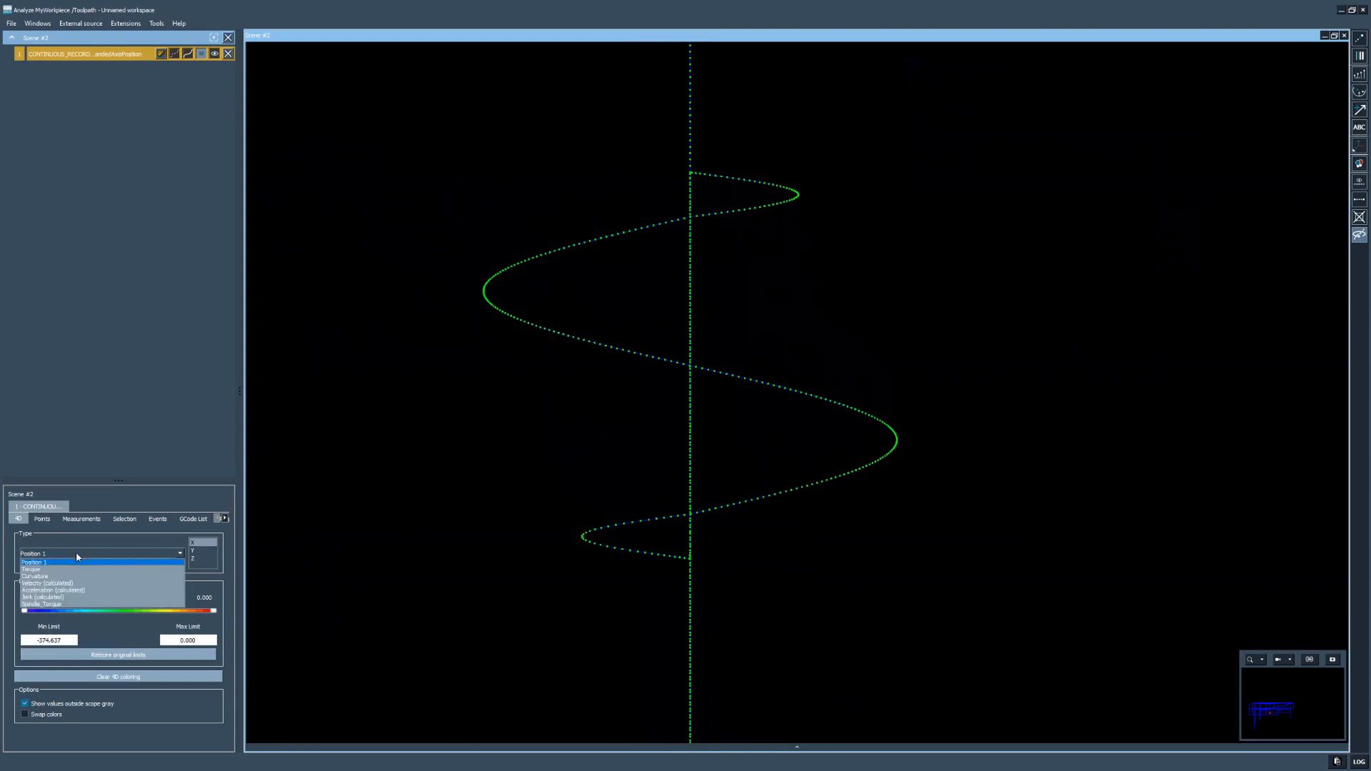
{"action": "left_click", "coordinate": [55, 605]}
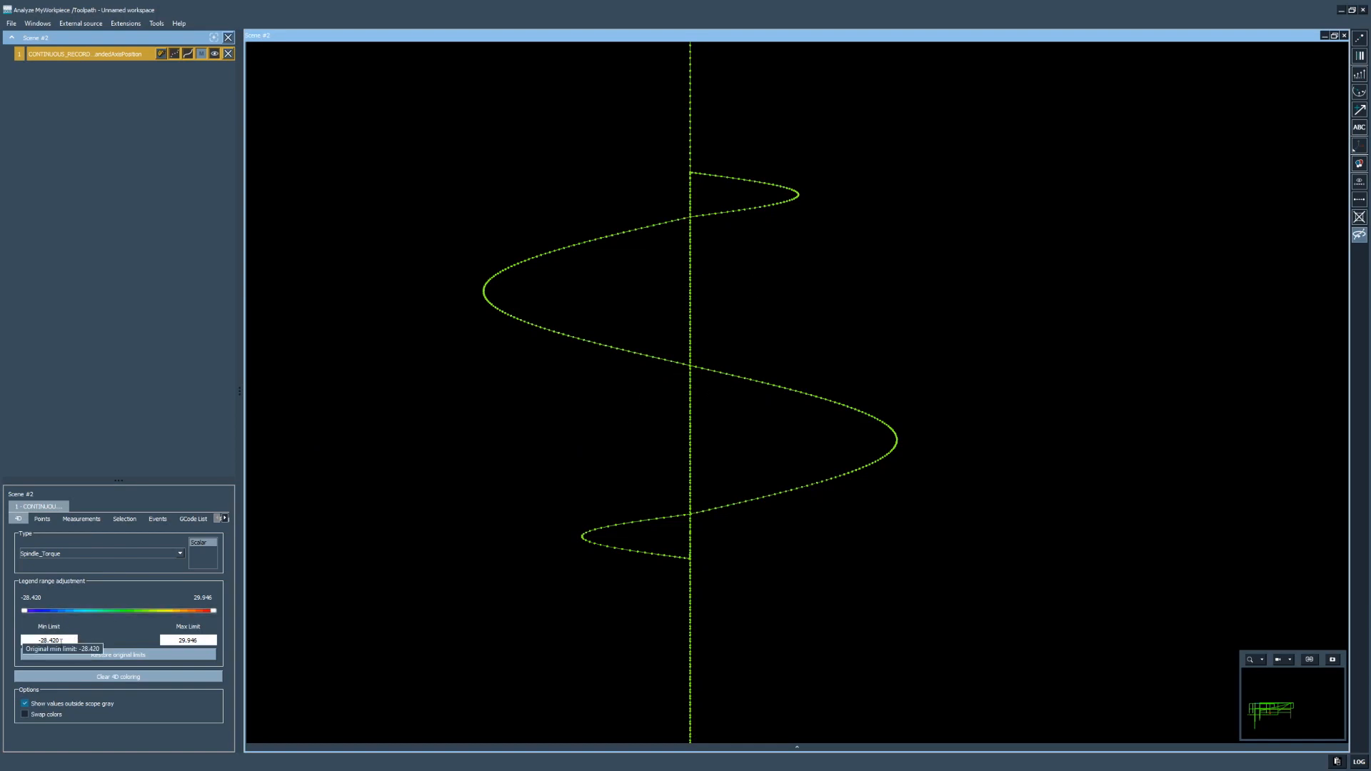
{"action": "left_click_drag", "start_coordinate": [22, 614], "coordinate": [109, 625]}
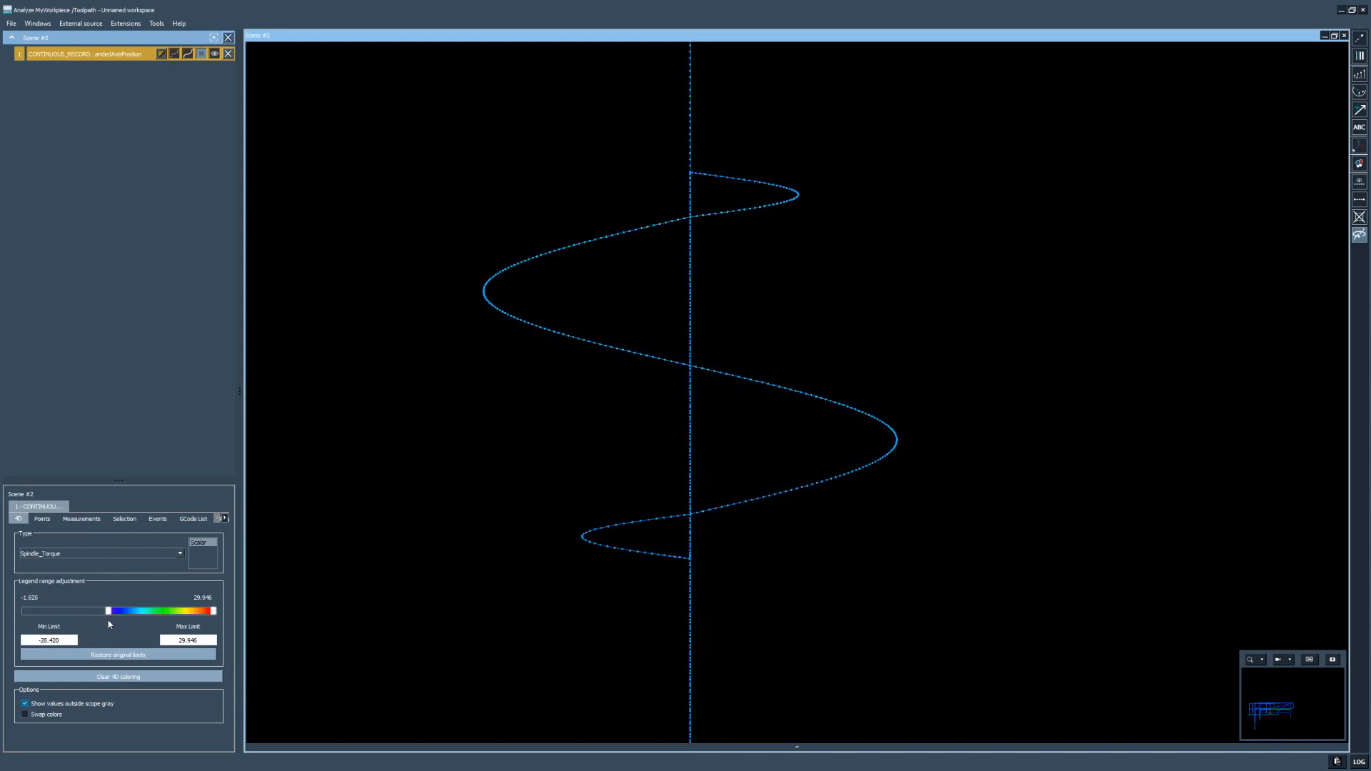
{"action": "left_click_drag", "start_coordinate": [212, 611], "coordinate": [126, 616]}
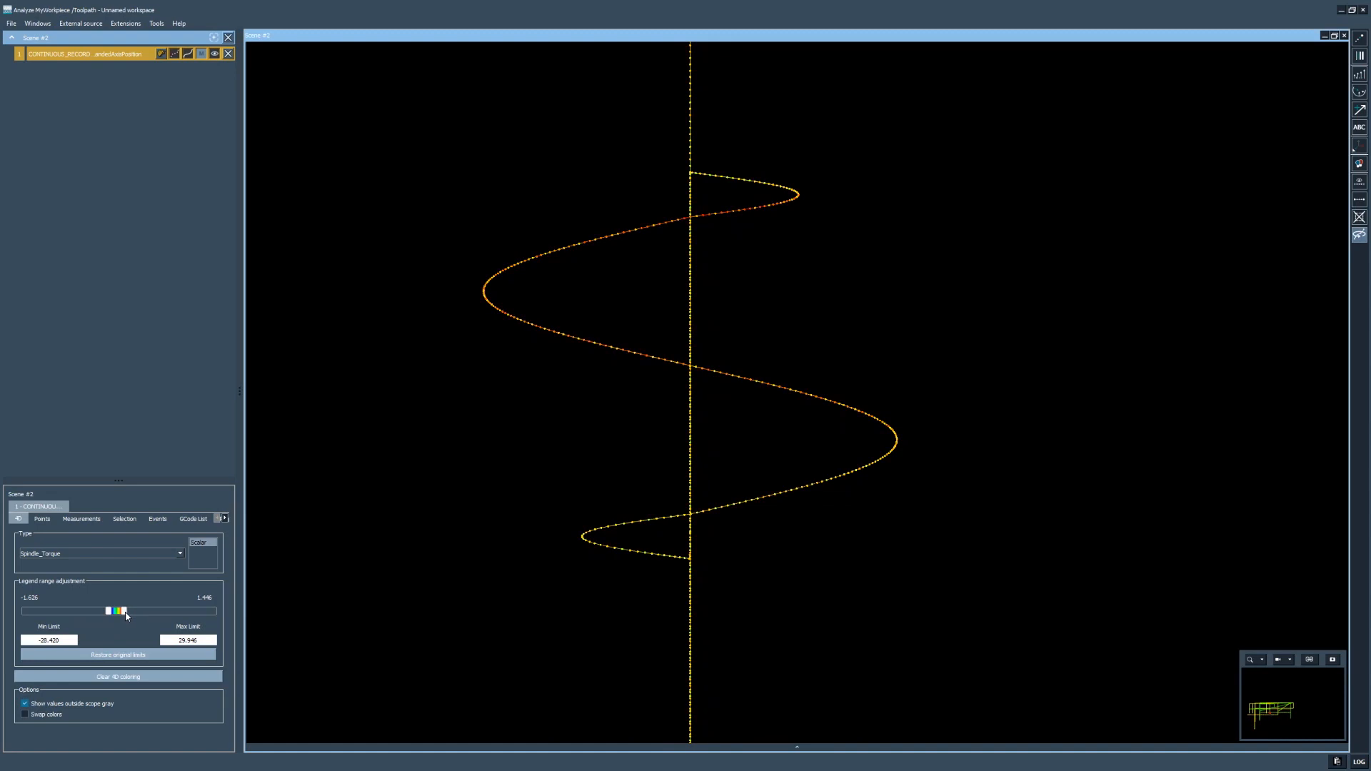
{"action": "left_click_drag", "start_coordinate": [108, 616], "coordinate": [124, 615]}
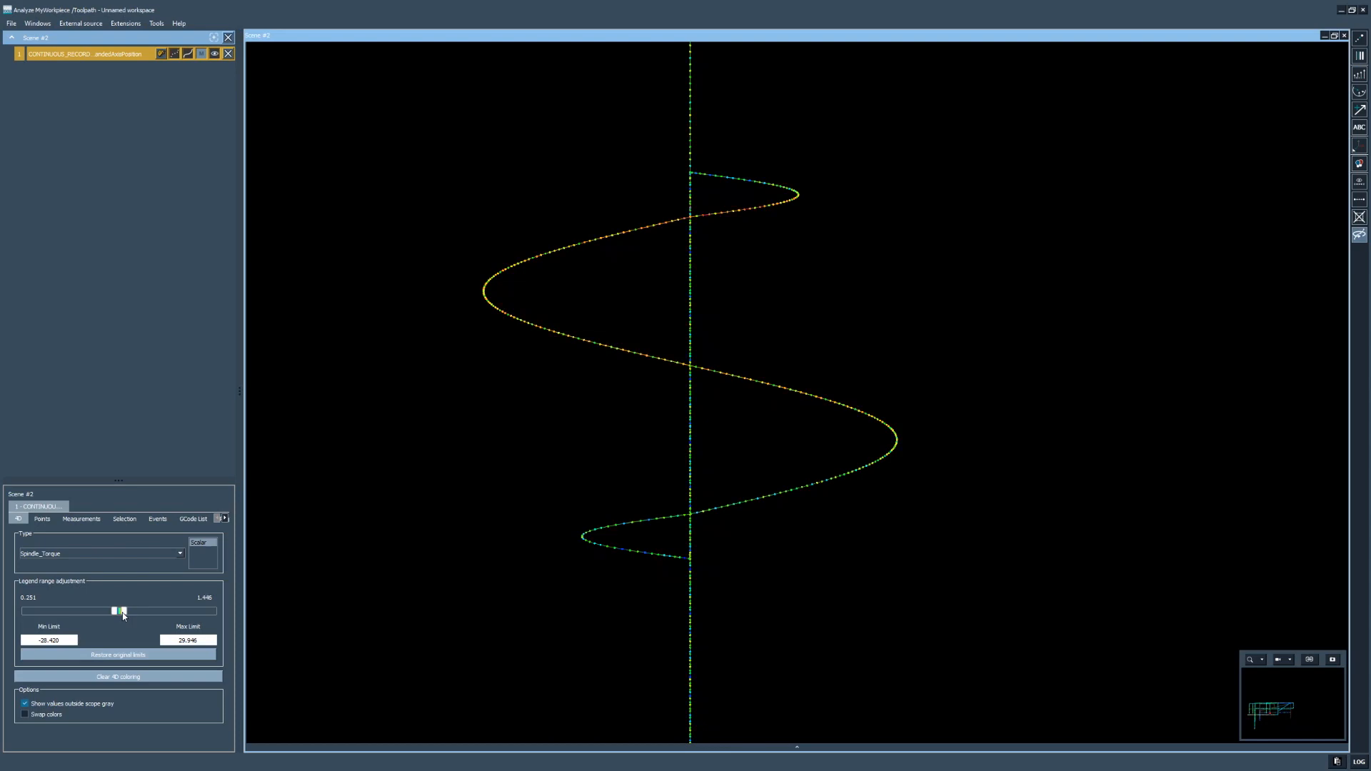
Step: Set the maximum limit of the Spindle_Torque legend to 1.450
{"action": "left_click", "coordinate": [198, 640]}
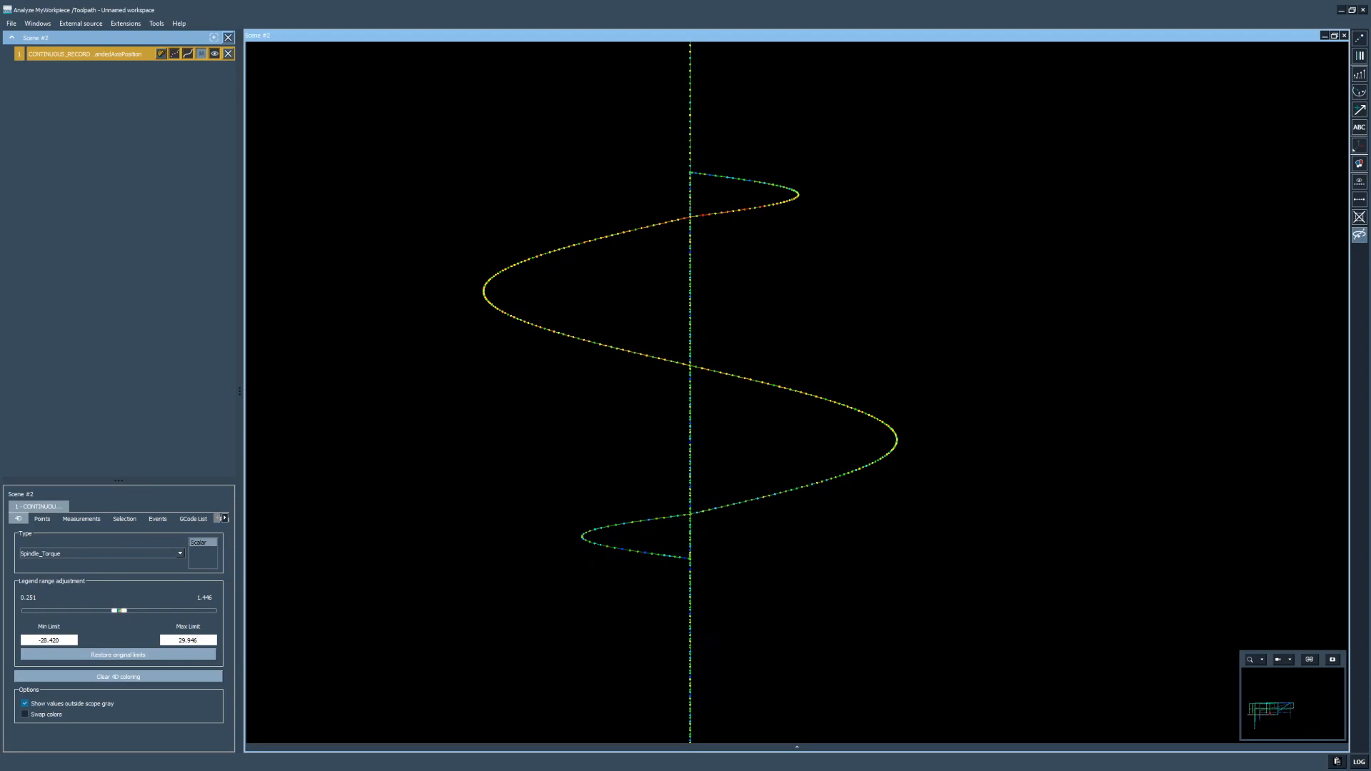
{"action": "key", "text": "BackSpace"}
{"action": "key", "text": "BackSpace"}
{"action": "key", "text": "BackSpace"}
{"action": "key", "text": "BackSpace"}
{"action": "key", "text": "BackSpace"}
{"action": "key", "text": "BackSpace"}
{"action": "type", "text": "1.450"}
{"action": "key", "text": "Return"}
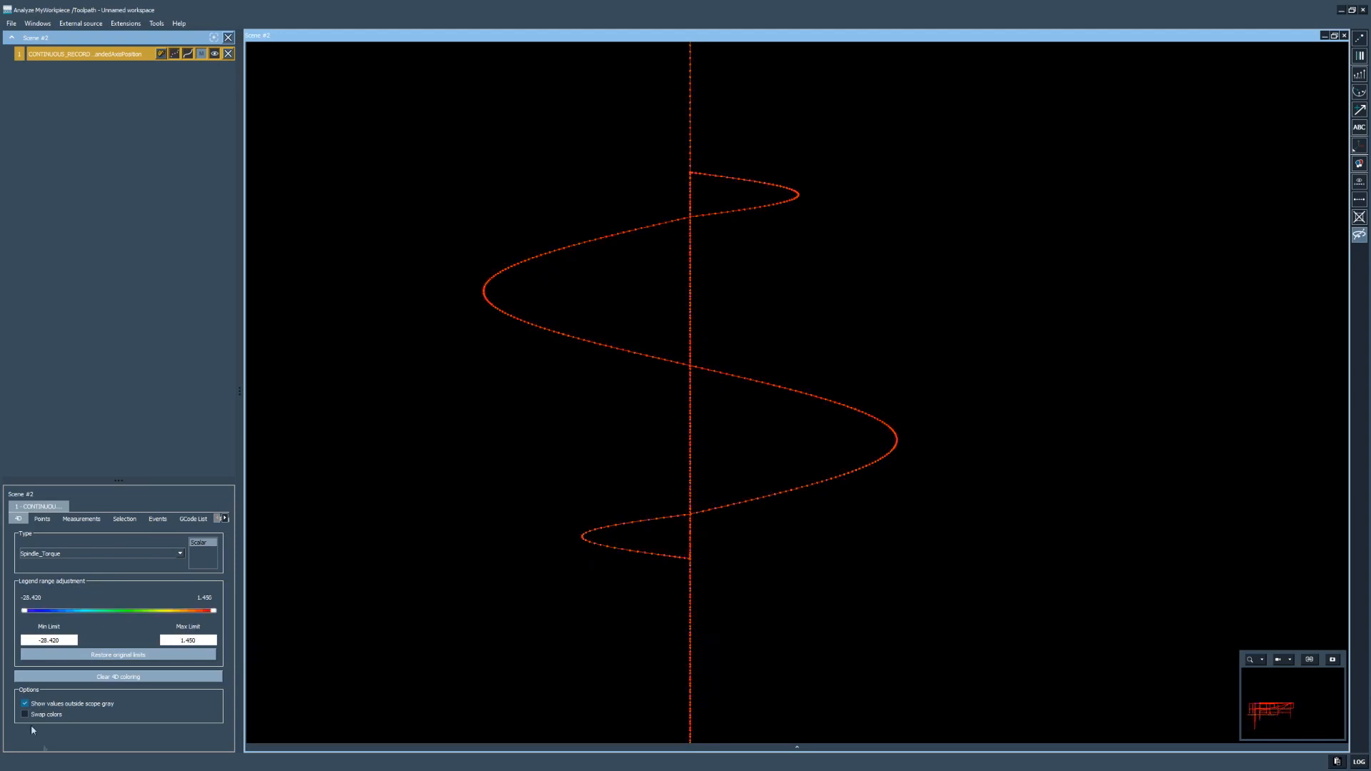
Step: Set the minimum limit of the Spindle_Torque legend to 0.000
{"action": "double_click", "coordinate": [51, 640]}
{"action": "type", "text": "0.000"}
{"action": "key", "text": "Return"}
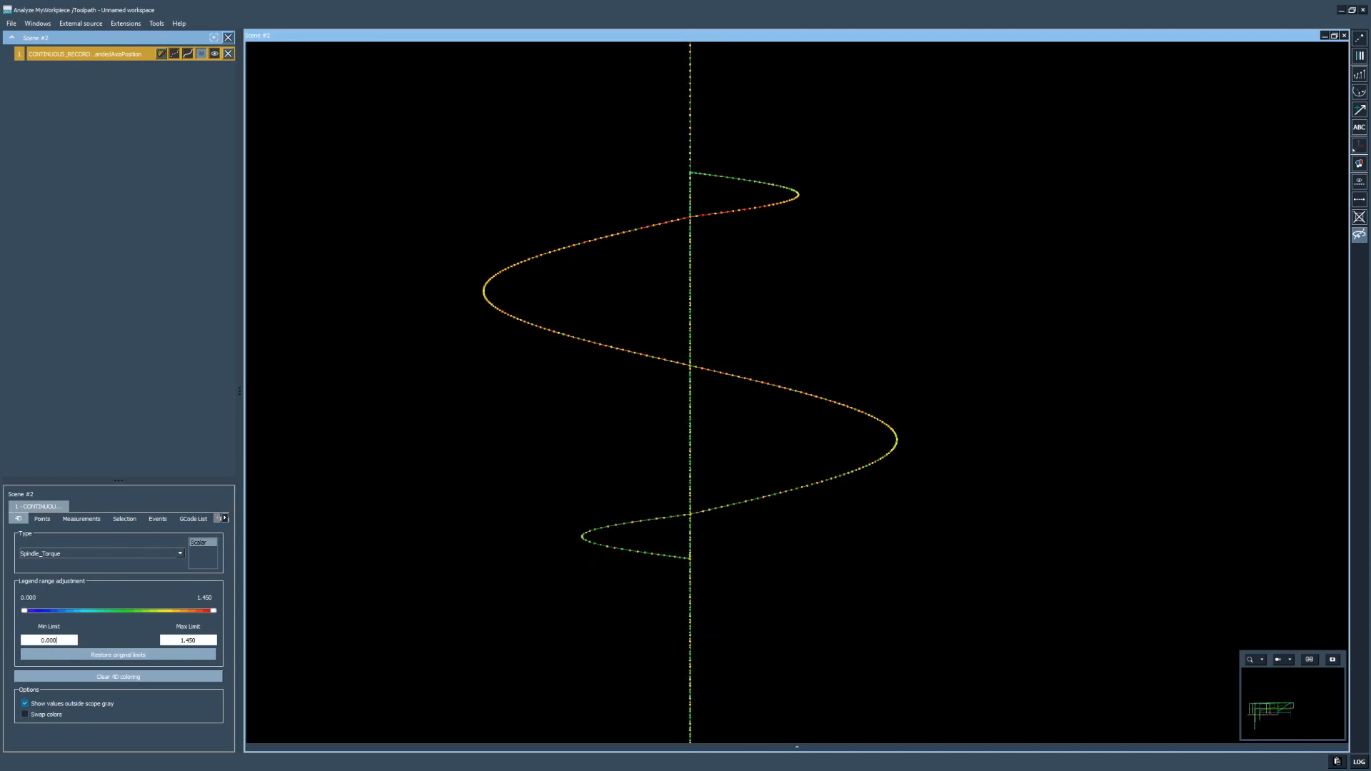
Step: Set the minimum limit of the Spindle_Torque legend to 0.250 and enlarge the points on the helical move
{"action": "left_click_drag", "start_coordinate": [23, 611], "coordinate": [42, 640]}
{"action": "type", "text": "0.250"}
{"action": "left_click", "coordinate": [1360, 39]}
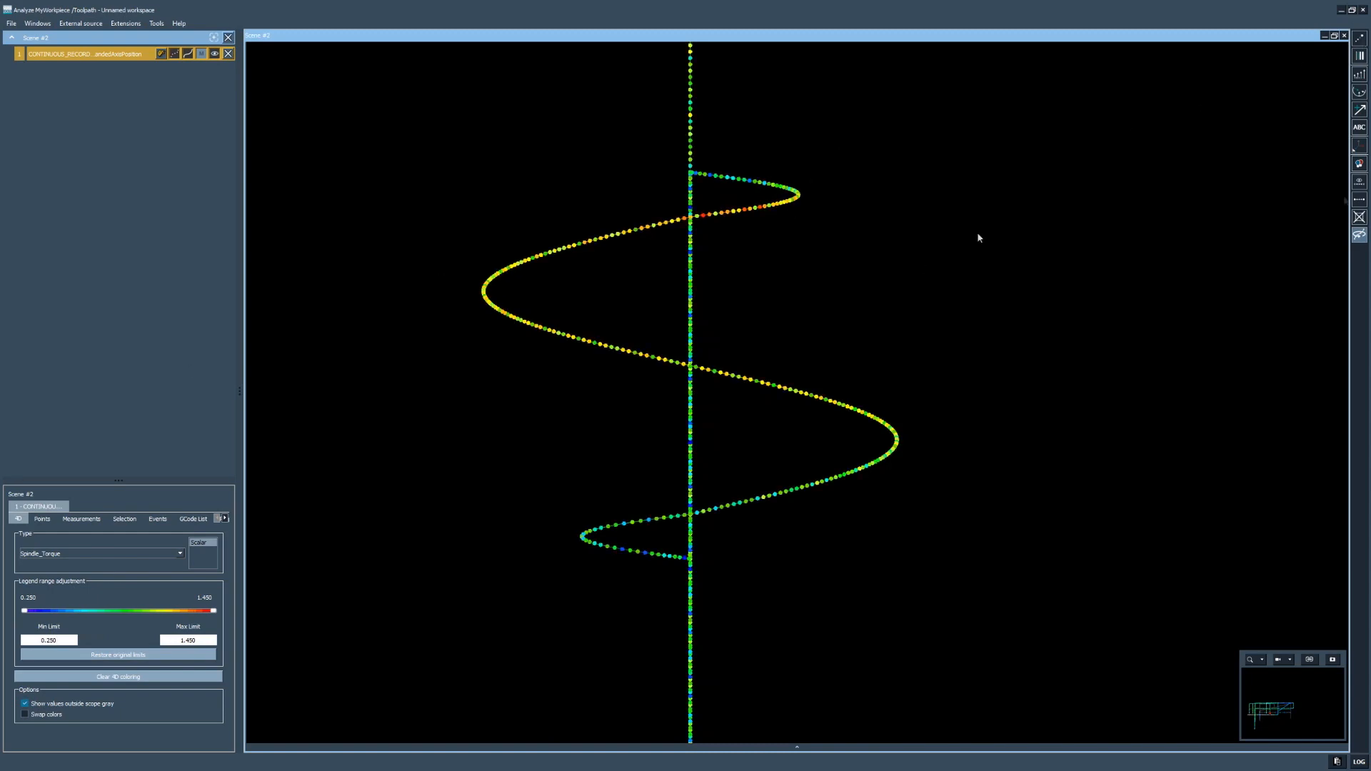
{"action": "scroll", "coordinate": [888, 254], "scroll_direction": "up", "scroll_amount": 3}
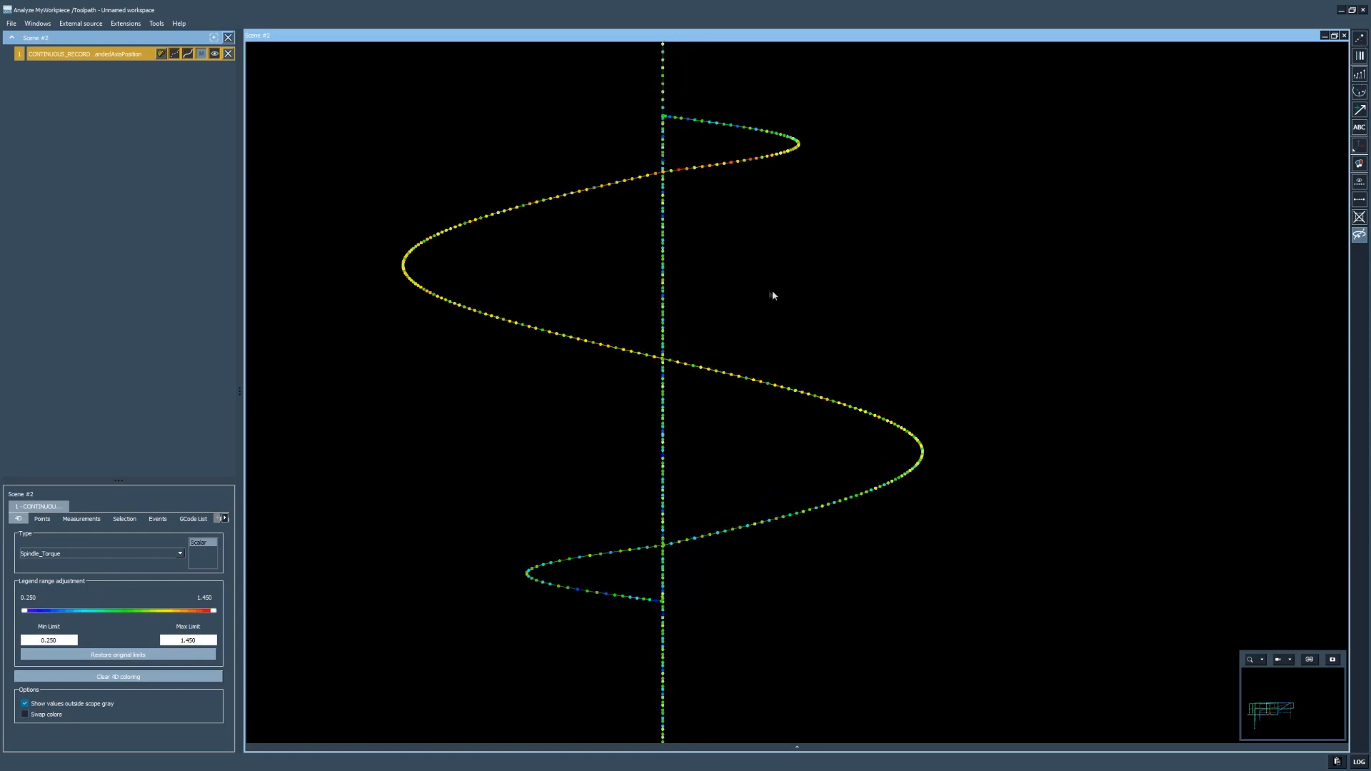
{"action": "middle_click_drag", "start_coordinate": [665, 278], "coordinate": [710, 295]}
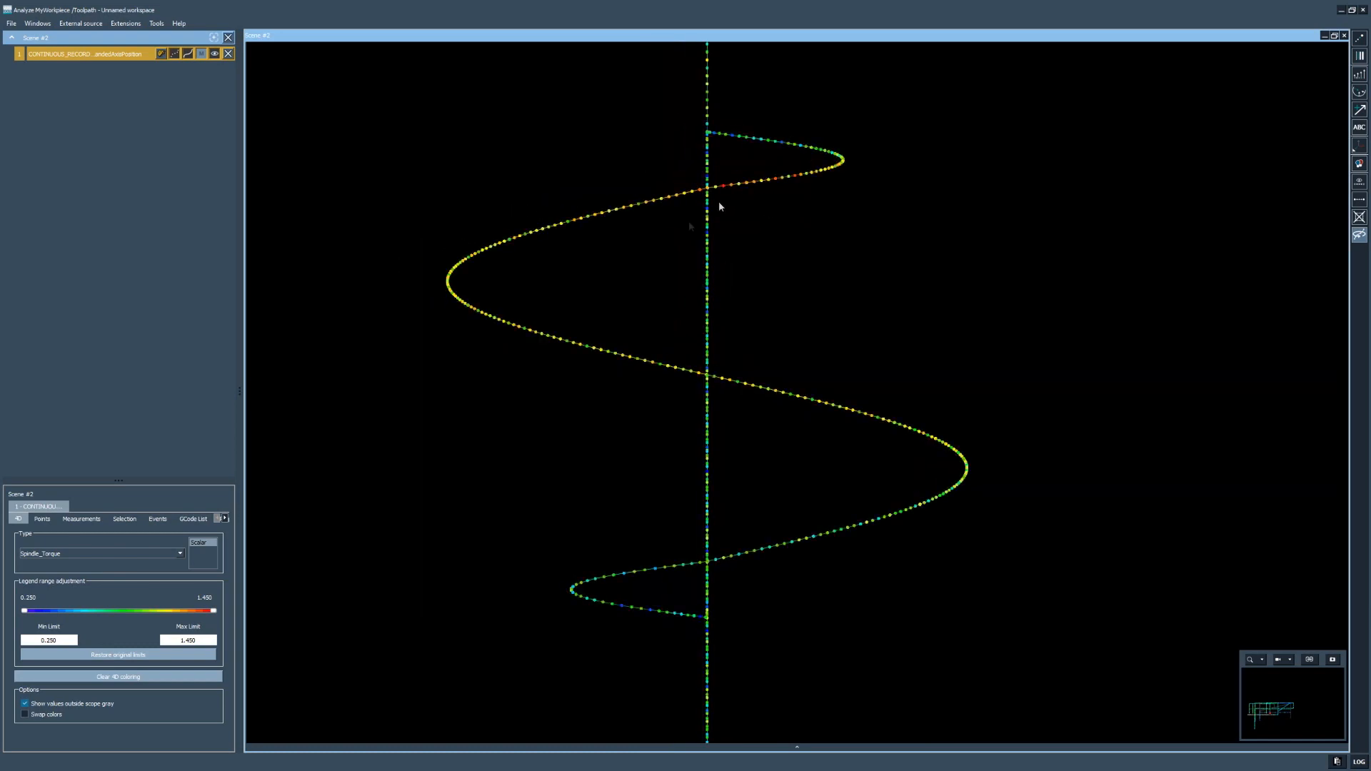
Step: Compare the coloring by Torque with the coloring by Spindle_Torque on the helical move
{"action": "left_click", "coordinate": [62, 554]}
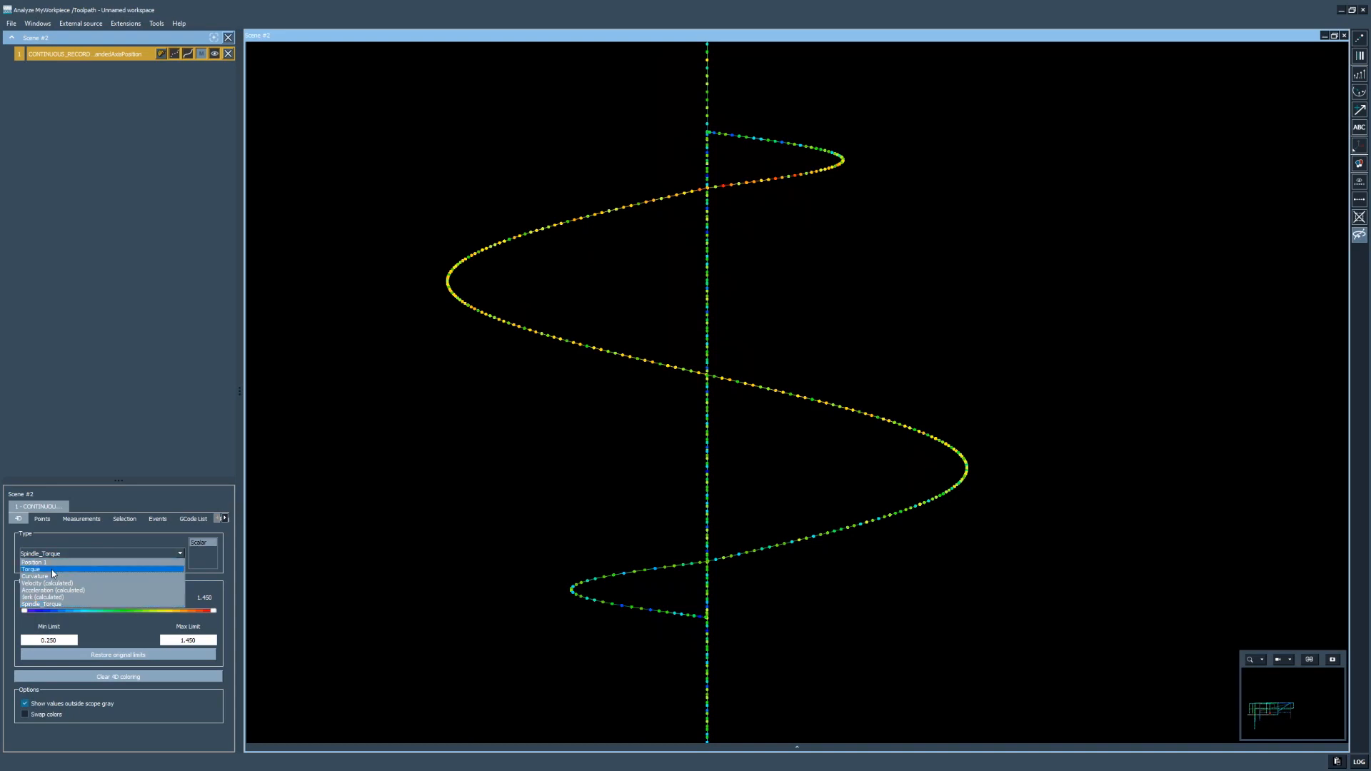
{"action": "left_click", "coordinate": [52, 570]}
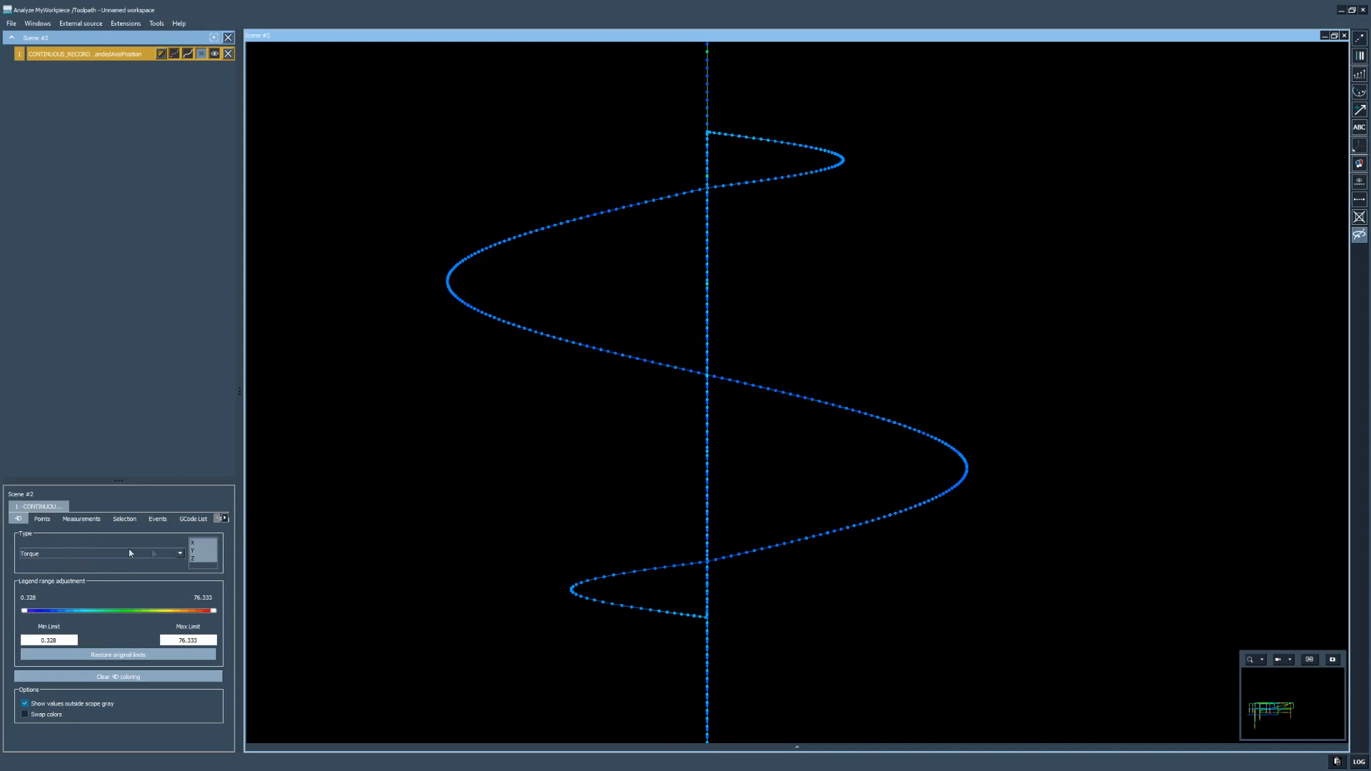
{"action": "left_click", "coordinate": [100, 554]}
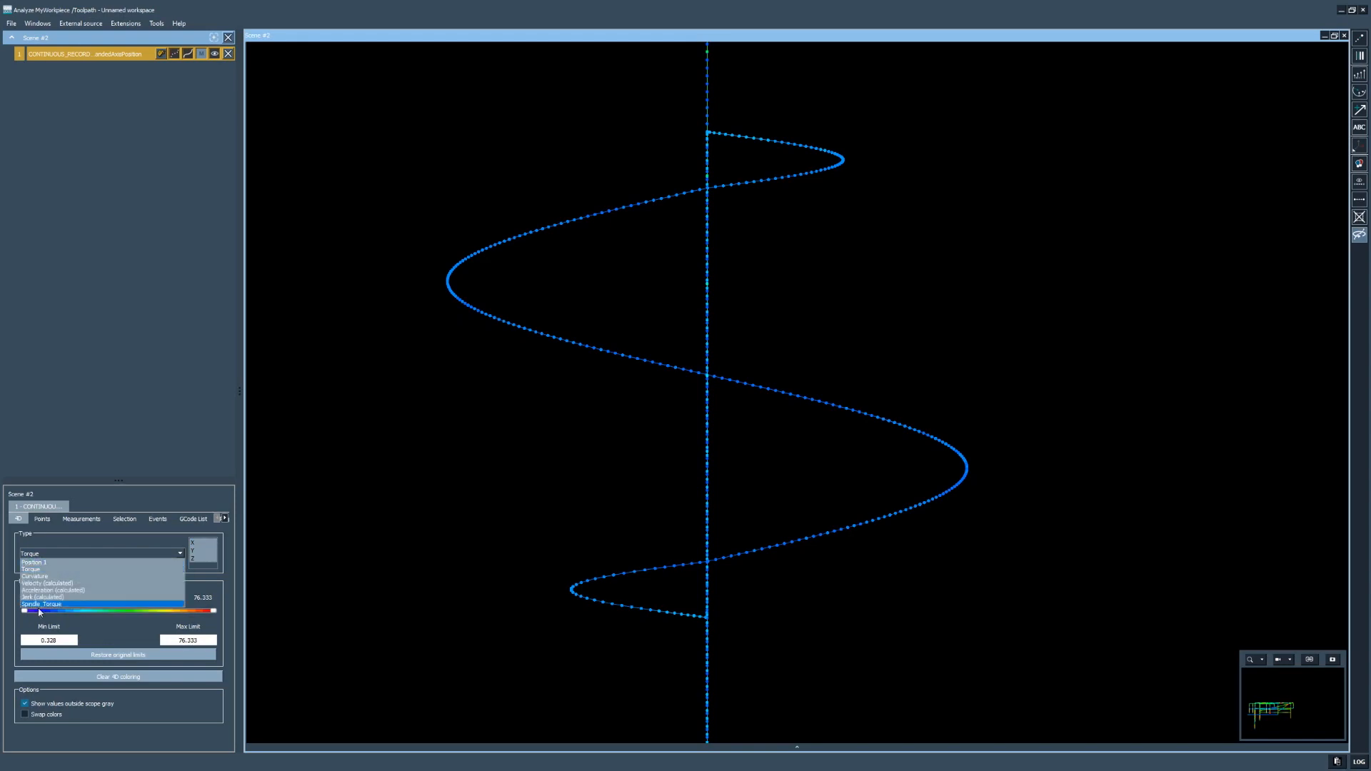
{"action": "left_click", "coordinate": [34, 605]}
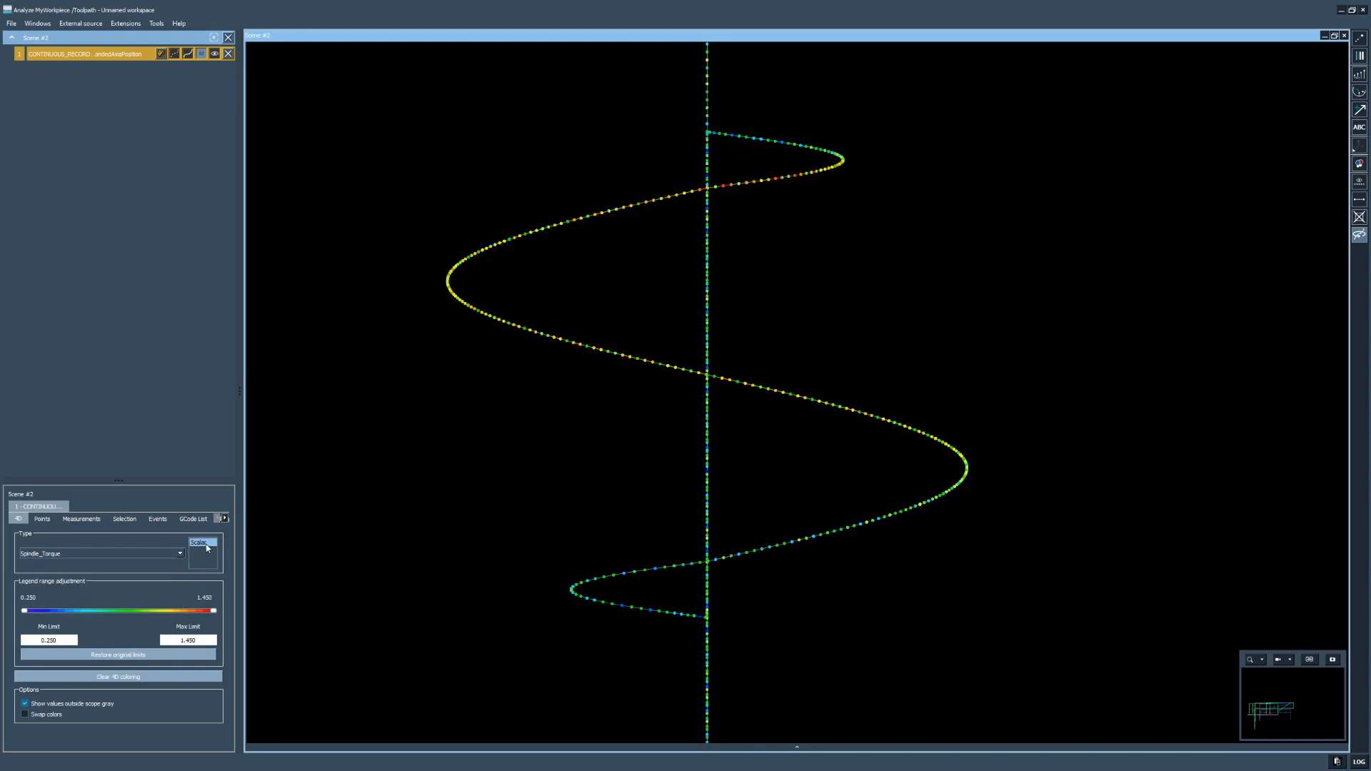
Step: Color the toolpath by Torque using its X, Y and Z components with the original legend limits
{"action": "left_click", "coordinate": [65, 554]}
{"action": "left_click", "coordinate": [44, 570]}
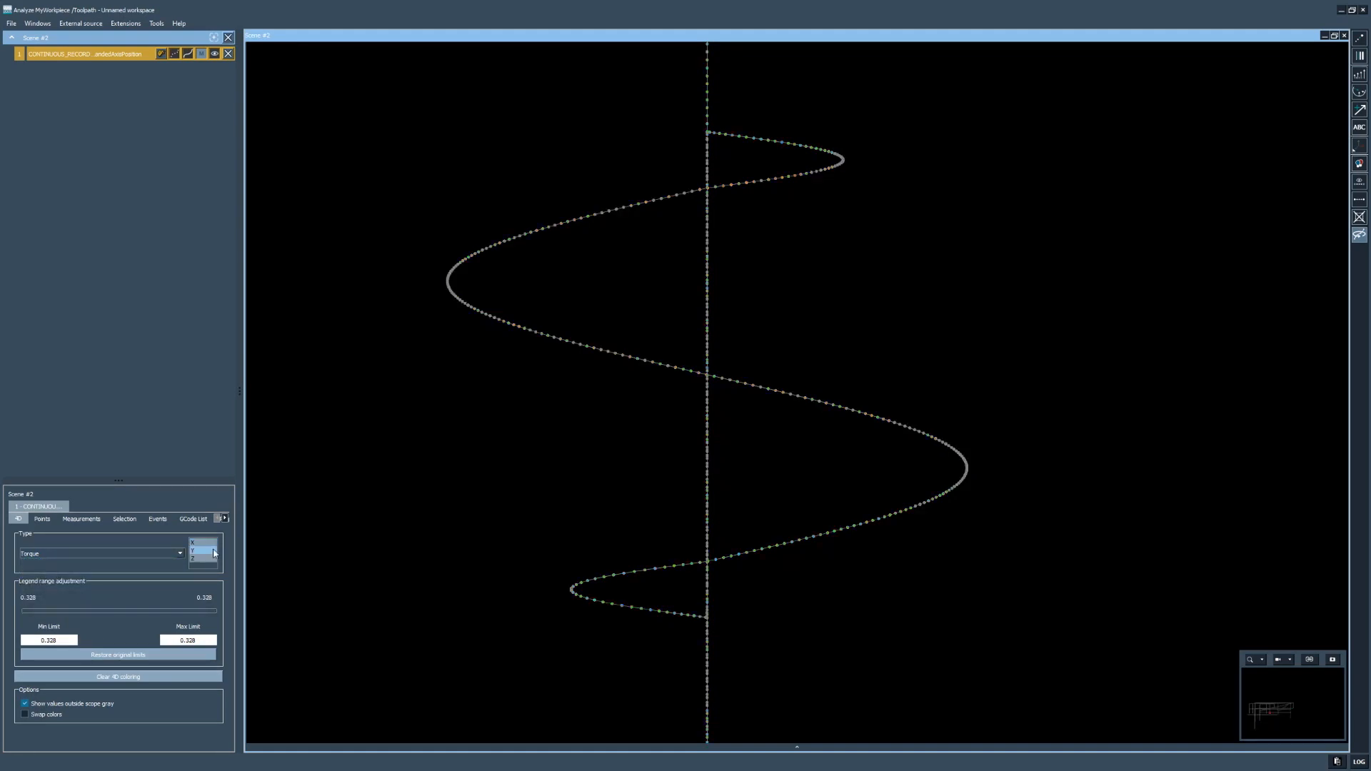
{"action": "left_click", "coordinate": [118, 655]}
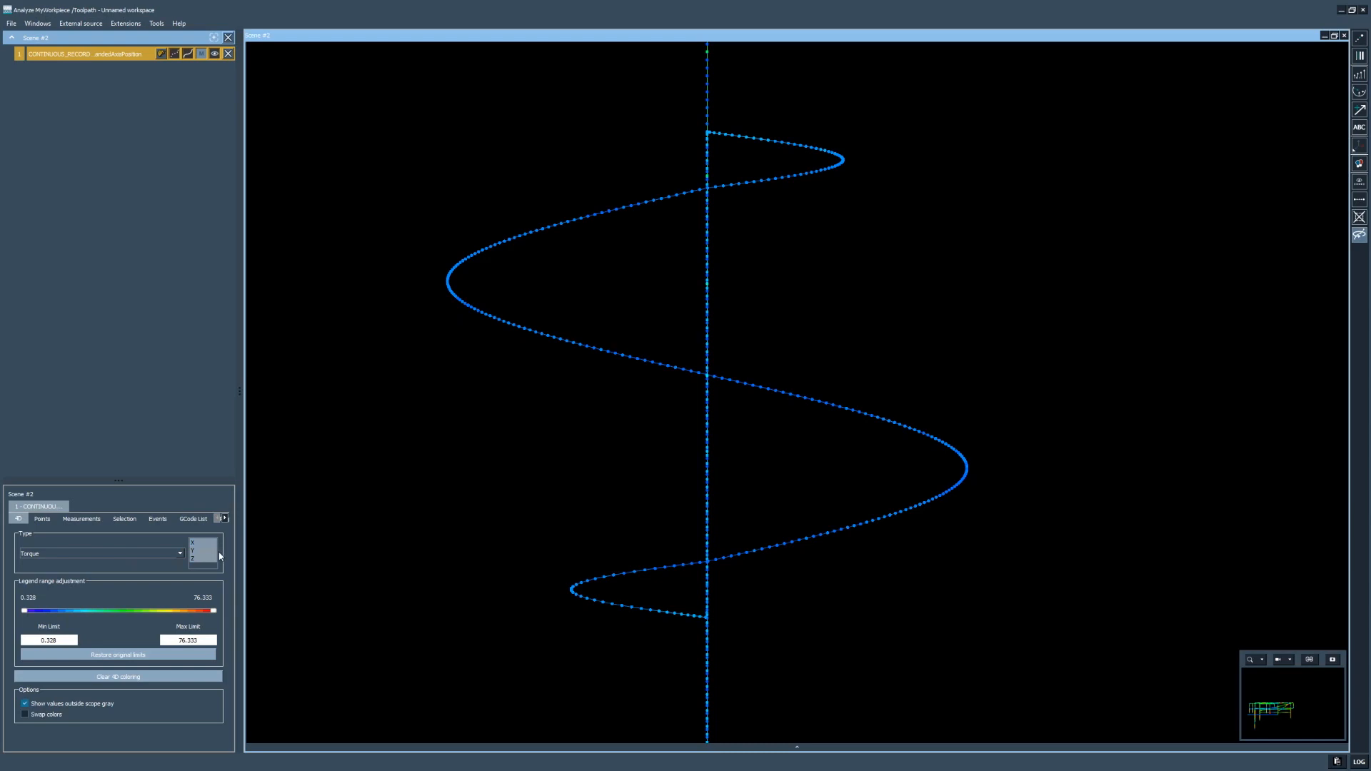
Step: Display the vector lines along the helical move and hide them again, twice
{"action": "left_click", "coordinate": [1361, 111]}
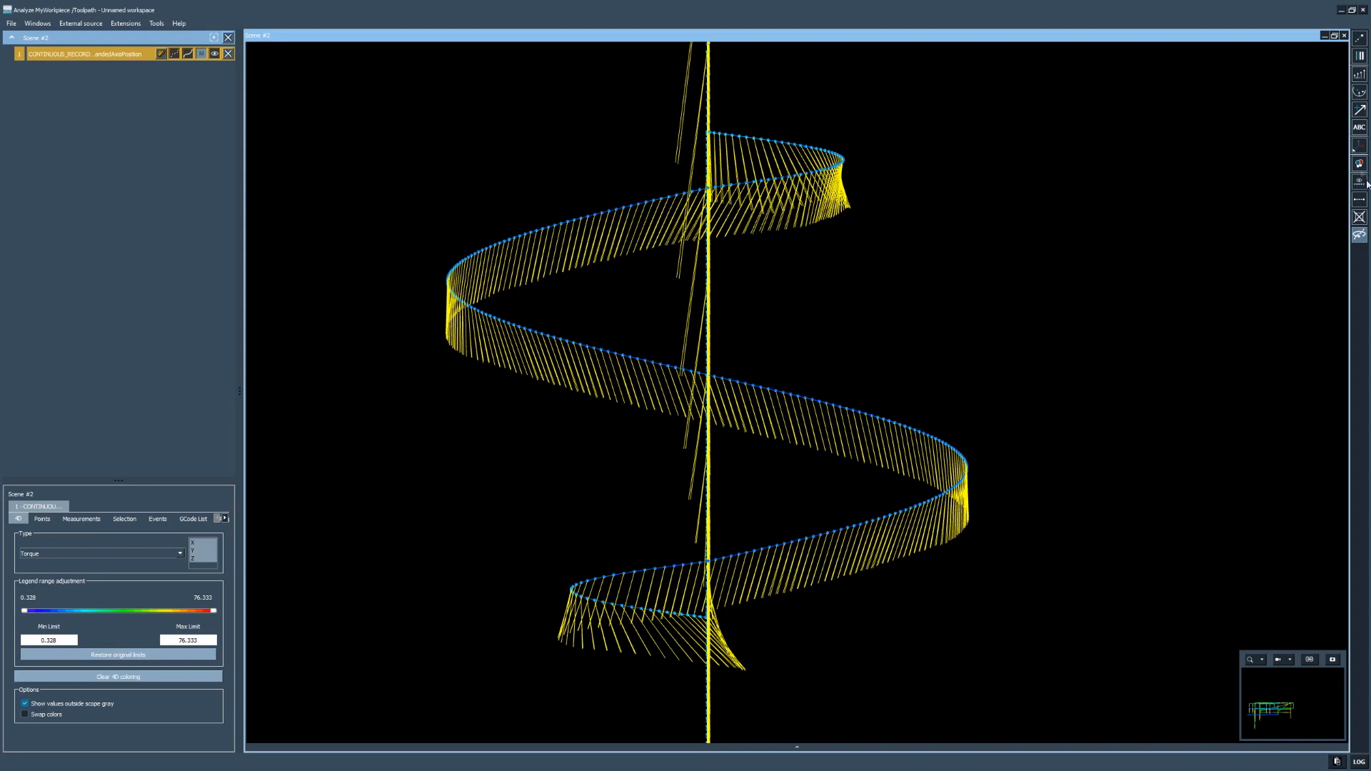
{"action": "left_click", "coordinate": [1356, 122]}
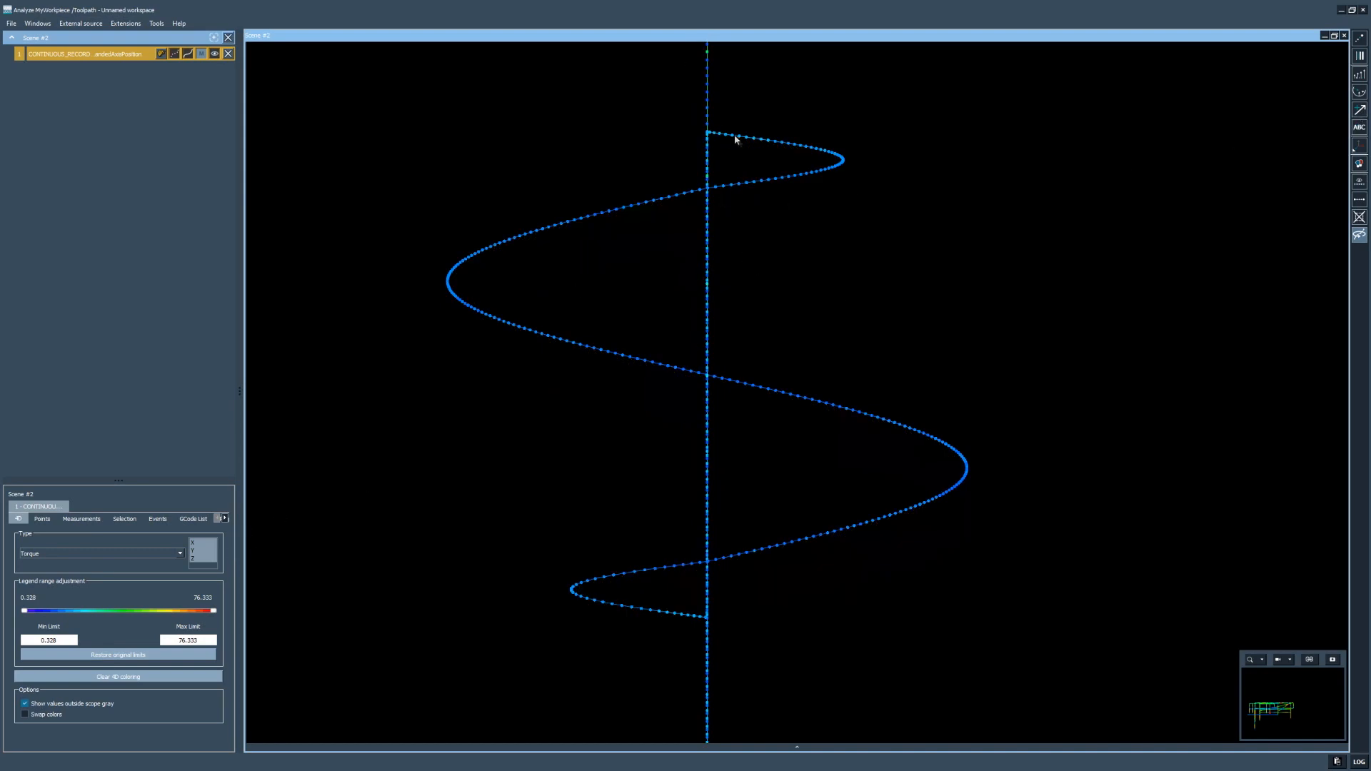
{"action": "left_click", "coordinate": [1360, 110]}
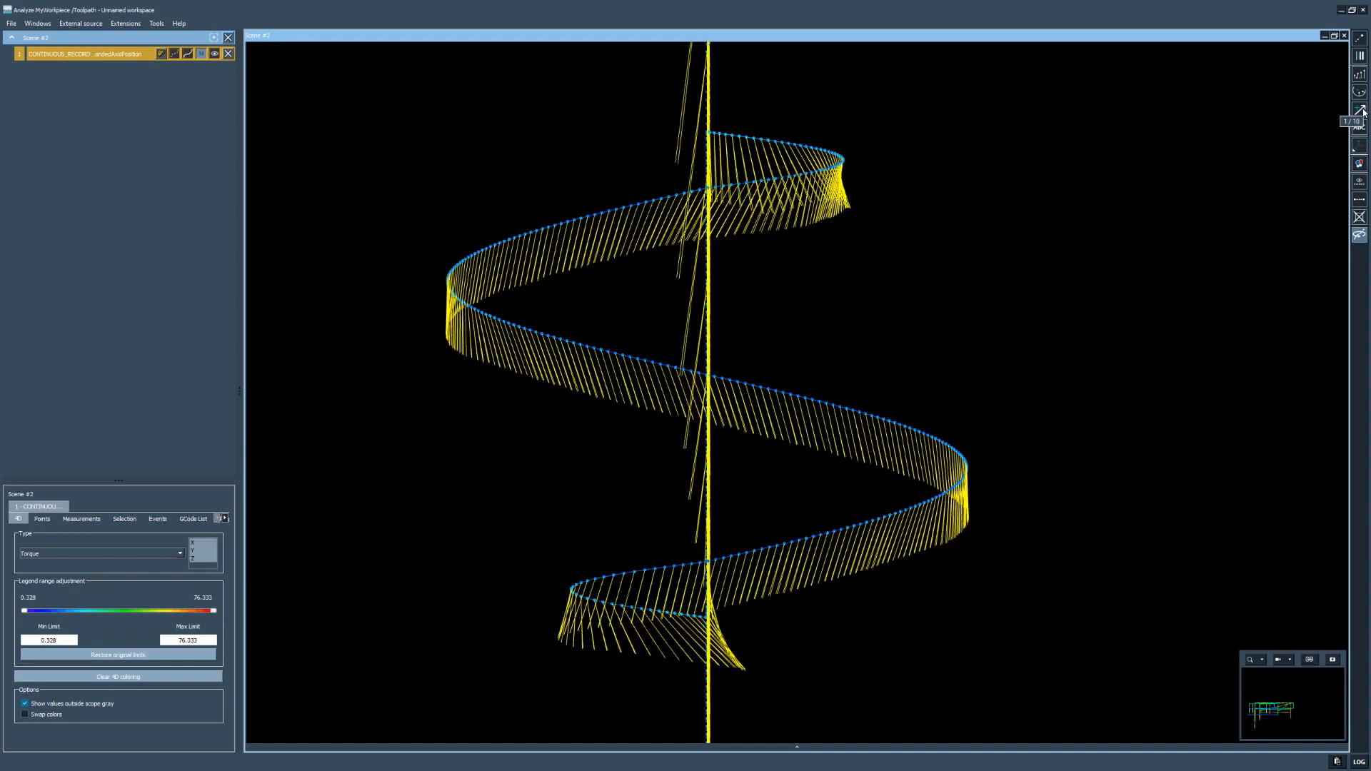
{"action": "left_click", "coordinate": [1359, 110]}
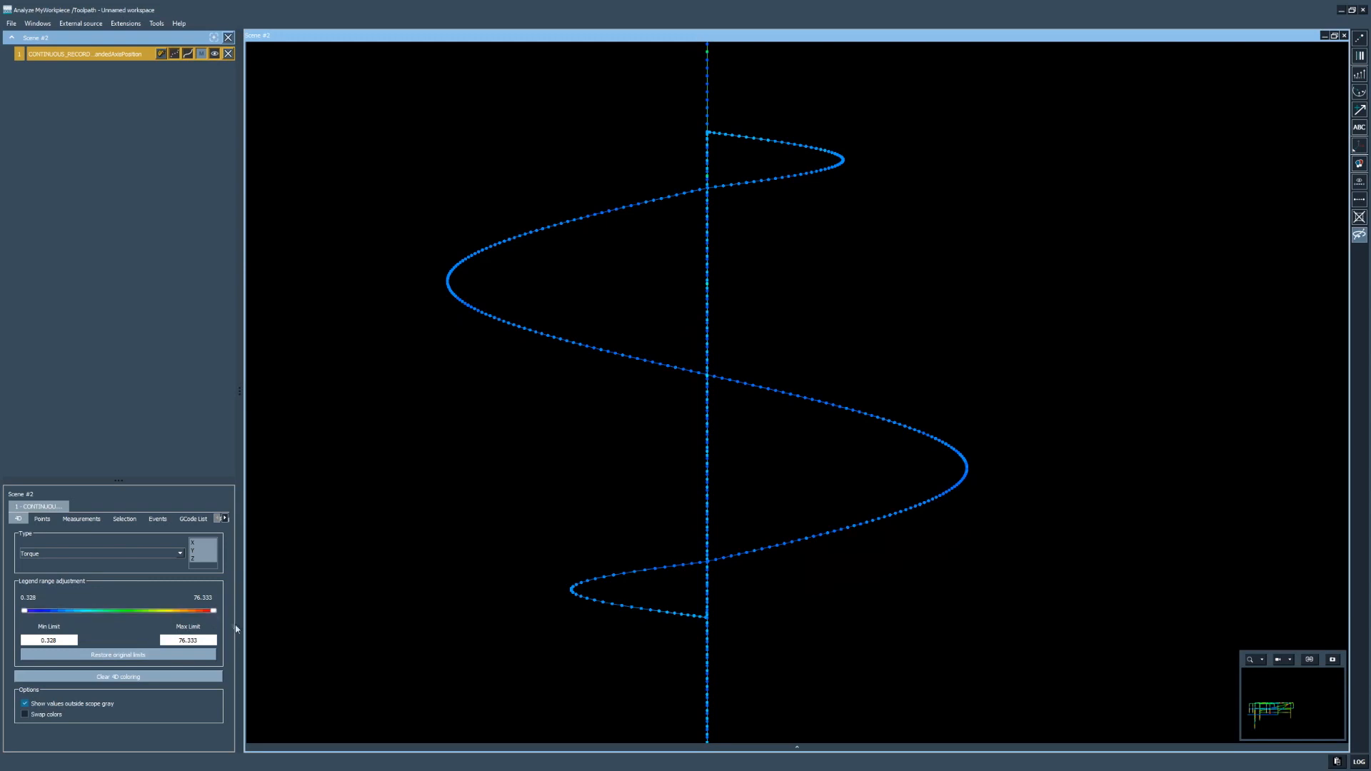
Step: Narrow the legend range of the combined Torque coloring to about 3.66 to 9.00
{"action": "left_click_drag", "start_coordinate": [213, 611], "coordinate": [34, 615]}
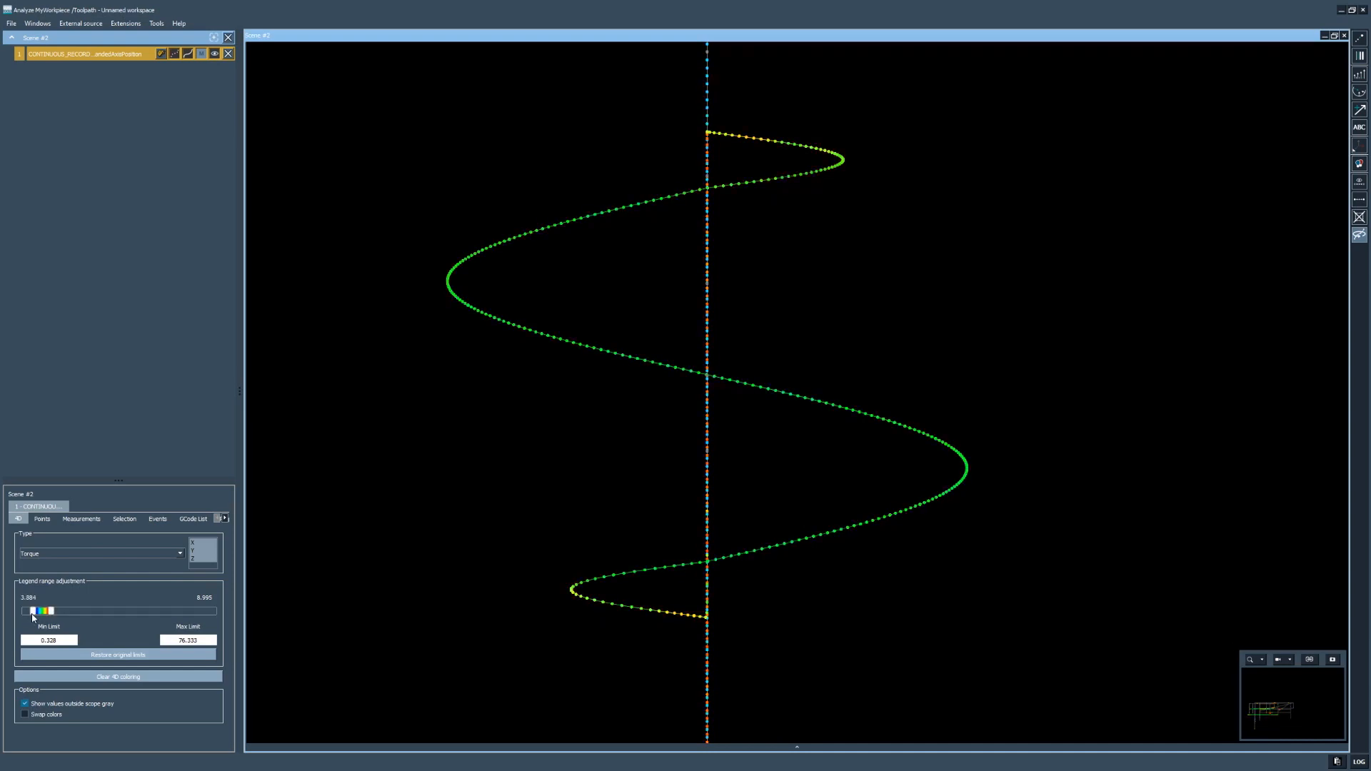
{"action": "left_click_drag", "start_coordinate": [33, 617], "coordinate": [33, 617]}
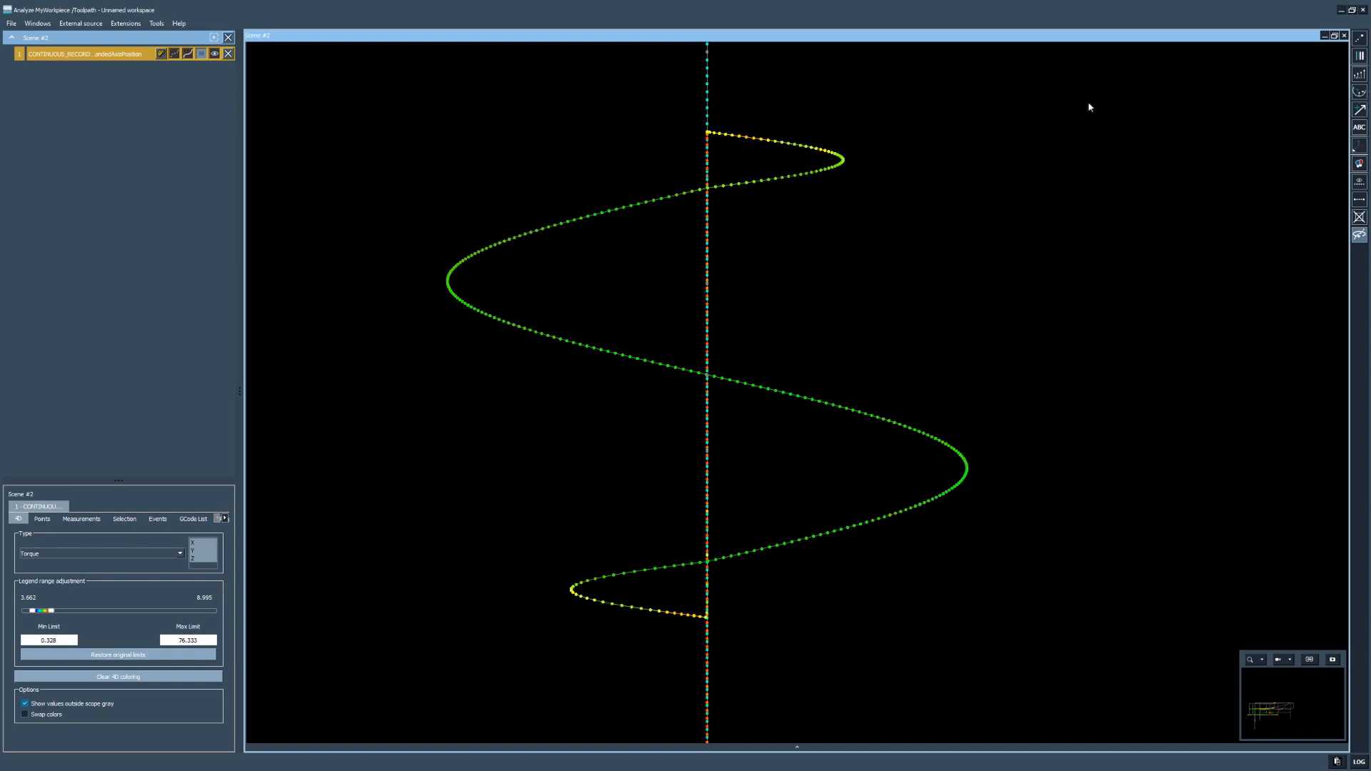
Step: Compare the Torque coloring for the combined Y and Z components with that of Z alone, toggling Z on and off
{"action": "left_click", "coordinate": [203, 550]}
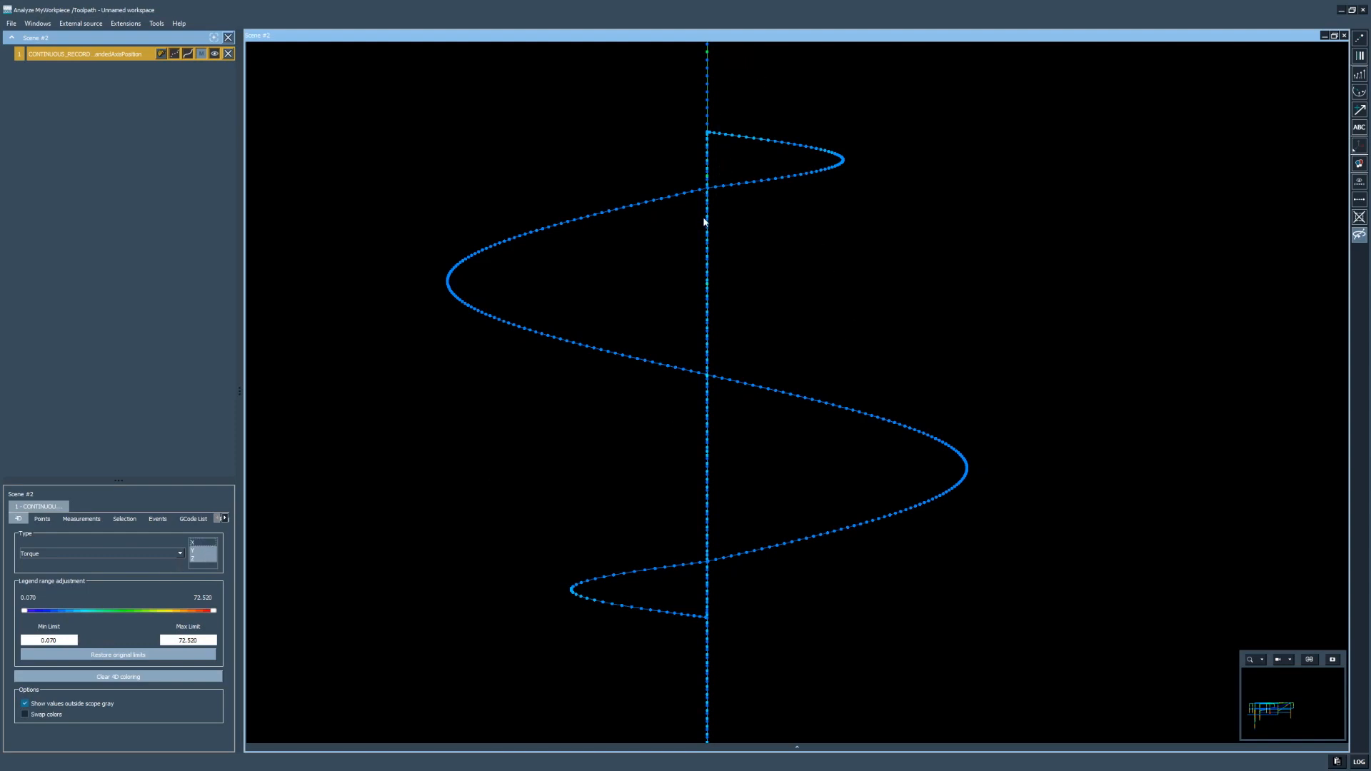
{"action": "left_click", "coordinate": [199, 559]}
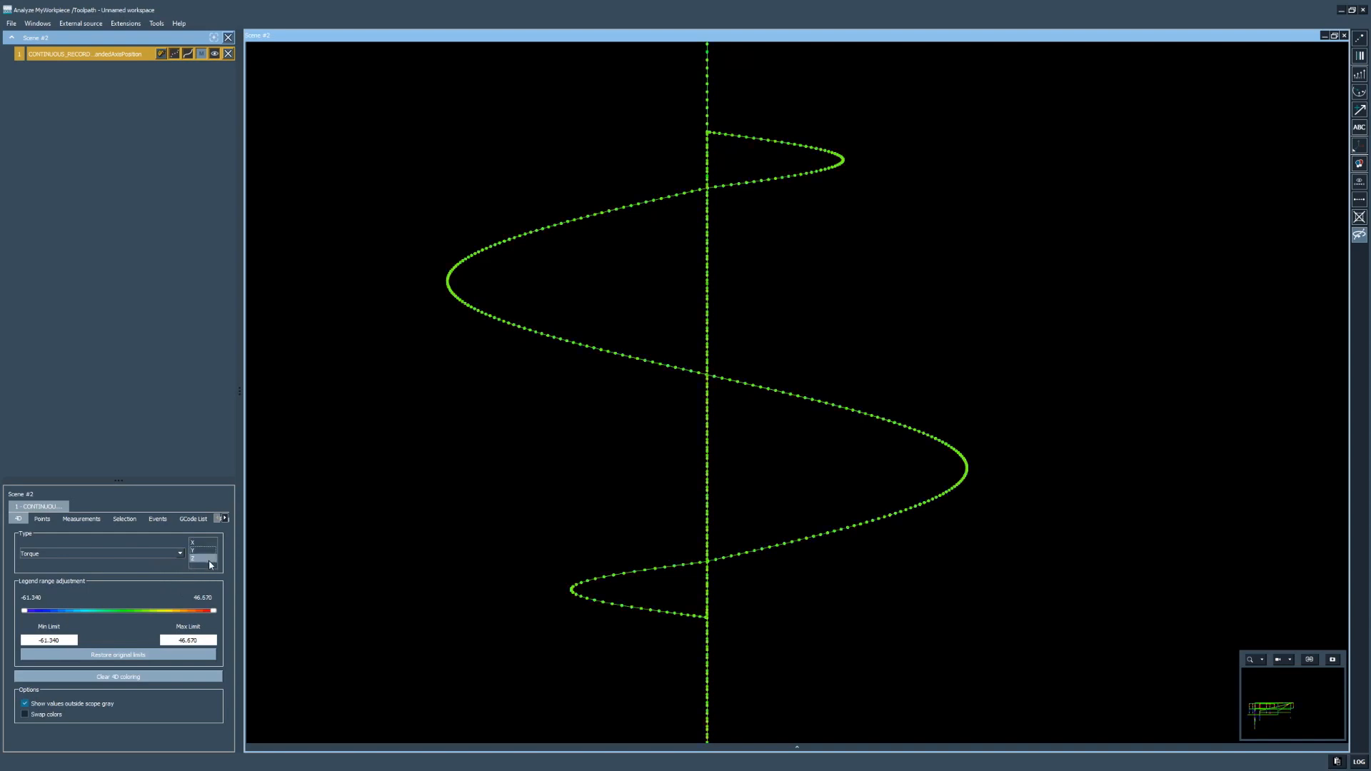
{"action": "left_click", "coordinate": [202, 561]}
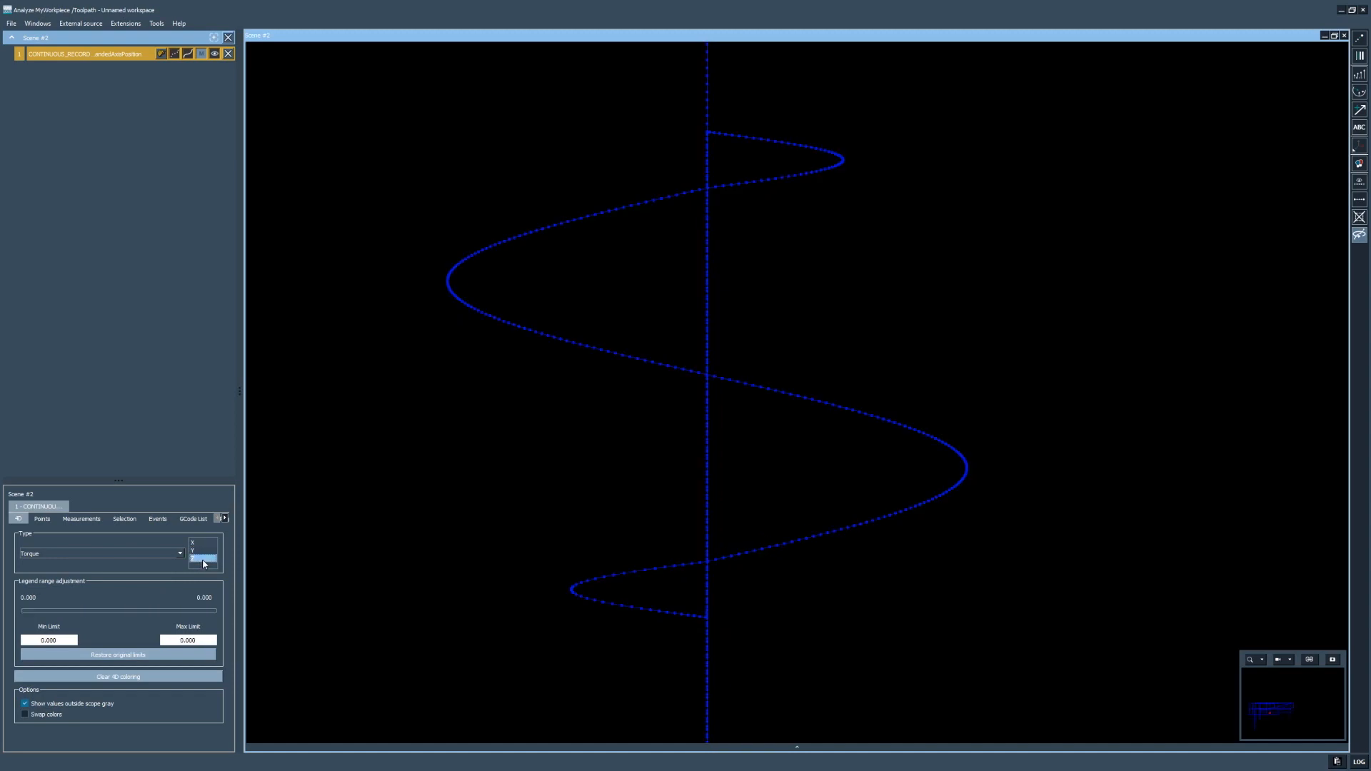
{"action": "left_click", "coordinate": [202, 559]}
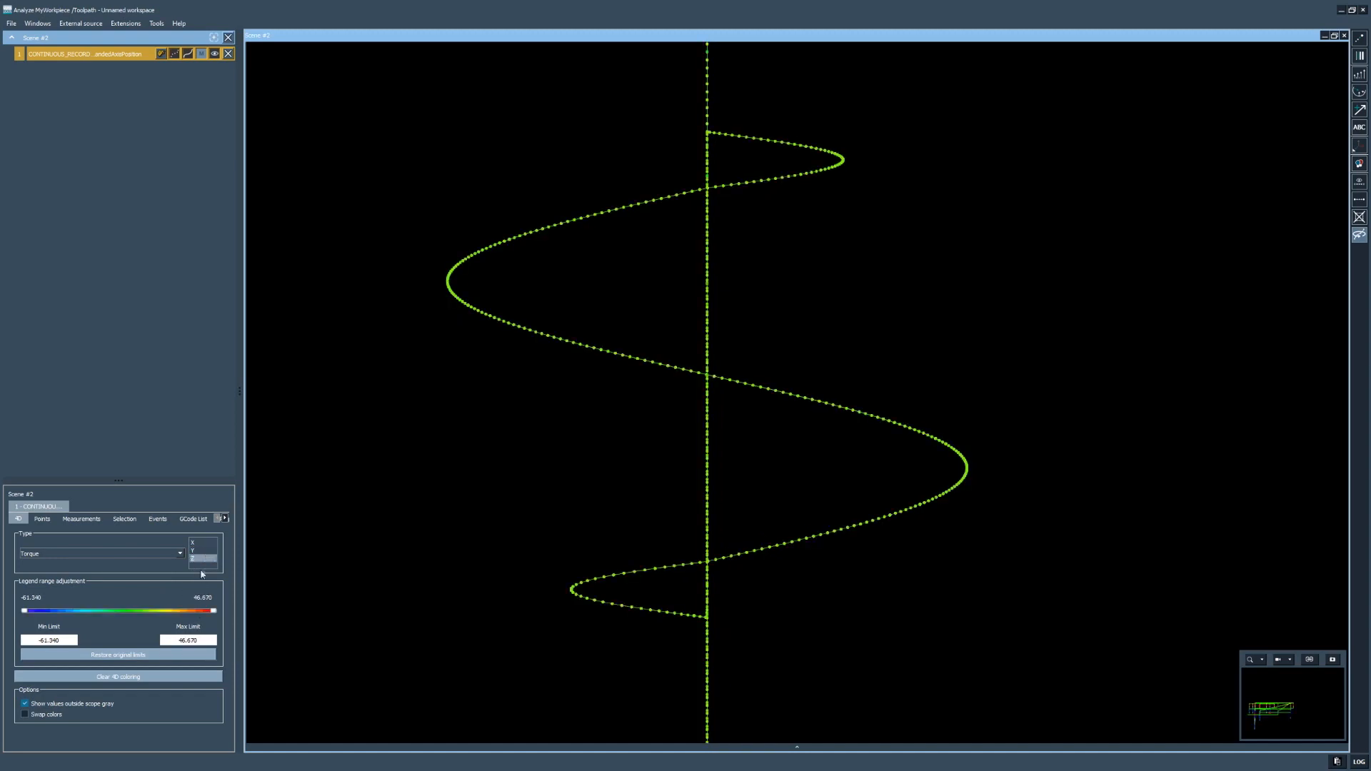
{"action": "left_click", "coordinate": [204, 559]}
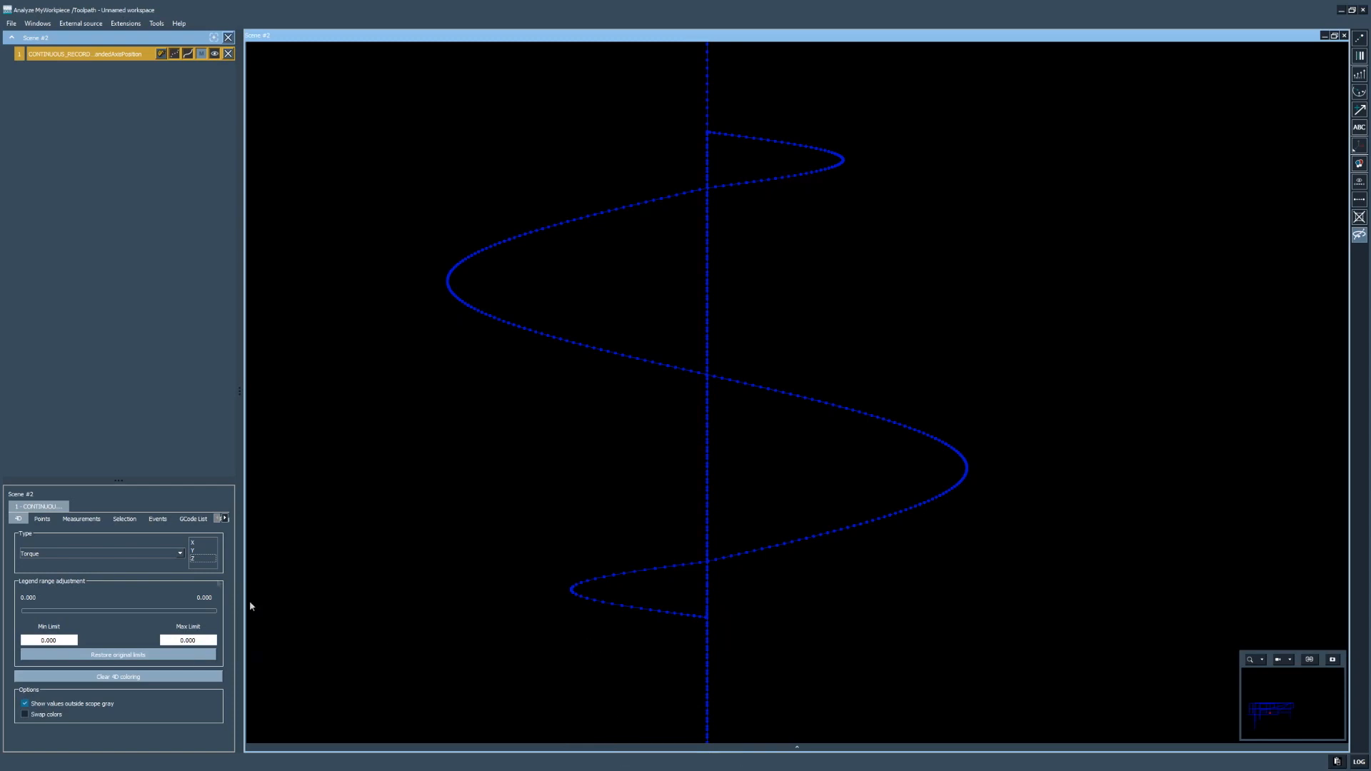
{"action": "left_click", "coordinate": [200, 560]}
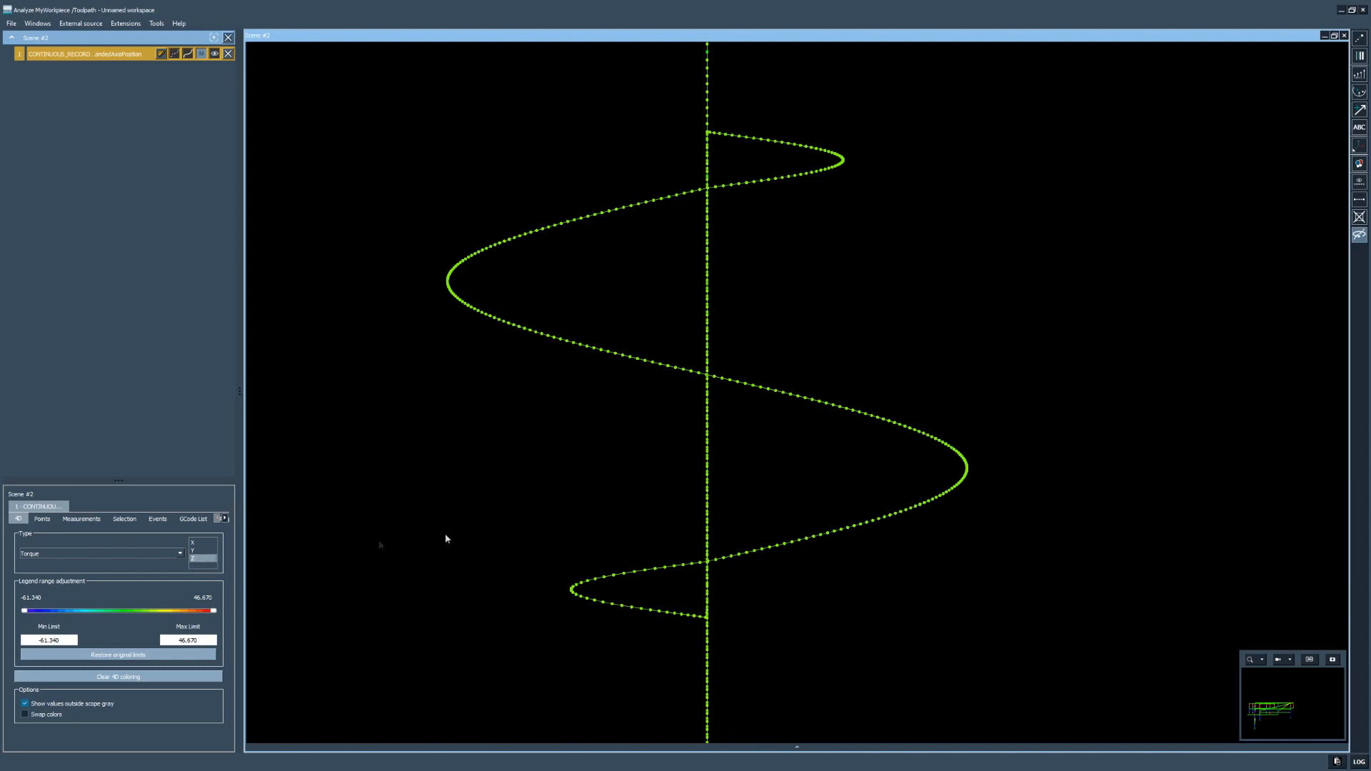
{"action": "left_click", "coordinate": [198, 552]}
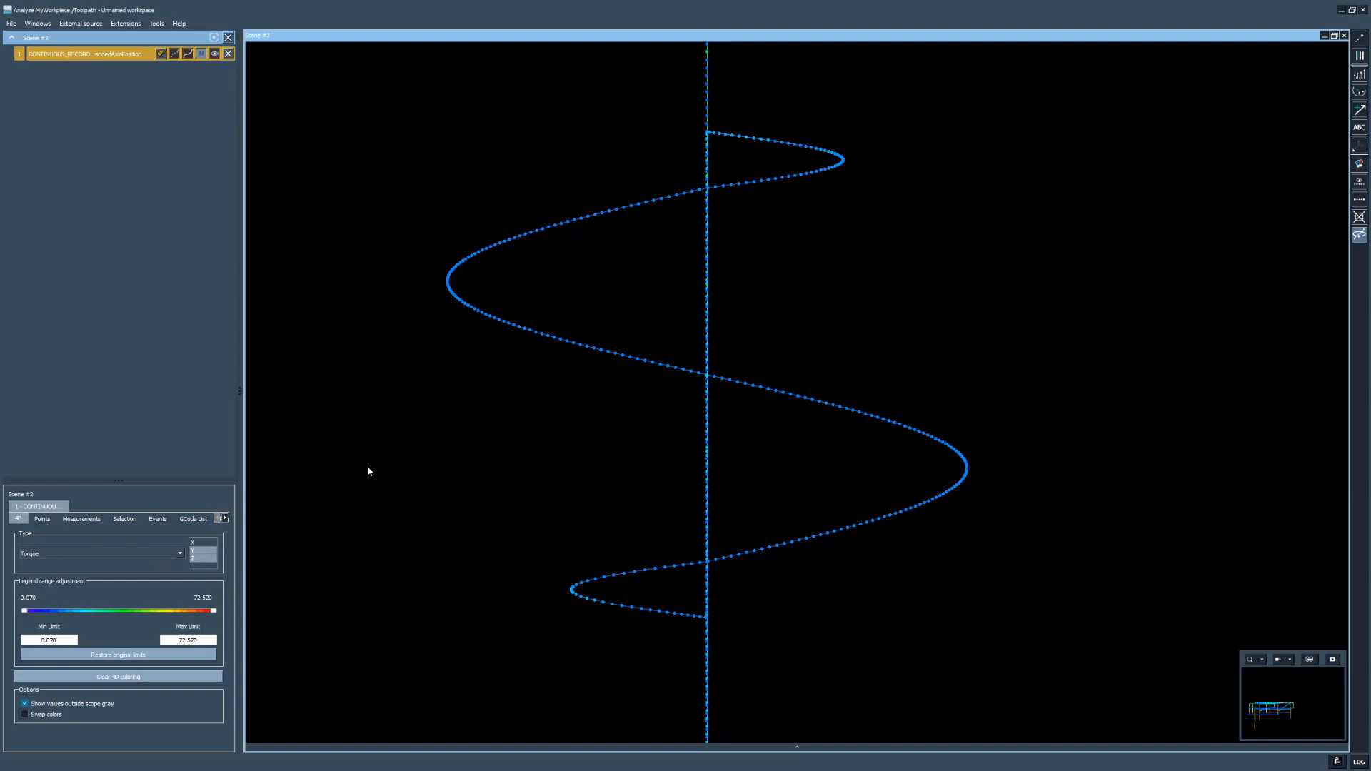
Step: Color the toolpath by the X component of Torque and narrow its legend range to about -3.5 to 6.2
{"action": "left_click", "coordinate": [207, 544]}
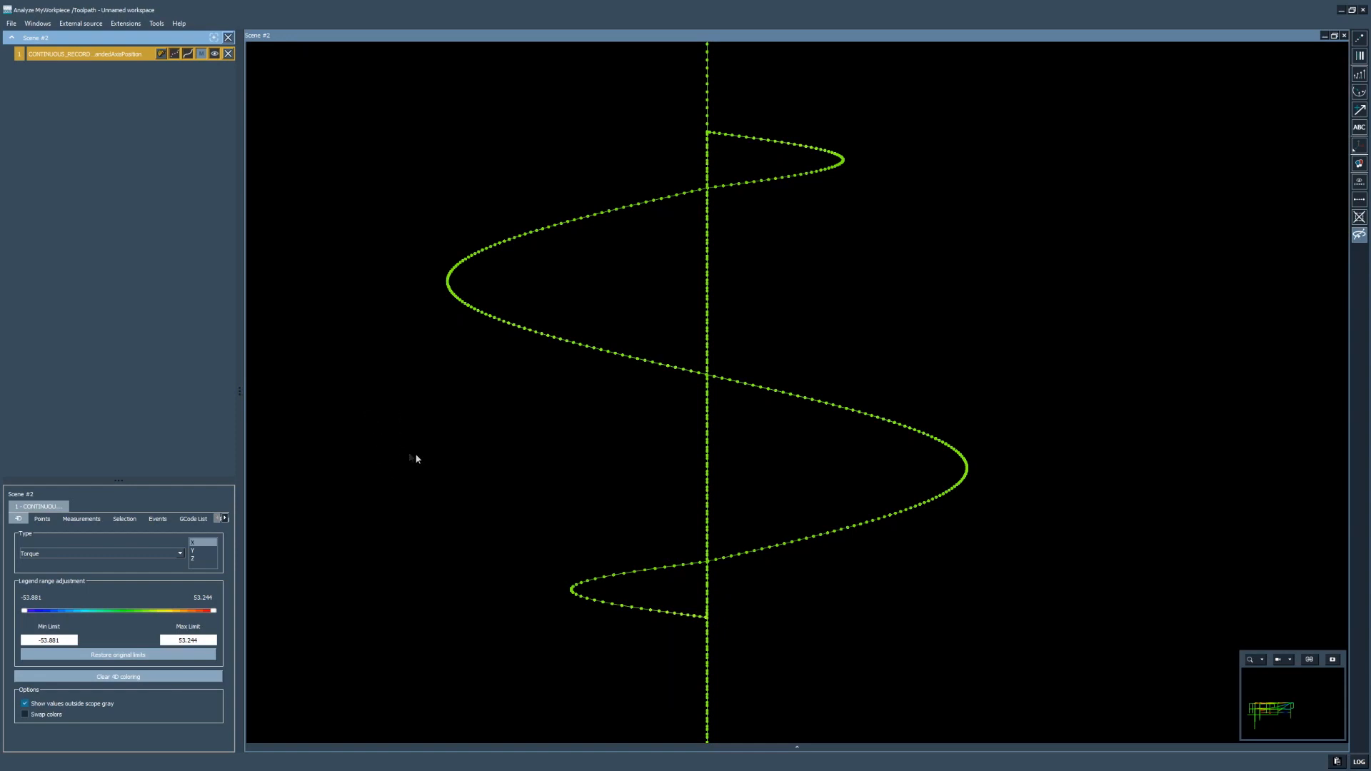
{"action": "left_click_drag", "start_coordinate": [214, 610], "coordinate": [128, 609]}
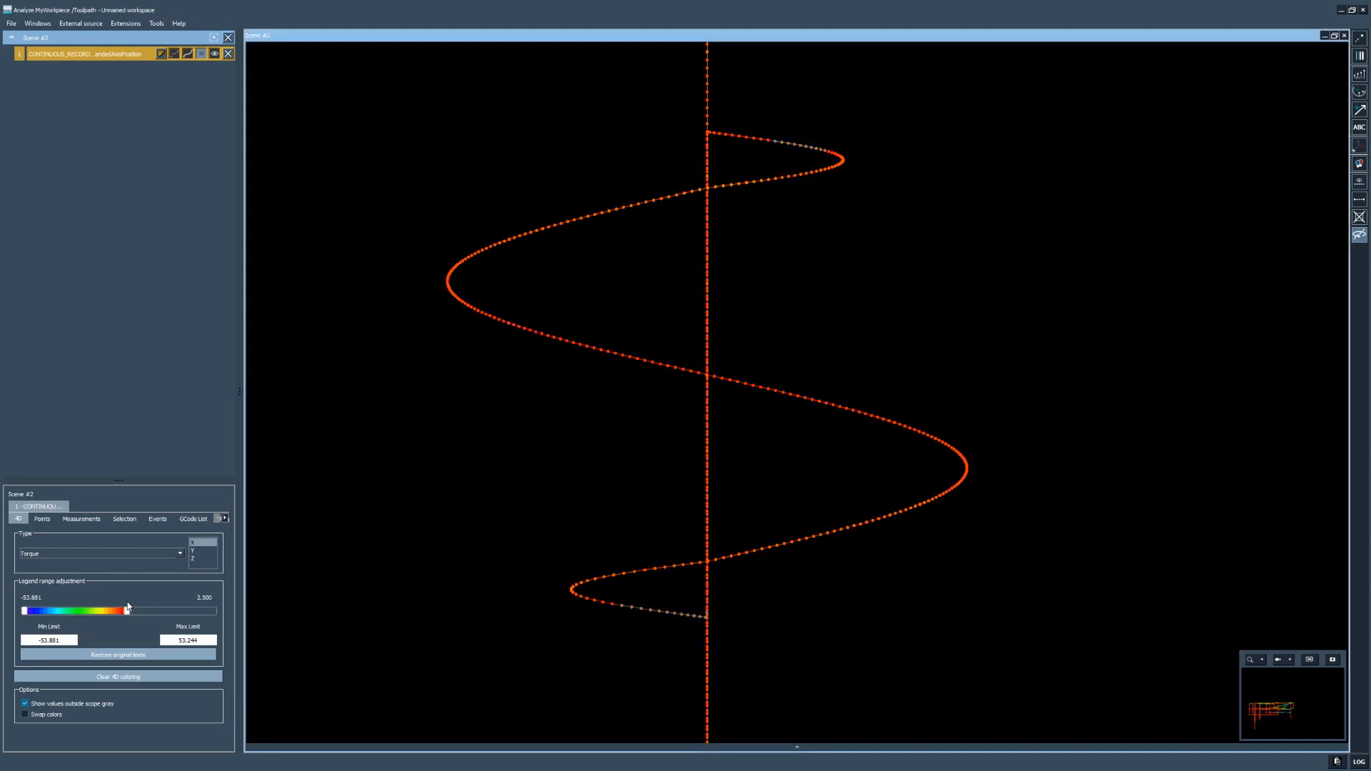
{"action": "left_click_drag", "start_coordinate": [25, 611], "coordinate": [112, 618]}
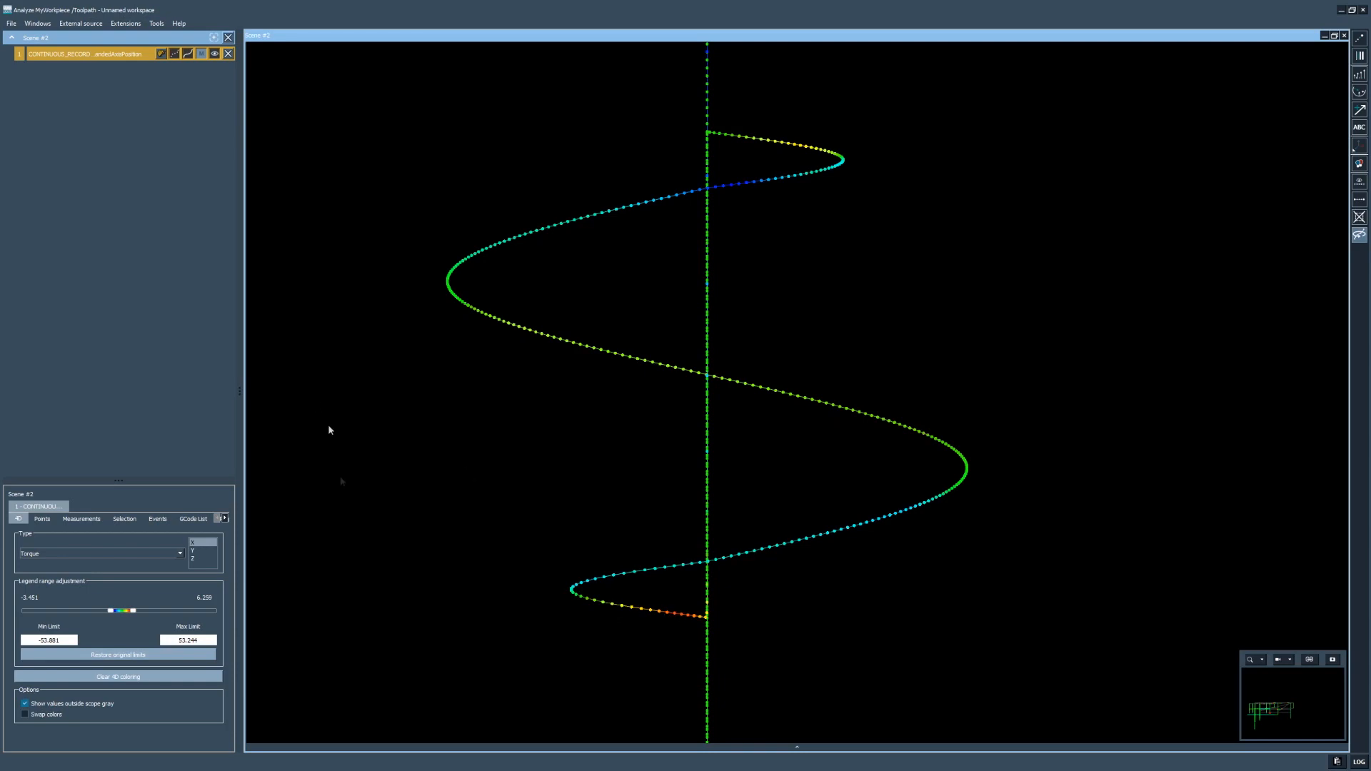
Step: Clear the 4D coloring and restore the original legend limits of the X torque component
{"action": "left_click", "coordinate": [119, 679]}
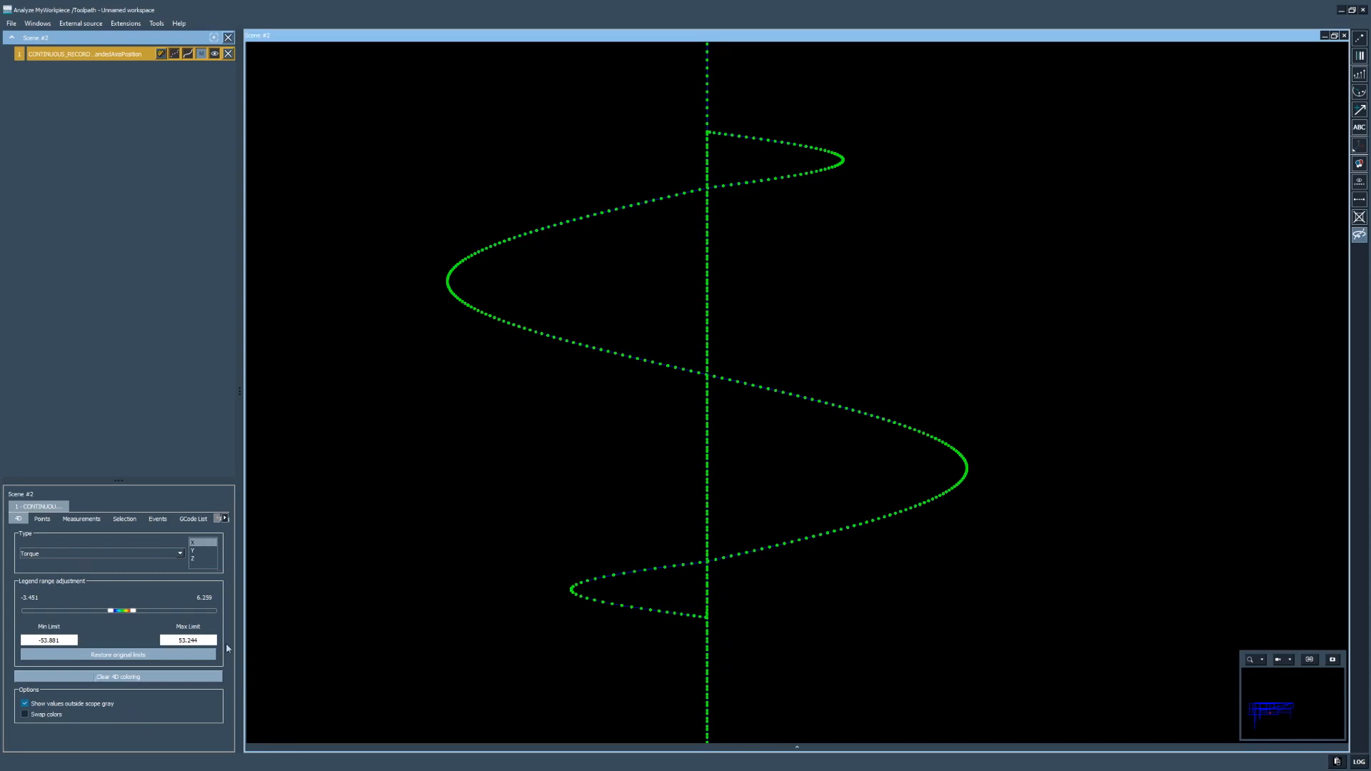
{"action": "left_click", "coordinate": [114, 655]}
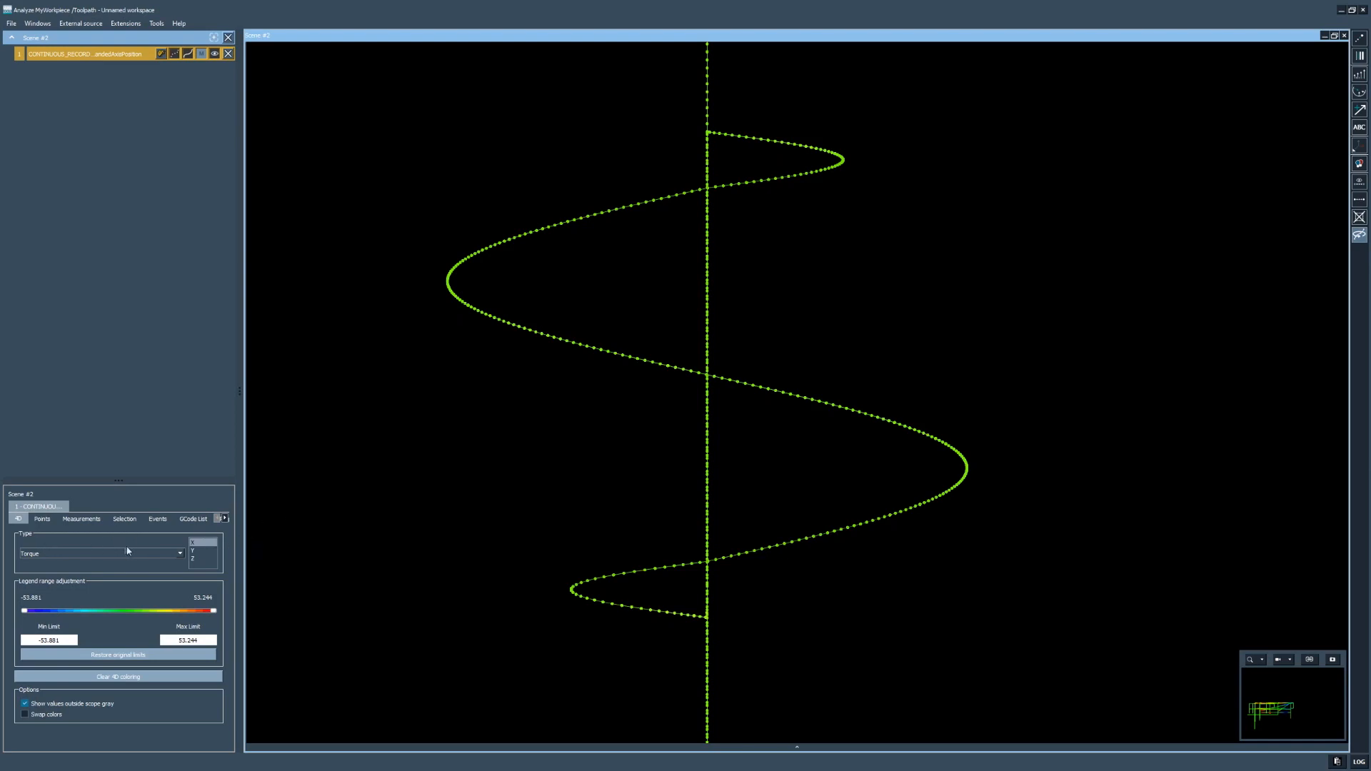
{"action": "left_click", "coordinate": [63, 554]}
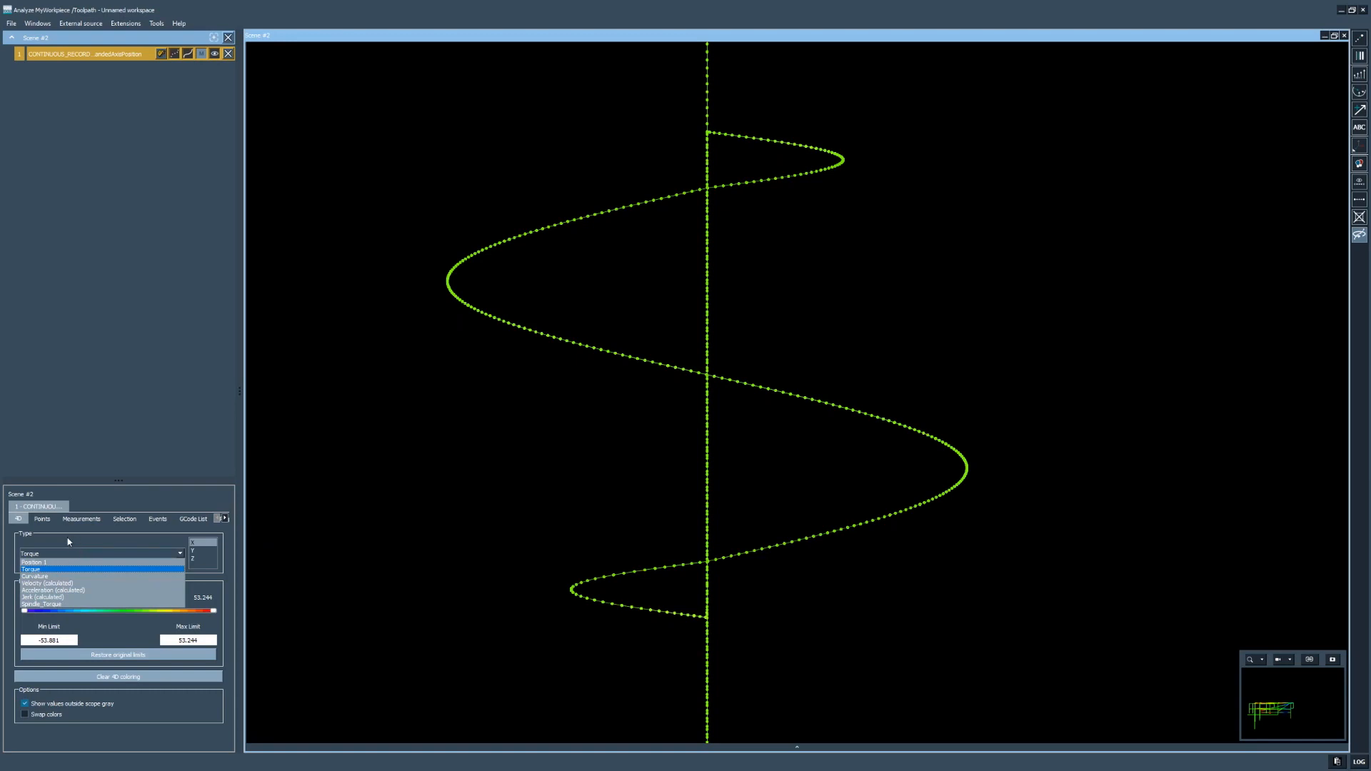
{"action": "left_click", "coordinate": [66, 544]}
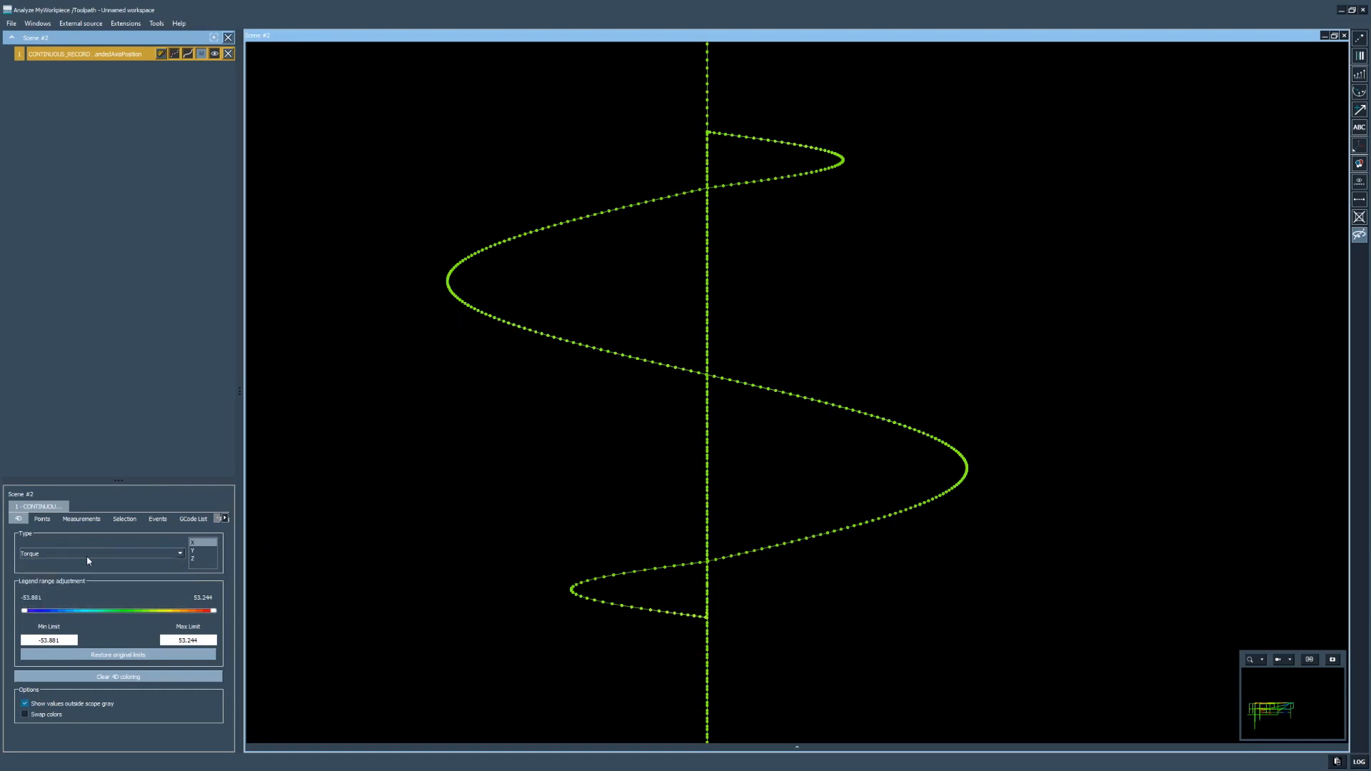
Step: Show the whole toolpath from a tilted angle, clear its 4D coloring and reduce the point size
{"action": "scroll", "coordinate": [670, 513], "scroll_direction": "down", "scroll_amount": 20}
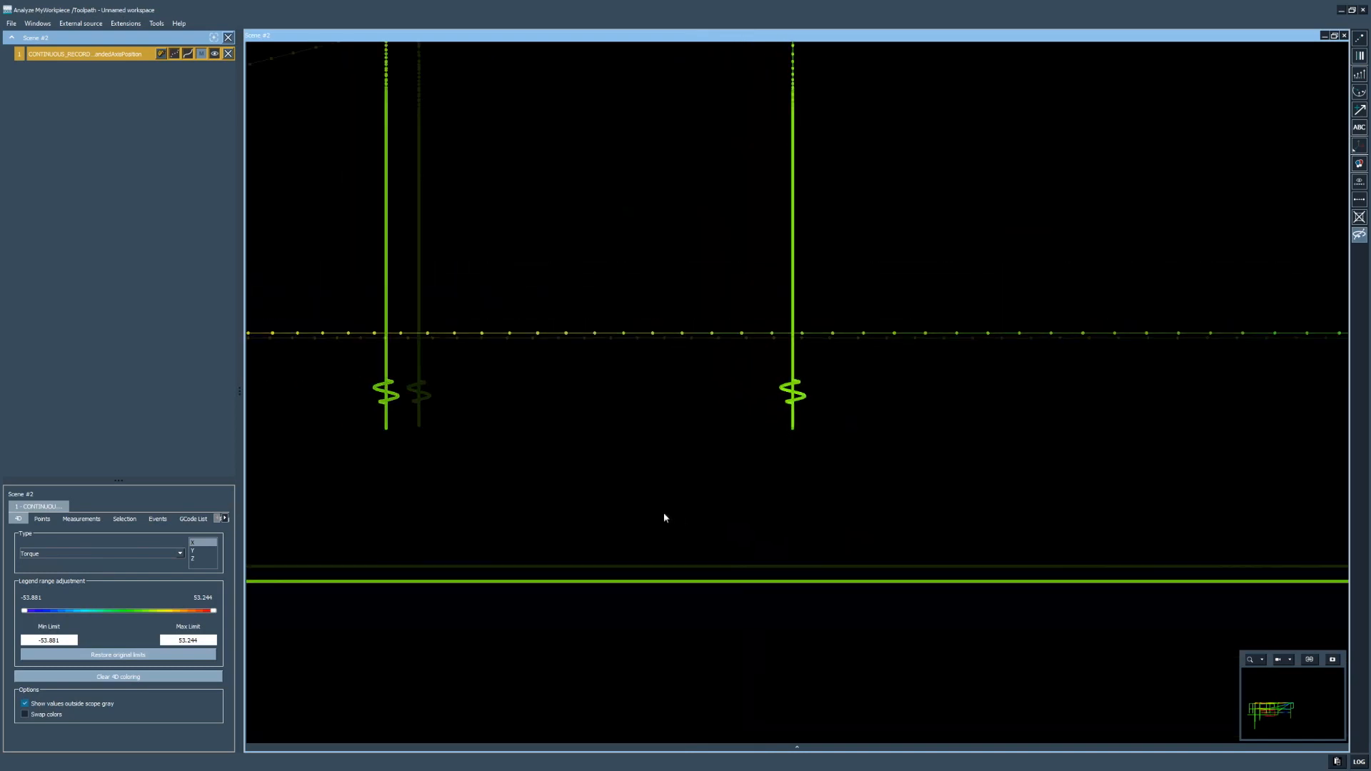
{"action": "scroll", "coordinate": [665, 515], "scroll_direction": "down", "scroll_amount": 5}
{"action": "left_click_drag", "start_coordinate": [732, 406], "coordinate": [736, 449]}
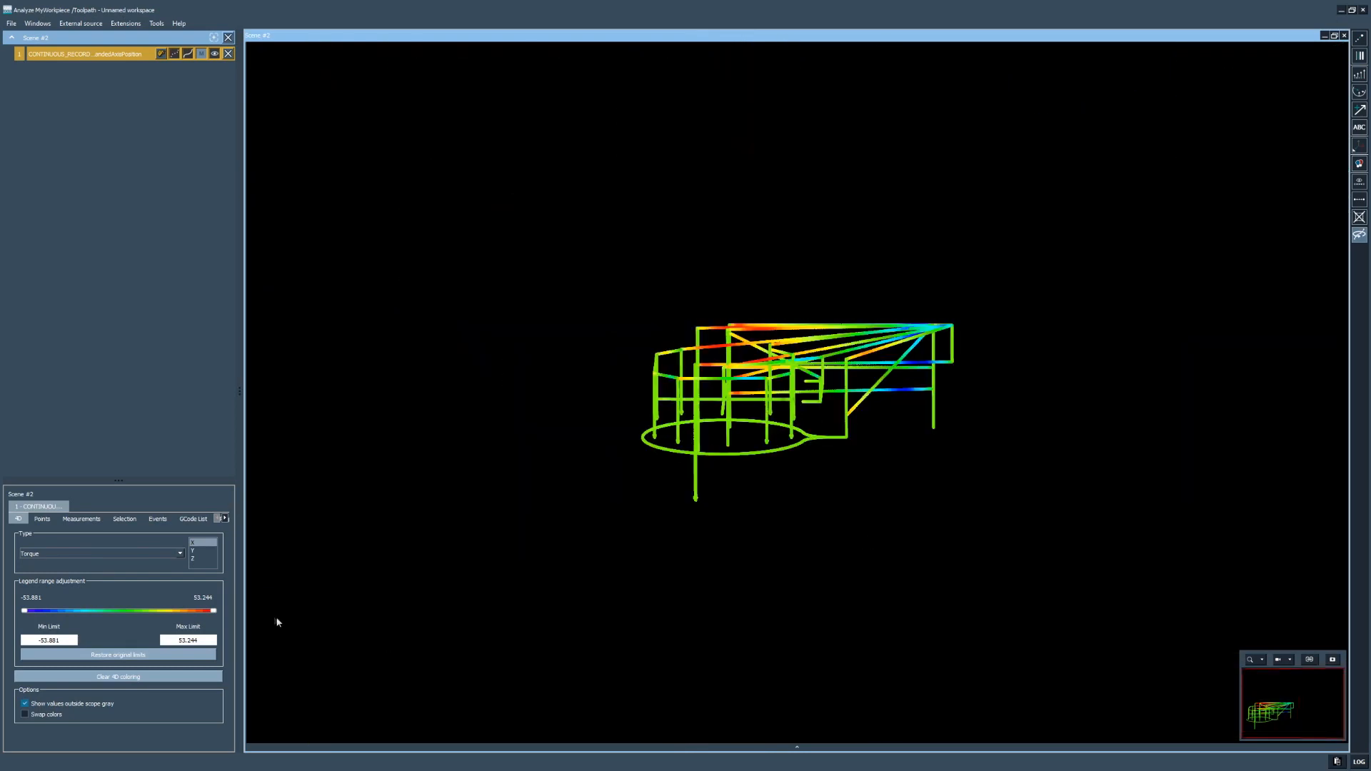
{"action": "left_click", "coordinate": [100, 678]}
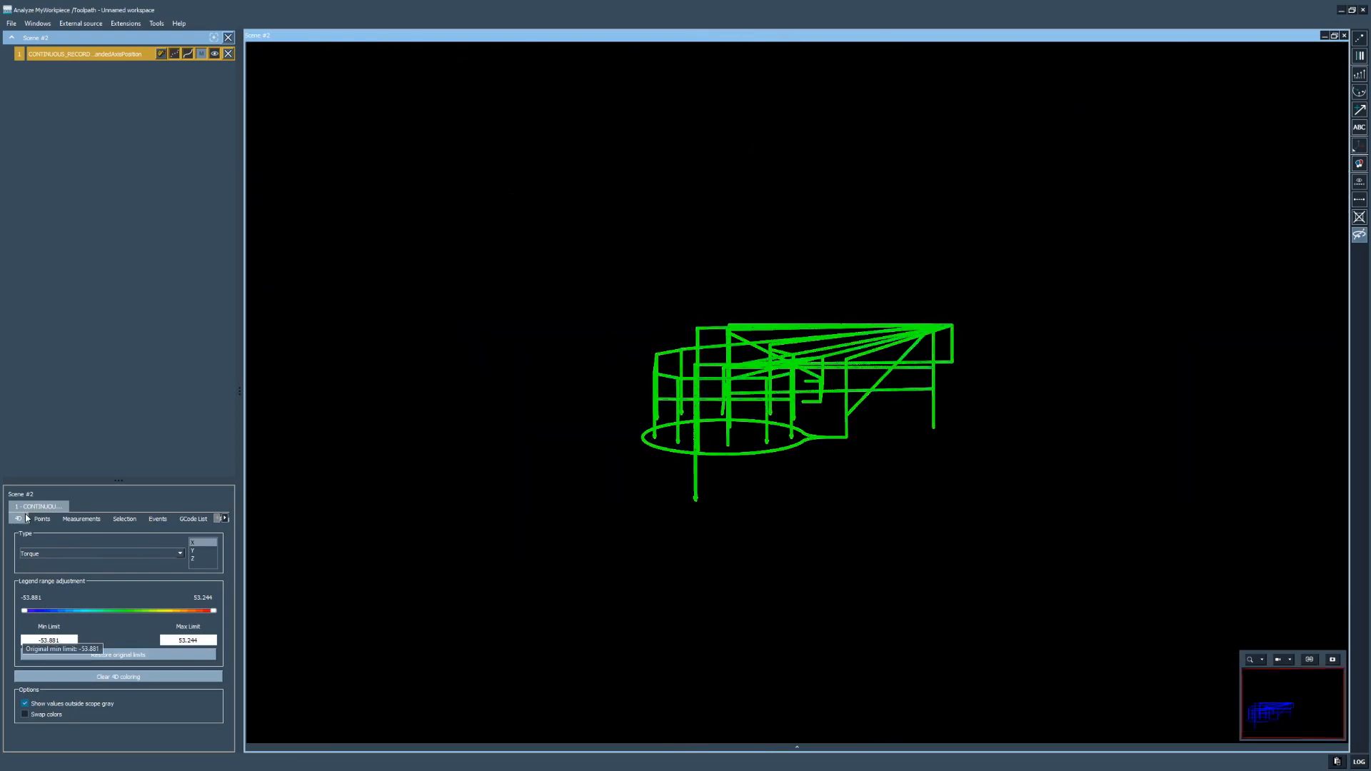
{"action": "left_click", "coordinate": [1359, 41]}
{"action": "left_click", "coordinate": [1359, 41]}
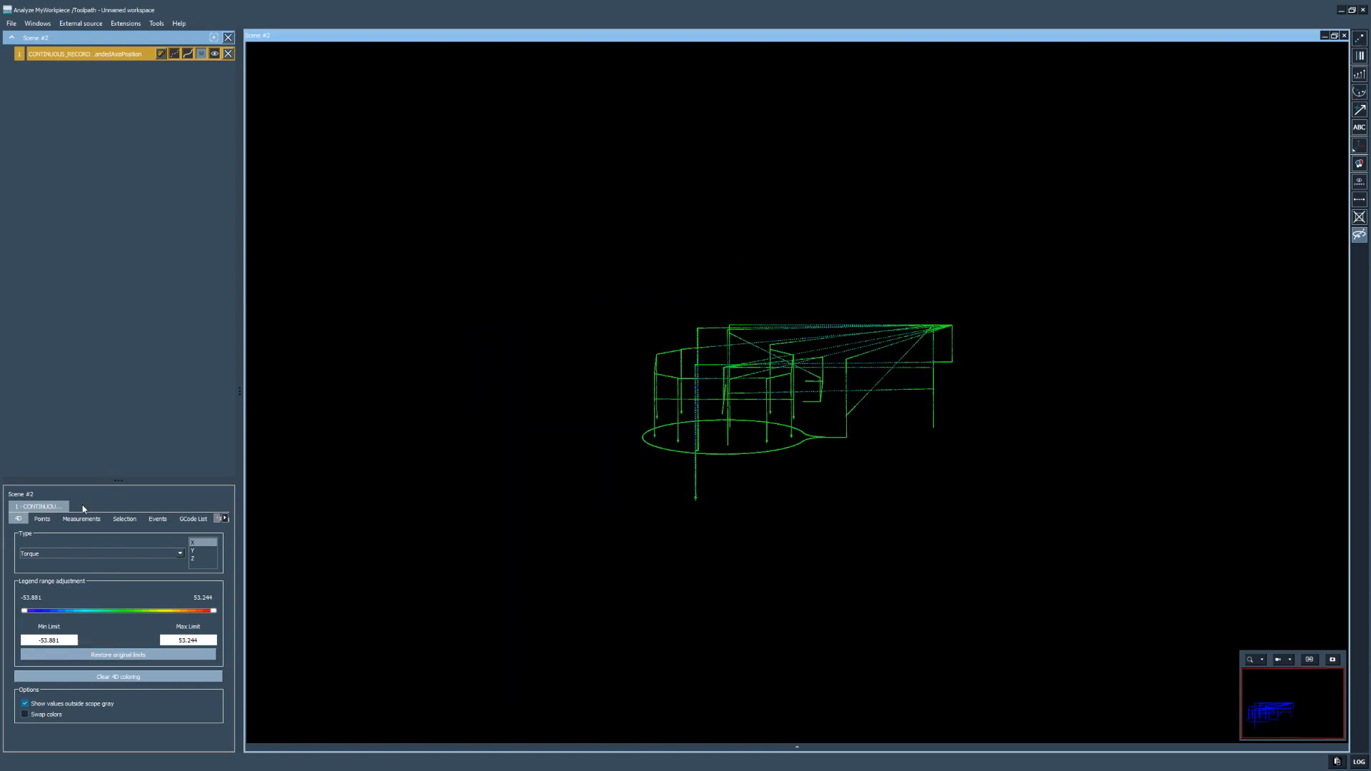
Step: Show the recorded point data in the extended view and widen the table to include the velocity, acceleration and jerk columns
{"action": "left_click", "coordinate": [43, 519]}
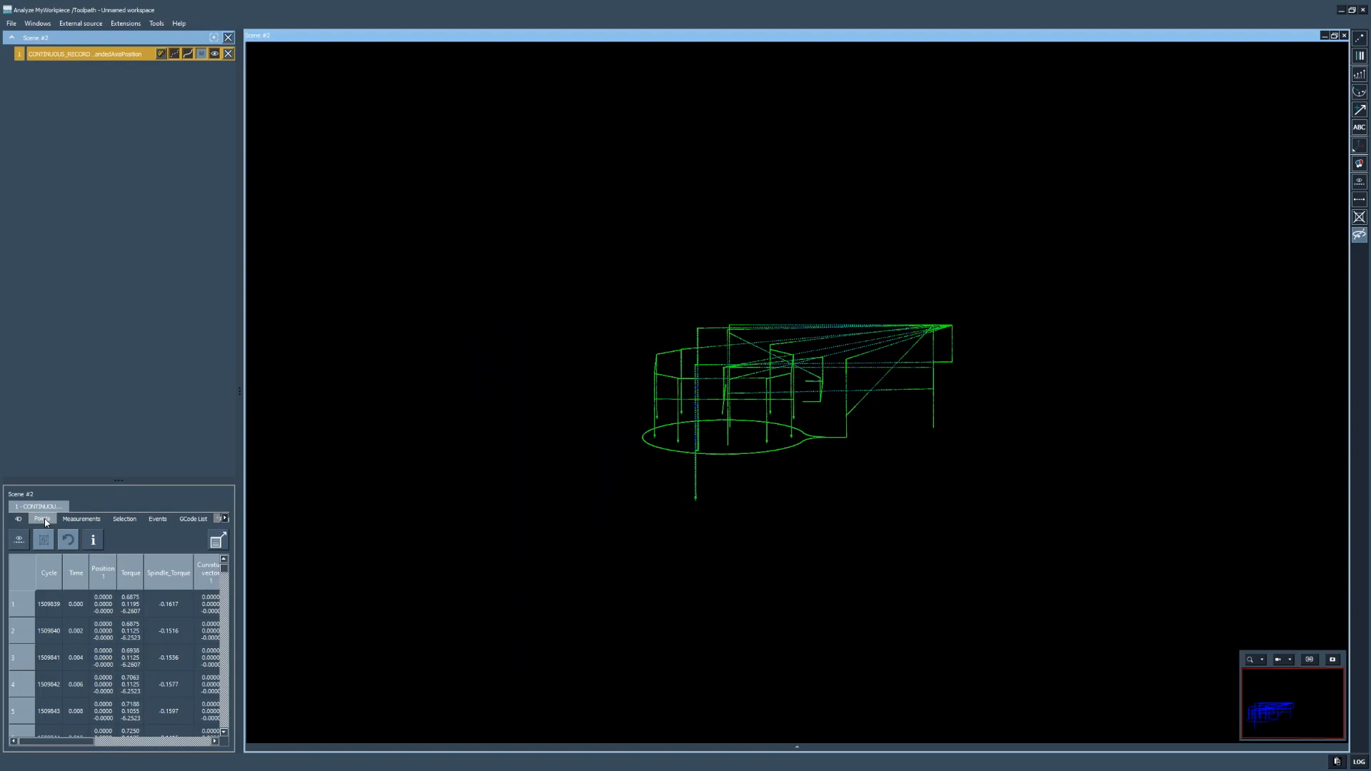
{"action": "left_click", "coordinate": [218, 541]}
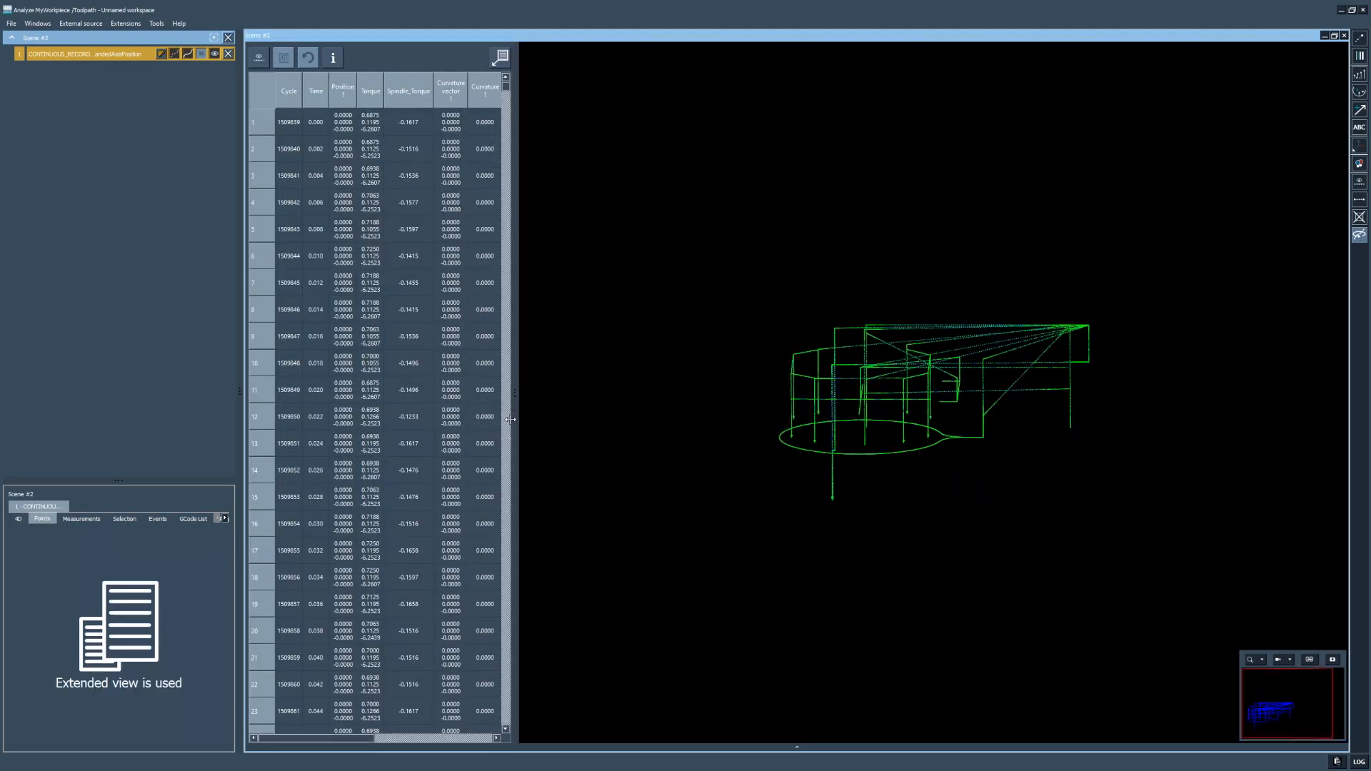
{"action": "left_click", "coordinate": [500, 58]}
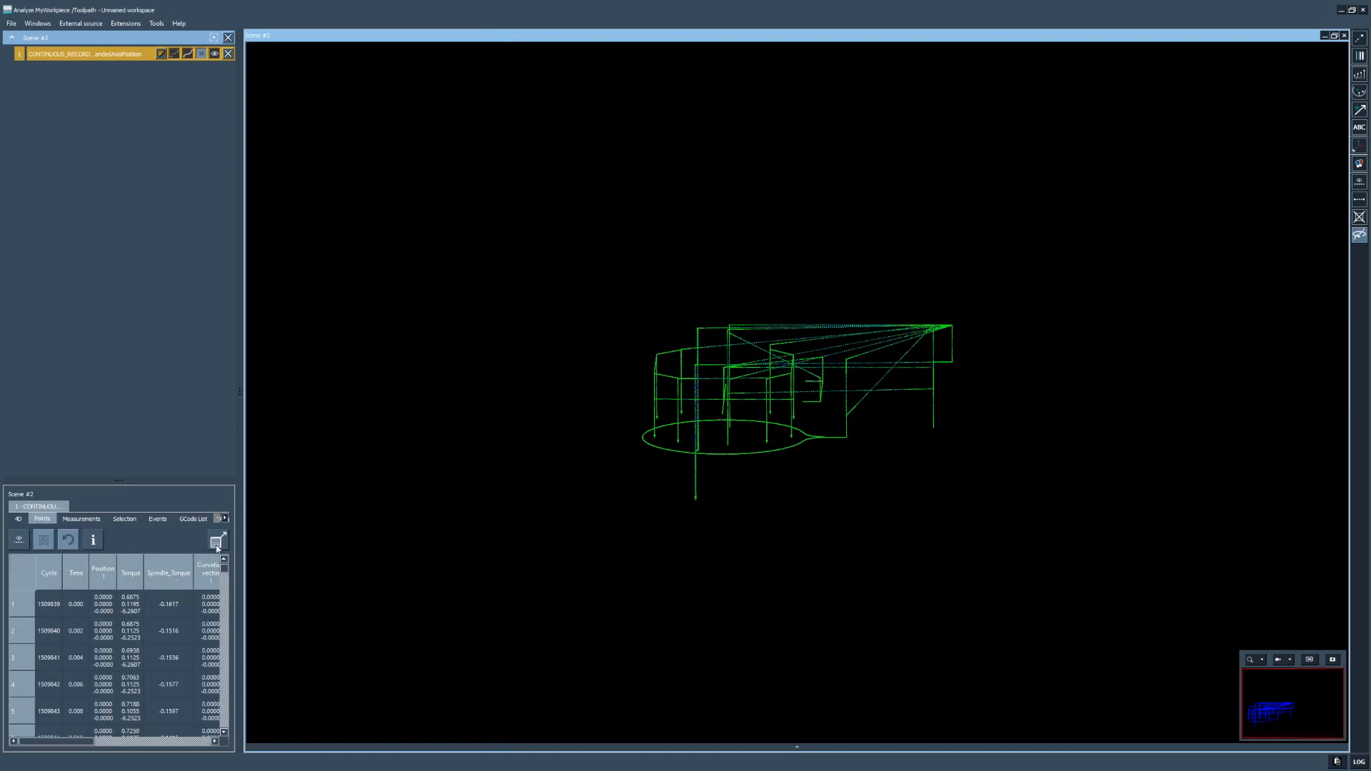
{"action": "left_click", "coordinate": [216, 542]}
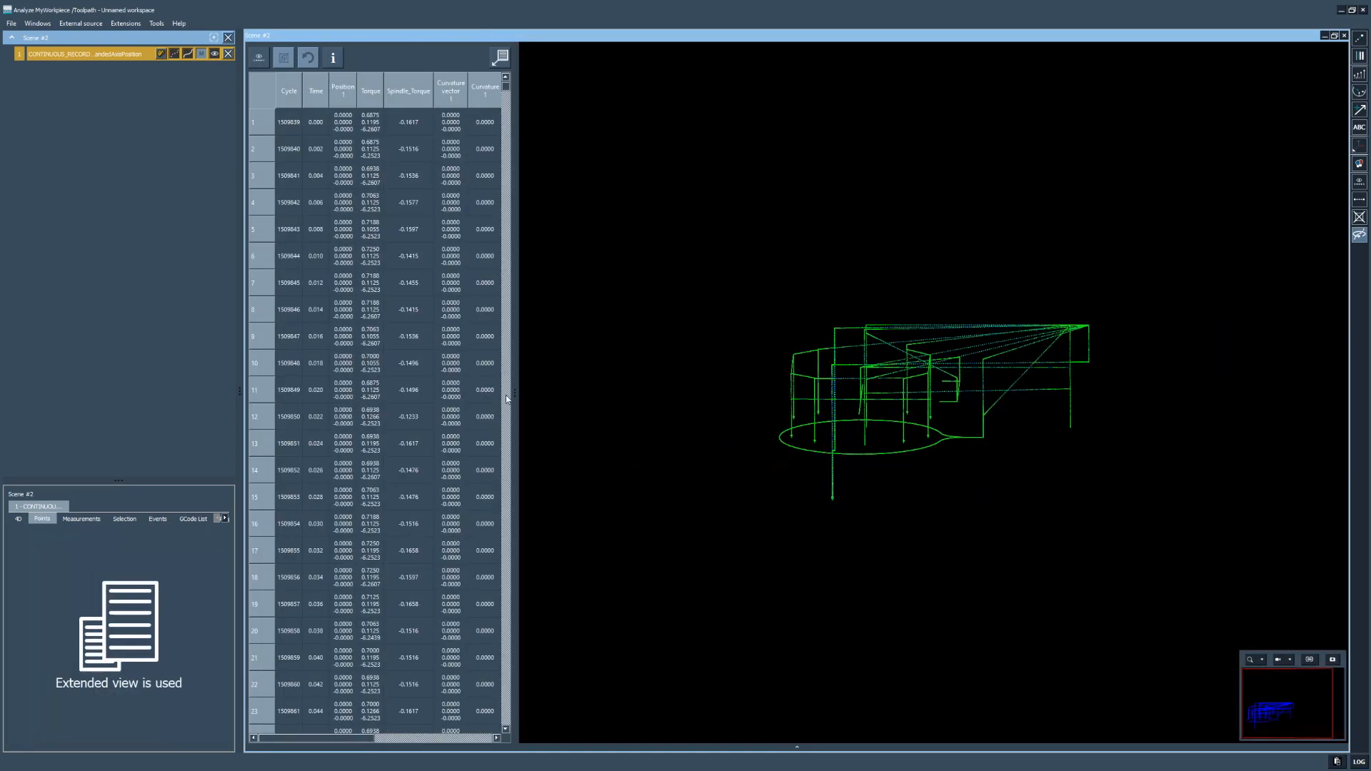
{"action": "left_click_drag", "start_coordinate": [513, 395], "coordinate": [651, 386]}
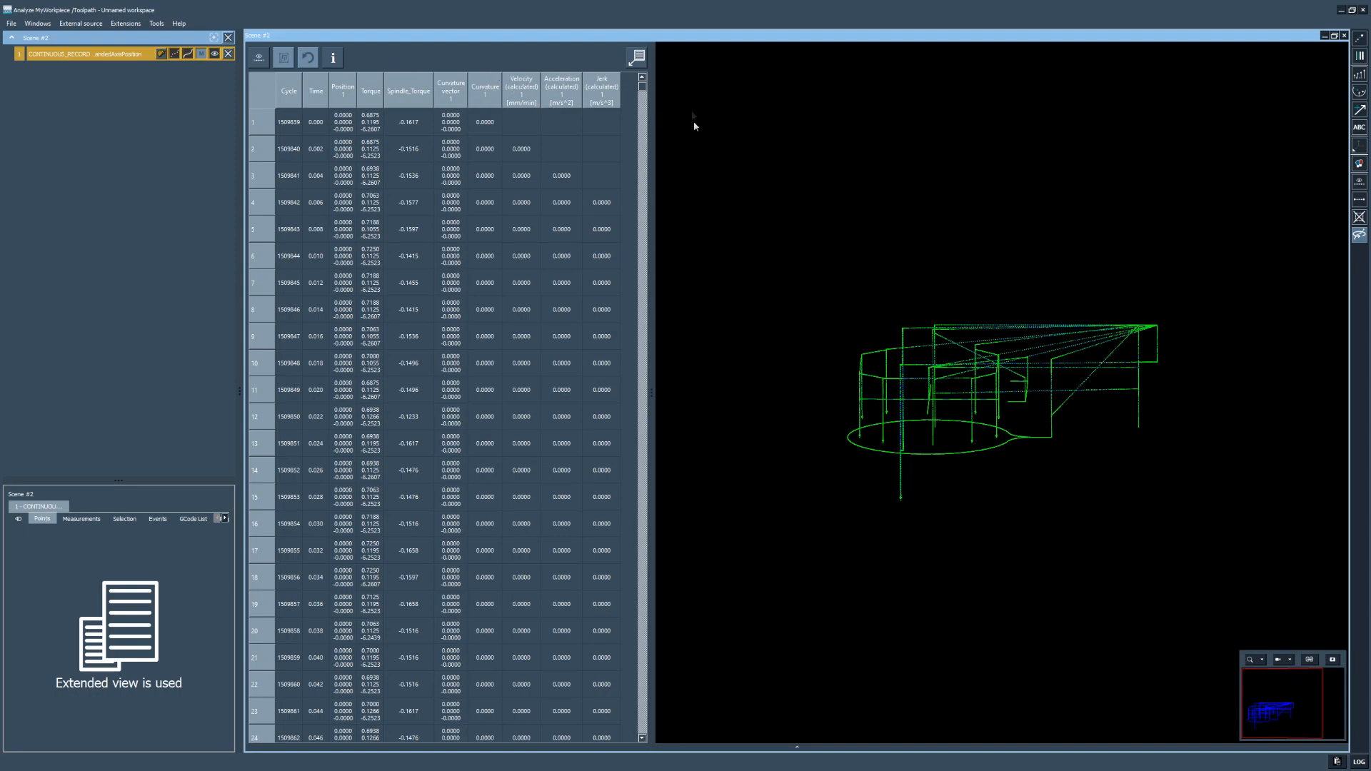
Step: Browse the recorded points table, comparing position, torque and calculated velocity across distant rows
{"action": "left_click_drag", "start_coordinate": [641, 82], "coordinate": [642, 523]}
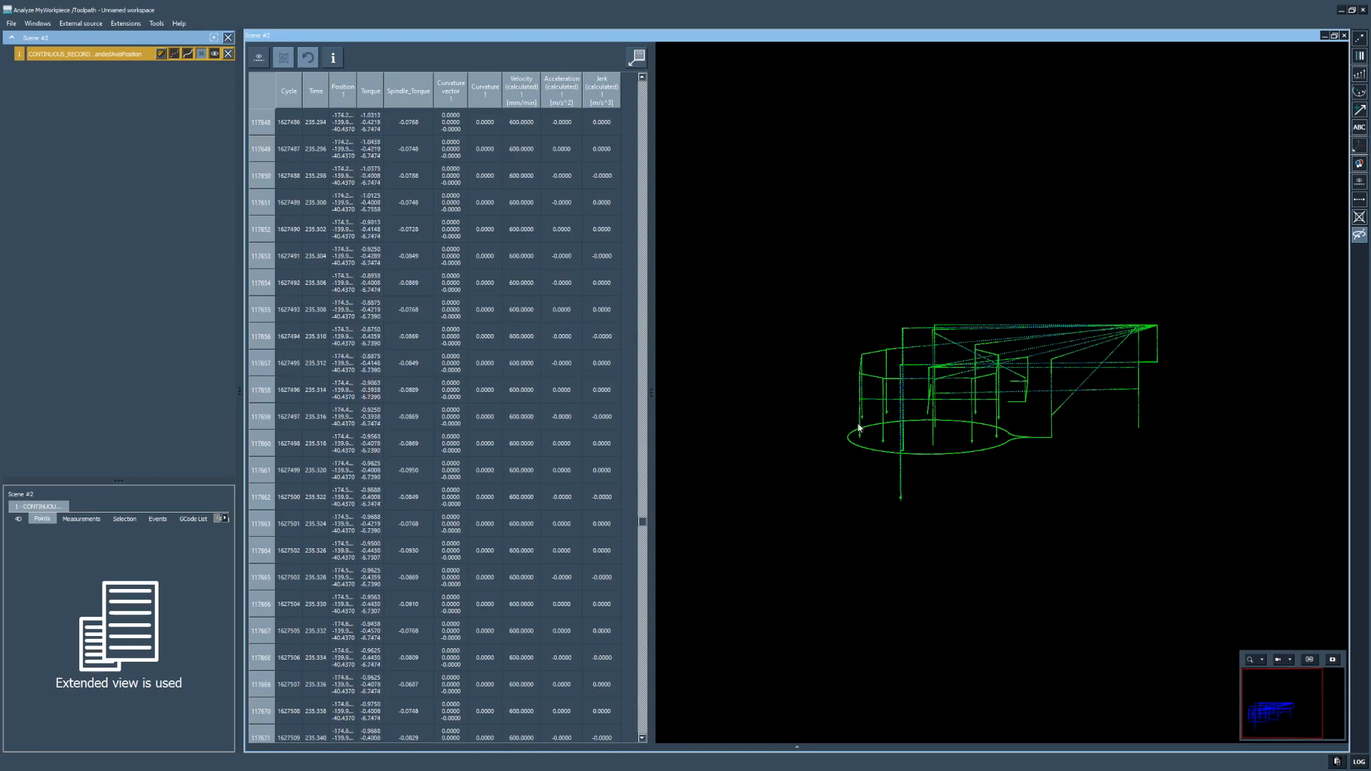
{"action": "scroll", "coordinate": [562, 468], "scroll_direction": "up", "scroll_amount": 20}
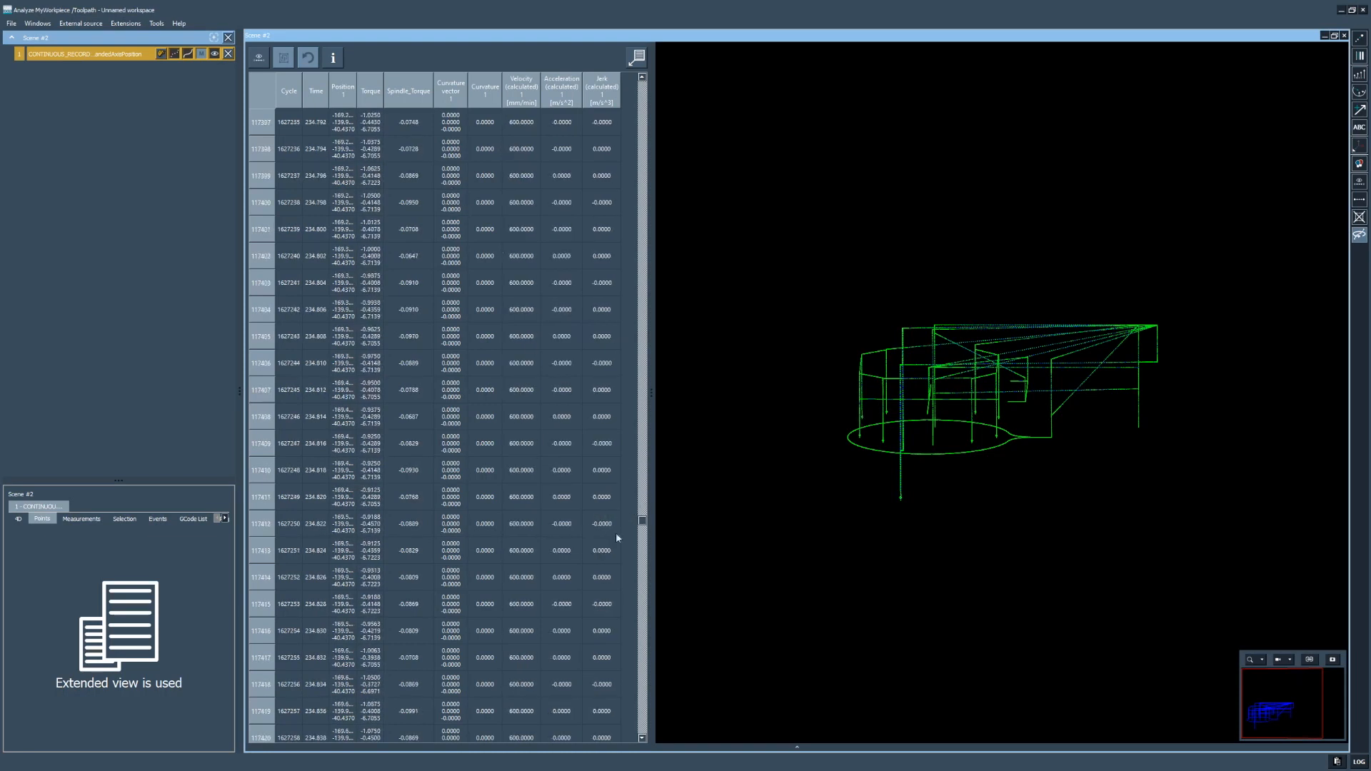
{"action": "left_click_drag", "start_coordinate": [641, 520], "coordinate": [645, 509]}
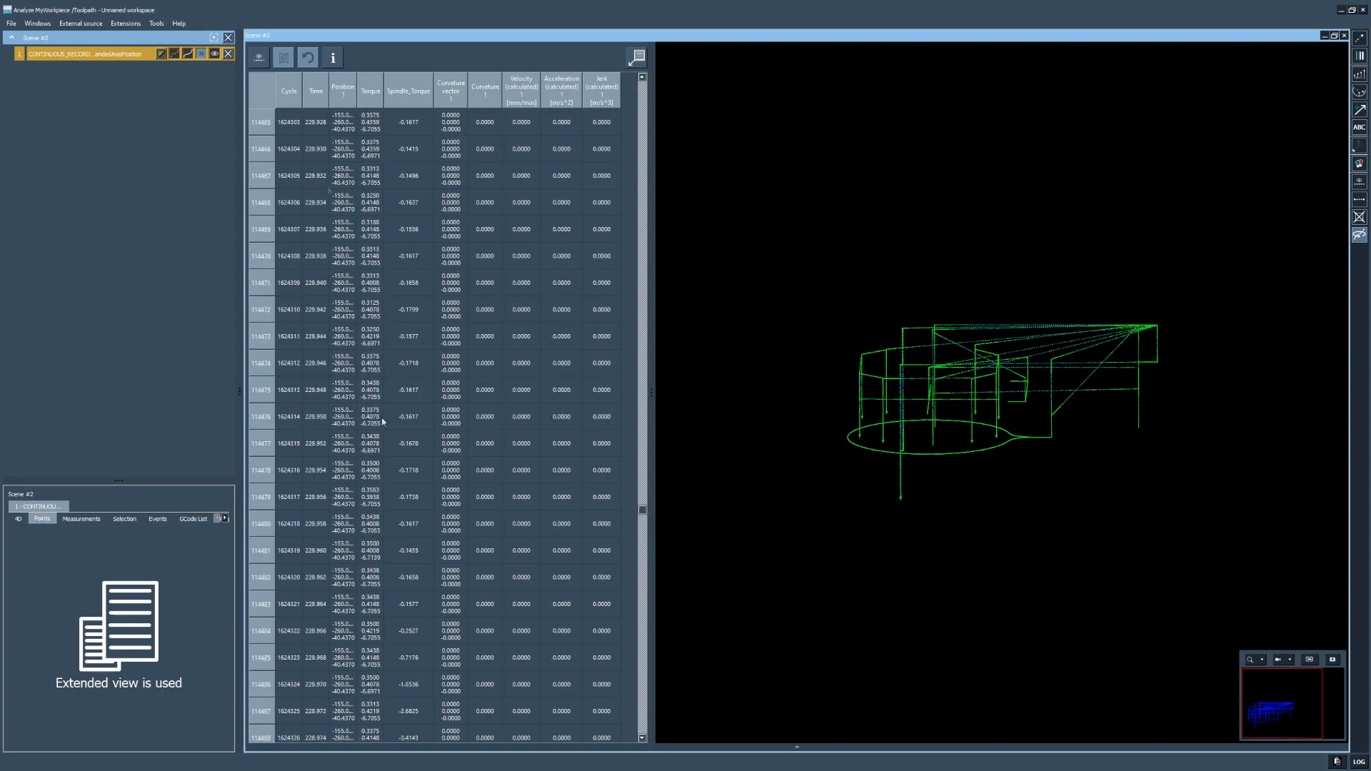
{"action": "scroll", "coordinate": [386, 483], "scroll_direction": "down", "scroll_amount": 20}
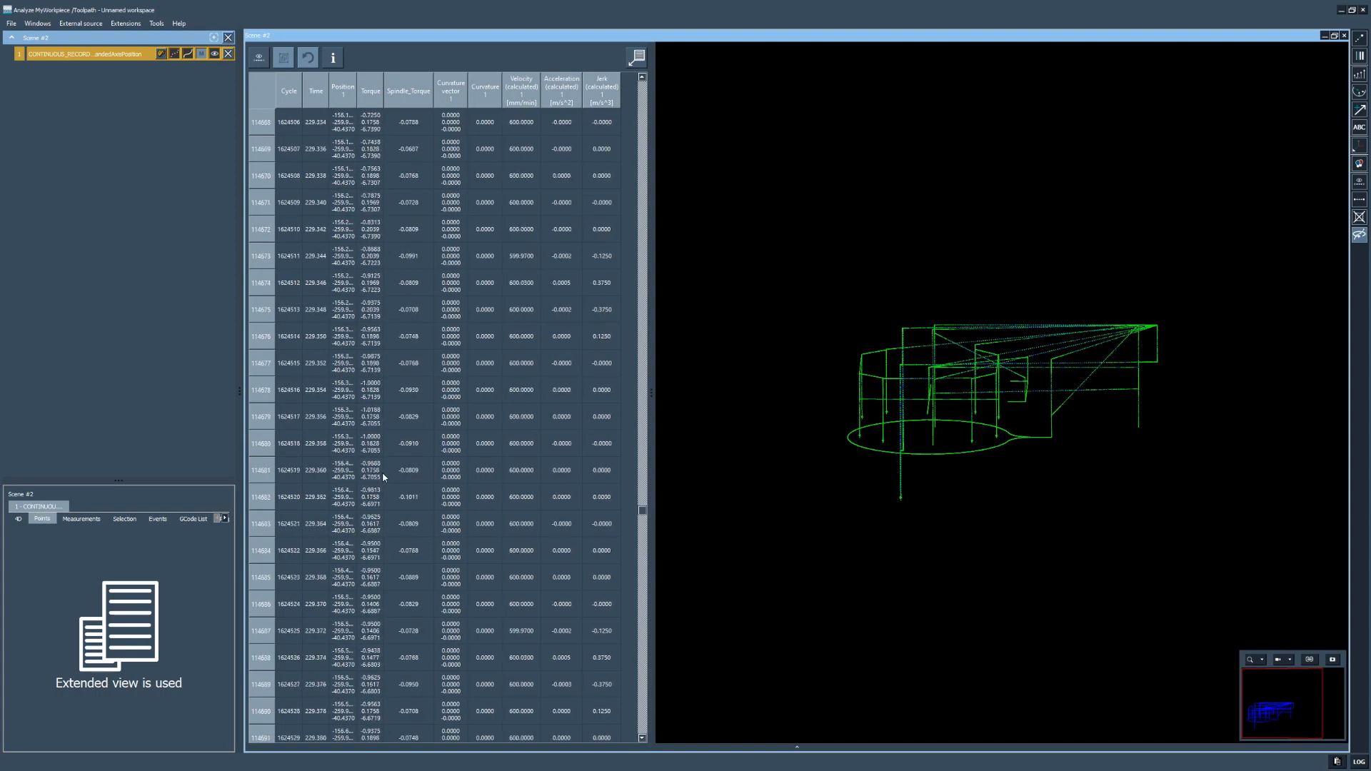
{"action": "scroll", "coordinate": [290, 340], "scroll_direction": "up", "scroll_amount": 5}
Step: Select the small spiral at the lower end of a vertical toolpath line and list only its points
{"action": "scroll", "coordinate": [1011, 435], "scroll_direction": "up", "scroll_amount": 5}
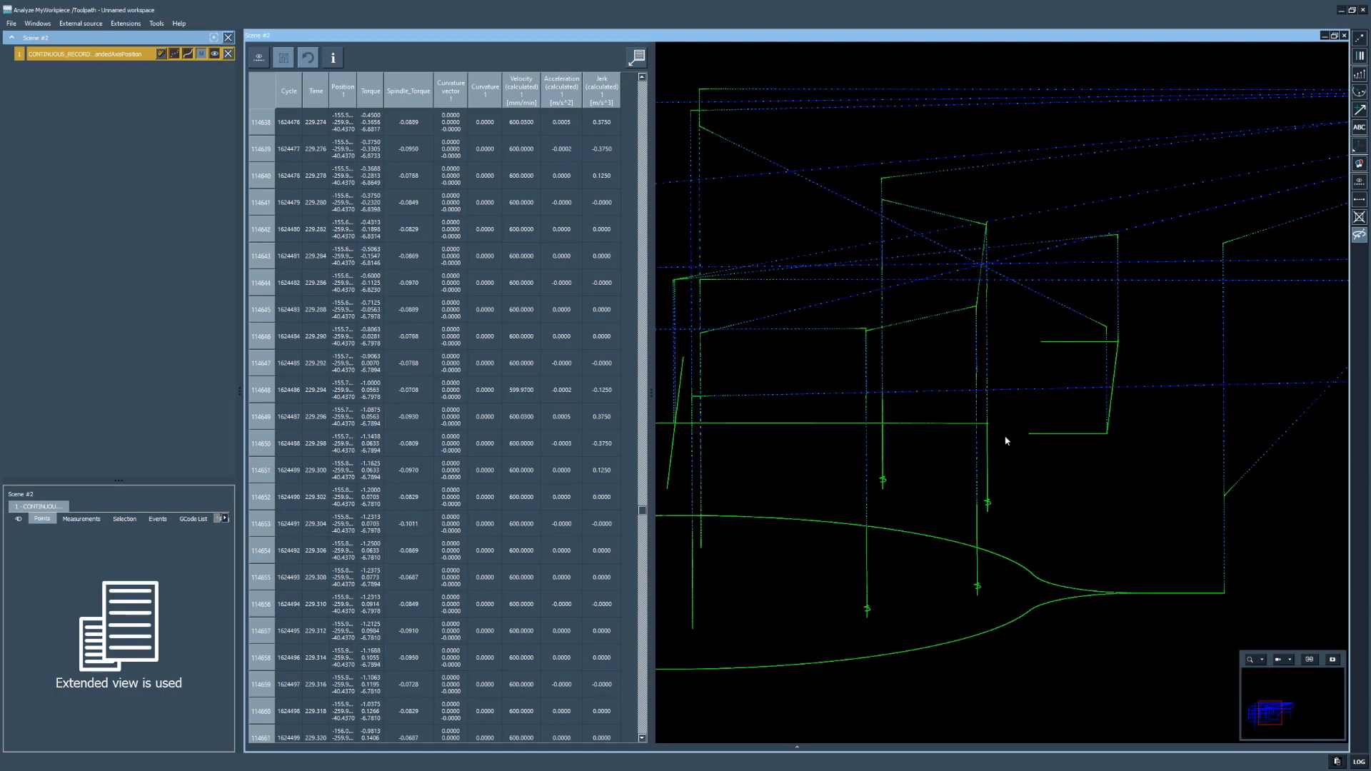
{"action": "scroll", "coordinate": [930, 502], "scroll_direction": "up", "scroll_amount": 10}
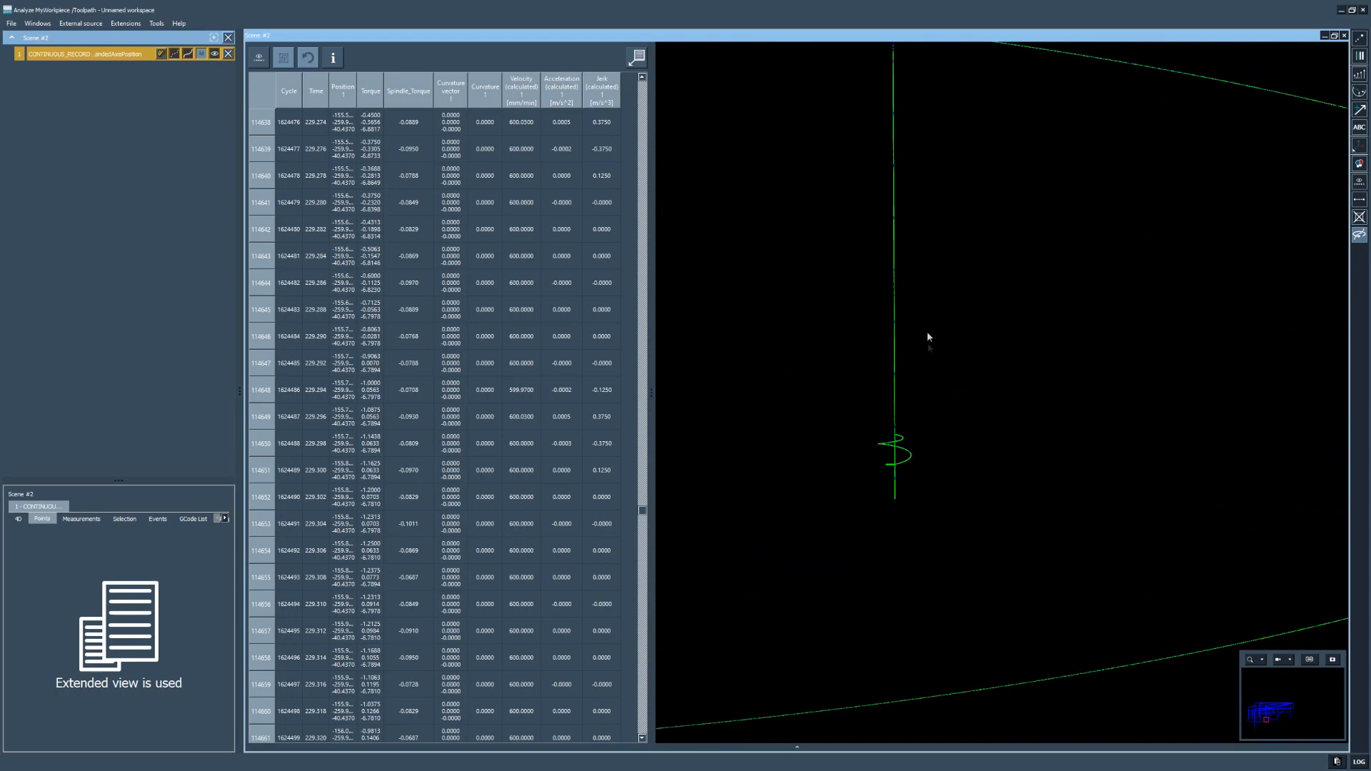
{"action": "left_click_drag", "start_coordinate": [842, 407], "coordinate": [956, 543]}
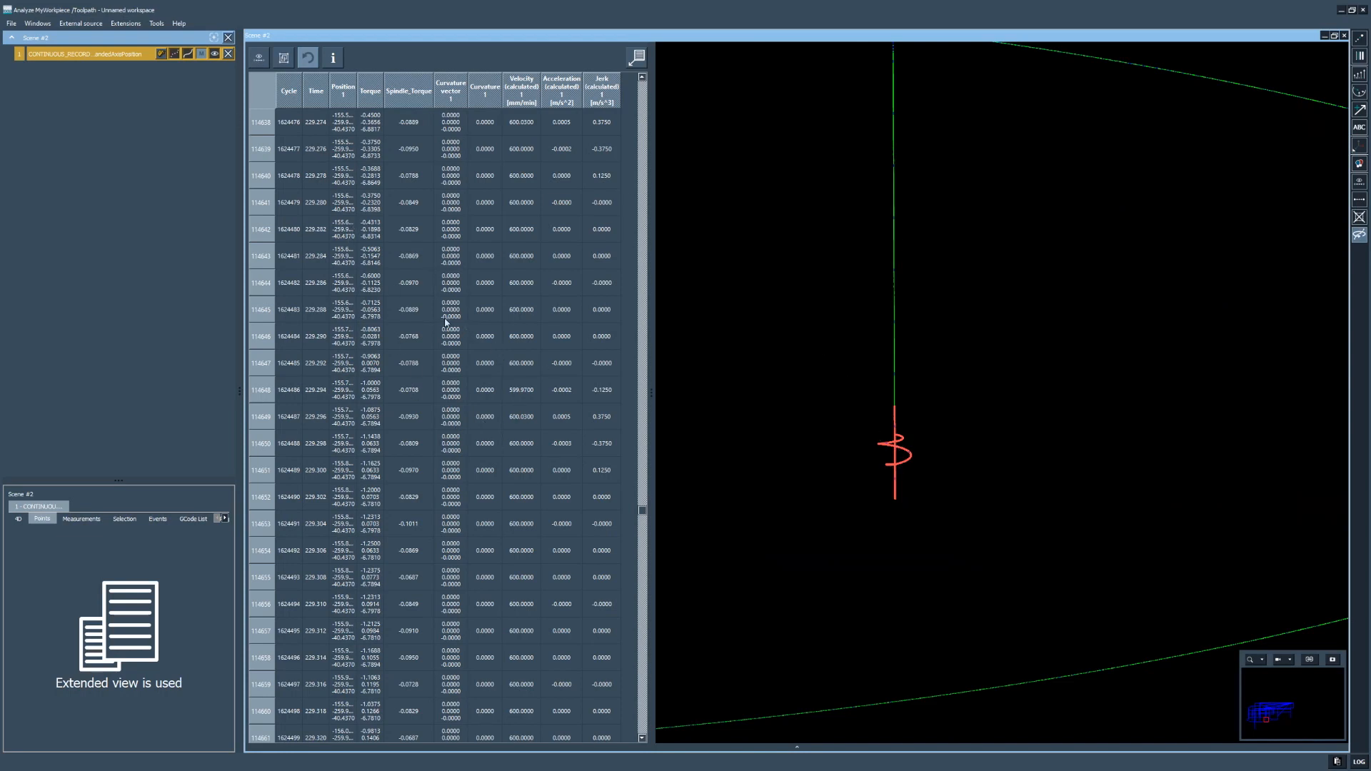
{"action": "left_click", "coordinate": [258, 62]}
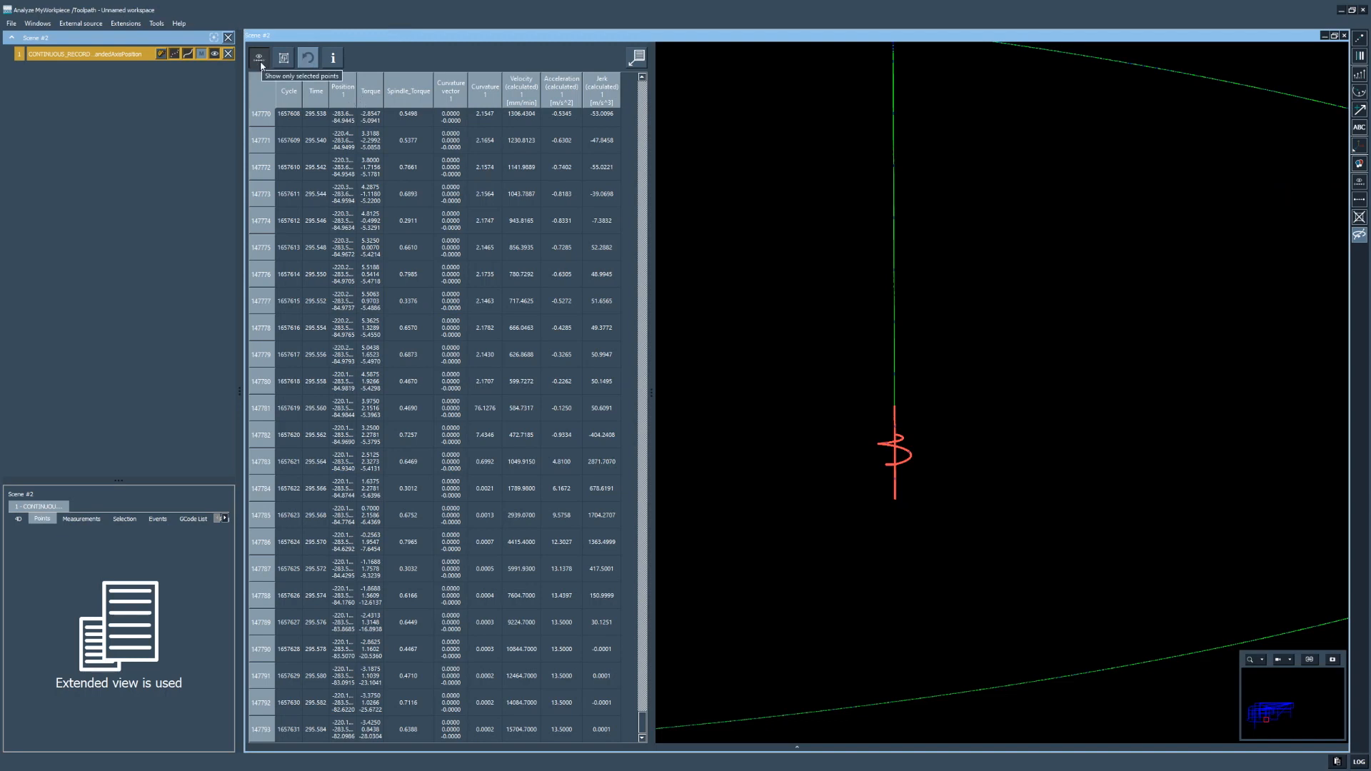
Step: Review the spiral's listed points from the first row to the last and back
{"action": "left_click_drag", "start_coordinate": [642, 726], "coordinate": [638, 78]}
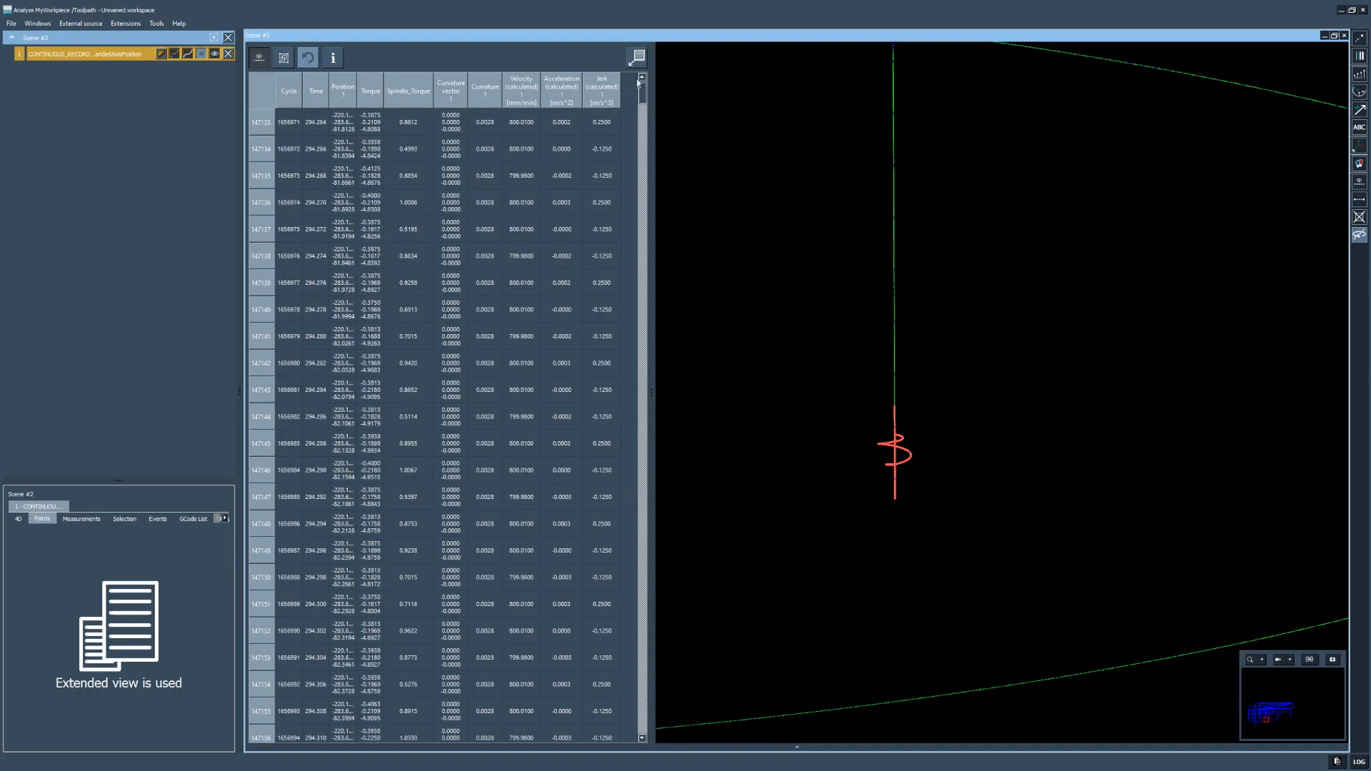
{"action": "left_click_drag", "start_coordinate": [642, 94], "coordinate": [642, 738]}
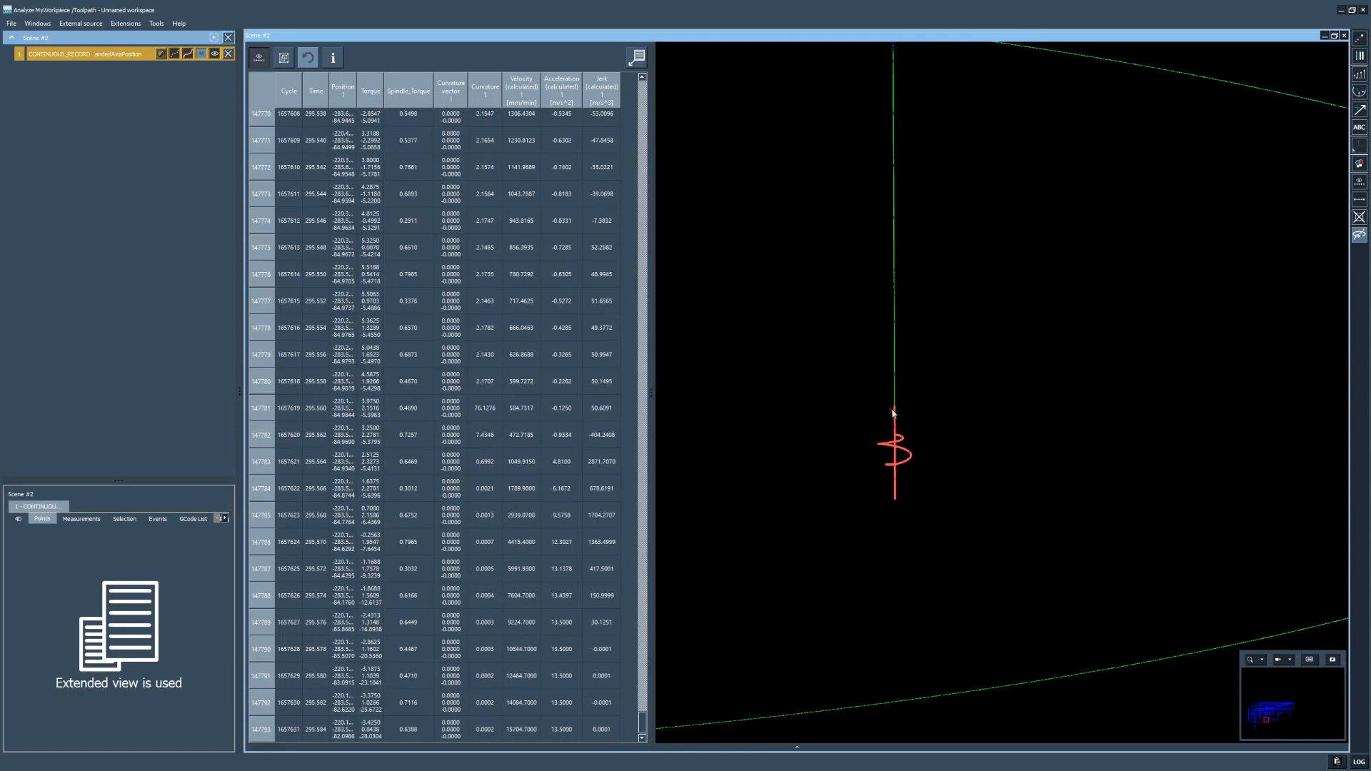
{"action": "left_click_drag", "start_coordinate": [642, 721], "coordinate": [667, 92]}
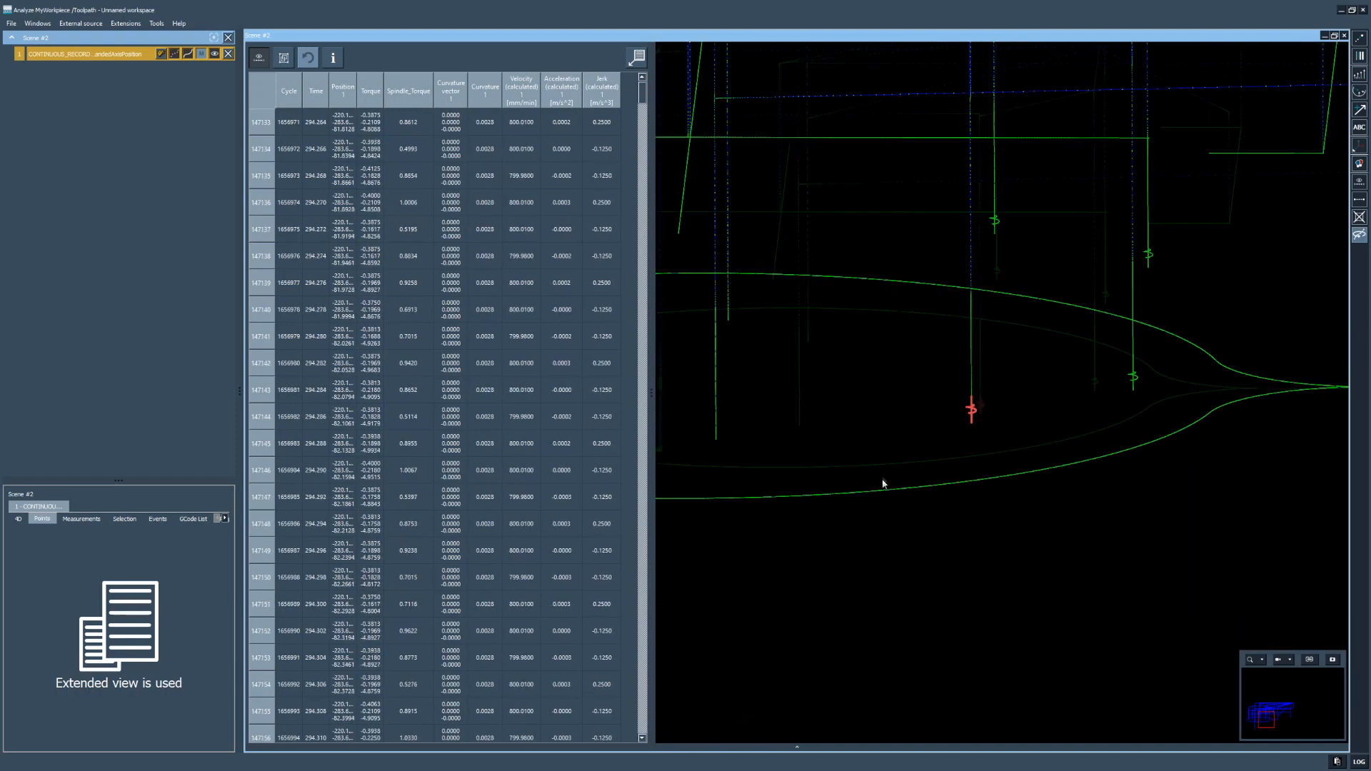
Step: Clear the spiral selection and list all recorded points again
{"action": "scroll", "coordinate": [882, 479], "scroll_direction": "down", "scroll_amount": 4}
{"action": "left_click", "coordinate": [883, 479]}
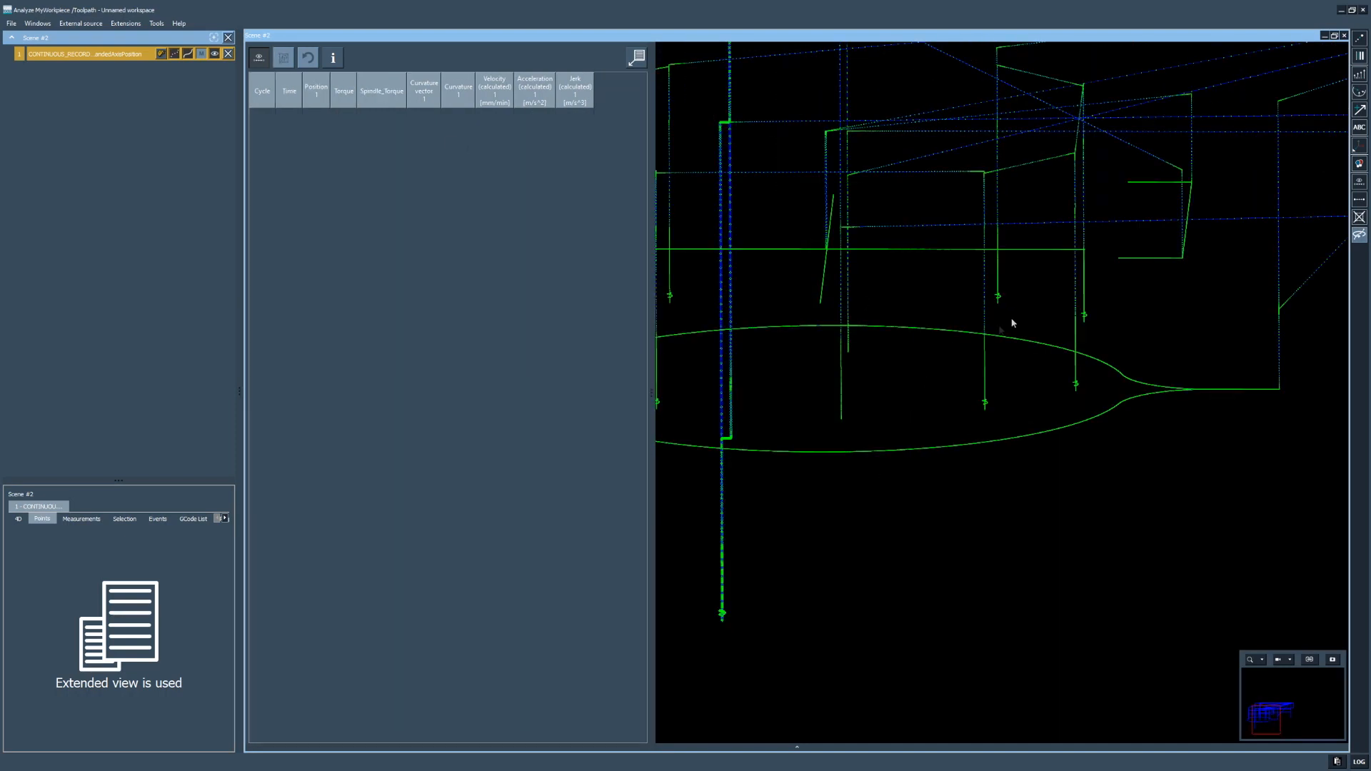
{"action": "scroll", "coordinate": [910, 306], "scroll_direction": "up", "scroll_amount": 1}
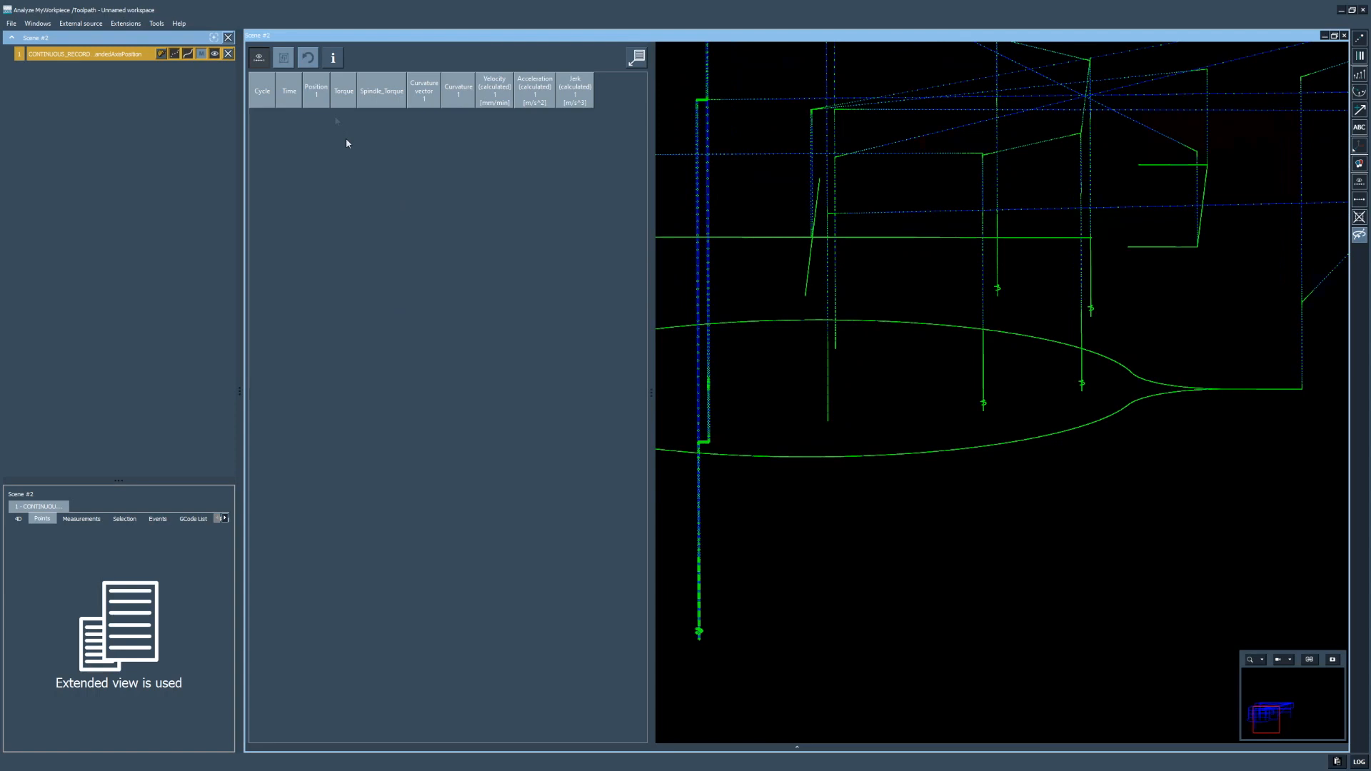
{"action": "left_click", "coordinate": [259, 59]}
Step: Select a short stretch of the large loop's lower curve near its lead-in and list only its points
{"action": "scroll", "coordinate": [945, 332], "scroll_direction": "up", "scroll_amount": 3}
{"action": "middle_click_drag", "start_coordinate": [1184, 361], "coordinate": [1056, 362]}
{"action": "left_click_drag", "start_coordinate": [1040, 500], "coordinate": [917, 427]}
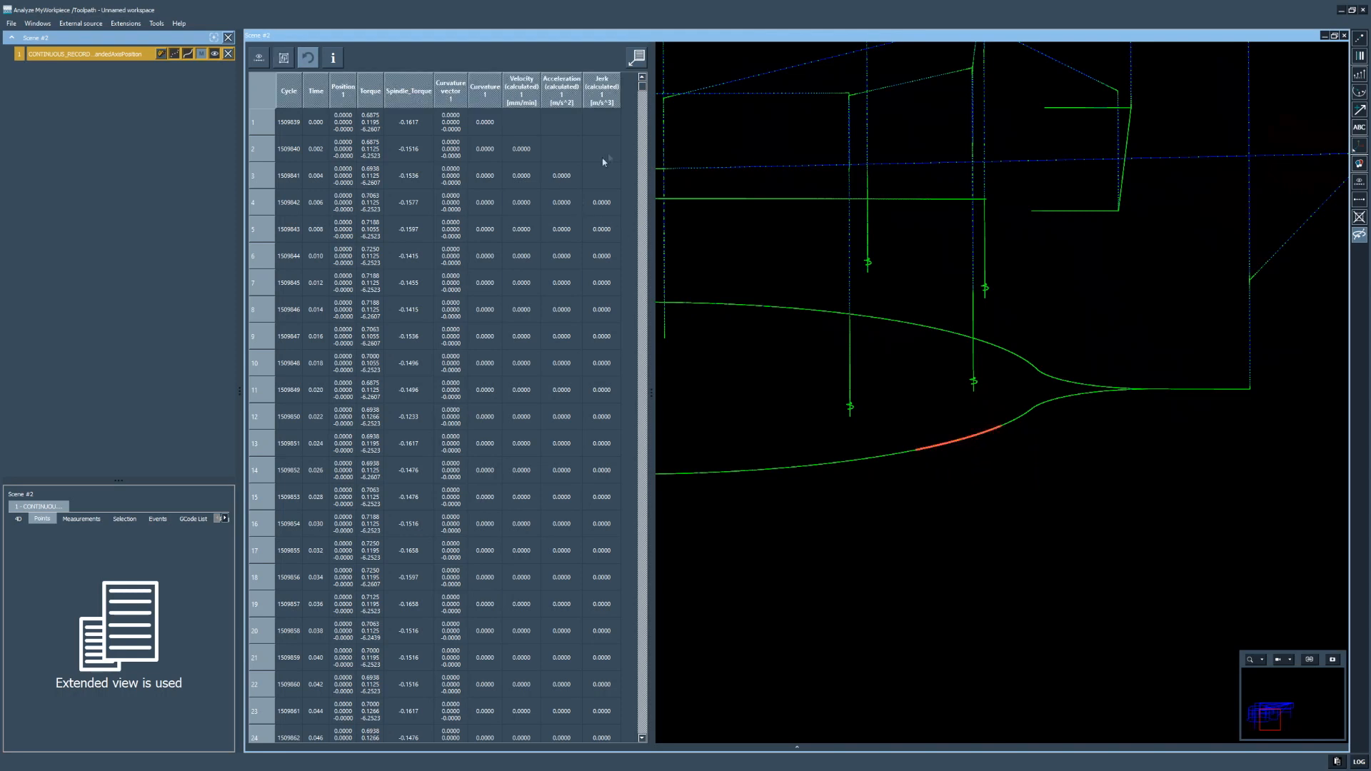
{"action": "left_click", "coordinate": [261, 59]}
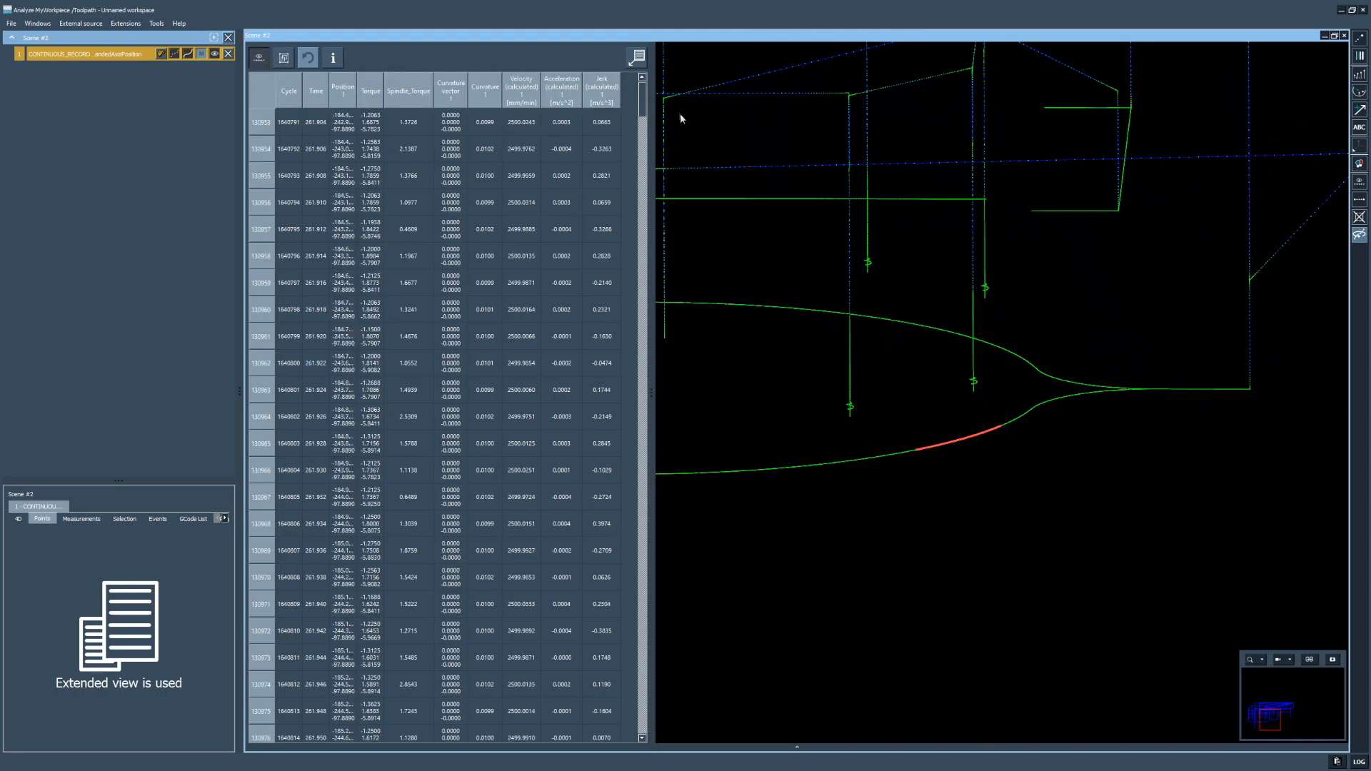
{"action": "mouse_move", "coordinate": [647, 98]}
{"action": "left_mouse_down"}
{"action": "mouse_move", "coordinate": [648, 615]}
{"action": "mouse_move", "coordinate": [646, 100]}
{"action": "left_mouse_up"}
Step: Remove the selected-points filter, clear the curve selection, and select rows 70959 to 70972 in the points table
{"action": "left_click", "coordinate": [258, 58]}
{"action": "left_click", "coordinate": [800, 377]}
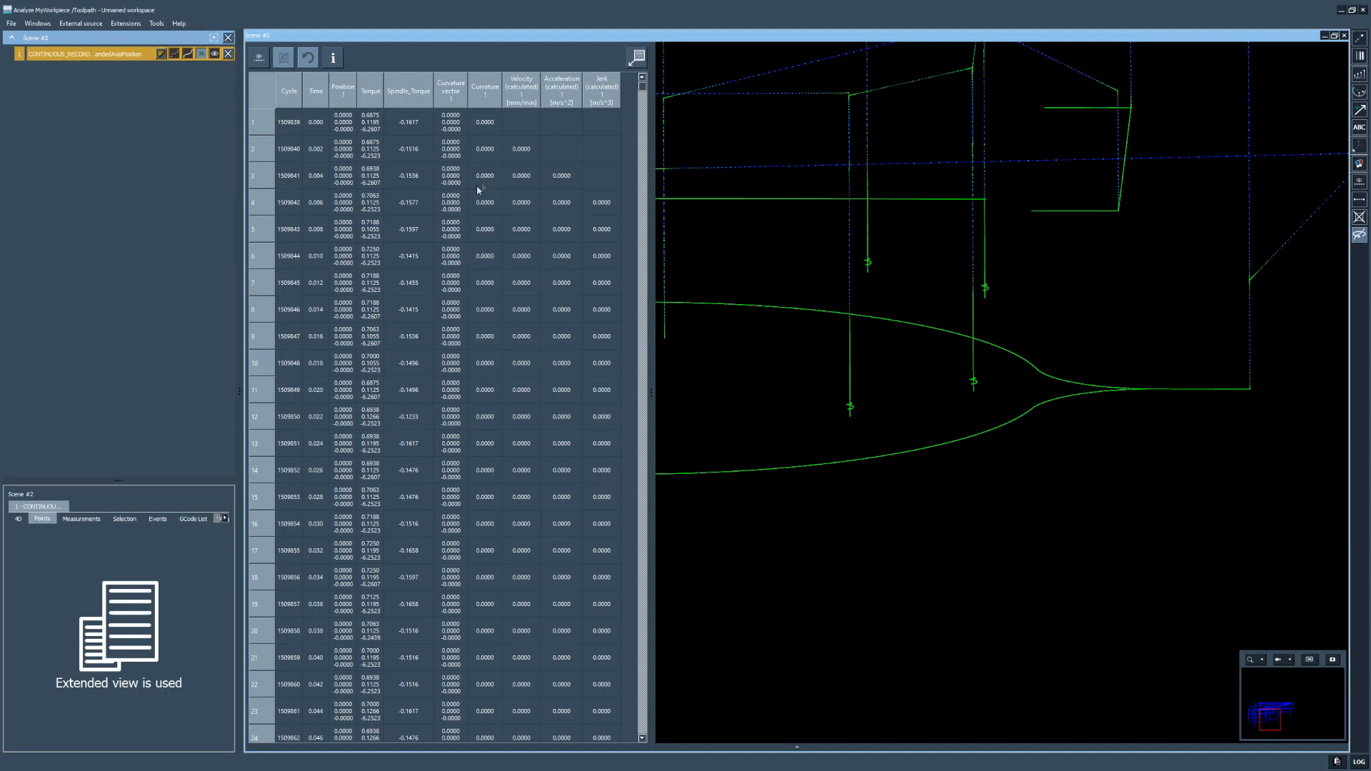
{"action": "left_click_drag", "start_coordinate": [643, 85], "coordinate": [532, 362]}
{"action": "scroll", "coordinate": [317, 323], "scroll_direction": "down", "scroll_amount": 15}
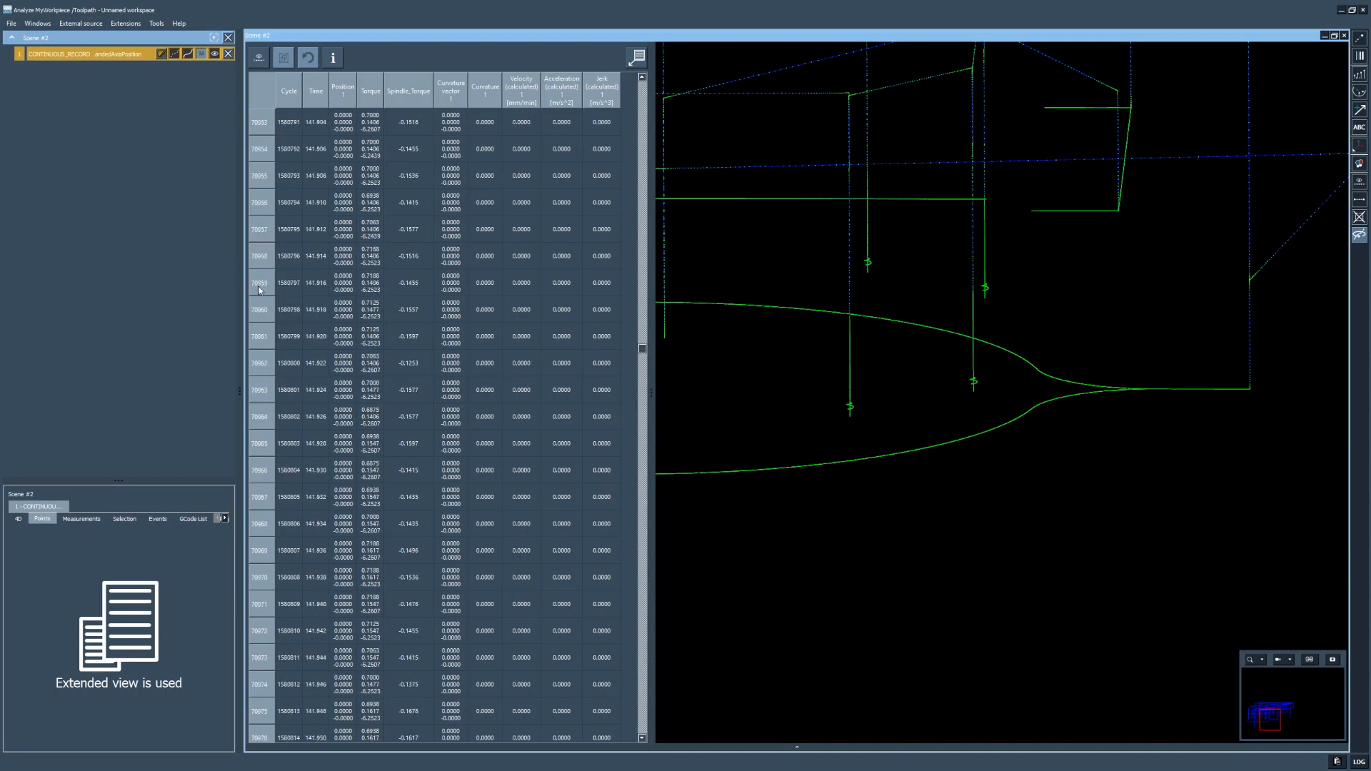
{"action": "left_click_drag", "start_coordinate": [259, 284], "coordinate": [260, 418]}
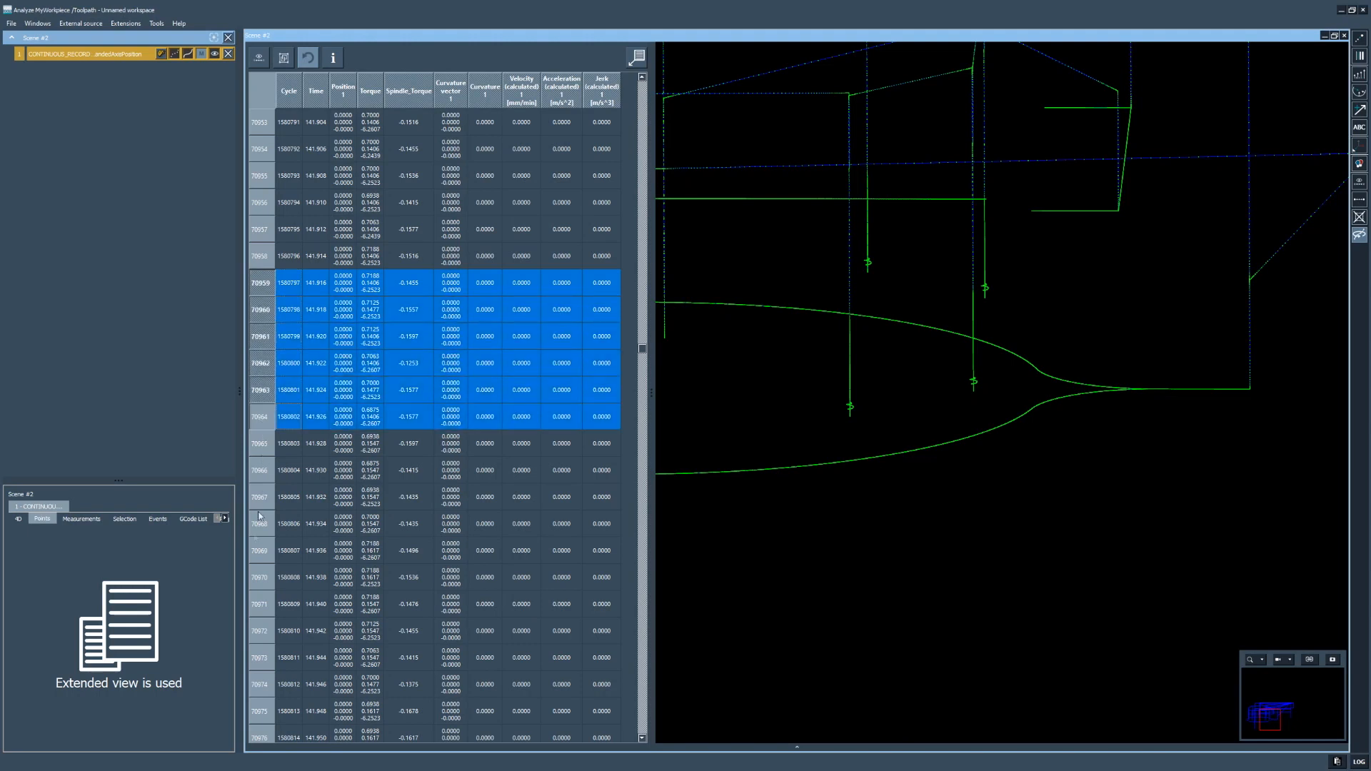
{"action": "left_click_drag", "start_coordinate": [260, 516], "coordinate": [262, 611]}
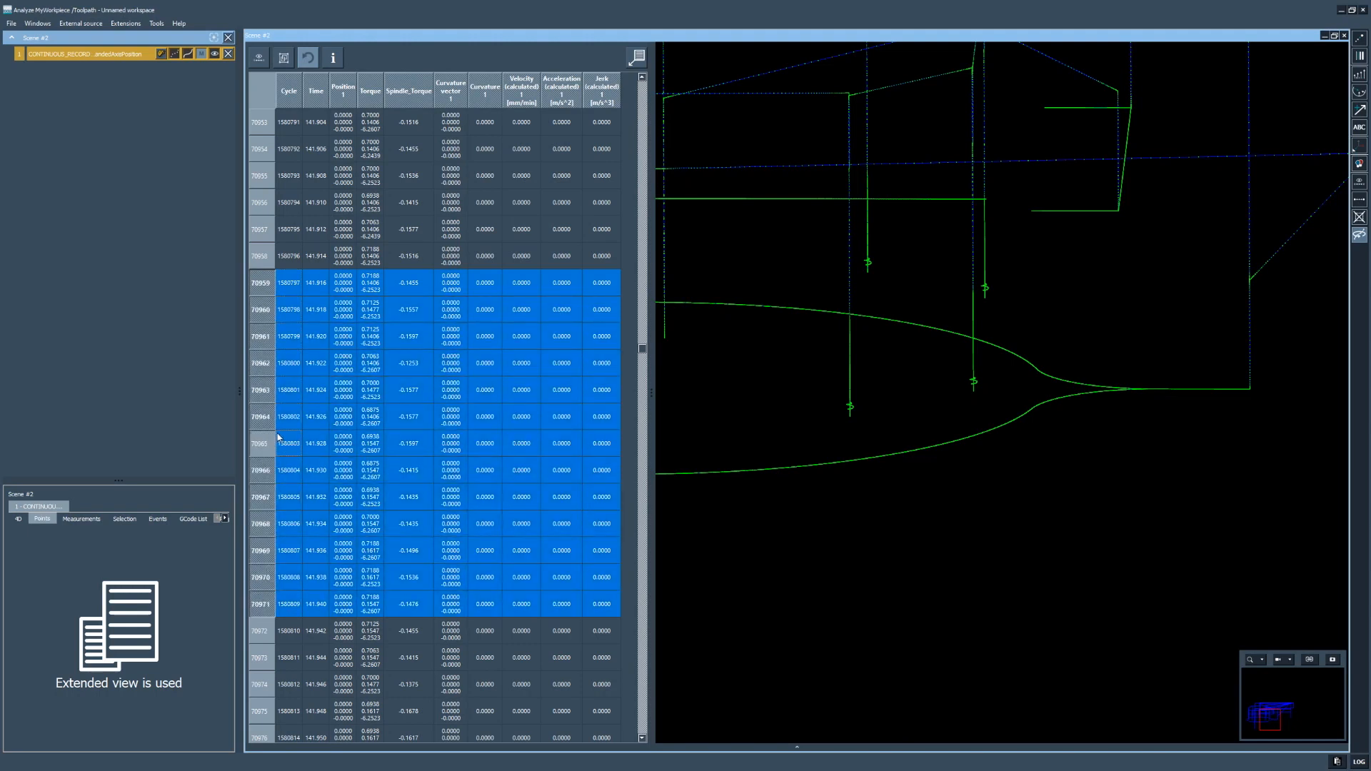
{"action": "left_click", "coordinate": [260, 642], "text": "shift"}
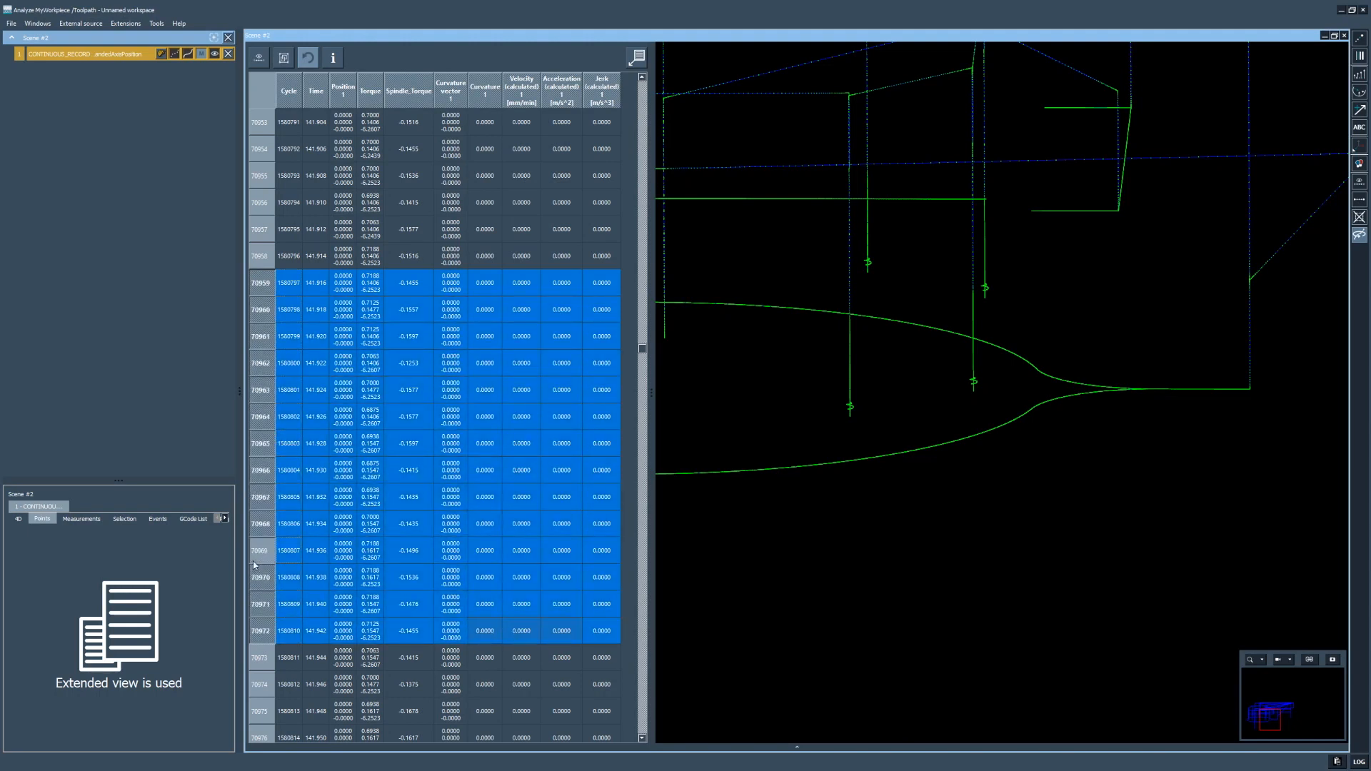
Step: Deselect rows 70965 to 70972 individually, and extend the selection to cover rows 70959 through 70974
{"action": "left_click", "coordinate": [260, 444], "text": "ctrl"}
{"action": "left_click", "coordinate": [260, 470], "text": "ctrl"}
{"action": "left_click", "coordinate": [258, 503], "text": "ctrl"}
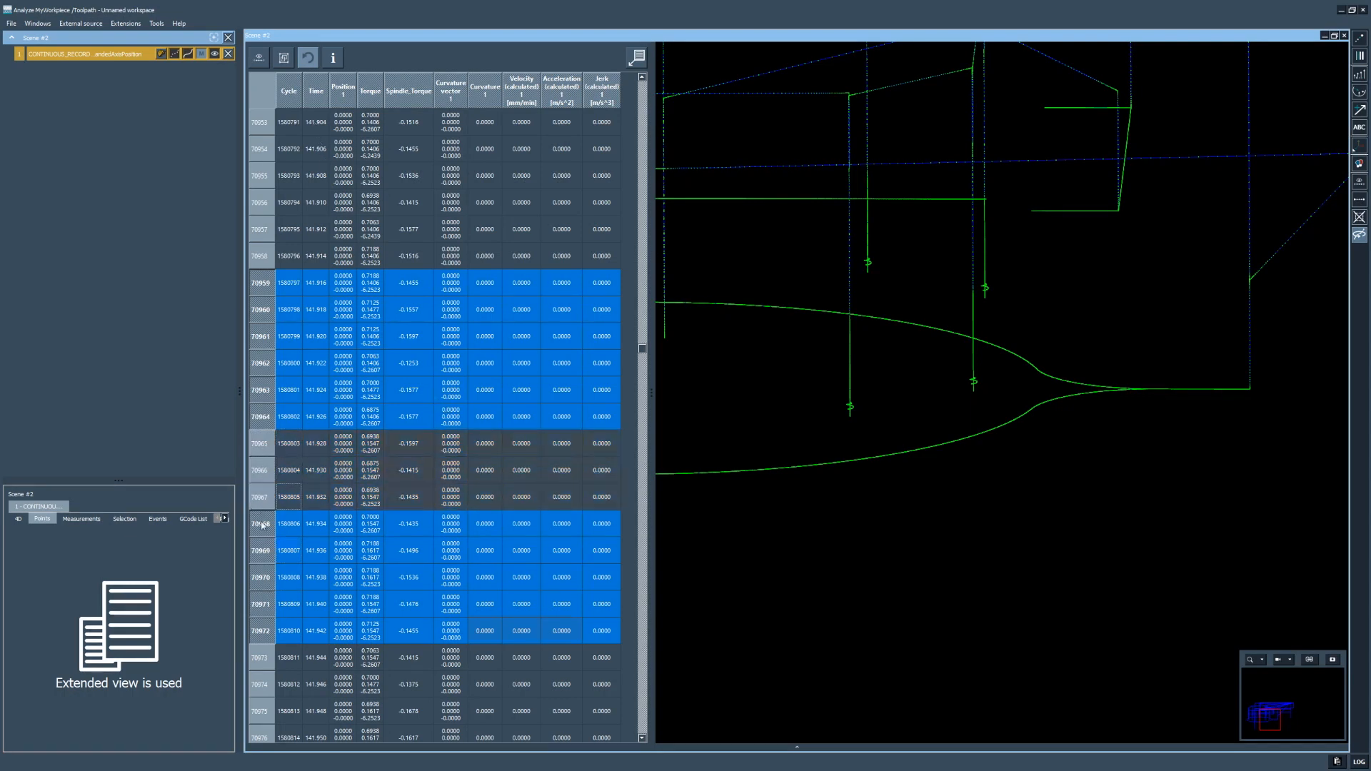
{"action": "left_click", "coordinate": [263, 527], "text": "ctrl"}
{"action": "left_click", "coordinate": [258, 551], "text": "ctrl"}
{"action": "left_click", "coordinate": [258, 577], "text": "ctrl"}
{"action": "left_click", "coordinate": [257, 604], "text": "ctrl"}
{"action": "left_click", "coordinate": [255, 635], "text": "ctrl"}
{"action": "left_click_drag", "start_coordinate": [263, 684], "coordinate": [275, 429], "text": "ctrl"}
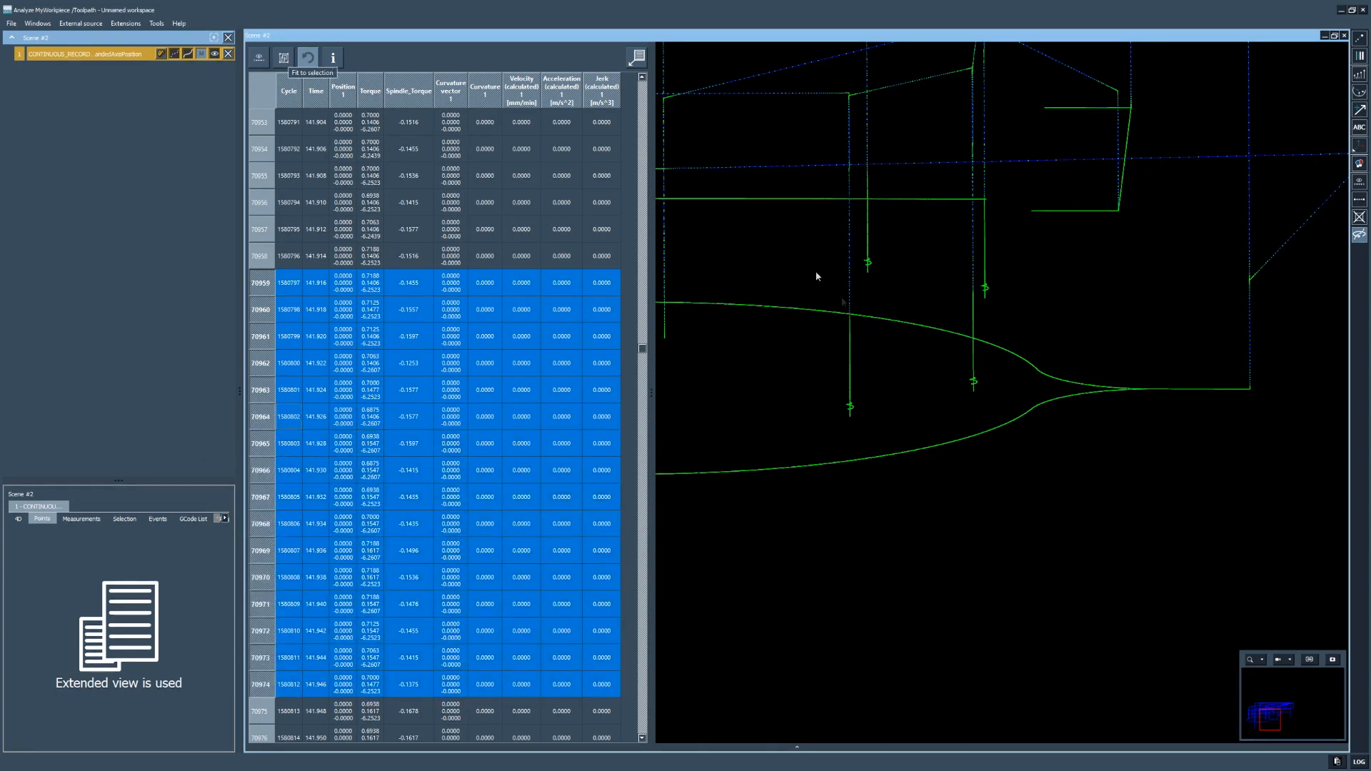
Step: Fit the toolpath view to the selected rows and inspect their location both close up and within the whole toolpath
{"action": "left_click", "coordinate": [288, 60]}
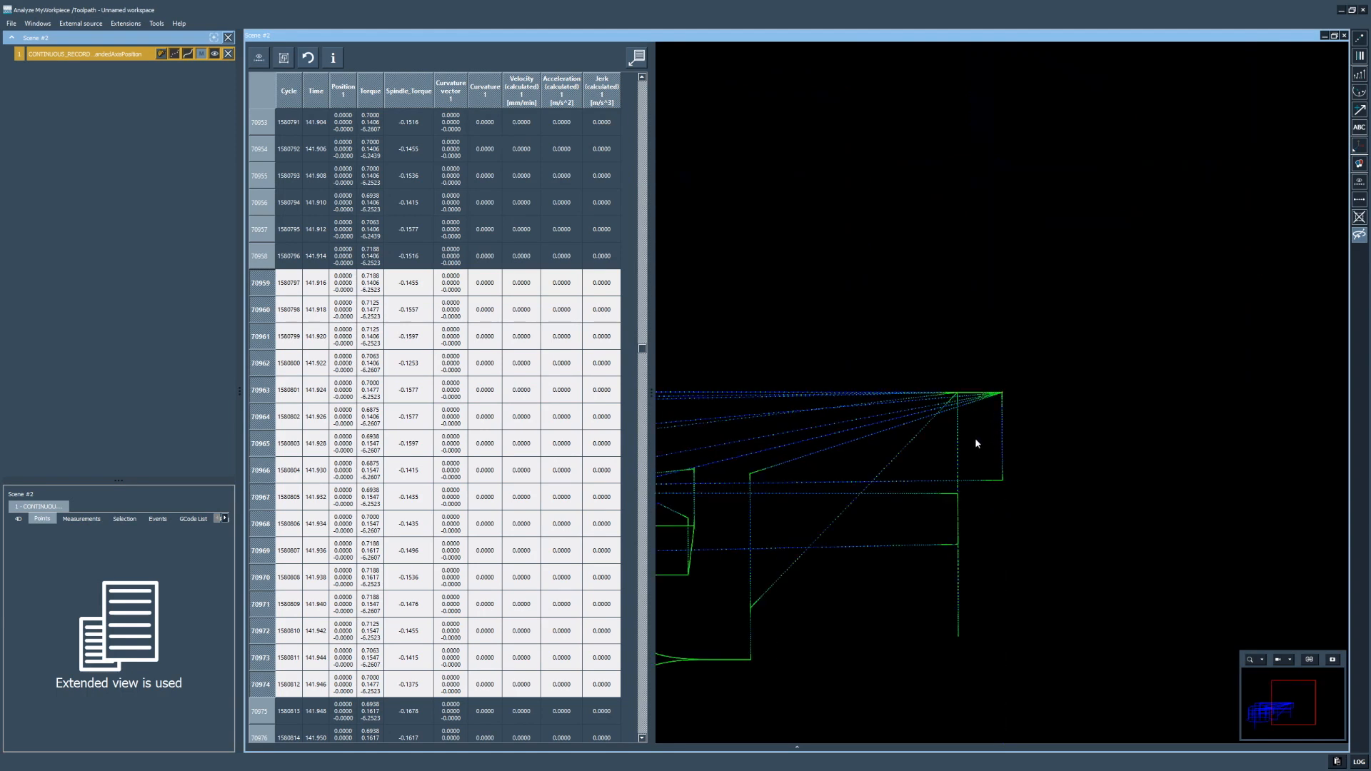
{"action": "scroll", "coordinate": [968, 436], "scroll_direction": "down", "scroll_amount": 2}
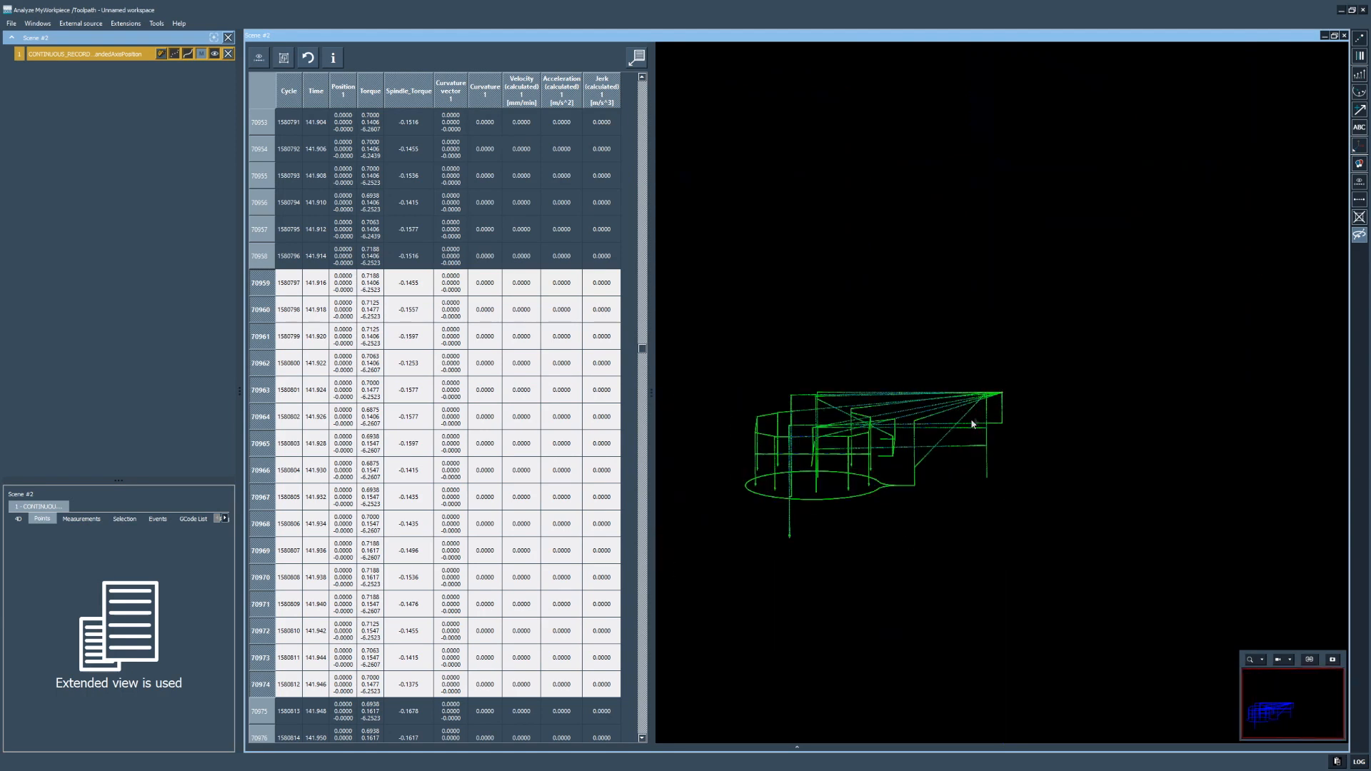
{"action": "scroll", "coordinate": [998, 397], "scroll_direction": "up", "scroll_amount": 5}
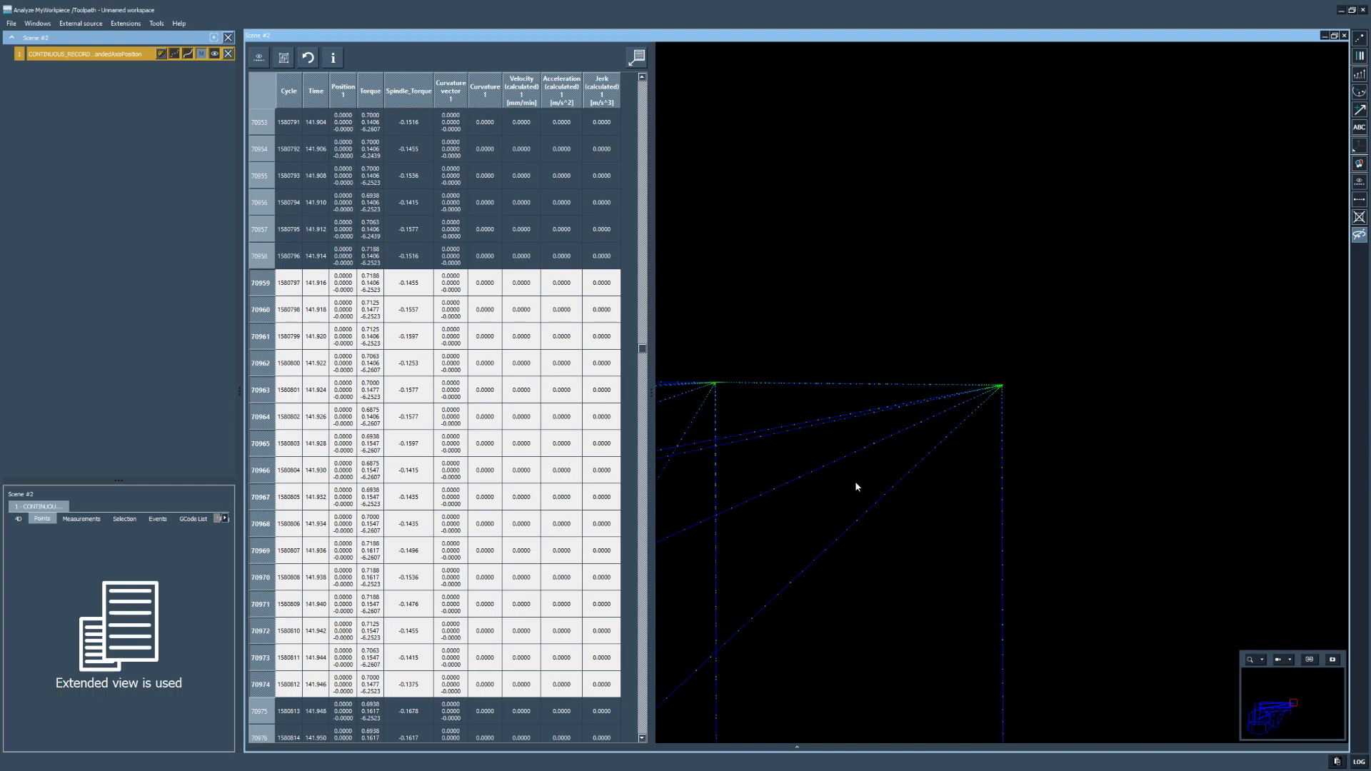
{"action": "scroll", "coordinate": [855, 496], "scroll_direction": "down", "scroll_amount": 3}
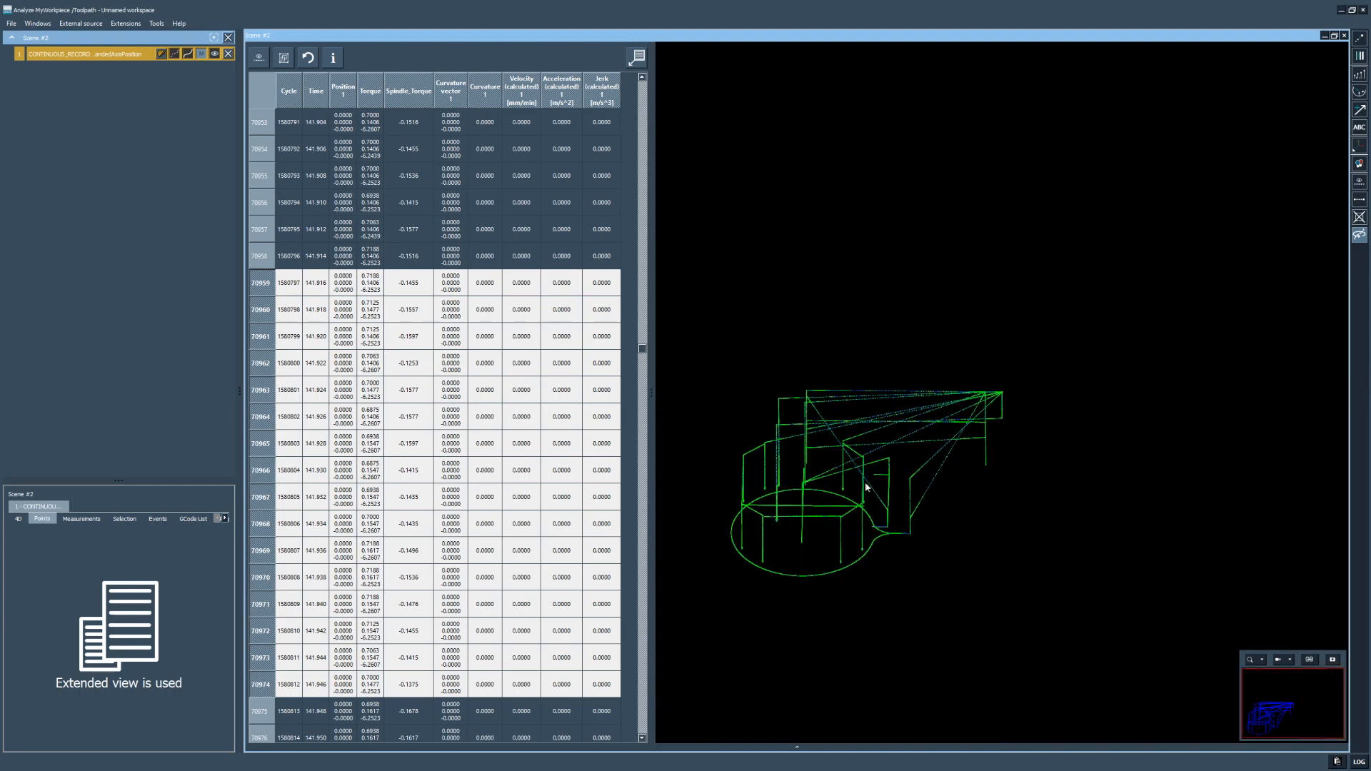
Step: Select the block of rows from 147021 to 147035 in the points table
{"action": "scroll", "coordinate": [473, 448], "scroll_direction": "down", "scroll_amount": 3}
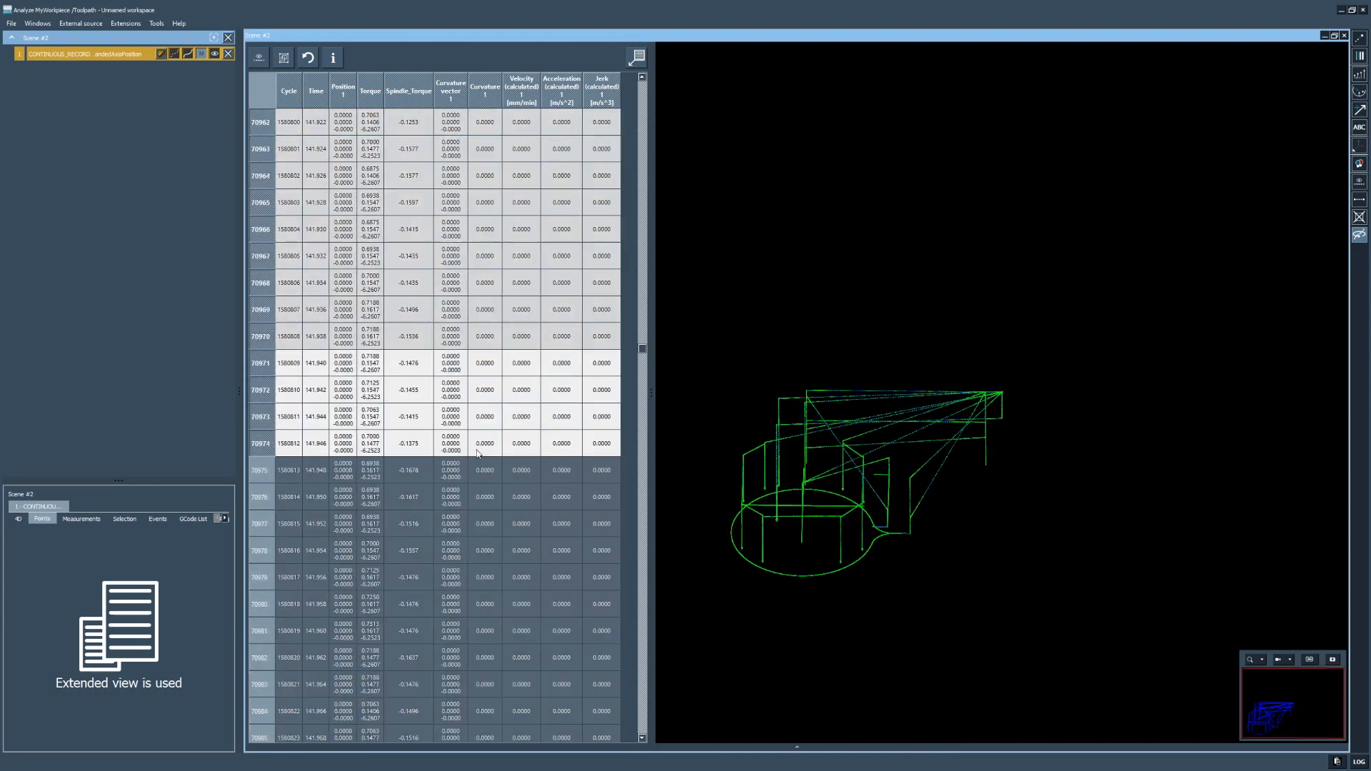
{"action": "scroll", "coordinate": [478, 453], "scroll_direction": "up", "scroll_amount": 5}
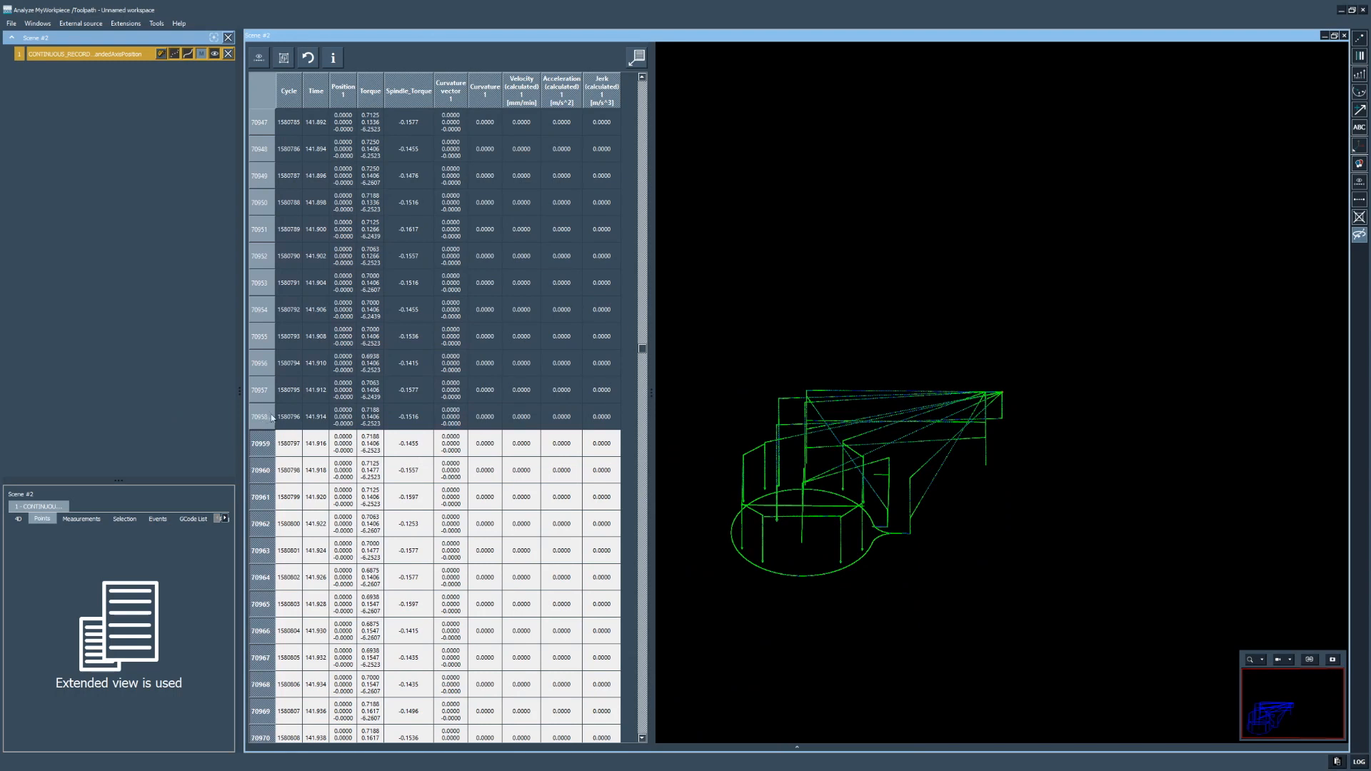
{"action": "scroll", "coordinate": [642, 368], "scroll_direction": "up", "scroll_amount": 8}
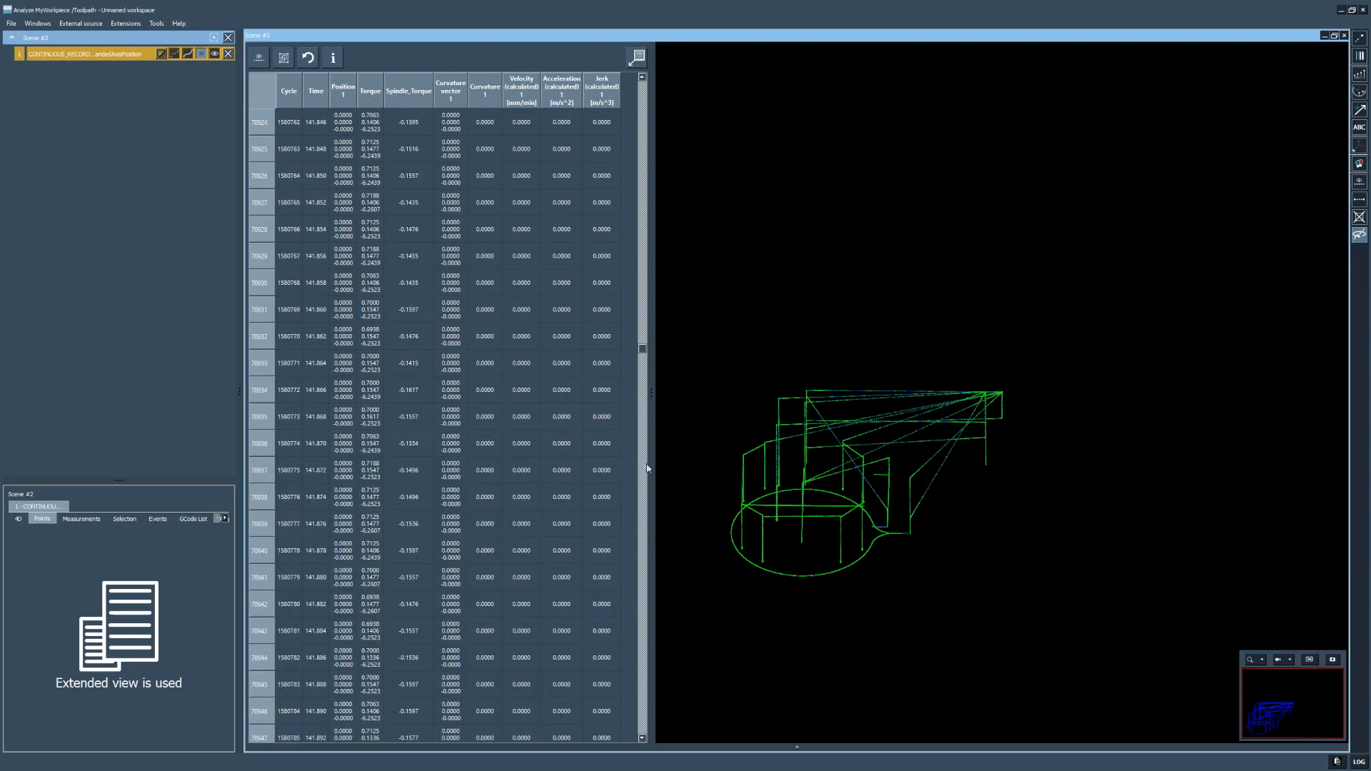
{"action": "left_click_drag", "start_coordinate": [642, 350], "coordinate": [642, 631]}
{"action": "left_click_drag", "start_coordinate": [261, 418], "coordinate": [258, 100]}
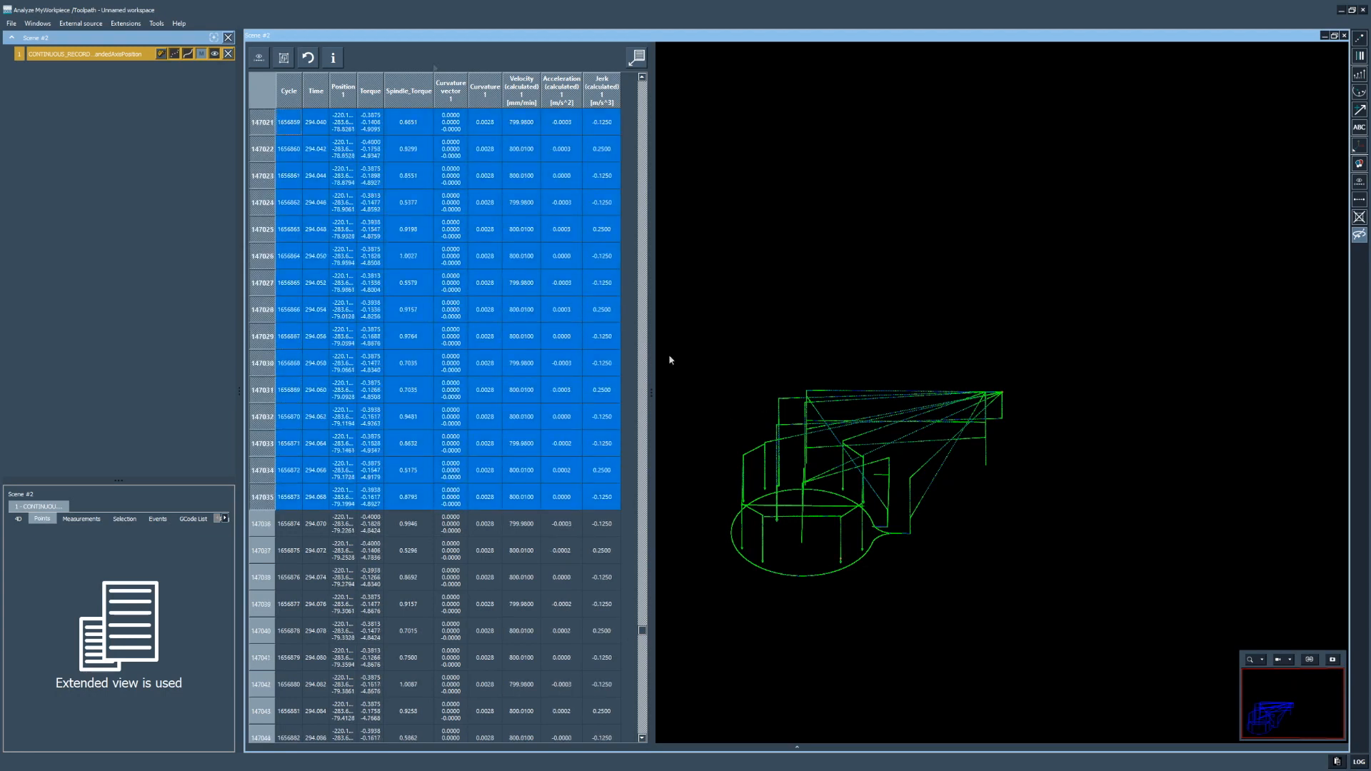
Step: Replace the current row selection with rows 147026 to 147039 and fit the toolpath view to them
{"action": "left_click", "coordinate": [291, 59]}
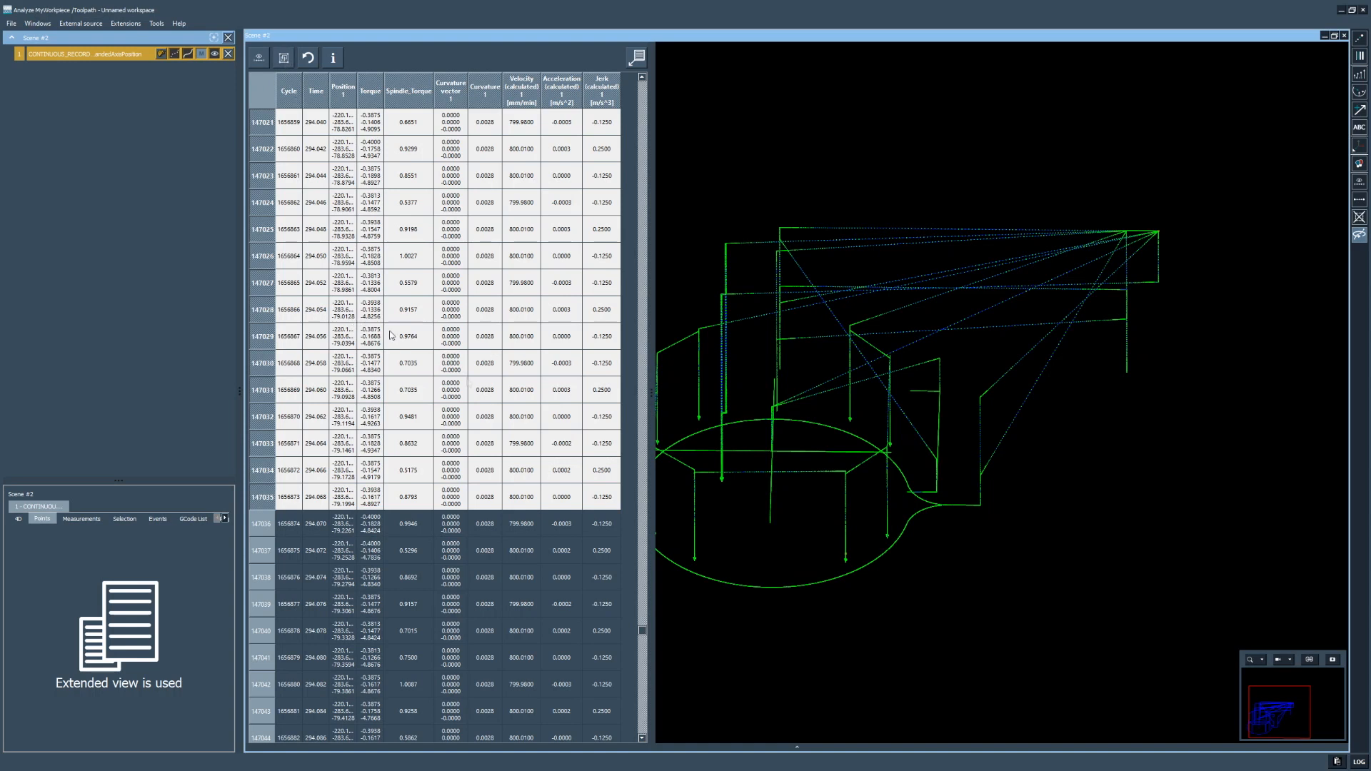
{"action": "left_click", "coordinate": [283, 57]}
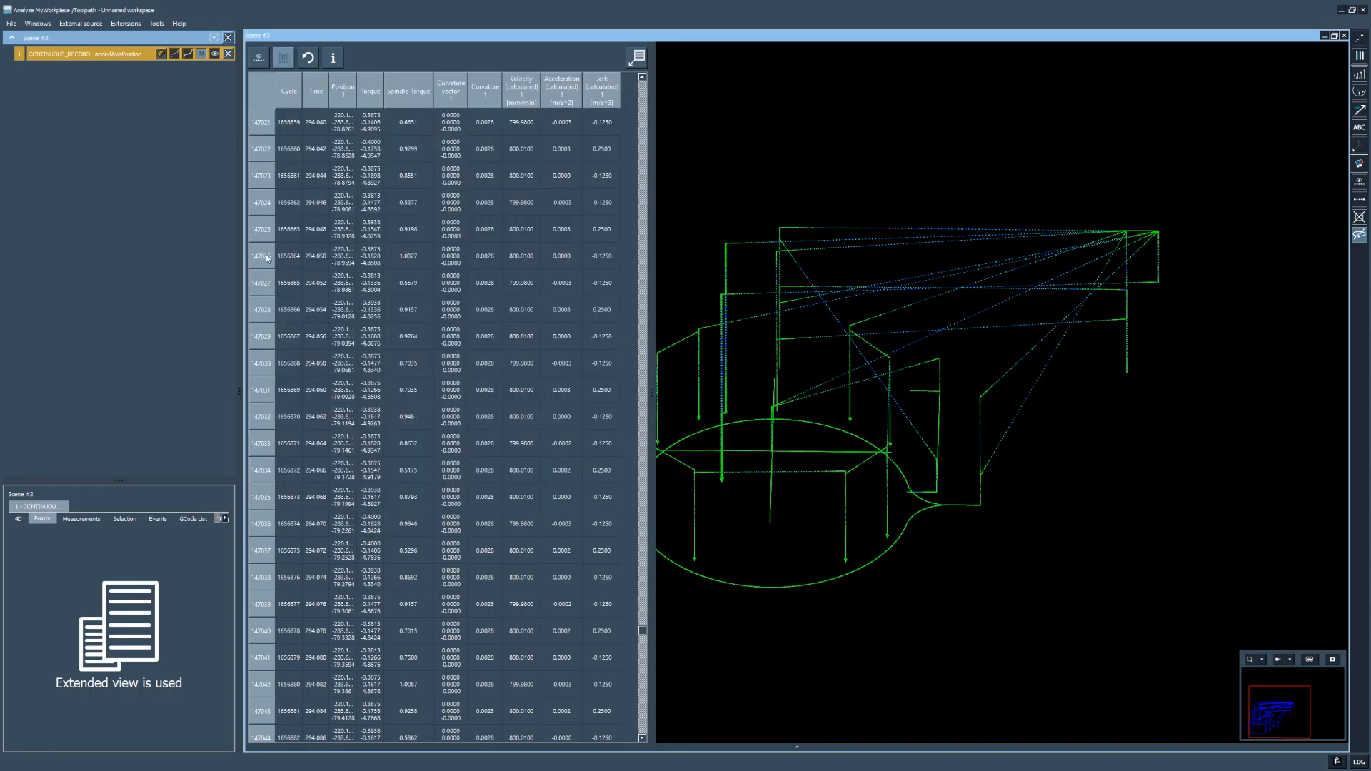
{"action": "left_click_drag", "start_coordinate": [262, 255], "coordinate": [261, 309]}
{"action": "left_click", "coordinate": [255, 593], "text": "shift"}
{"action": "left_click", "coordinate": [284, 58]}
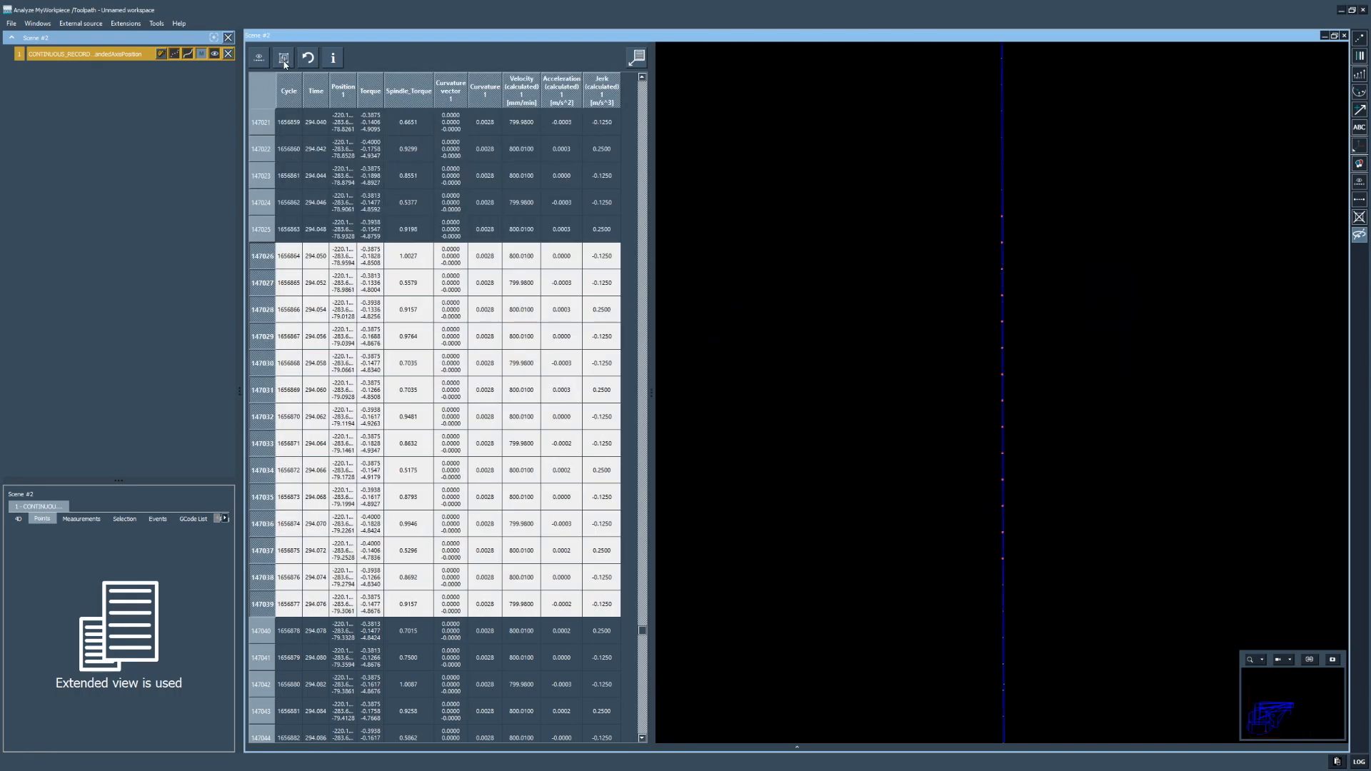
Step: Inspect where the selected points lie, close up and within the whole toolpath, and undo the fit to selection
{"action": "scroll", "coordinate": [975, 443], "scroll_direction": "down", "scroll_amount": 5}
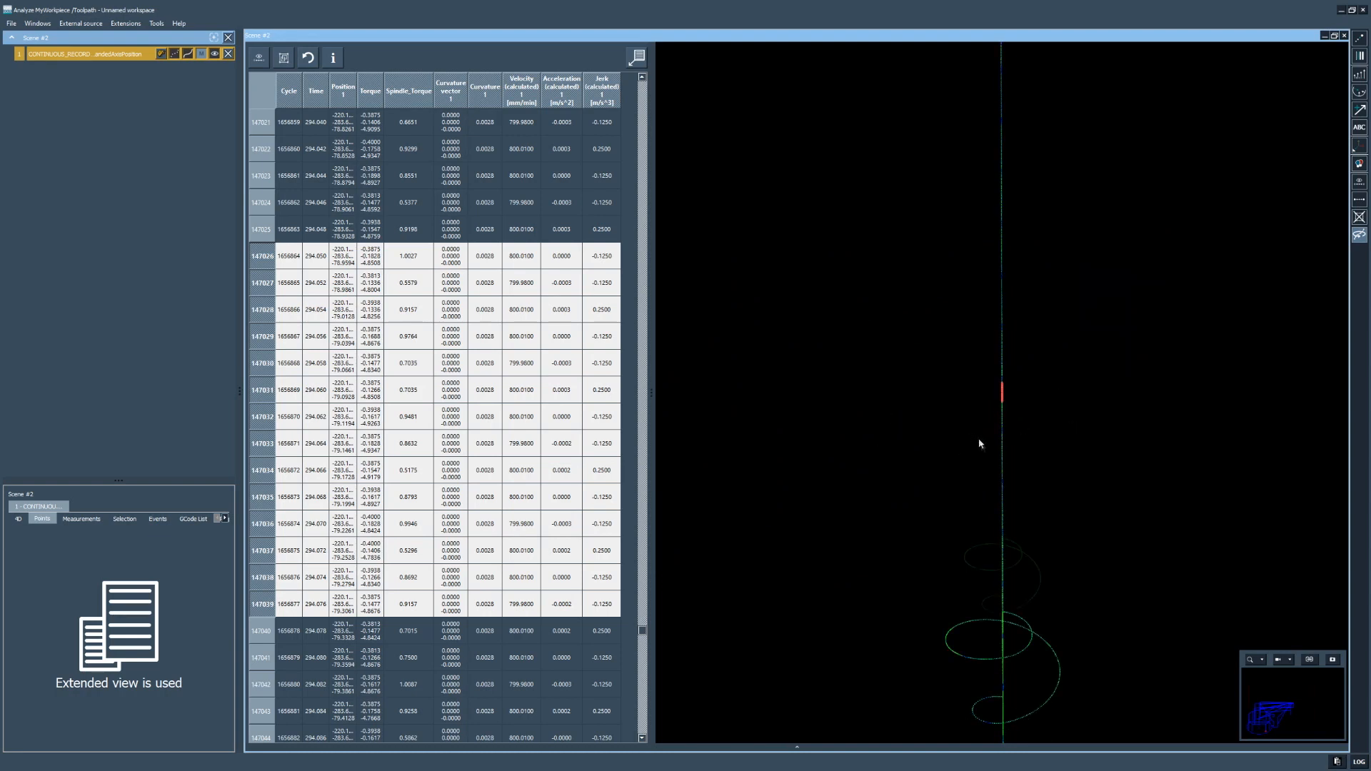
{"action": "scroll", "coordinate": [1003, 422], "scroll_direction": "up", "scroll_amount": 5}
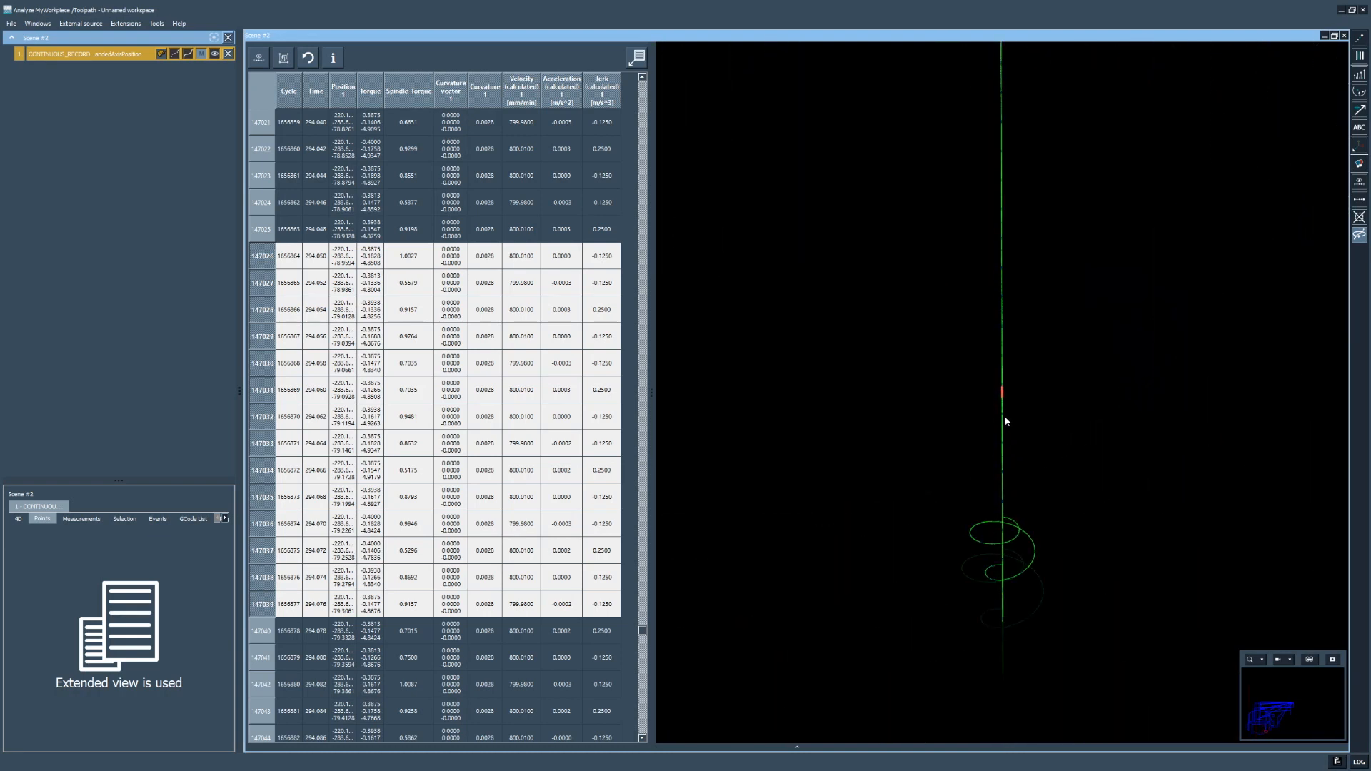
{"action": "scroll", "coordinate": [1023, 457], "scroll_direction": "down", "scroll_amount": 8}
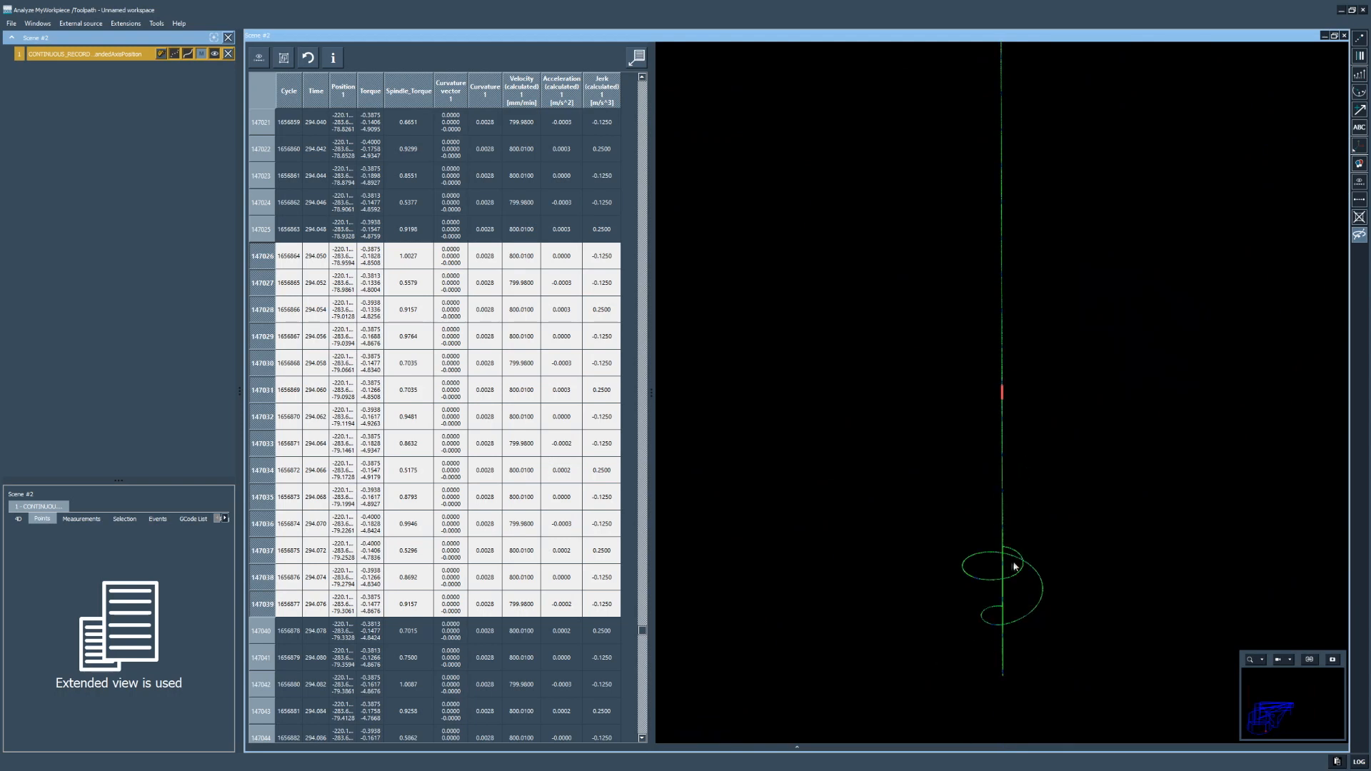
{"action": "scroll", "coordinate": [991, 423], "scroll_direction": "up", "scroll_amount": 4}
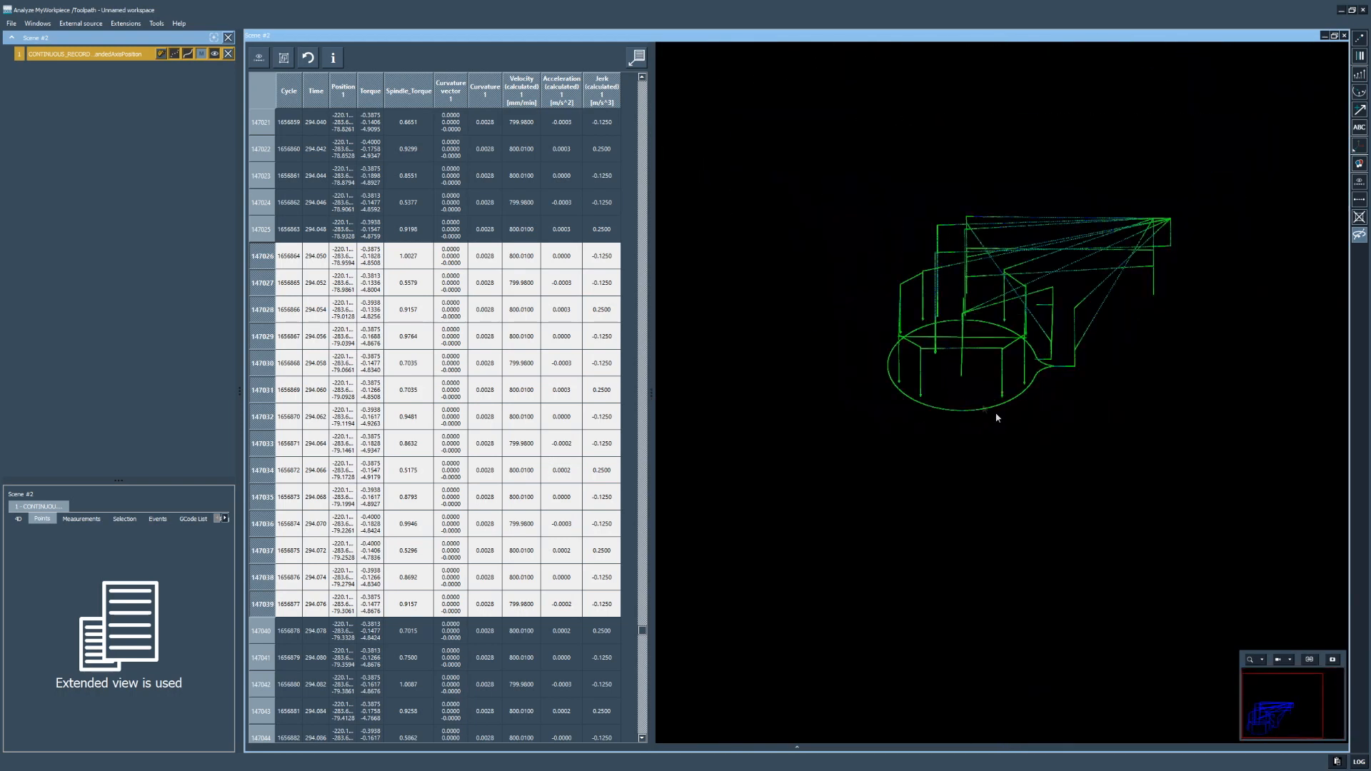
{"action": "left_click", "coordinate": [309, 58]}
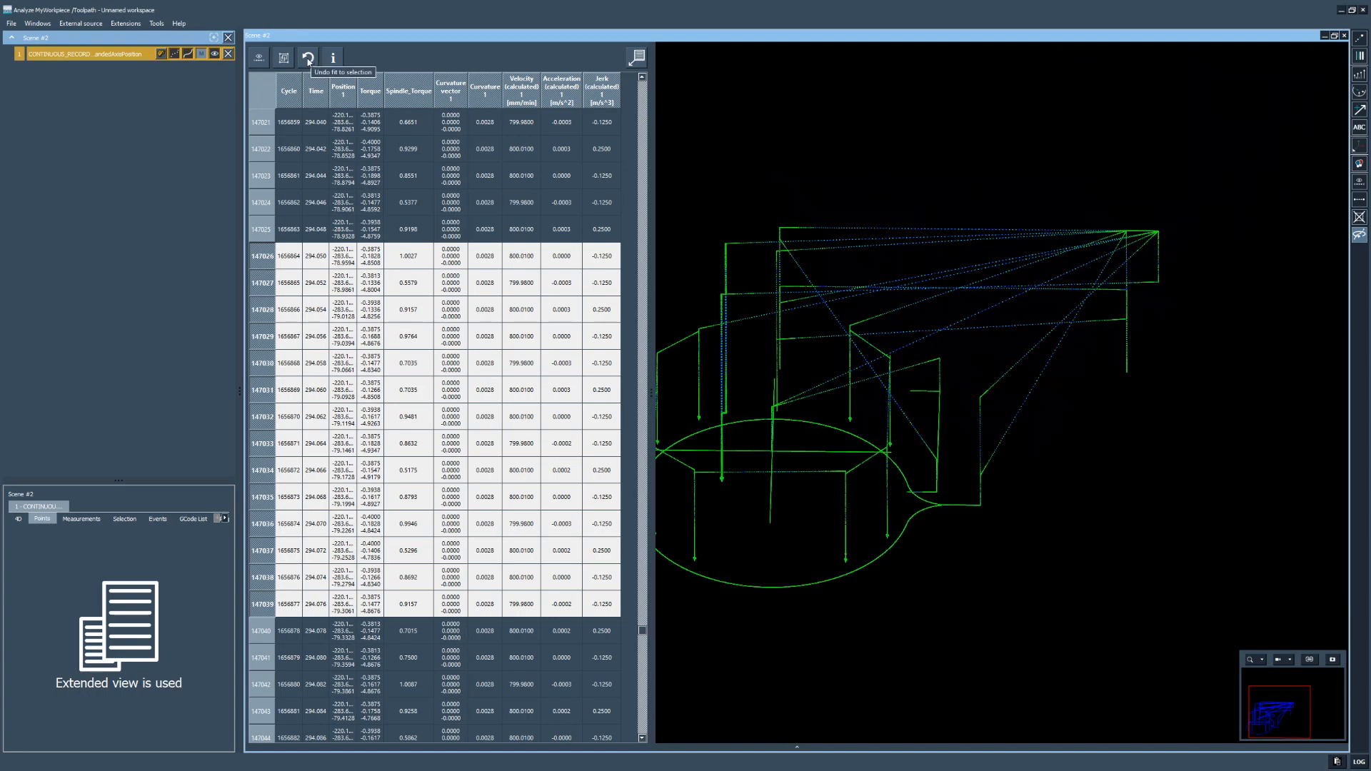
Step: Deselect rows 147026 to 147039, and select a single point on the lower part of the toolpath's large round curve
{"action": "left_click_drag", "start_coordinate": [260, 258], "coordinate": [264, 599], "text": "ctrl"}
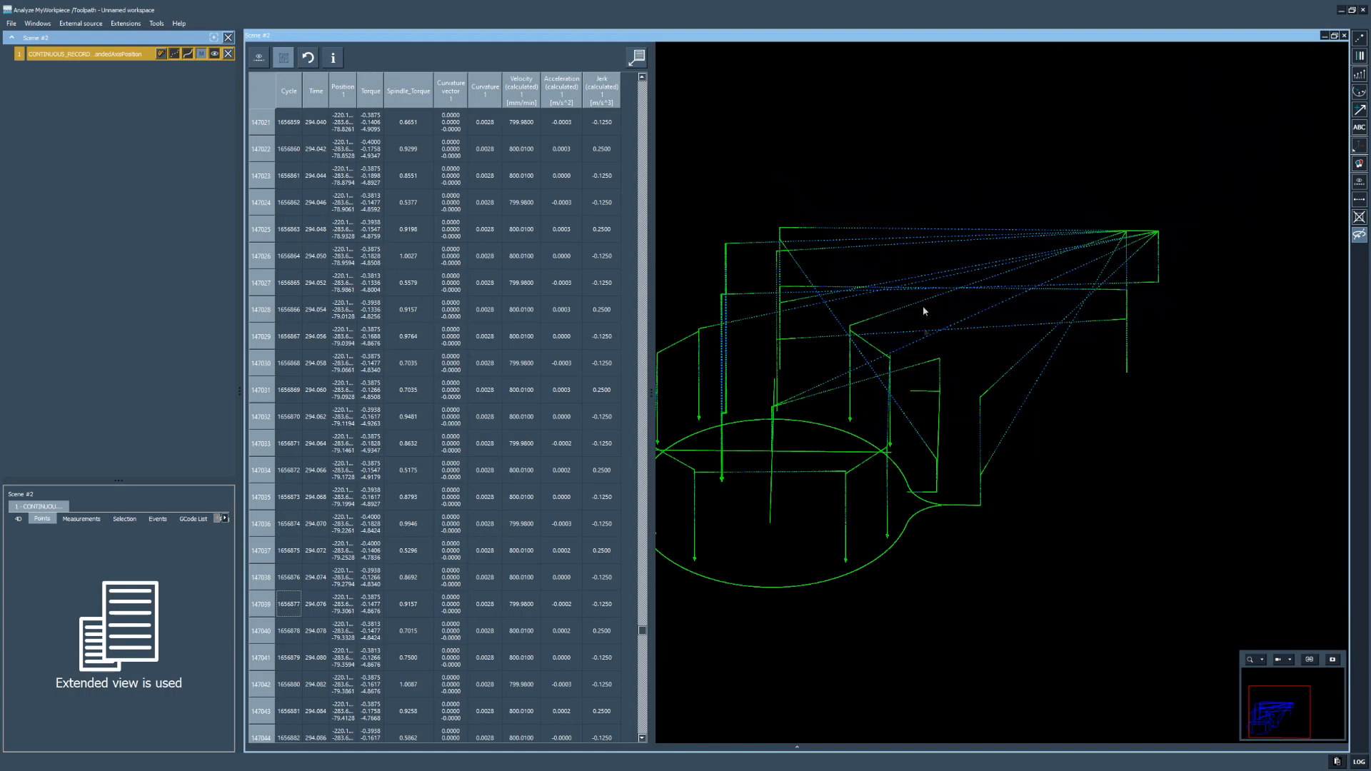
{"action": "left_click", "coordinate": [333, 59]}
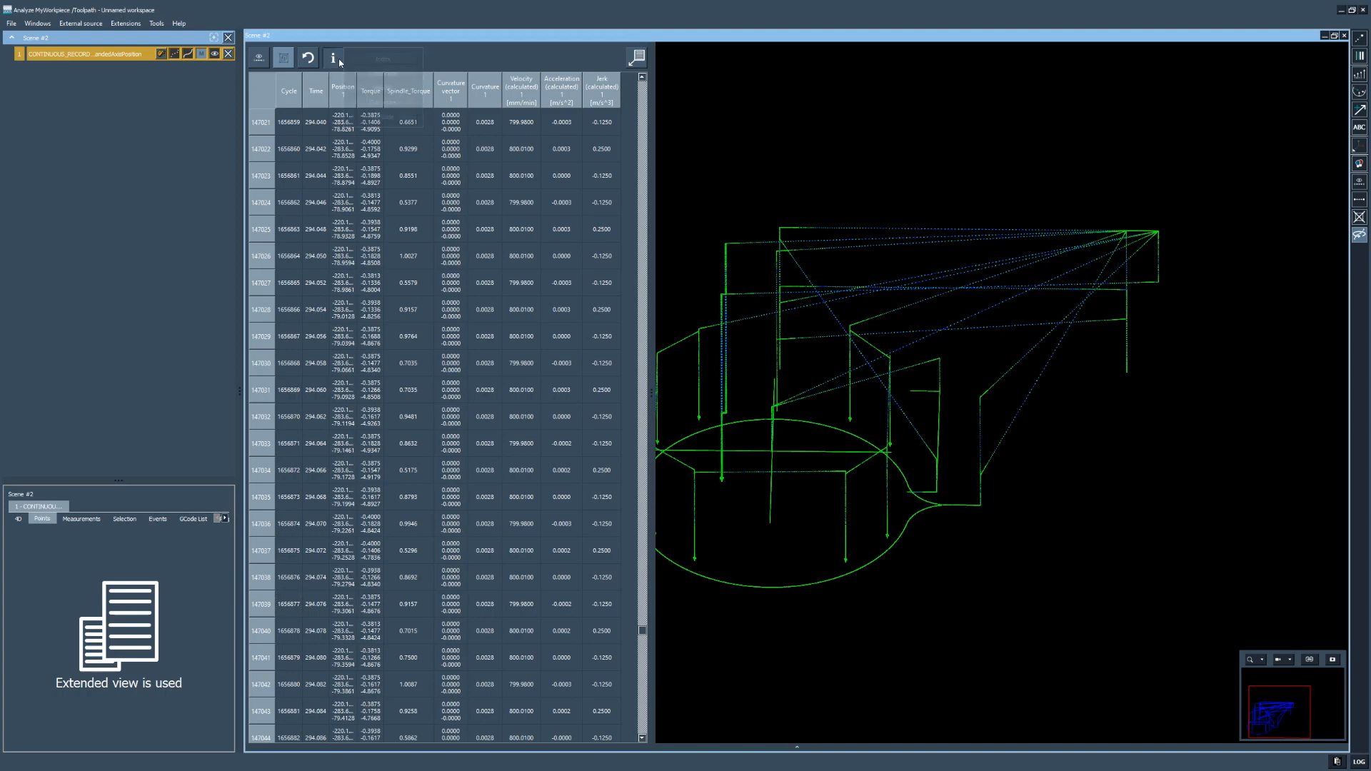
{"action": "scroll", "coordinate": [1027, 428], "scroll_direction": "up", "scroll_amount": 2}
{"action": "scroll", "coordinate": [1010, 459], "scroll_direction": "up", "scroll_amount": 5}
{"action": "scroll", "coordinate": [1044, 357], "scroll_direction": "up", "scroll_amount": 4}
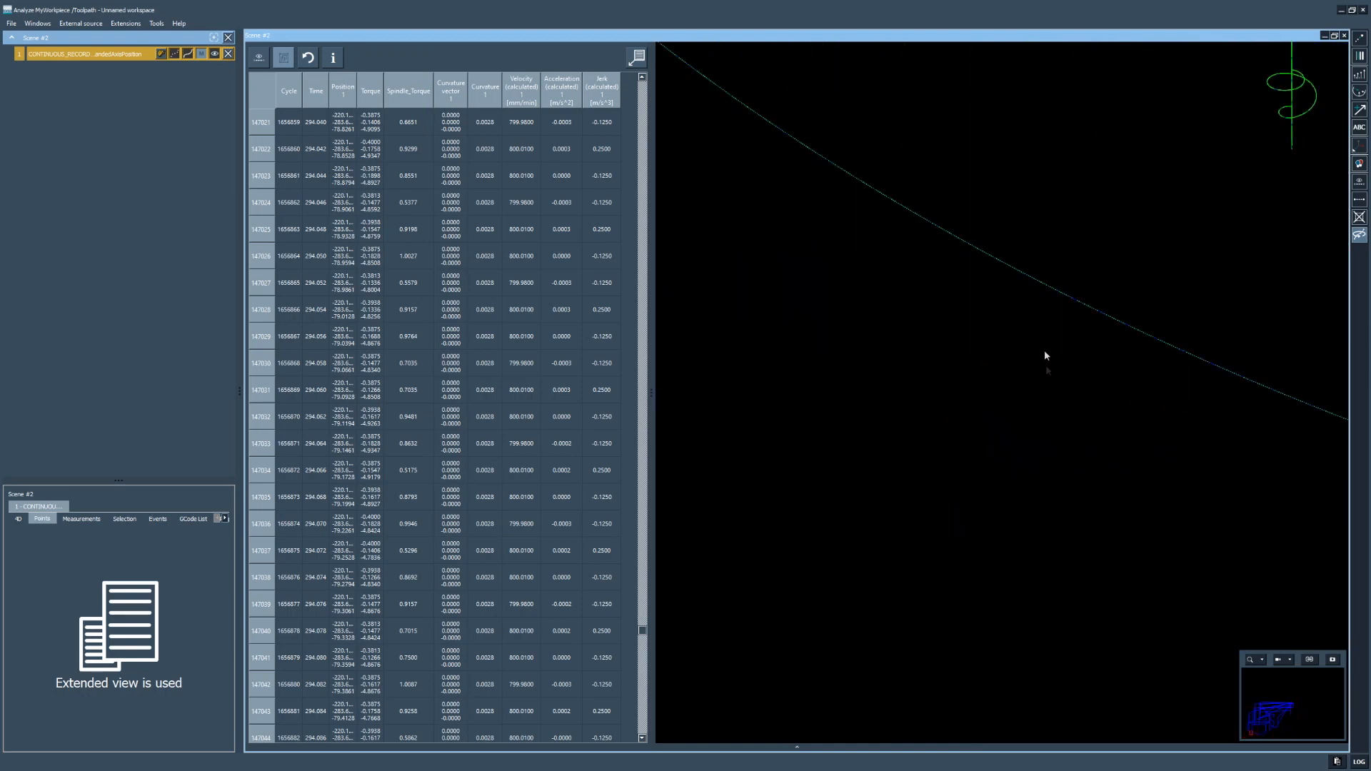
{"action": "left_click_drag", "start_coordinate": [921, 358], "coordinate": [785, 428]}
{"action": "middle_click_drag", "start_coordinate": [805, 439], "coordinate": [826, 444]}
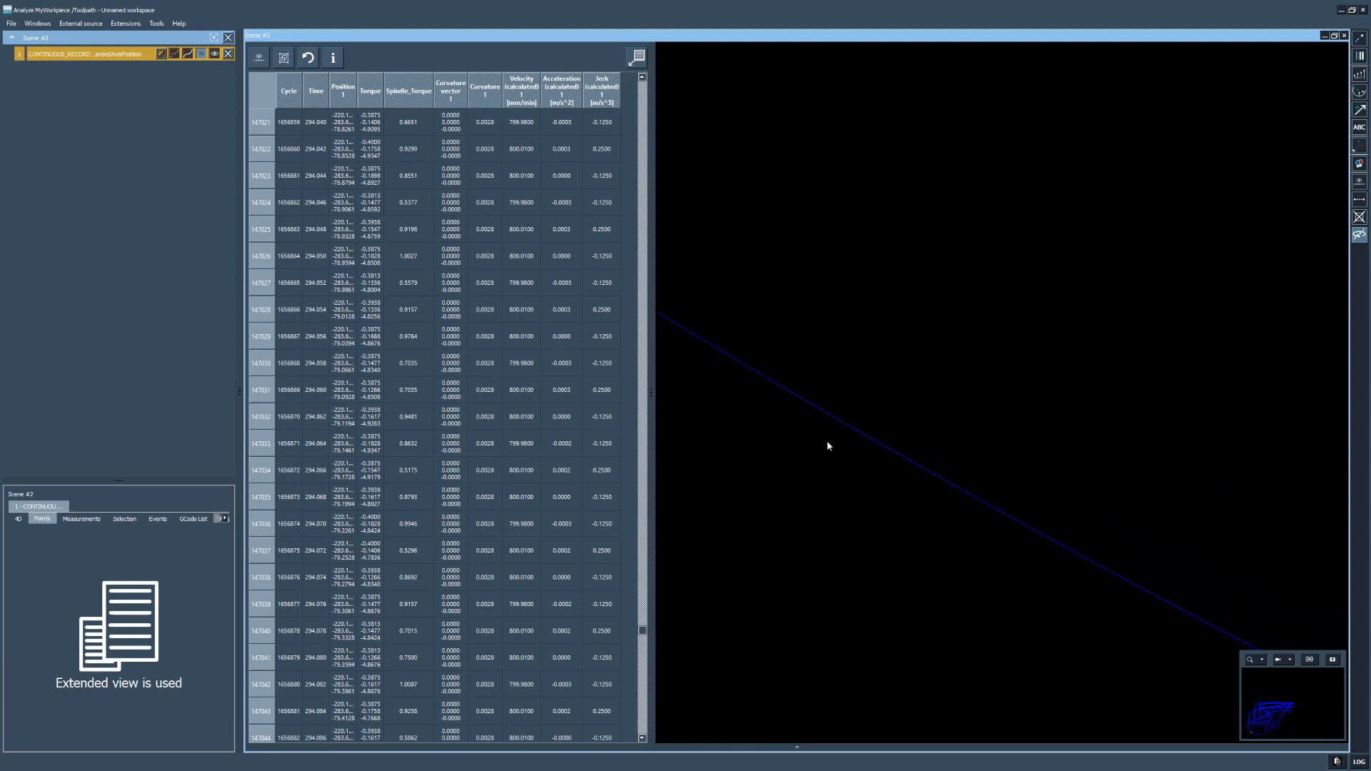
{"action": "left_click", "coordinate": [850, 428]}
Step: Limit the points table to the selected point to read its row, and restore the full list
{"action": "left_click", "coordinate": [258, 58]}
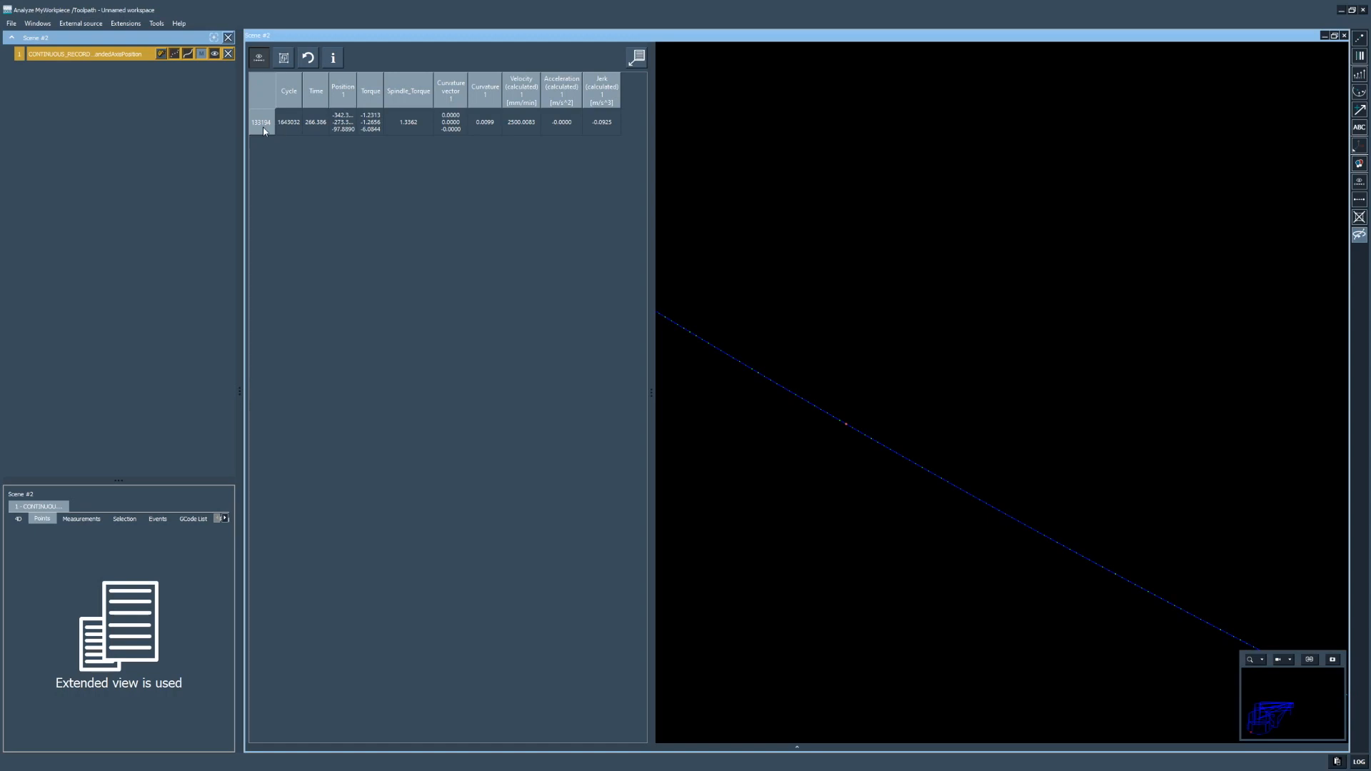
{"action": "left_click", "coordinate": [260, 58]}
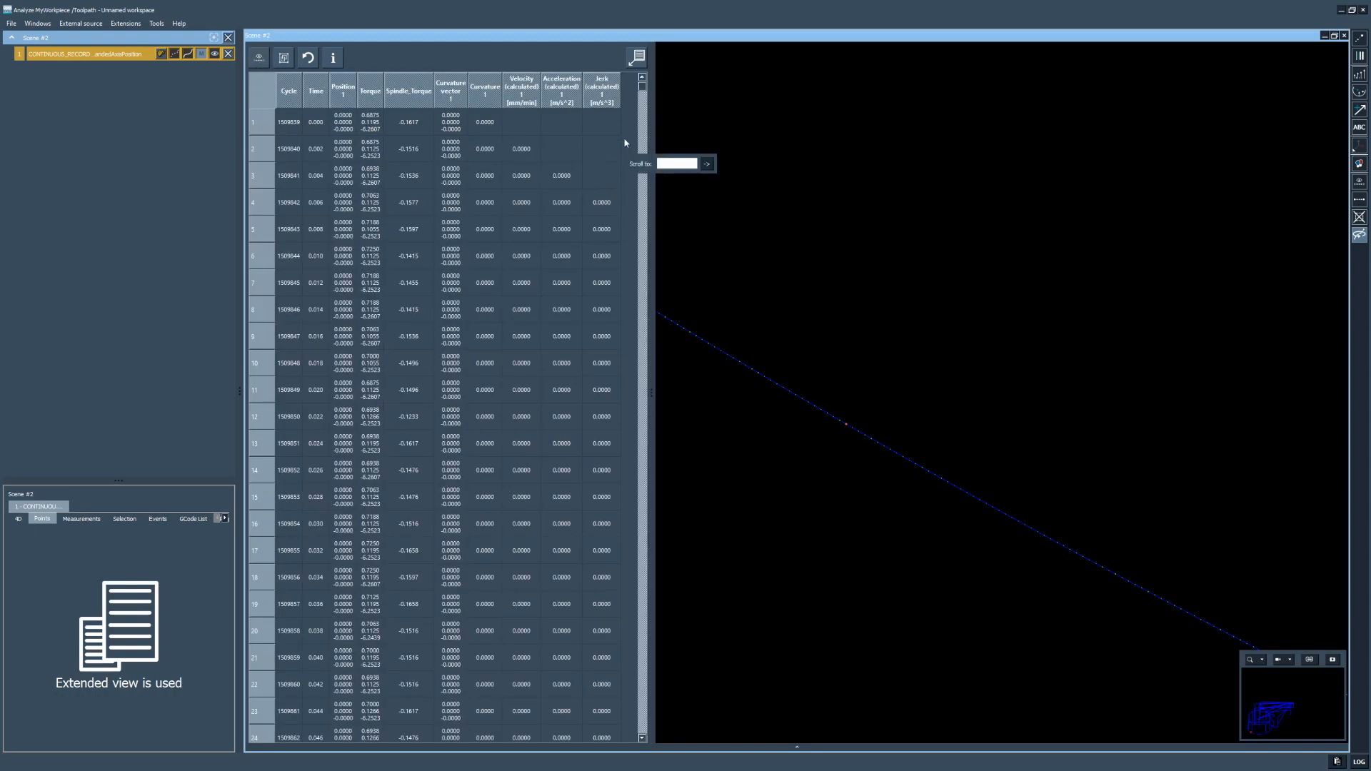
{"action": "right_click", "coordinate": [632, 119]}
{"action": "left_click", "coordinate": [677, 126]}
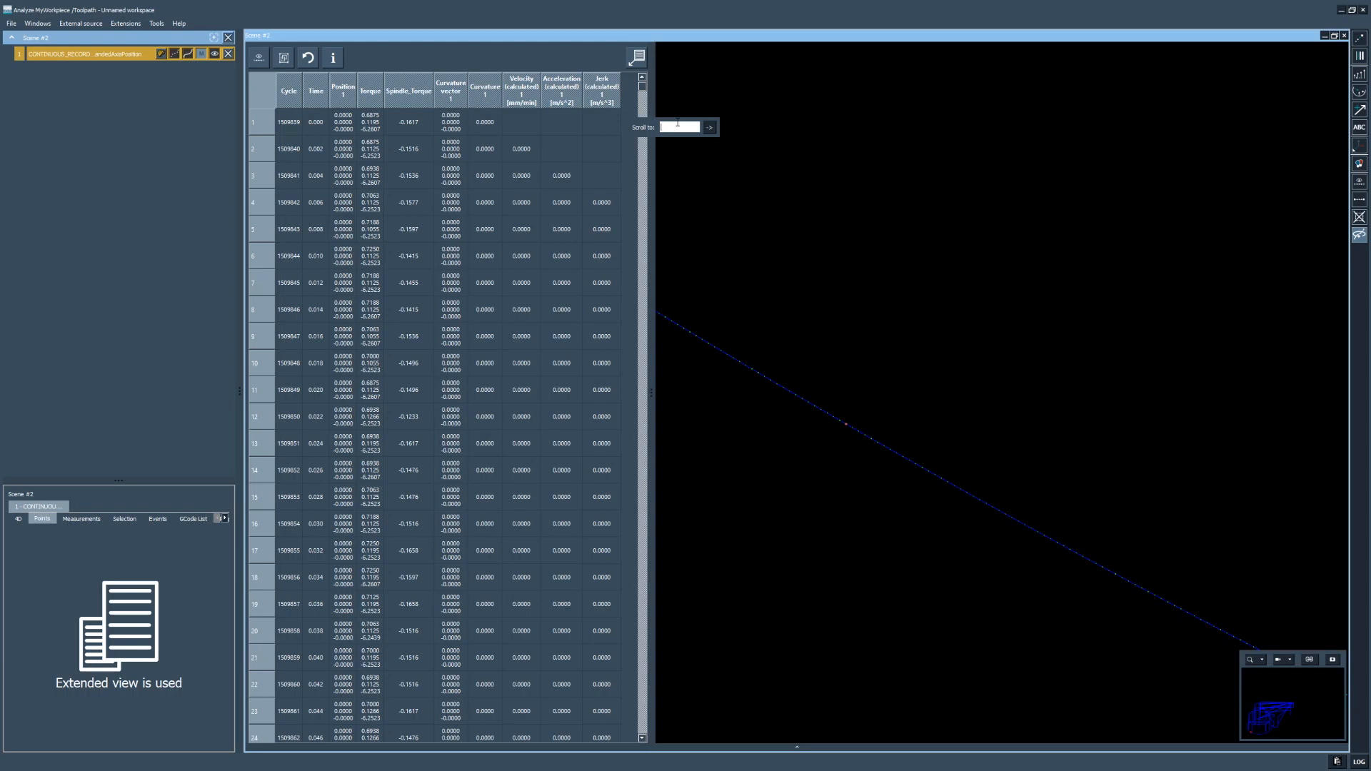
{"action": "left_click", "coordinate": [579, 62]}
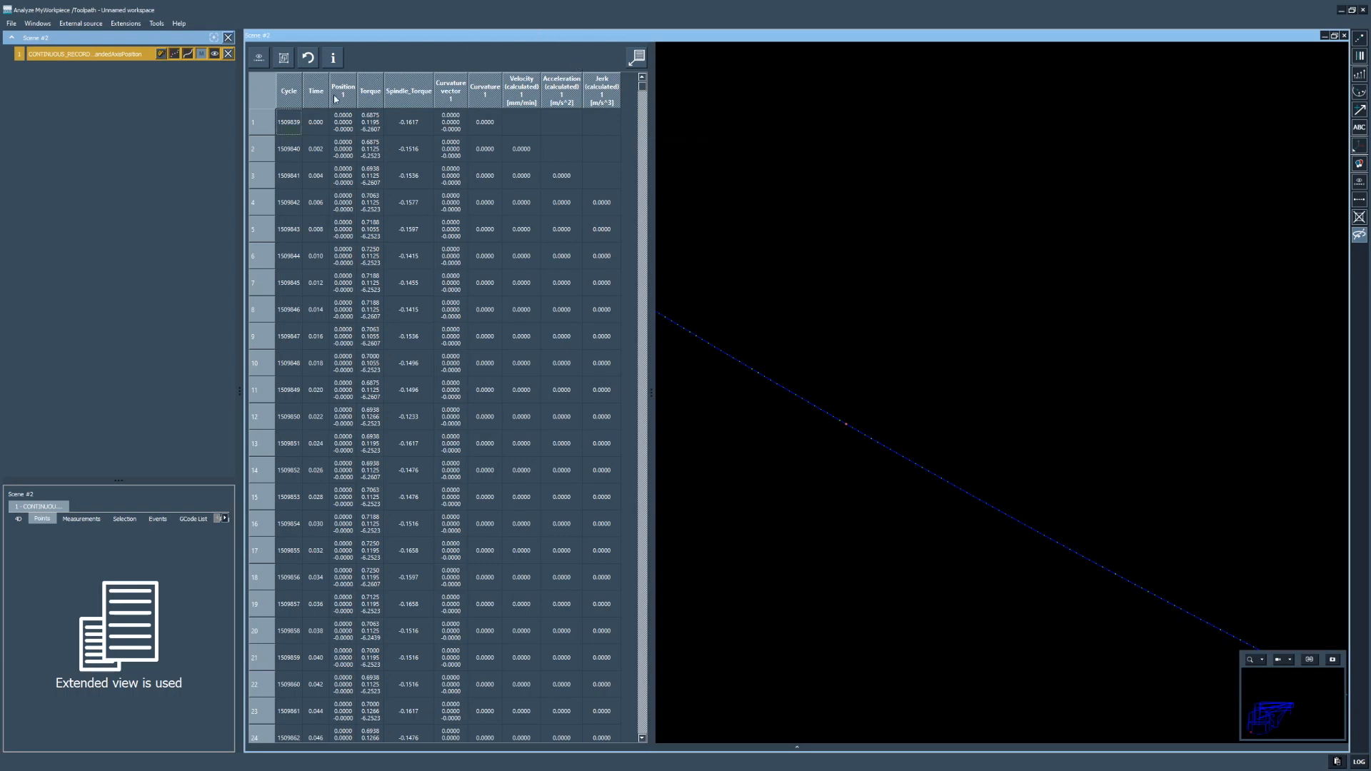
Step: Display the selected point's index label in the scene and inspect its location within the whole toolpath
{"action": "left_click", "coordinate": [333, 59]}
{"action": "left_click", "coordinate": [380, 60]}
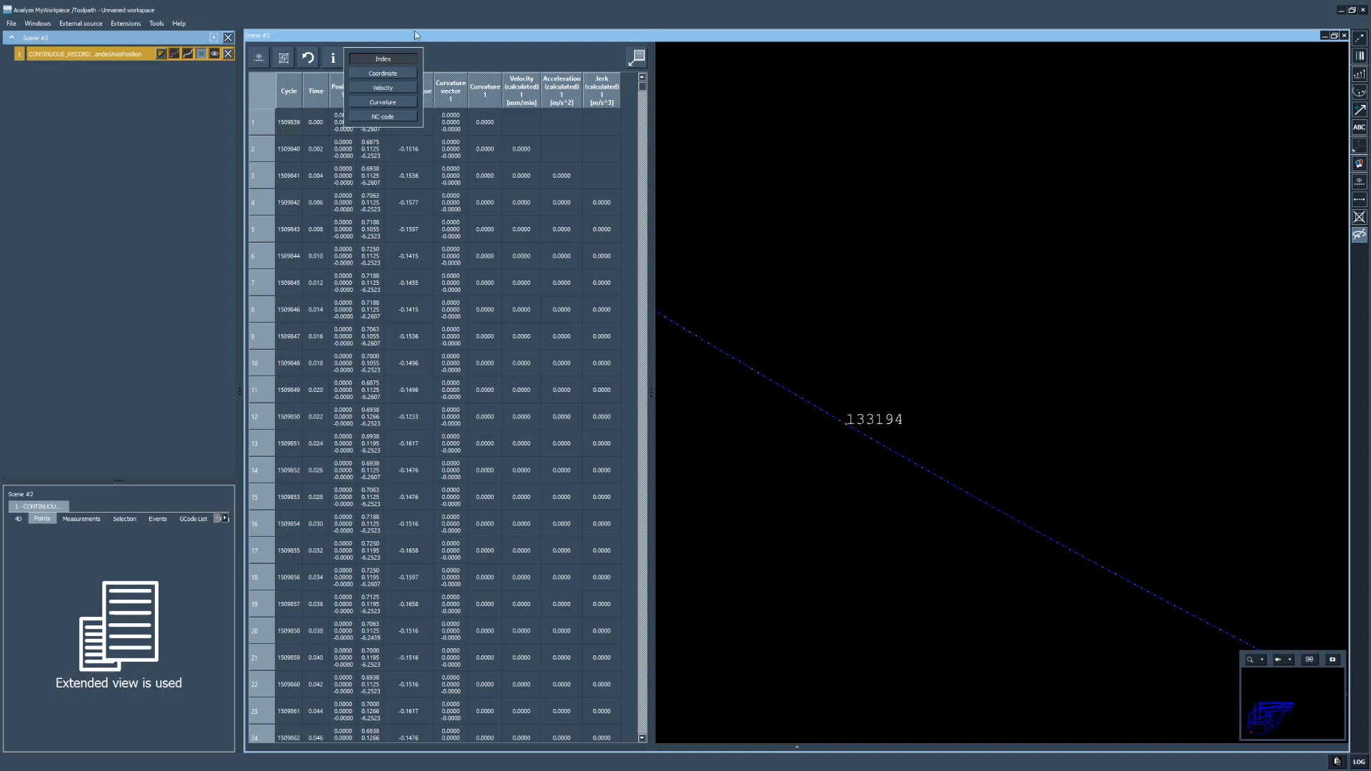
{"action": "left_click", "coordinate": [475, 66]}
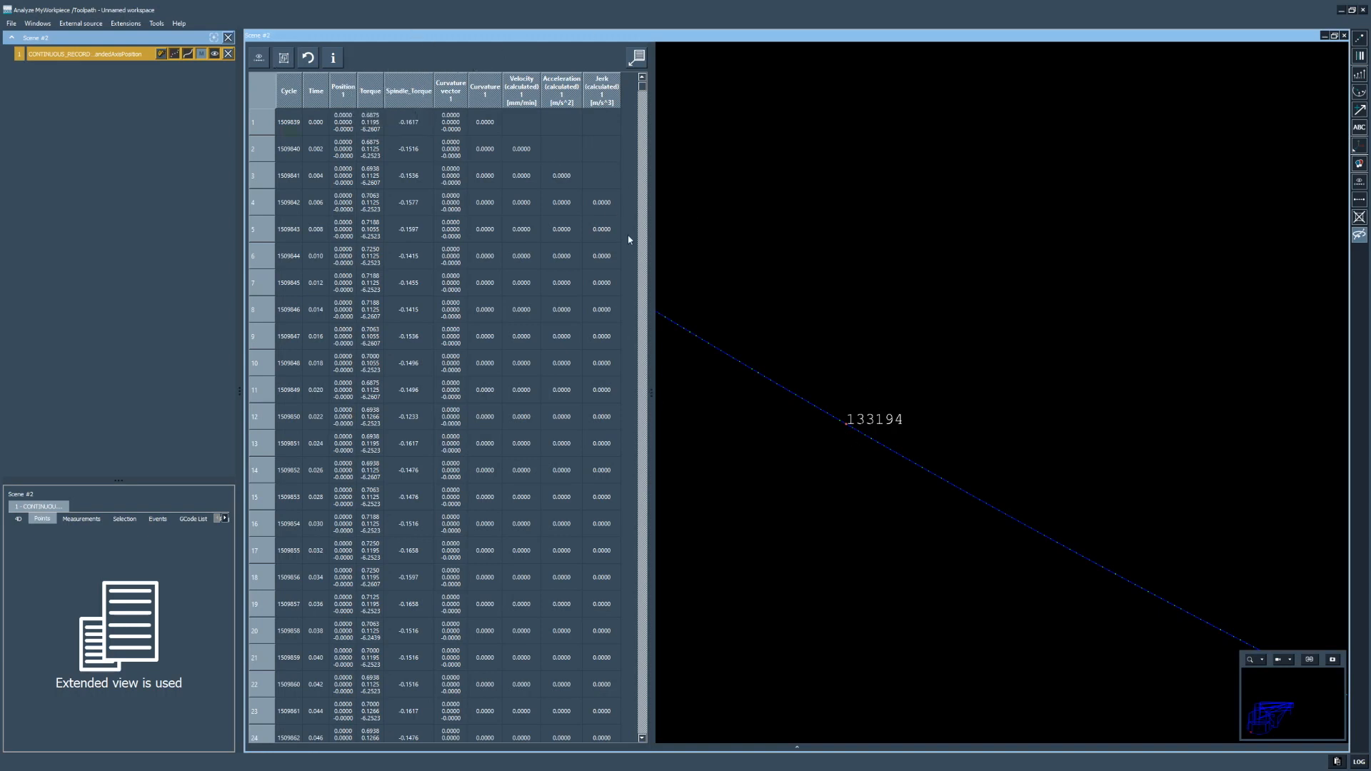
{"action": "scroll", "coordinate": [842, 438], "scroll_direction": "up", "scroll_amount": 5}
{"action": "scroll", "coordinate": [1000, 481], "scroll_direction": "down", "scroll_amount": 2}
{"action": "scroll", "coordinate": [977, 441], "scroll_direction": "up", "scroll_amount": 8}
{"action": "scroll", "coordinate": [966, 457], "scroll_direction": "down", "scroll_amount": 5}
{"action": "scroll", "coordinate": [1005, 421], "scroll_direction": "down", "scroll_amount": 4}
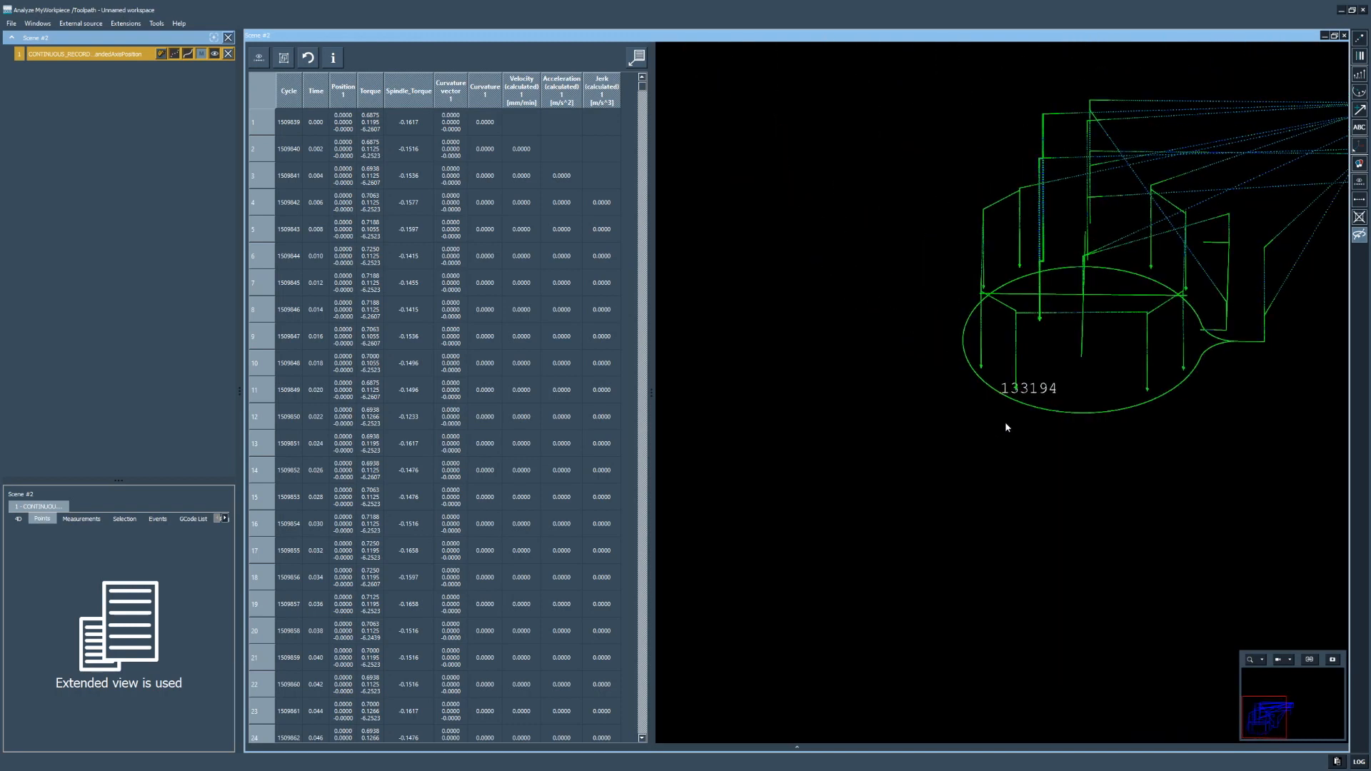
{"action": "scroll", "coordinate": [1011, 400], "scroll_direction": "up", "scroll_amount": 5}
{"action": "scroll", "coordinate": [1009, 397], "scroll_direction": "up", "scroll_amount": 6}
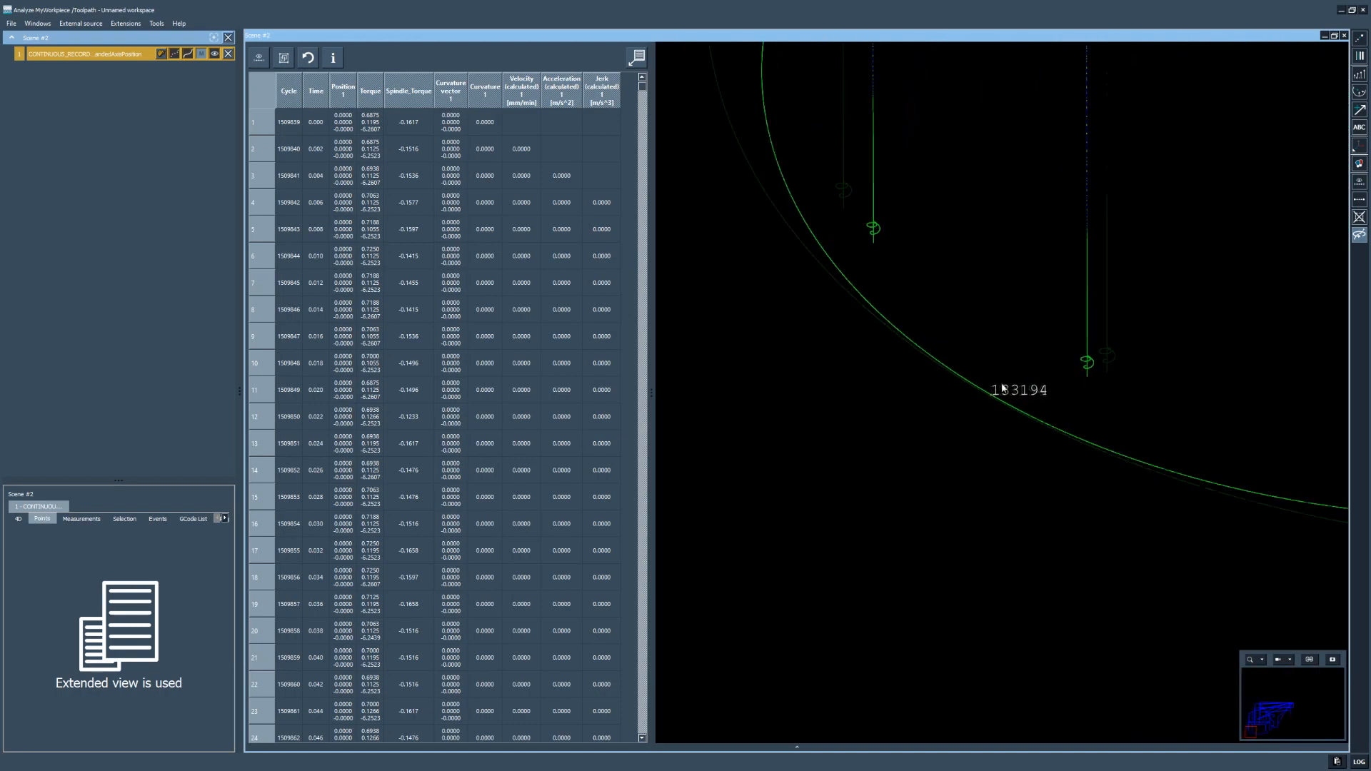
Step: Jump to row 133194 in the points table using the scroll-to function
{"action": "right_click", "coordinate": [625, 134]}
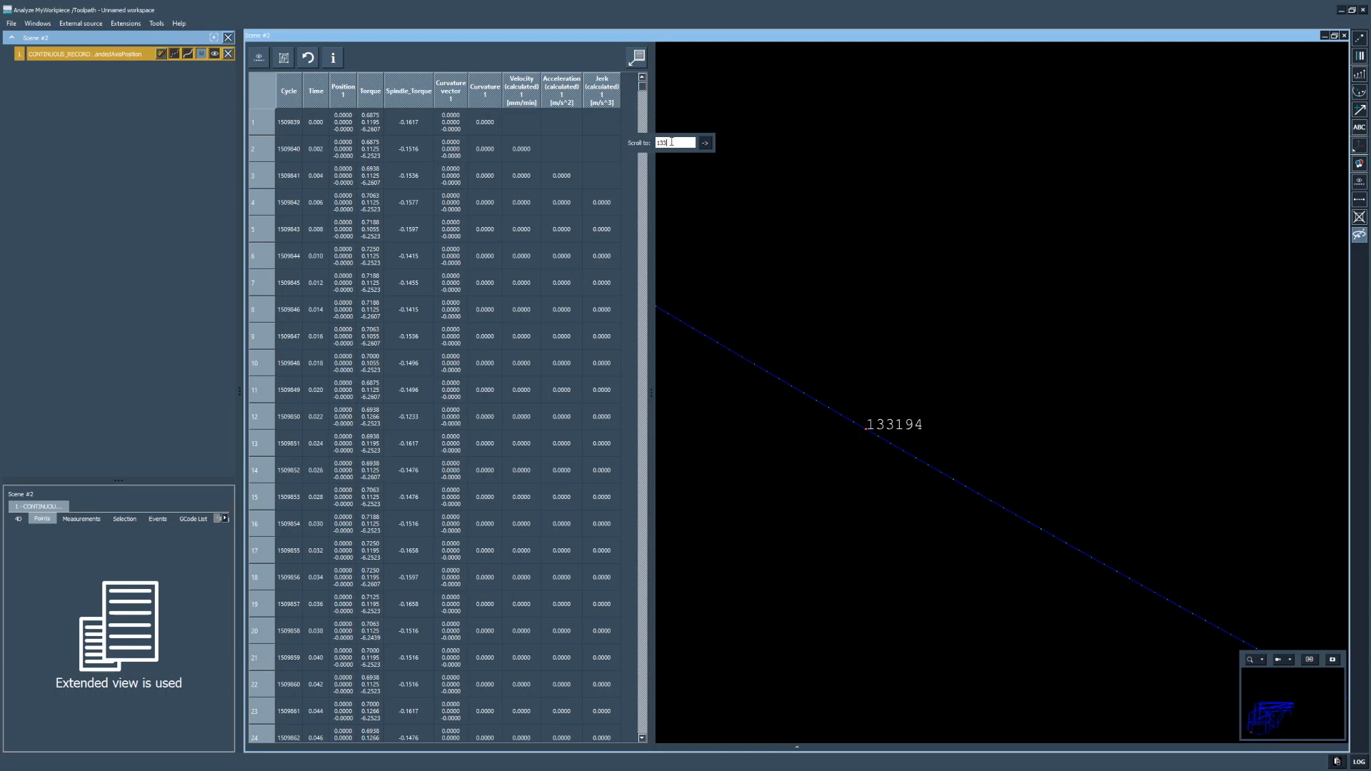
{"action": "key", "text": "Return"}
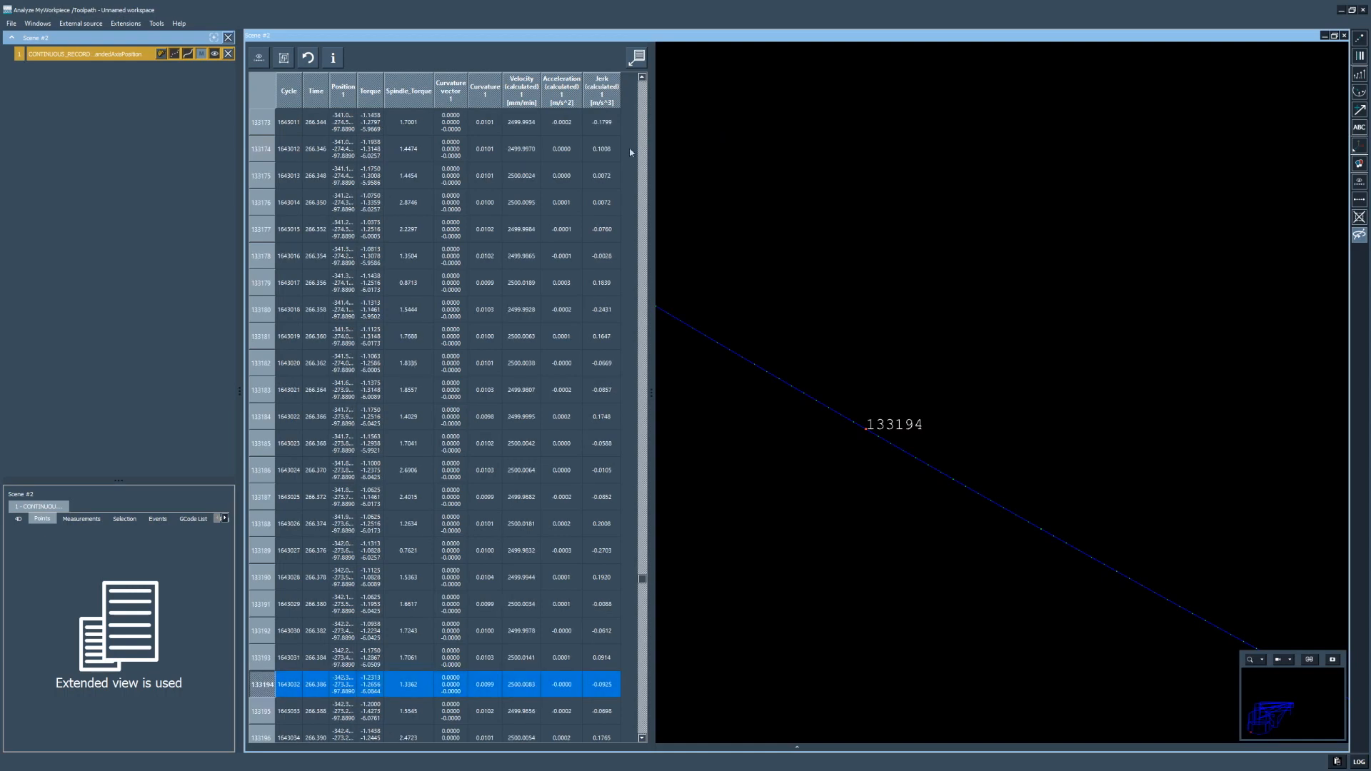
{"action": "scroll", "coordinate": [372, 657], "scroll_direction": "down", "scroll_amount": 6}
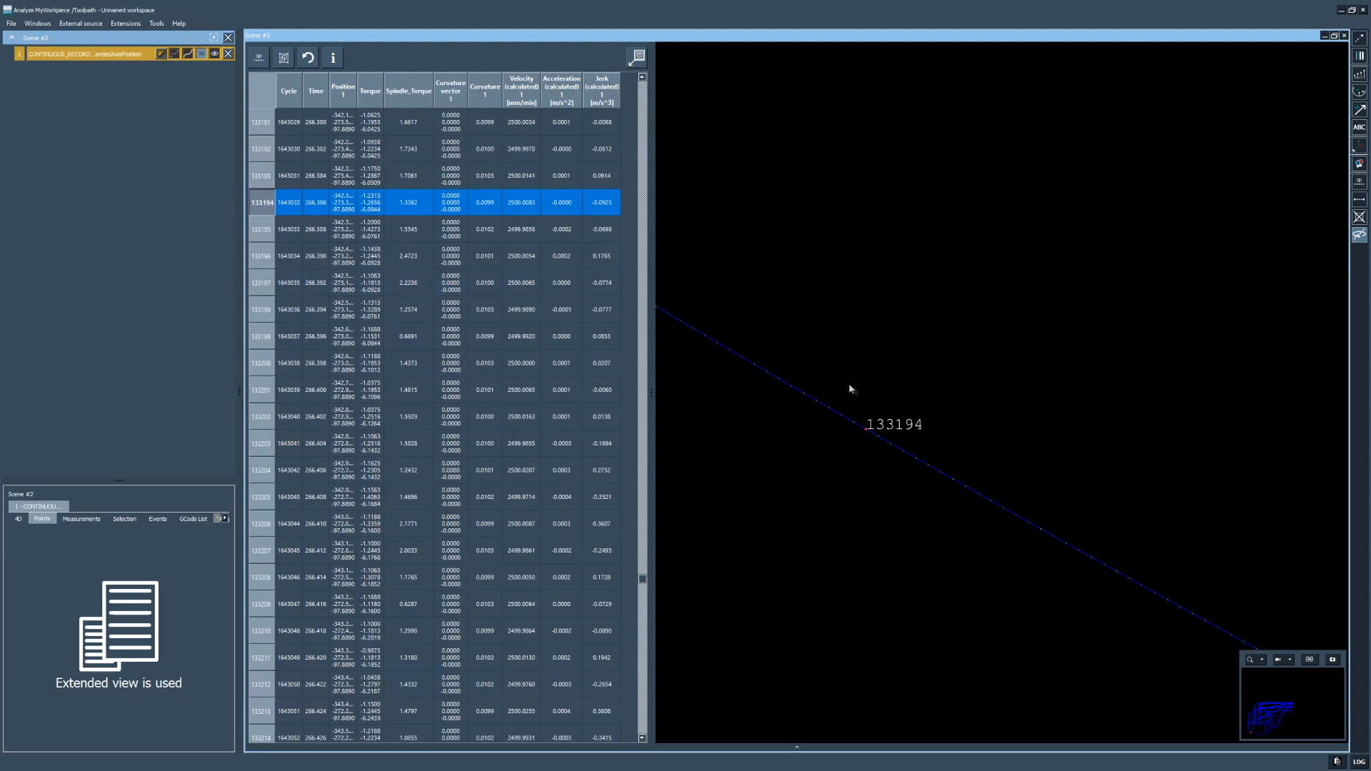
Step: Add the neighbouring points 133195 and 133193 on the curve to the selection
{"action": "left_click", "coordinate": [867, 438]}
{"action": "left_click", "coordinate": [854, 423], "text": "ctrl"}
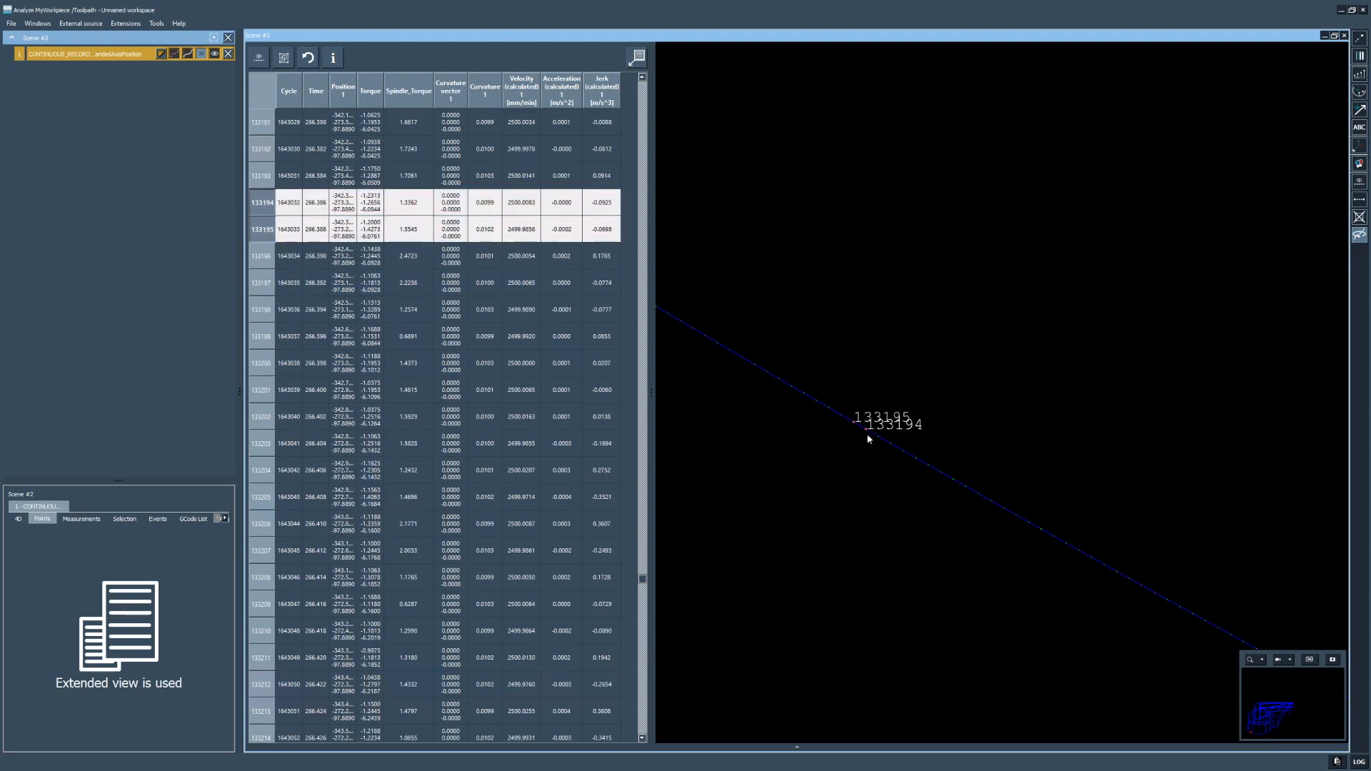
{"action": "left_click", "coordinate": [871, 435], "text": "ctrl"}
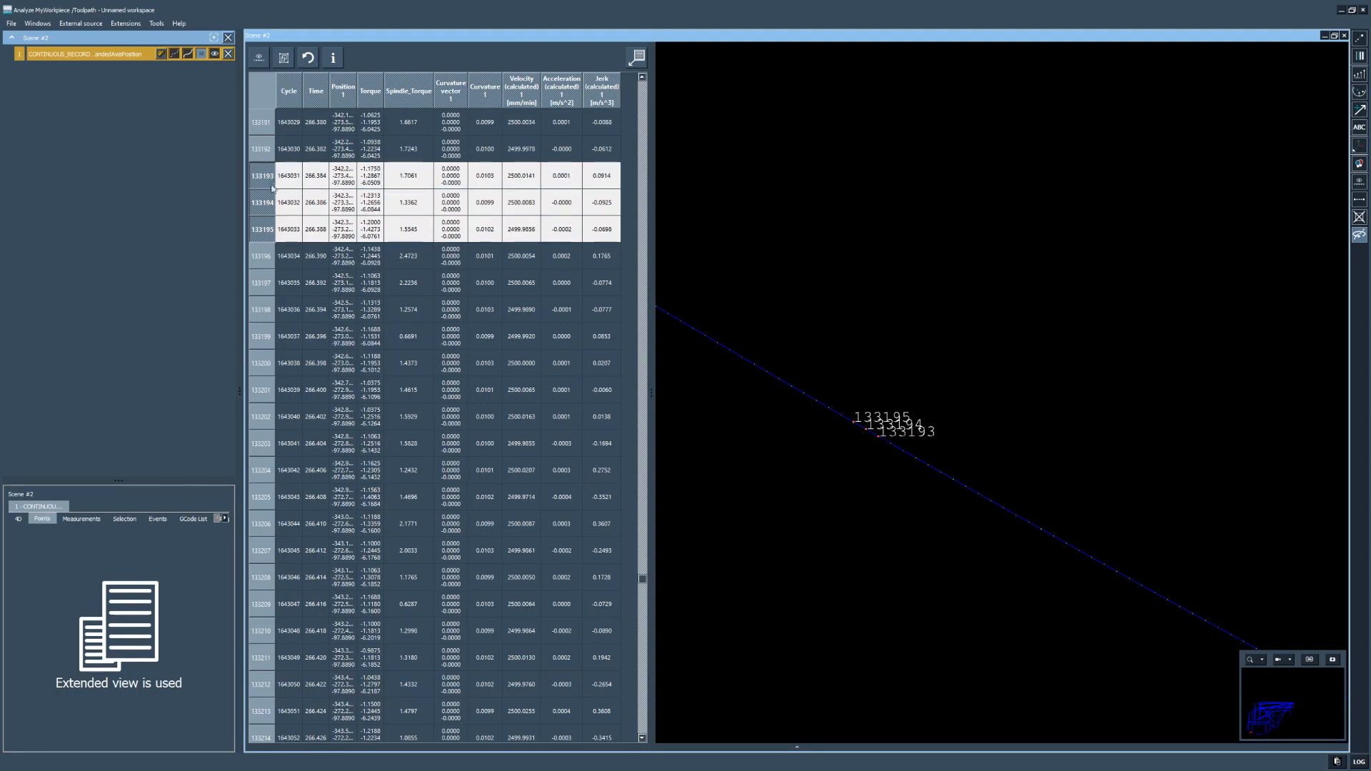
Step: Turn off the index labels and clear the selection of the three neighbouring points
{"action": "left_click", "coordinate": [337, 61]}
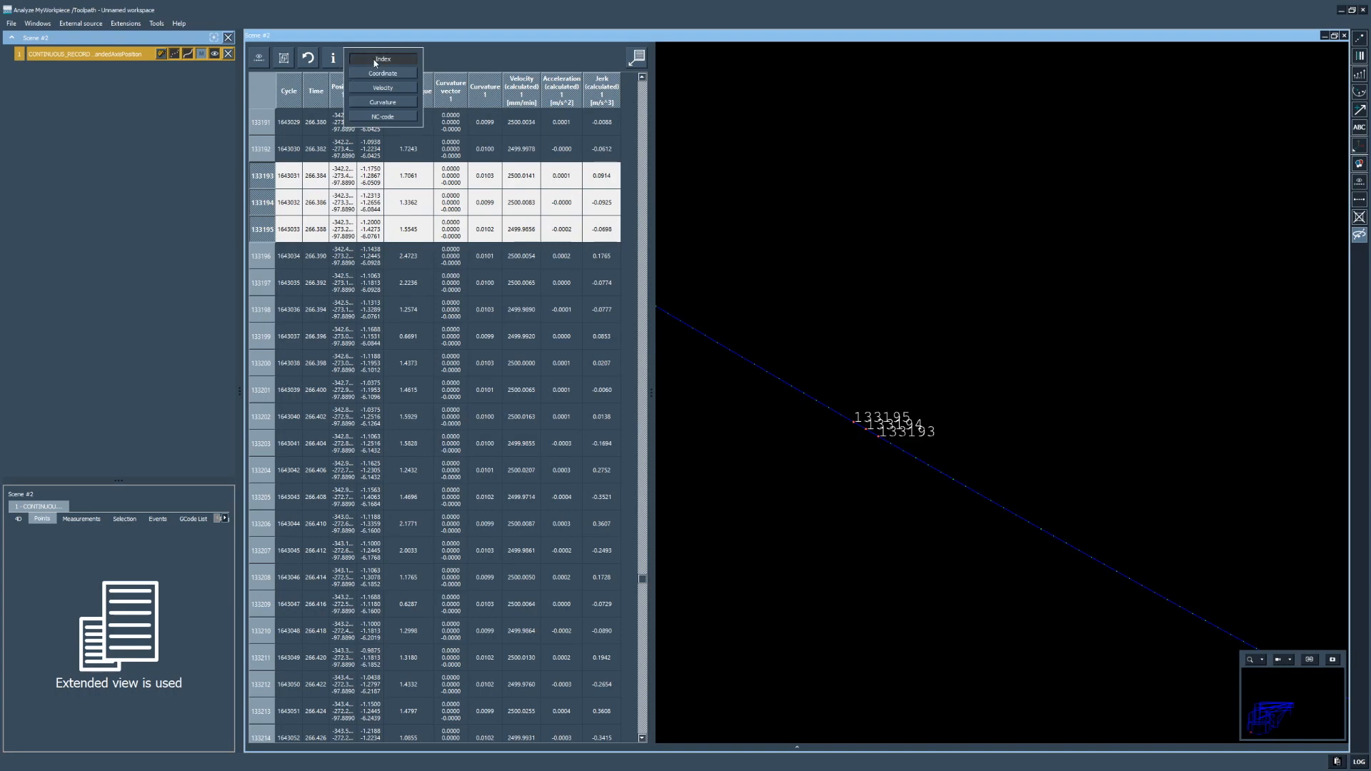
{"action": "left_click", "coordinate": [376, 60]}
{"action": "left_click", "coordinate": [891, 445]}
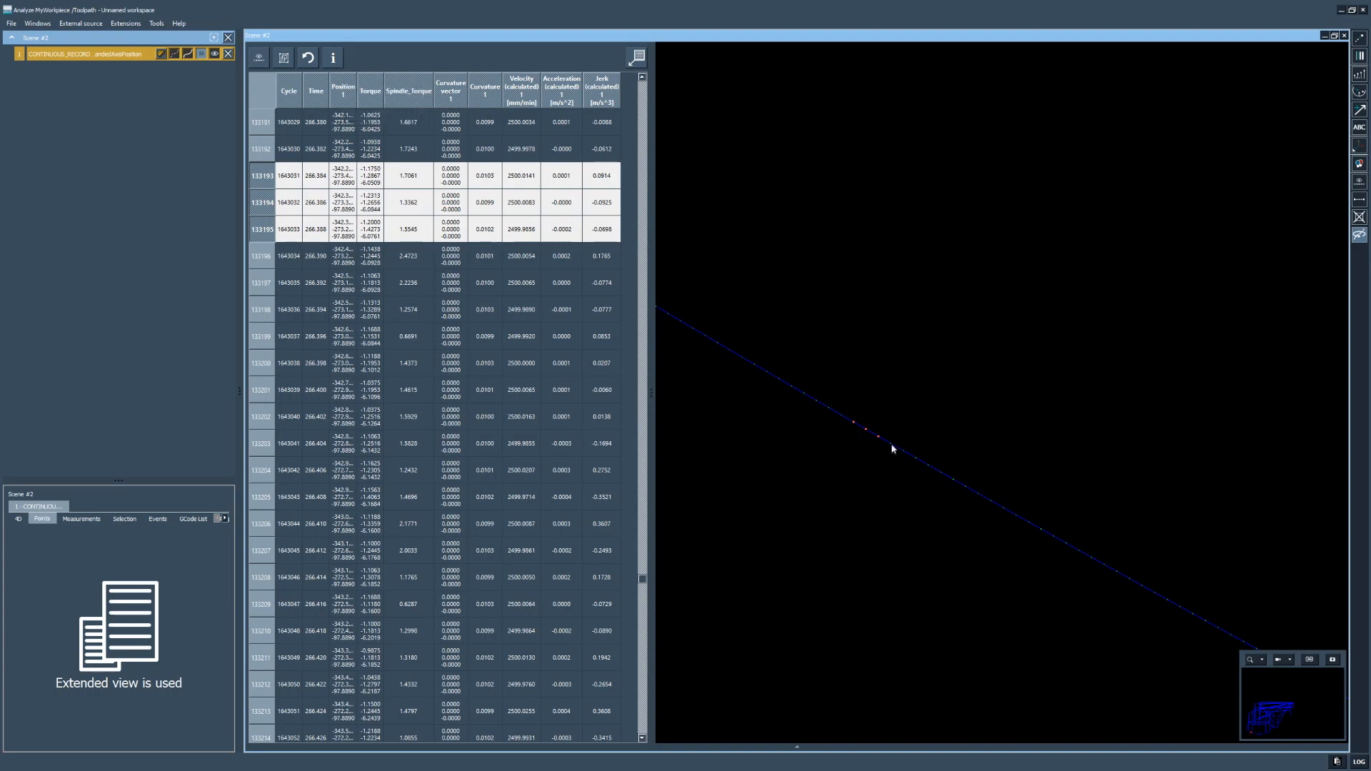
{"action": "left_click", "coordinate": [891, 445]}
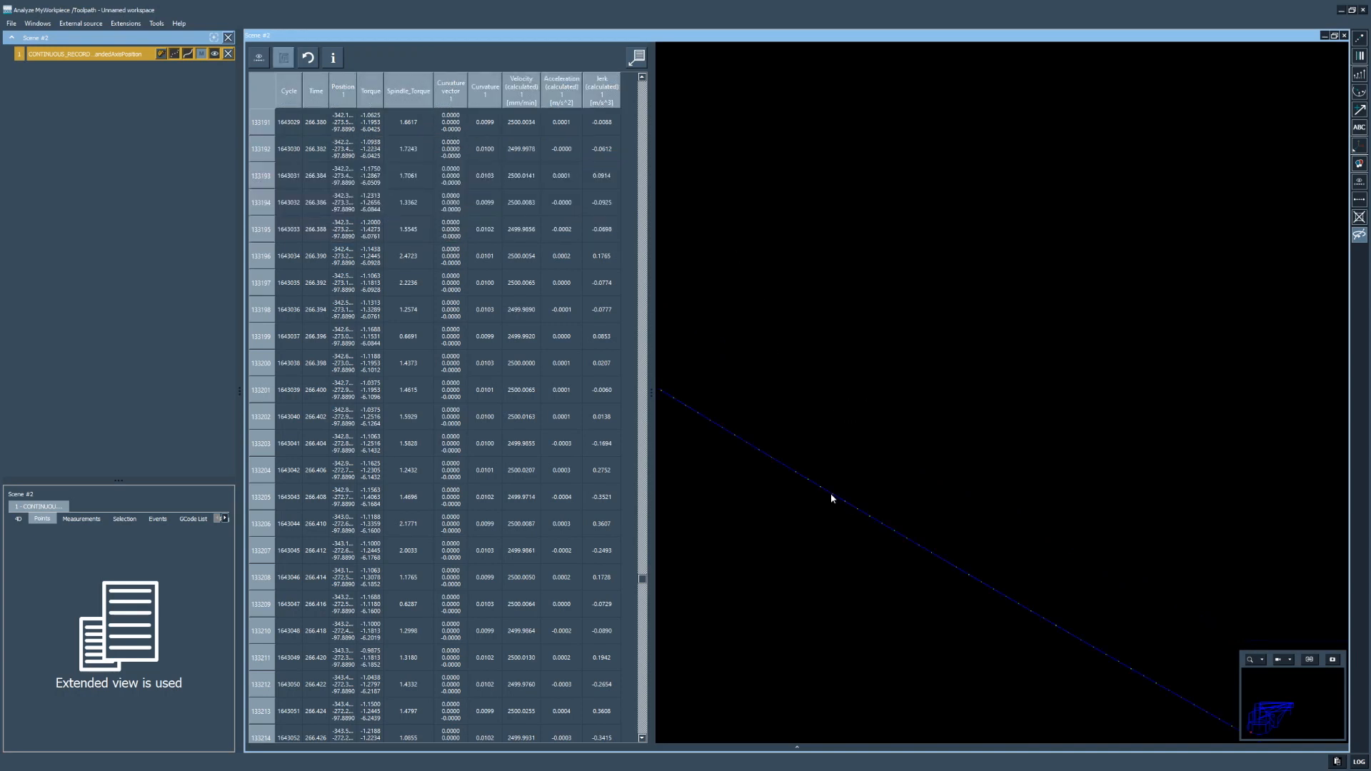
Step: Select point 133213 on the curve and display its coordinates and index in the scene
{"action": "left_click", "coordinate": [831, 494]}
{"action": "left_click", "coordinate": [335, 63]}
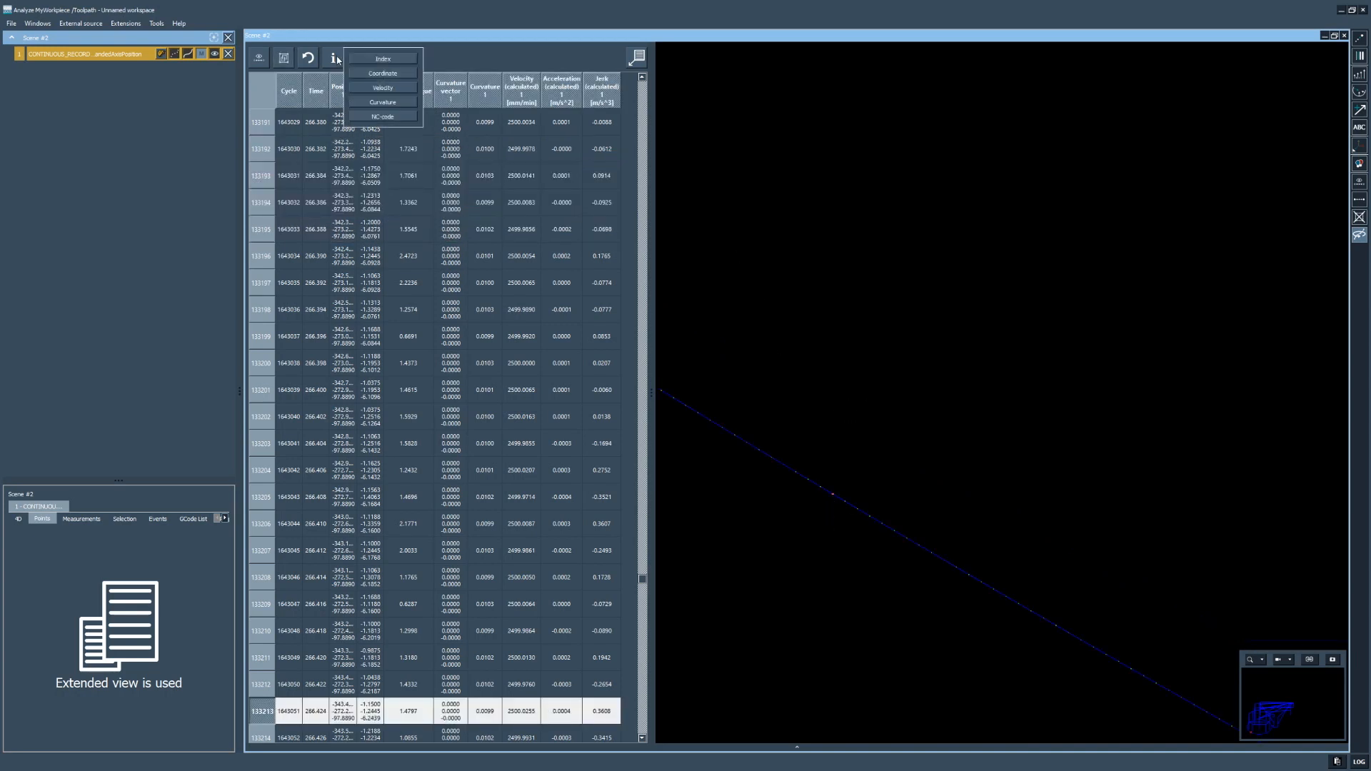
{"action": "left_click", "coordinate": [377, 75]}
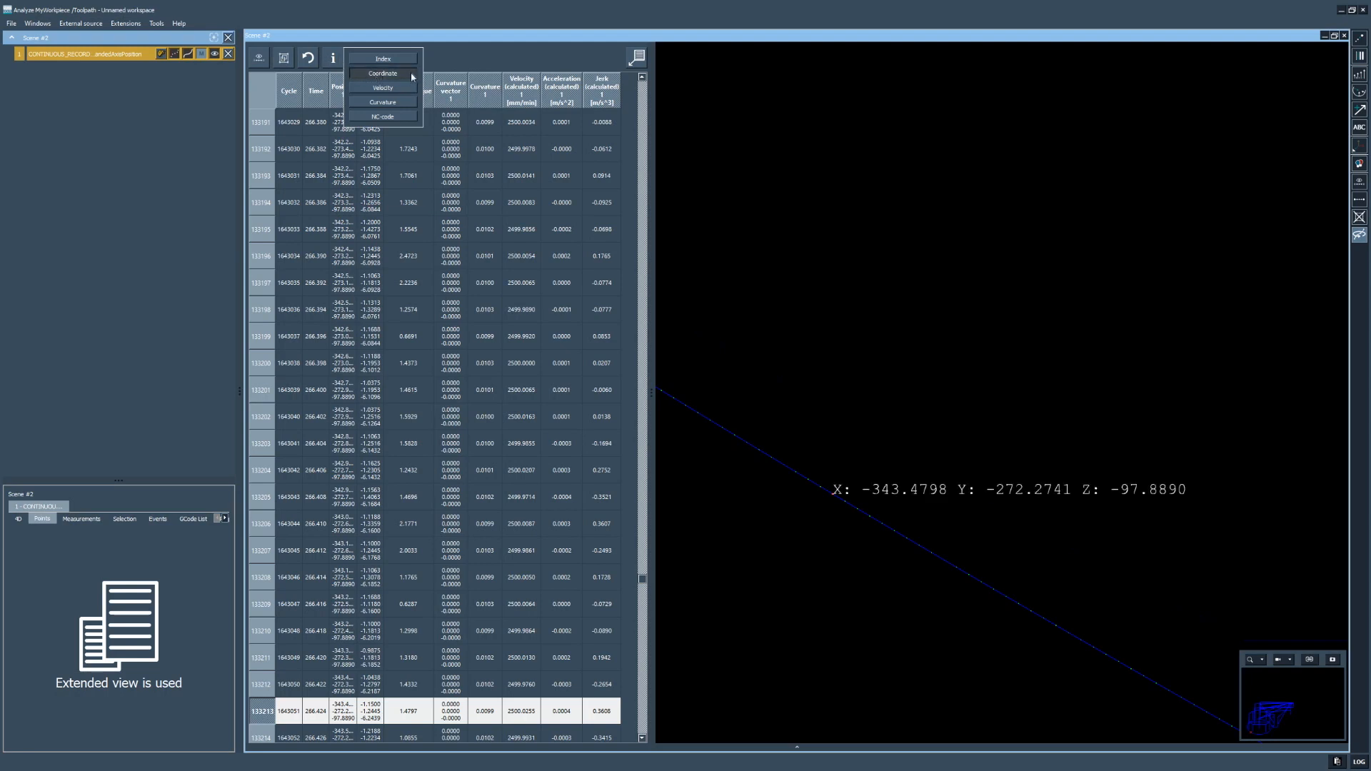
{"action": "left_click", "coordinate": [402, 60]}
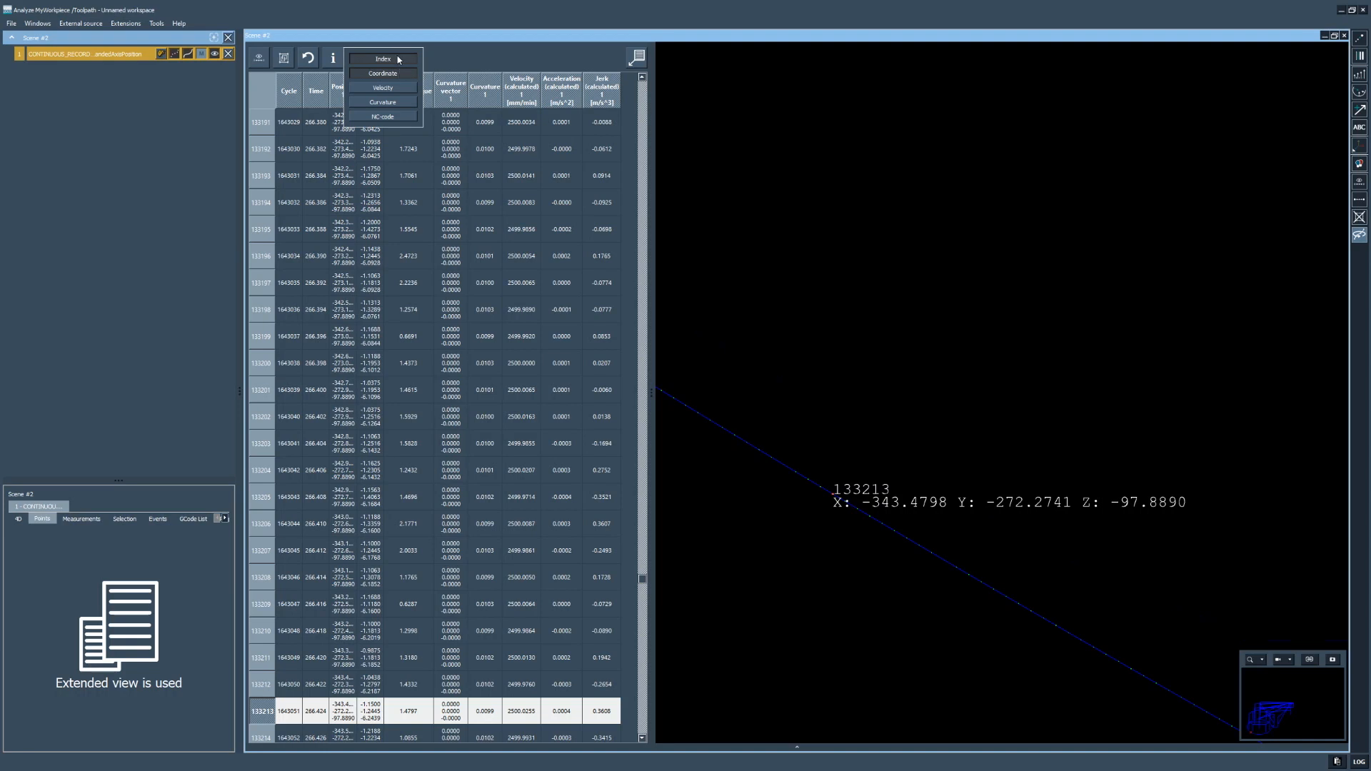
Step: Replace the index and coordinate labels at the selected point with its velocity and curvature
{"action": "left_click", "coordinate": [393, 57]}
{"action": "left_click", "coordinate": [387, 87]}
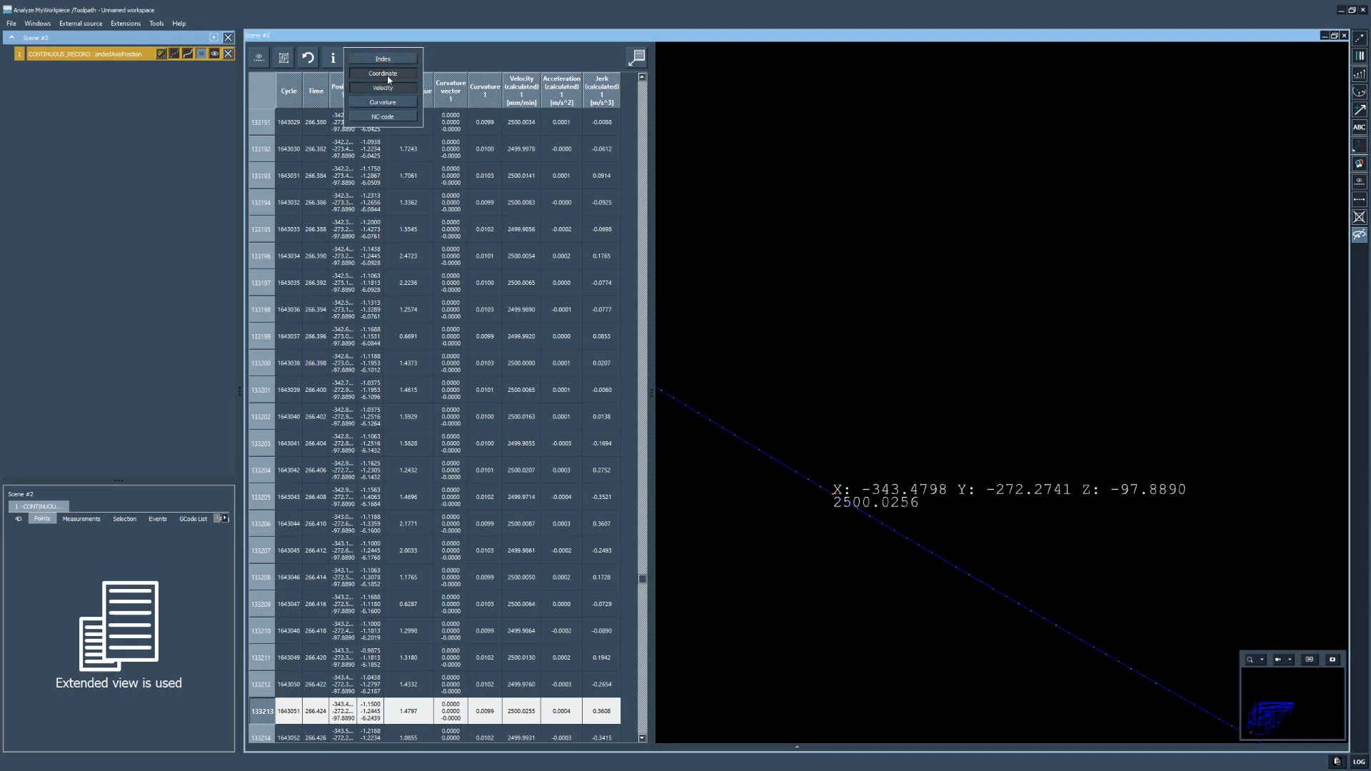
{"action": "left_click", "coordinate": [392, 74]}
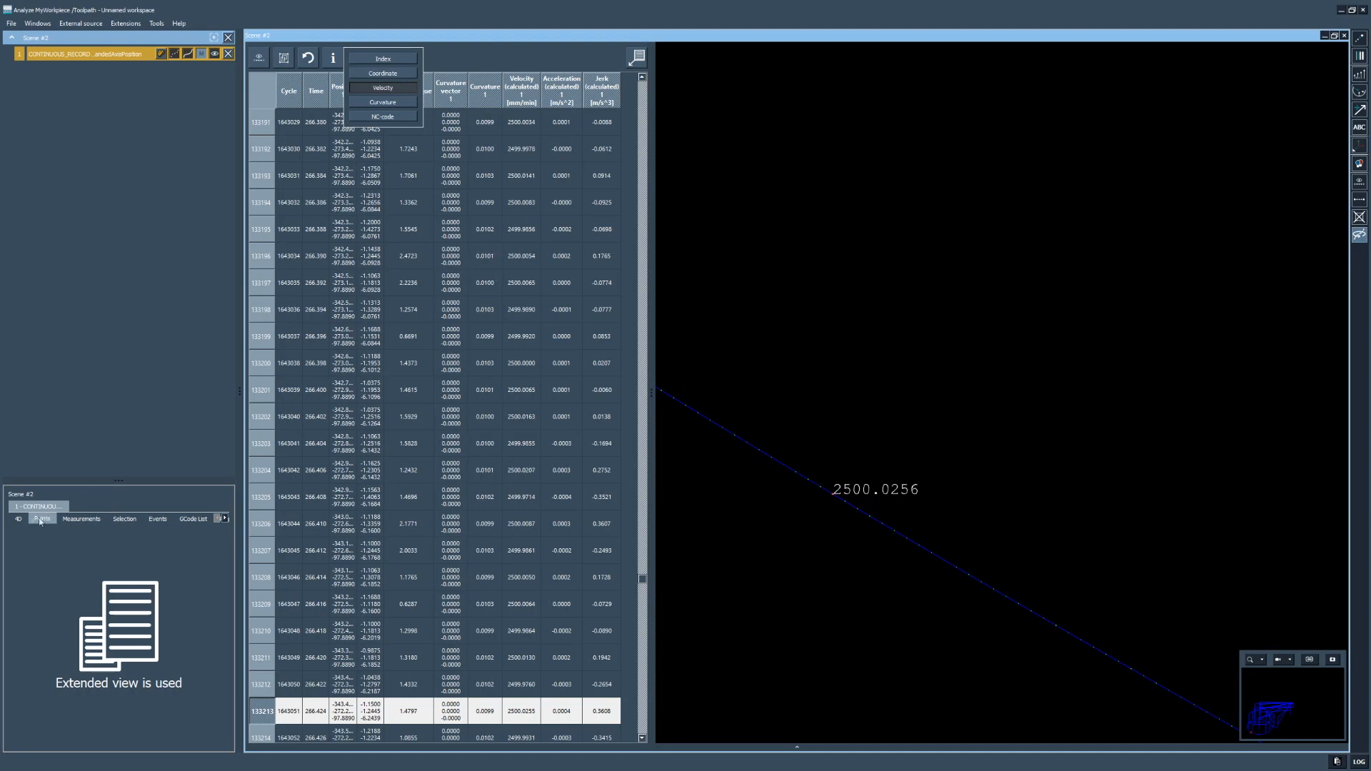
{"action": "left_click", "coordinate": [378, 102]}
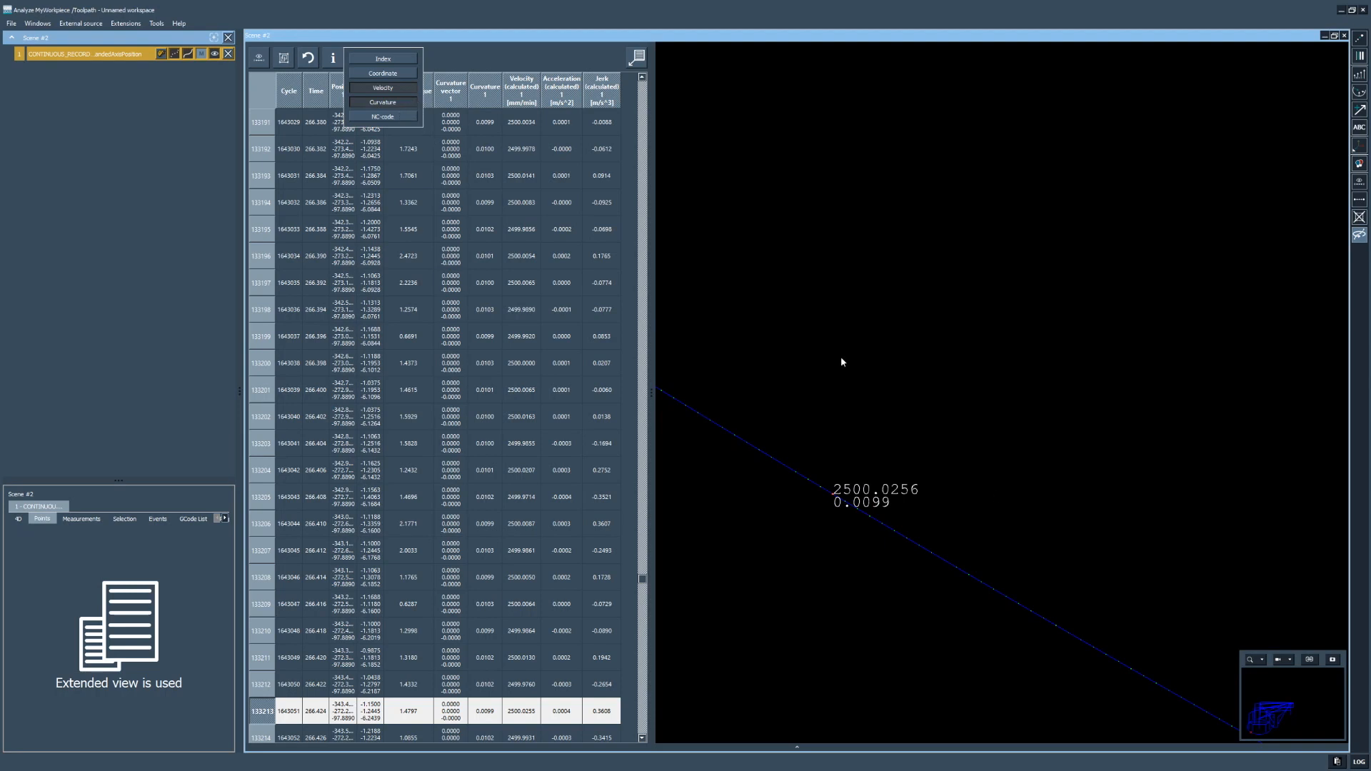
Step: Turn off the curvature and velocity labels, and briefly switch the NC-code label on and off
{"action": "left_click", "coordinate": [394, 103]}
{"action": "left_click", "coordinate": [396, 89]}
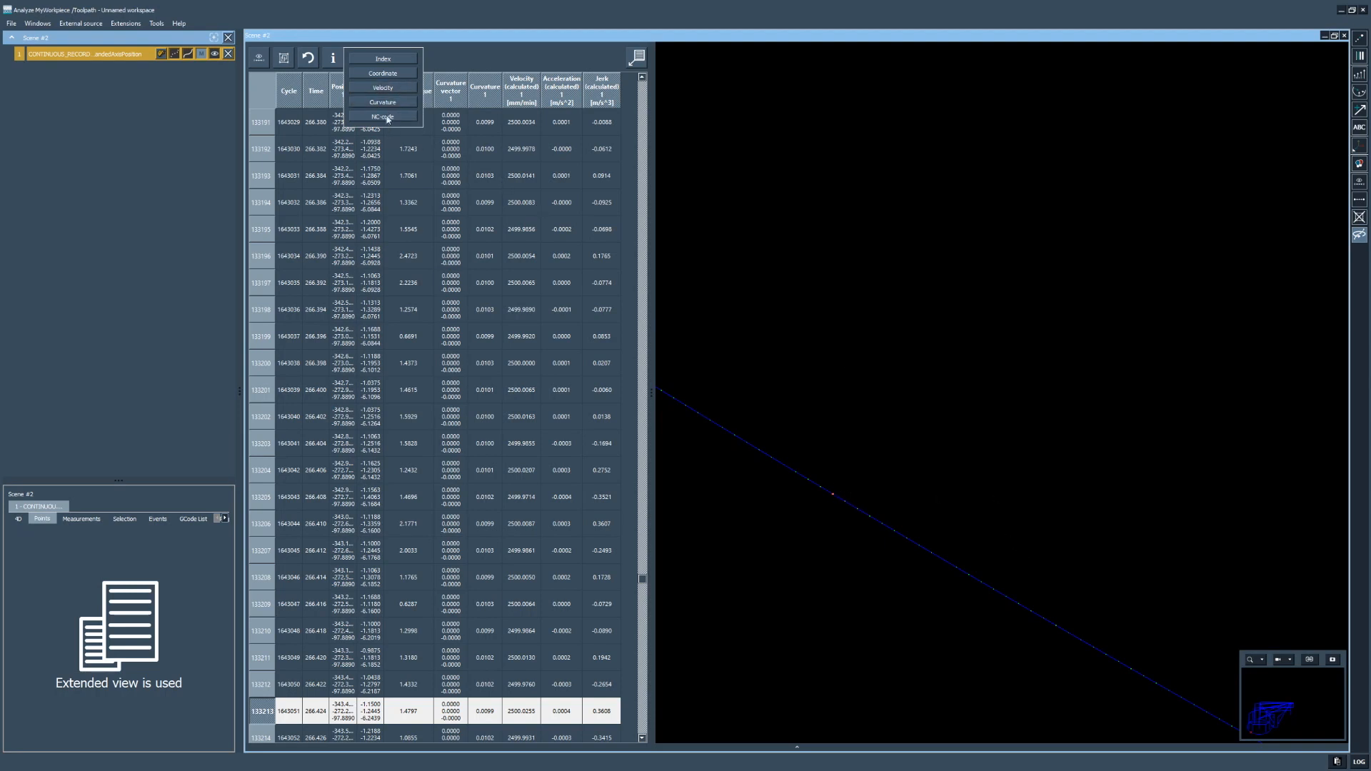
{"action": "left_click", "coordinate": [387, 117]}
{"action": "left_click", "coordinate": [373, 117]}
{"action": "left_click", "coordinate": [450, 56]}
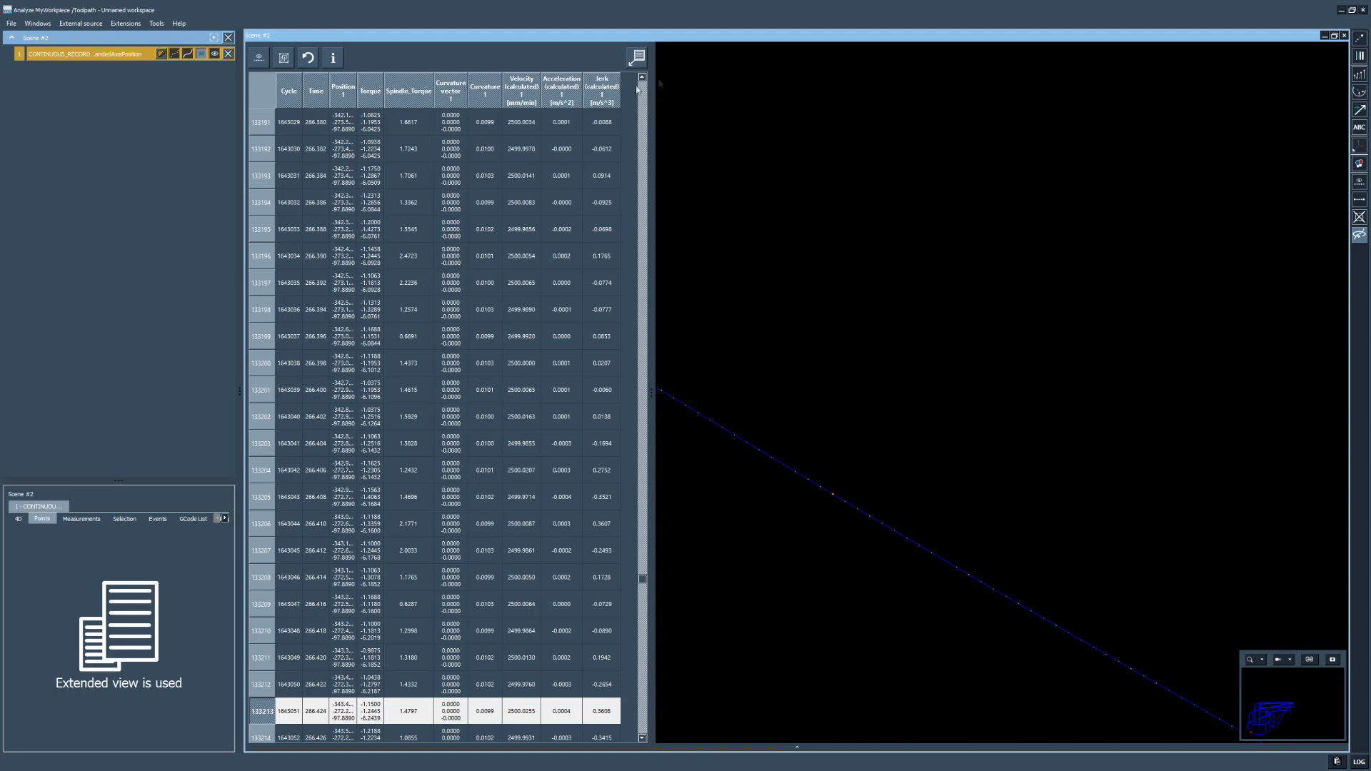
Step: Return the extended points table to its compact view and open the measurement tools
{"action": "left_click", "coordinate": [636, 56]}
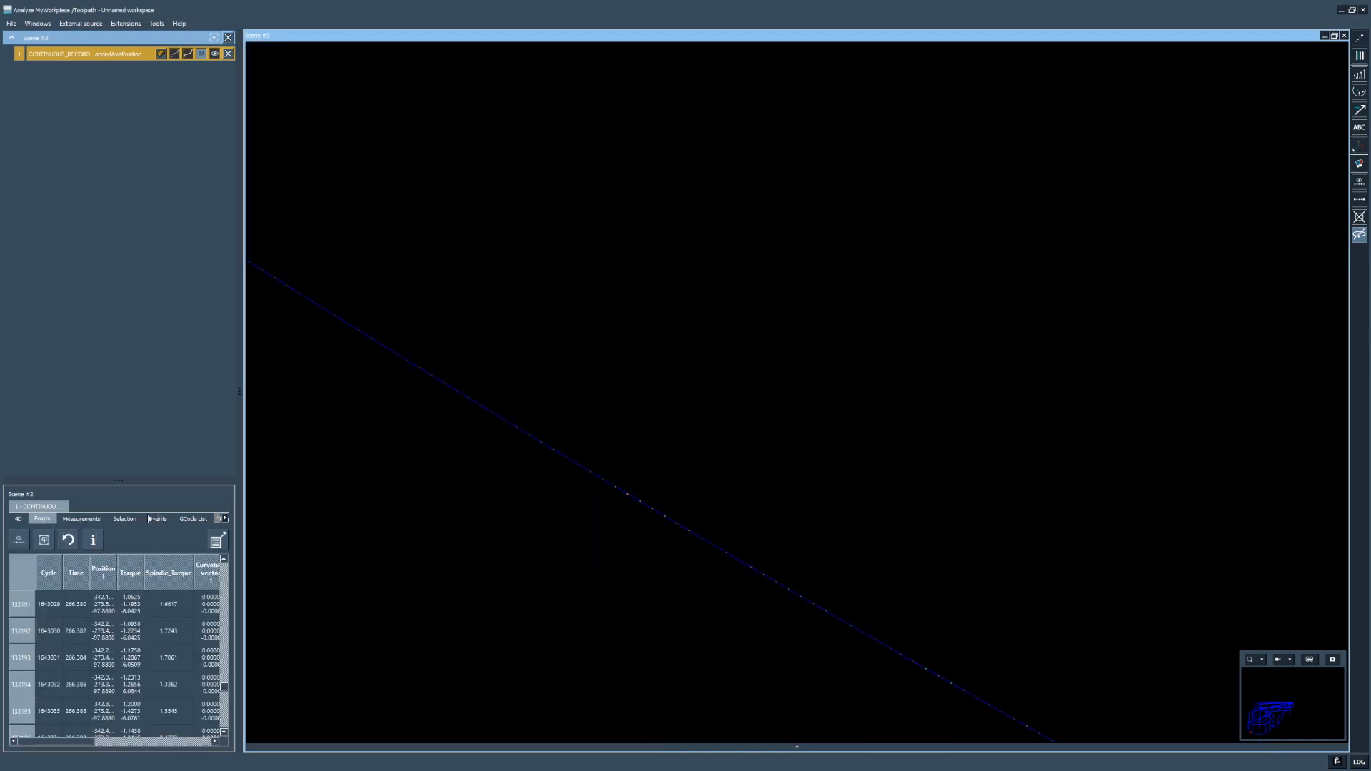
{"action": "left_click", "coordinate": [149, 561]}
{"action": "left_click", "coordinate": [71, 521]}
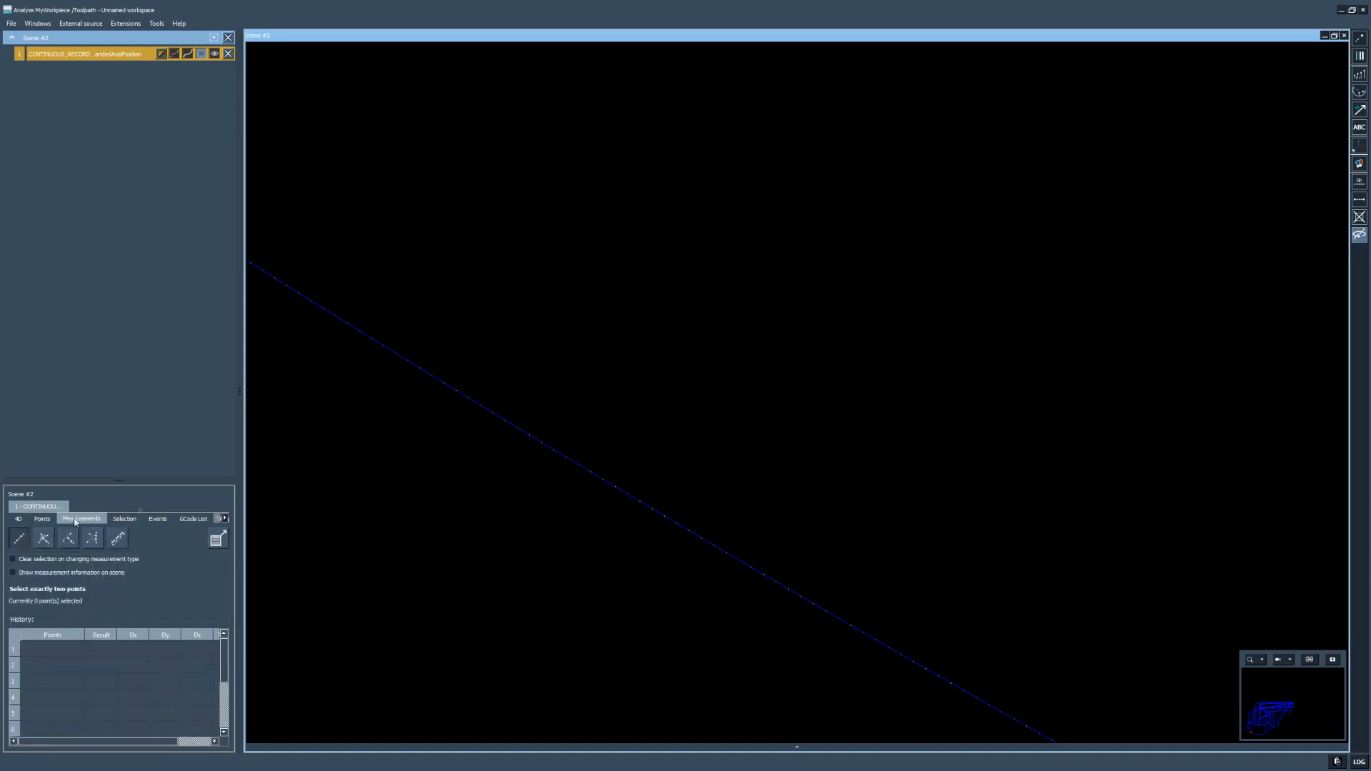
Step: Close the scene containing the continuous recording's toolpath
{"action": "scroll", "coordinate": [598, 491], "scroll_direction": "down", "scroll_amount": 5}
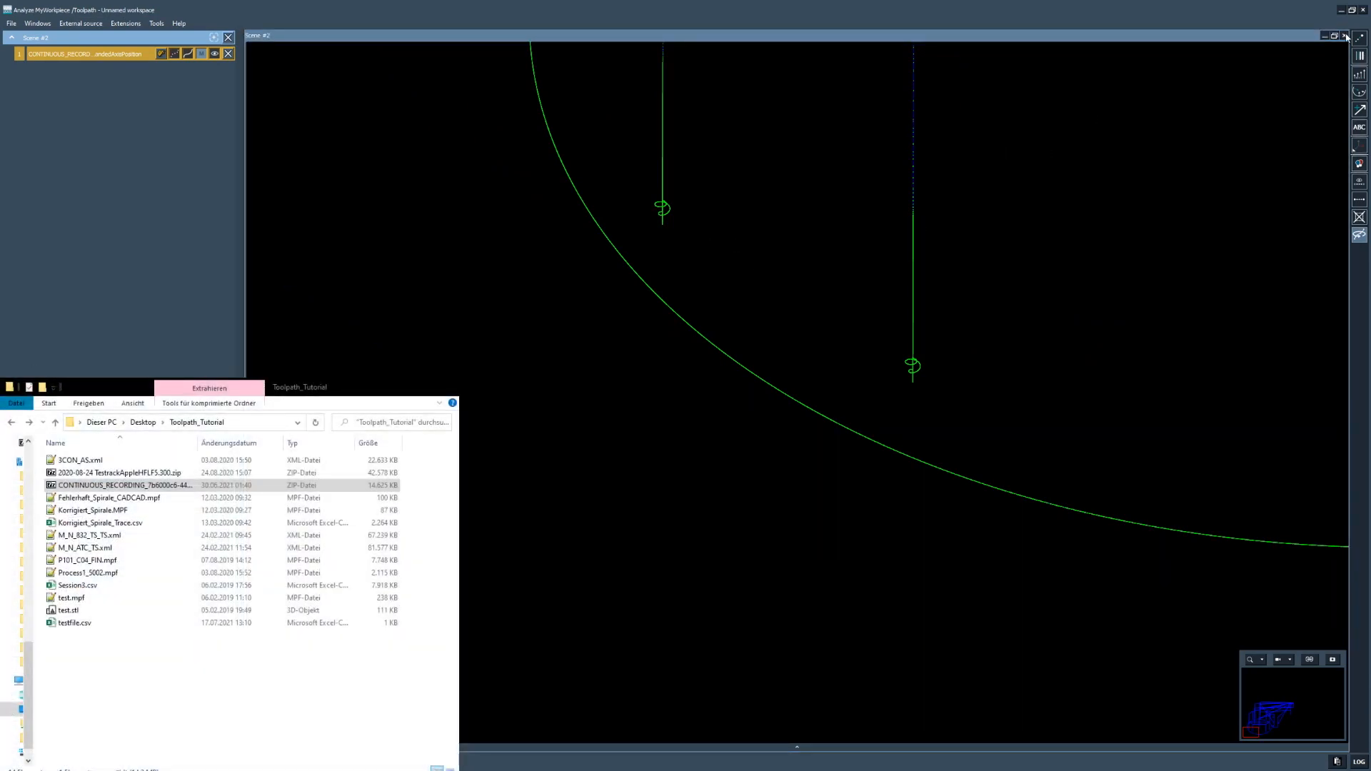
{"action": "left_click", "coordinate": [1345, 35]}
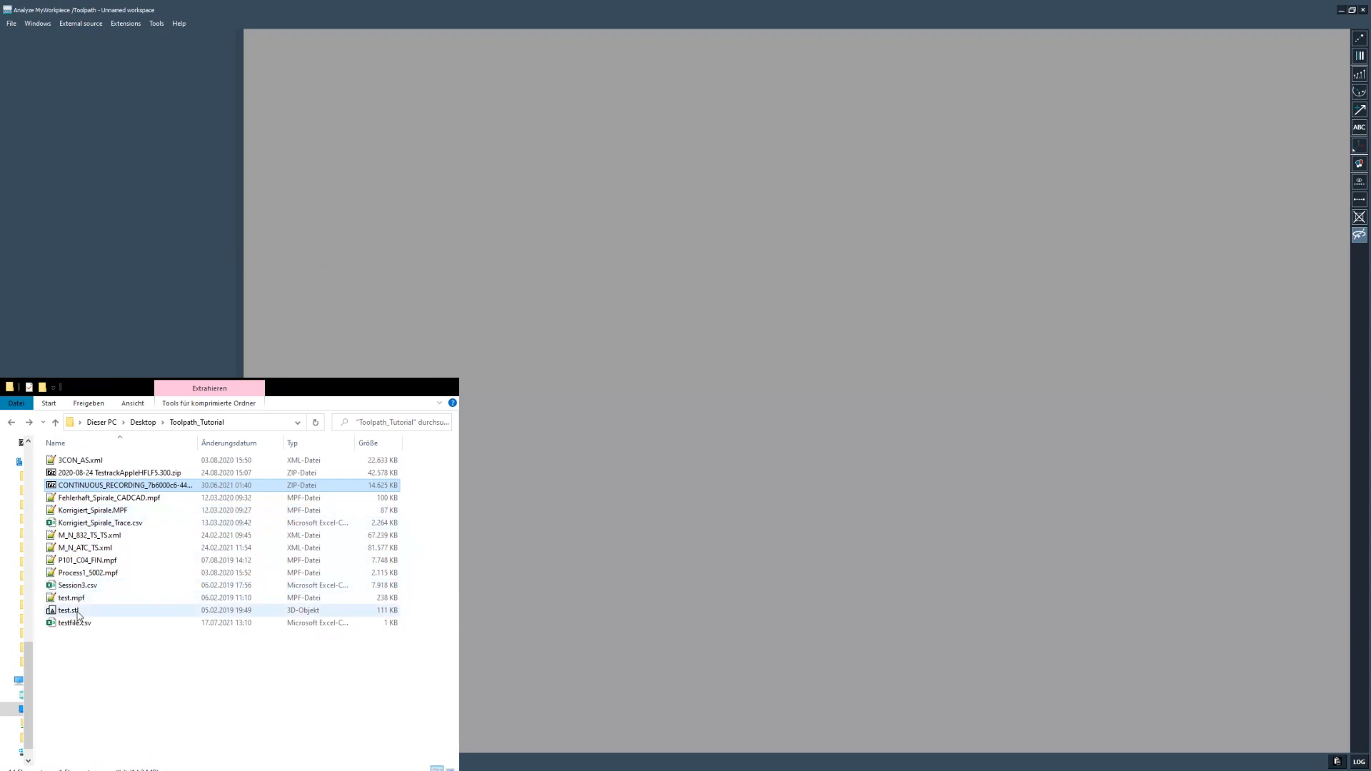
Step: Load test.mpf, the Session3.csv trace with its X, Y and Z position signals, and test.stl from the Toolpath_Tutorial folder into one scene
{"action": "left_click_drag", "start_coordinate": [72, 599], "coordinate": [477, 358]}
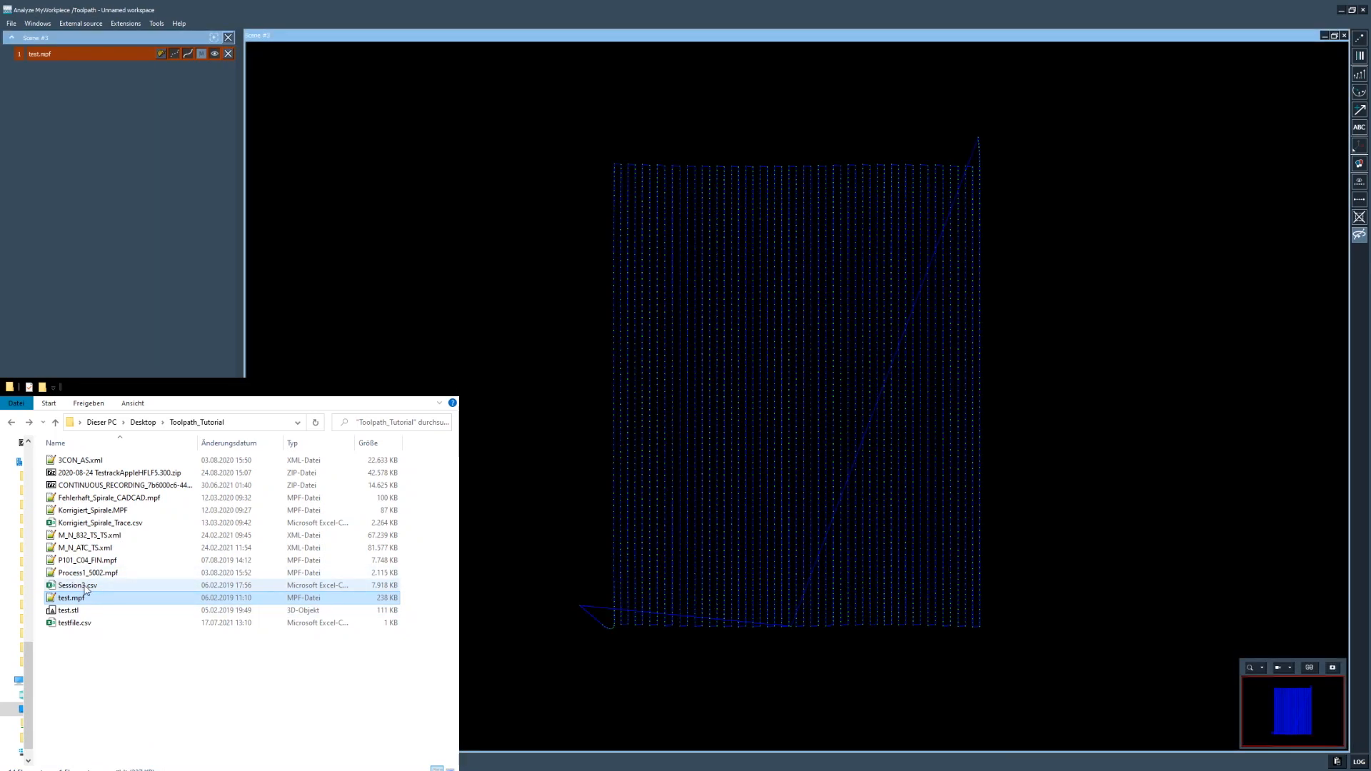
{"action": "left_click_drag", "start_coordinate": [84, 587], "coordinate": [378, 359]}
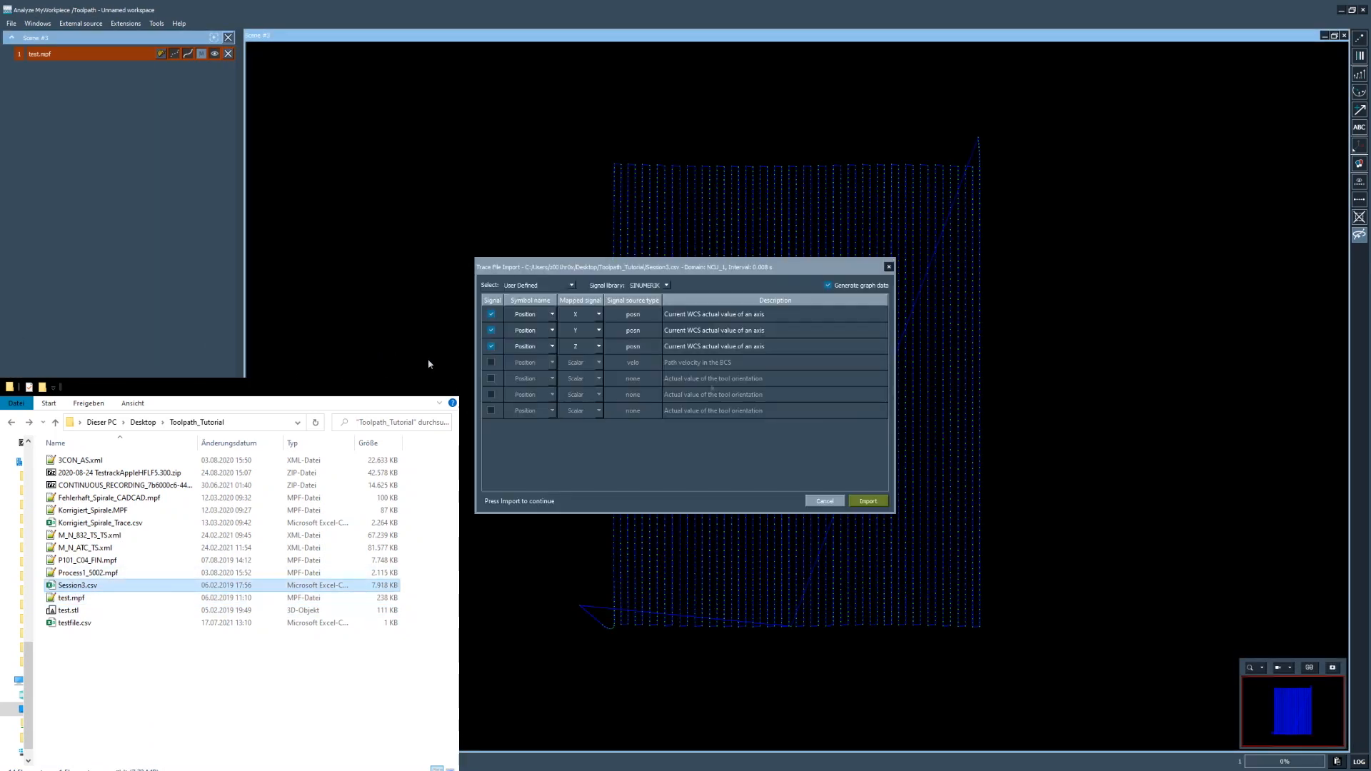
{"action": "left_click", "coordinate": [868, 502]}
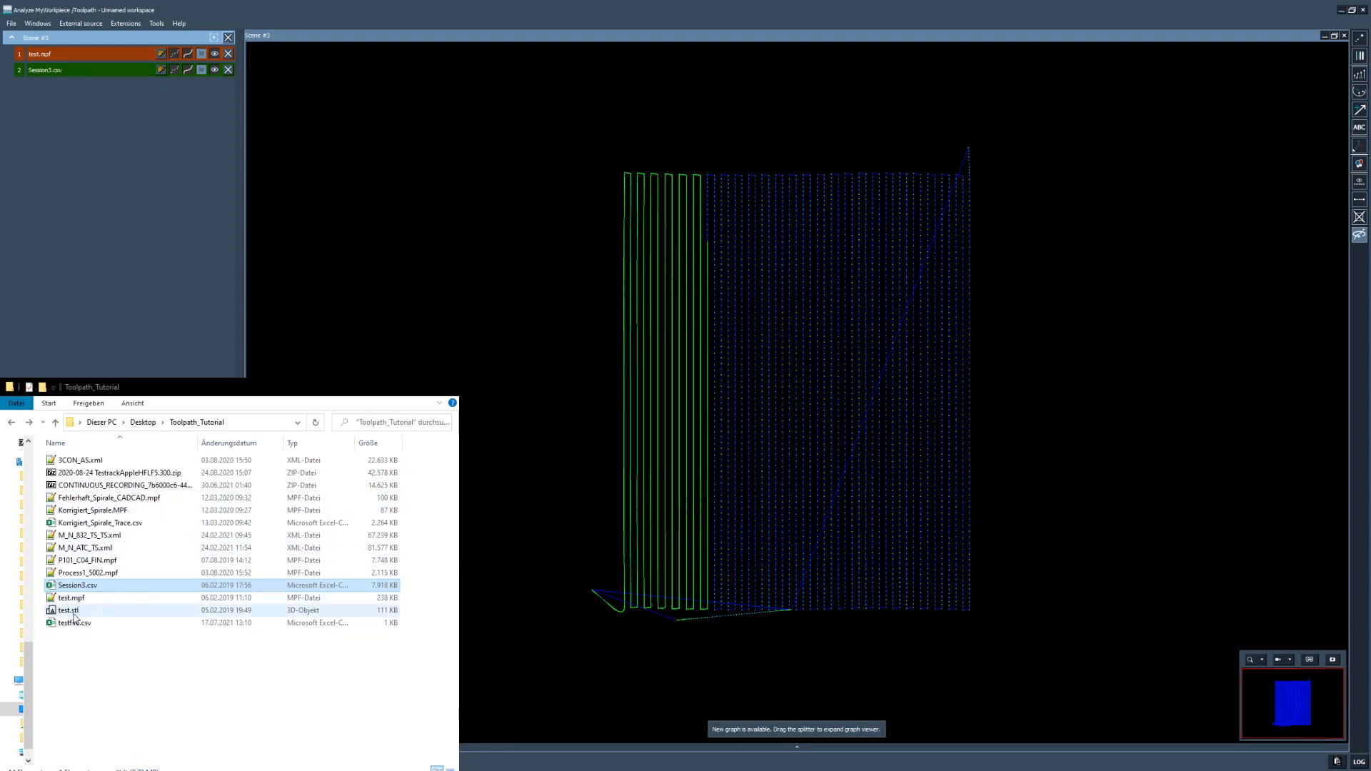
{"action": "left_click_drag", "start_coordinate": [69, 613], "coordinate": [341, 347]}
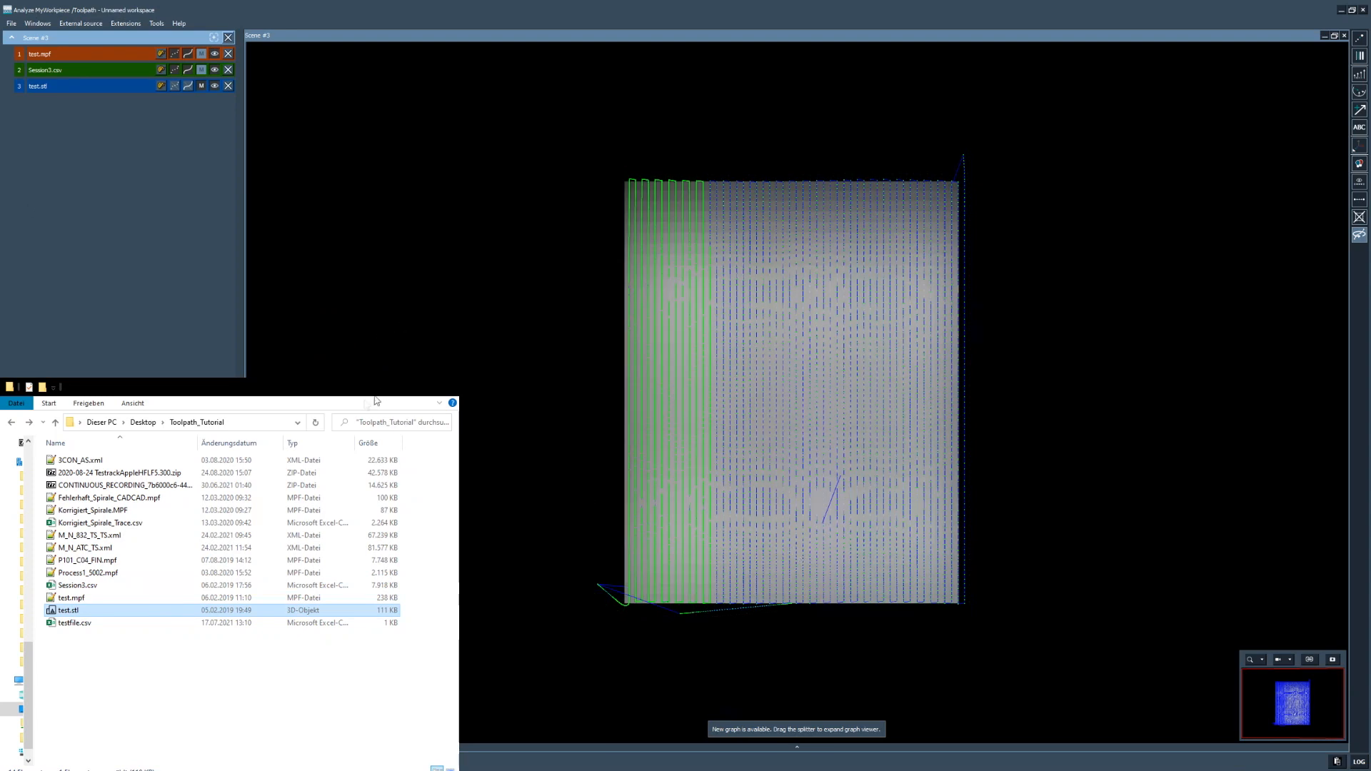
Step: Hide the test.stl model so that only the programmed and recorded toolpaths are displayed
{"action": "left_click", "coordinate": [509, 449]}
{"action": "left_click_drag", "start_coordinate": [681, 470], "coordinate": [733, 457]}
{"action": "scroll", "coordinate": [733, 457], "scroll_direction": "up", "scroll_amount": 5}
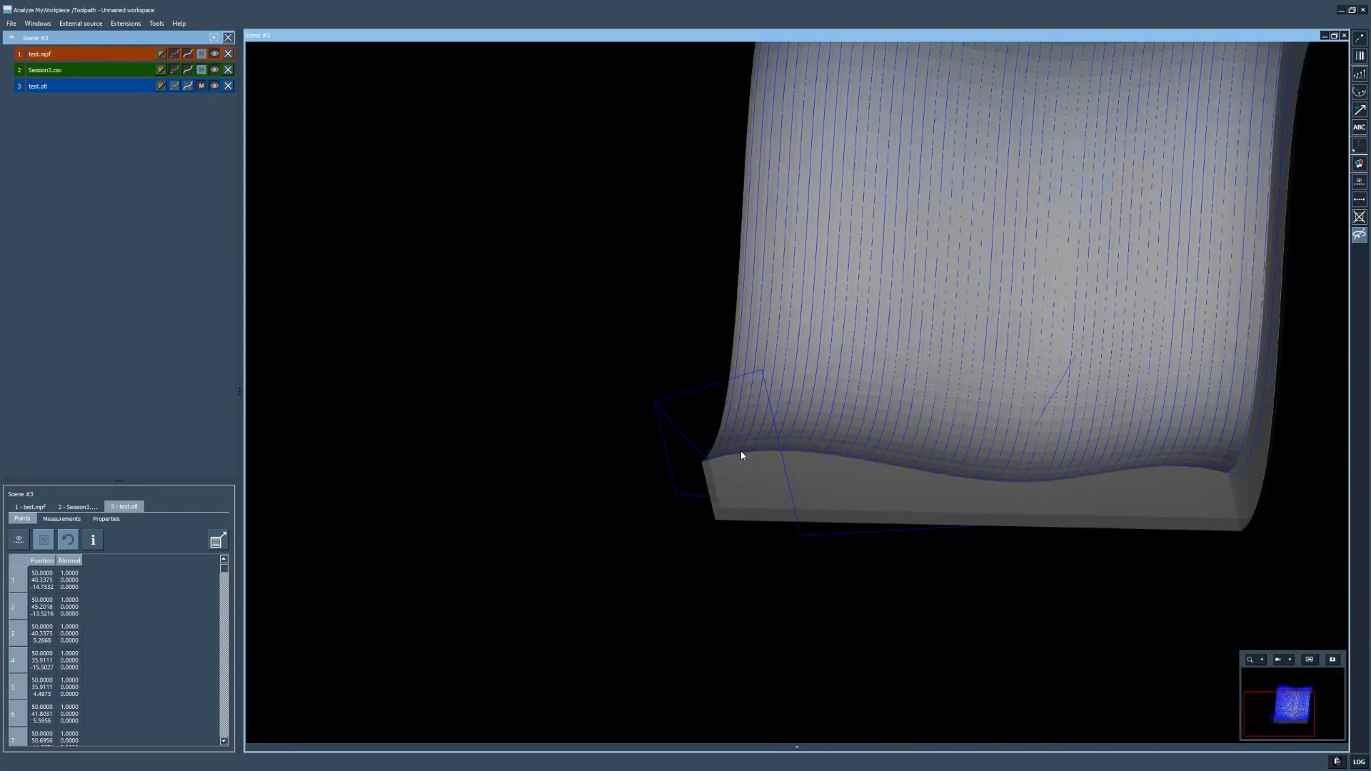
{"action": "left_click_drag", "start_coordinate": [843, 425], "coordinate": [813, 431]}
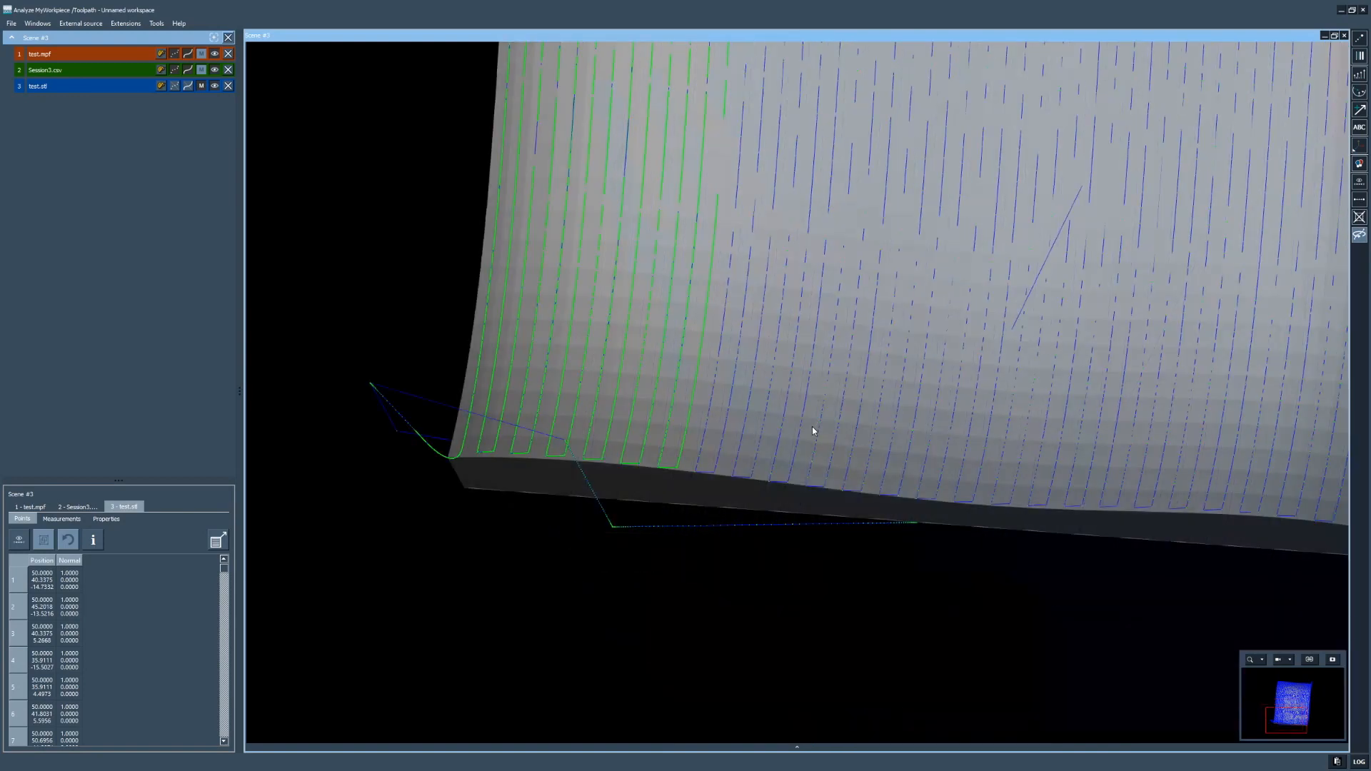
{"action": "middle_click_drag", "start_coordinate": [910, 343], "coordinate": [850, 487]}
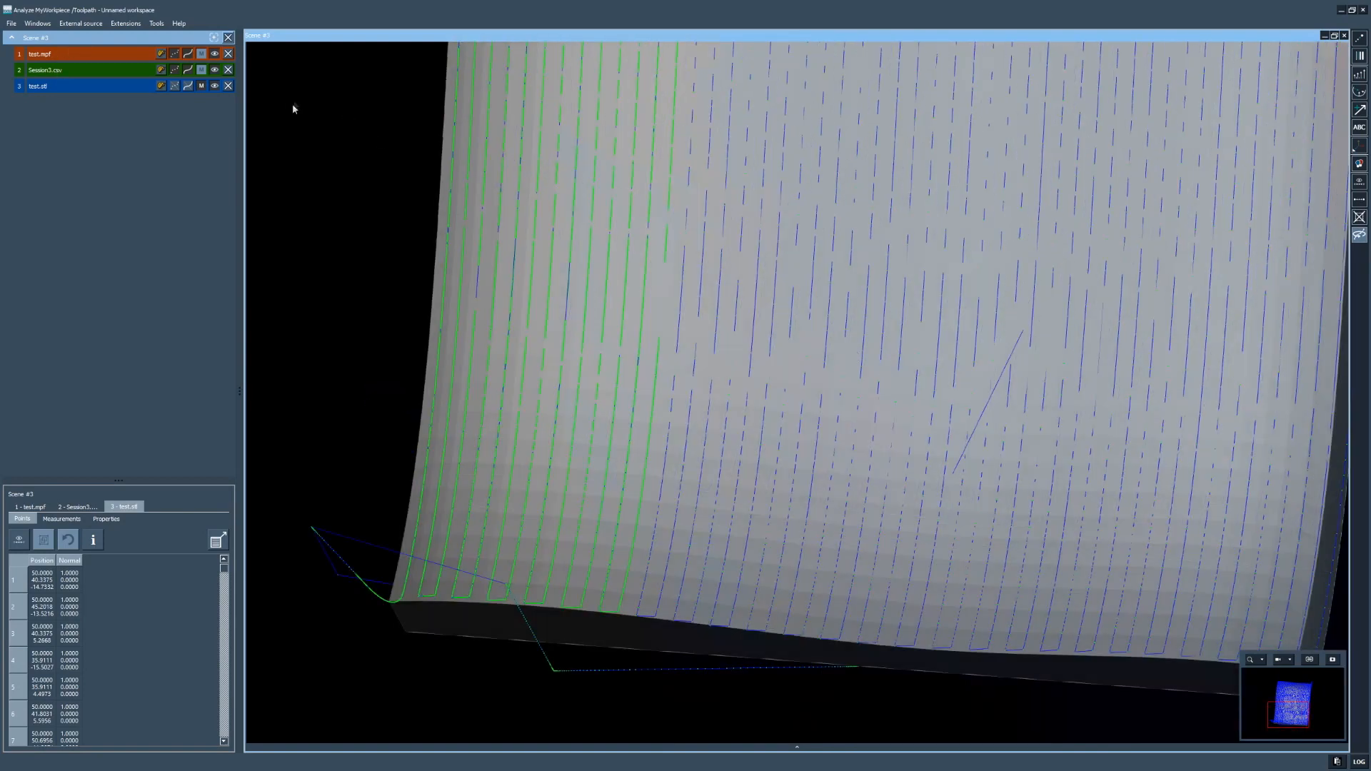
{"action": "left_click", "coordinate": [214, 86]}
{"action": "left_click_drag", "start_coordinate": [792, 429], "coordinate": [741, 438]}
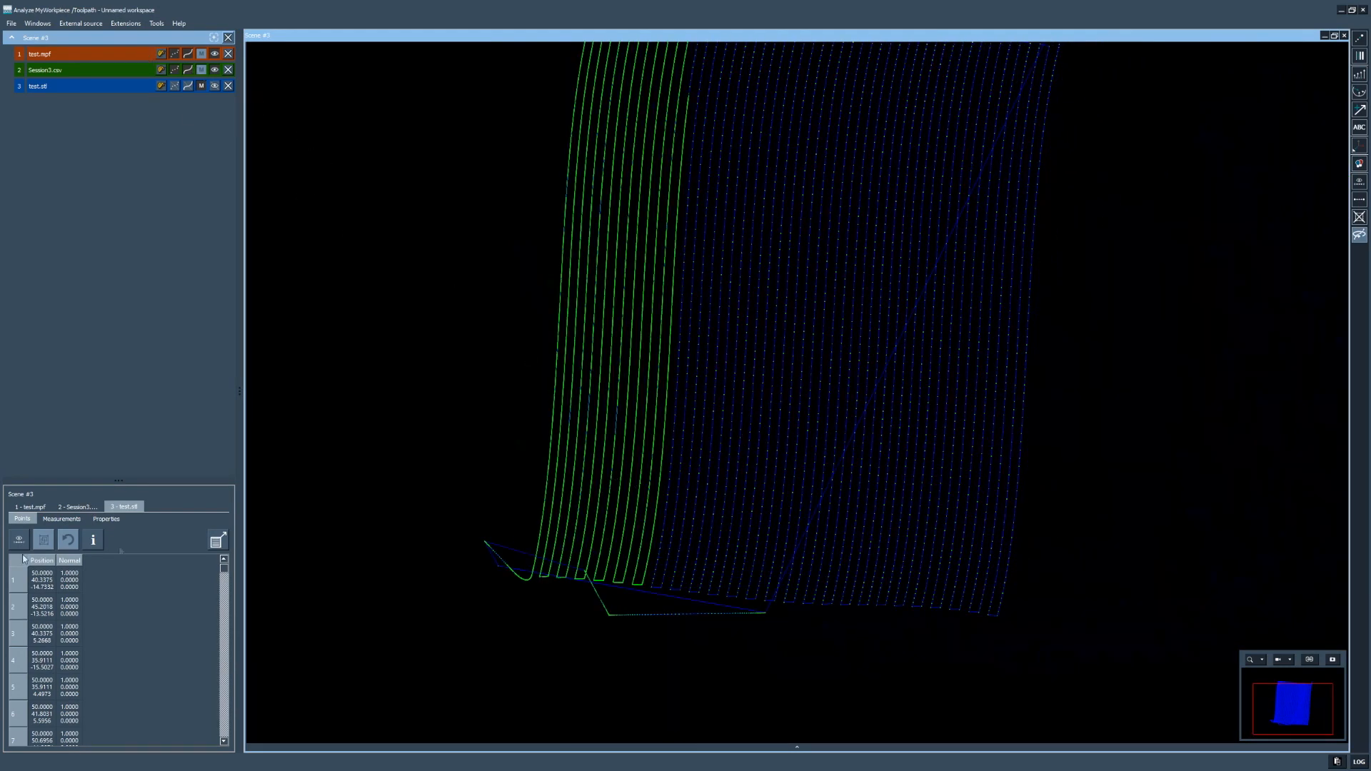
Step: Open the measurement tools for the test.mpf toolpath
{"action": "left_click", "coordinate": [34, 507]}
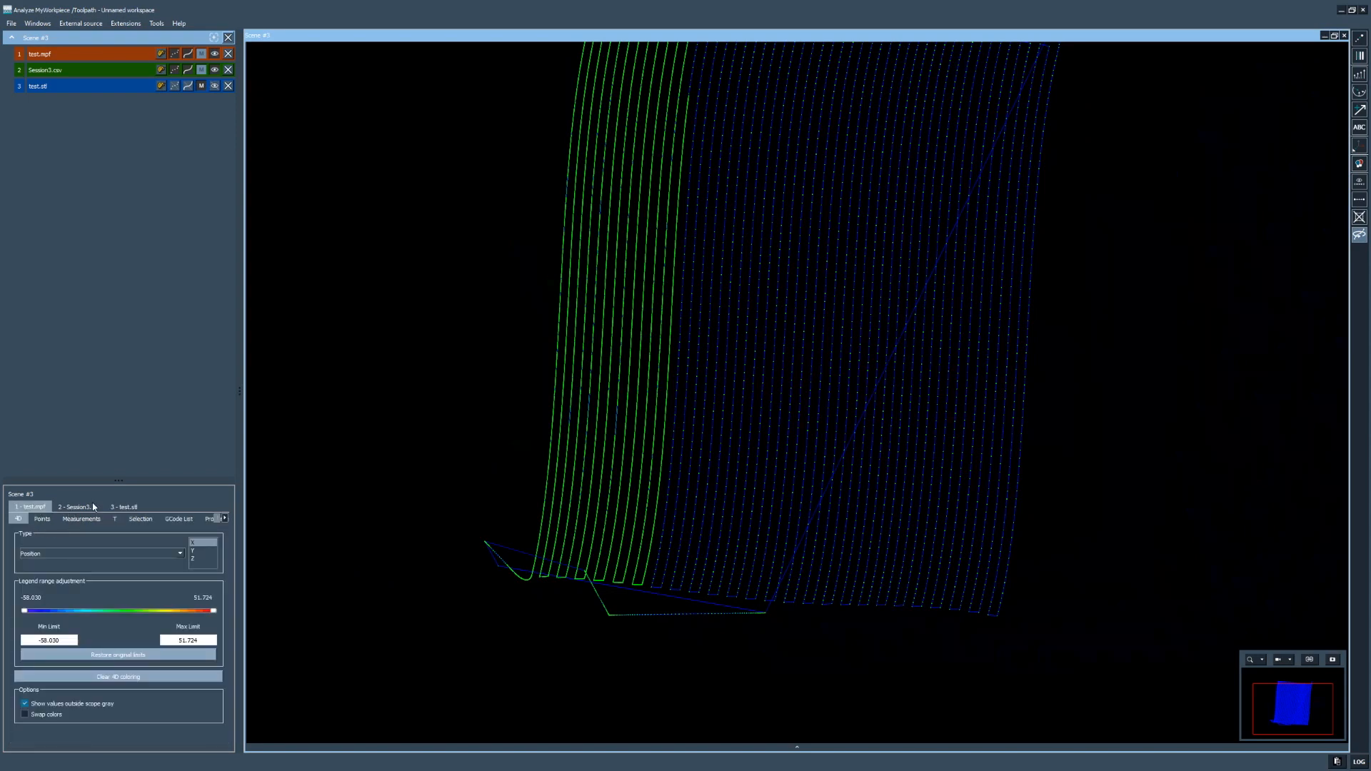
{"action": "left_click", "coordinate": [93, 507]}
{"action": "left_click", "coordinate": [30, 507]}
{"action": "left_click", "coordinate": [81, 519]}
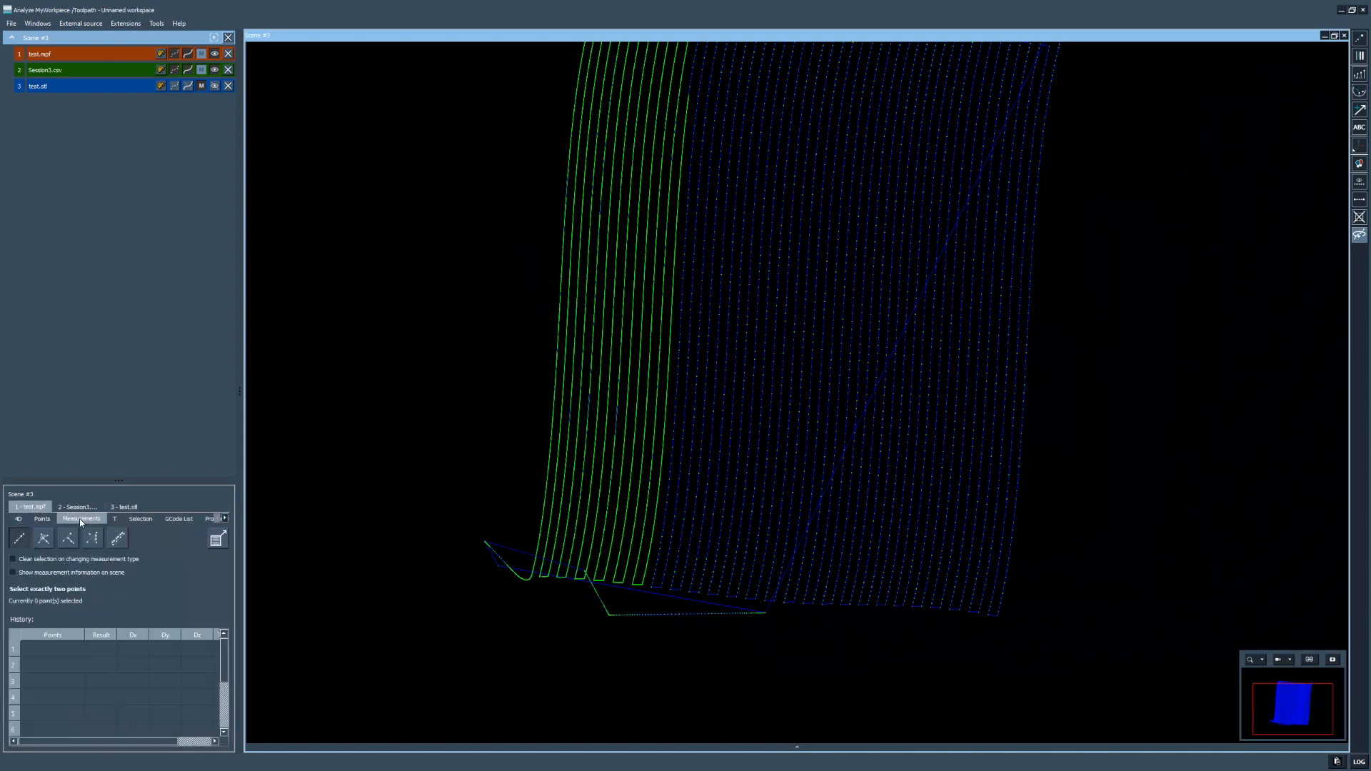
Step: Examine how the recorded trace deviates from the programmed path at a lower turnaround corner, using a straight-on standard view
{"action": "middle_click_drag", "start_coordinate": [639, 592], "coordinate": [654, 564]}
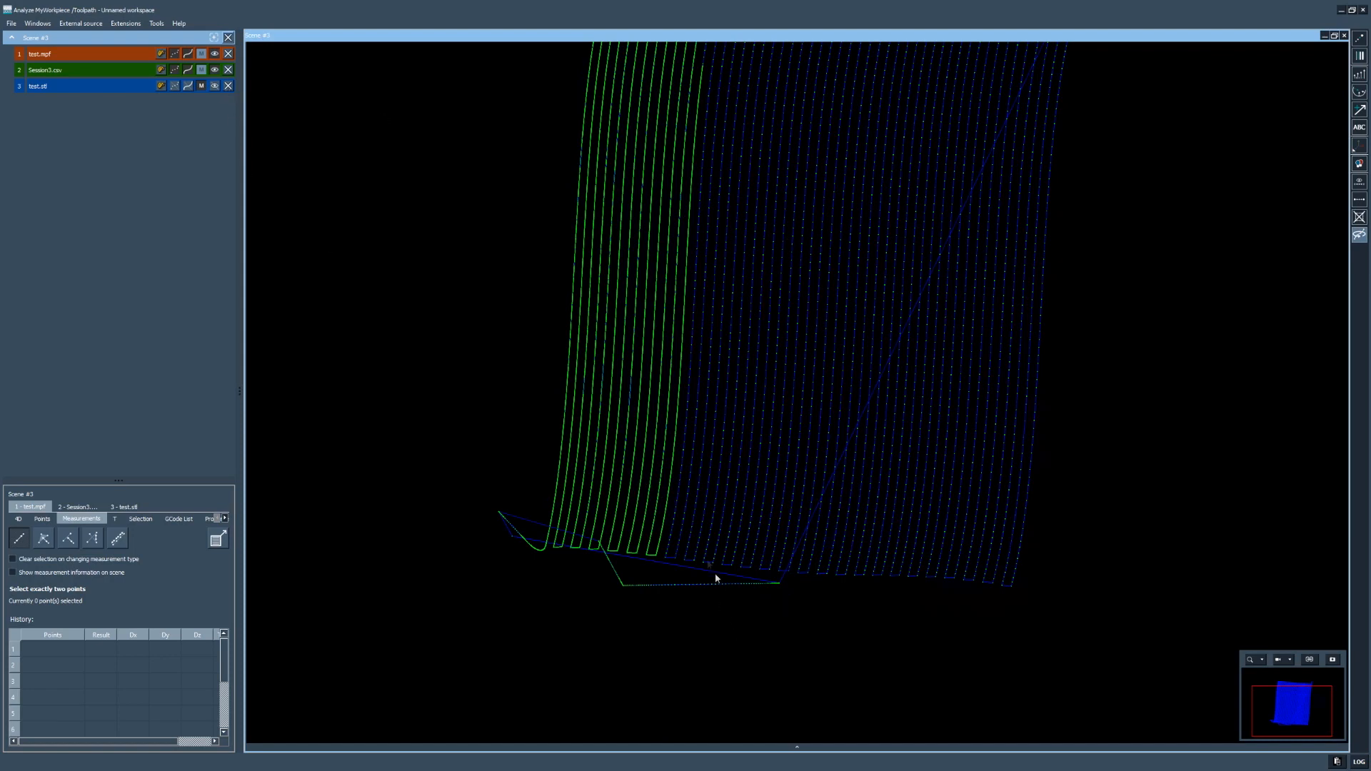
{"action": "scroll", "coordinate": [675, 643], "scroll_direction": "up", "scroll_amount": 5}
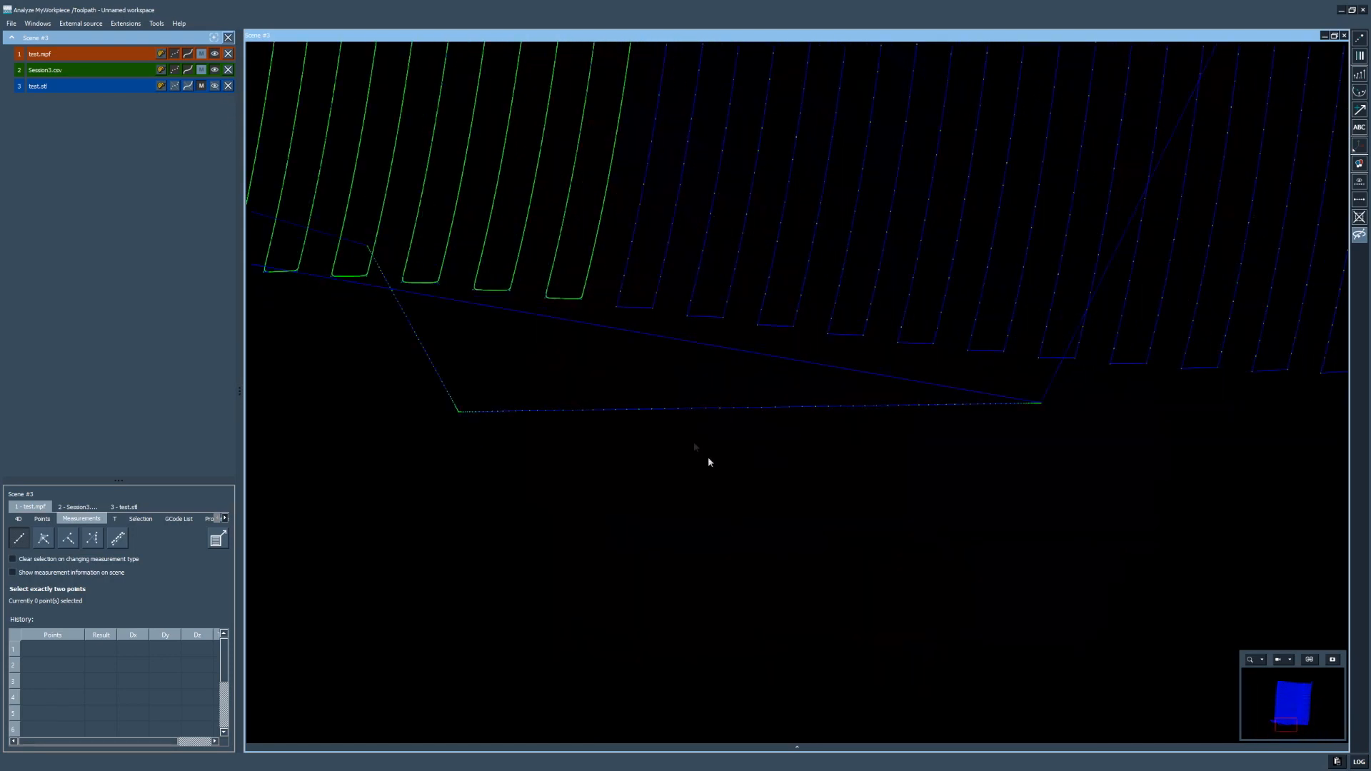
{"action": "left_click", "coordinate": [1284, 659]}
{"action": "left_click", "coordinate": [1301, 693]}
{"action": "middle_click_drag", "start_coordinate": [457, 614], "coordinate": [805, 315]}
{"action": "middle_click_drag", "start_coordinate": [607, 686], "coordinate": [680, 426]}
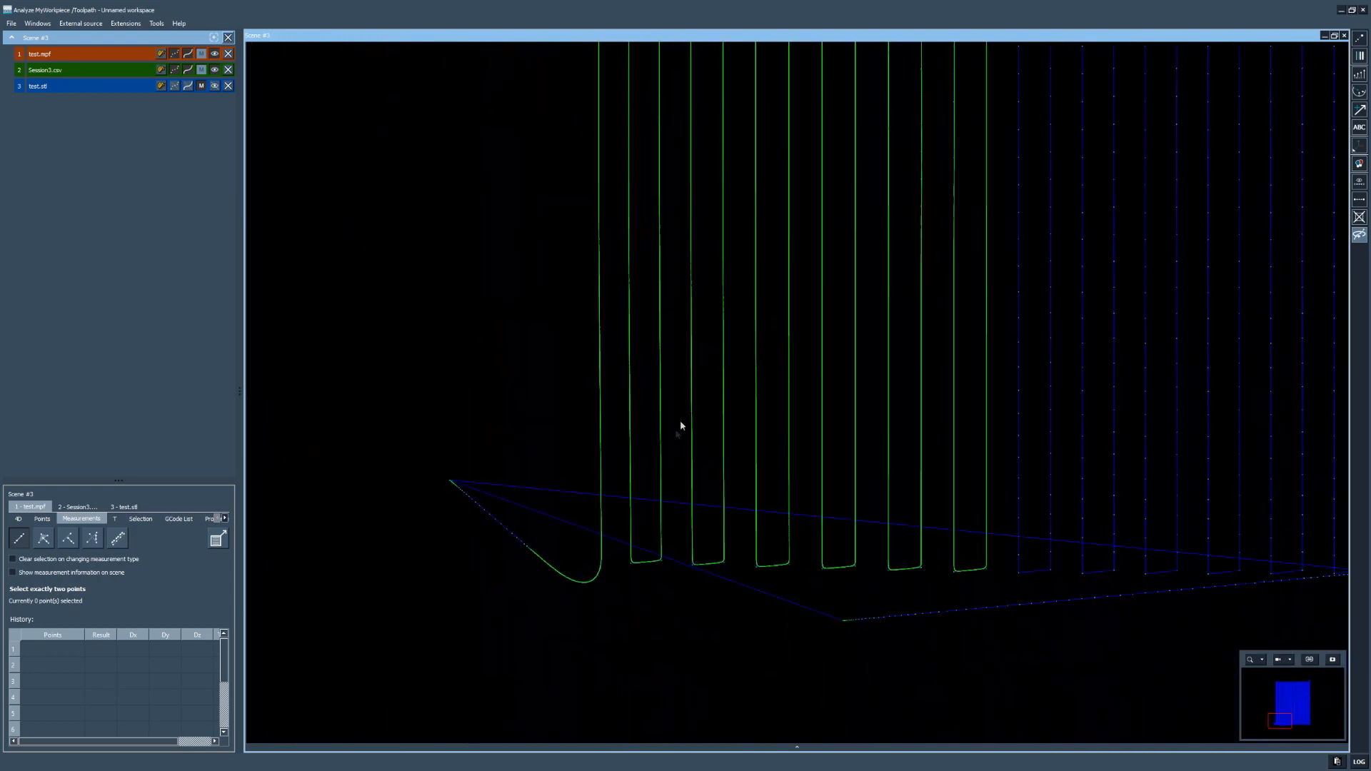
{"action": "scroll", "coordinate": [759, 564], "scroll_direction": "up", "scroll_amount": 7}
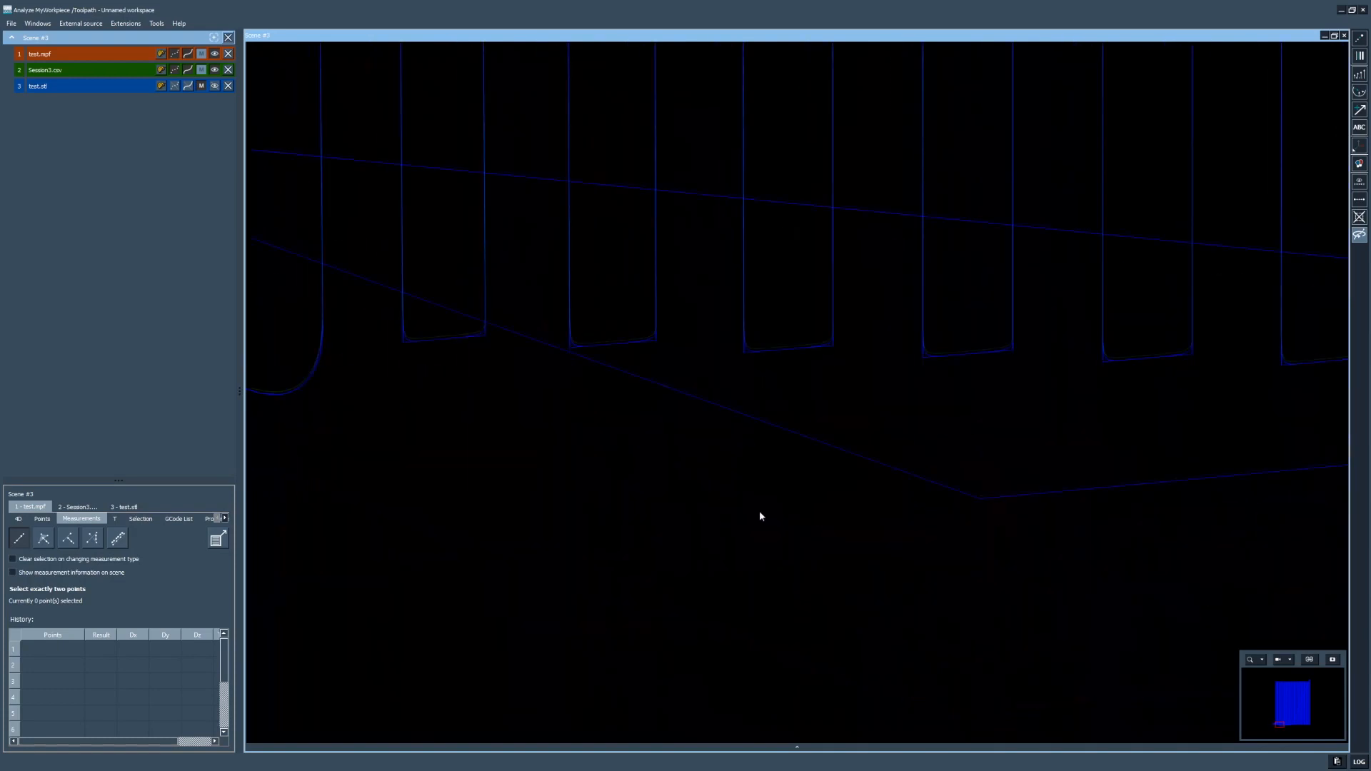
{"action": "scroll", "coordinate": [802, 298], "scroll_direction": "up", "scroll_amount": 3}
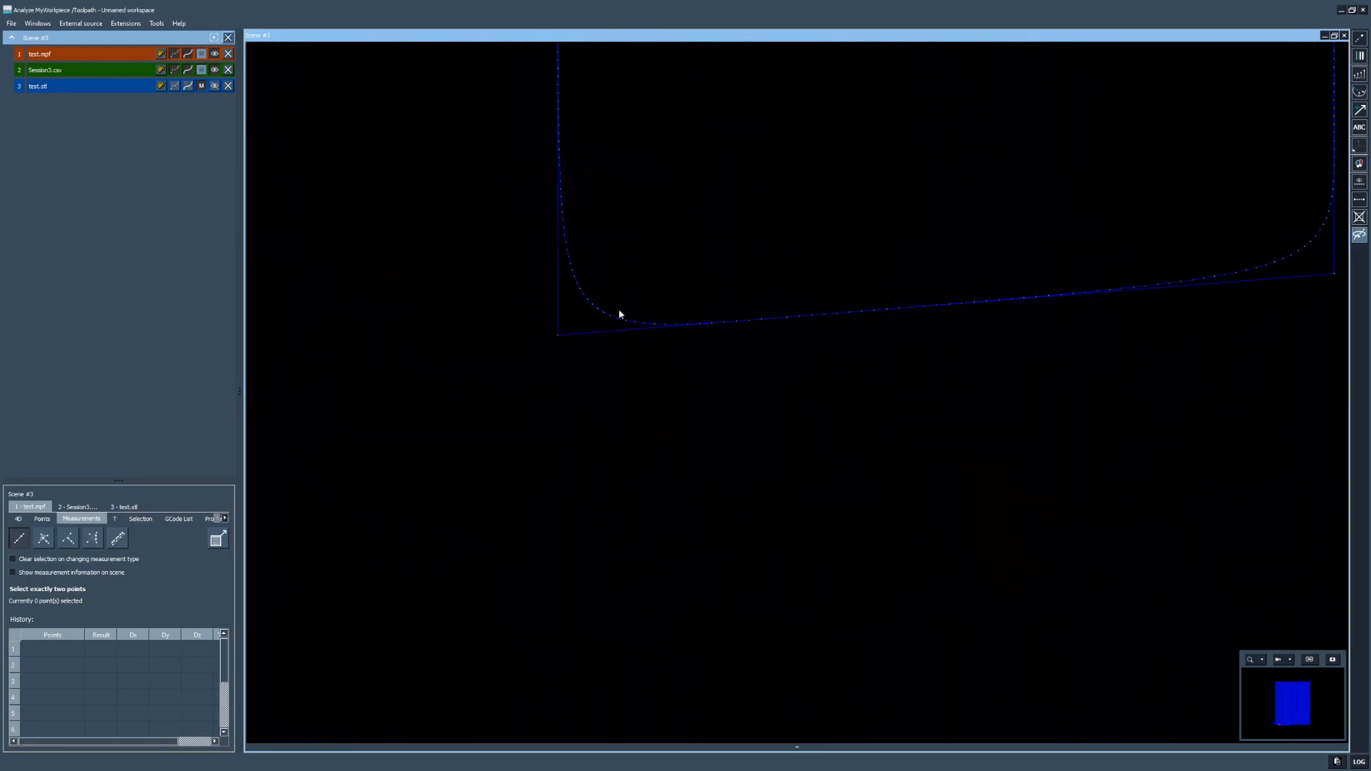
{"action": "middle_click_drag", "start_coordinate": [561, 207], "coordinate": [587, 289]}
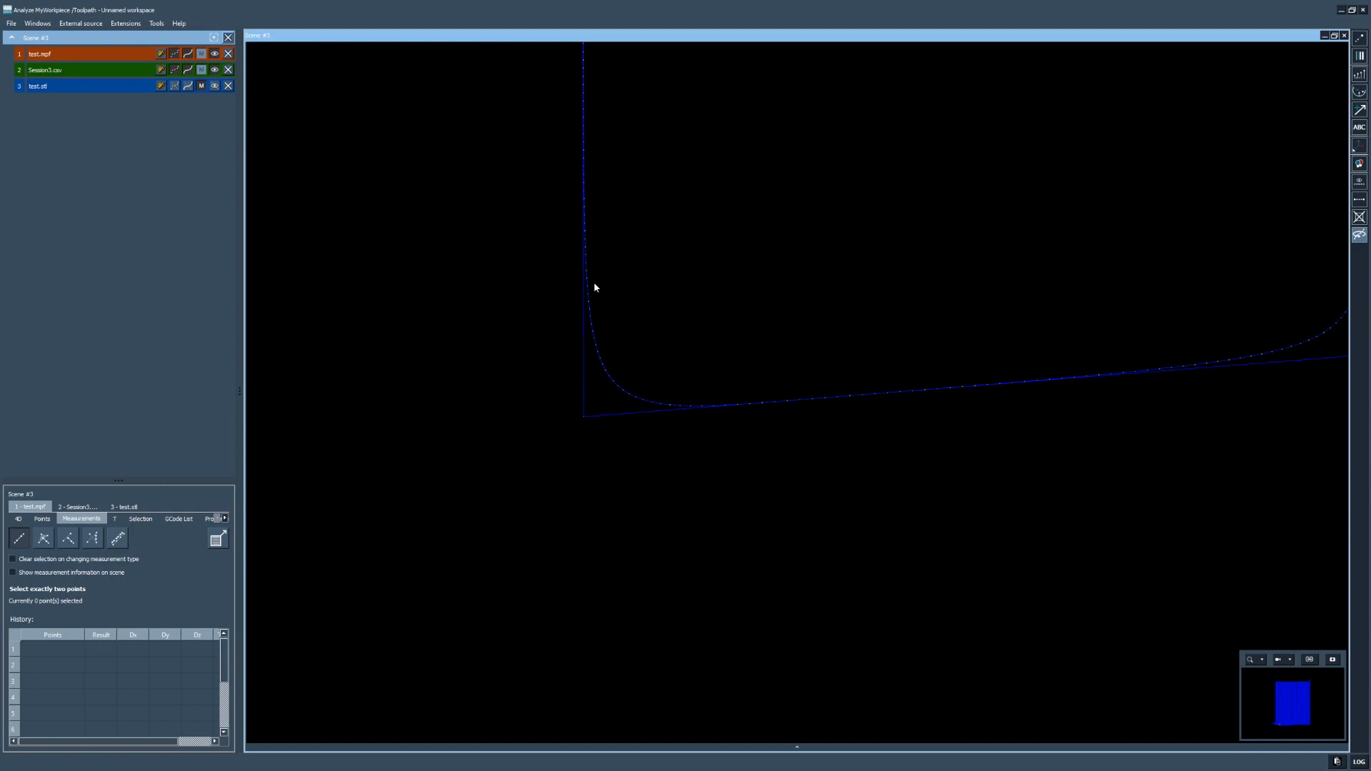
{"action": "scroll", "coordinate": [754, 400], "scroll_direction": "down", "scroll_amount": 2}
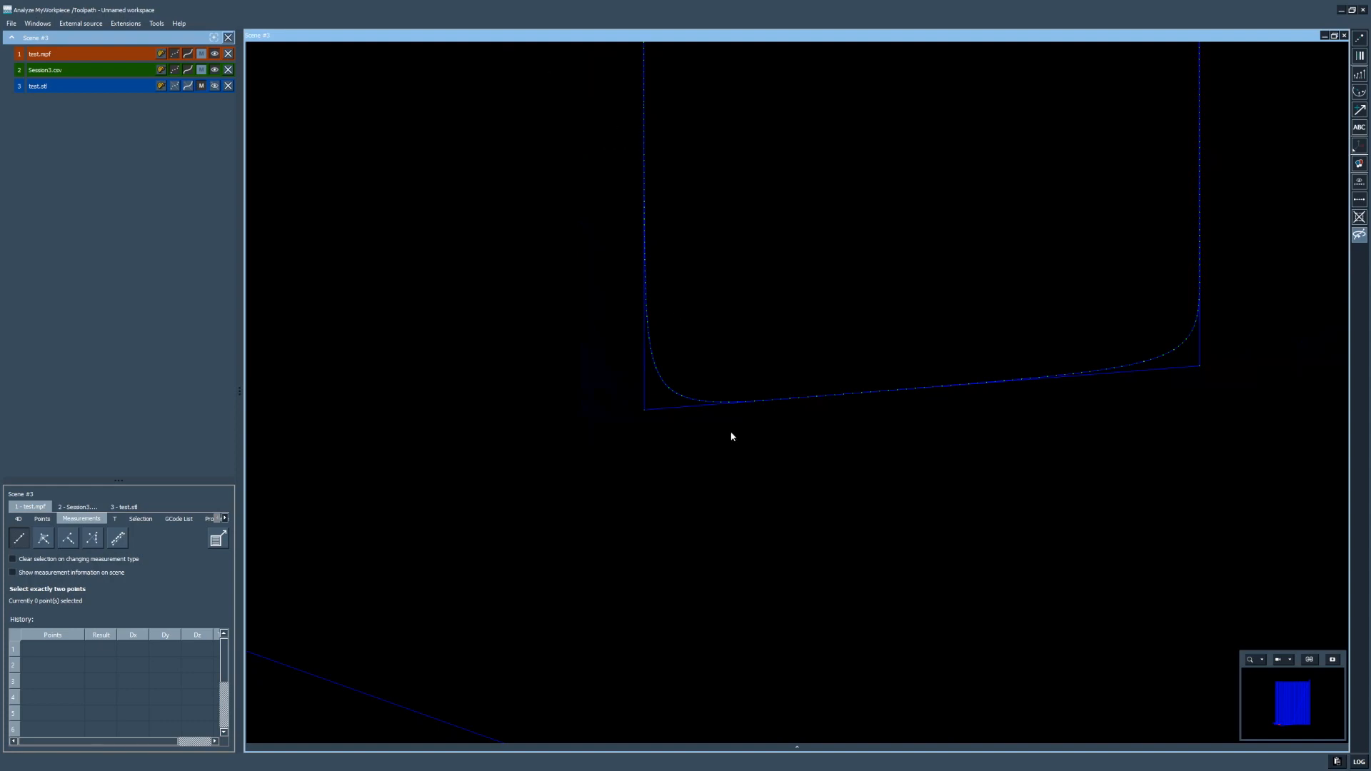
{"action": "scroll", "coordinate": [610, 397], "scroll_direction": "up", "scroll_amount": 2}
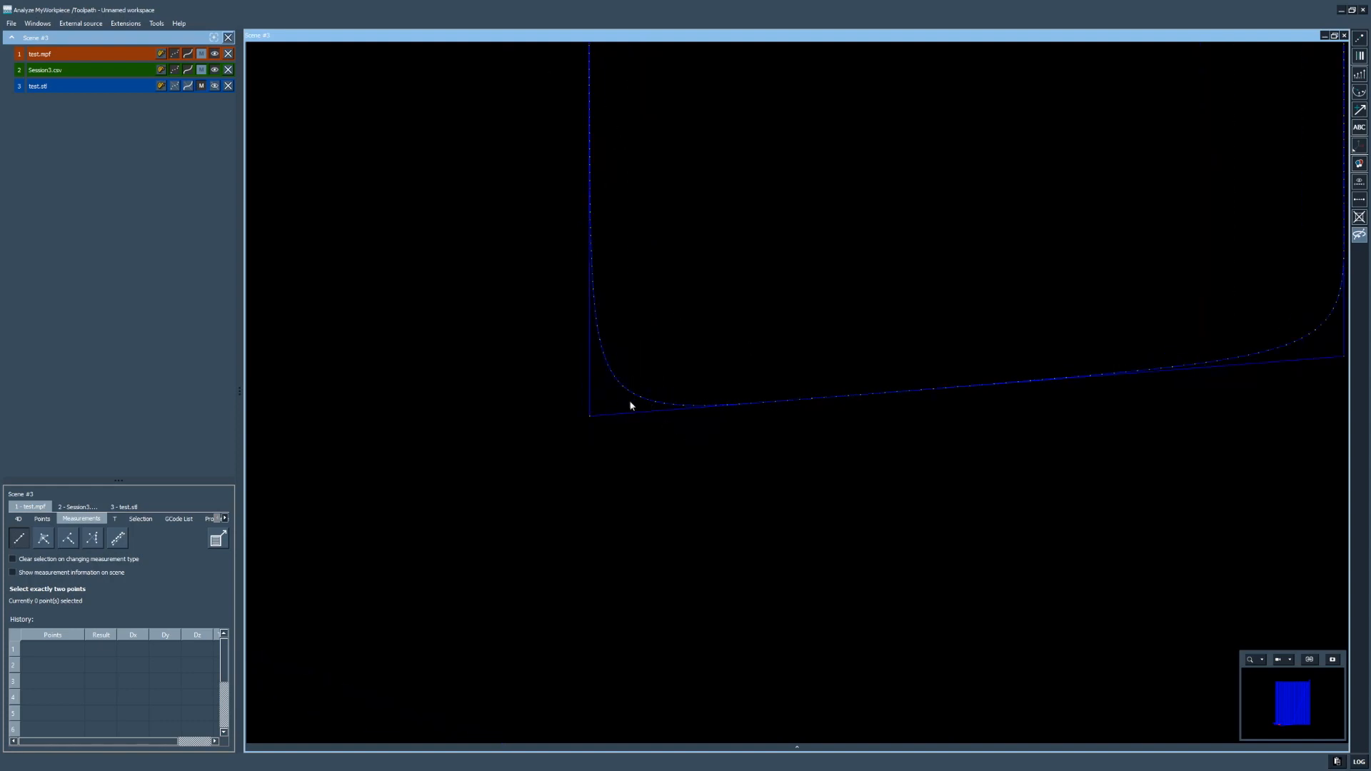
Step: Recolour the test.mpf toolpath with red points and yellow lines
{"action": "left_click", "coordinate": [161, 55]}
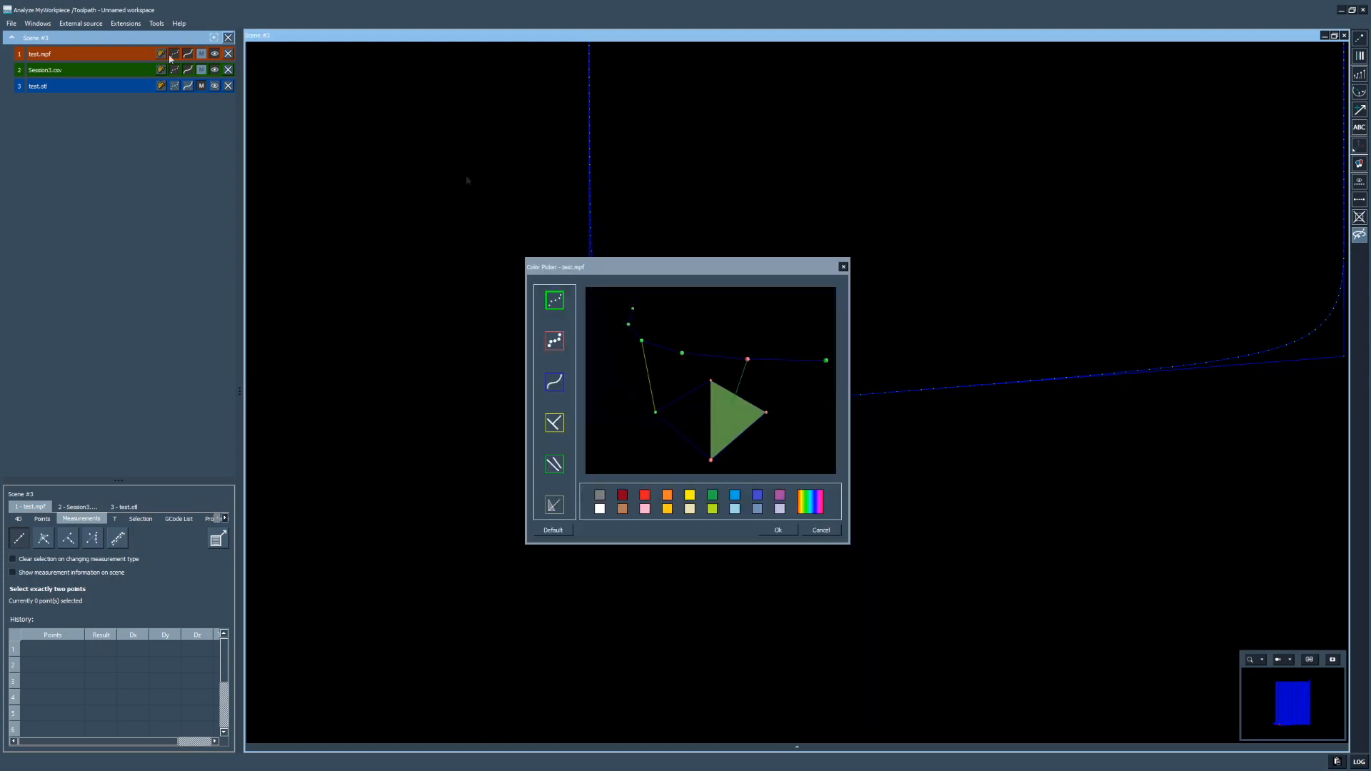
{"action": "left_click", "coordinate": [645, 497]}
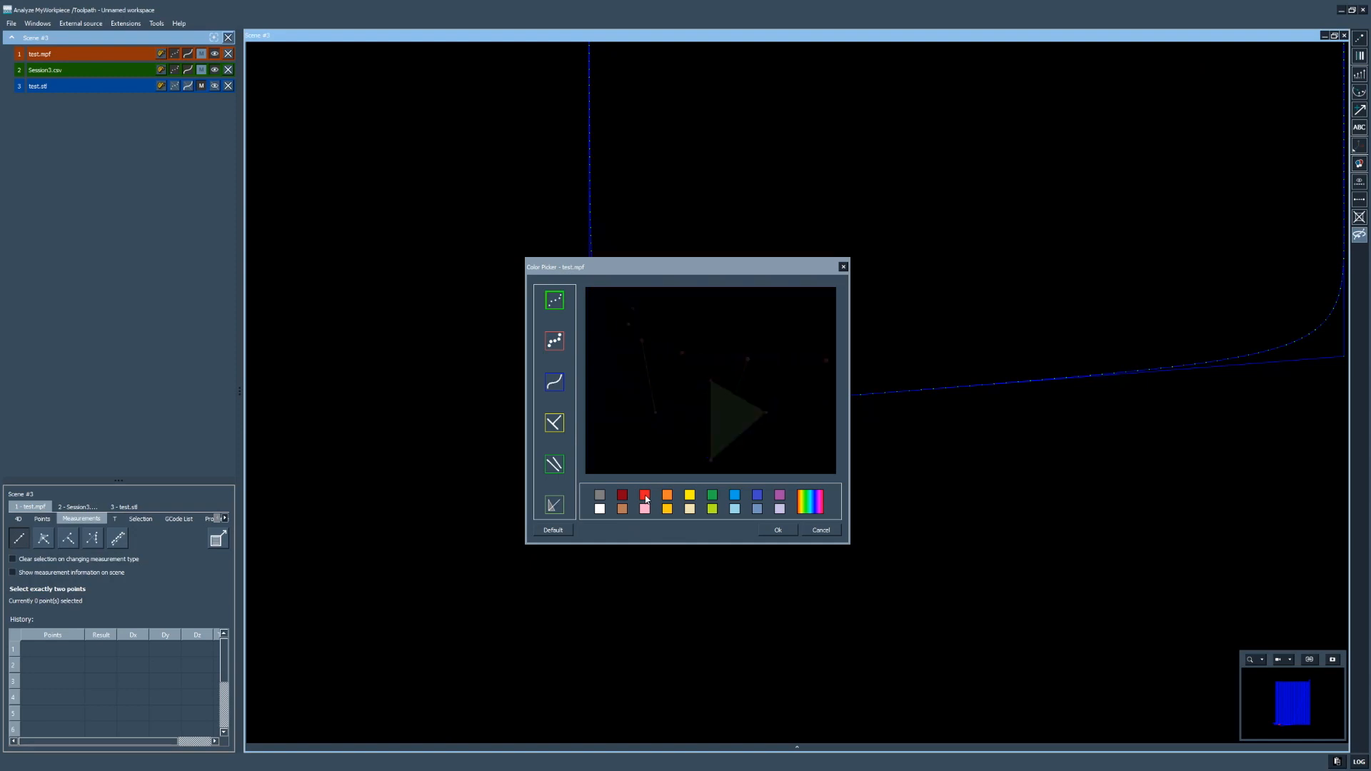
{"action": "left_click", "coordinate": [553, 383]}
{"action": "left_click", "coordinate": [690, 495]}
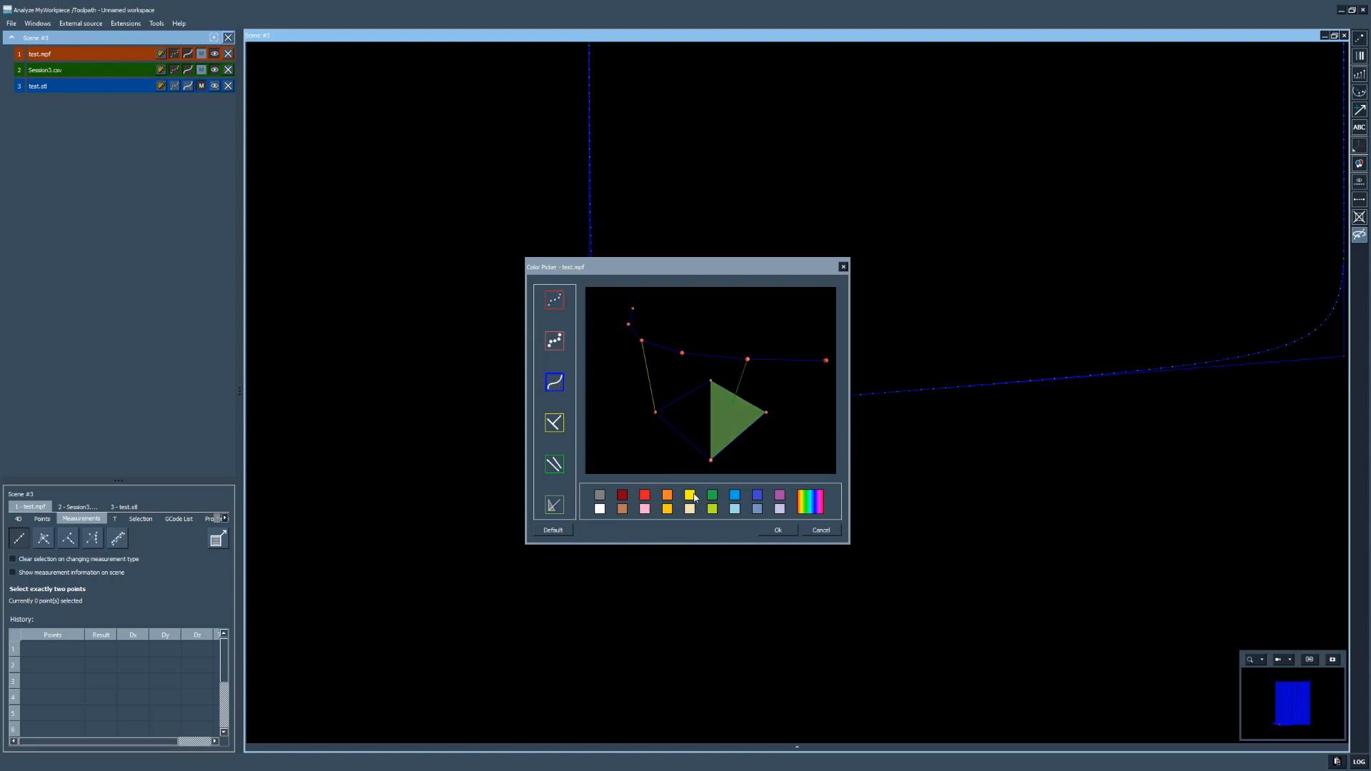
{"action": "left_click", "coordinate": [777, 530]}
Step: Increase the displayed thickness of the toolpath lines and points in the scene
{"action": "scroll", "coordinate": [610, 417], "scroll_direction": "up", "scroll_amount": 5}
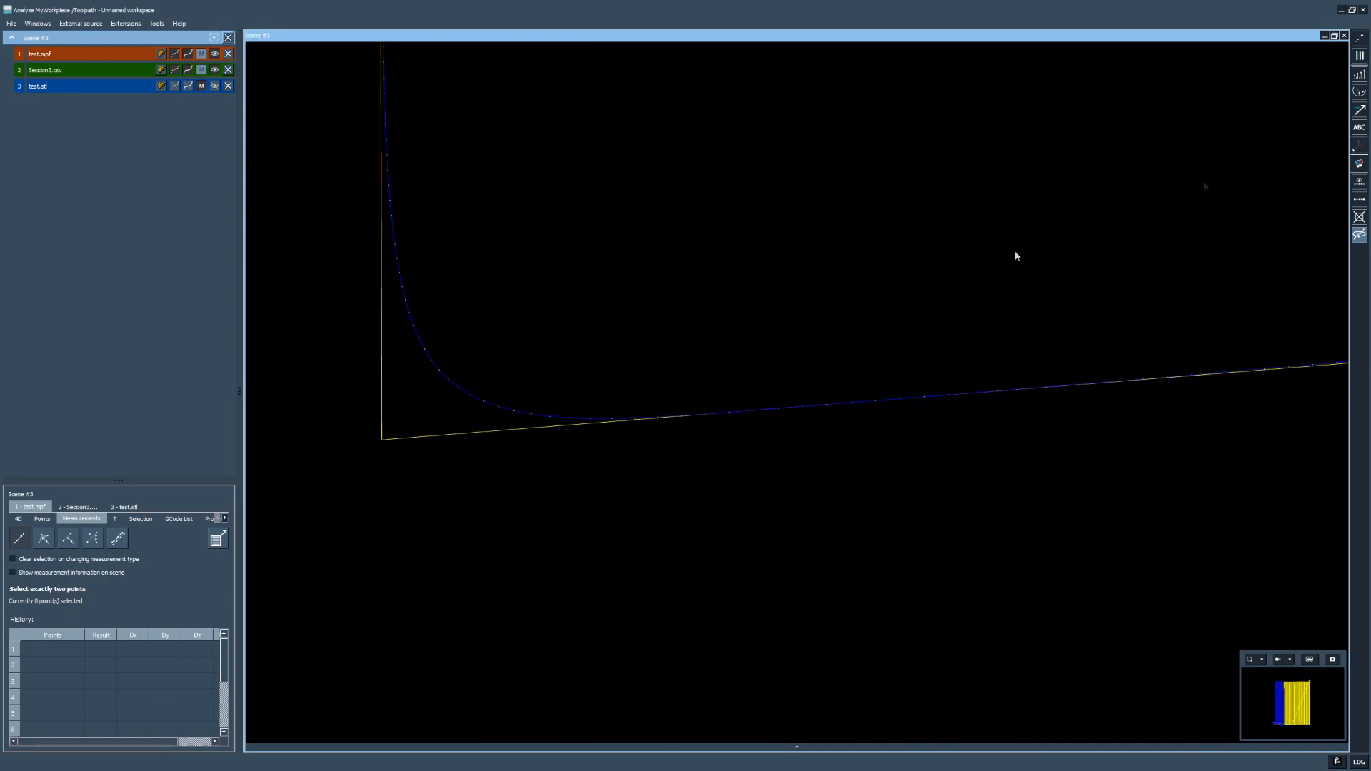
{"action": "left_click", "coordinate": [1360, 60]}
{"action": "middle_click_drag", "start_coordinate": [740, 284], "coordinate": [772, 287]}
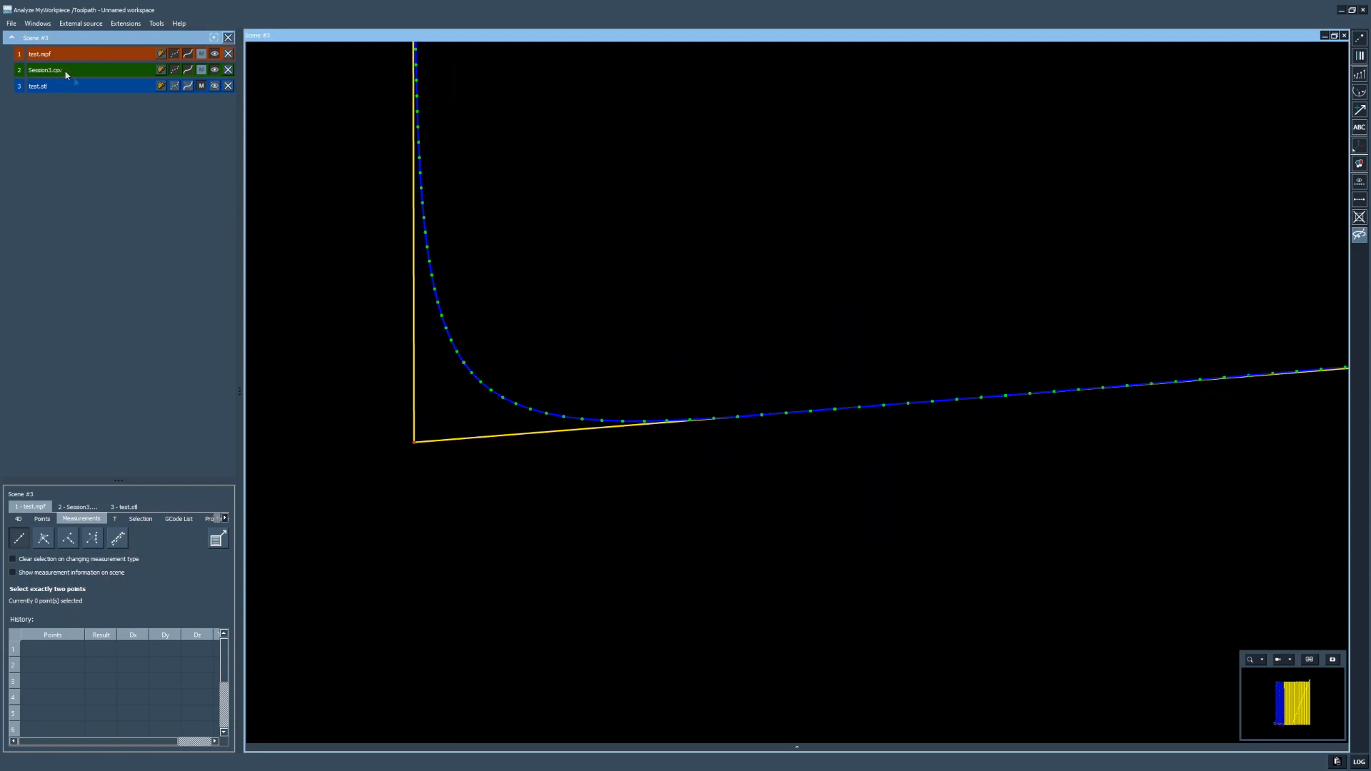
Step: Measure the line-to-point distance from two adjacent trace points on the rounded corner to the programmed corner point of test.mpf
{"action": "middle_click_drag", "start_coordinate": [442, 372], "coordinate": [497, 389]}
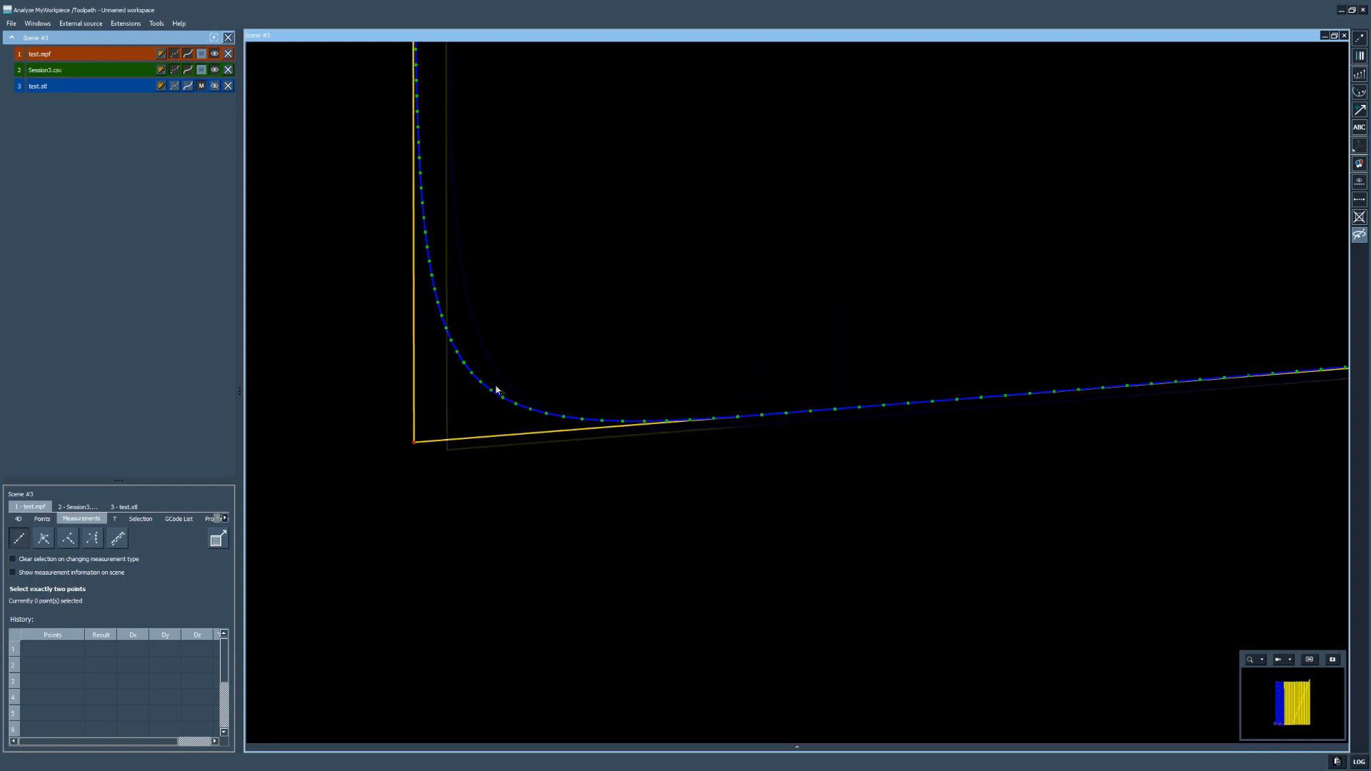
{"action": "scroll", "coordinate": [531, 443], "scroll_direction": "up", "scroll_amount": 3}
{"action": "middle_click_drag", "start_coordinate": [500, 455], "coordinate": [581, 453]}
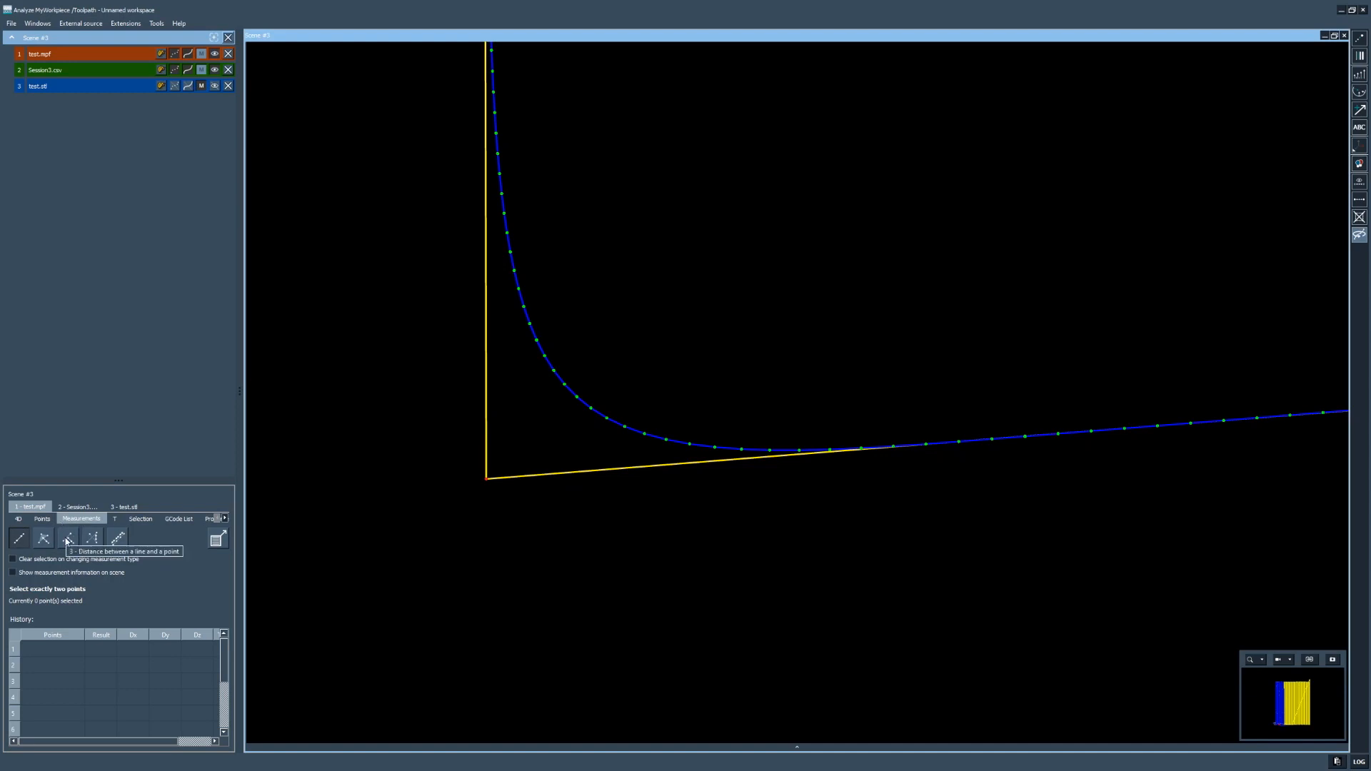
{"action": "left_click", "coordinate": [67, 541]}
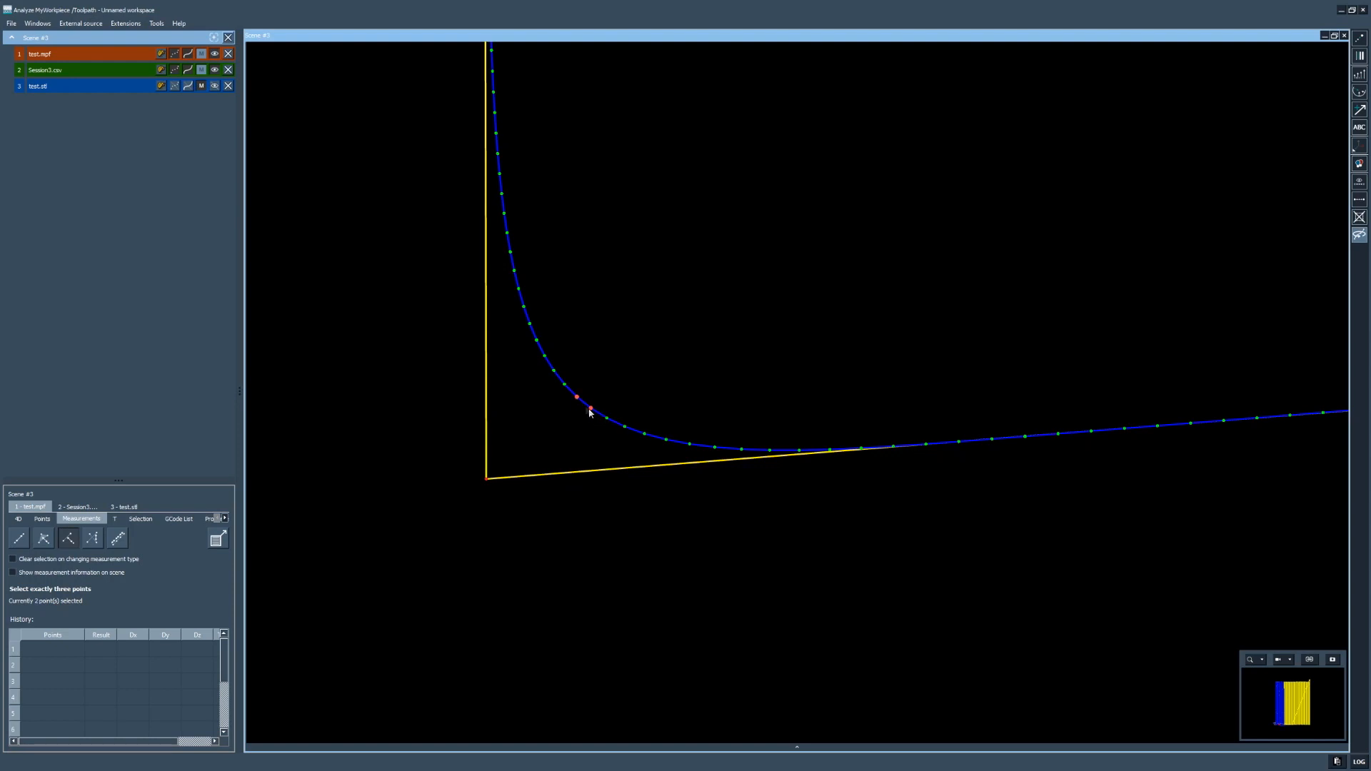
{"action": "left_click", "coordinate": [485, 478]}
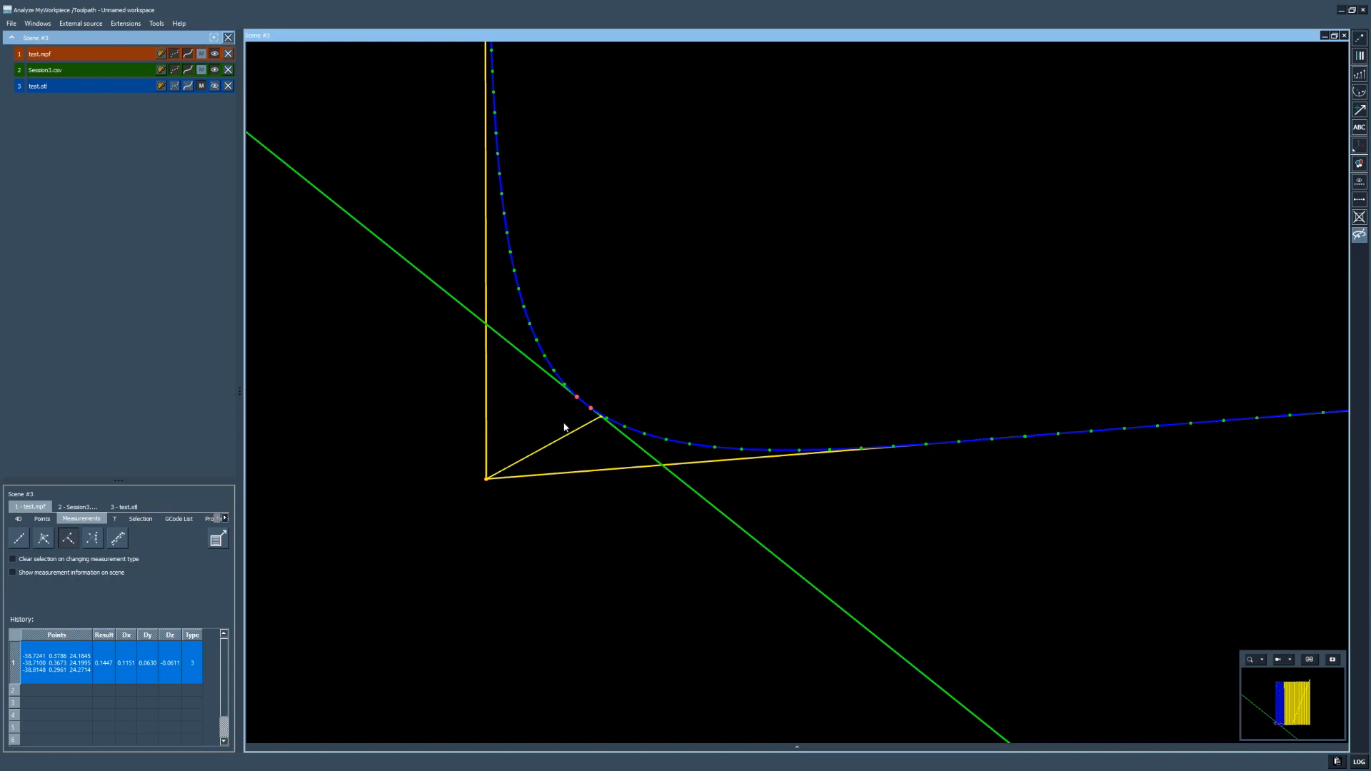
Step: Inspect the line-to-point measurement at the corner from several angles, centring the rotation on the measured area
{"action": "scroll", "coordinate": [580, 415], "scroll_direction": "down", "scroll_amount": 1}
{"action": "scroll", "coordinate": [634, 398], "scroll_direction": "down", "scroll_amount": 6}
{"action": "scroll", "coordinate": [671, 395], "scroll_direction": "up", "scroll_amount": 5}
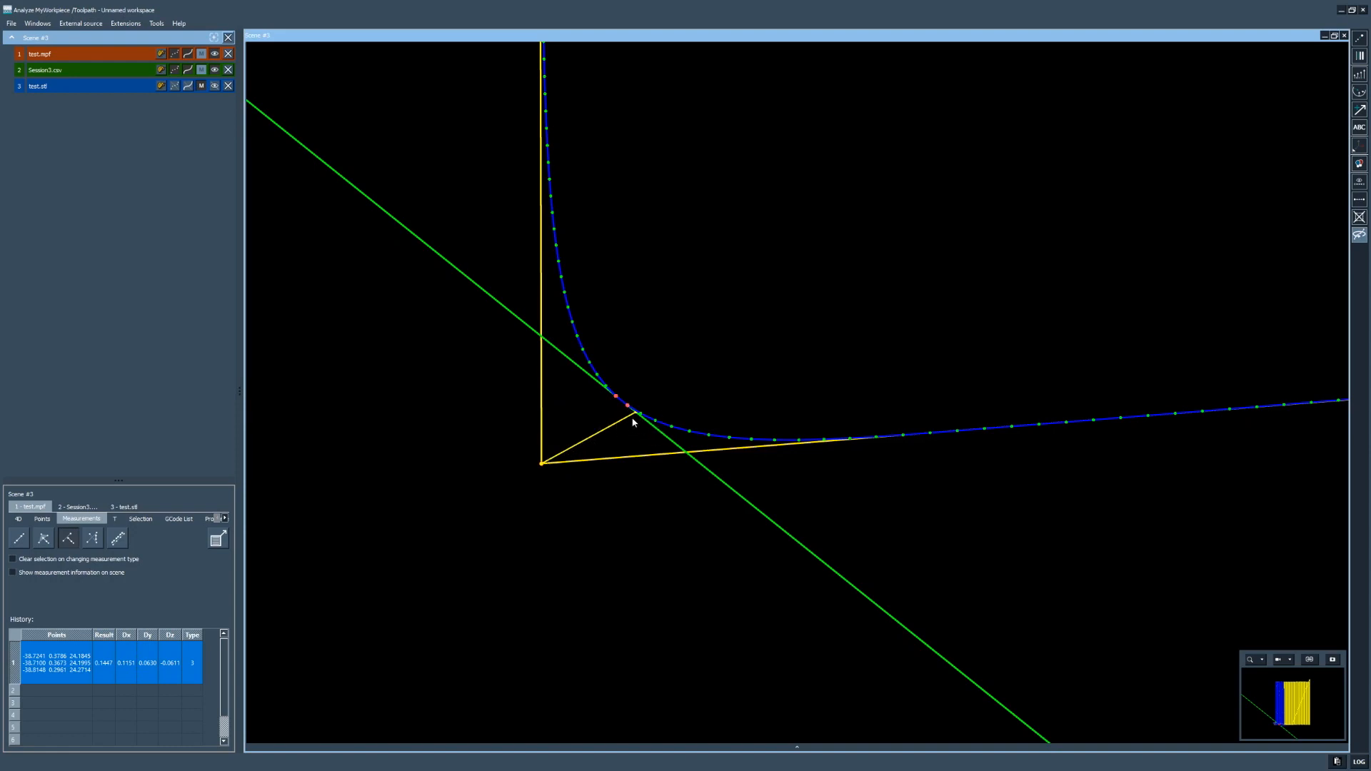
{"action": "left_click_drag", "start_coordinate": [637, 409], "coordinate": [640, 408]}
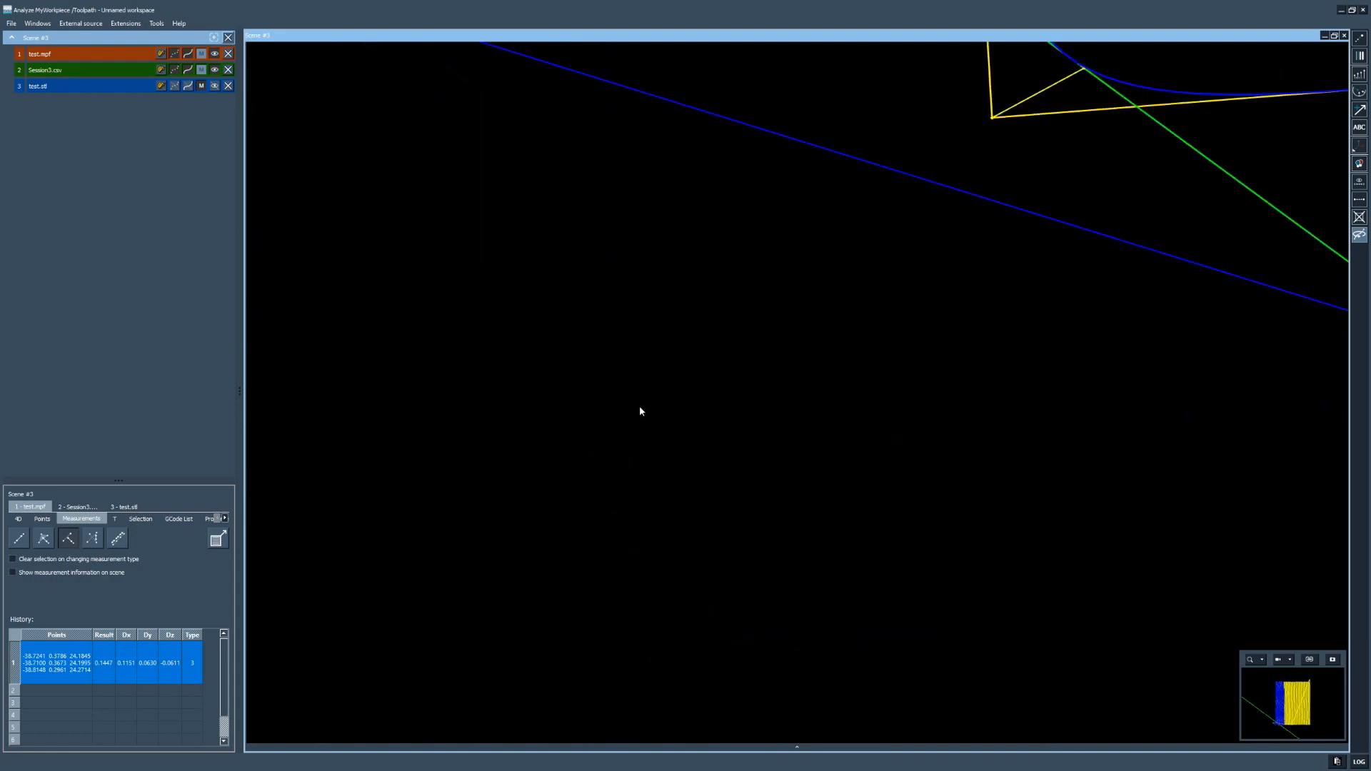
{"action": "double_click", "coordinate": [1075, 62]}
{"action": "mouse_move", "coordinate": [751, 459]}
{"action": "left_mouse_down"}
{"action": "mouse_move", "coordinate": [753, 422]}
{"action": "mouse_move", "coordinate": [741, 474]}
{"action": "left_mouse_up"}
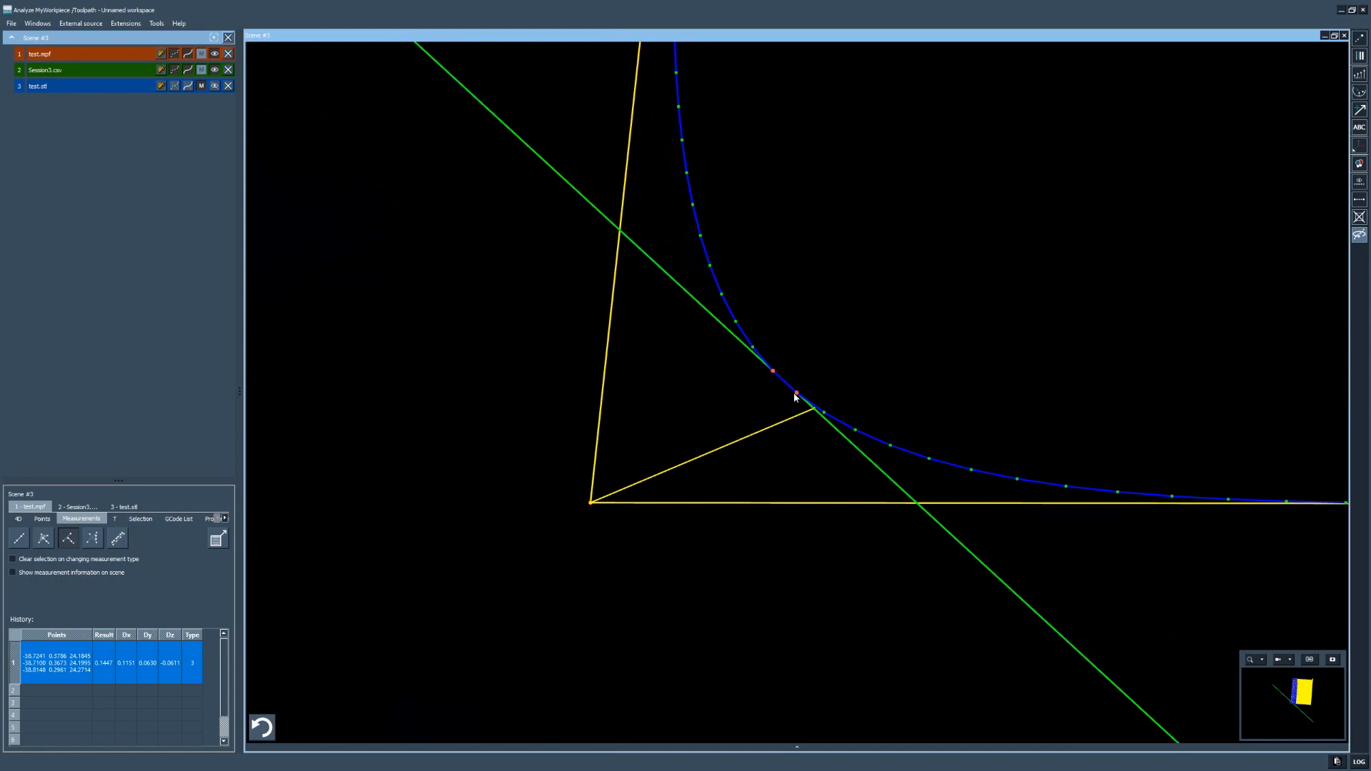
{"action": "left_click_drag", "start_coordinate": [796, 402], "coordinate": [765, 424]}
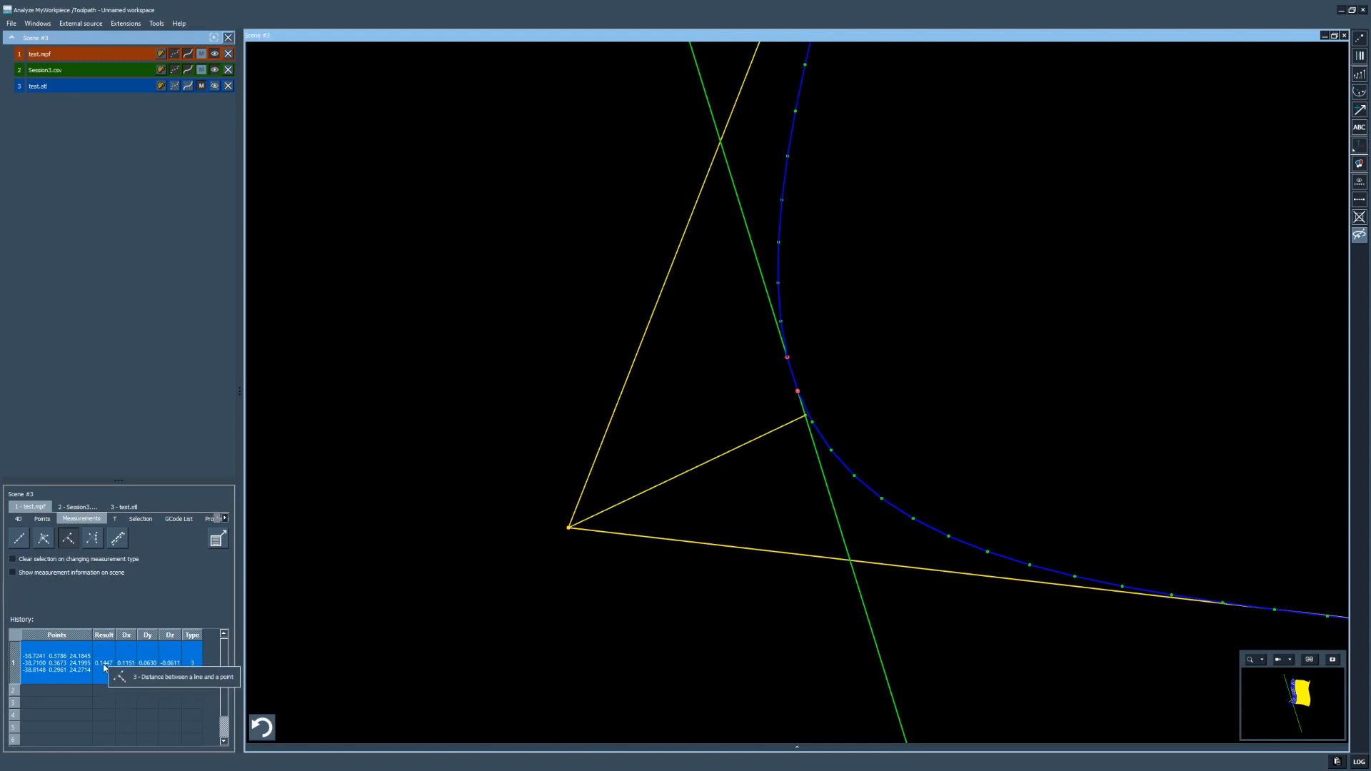
Step: Show the measurement history in the extended view, clear the selected points and recall the stored line-to-point measurement
{"action": "left_click", "coordinate": [217, 539]}
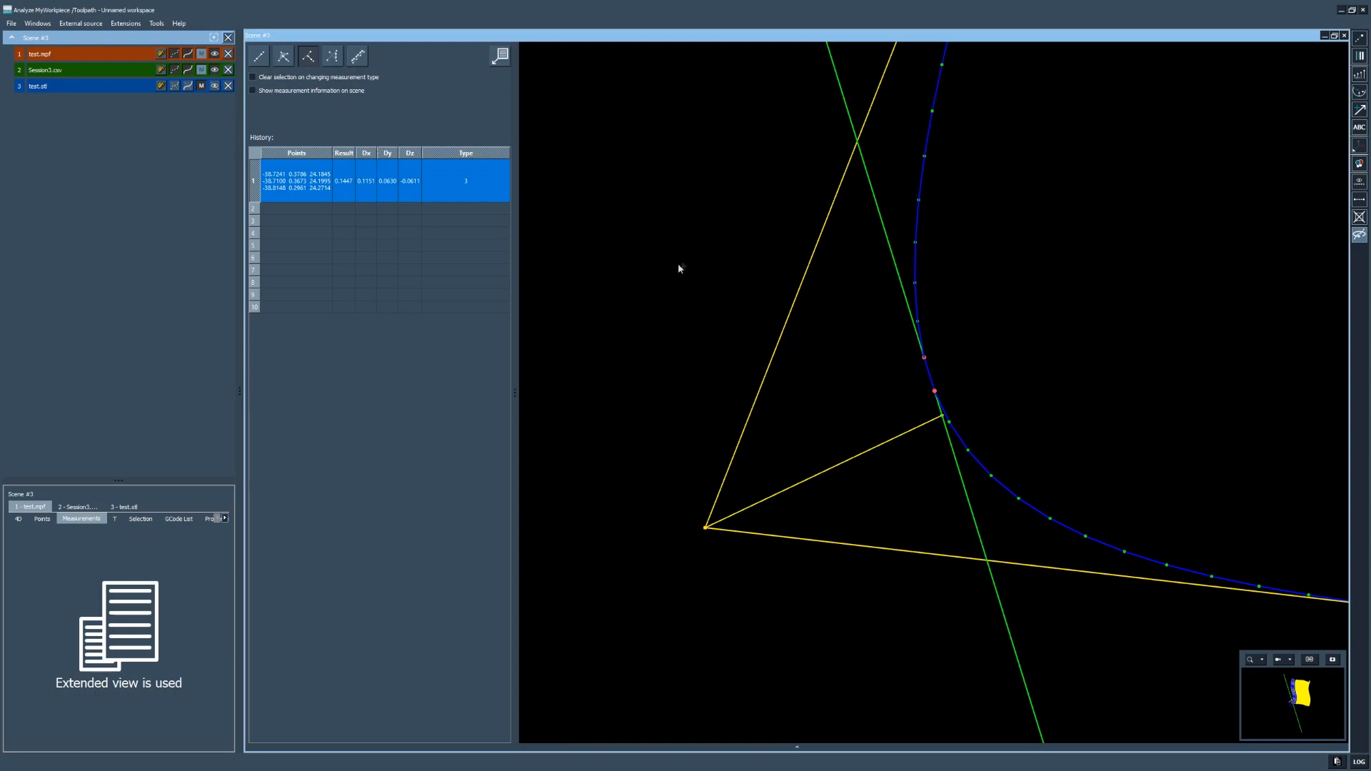
{"action": "left_click", "coordinate": [1360, 218]}
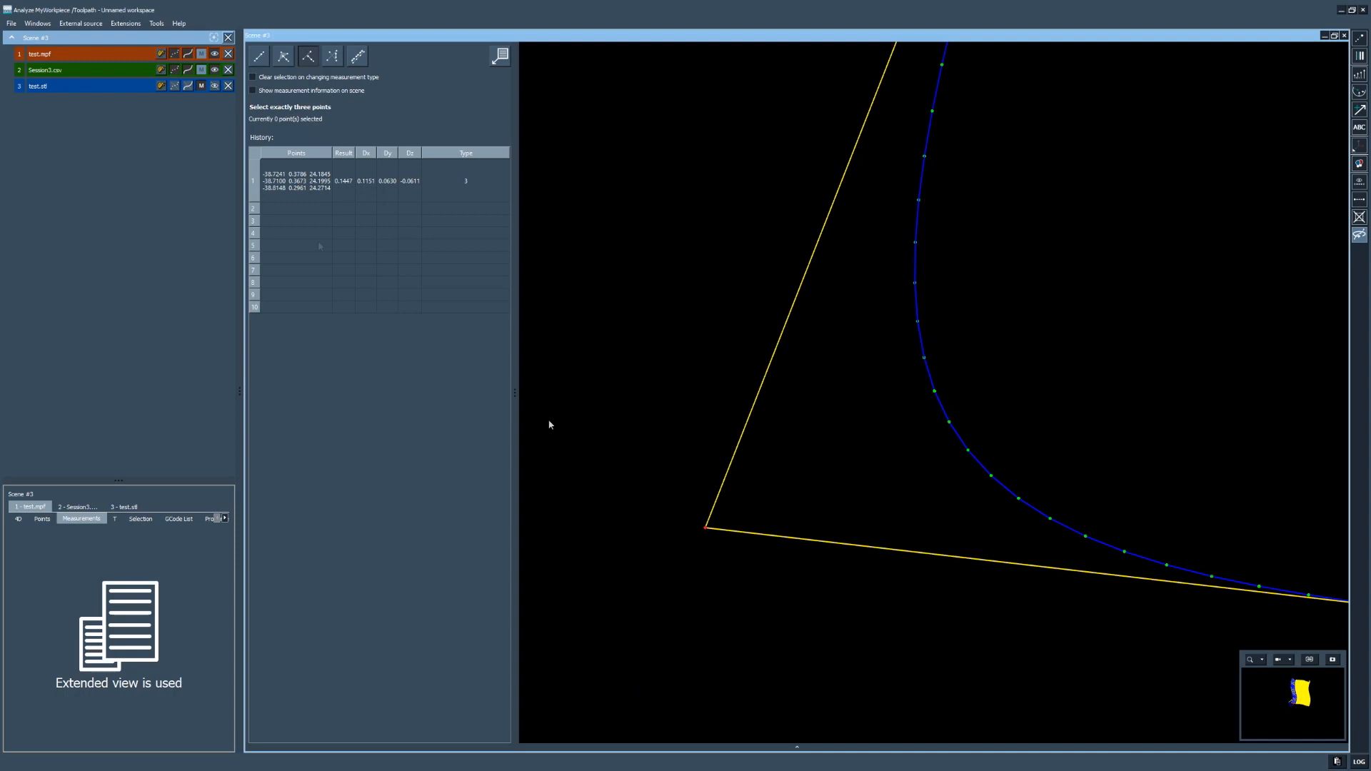
{"action": "left_click", "coordinate": [283, 184]}
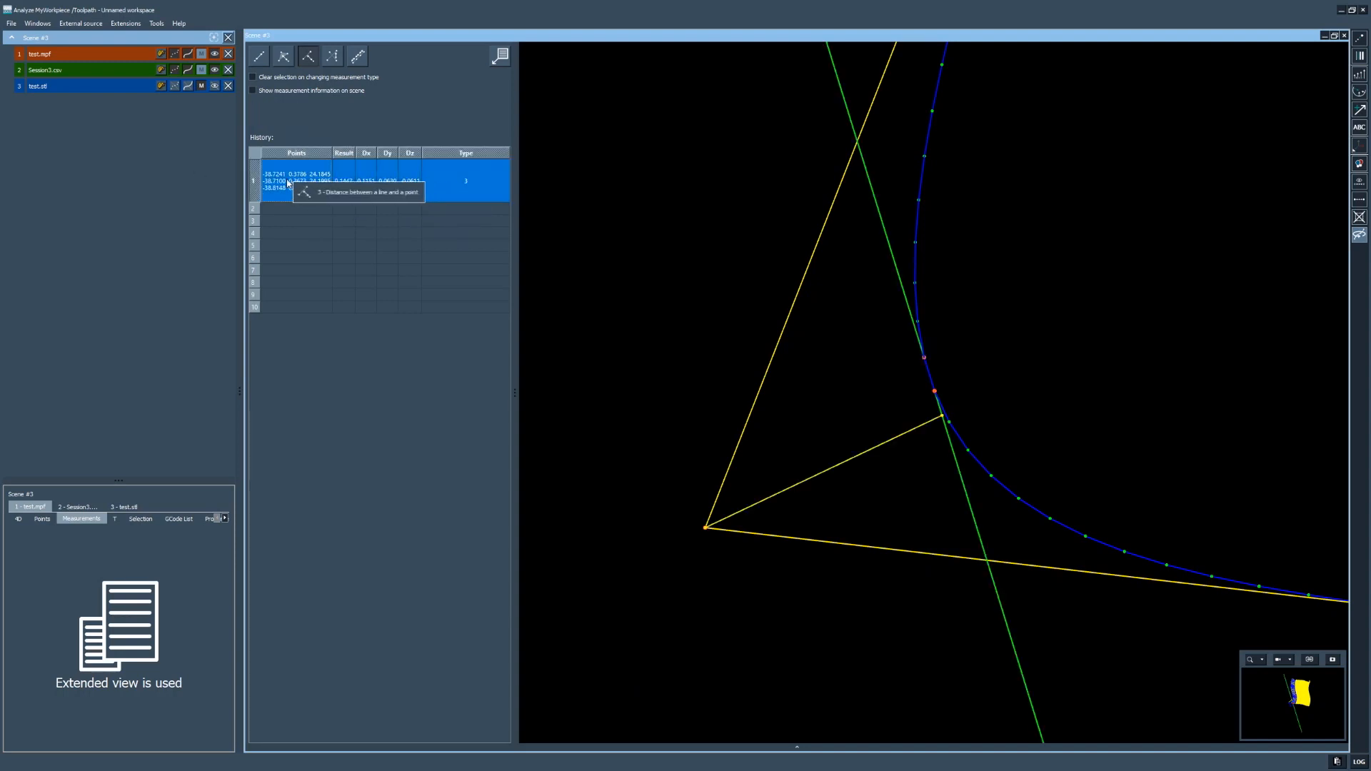
{"action": "left_click_drag", "start_coordinate": [842, 428], "coordinate": [999, 386]}
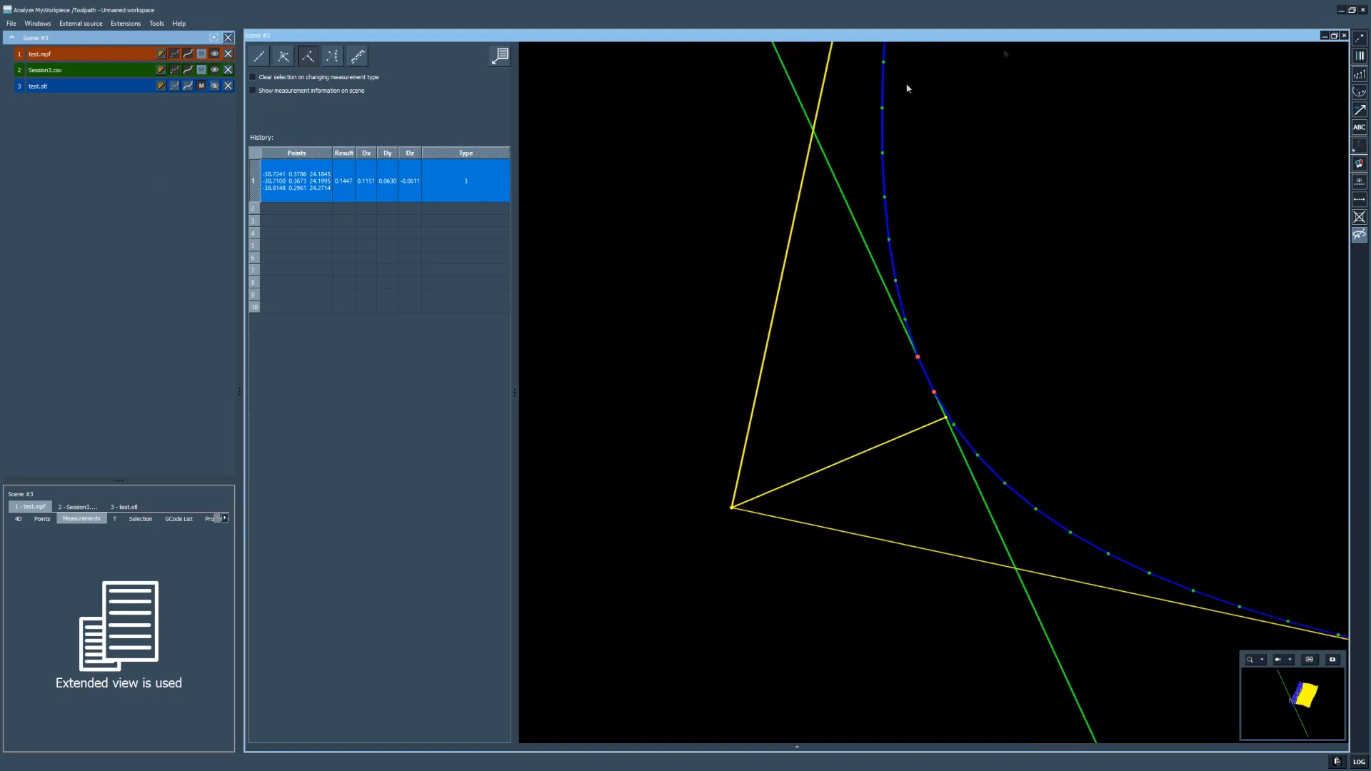
Step: Clear the selected points and measure the point-to-point distance from the programmed corner of test.mpf to a trace point on the rounded corner
{"action": "left_click", "coordinate": [1358, 217]}
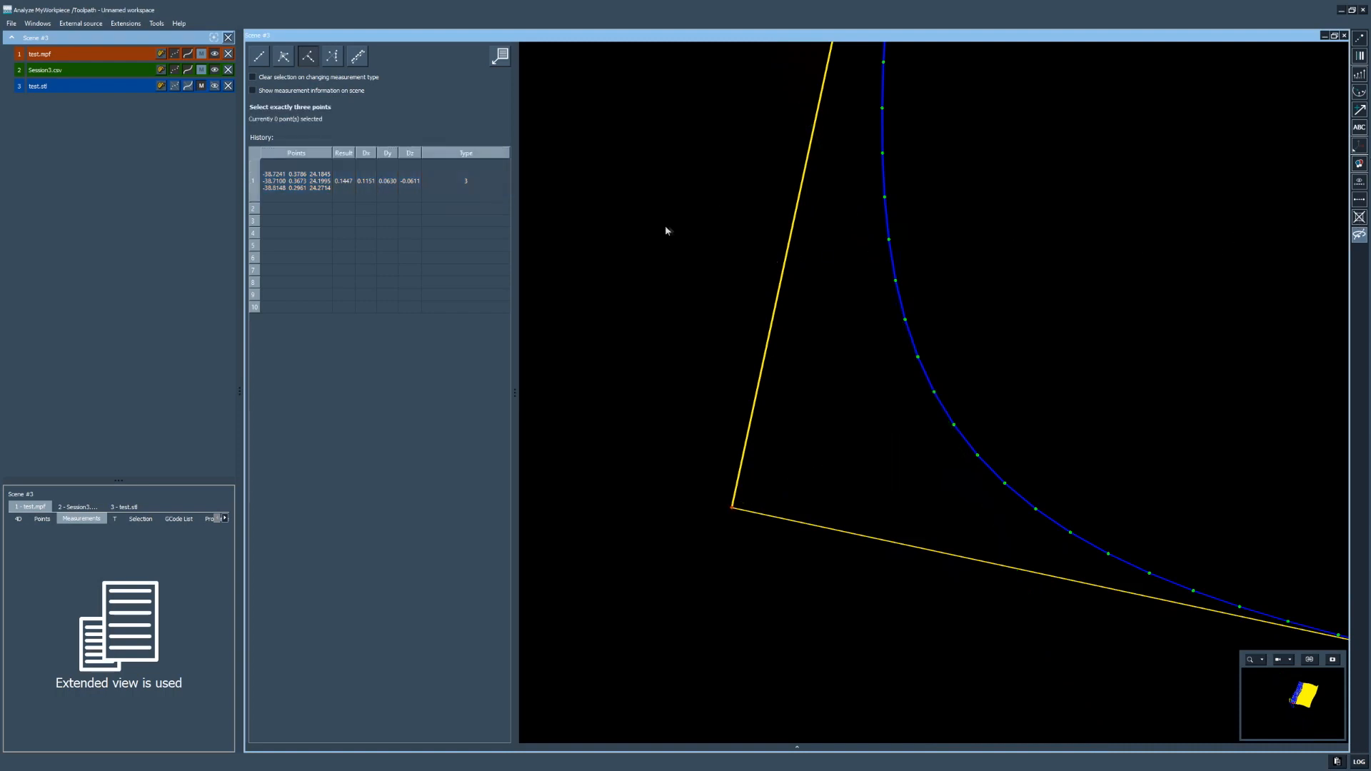
{"action": "left_click", "coordinate": [259, 57]}
{"action": "left_click", "coordinate": [955, 428]}
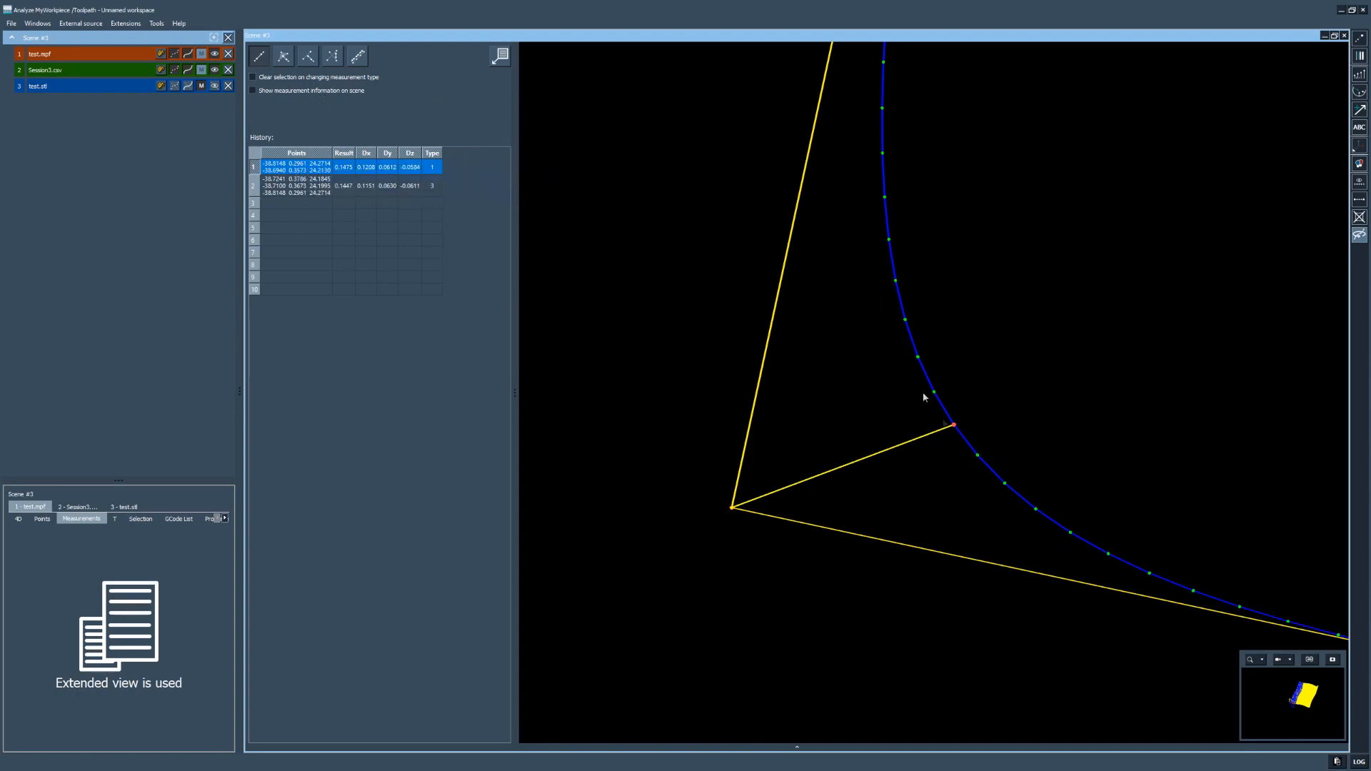
Step: Show the measurement information on the scene and examine the point-to-point distance at the corner
{"action": "left_click", "coordinate": [339, 91]}
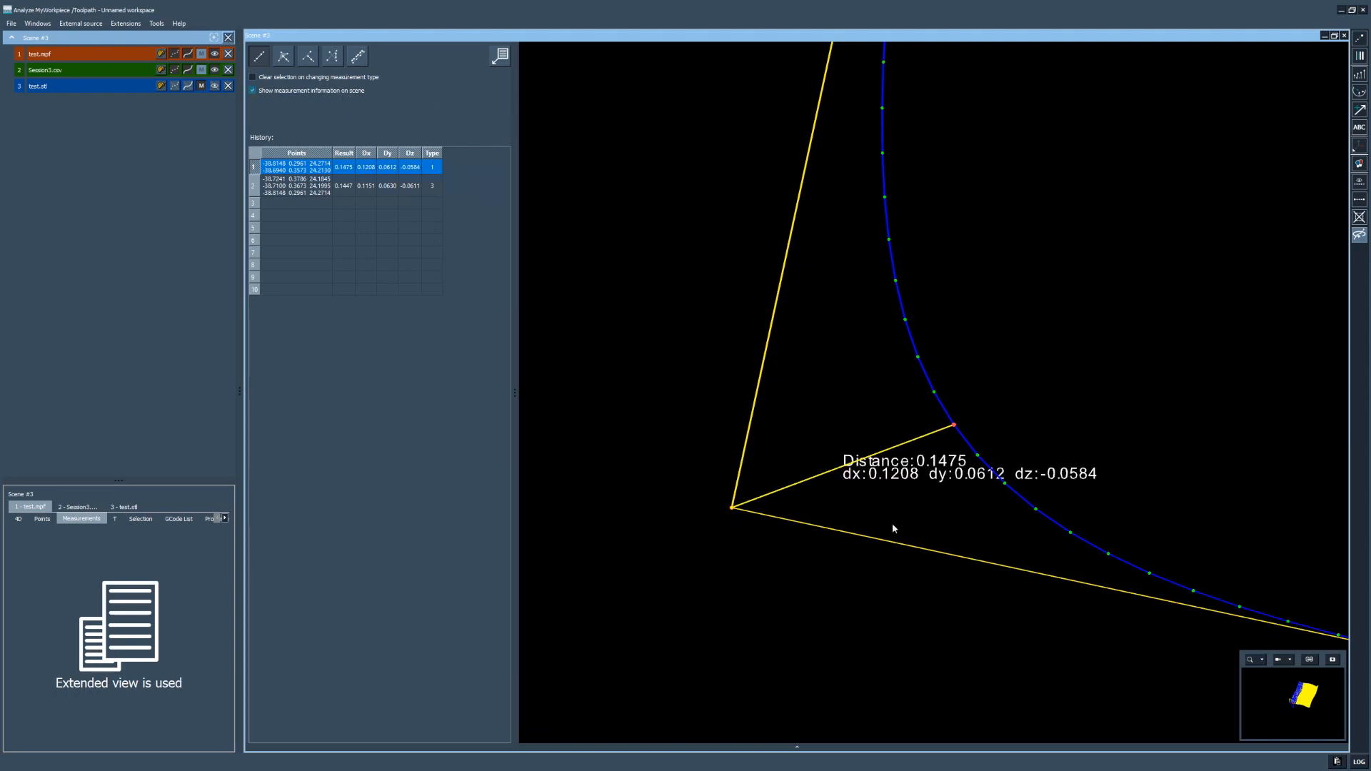
{"action": "middle_click_drag", "start_coordinate": [976, 429], "coordinate": [936, 455]}
{"action": "middle_click_drag", "start_coordinate": [839, 507], "coordinate": [893, 508]}
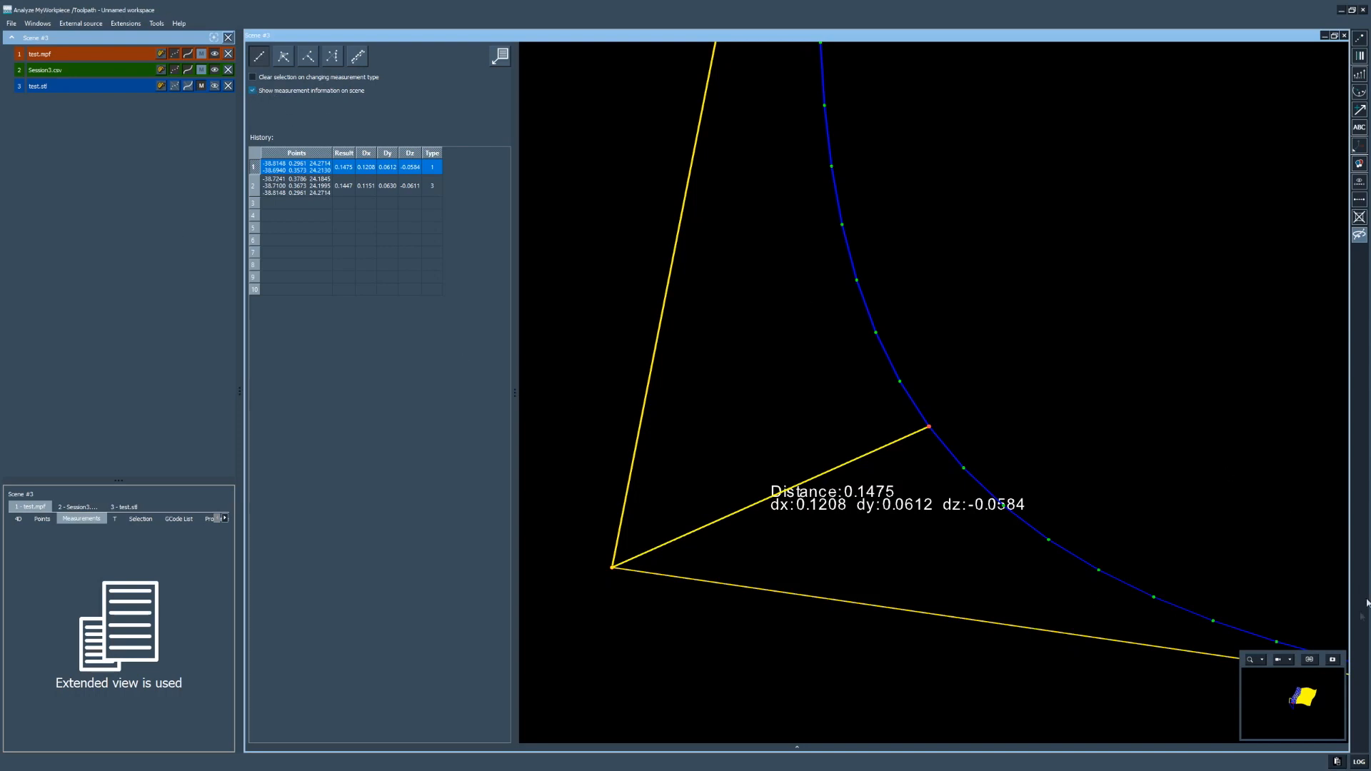
Step: Preview a scene snapshot stamped with the date and hour, close it without saving, and hide the measurement information on the scene
{"action": "left_click", "coordinate": [1333, 660]}
{"action": "left_click_drag", "start_coordinate": [671, 45], "coordinate": [682, 26]}
{"action": "left_click", "coordinate": [242, 84]}
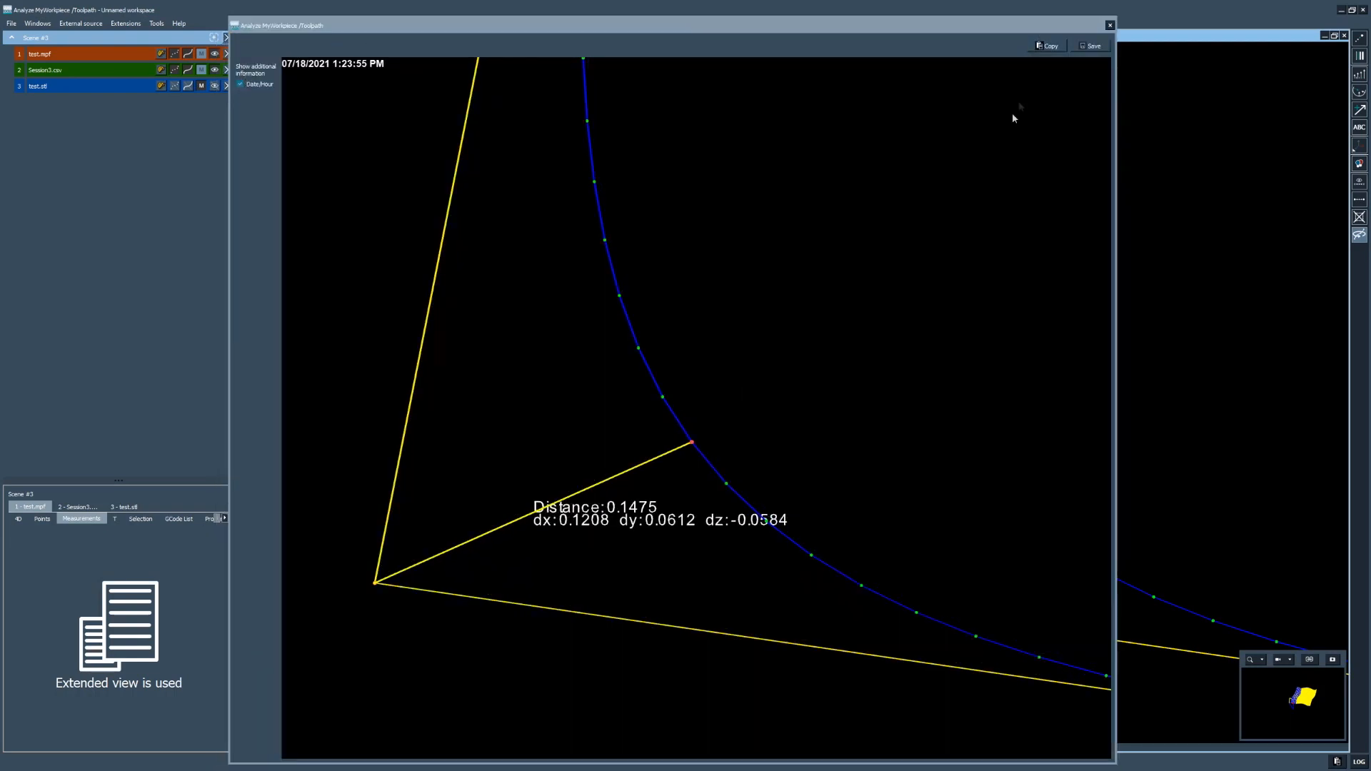
{"action": "left_click", "coordinate": [1110, 26]}
{"action": "left_click", "coordinate": [253, 89]}
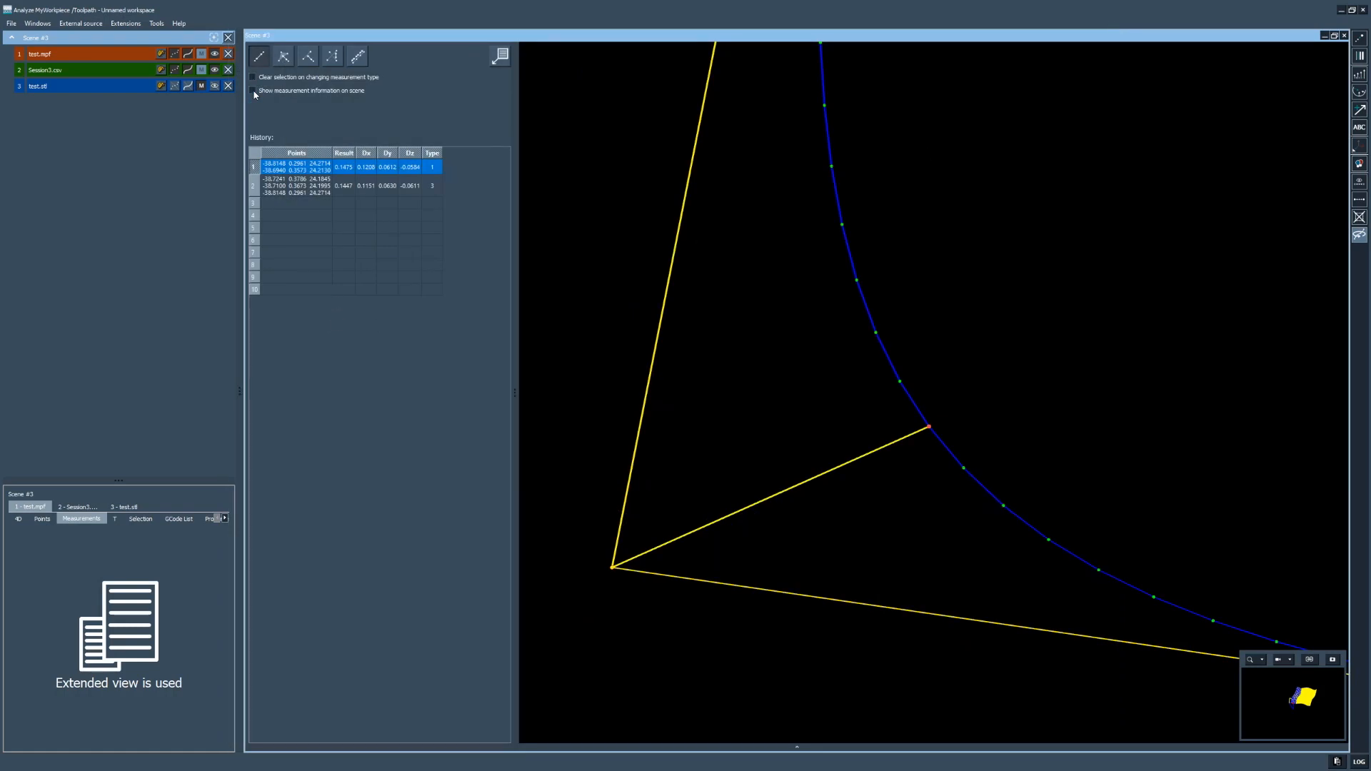
Step: Start a plane-to-point distance measurement with a cleared selection and pick three trace points across two neighbouring passes
{"action": "left_click", "coordinate": [284, 57]}
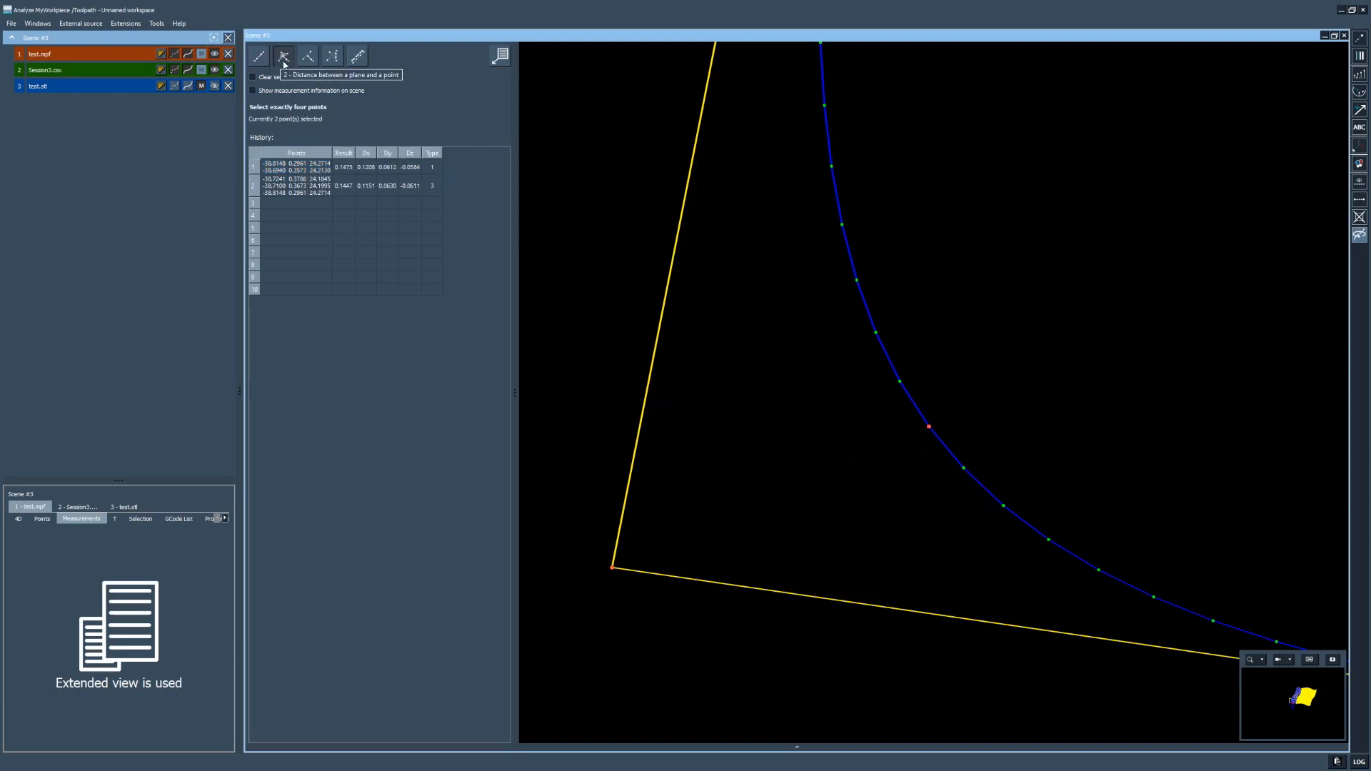
{"action": "scroll", "coordinate": [916, 469], "scroll_direction": "down", "scroll_amount": 5}
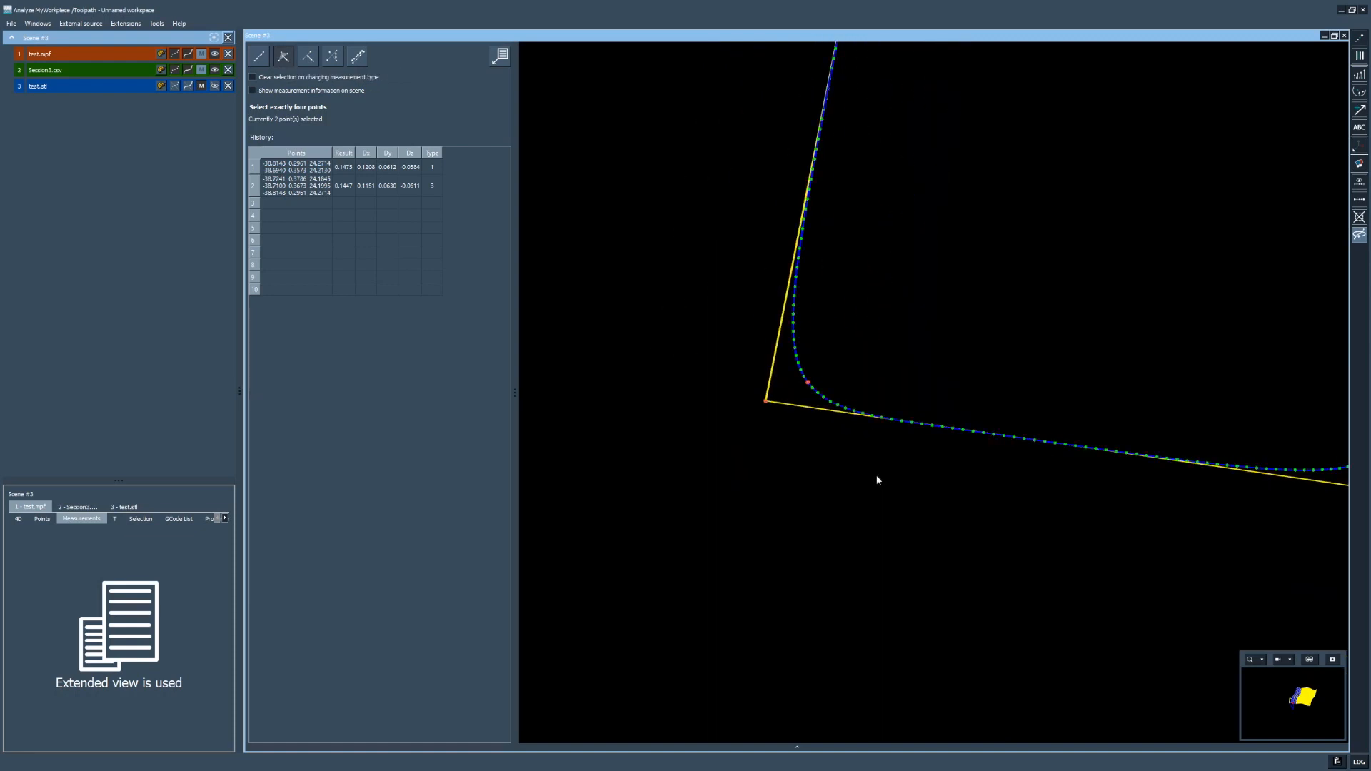
{"action": "scroll", "coordinate": [802, 383], "scroll_direction": "up", "scroll_amount": 4}
{"action": "middle_click_drag", "start_coordinate": [752, 408], "coordinate": [906, 419]}
{"action": "scroll", "coordinate": [848, 367], "scroll_direction": "up", "scroll_amount": 3}
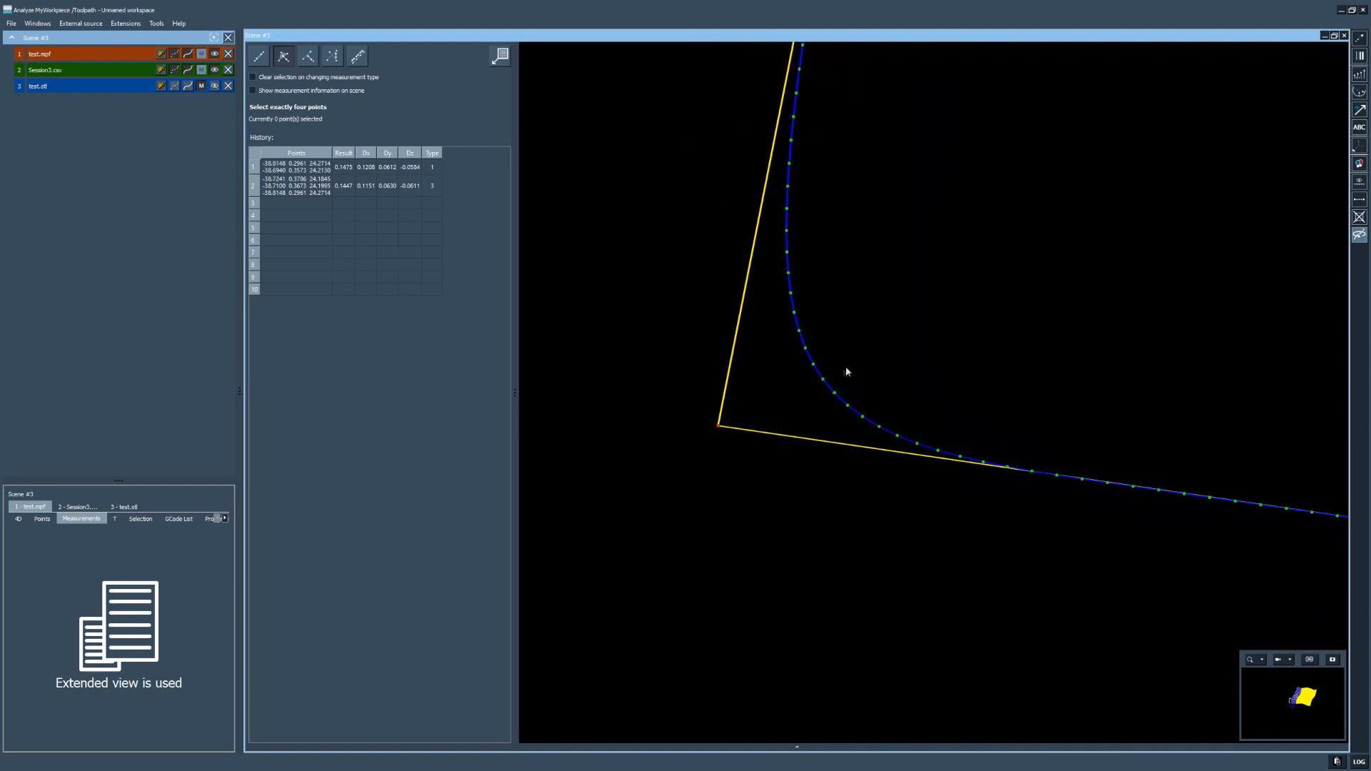
{"action": "scroll", "coordinate": [783, 367], "scroll_direction": "down", "scroll_amount": 6}
{"action": "middle_click_drag", "start_coordinate": [943, 352], "coordinate": [998, 250]}
{"action": "middle_click_drag", "start_coordinate": [918, 315], "coordinate": [906, 408]}
{"action": "scroll", "coordinate": [772, 355], "scroll_direction": "up", "scroll_amount": 8}
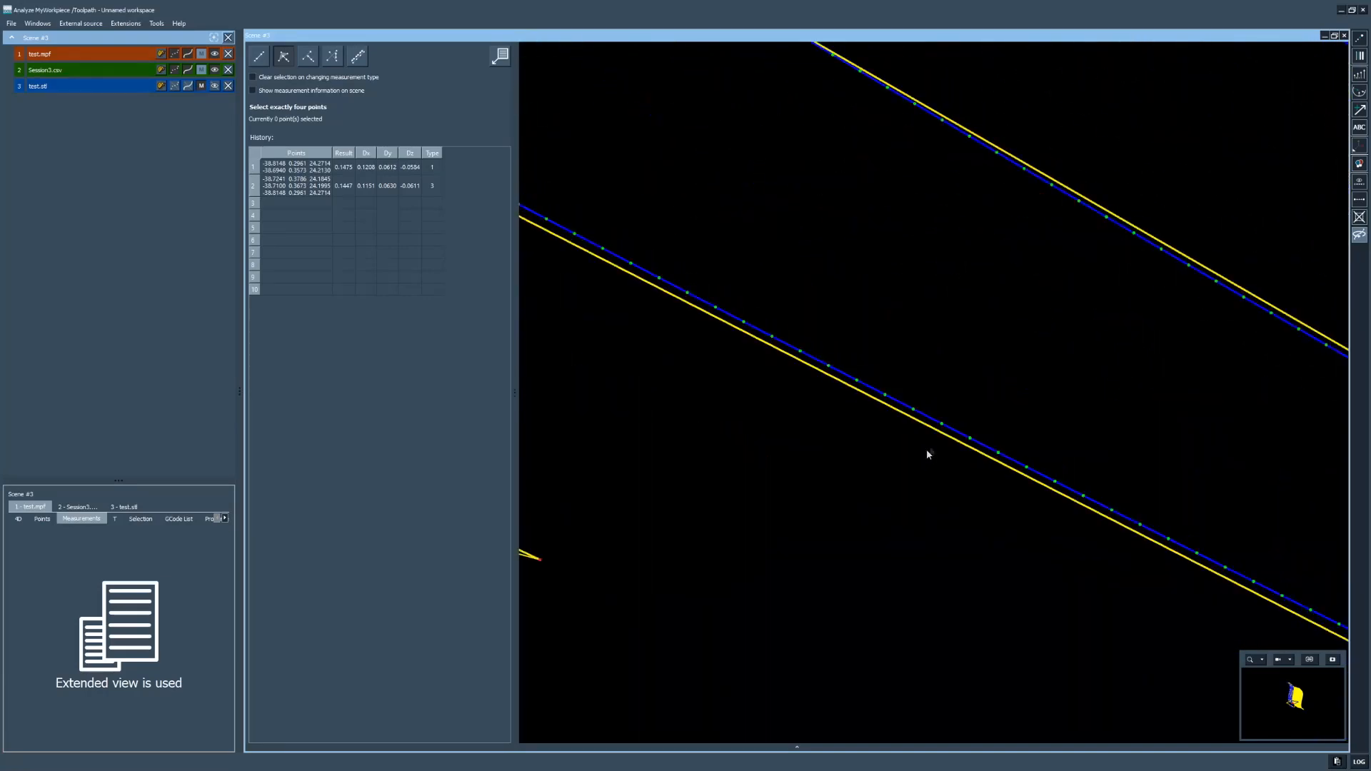
{"action": "scroll", "coordinate": [914, 428], "scroll_direction": "up", "scroll_amount": 2}
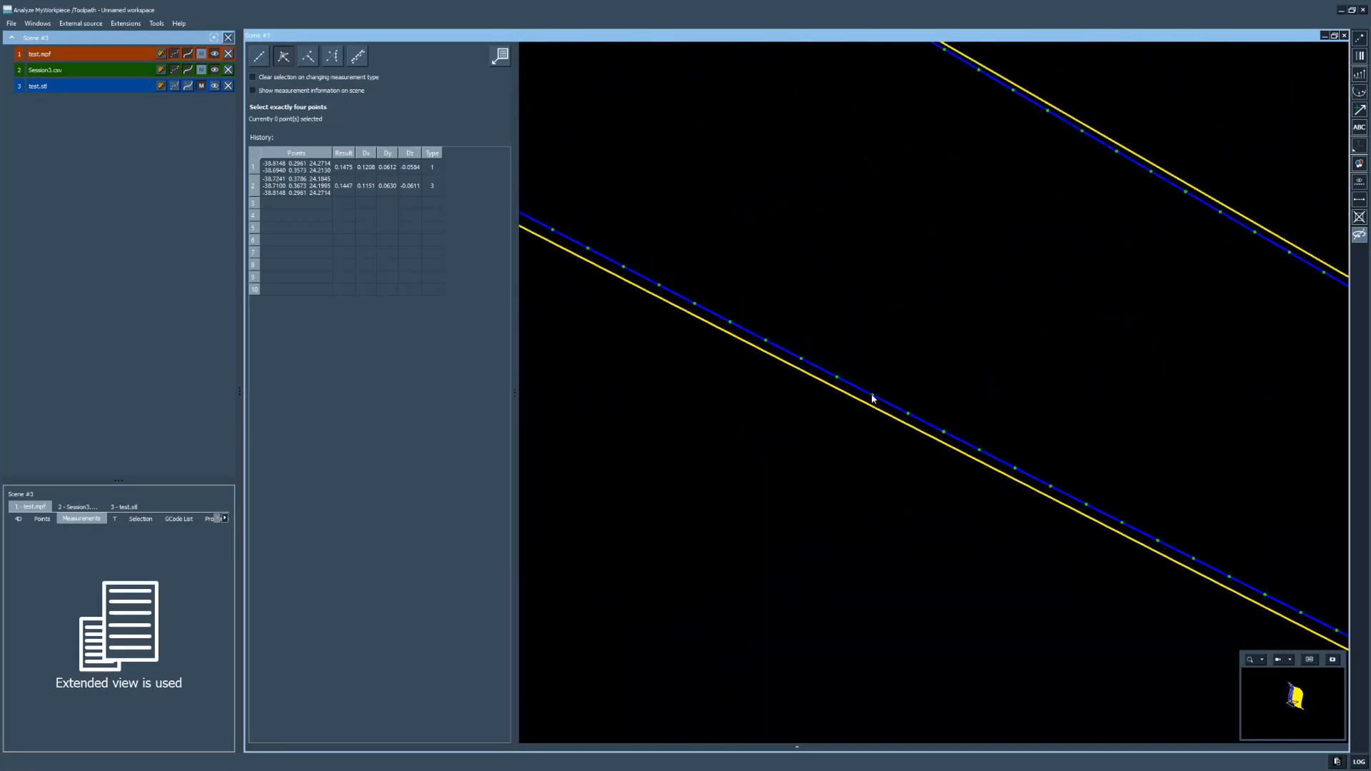
{"action": "left_click", "coordinate": [944, 433]}
{"action": "scroll", "coordinate": [846, 423], "scroll_direction": "down", "scroll_amount": 2}
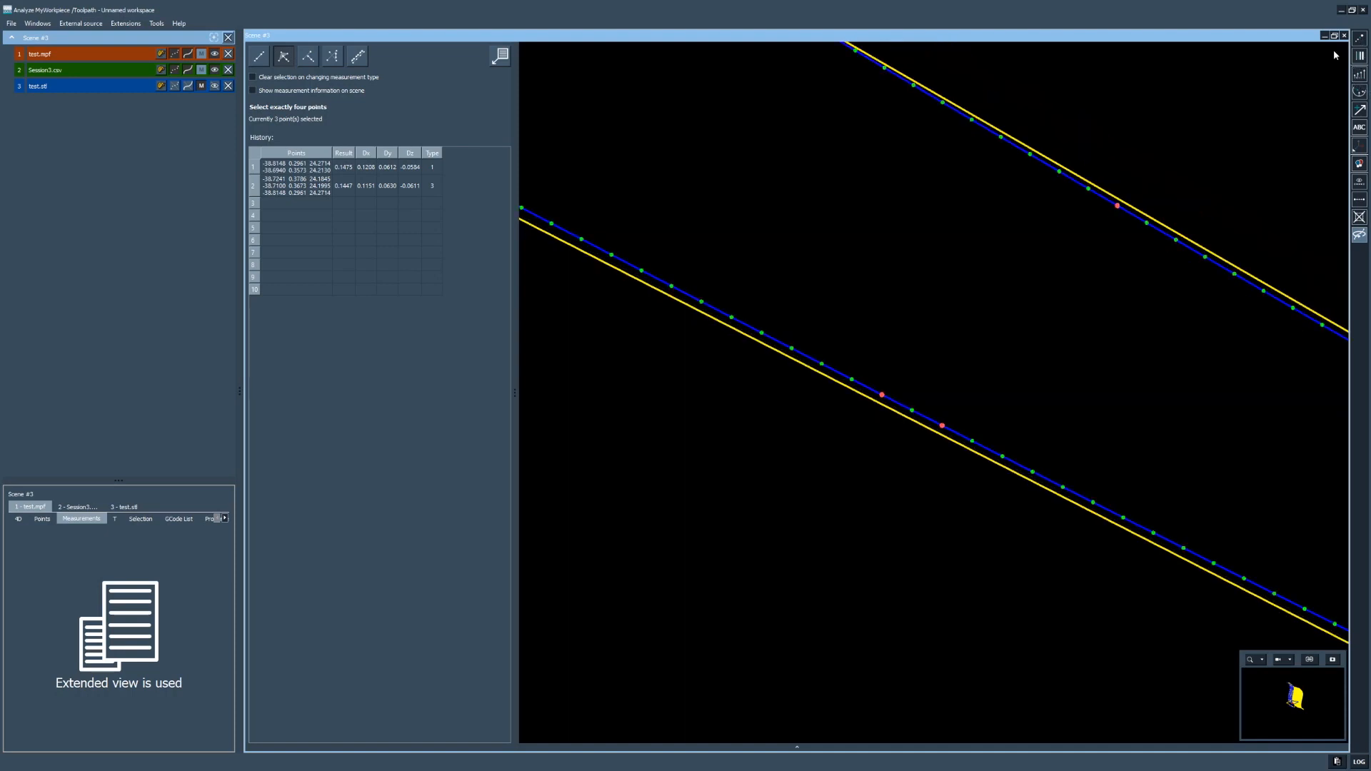
Step: Measure the distance from a plane through three trace points to the adjacent programmed point of test.mpf
{"action": "scroll", "coordinate": [906, 312], "scroll_direction": "down", "scroll_amount": 3}
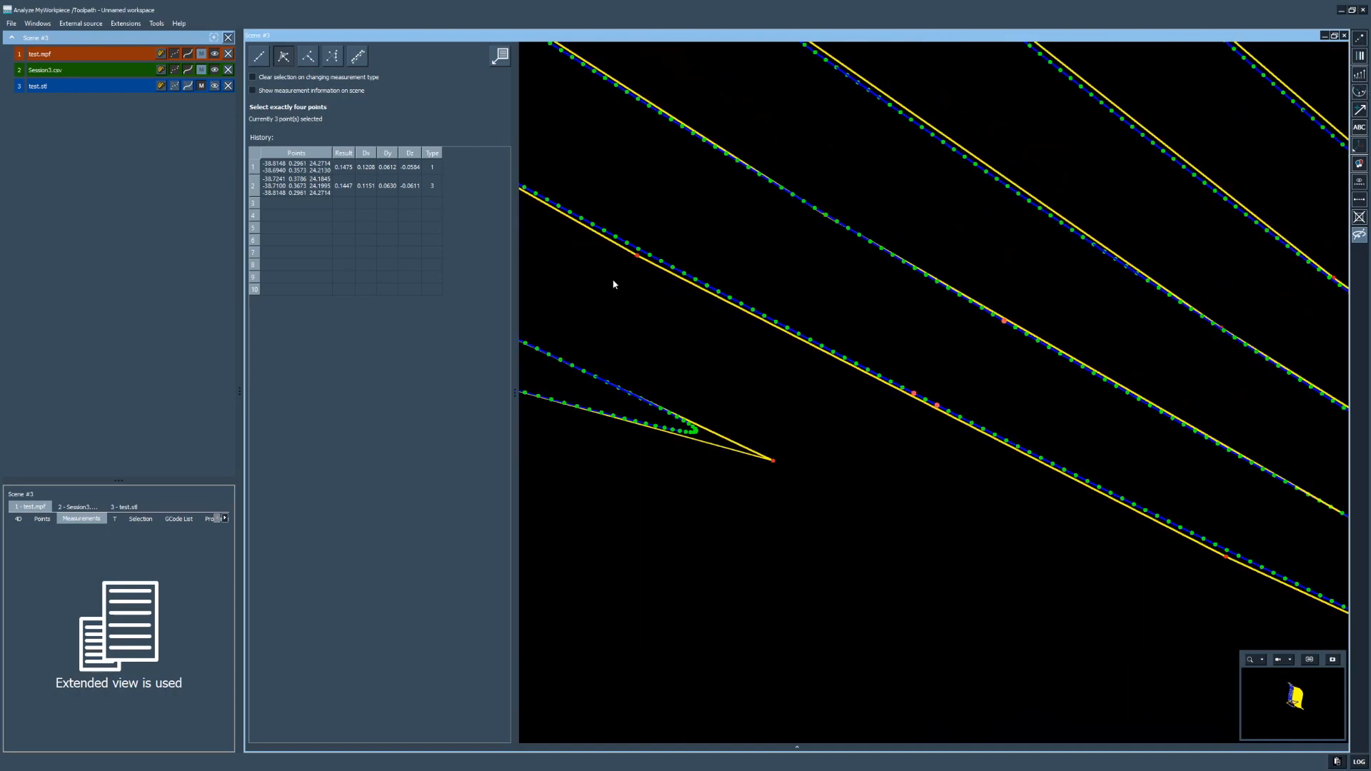
{"action": "left_click", "coordinate": [604, 230]}
{"action": "left_click", "coordinate": [673, 266]}
{"action": "left_click", "coordinate": [638, 257]}
{"action": "middle_click_drag", "start_coordinate": [657, 245], "coordinate": [753, 364]}
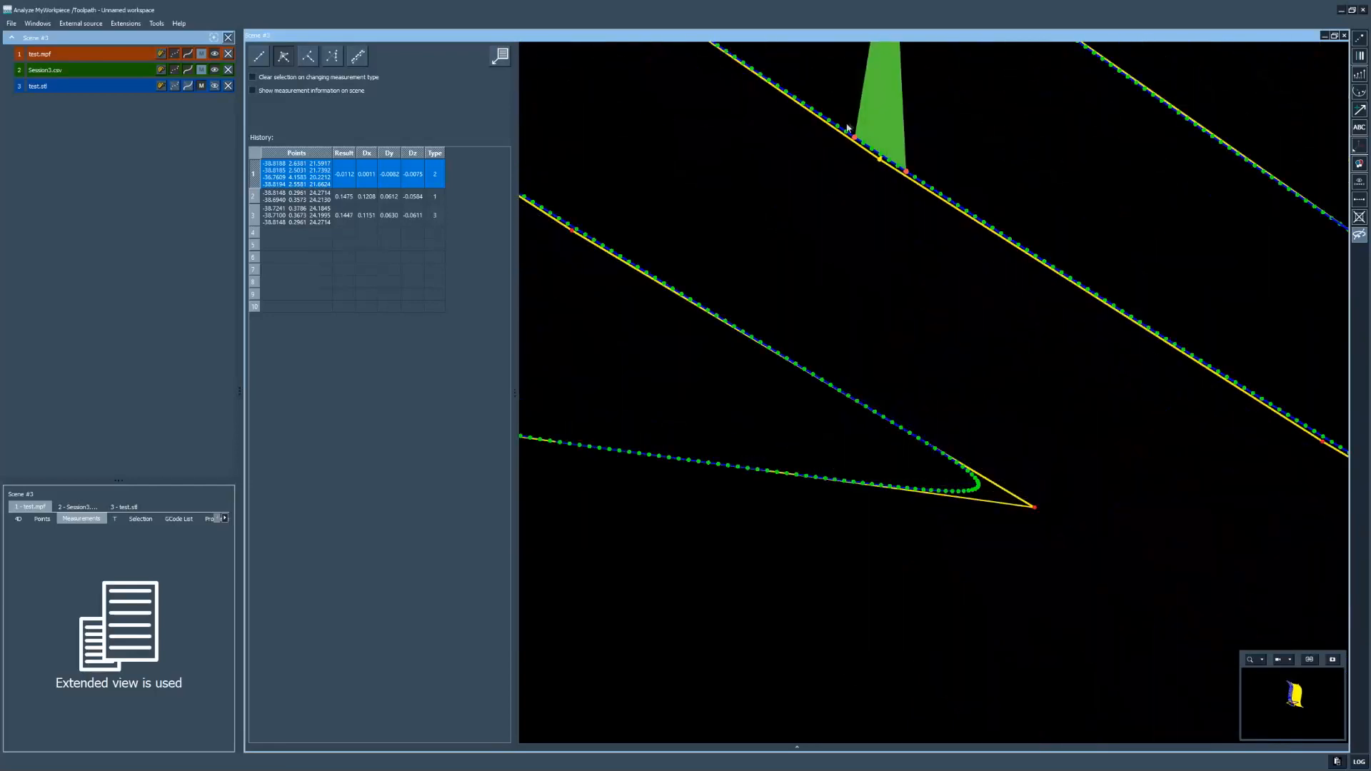
Step: Centre the rotation on the measured plane and inspect the plane-to-point distance up close from different angles
{"action": "double_click", "coordinate": [855, 135]}
{"action": "scroll", "coordinate": [884, 219], "scroll_direction": "up", "scroll_amount": 5}
{"action": "scroll", "coordinate": [918, 293], "scroll_direction": "down", "scroll_amount": 2}
{"action": "middle_click_drag", "start_coordinate": [921, 300], "coordinate": [967, 298]}
{"action": "scroll", "coordinate": [975, 332], "scroll_direction": "up", "scroll_amount": 8}
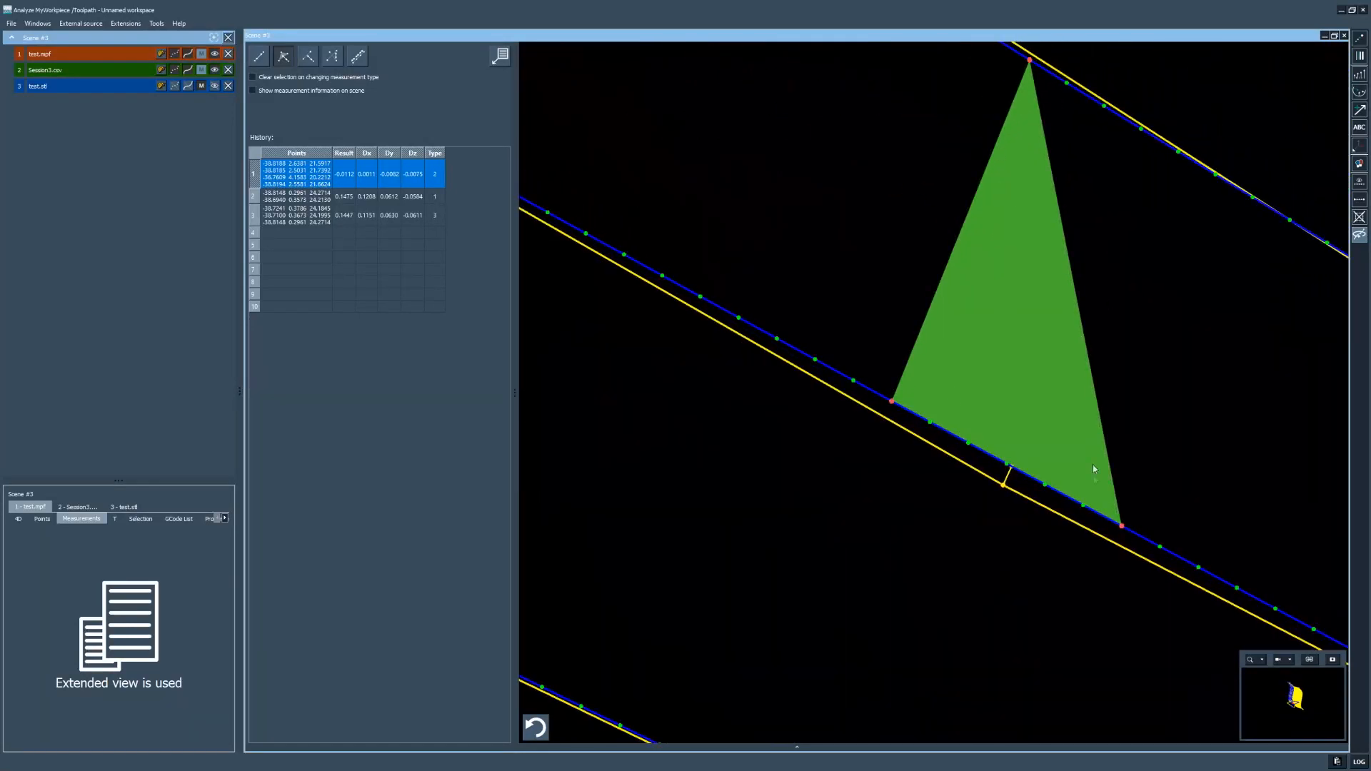
{"action": "middle_click_drag", "start_coordinate": [1058, 473], "coordinate": [1003, 475]}
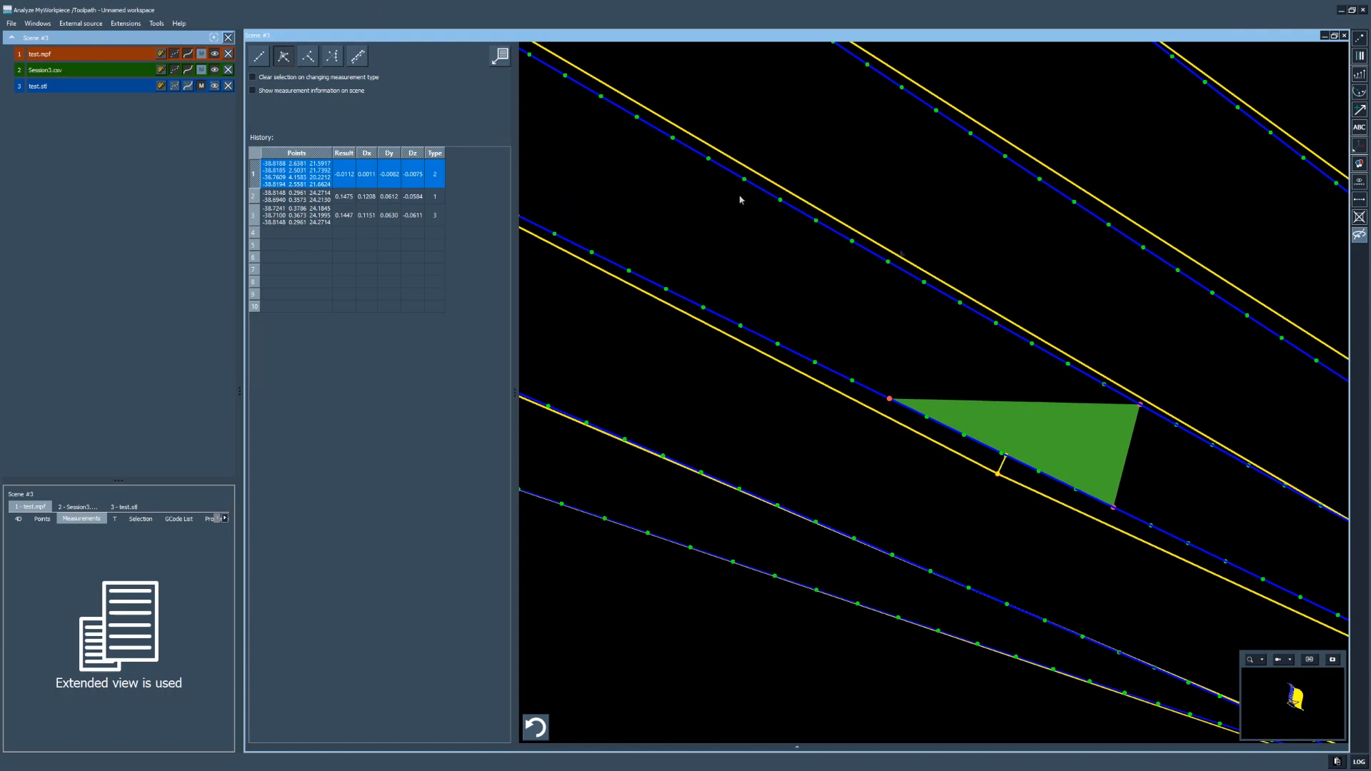
Step: Measure the line-to-line distance between a programmed segment and the recorded trace alongside it, hiding Session3.csv while picking the programmed points
{"action": "left_click", "coordinate": [864, 245]}
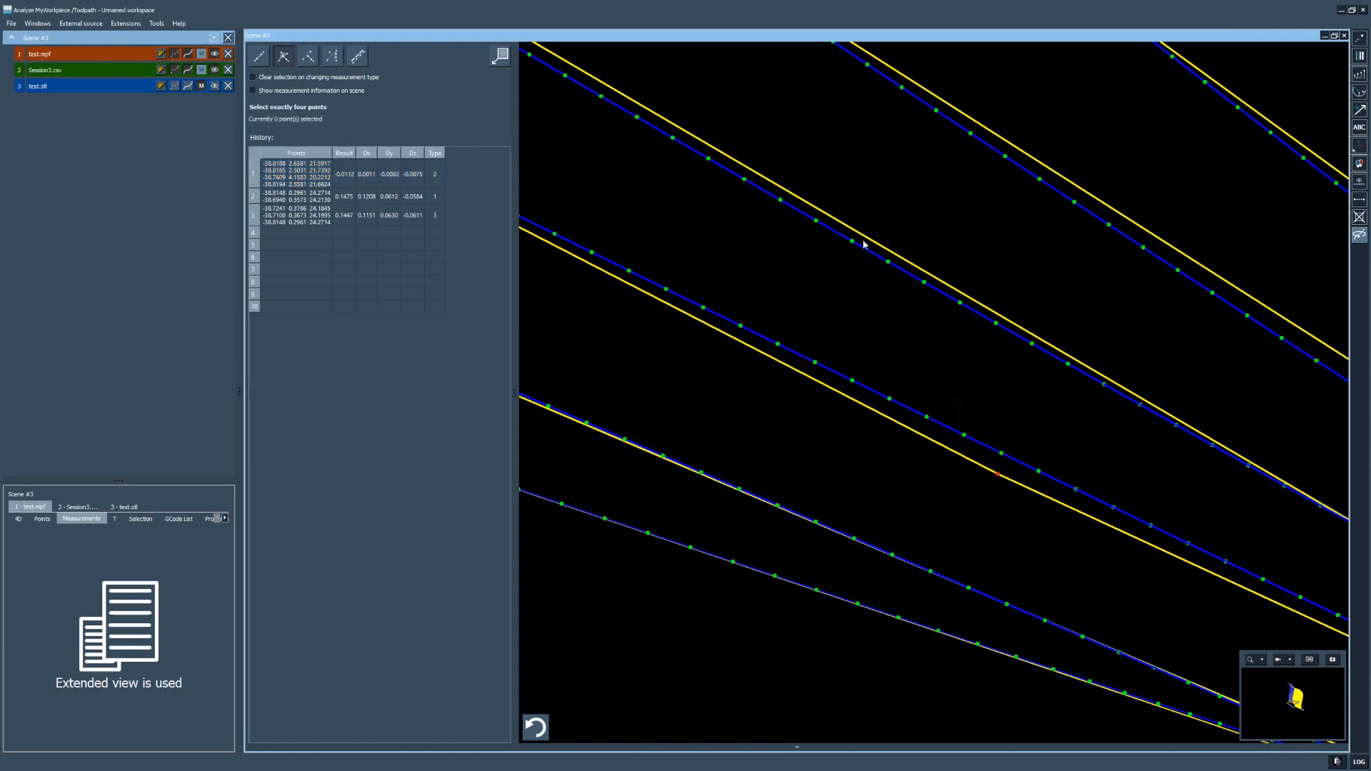
{"action": "left_click", "coordinate": [333, 58]}
{"action": "scroll", "coordinate": [752, 378], "scroll_direction": "down", "scroll_amount": 4}
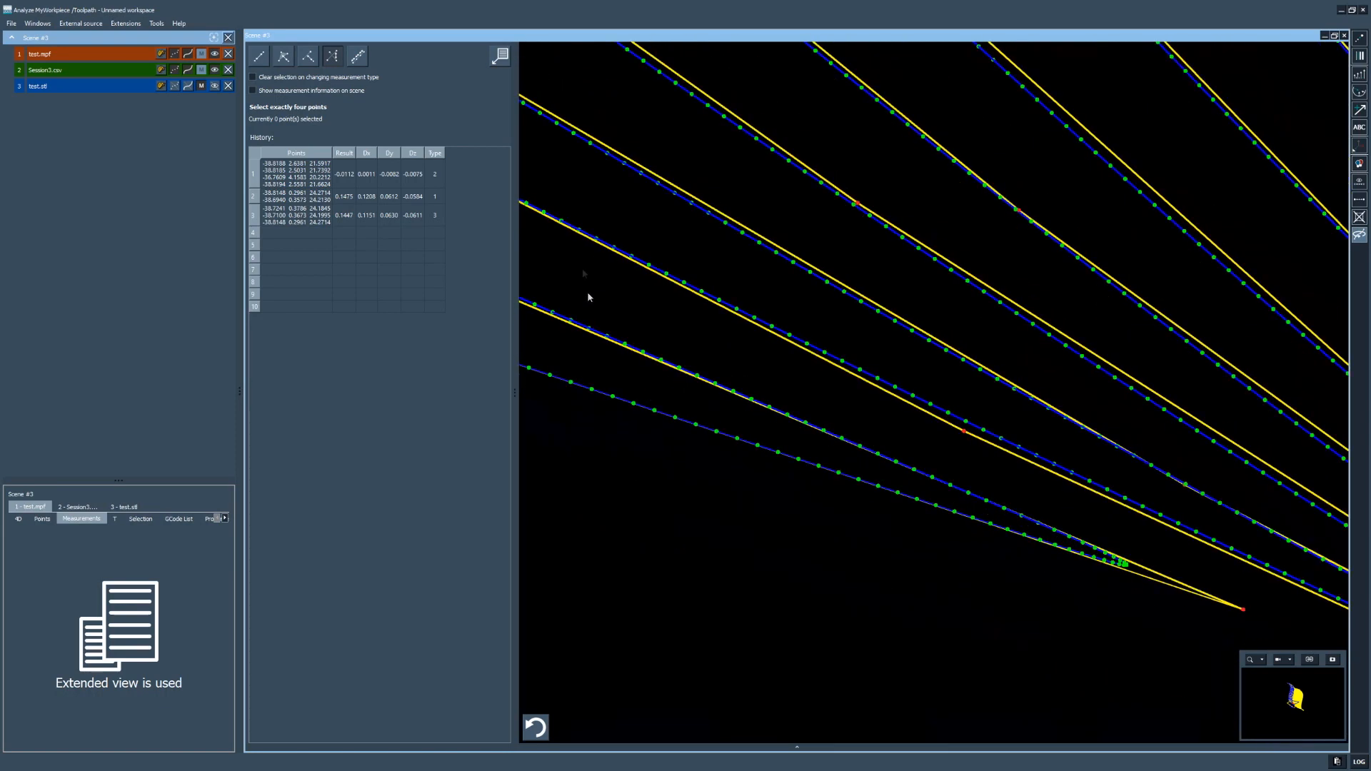
{"action": "scroll", "coordinate": [721, 307], "scroll_direction": "up", "scroll_amount": 4}
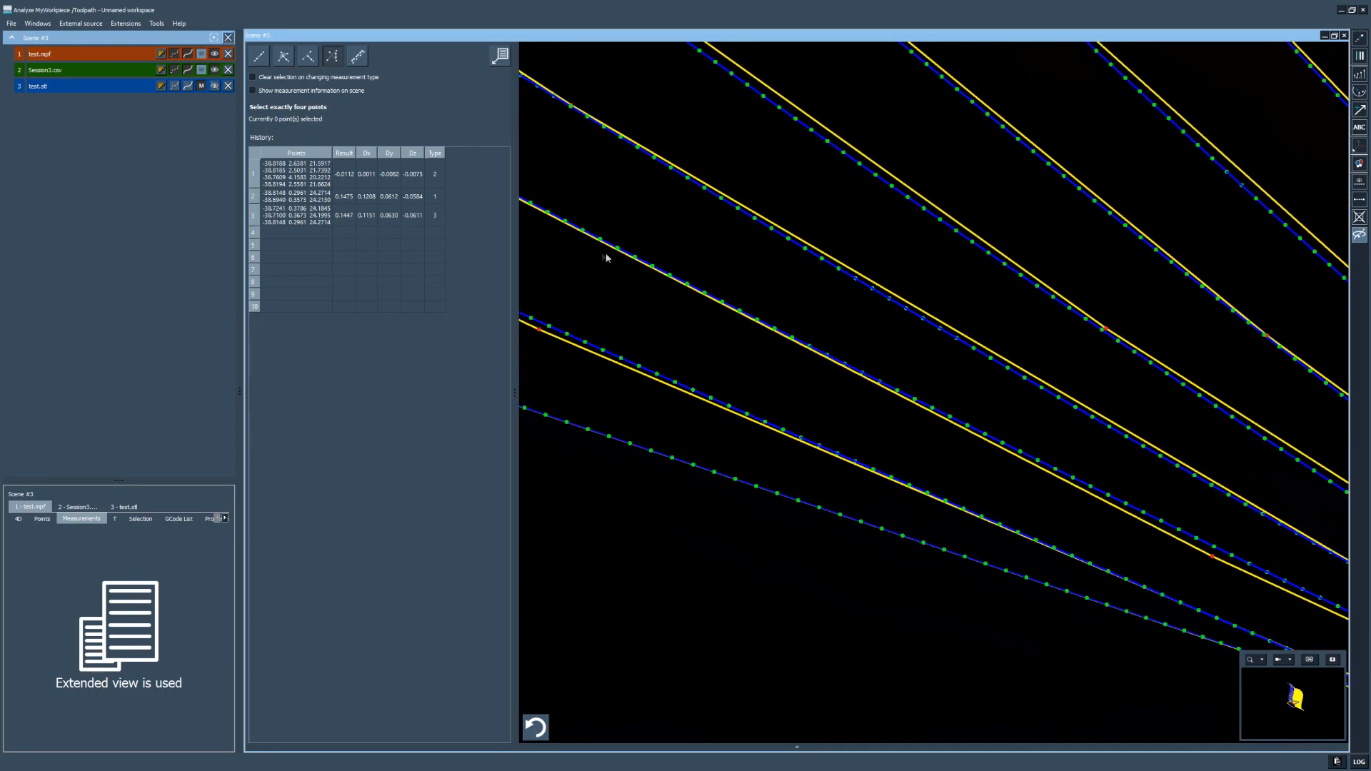
{"action": "scroll", "coordinate": [628, 275], "scroll_direction": "down", "scroll_amount": 4}
{"action": "scroll", "coordinate": [871, 389], "scroll_direction": "up", "scroll_amount": 4}
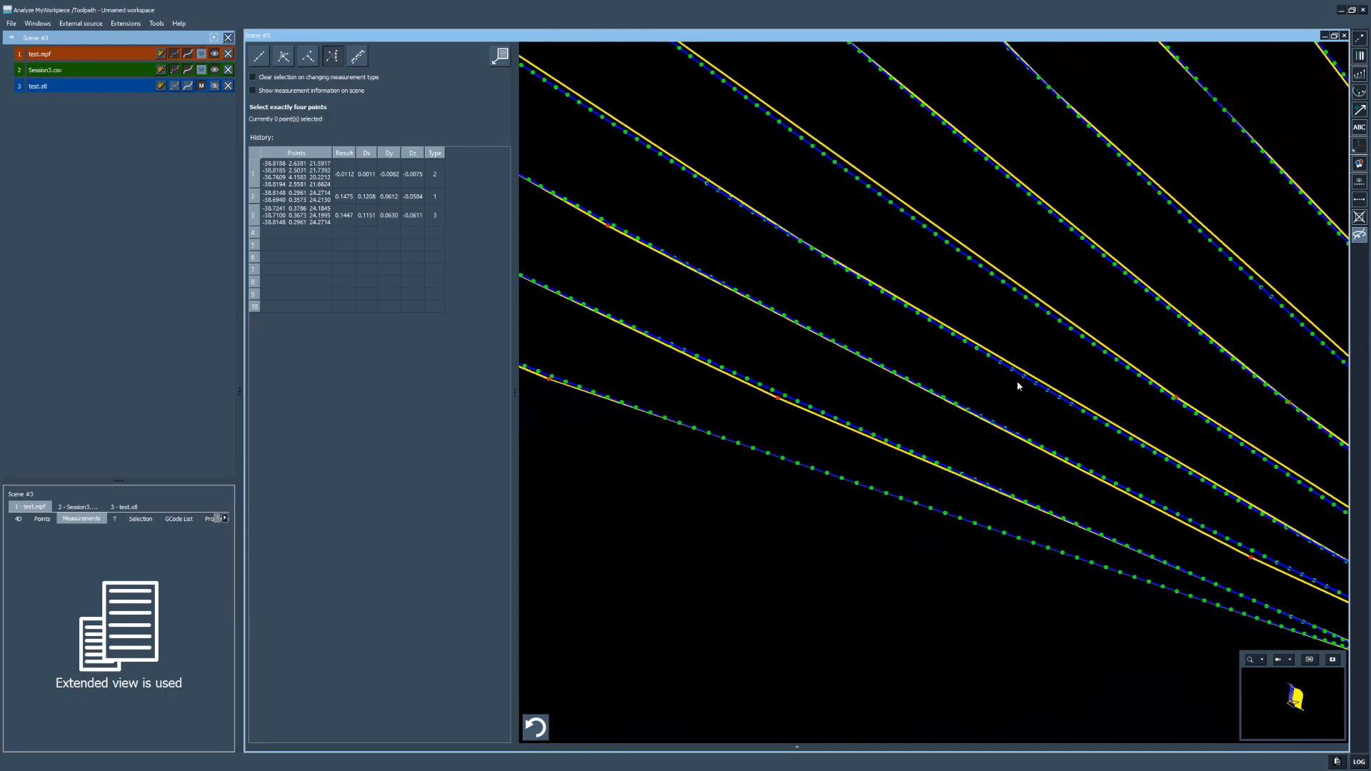
{"action": "left_click", "coordinate": [215, 69]}
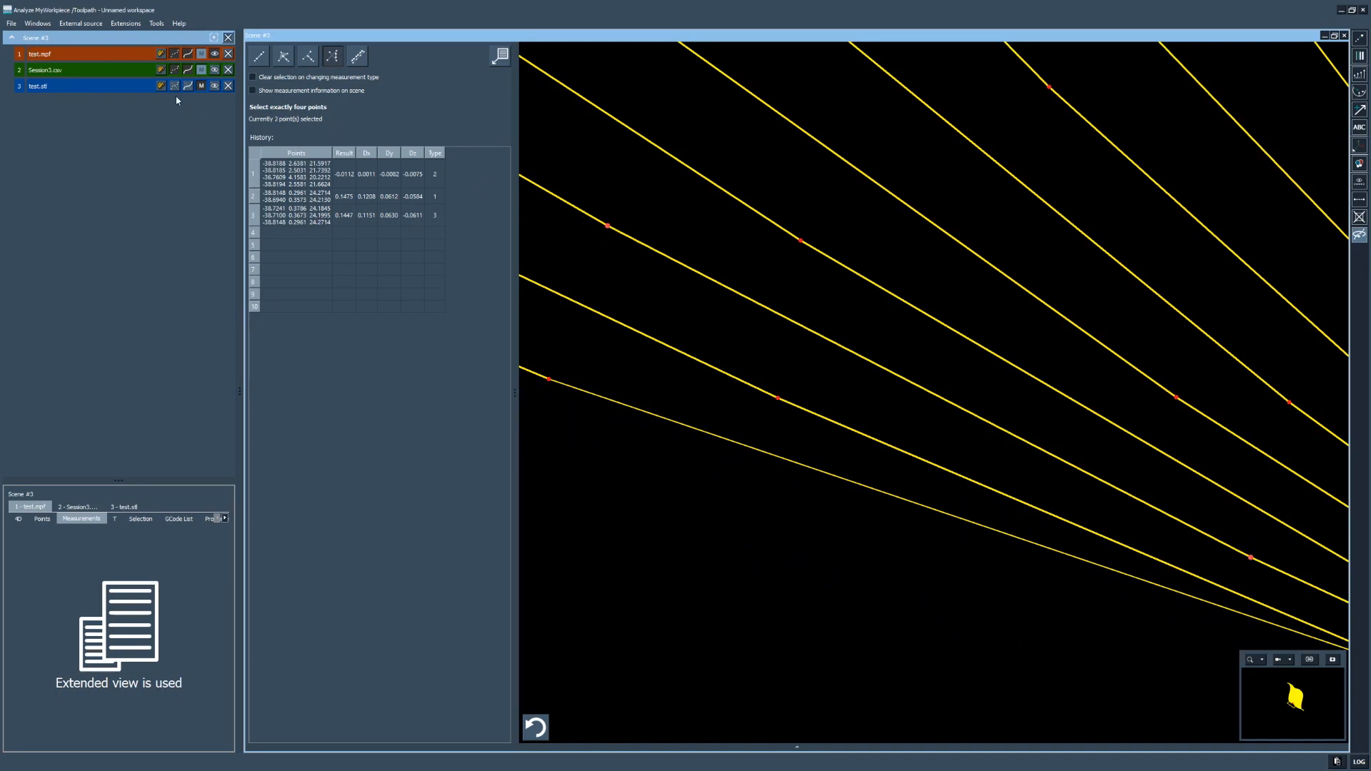
{"action": "left_click", "coordinate": [215, 70]}
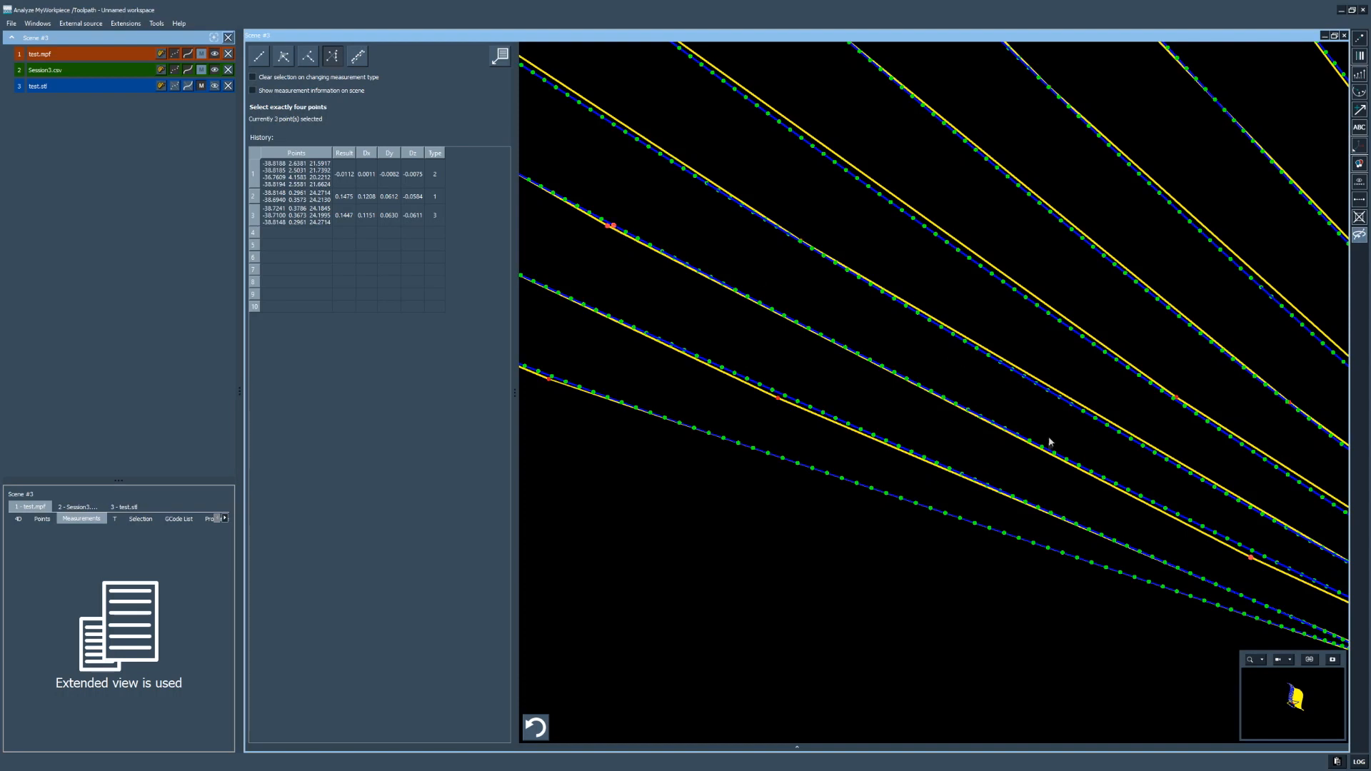
{"action": "left_click", "coordinate": [1265, 556]}
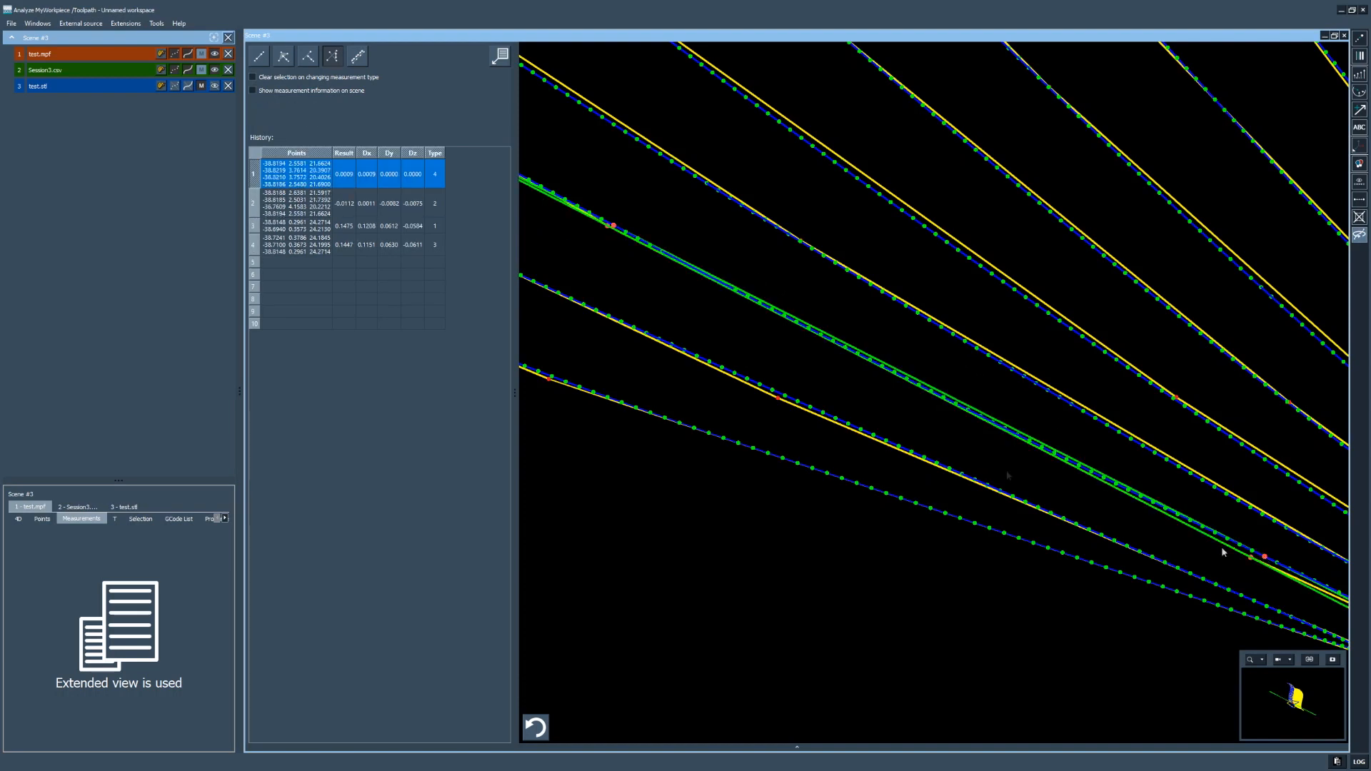
Step: Clear the selection and measure another line-to-line distance, using lines that run from the short connecting pass to the neighbouring long pass
{"action": "mouse_move", "coordinate": [852, 377]}
{"action": "middle_mouse_down"}
{"action": "mouse_move", "coordinate": [862, 369]}
{"action": "mouse_move", "coordinate": [833, 438]}
{"action": "mouse_move", "coordinate": [834, 378]}
{"action": "mouse_move", "coordinate": [856, 323]}
{"action": "mouse_move", "coordinate": [849, 401]}
{"action": "middle_mouse_up"}
{"action": "scroll", "coordinate": [865, 420], "scroll_direction": "down", "scroll_amount": 3}
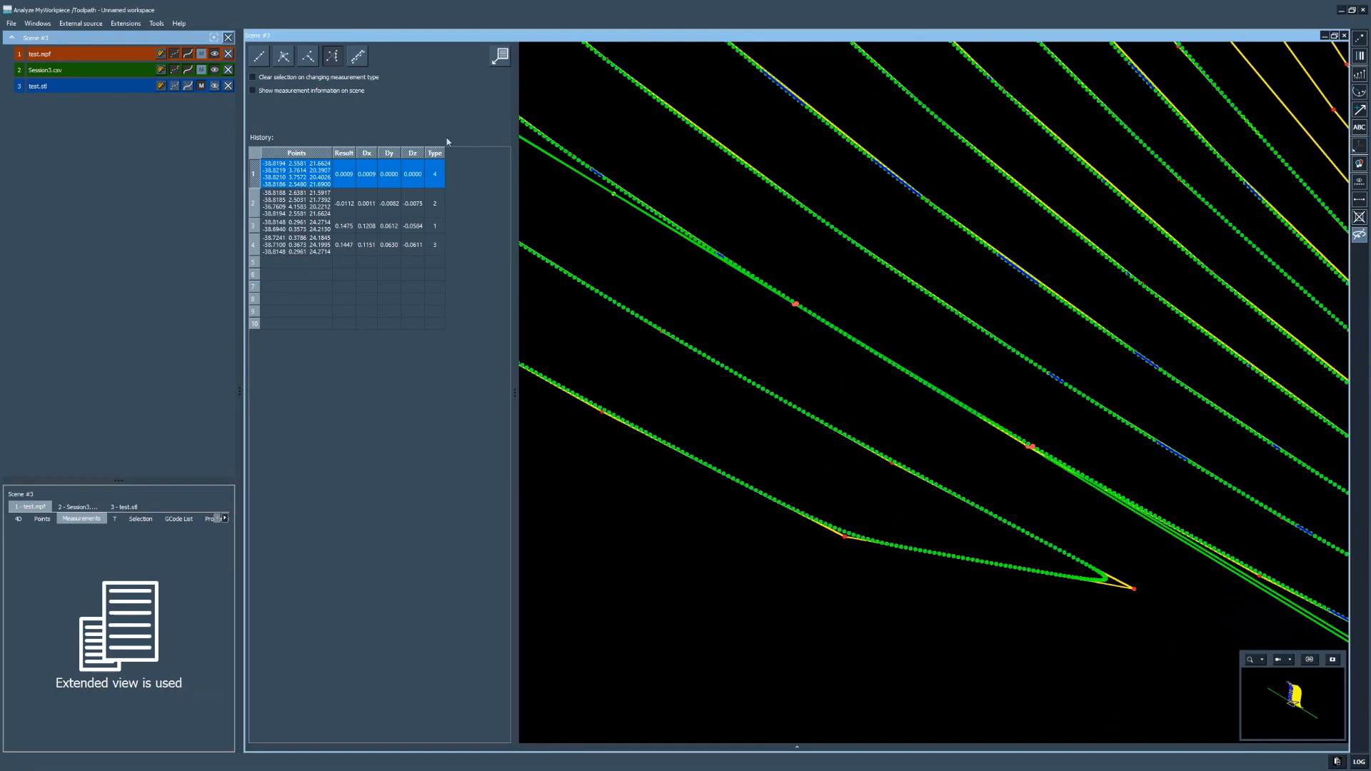
{"action": "left_click", "coordinate": [817, 467]}
{"action": "middle_click_drag", "start_coordinate": [809, 474], "coordinate": [866, 517]}
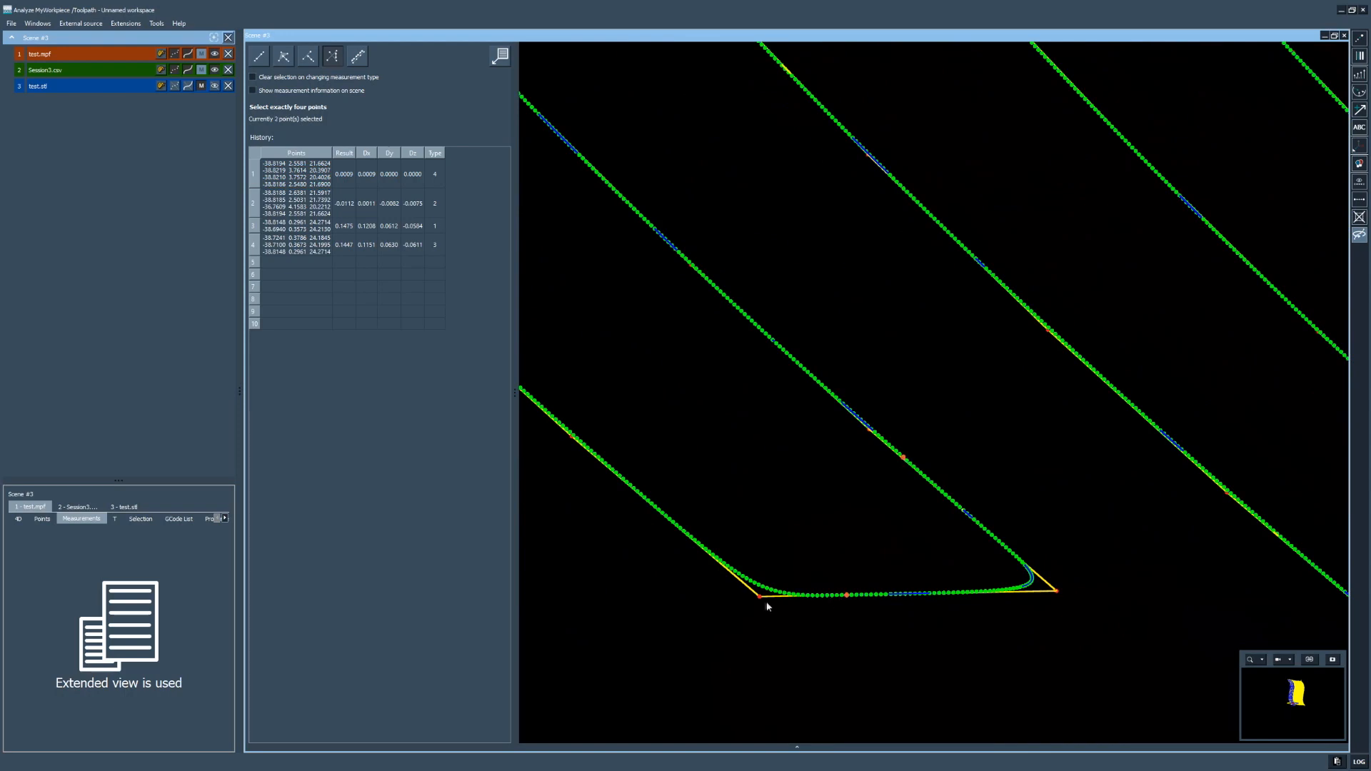
{"action": "left_click", "coordinate": [867, 431]}
{"action": "middle_click_drag", "start_coordinate": [866, 431], "coordinate": [771, 386]}
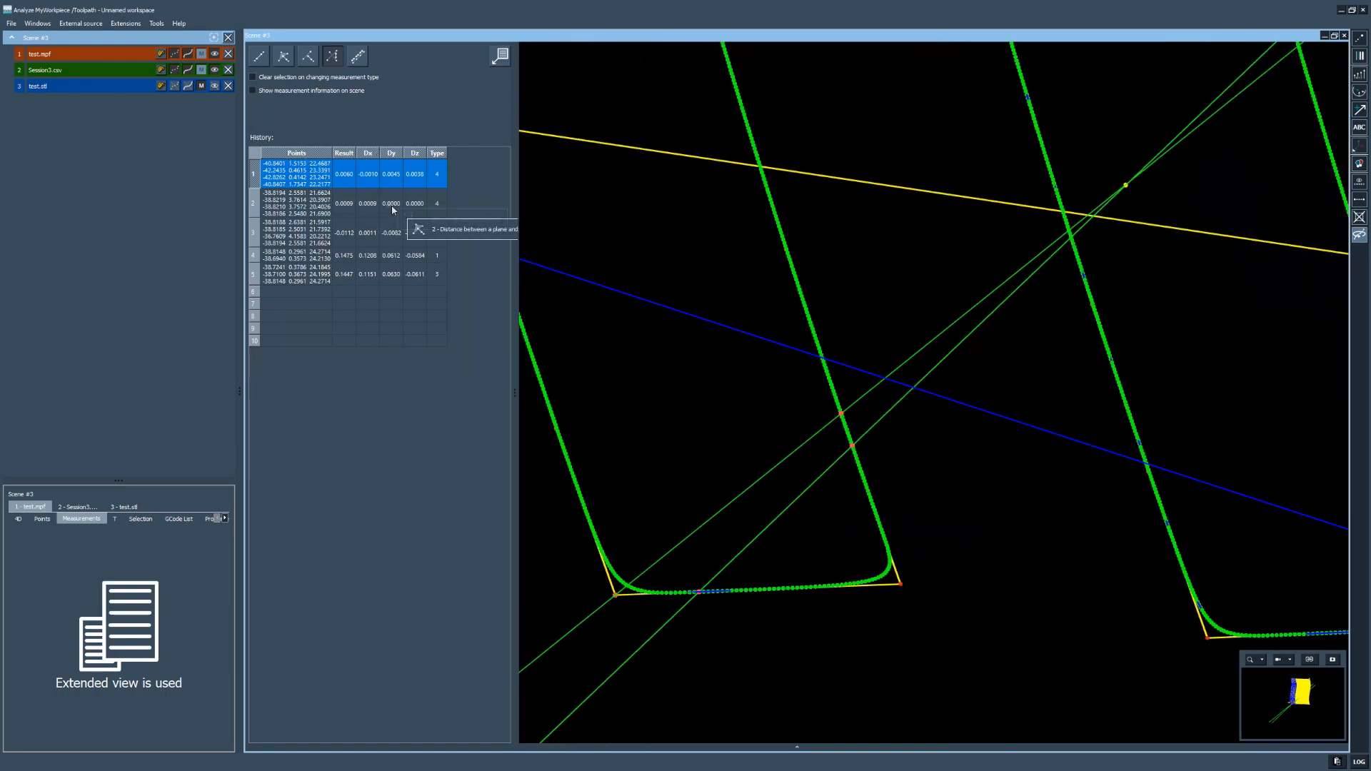
Step: Compare test.mpf and Session3.csv by switching the visibility of each off and on, and clear the selected points
{"action": "middle_click_drag", "start_coordinate": [883, 376], "coordinate": [878, 505]}
{"action": "scroll", "coordinate": [878, 504], "scroll_direction": "down", "scroll_amount": 5}
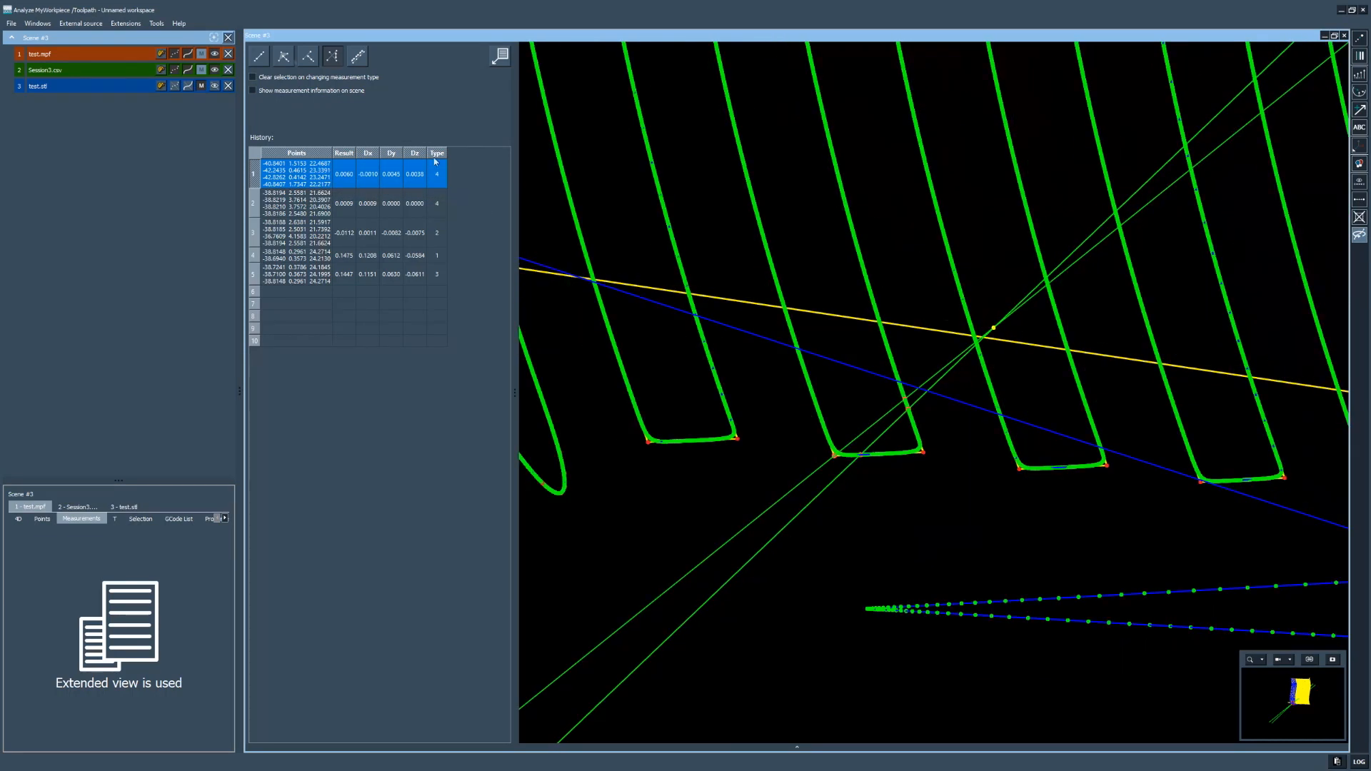
{"action": "left_click", "coordinate": [214, 57]}
{"action": "left_click", "coordinate": [215, 70]}
{"action": "left_click", "coordinate": [215, 70]}
{"action": "left_click", "coordinate": [215, 56]}
{"action": "middle_click_drag", "start_coordinate": [750, 267], "coordinate": [949, 485]}
{"action": "scroll", "coordinate": [918, 462], "scroll_direction": "up", "scroll_amount": 10}
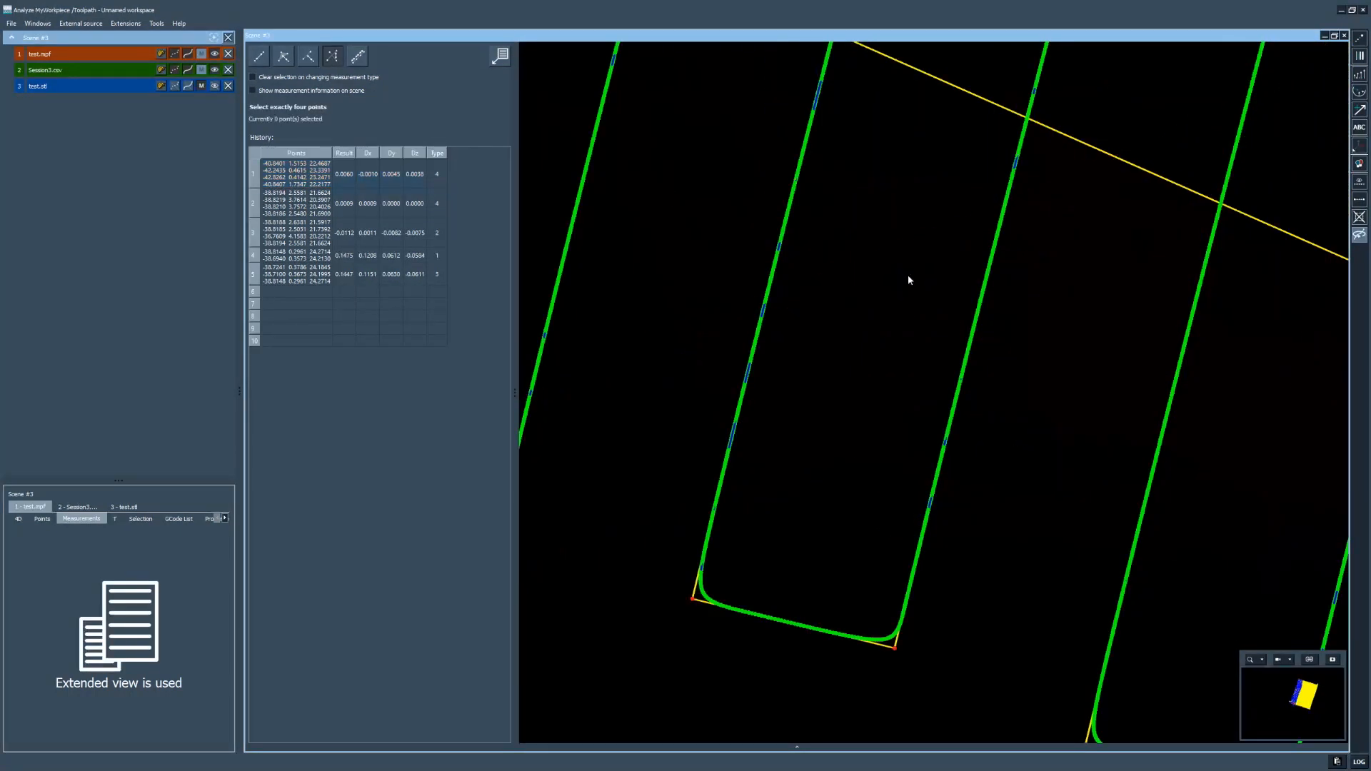
Step: Hide test.mpf and measure the distance along the Session3.csv trace between two points on adjacent passes around the turn
{"action": "left_click", "coordinate": [357, 57]}
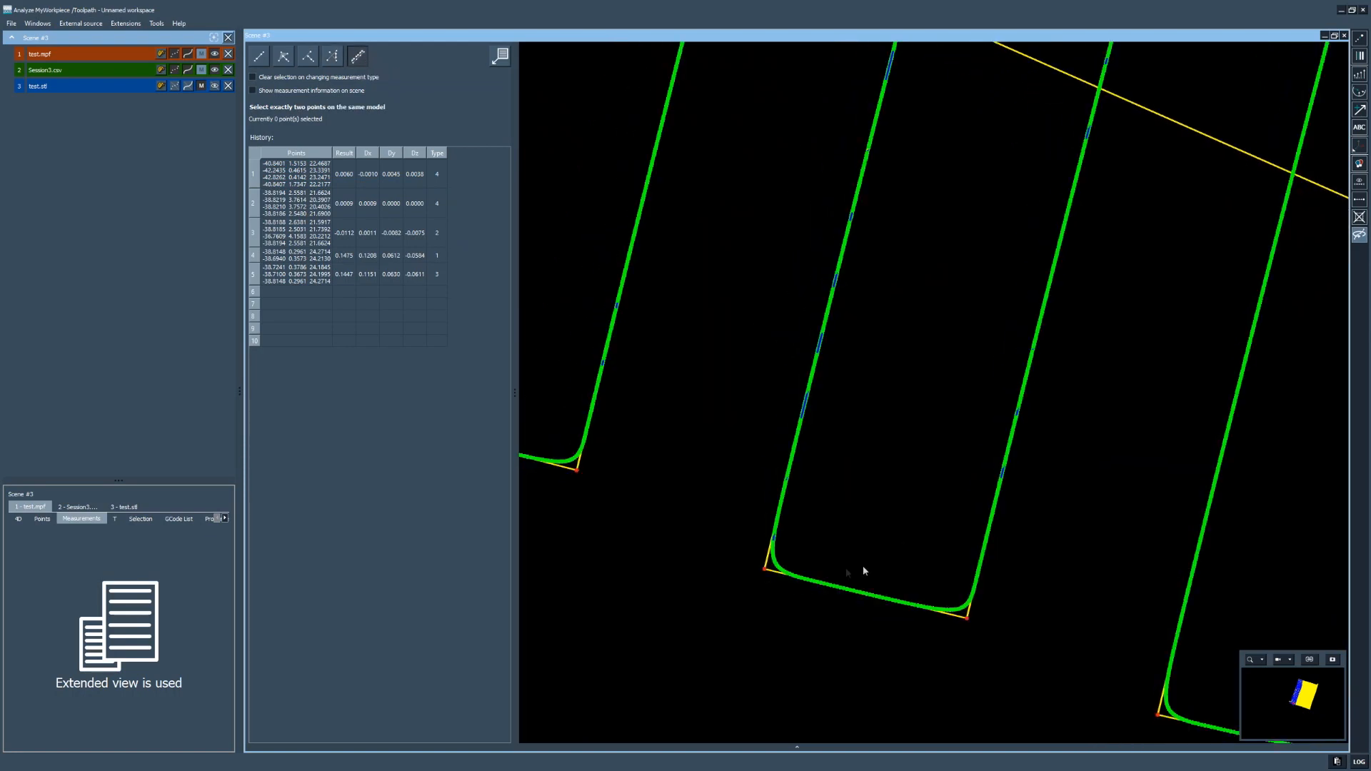
{"action": "middle_click_drag", "start_coordinate": [863, 567], "coordinate": [873, 549]}
{"action": "scroll", "coordinate": [847, 463], "scroll_direction": "up", "scroll_amount": 10}
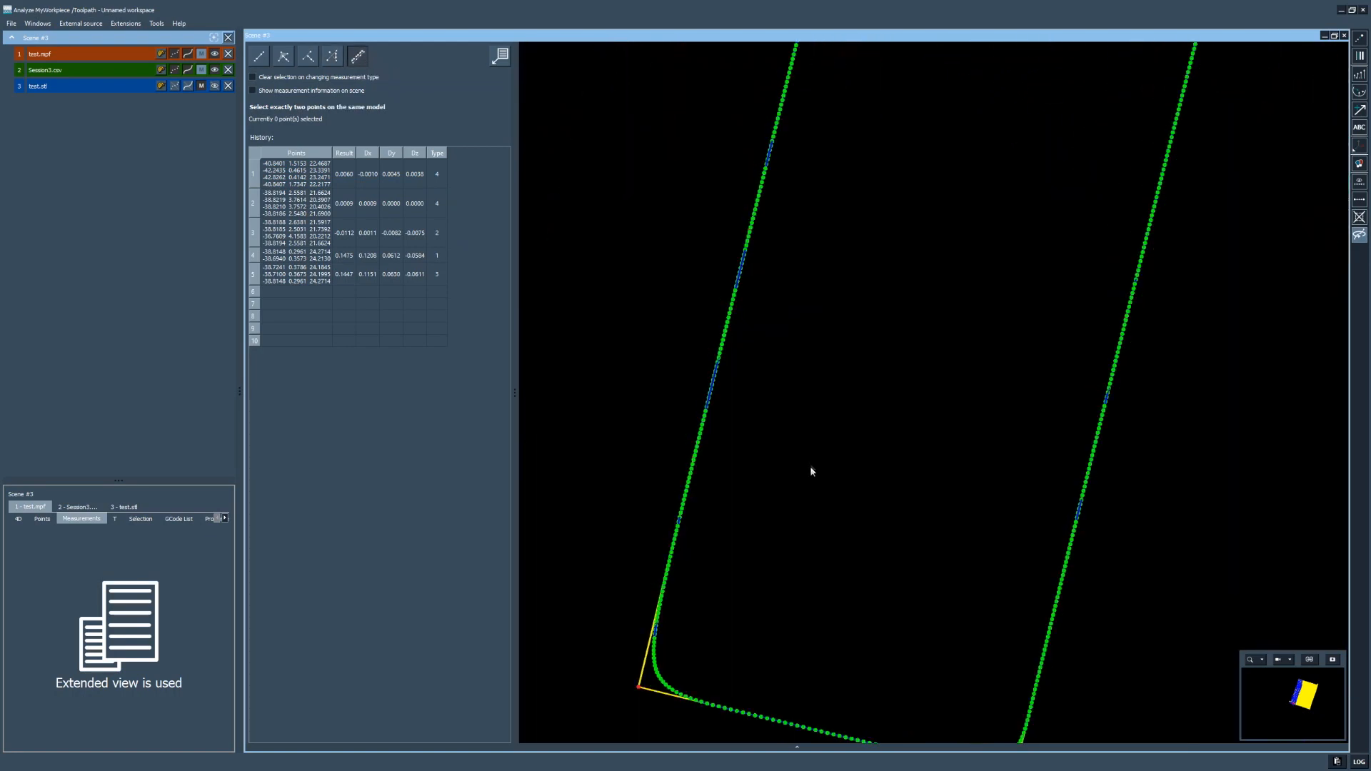
{"action": "left_click", "coordinate": [216, 56]}
{"action": "scroll", "coordinate": [987, 485], "scroll_direction": "up", "scroll_amount": 3}
{"action": "middle_click_drag", "start_coordinate": [972, 478], "coordinate": [955, 477]}
{"action": "scroll", "coordinate": [994, 385], "scroll_direction": "down", "scroll_amount": 2}
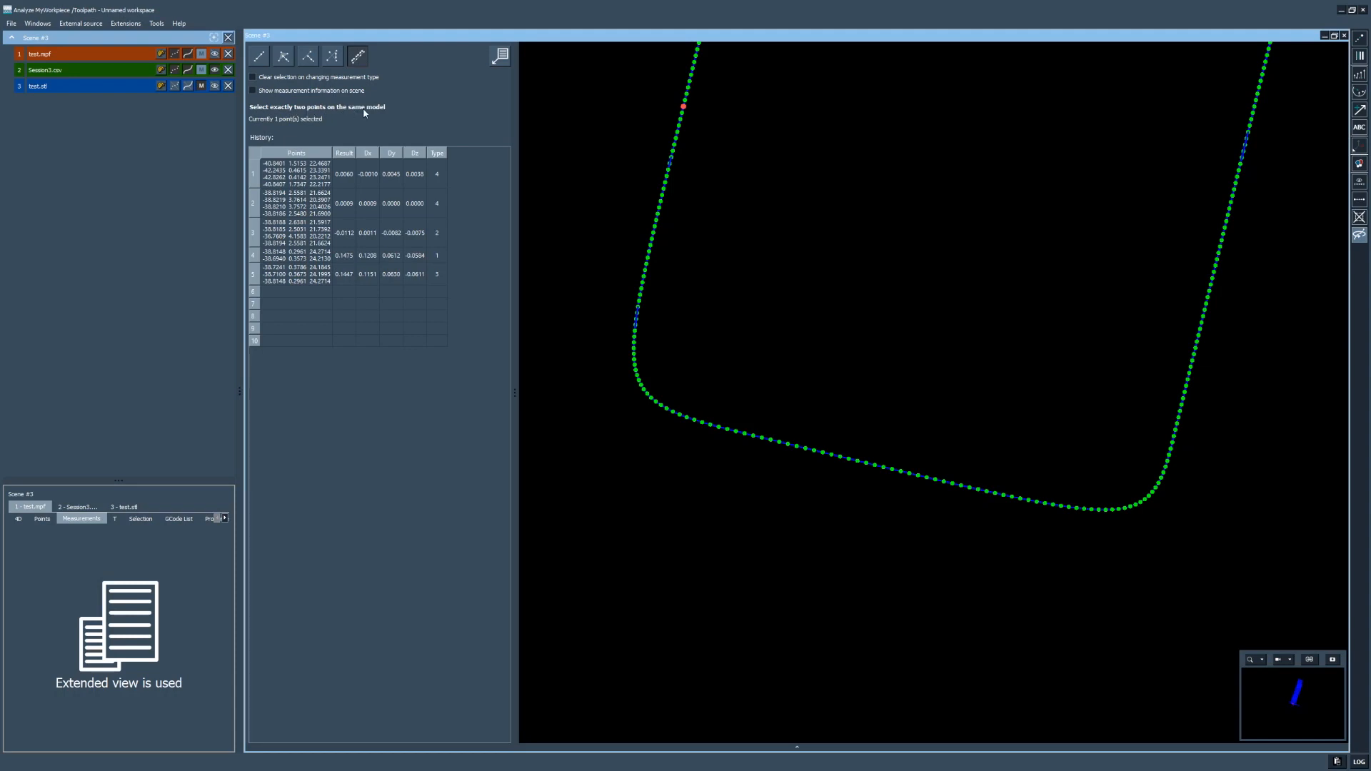
{"action": "left_click", "coordinate": [1233, 196]}
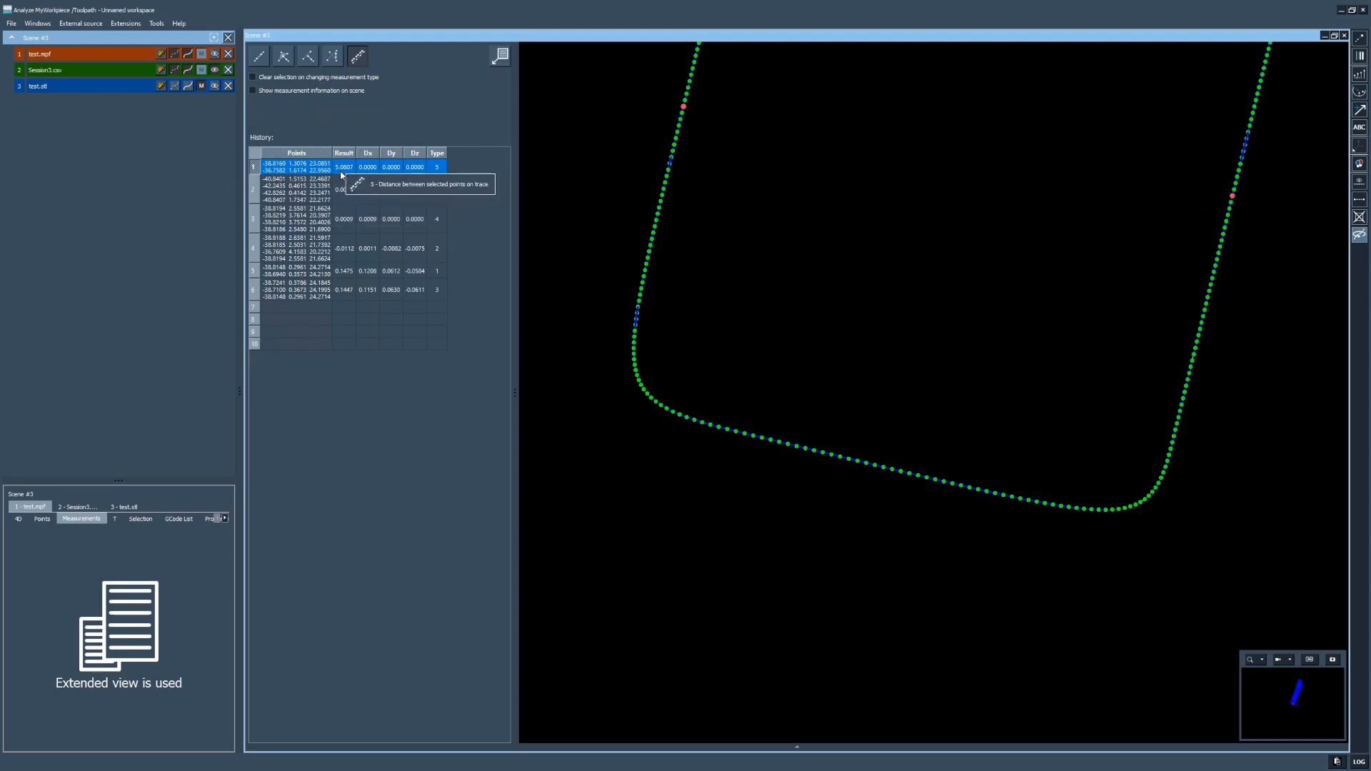
Step: Show the path length measurement information on the scene, then clear the selected points and view the whole trace
{"action": "left_click", "coordinate": [253, 91]}
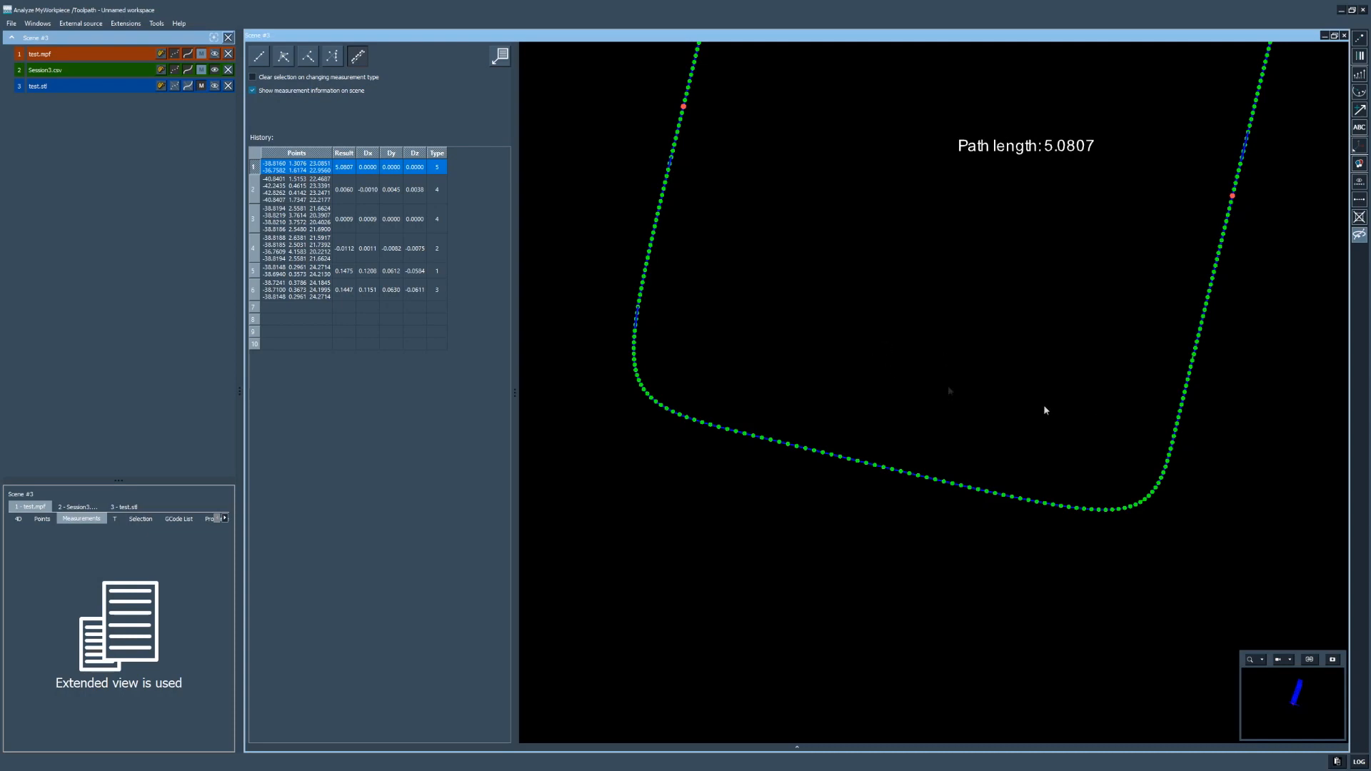
{"action": "scroll", "coordinate": [922, 387], "scroll_direction": "down", "scroll_amount": 5}
{"action": "left_click", "coordinate": [871, 412]}
{"action": "scroll", "coordinate": [870, 412], "scroll_direction": "down", "scroll_amount": 3}
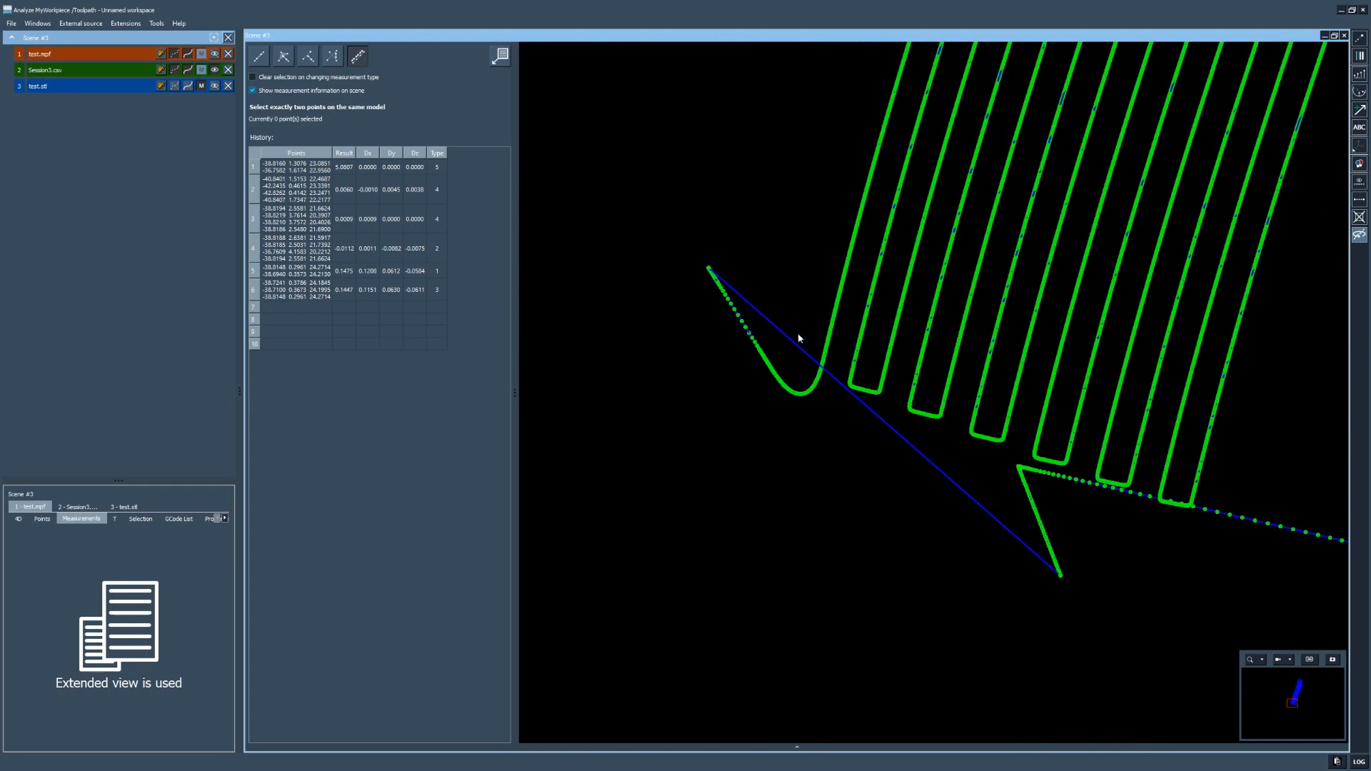
{"action": "scroll", "coordinate": [1066, 427], "scroll_direction": "down", "scroll_amount": 6}
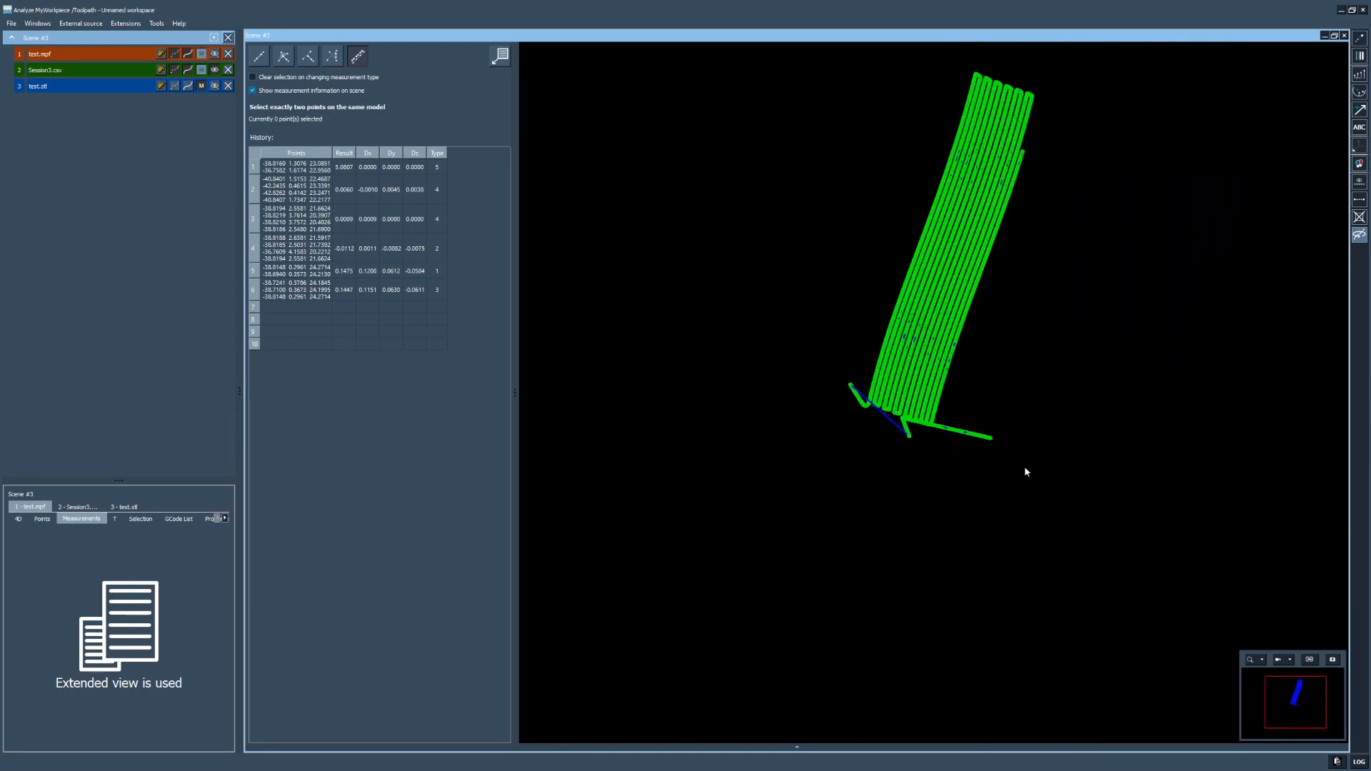
Step: Show test.mpf instead of the Session3.csv trace and reduce the size of the displayed points
{"action": "scroll", "coordinate": [919, 182], "scroll_direction": "up", "scroll_amount": 4}
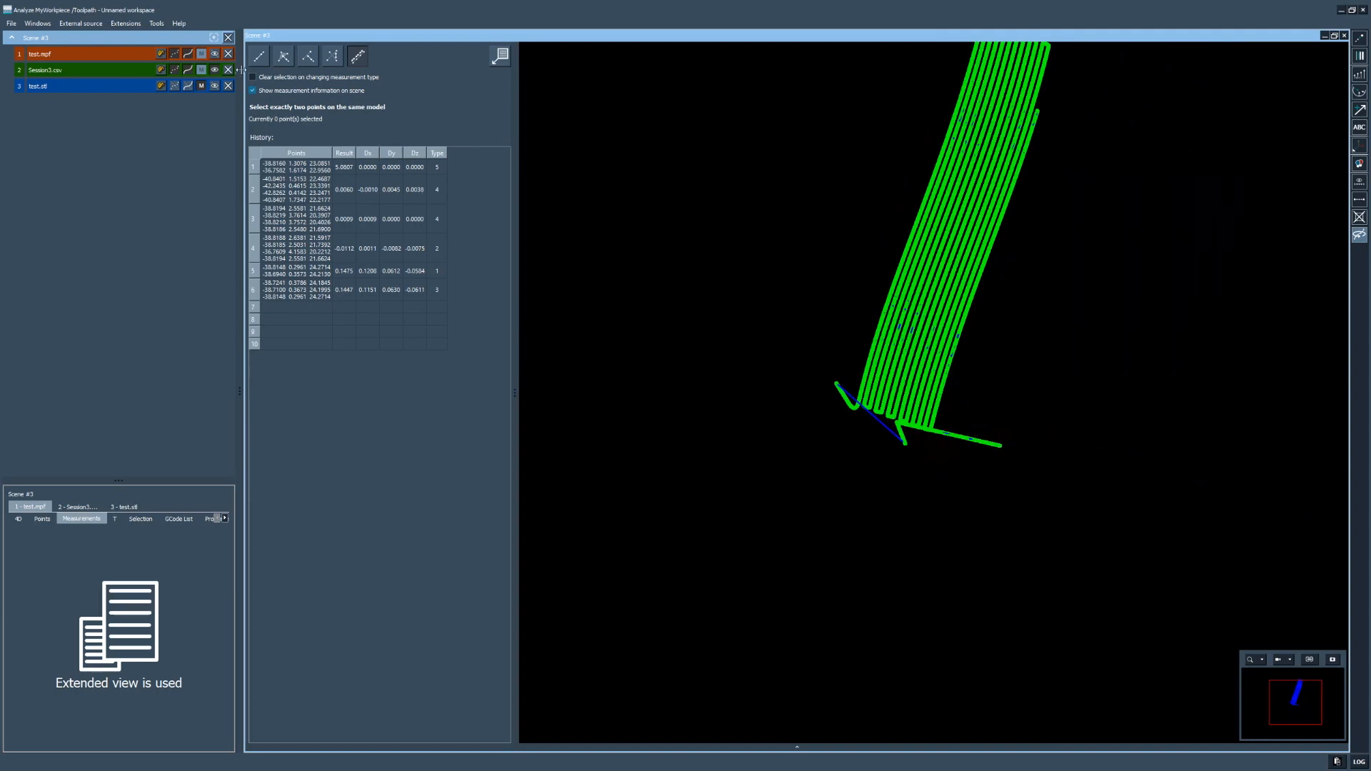
{"action": "left_click", "coordinate": [215, 54]}
{"action": "scroll", "coordinate": [975, 468], "scroll_direction": "up", "scroll_amount": 2}
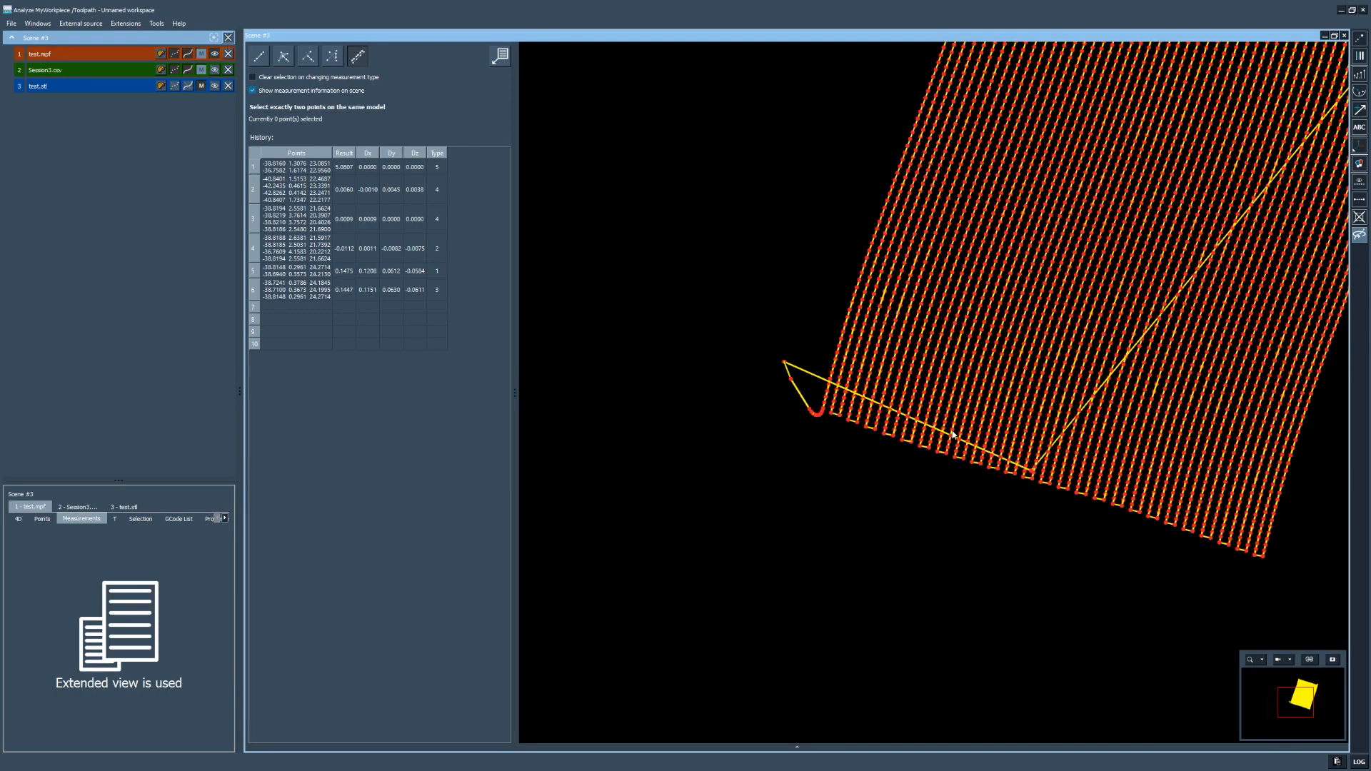
{"action": "scroll", "coordinate": [924, 425], "scroll_direction": "up", "scroll_amount": 3}
{"action": "left_click", "coordinate": [1360, 40]}
{"action": "middle_click_drag", "start_coordinate": [879, 331], "coordinate": [1022, 284]}
{"action": "scroll", "coordinate": [738, 326], "scroll_direction": "up", "scroll_amount": 1}
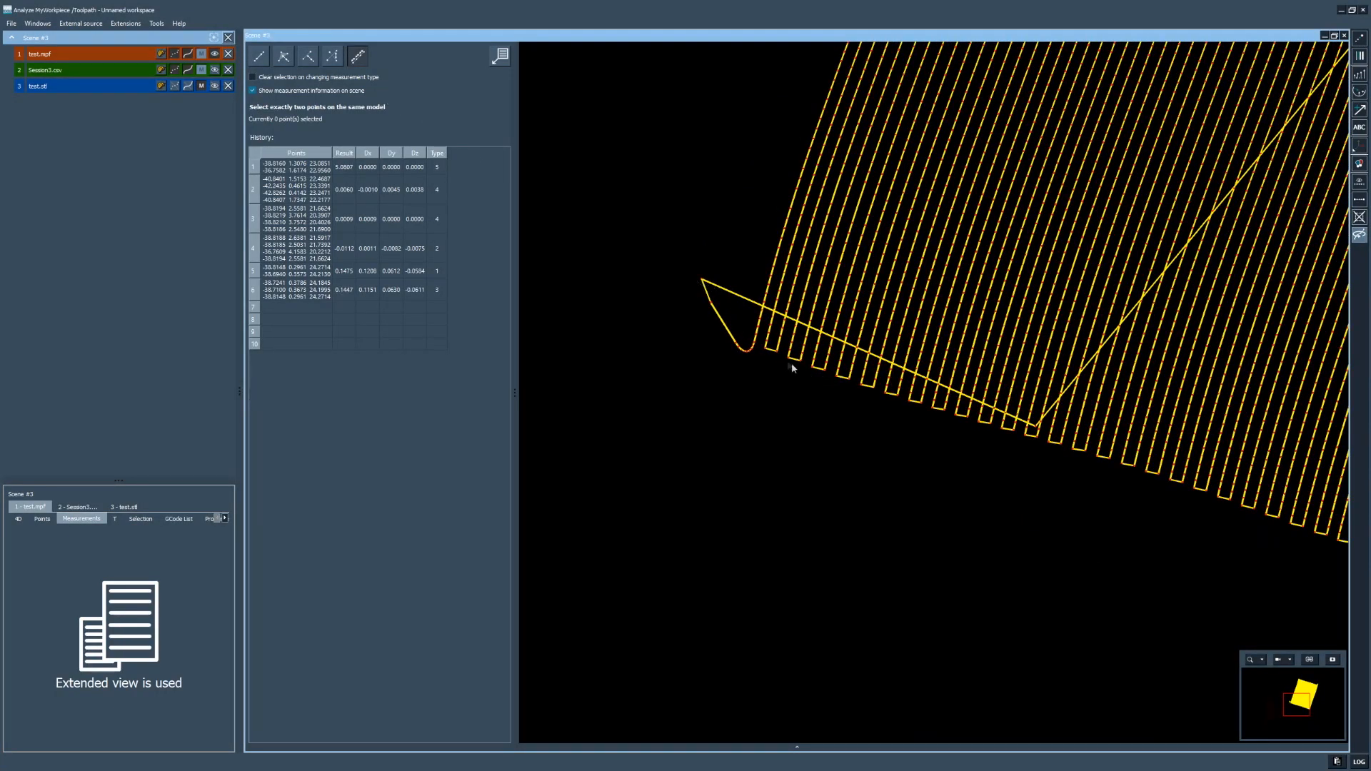
Step: Measure the path length of the whole test.mpf toolpath from its first point to its last point
{"action": "left_click", "coordinate": [703, 281]}
{"action": "middle_click_drag", "start_coordinate": [997, 466], "coordinate": [921, 437]}
{"action": "middle_click_drag", "start_coordinate": [1128, 397], "coordinate": [964, 589]}
{"action": "middle_click_drag", "start_coordinate": [861, 477], "coordinate": [1070, 446]}
{"action": "scroll", "coordinate": [892, 382], "scroll_direction": "up", "scroll_amount": 3}
{"action": "left_click", "coordinate": [908, 335]}
{"action": "scroll", "coordinate": [935, 458], "scroll_direction": "down", "scroll_amount": 6}
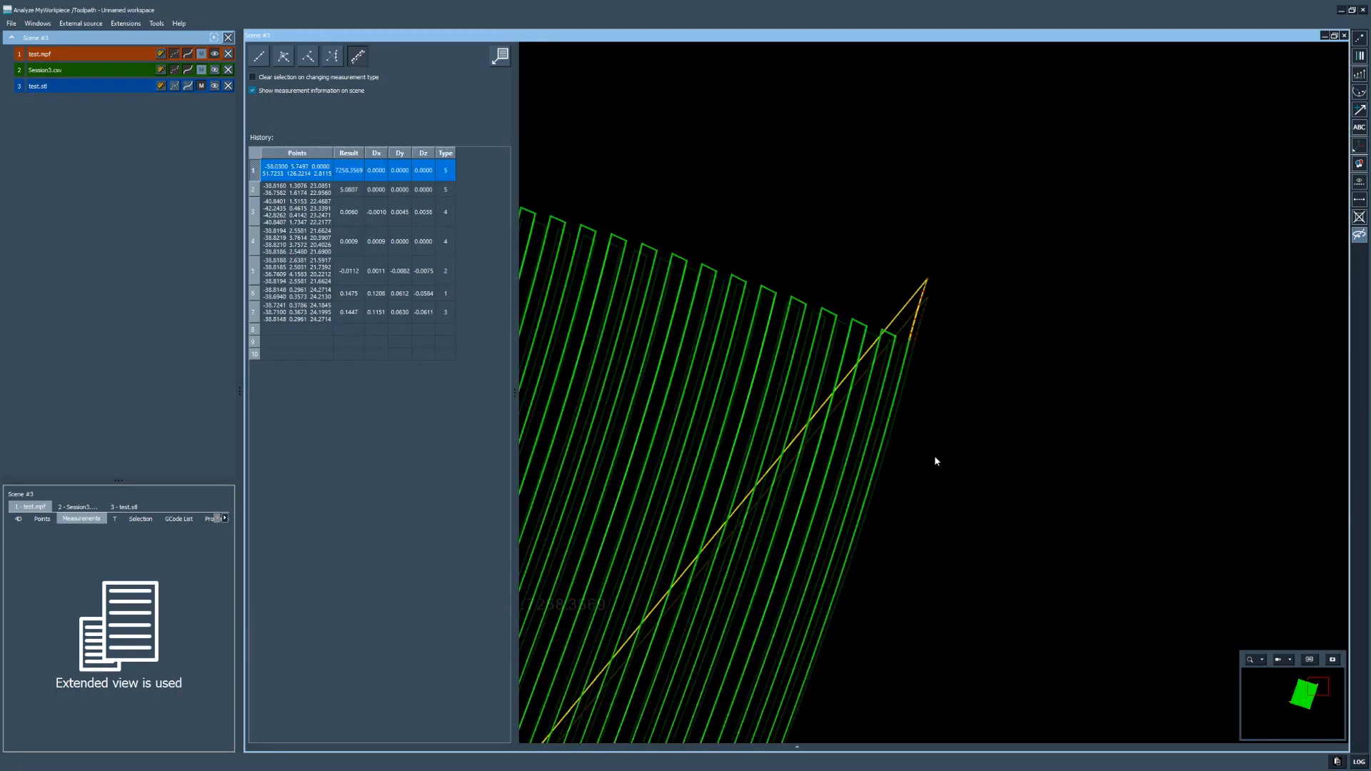
{"action": "middle_click_drag", "start_coordinate": [707, 693], "coordinate": [936, 448]}
{"action": "left_click_drag", "start_coordinate": [920, 379], "coordinate": [841, 350]}
{"action": "middle_click_drag", "start_coordinate": [1040, 329], "coordinate": [918, 356]}
{"action": "scroll", "coordinate": [919, 356], "scroll_direction": "up", "scroll_amount": 1}
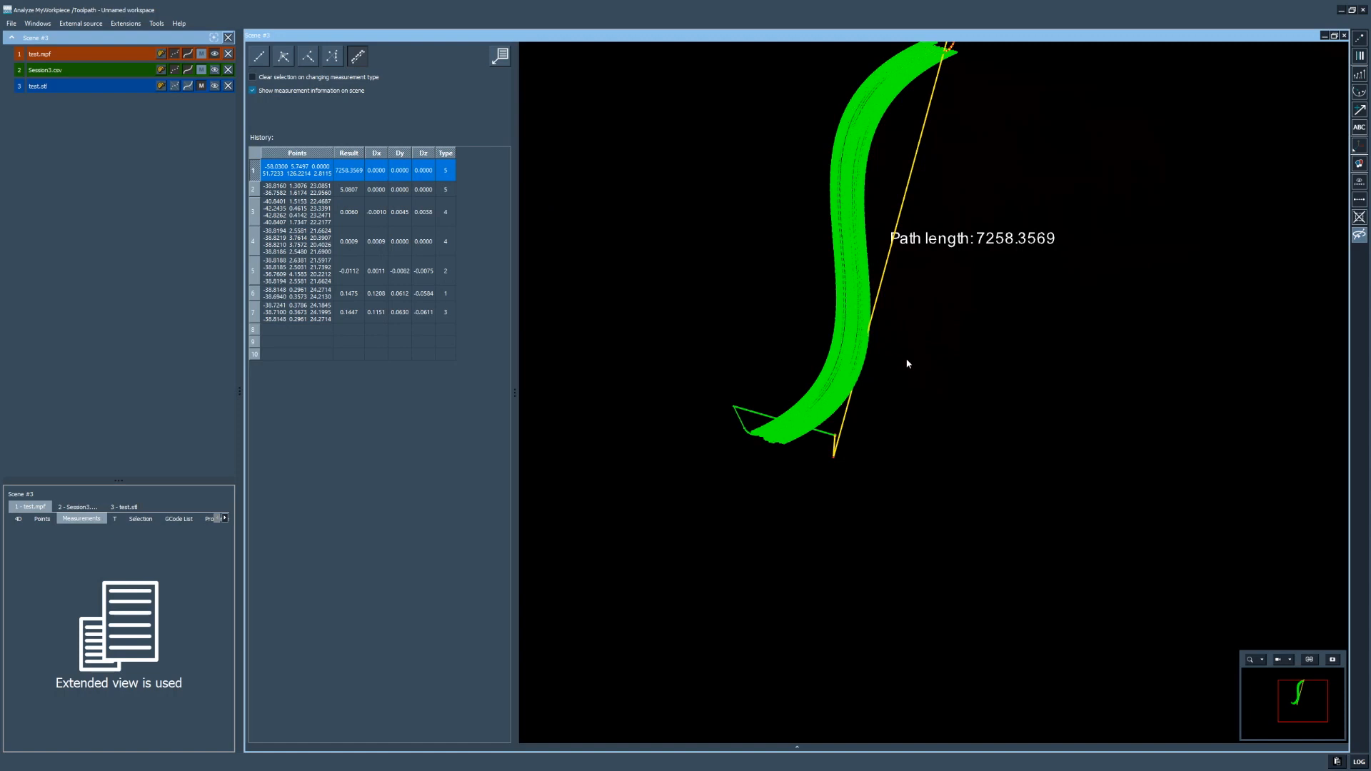
{"action": "left_click_drag", "start_coordinate": [869, 349], "coordinate": [877, 354]}
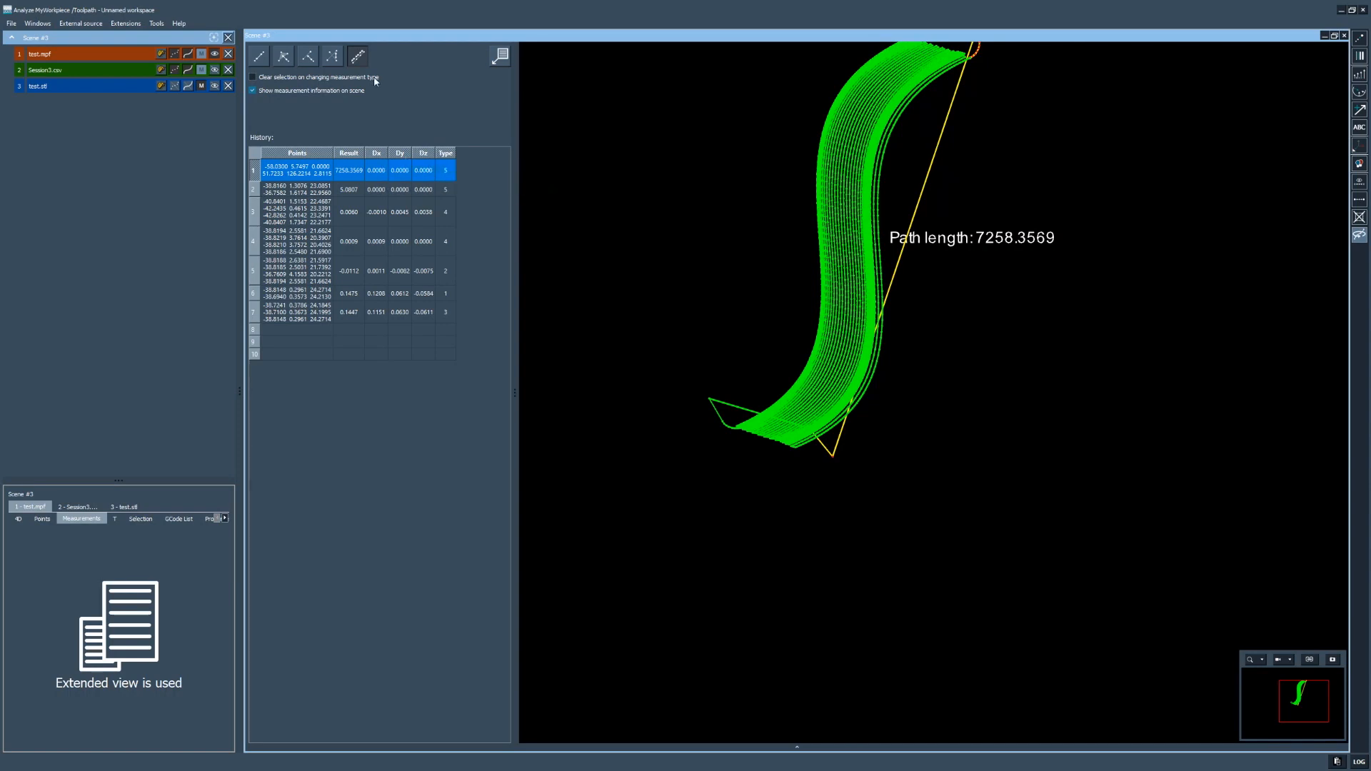
Step: Return the measurements from the extended view to the compact panel, then look through each model's settings and open those of Session3.csv
{"action": "left_click", "coordinate": [501, 57]}
{"action": "left_click_drag", "start_coordinate": [576, 371], "coordinate": [677, 365]}
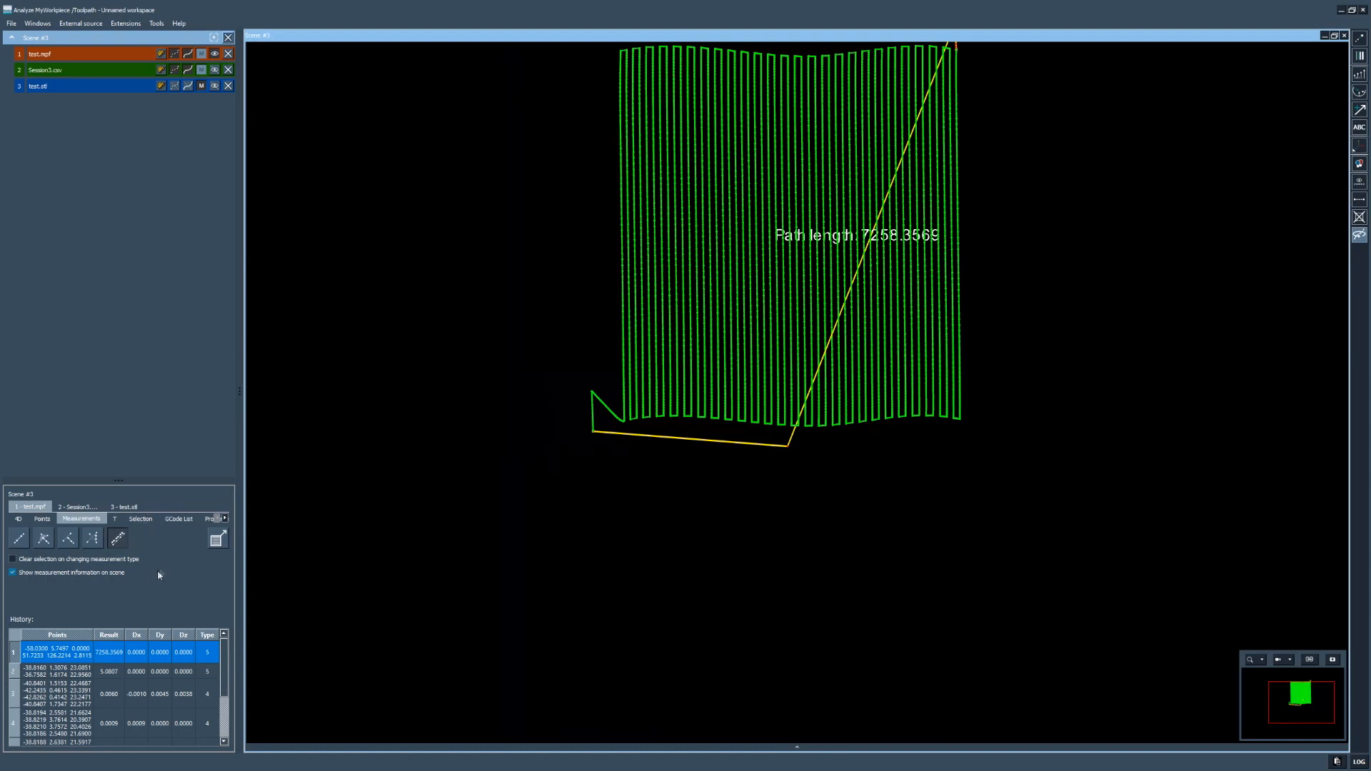
{"action": "left_click_drag", "start_coordinate": [882, 294], "coordinate": [773, 321]}
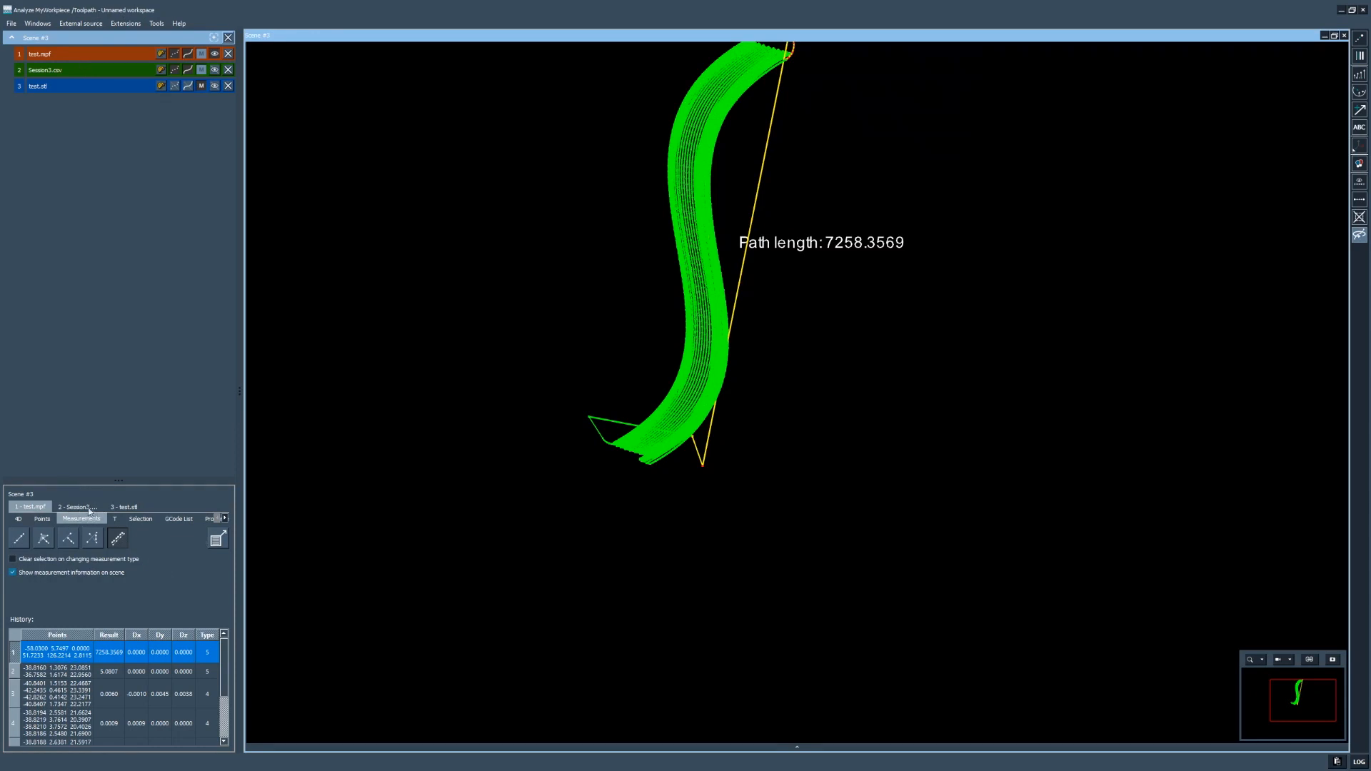
{"action": "left_click", "coordinate": [123, 508]}
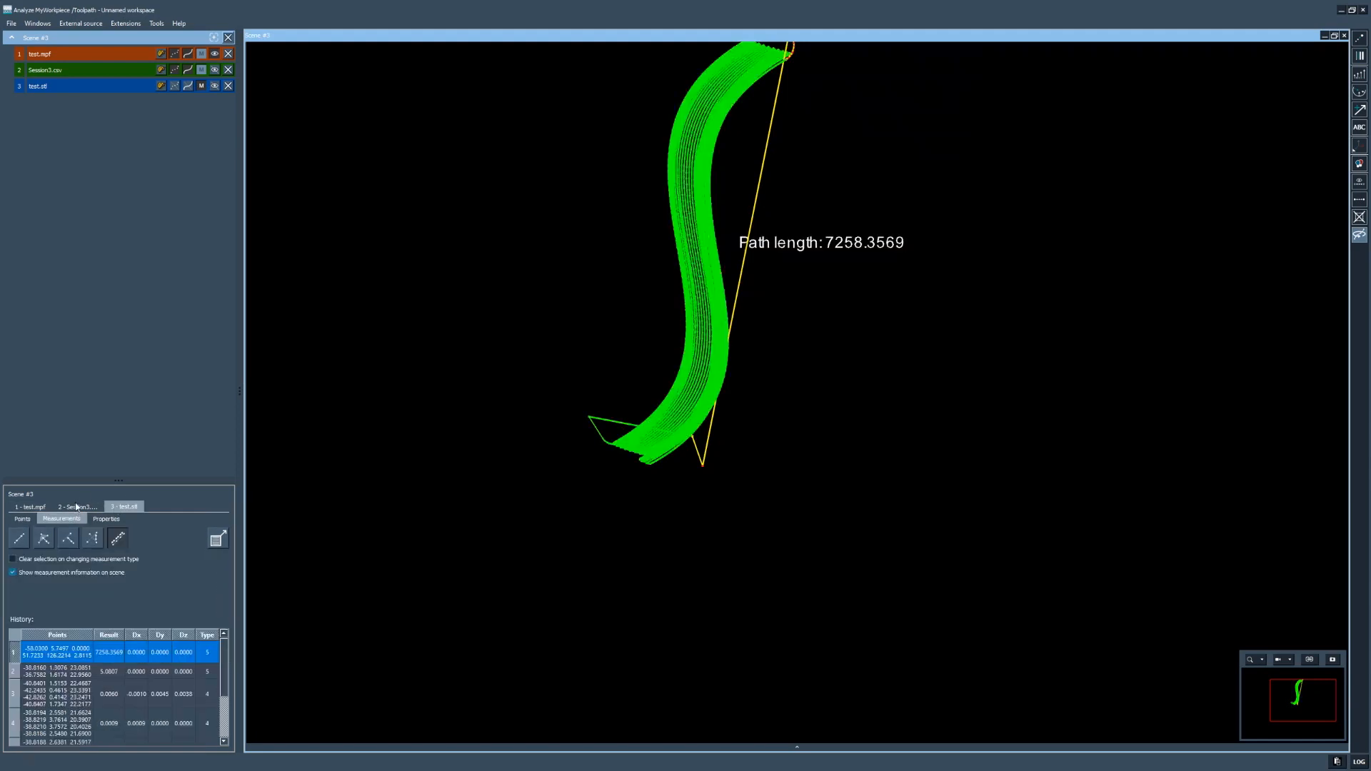
{"action": "left_click", "coordinate": [79, 508]}
{"action": "left_click", "coordinate": [37, 508]}
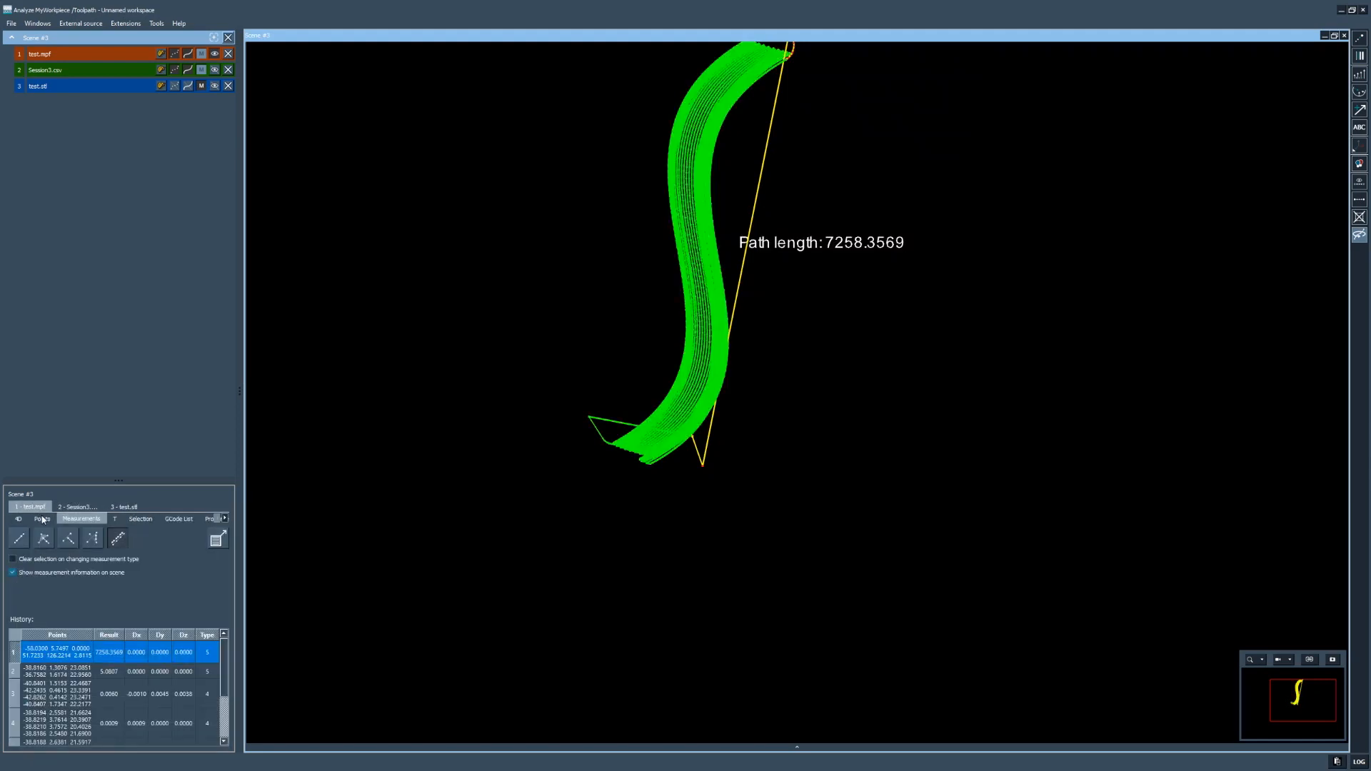
{"action": "left_click", "coordinate": [83, 508]}
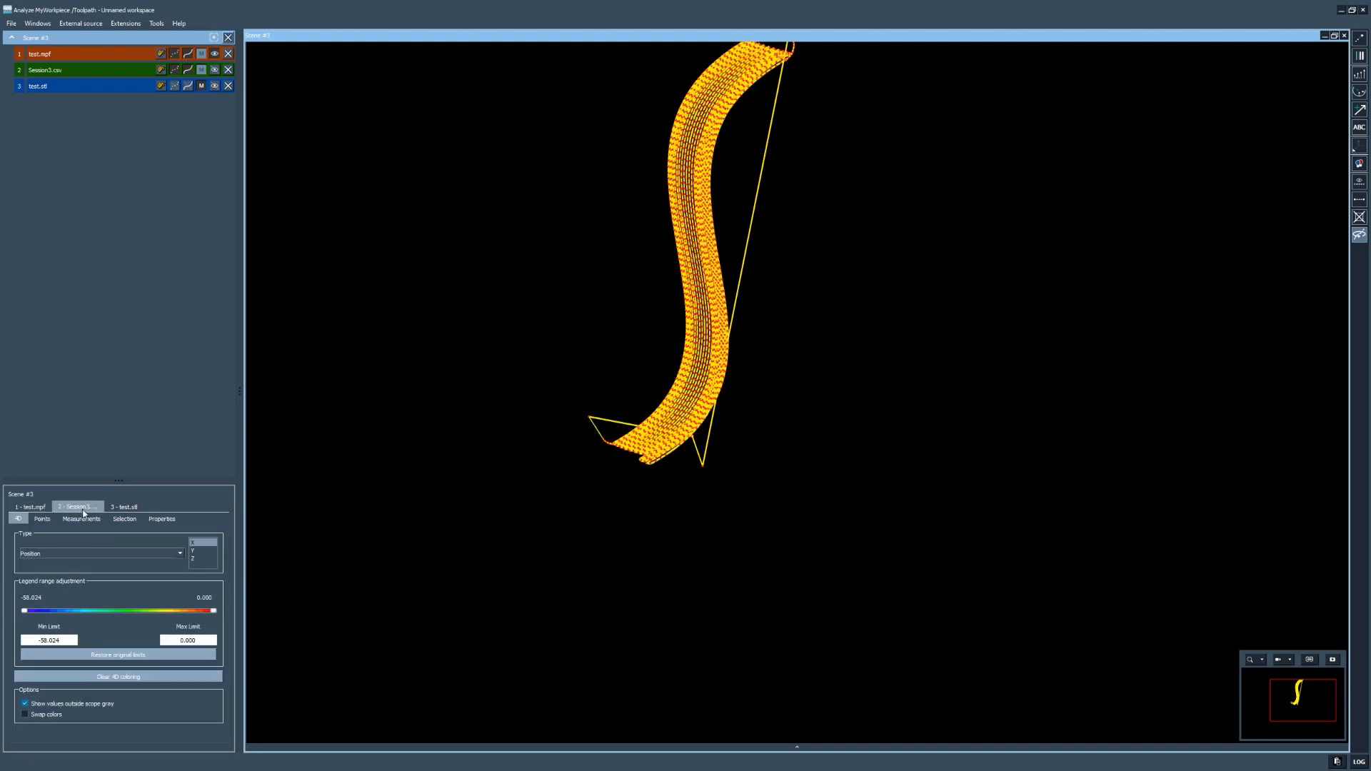
Step: Show the Session3.csv trace together with test.mpf and look at their overlapping passes
{"action": "left_click", "coordinate": [215, 70]}
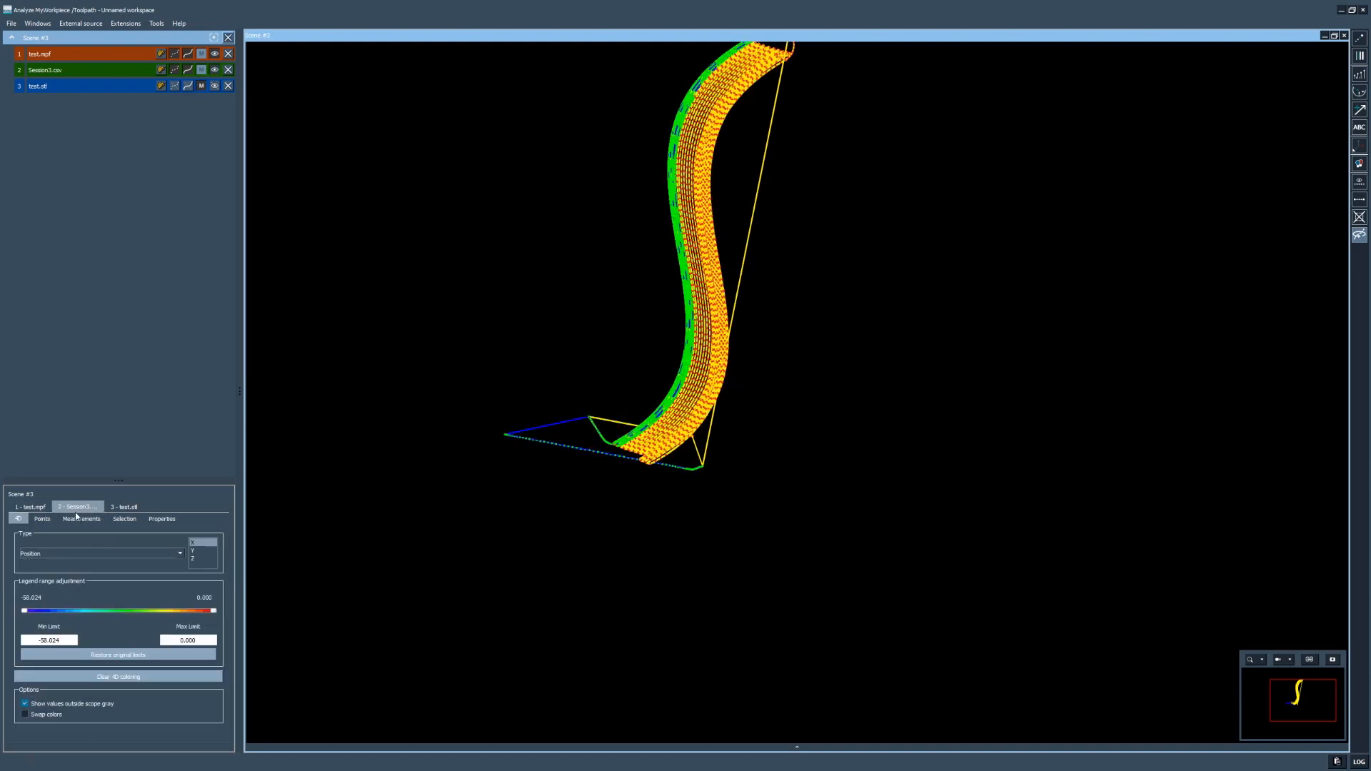
{"action": "double_click", "coordinate": [56, 72]}
{"action": "left_click", "coordinate": [62, 85]}
{"action": "left_click_drag", "start_coordinate": [564, 402], "coordinate": [631, 413]}
{"action": "scroll", "coordinate": [630, 413], "scroll_direction": "up", "scroll_amount": 3}
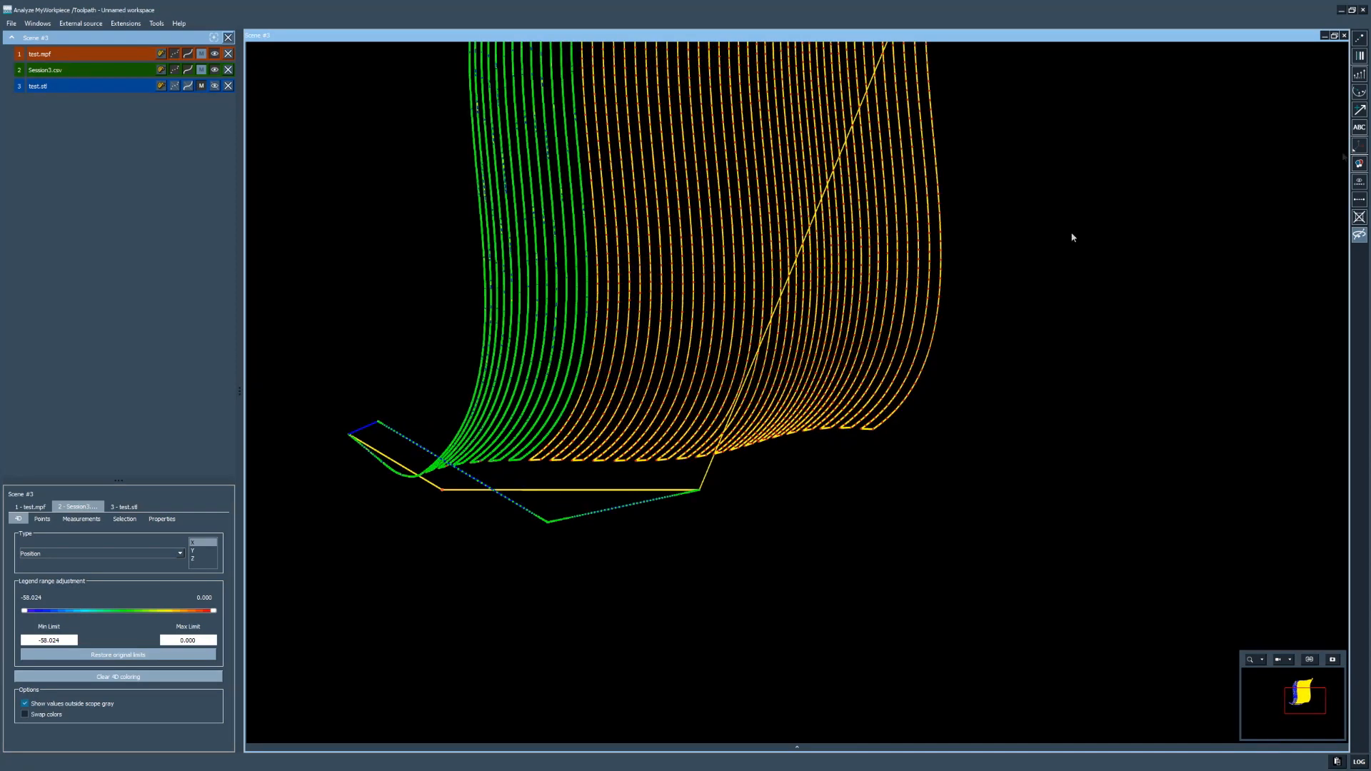
Step: Reduce the displayed point size and line thickness of both paths for a finer comparison
{"action": "left_click", "coordinate": [1357, 35]}
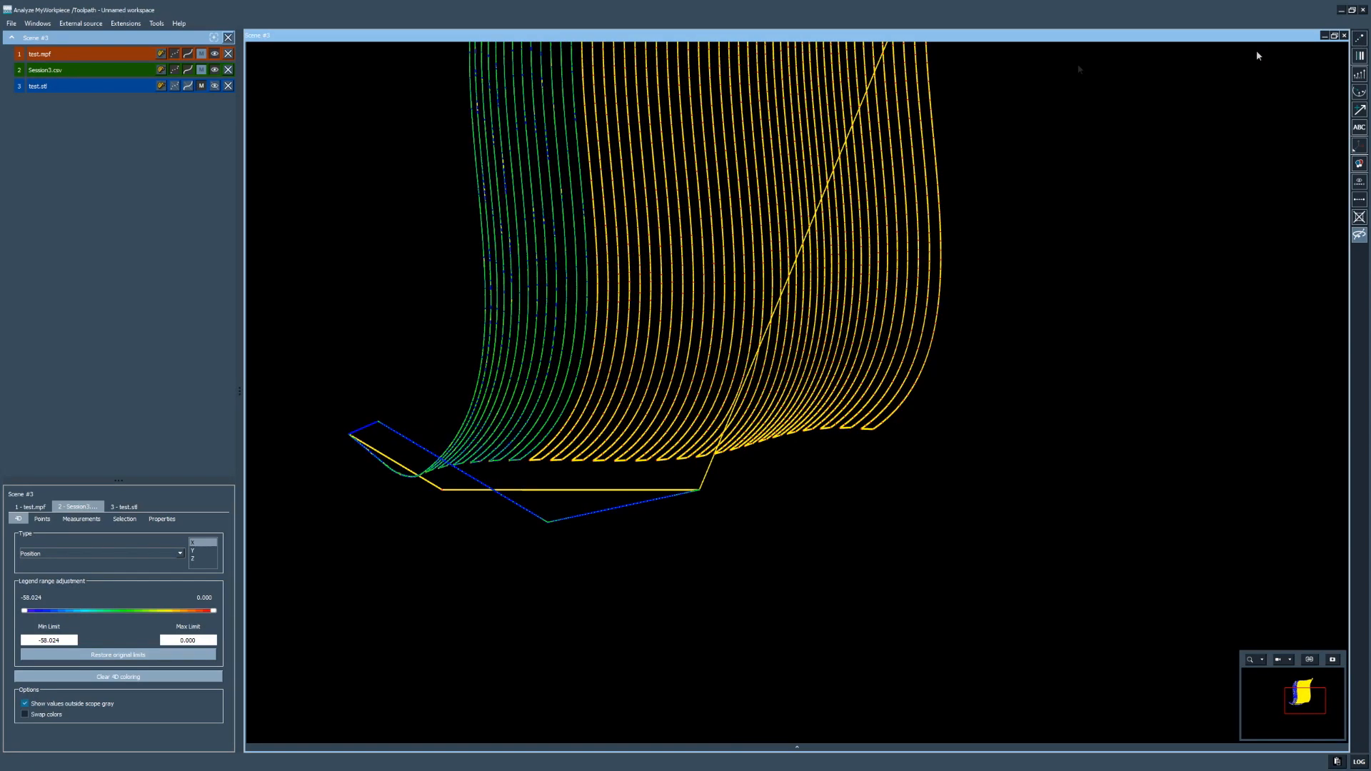
{"action": "left_click", "coordinate": [1362, 57]}
{"action": "scroll", "coordinate": [588, 407], "scroll_direction": "up", "scroll_amount": 10}
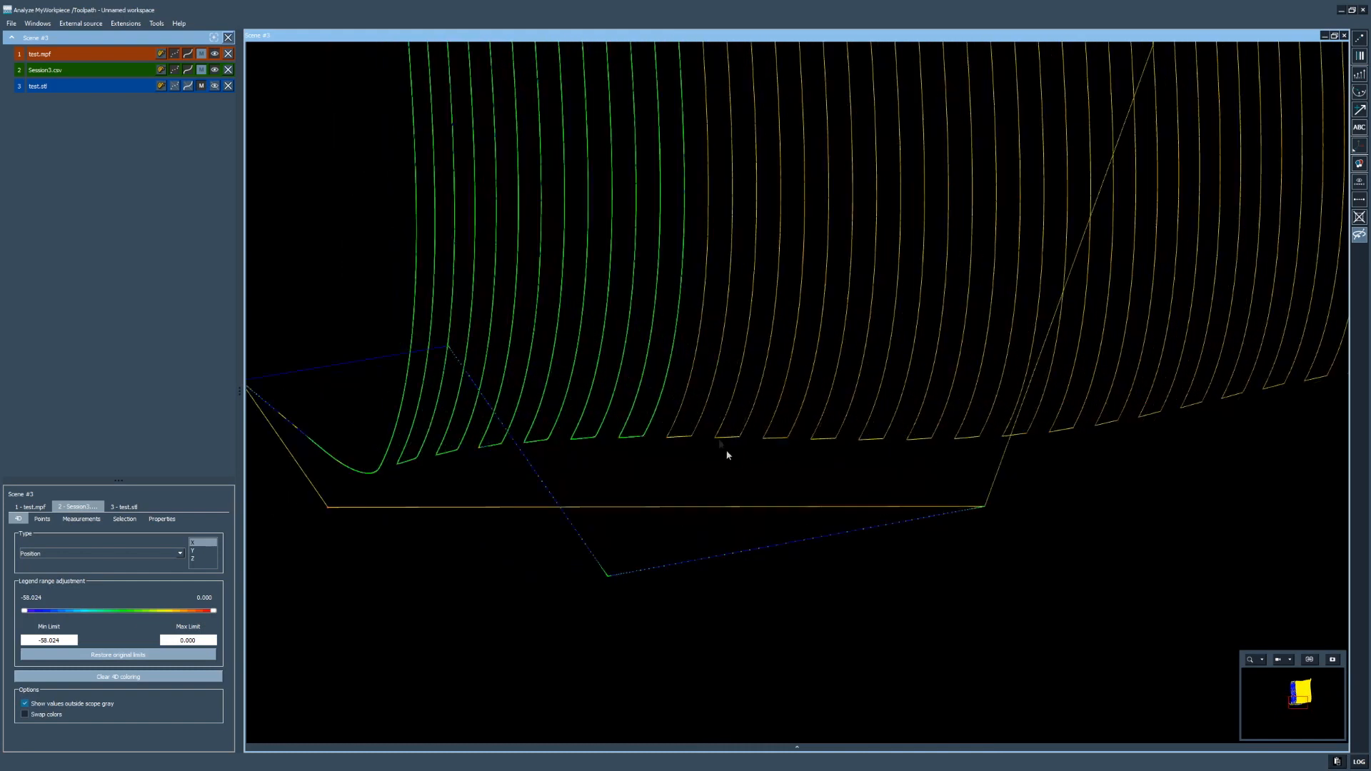
{"action": "scroll", "coordinate": [512, 465], "scroll_direction": "up", "scroll_amount": 3}
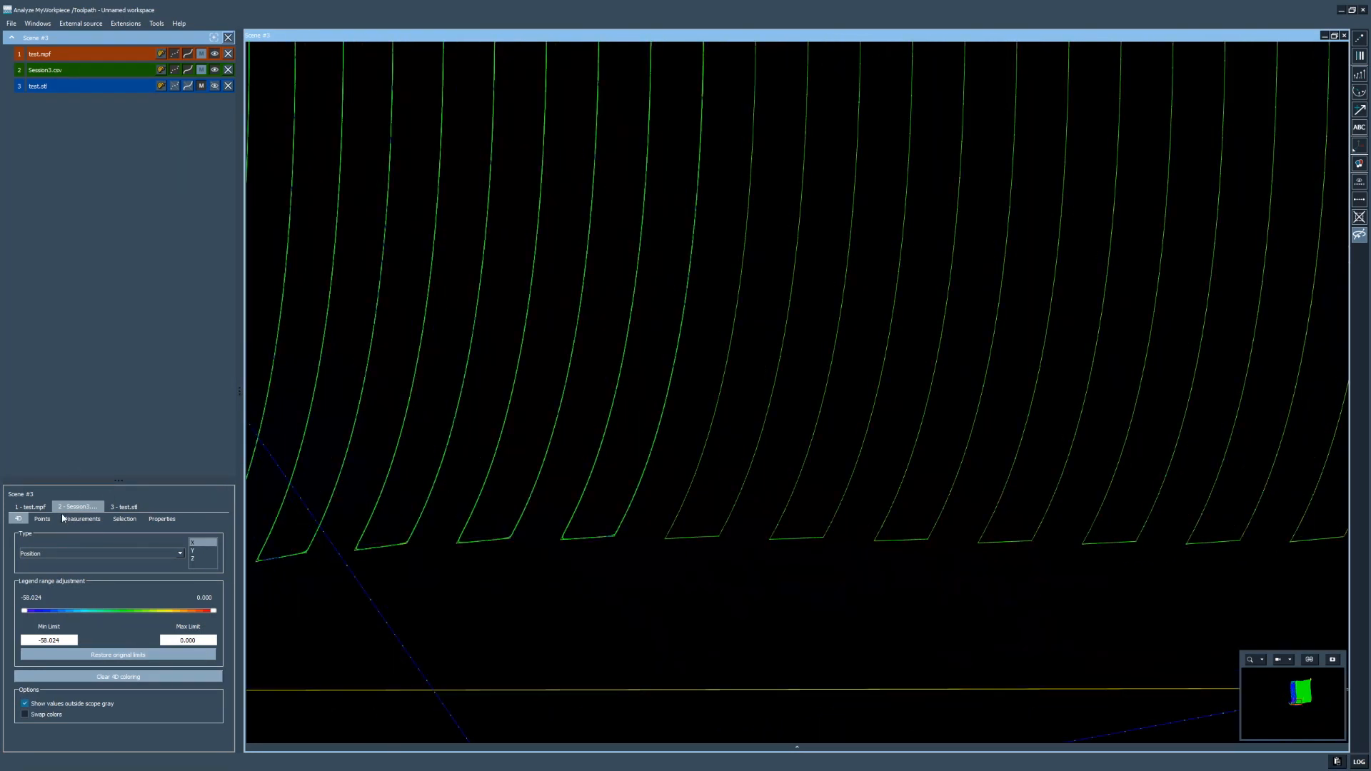
Step: Hide test.mpf and measure the point-to-point distance between the last two adjacent passes of Session3.csv
{"action": "left_click", "coordinate": [80, 518]}
{"action": "left_click", "coordinate": [25, 534]}
{"action": "scroll", "coordinate": [625, 500], "scroll_direction": "up", "scroll_amount": 3}
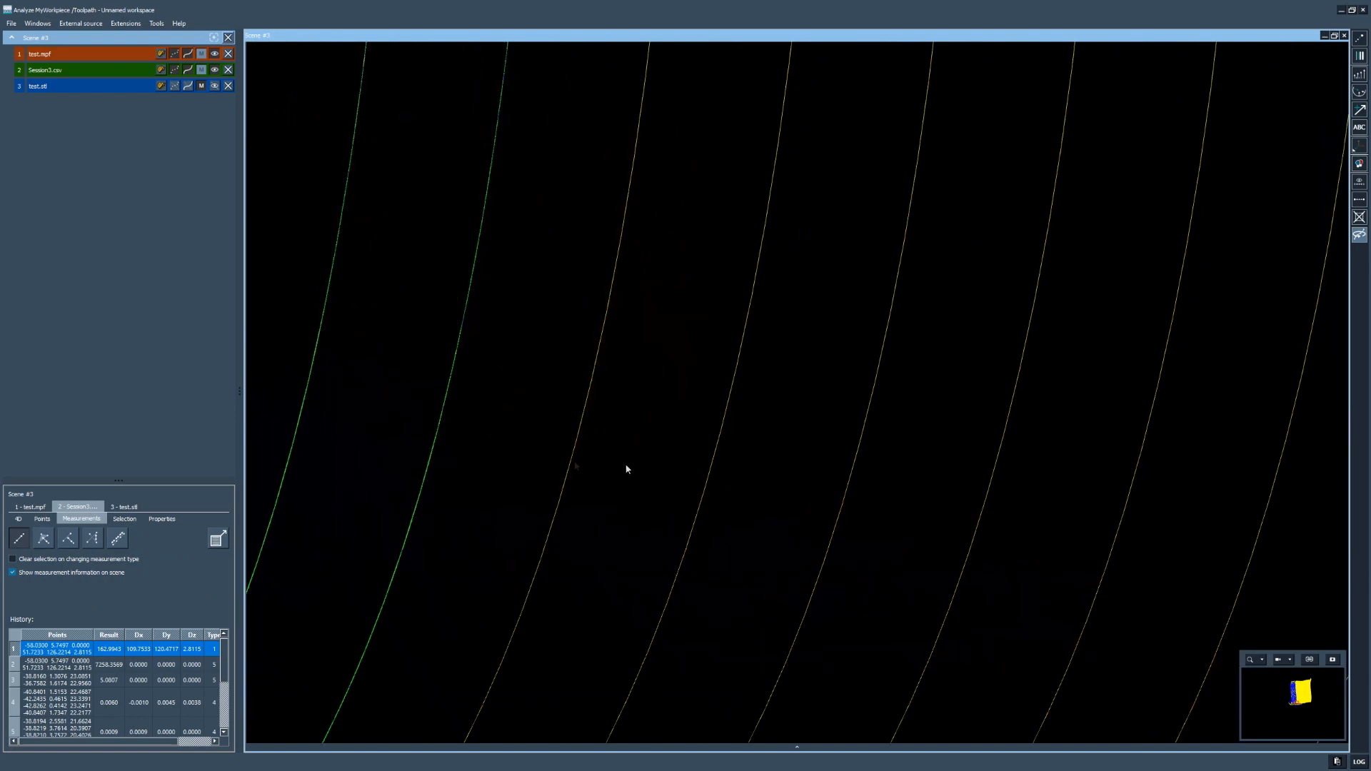
{"action": "left_click", "coordinate": [214, 54]}
{"action": "left_click_drag", "start_coordinate": [506, 370], "coordinate": [503, 373]}
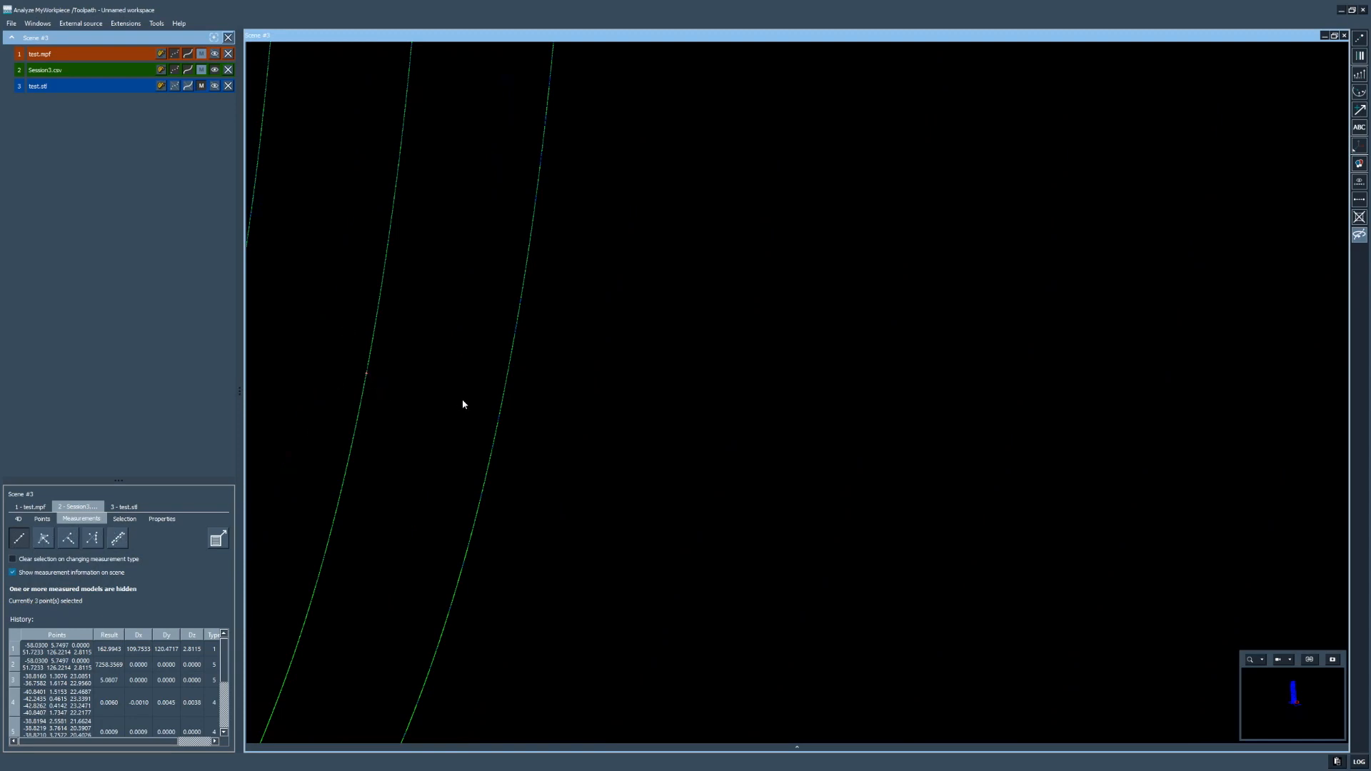
{"action": "left_click", "coordinate": [488, 411]}
{"action": "left_click", "coordinate": [507, 402]}
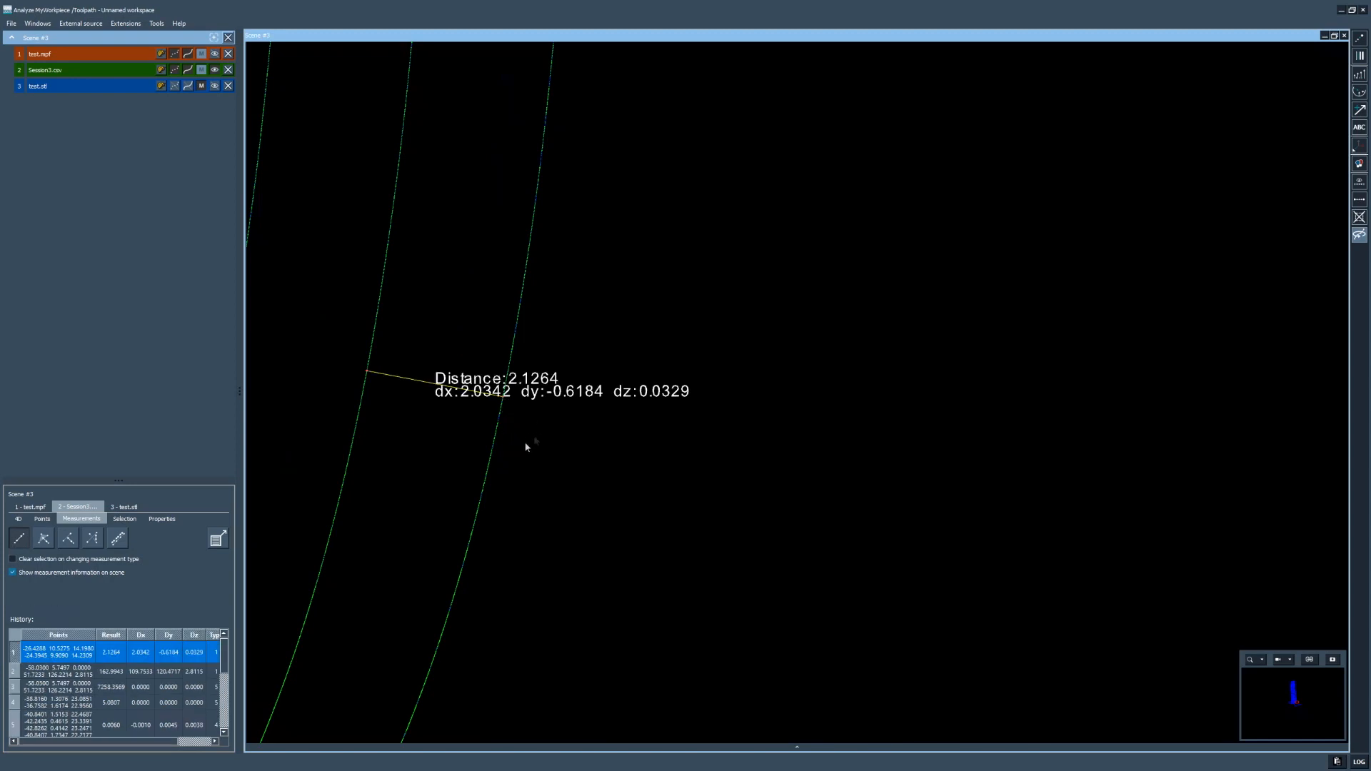
Step: Show test.mpf again and examine the measured distance against both overlapping paths
{"action": "scroll", "coordinate": [530, 436], "scroll_direction": "up", "scroll_amount": 2}
{"action": "scroll", "coordinate": [530, 433], "scroll_direction": "down", "scroll_amount": 2}
{"action": "left_click", "coordinate": [215, 55]}
{"action": "left_click_drag", "start_coordinate": [557, 319], "coordinate": [563, 330]}
{"action": "scroll", "coordinate": [563, 330], "scroll_direction": "down", "scroll_amount": 2}
{"action": "middle_click_drag", "start_coordinate": [786, 500], "coordinate": [753, 485]}
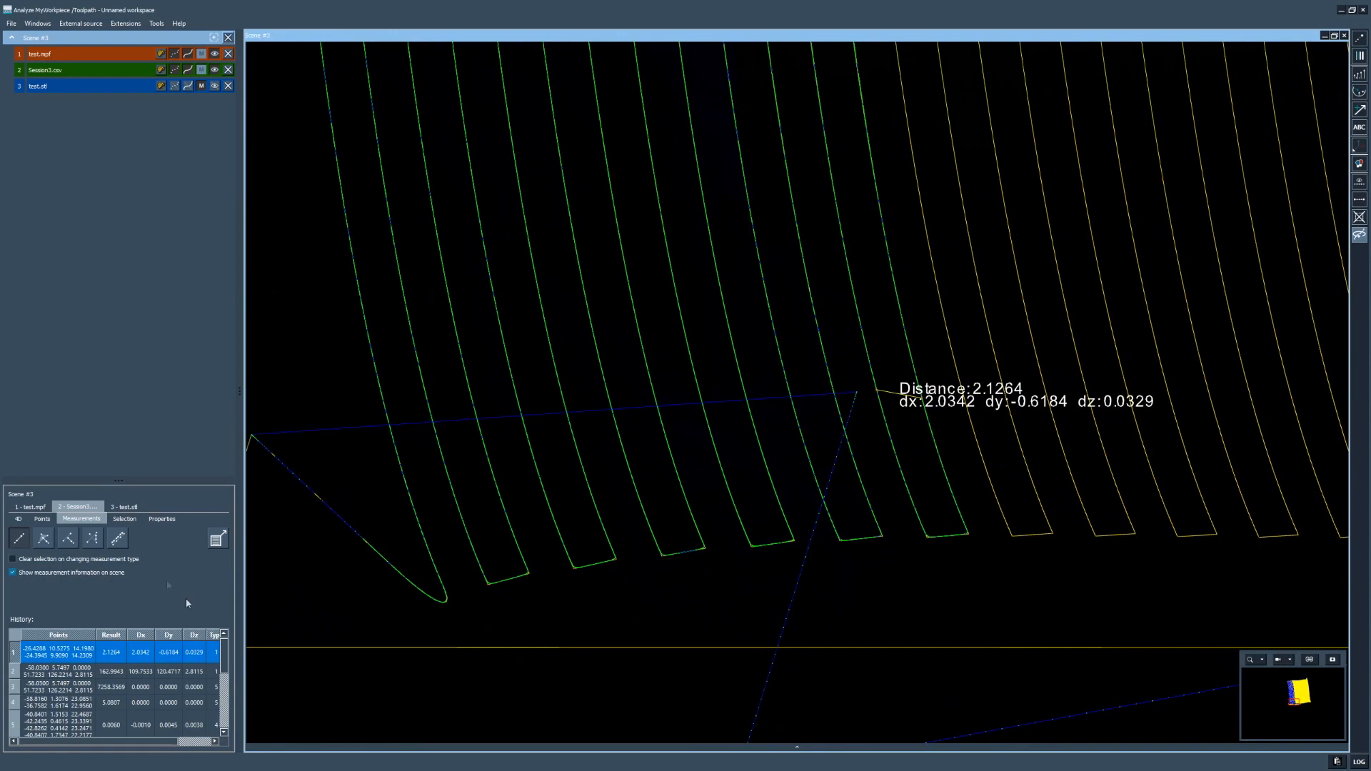
{"action": "left_click_drag", "start_coordinate": [811, 350], "coordinate": [778, 331]}
{"action": "scroll", "coordinate": [783, 330], "scroll_direction": "down", "scroll_amount": 3}
{"action": "middle_click_drag", "start_coordinate": [781, 347], "coordinate": [779, 376]}
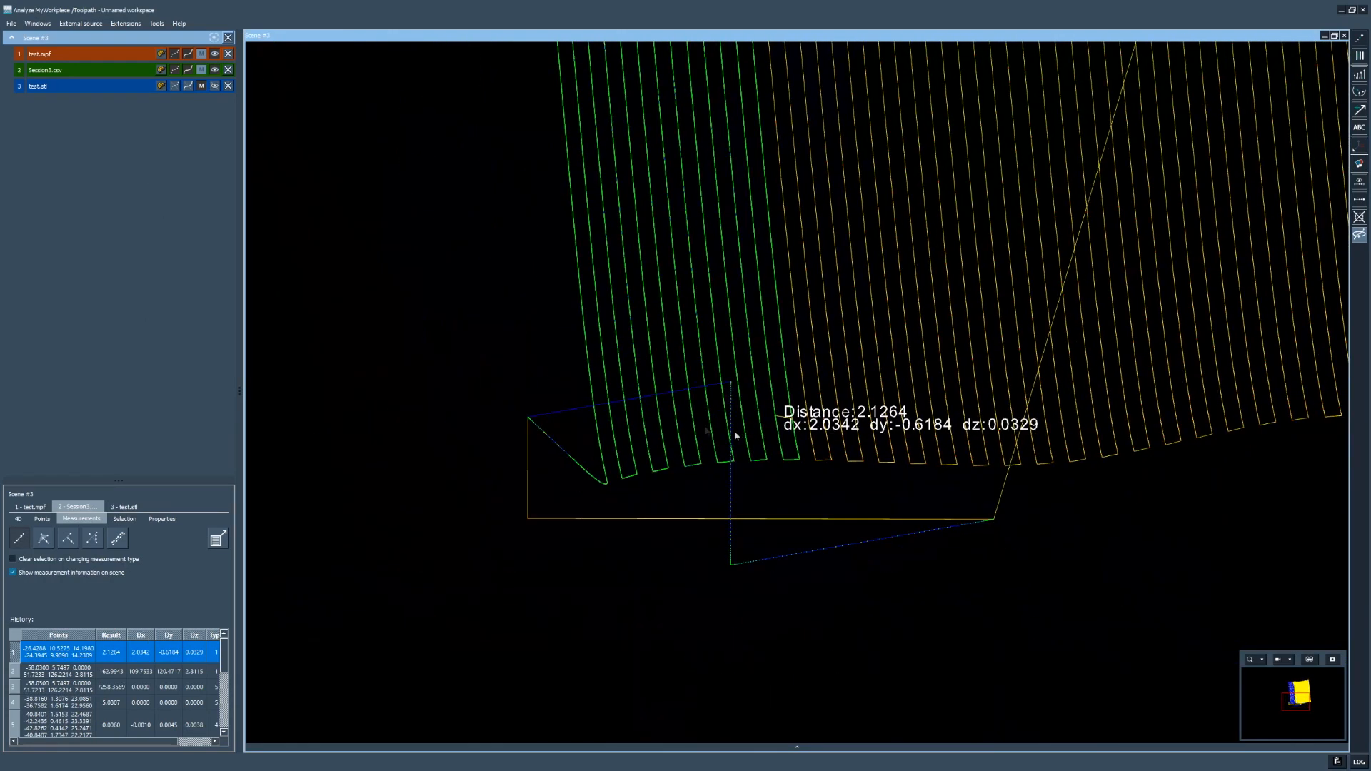
Step: Switch the visibility of Session3.csv off and on twice to compare it with the programmed path
{"action": "left_click", "coordinate": [215, 70]}
{"action": "left_click", "coordinate": [215, 70]}
{"action": "left_click", "coordinate": [214, 70]}
{"action": "left_click", "coordinate": [215, 70]}
{"action": "scroll", "coordinate": [847, 330], "scroll_direction": "down", "scroll_amount": 3}
{"action": "scroll", "coordinate": [778, 318], "scroll_direction": "up", "scroll_amount": 2}
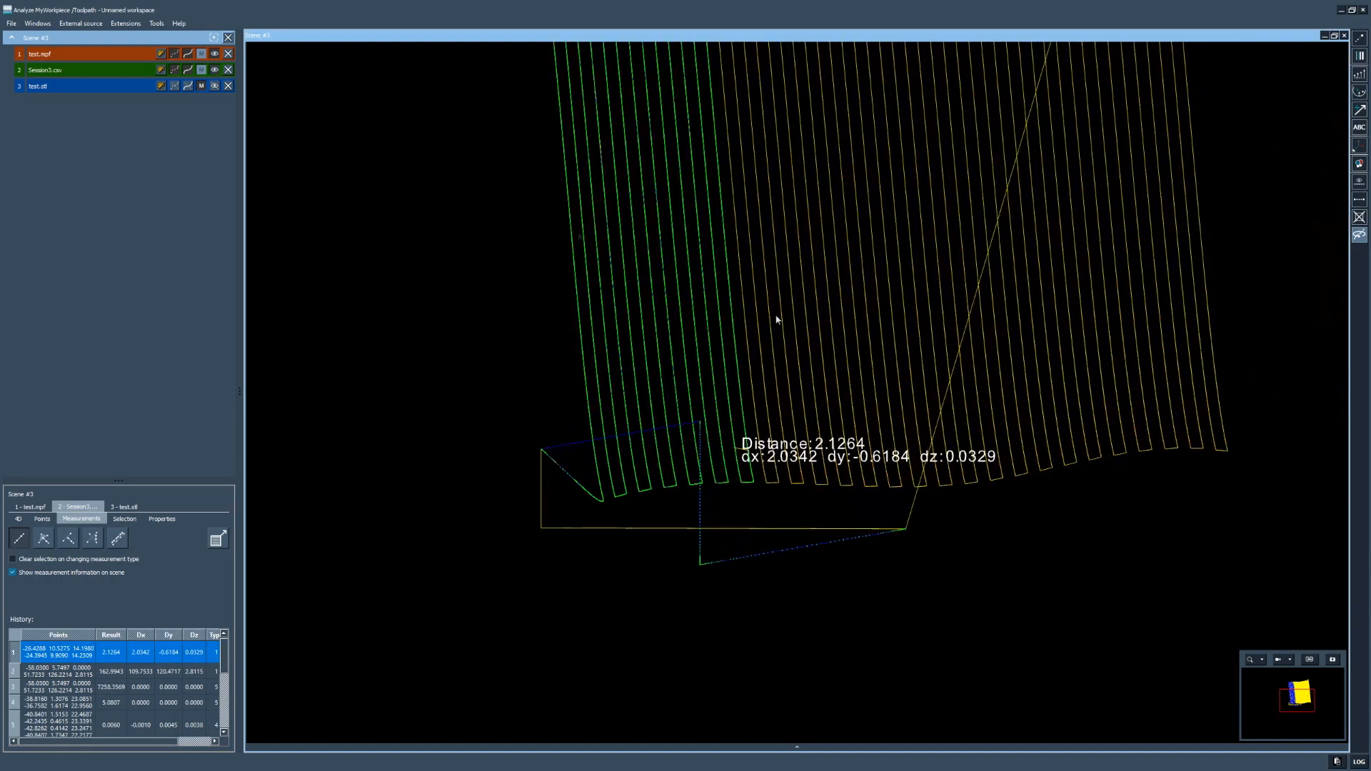
Step: Switch the visibility of test.mpf off and on twice to isolate the recorded Session3.csv passes
{"action": "left_click", "coordinate": [215, 54]}
{"action": "left_click", "coordinate": [215, 54]}
{"action": "left_click", "coordinate": [215, 54]}
{"action": "left_click", "coordinate": [215, 55]}
{"action": "middle_click_drag", "start_coordinate": [603, 153], "coordinate": [587, 251]}
{"action": "scroll", "coordinate": [607, 257], "scroll_direction": "down", "scroll_amount": 4}
{"action": "scroll", "coordinate": [605, 255], "scroll_direction": "up", "scroll_amount": 2}
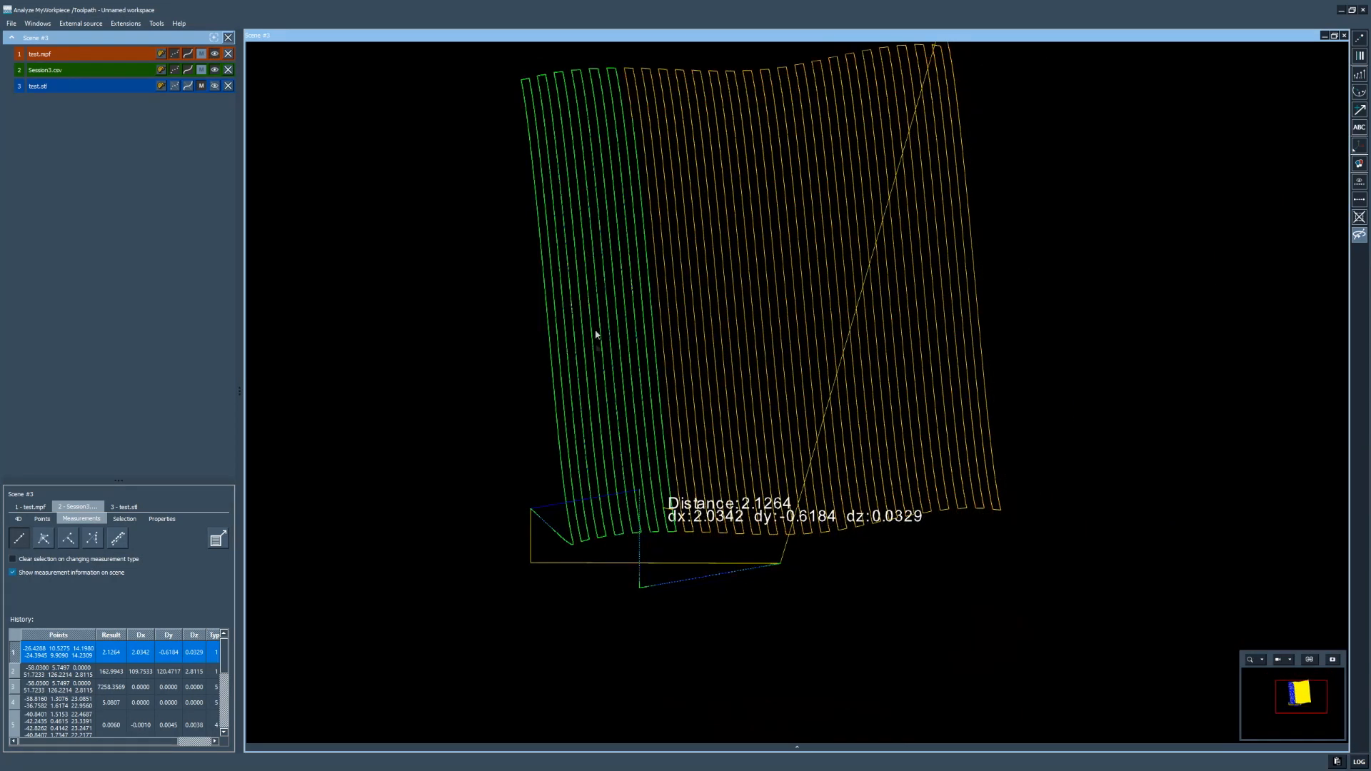
{"action": "scroll", "coordinate": [569, 429], "scroll_direction": "up", "scroll_amount": 2}
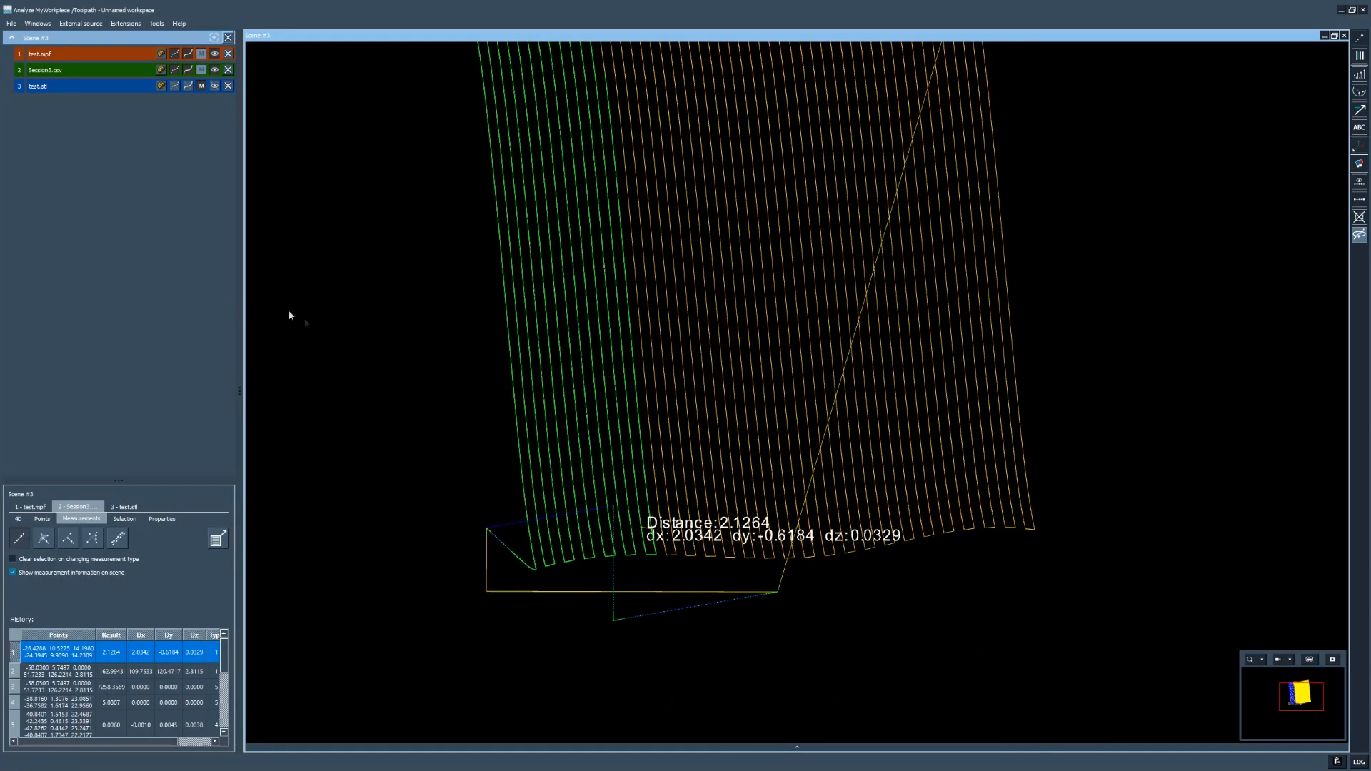
{"action": "scroll", "coordinate": [625, 526], "scroll_direction": "up", "scroll_amount": 1}
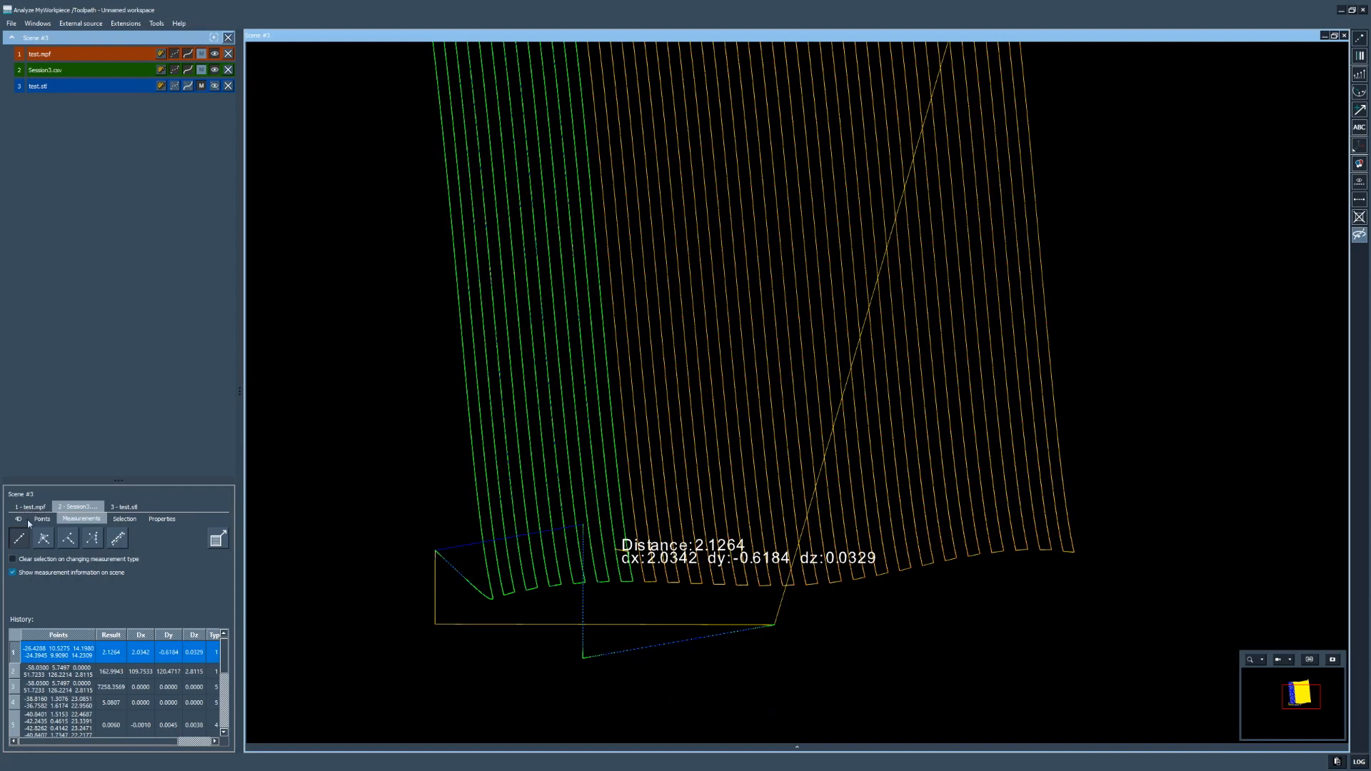
Step: Hide and show test.mpf and Session3.csv once more in turn, comparing the lower ends of their passes
{"action": "left_click", "coordinate": [215, 55]}
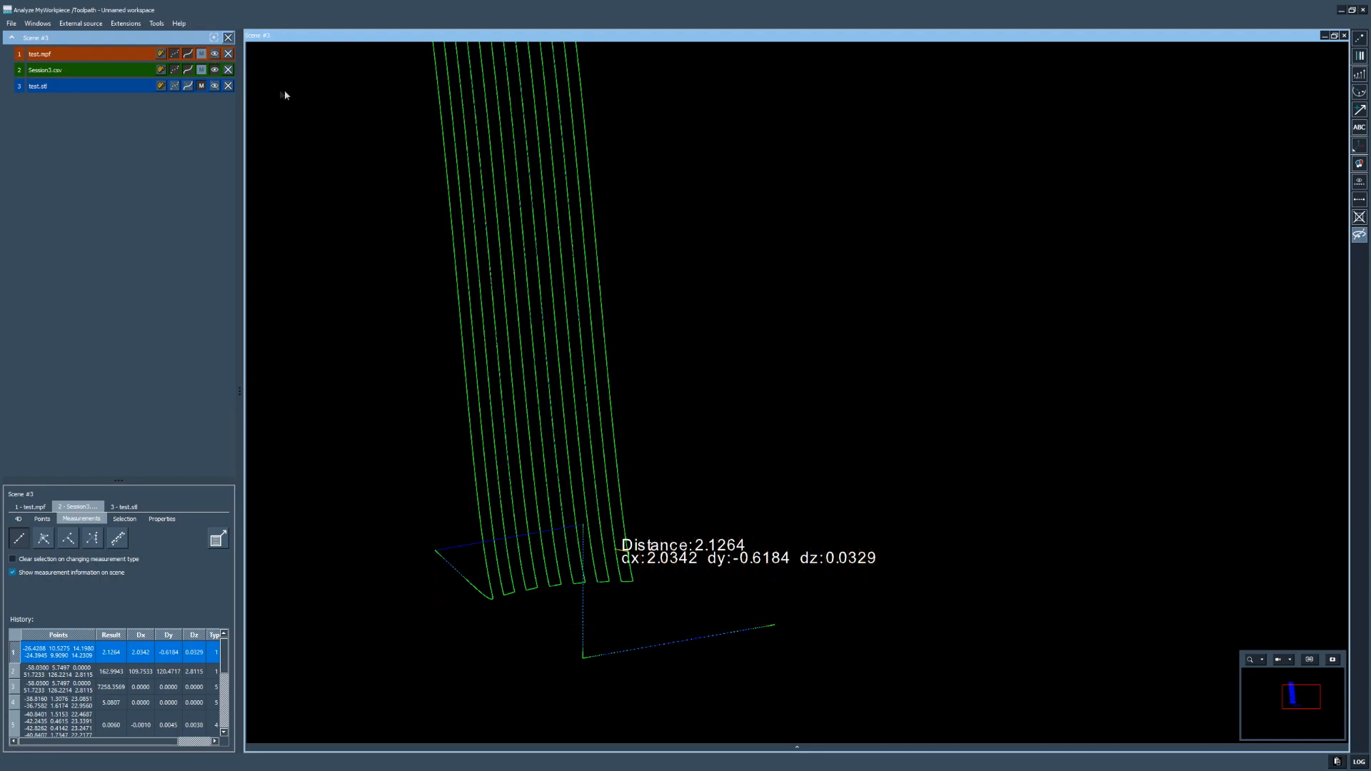
{"action": "left_click", "coordinate": [216, 54]}
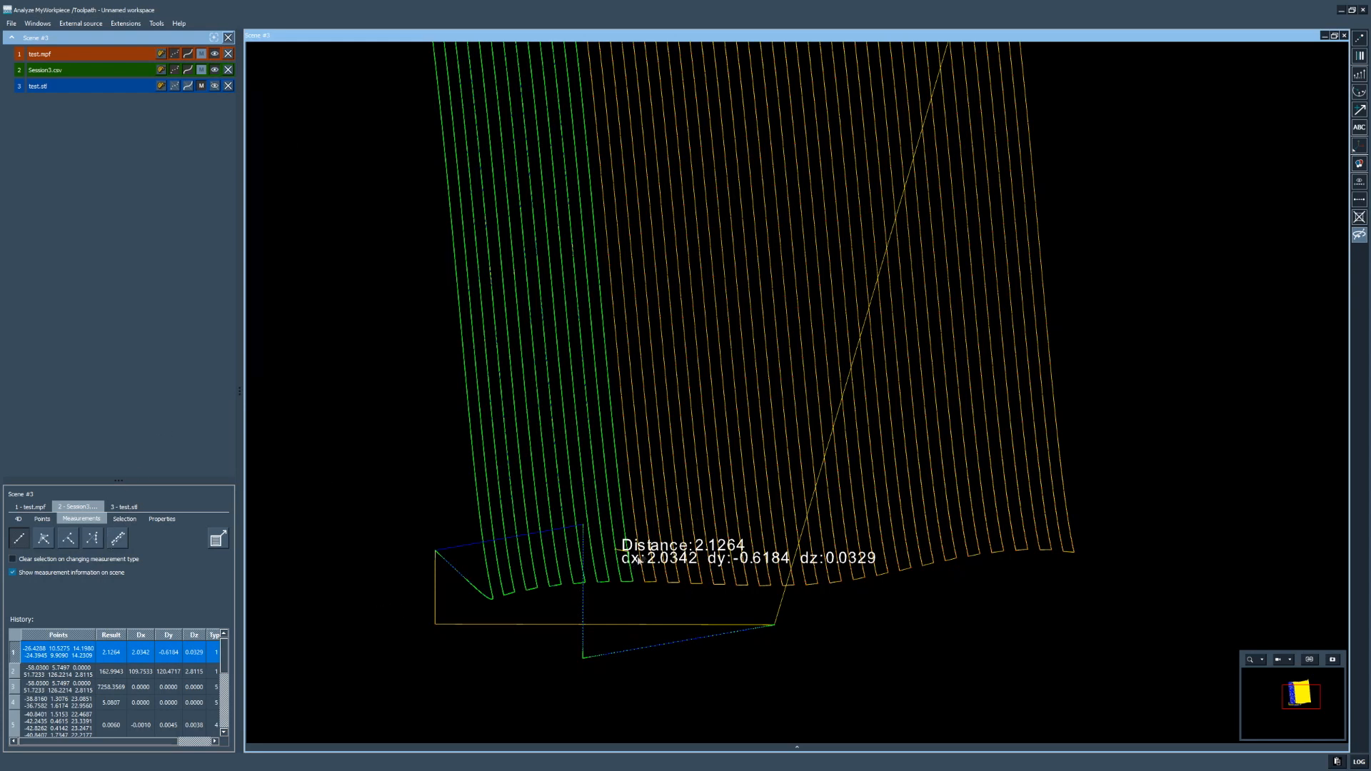
{"action": "scroll", "coordinate": [697, 514], "scroll_direction": "up", "scroll_amount": 2}
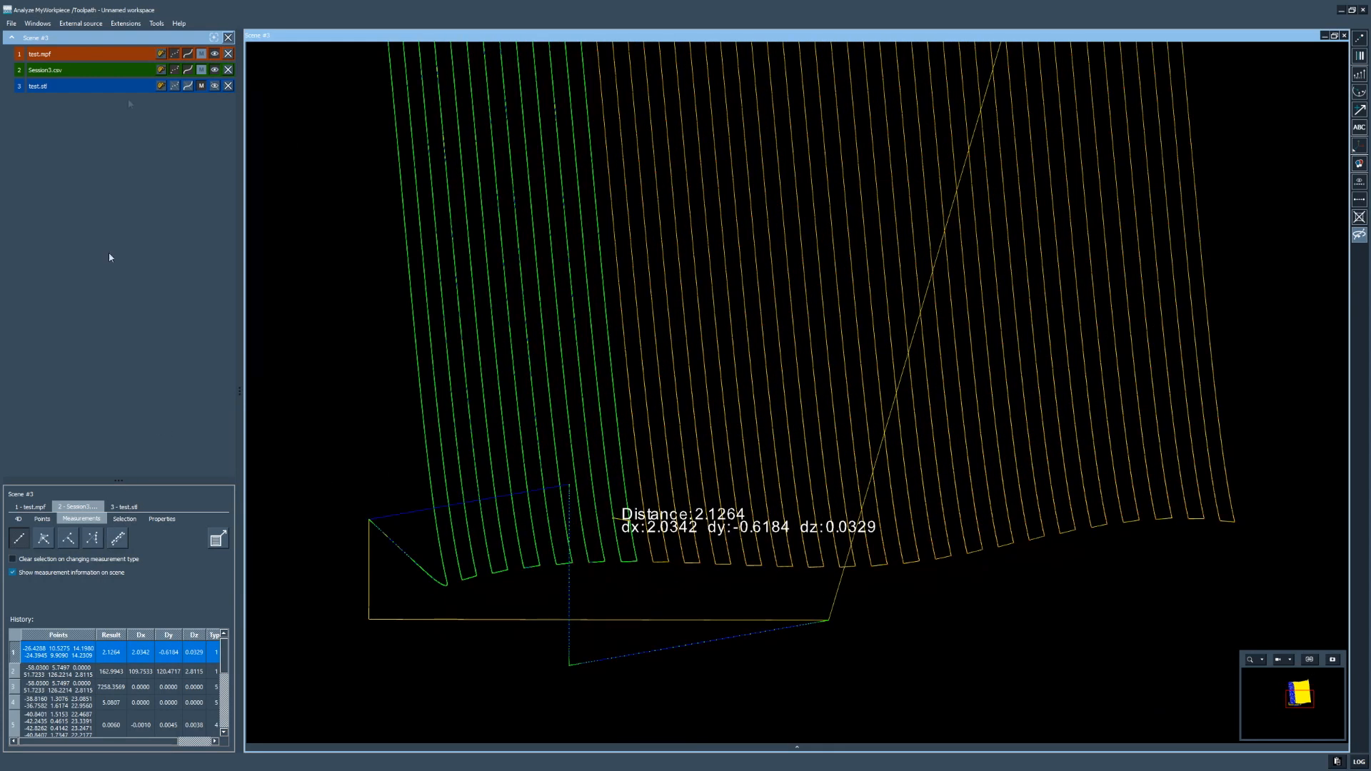
{"action": "left_click", "coordinate": [215, 70]}
{"action": "left_click", "coordinate": [216, 71]}
{"action": "middle_click_drag", "start_coordinate": [392, 473], "coordinate": [403, 414]}
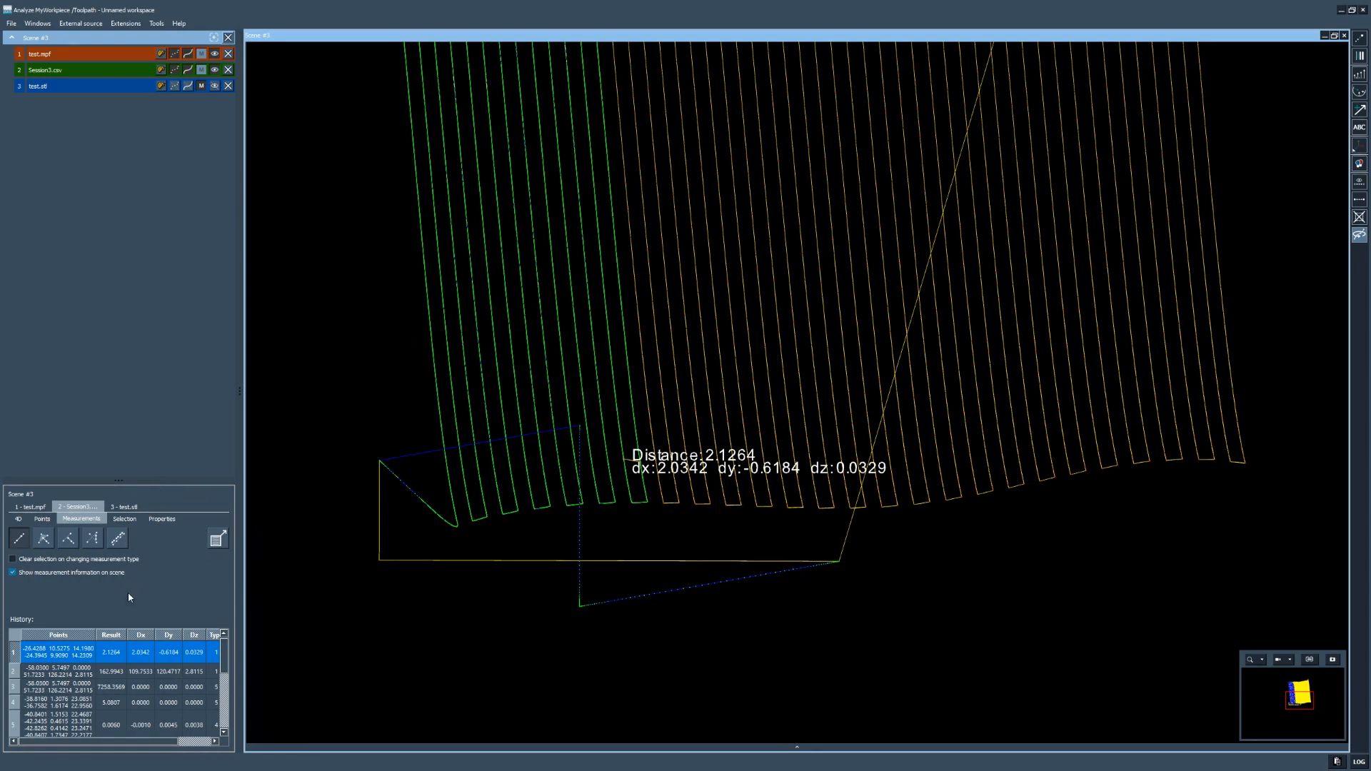
Step: Open the distance-based selection settings of Session3.csv and hide test.mpf to view the trace alone
{"action": "left_click", "coordinate": [33, 509]}
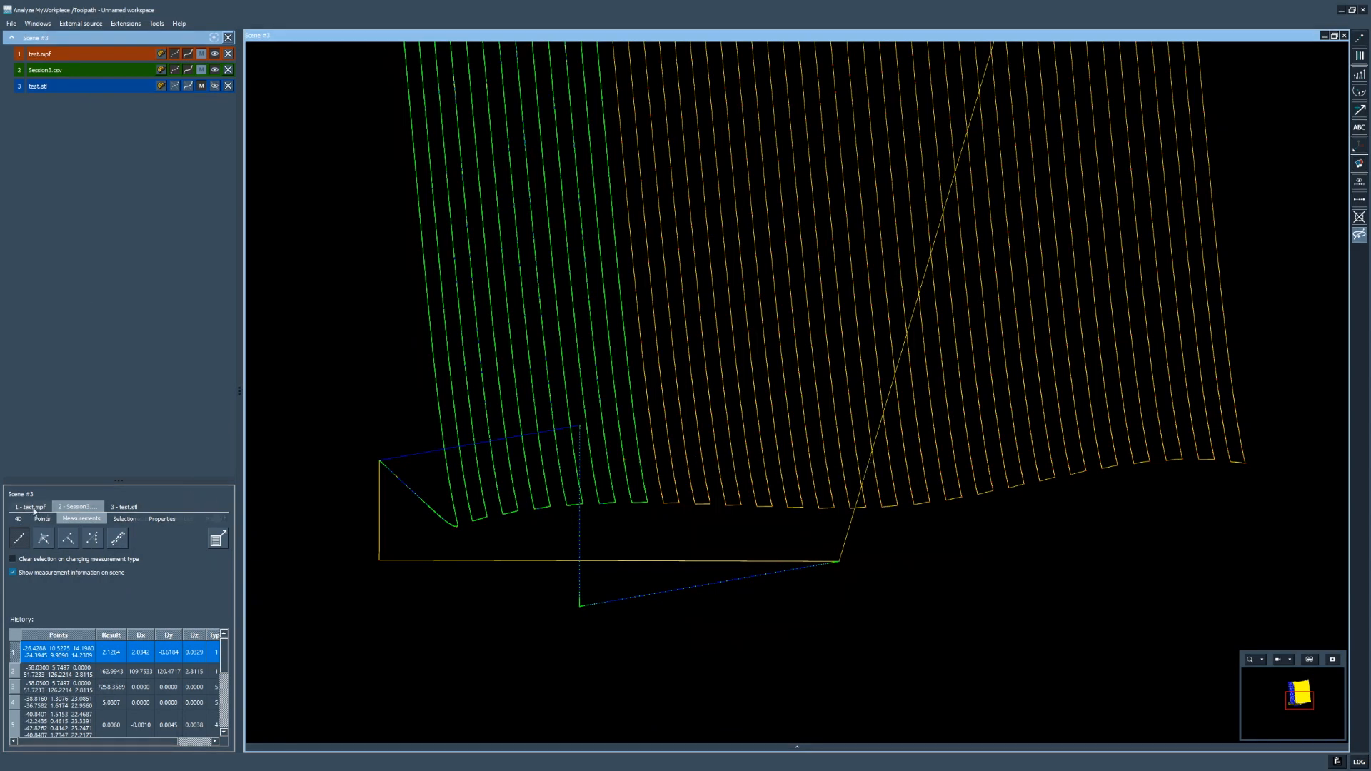
{"action": "left_click", "coordinate": [64, 508]}
{"action": "left_click", "coordinate": [127, 519]}
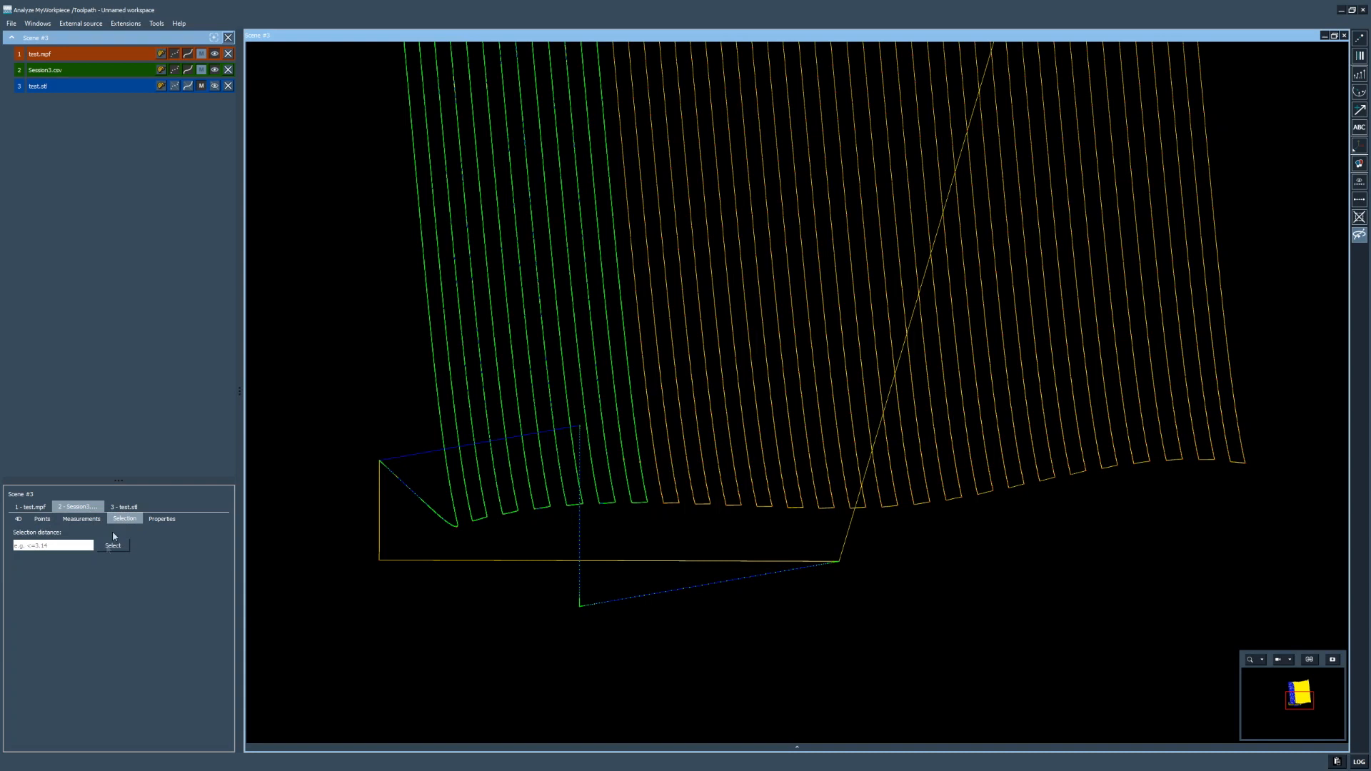
{"action": "left_click", "coordinate": [214, 55]}
{"action": "scroll", "coordinate": [625, 279], "scroll_direction": "down", "scroll_amount": 2}
{"action": "left_click_drag", "start_coordinate": [625, 361], "coordinate": [635, 310]}
{"action": "middle_click_drag", "start_coordinate": [635, 309], "coordinate": [661, 391]}
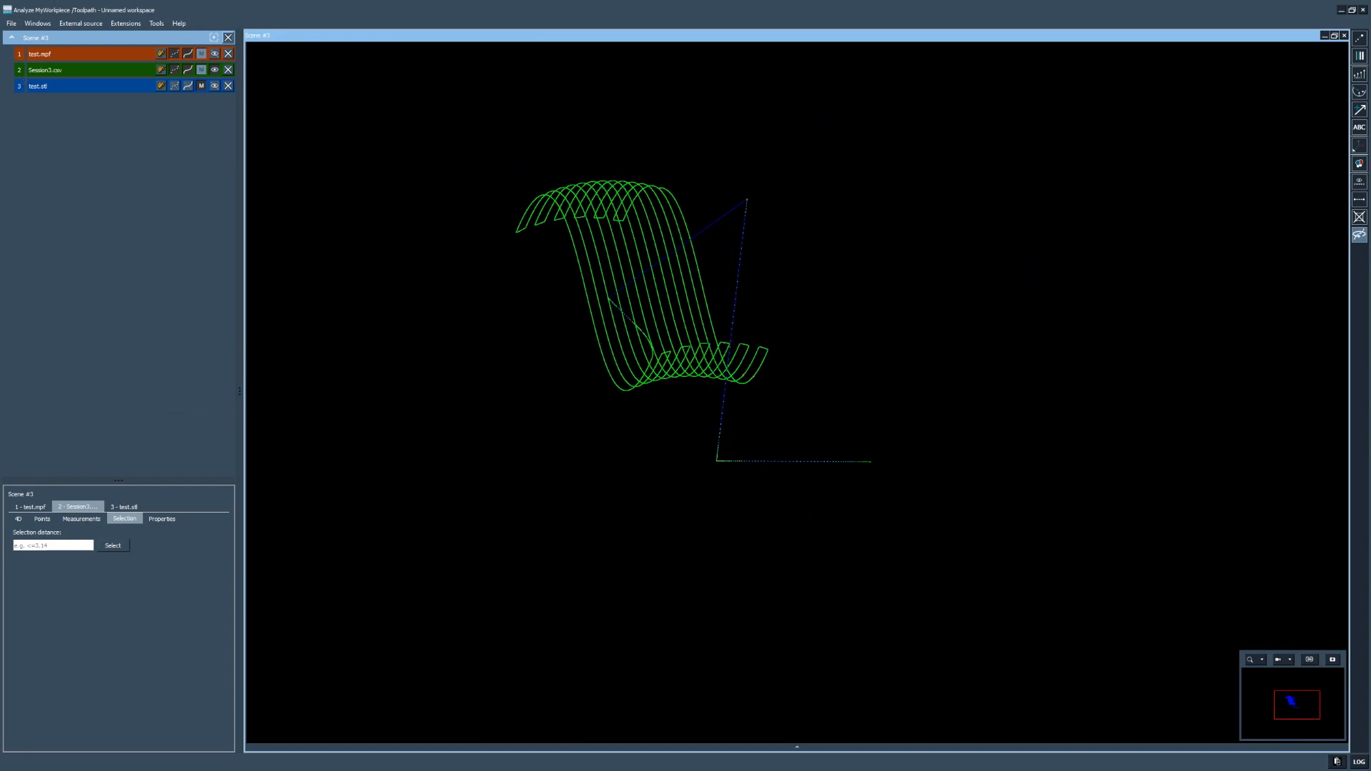
Step: Import the trace file M_N_ATC_TS.xml from the Toolpath_Tutorial folder, with position signals mapped to X, Y and Z
{"action": "key", "text": "alt+Tab"}
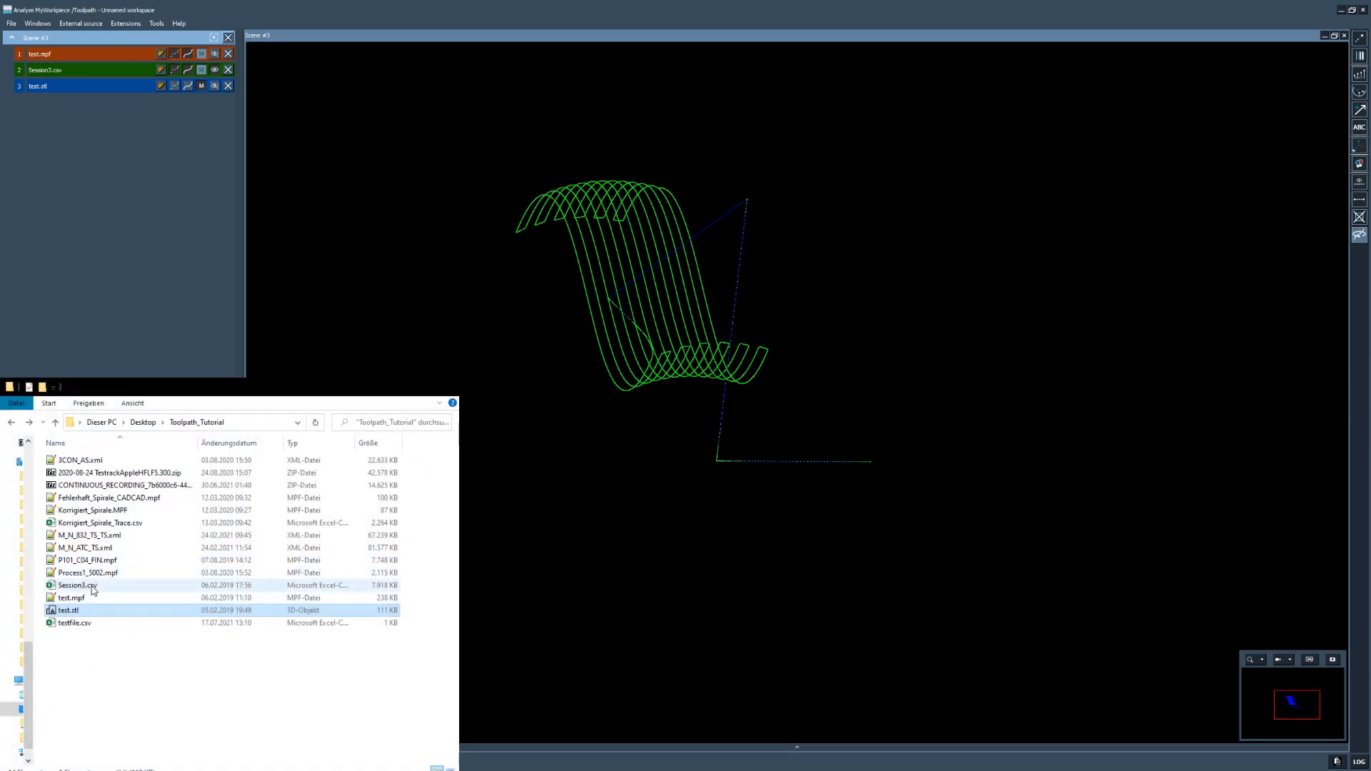
{"action": "left_click_drag", "start_coordinate": [100, 548], "coordinate": [110, 299]}
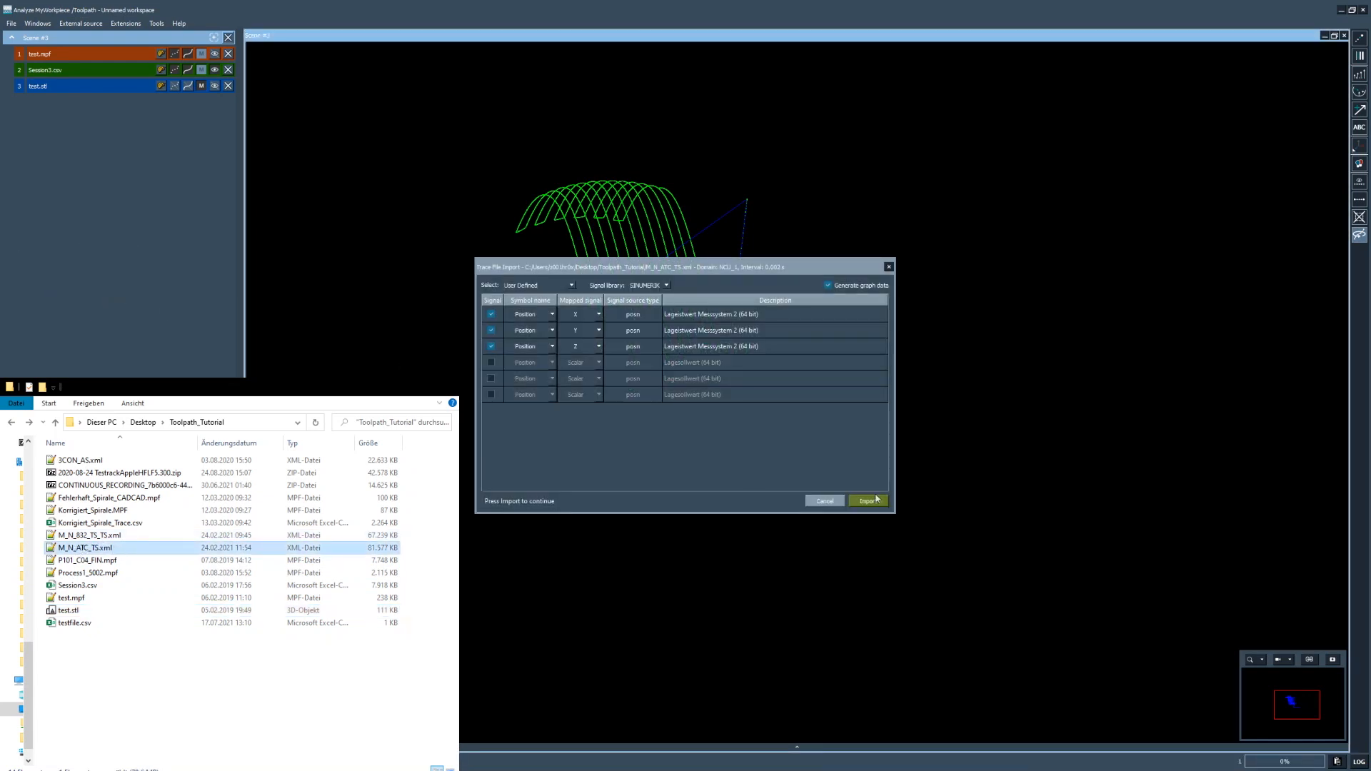
{"action": "left_click", "coordinate": [873, 496]}
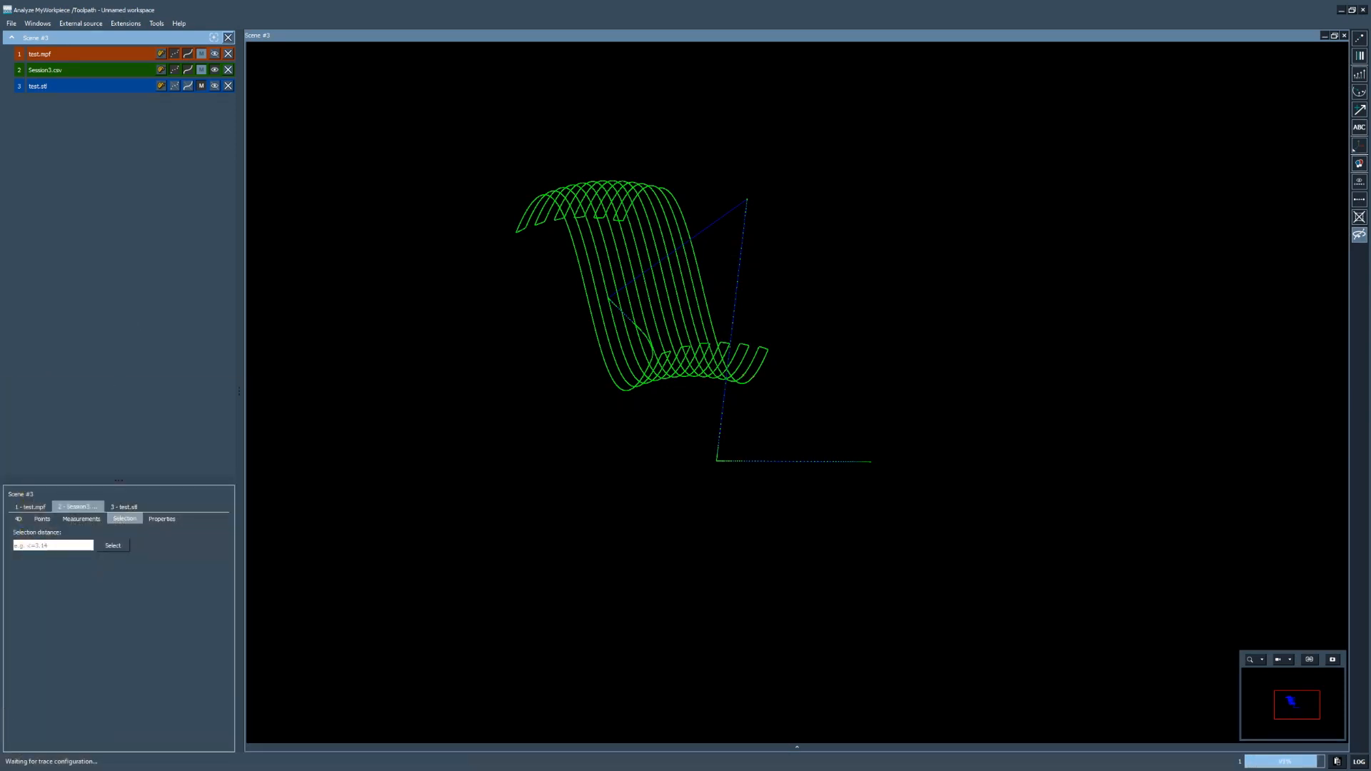
Step: Maximize the M_N_ATC_TS.xml scene and view its surface passes up close
{"action": "left_click", "coordinate": [1334, 36]}
{"action": "left_click", "coordinate": [797, 483]}
{"action": "middle_click_drag", "start_coordinate": [779, 404], "coordinate": [777, 408]}
{"action": "scroll", "coordinate": [779, 409], "scroll_direction": "up", "scroll_amount": 2}
{"action": "scroll", "coordinate": [779, 409], "scroll_direction": "up", "scroll_amount": 5}
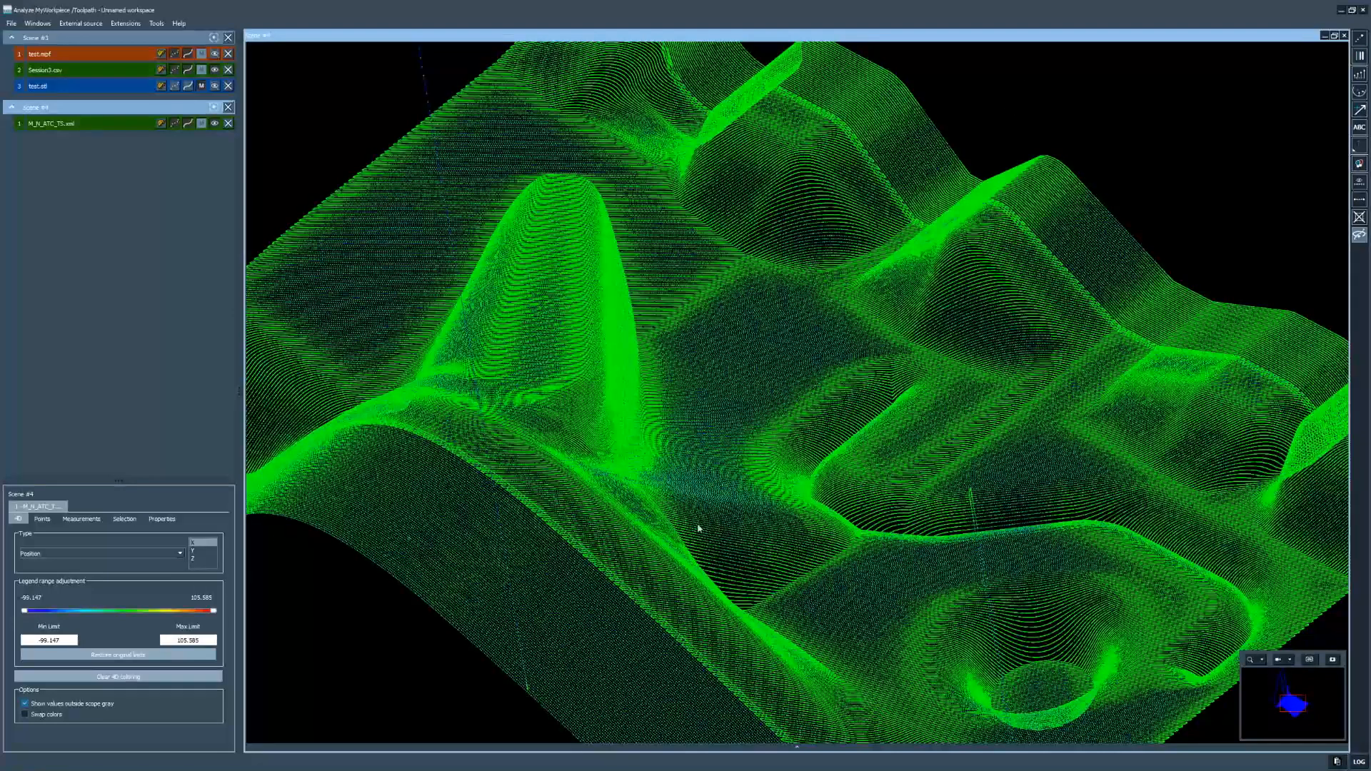
Step: Select all points of M_N_ATC_TS.xml with a selection distance of <0.05
{"action": "left_click", "coordinate": [122, 520]}
{"action": "left_click", "coordinate": [61, 544]}
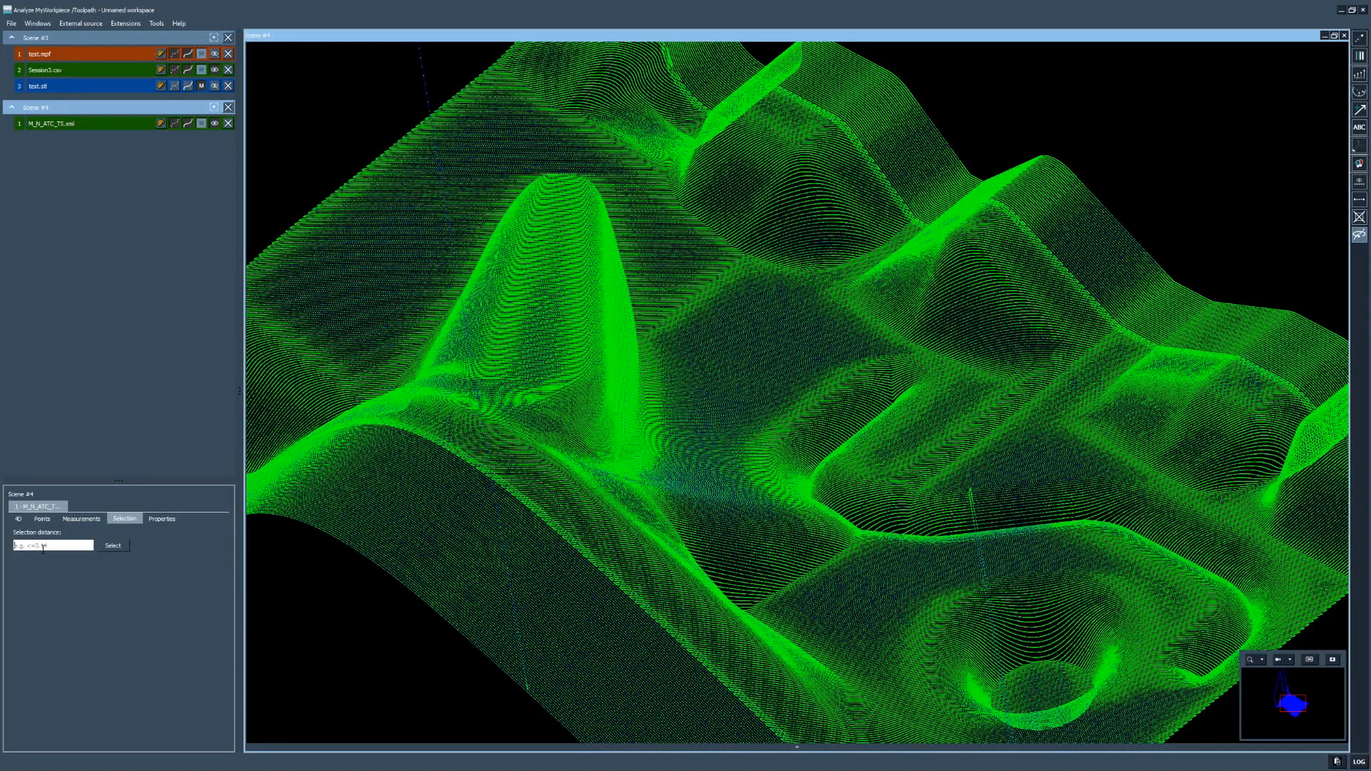
{"action": "type", "text": "<"}
{"action": "key", "text": "BackSpace"}
{"action": "type", "text": "<0.05"}
{"action": "left_click", "coordinate": [119, 550]}
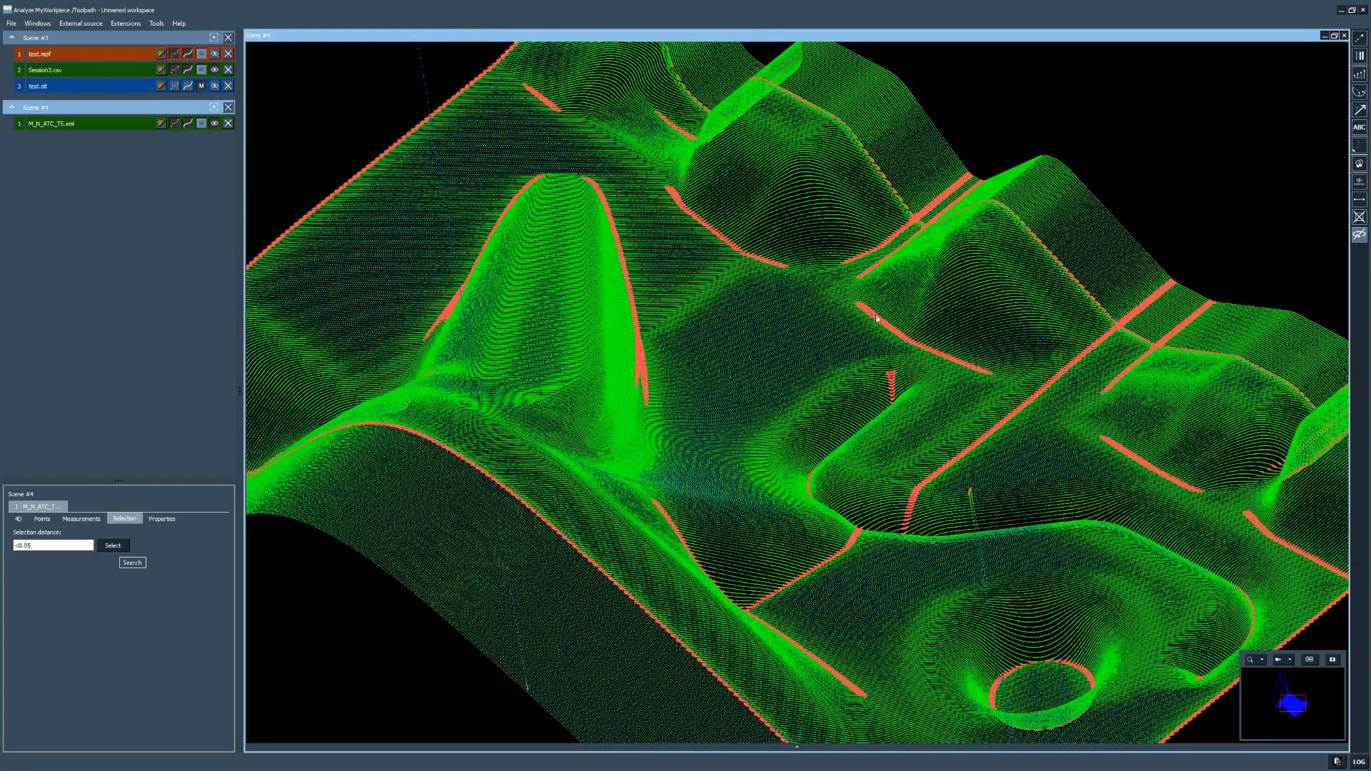
Step: Examine where the highlighted close-spaced points lie on the M_N_ATC_TS.xml surface, from several angles and at the end of the curved ridge
{"action": "left_click_drag", "start_coordinate": [907, 434], "coordinate": [679, 387]}
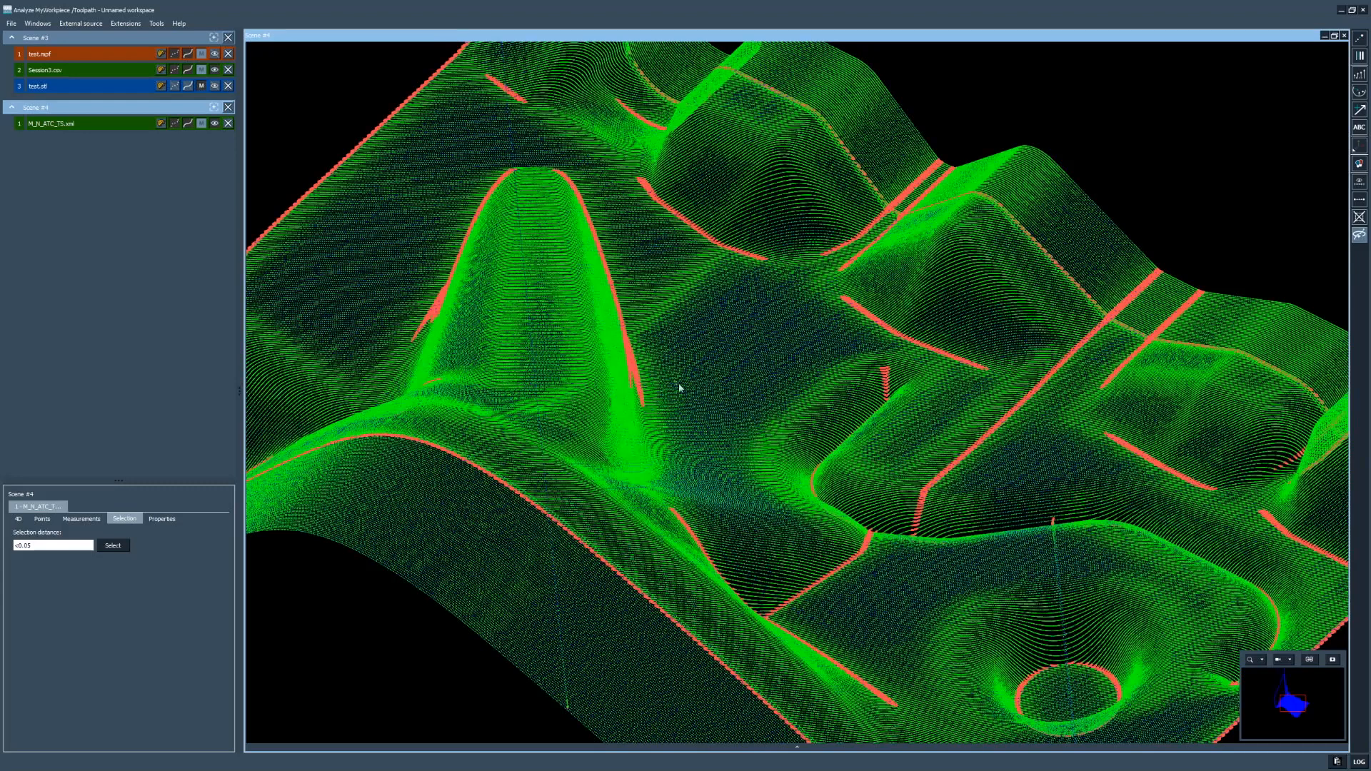
{"action": "mouse_move", "coordinate": [743, 619]}
{"action": "left_mouse_down"}
{"action": "mouse_move", "coordinate": [714, 613]}
{"action": "mouse_move", "coordinate": [772, 568]}
{"action": "left_mouse_up"}
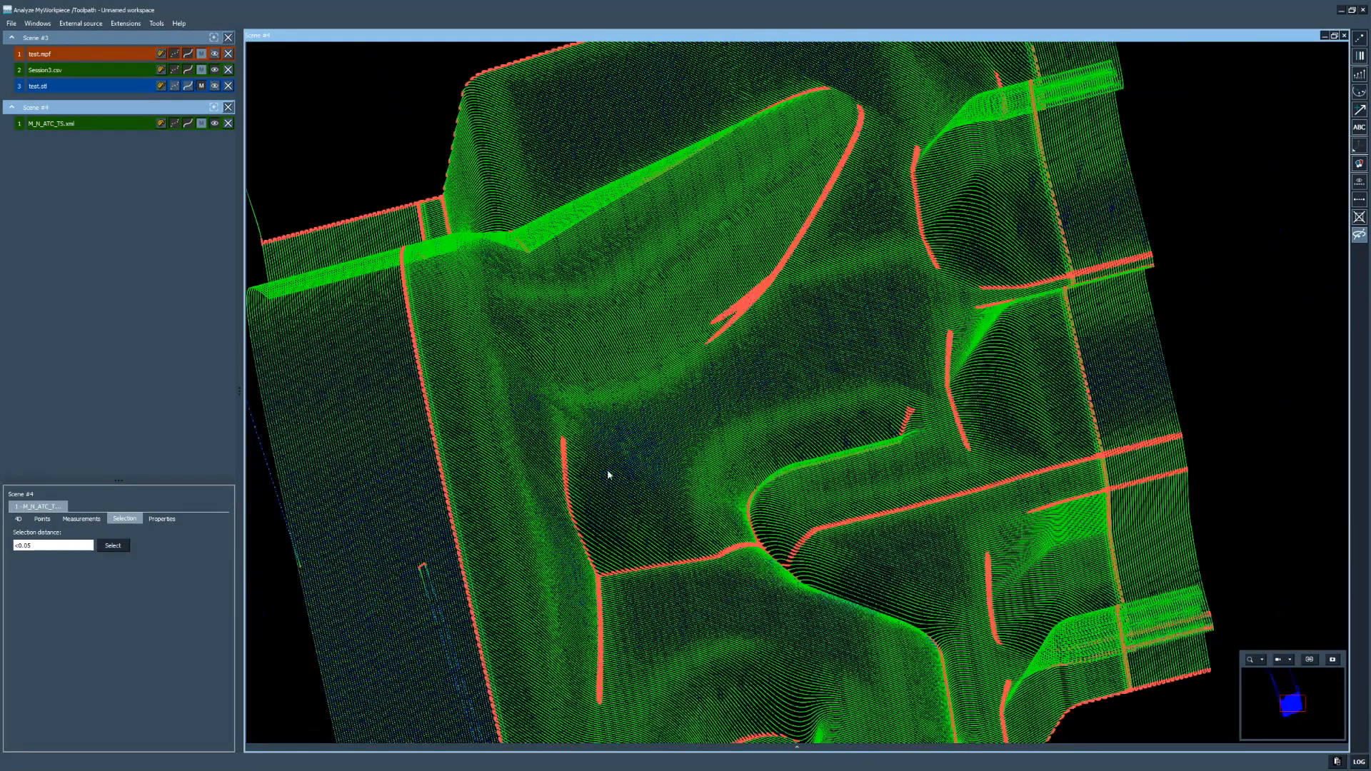
{"action": "scroll", "coordinate": [691, 287], "scroll_direction": "up", "scroll_amount": 3}
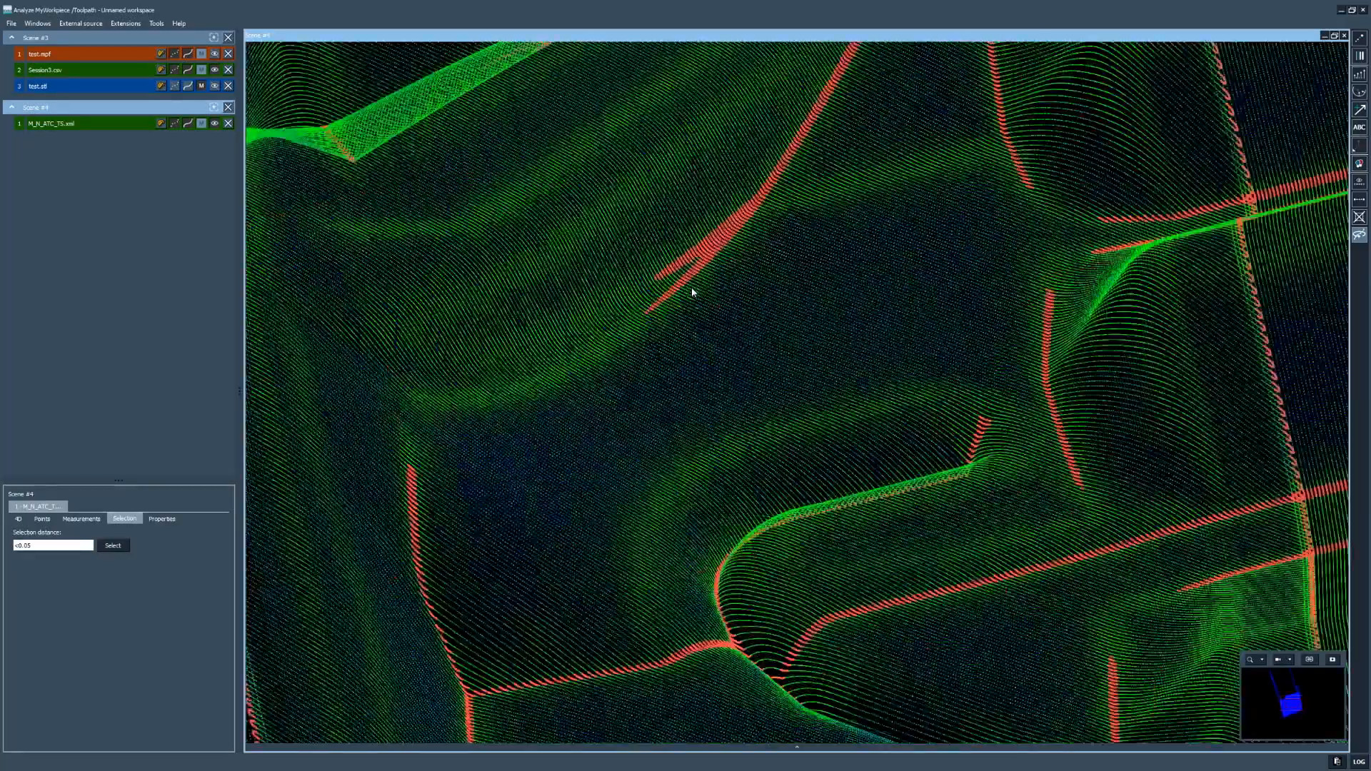
{"action": "scroll", "coordinate": [696, 290], "scroll_direction": "up", "scroll_amount": 5}
{"action": "scroll", "coordinate": [842, 429], "scroll_direction": "up", "scroll_amount": 2}
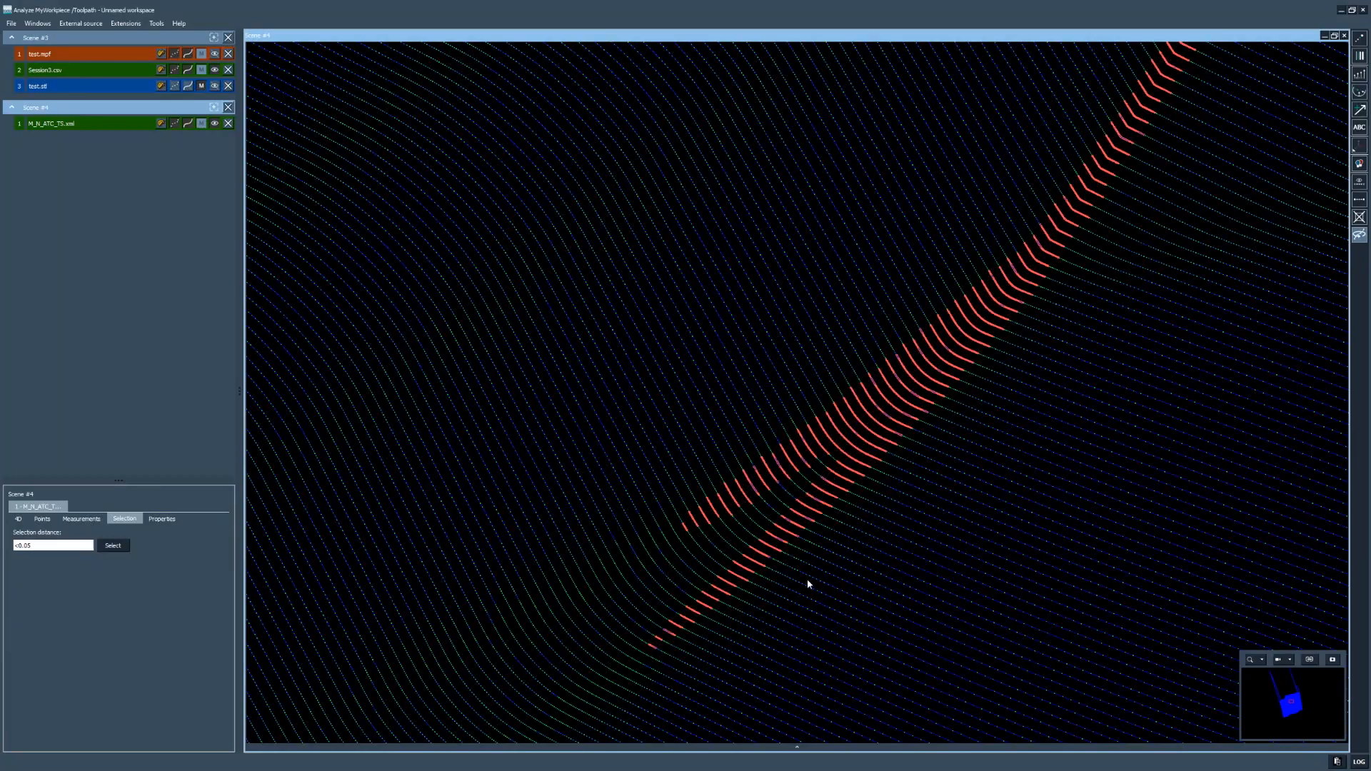
{"action": "scroll", "coordinate": [754, 592], "scroll_direction": "down", "scroll_amount": 3}
{"action": "scroll", "coordinate": [754, 591], "scroll_direction": "down", "scroll_amount": 8}
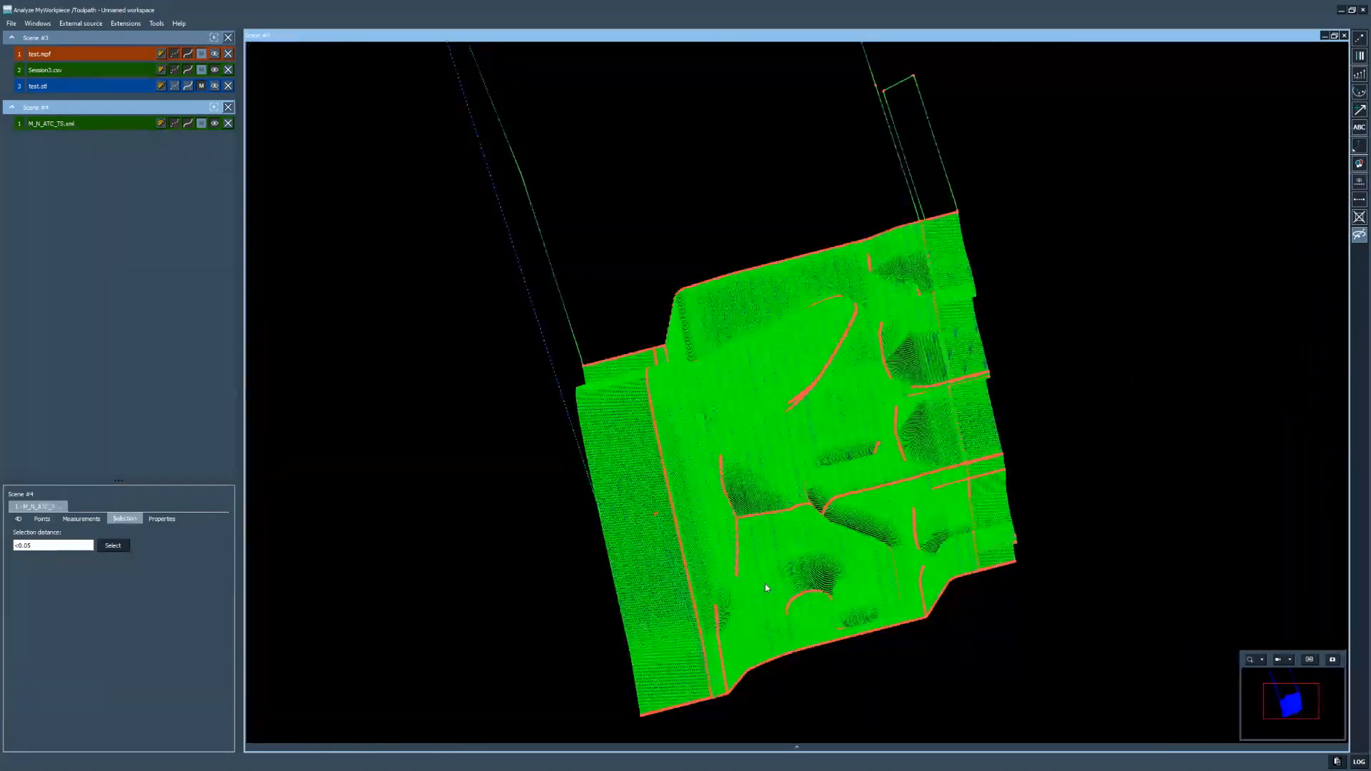
{"action": "left_click_drag", "start_coordinate": [765, 584], "coordinate": [864, 560]}
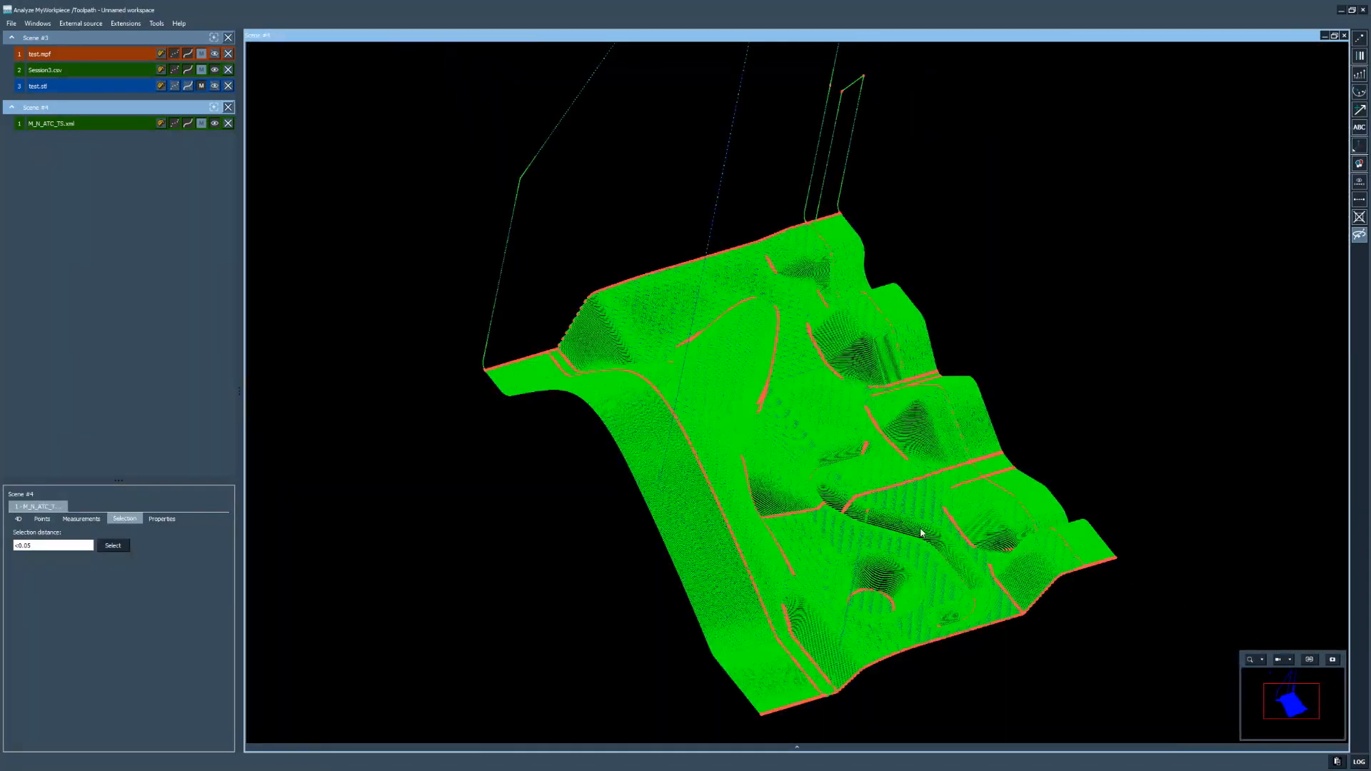
{"action": "scroll", "coordinate": [921, 532], "scroll_direction": "up", "scroll_amount": 5}
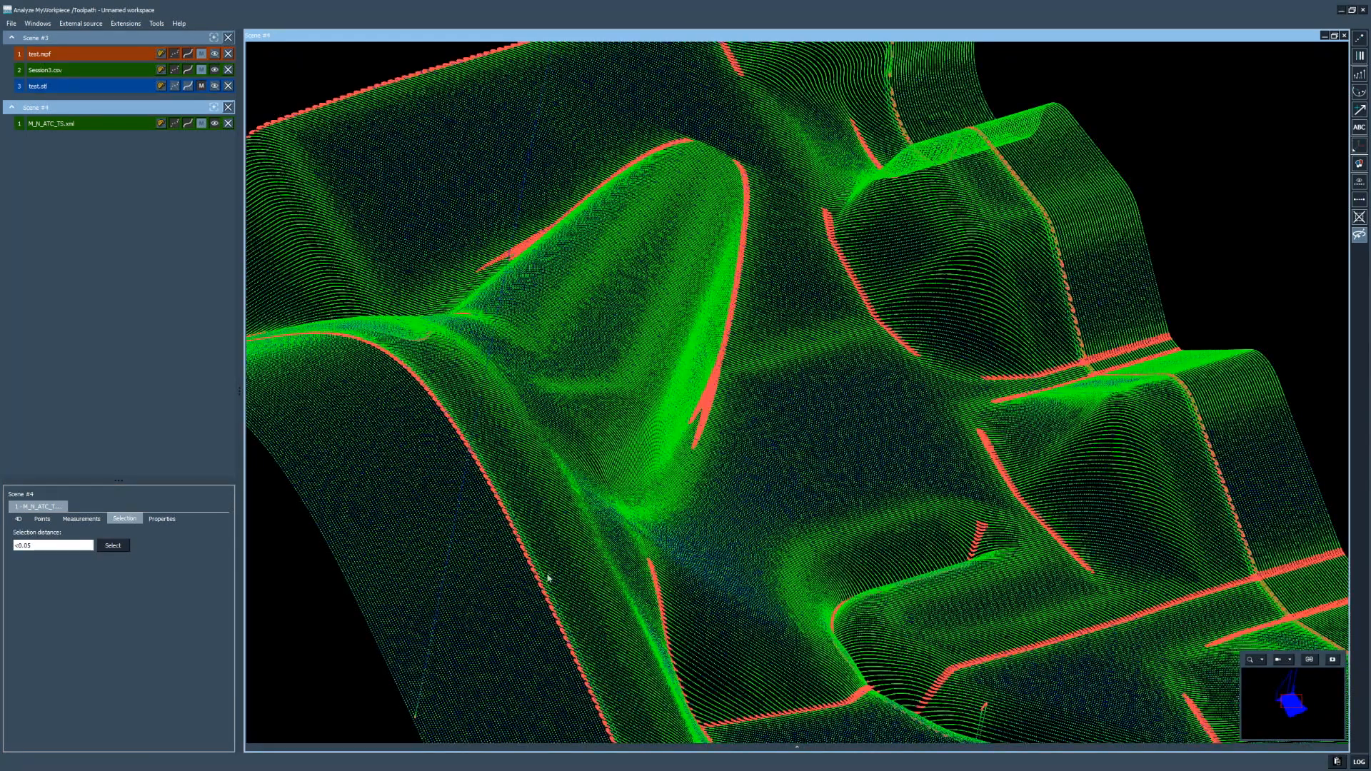
Step: Select the points of M_N_ATC_TS.xml again with a selection distance of <0.005
{"action": "double_click", "coordinate": [27, 545]}
{"action": "type", "text": "0.0"}
{"action": "key", "text": "BackSpace"}
{"action": "key", "text": "BackSpace"}
{"action": "type", "text": "05"}
{"action": "left_click", "coordinate": [113, 547]}
{"action": "scroll", "coordinate": [506, 419], "scroll_direction": "down", "scroll_amount": 5}
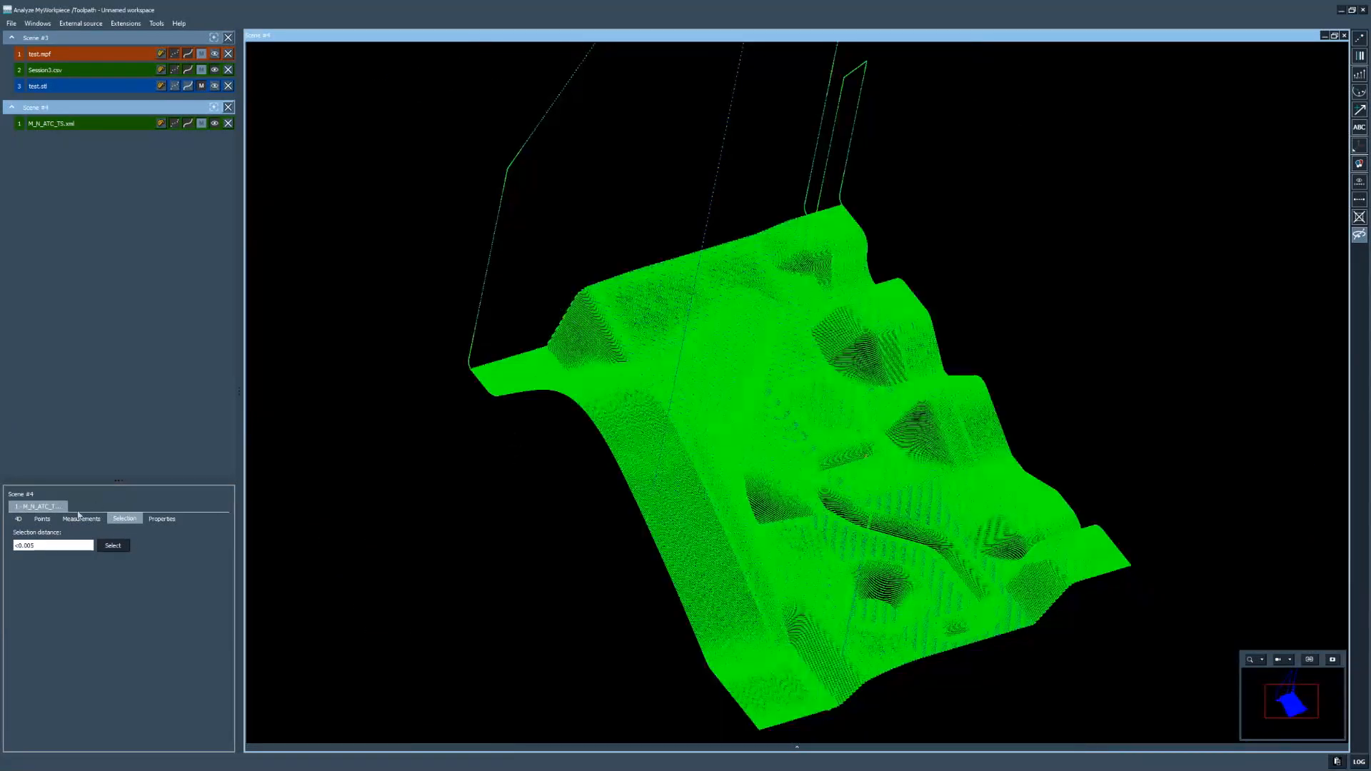
Step: Set the selection distance to <0.01, reselect the points of M_N_ATC_TS.xml and inspect the highlighted edges
{"action": "key", "text": "BackSpace"}
{"action": "type", "text": "1"}
{"action": "left_click", "coordinate": [107, 549]}
{"action": "scroll", "coordinate": [1033, 475], "scroll_direction": "up", "scroll_amount": 5}
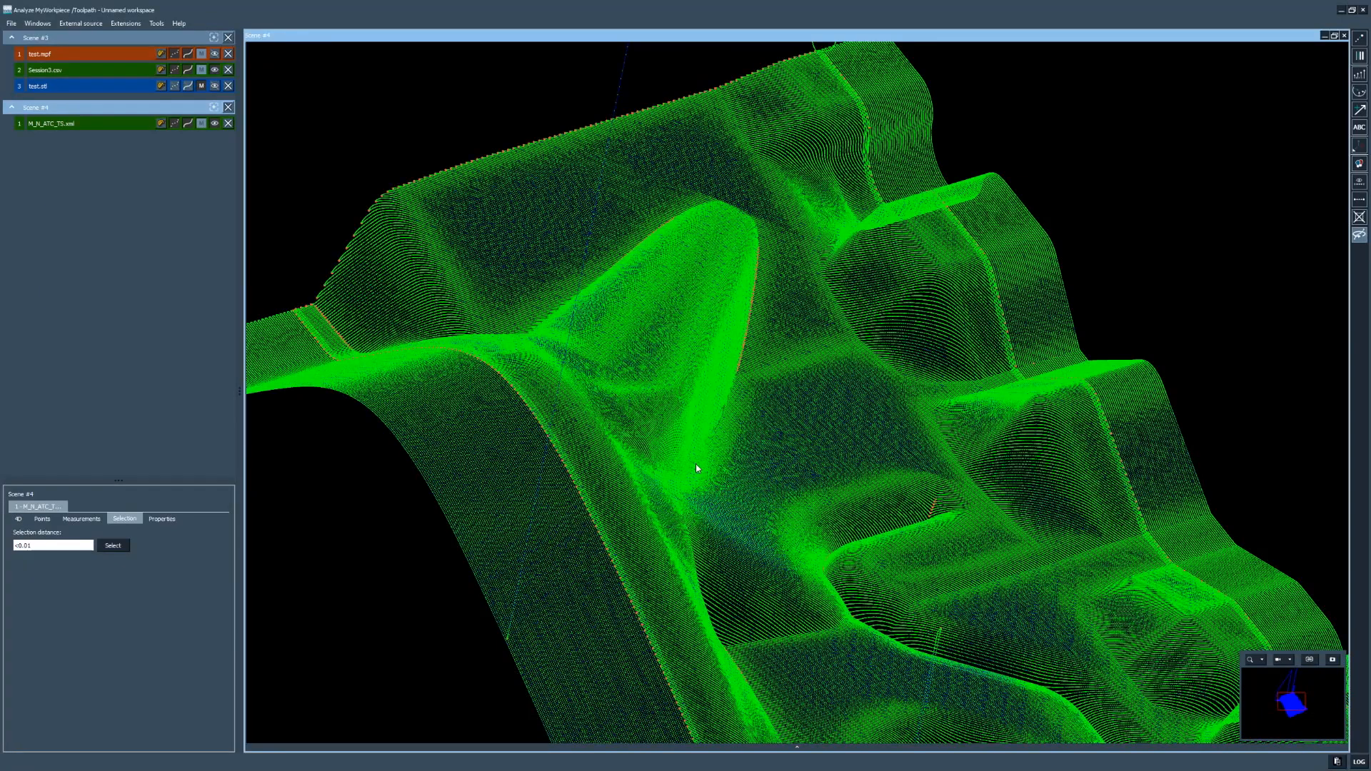
{"action": "scroll", "coordinate": [694, 463], "scroll_direction": "up", "scroll_amount": 2}
{"action": "left_click_drag", "start_coordinate": [650, 472], "coordinate": [650, 490]}
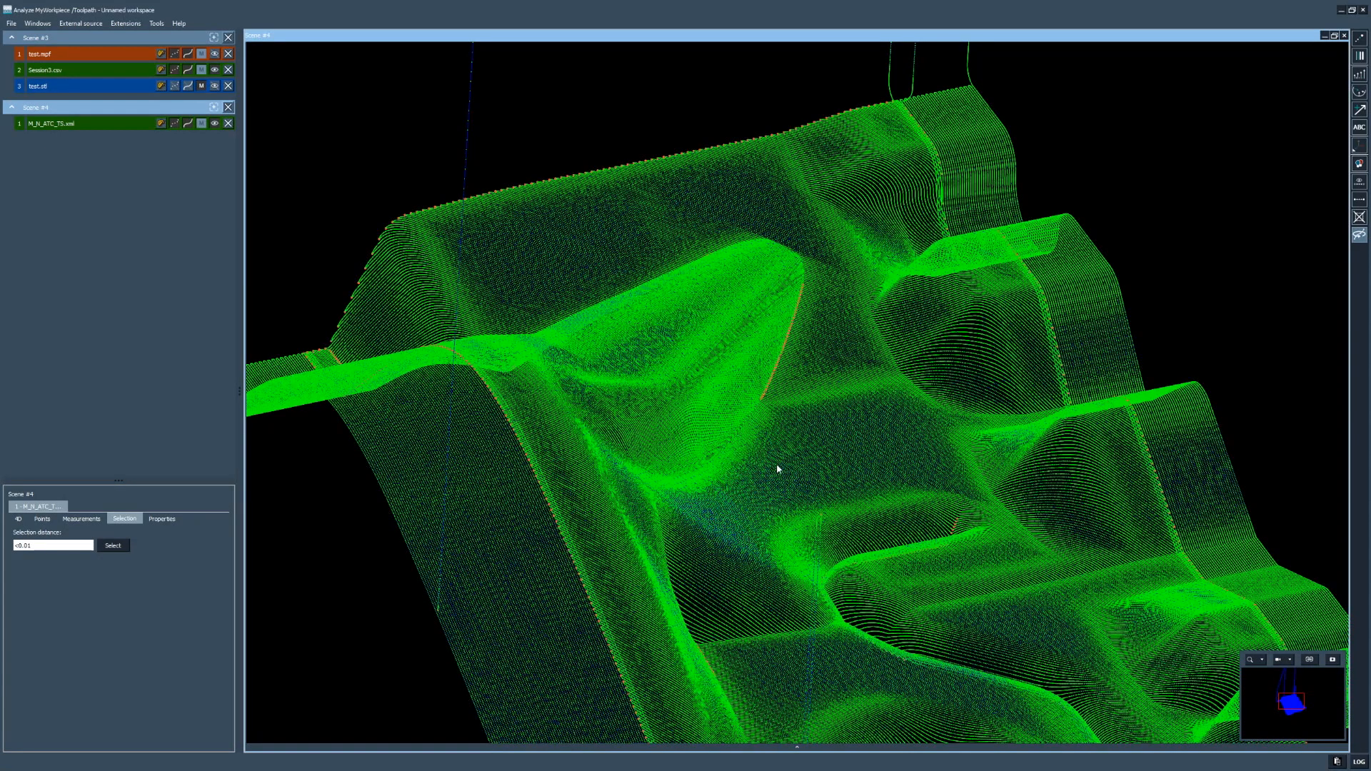
{"action": "scroll", "coordinate": [778, 469], "scroll_direction": "up", "scroll_amount": 2}
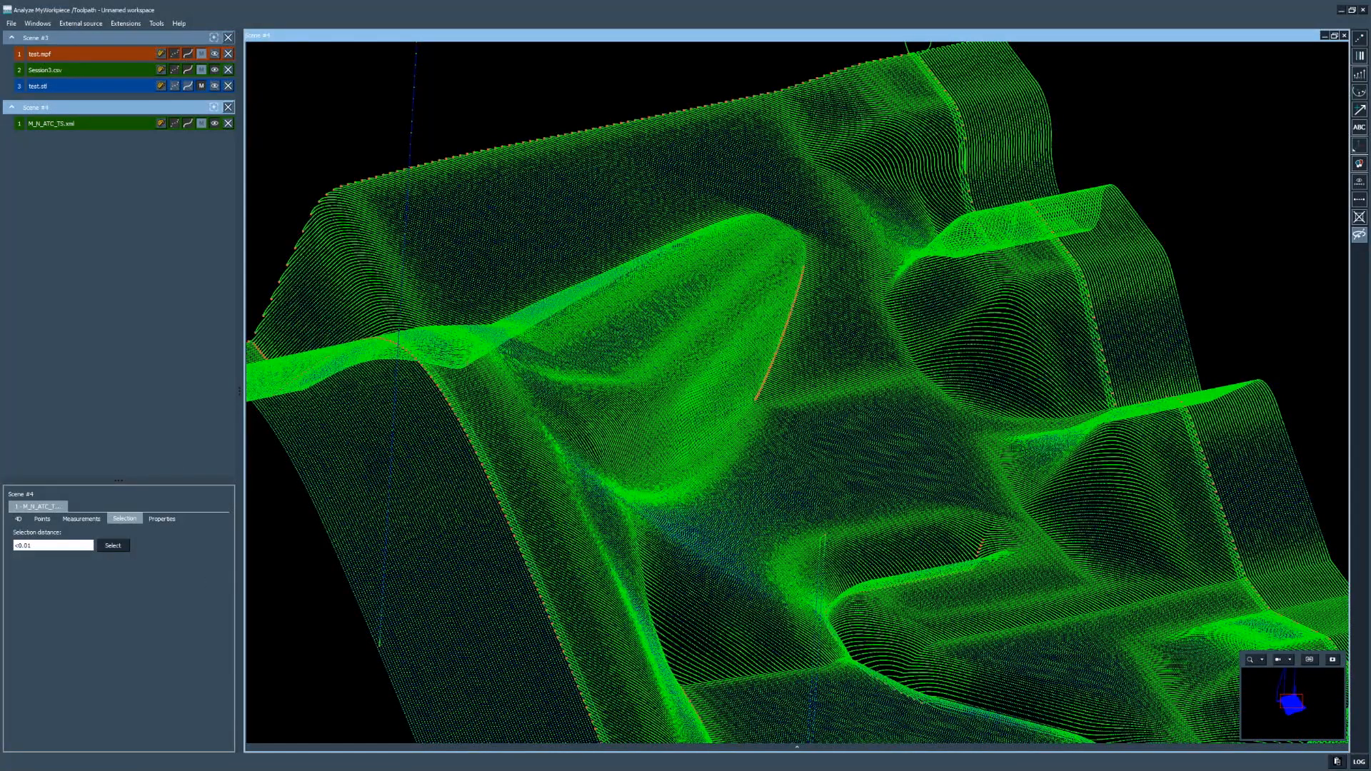
Step: Replace the M_N_ATC_TS.xml scene with the program P101_C04_FIN.mpf from the Toolpath_Tutorial folder and view it in perspective
{"action": "key", "text": "alt+Tab"}
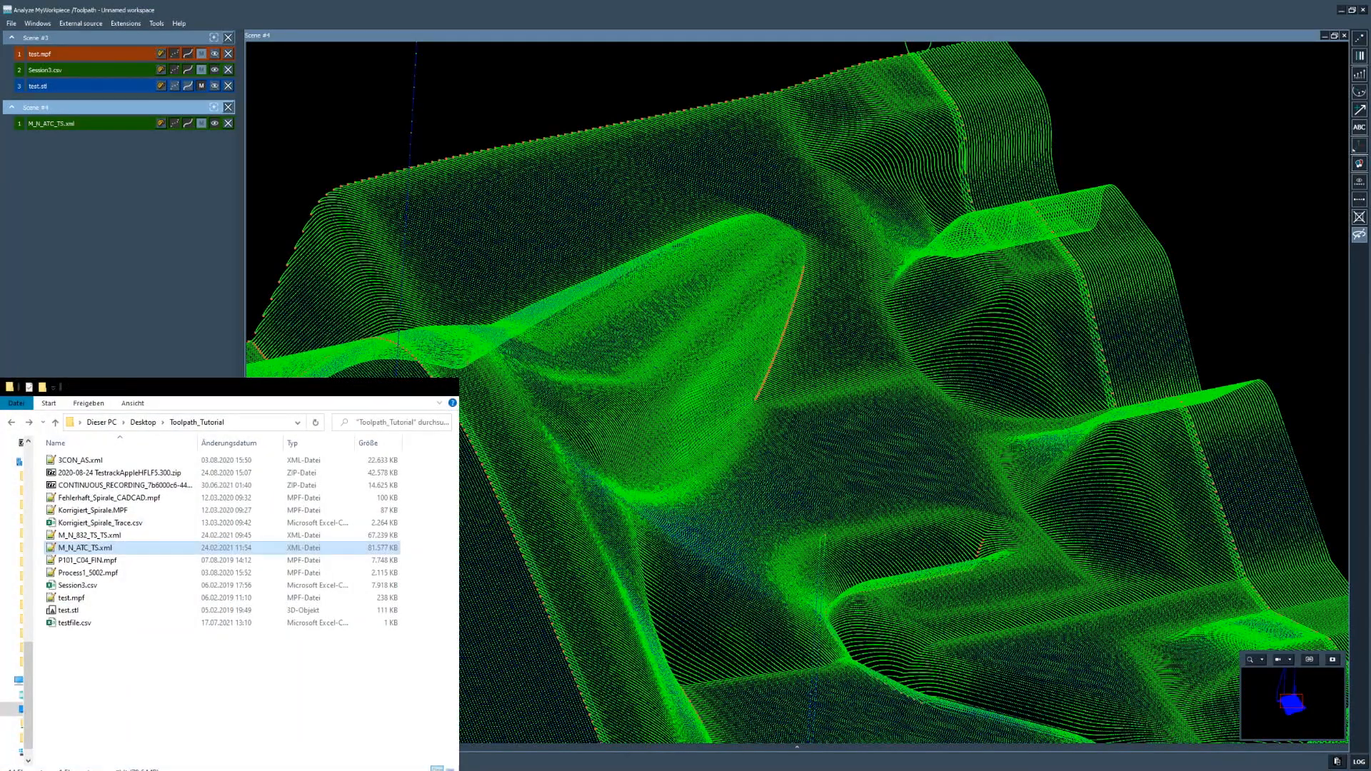
{"action": "left_click_drag", "start_coordinate": [118, 561], "coordinate": [137, 277]}
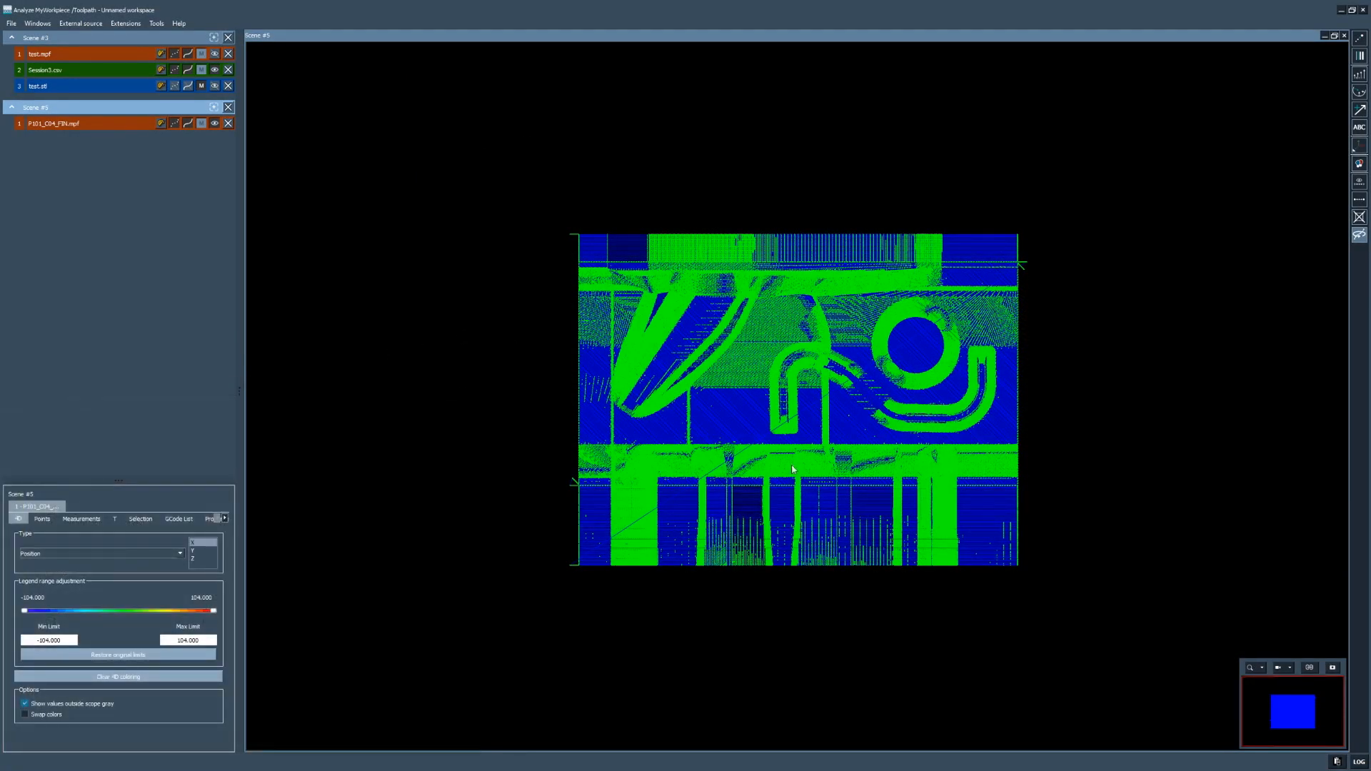
{"action": "left_click_drag", "start_coordinate": [792, 467], "coordinate": [705, 428]}
{"action": "scroll", "coordinate": [777, 447], "scroll_direction": "up", "scroll_amount": 5}
{"action": "scroll", "coordinate": [719, 443], "scroll_direction": "up", "scroll_amount": 3}
{"action": "scroll", "coordinate": [705, 428], "scroll_direction": "up", "scroll_amount": 2}
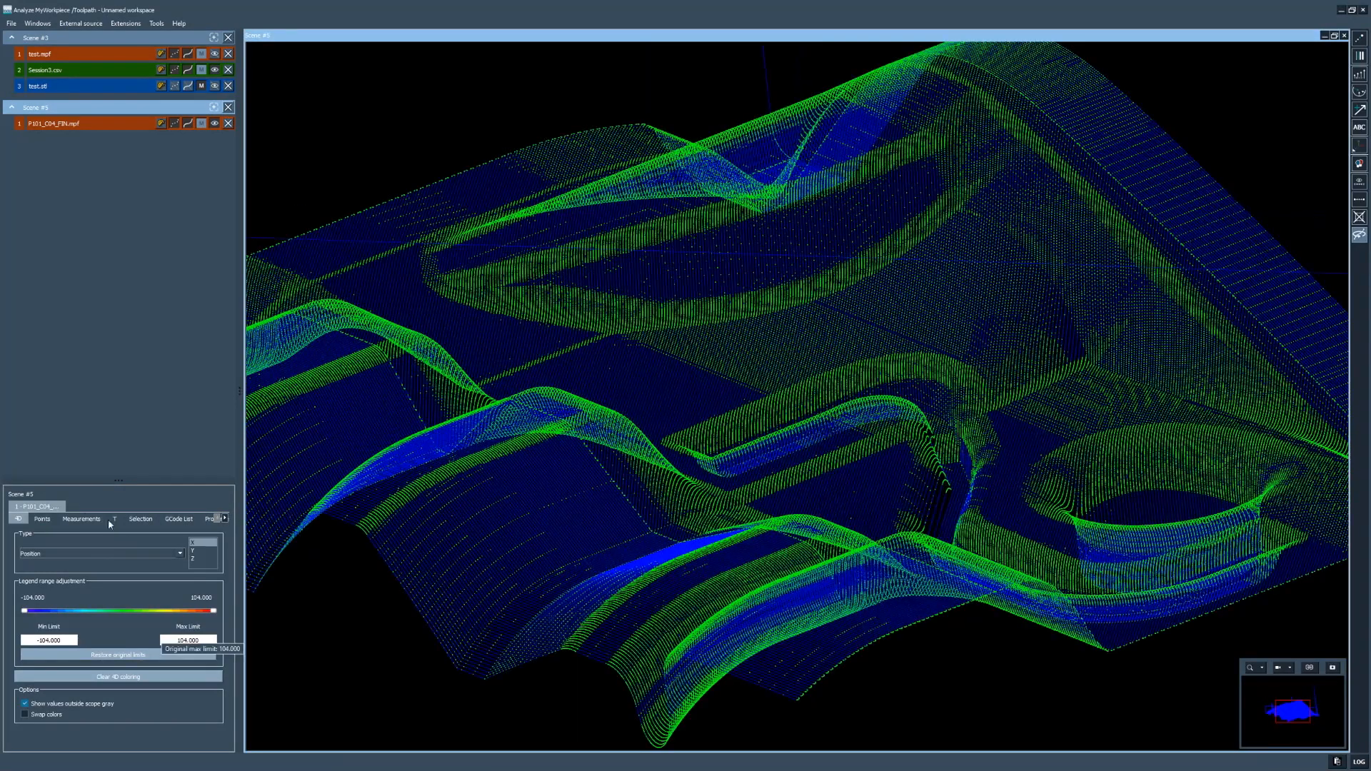
Step: Select all points of P101_C04_FIN.mpf with a selection distance of <0.01
{"action": "left_click", "coordinate": [80, 519]}
{"action": "left_click", "coordinate": [129, 519]}
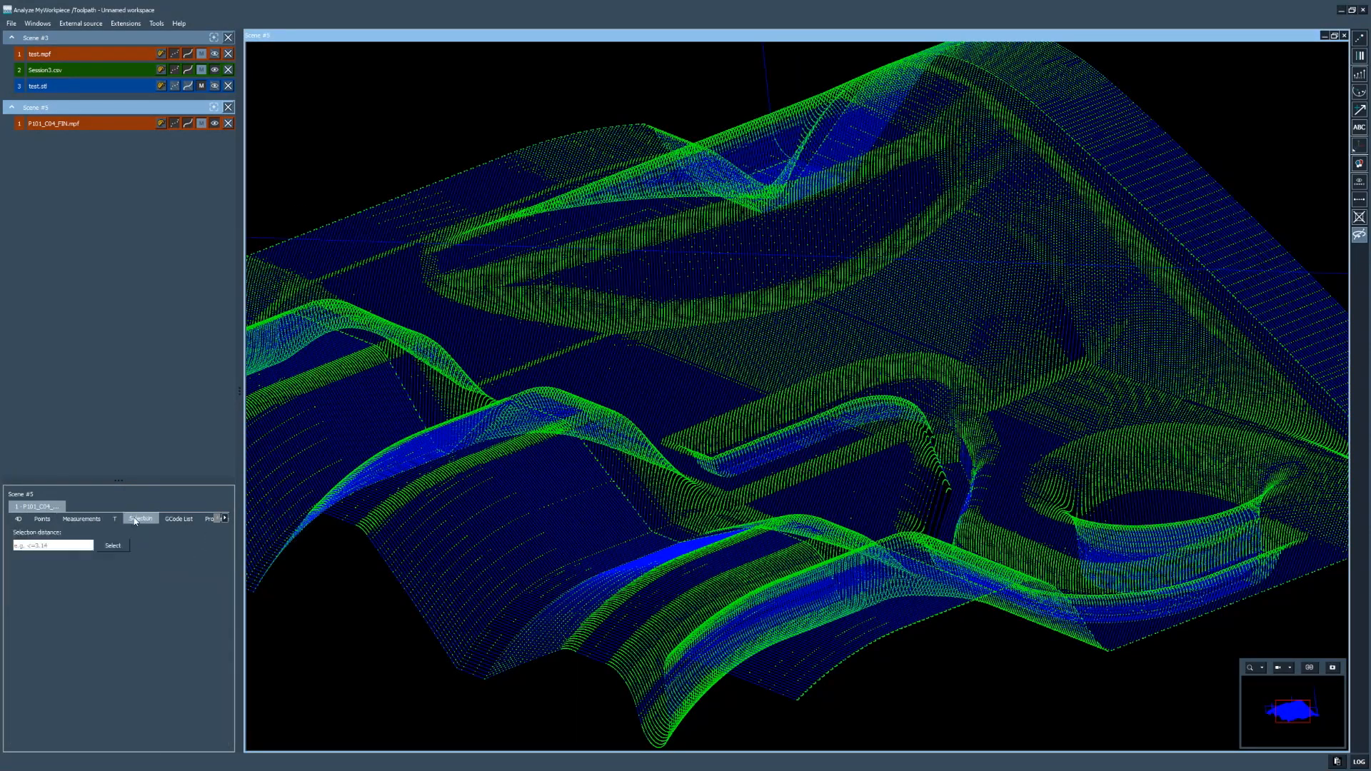
{"action": "left_click", "coordinate": [35, 544]}
{"action": "type", "text": "<0.01"}
{"action": "left_click", "coordinate": [111, 547]}
{"action": "left_click", "coordinate": [48, 547]}
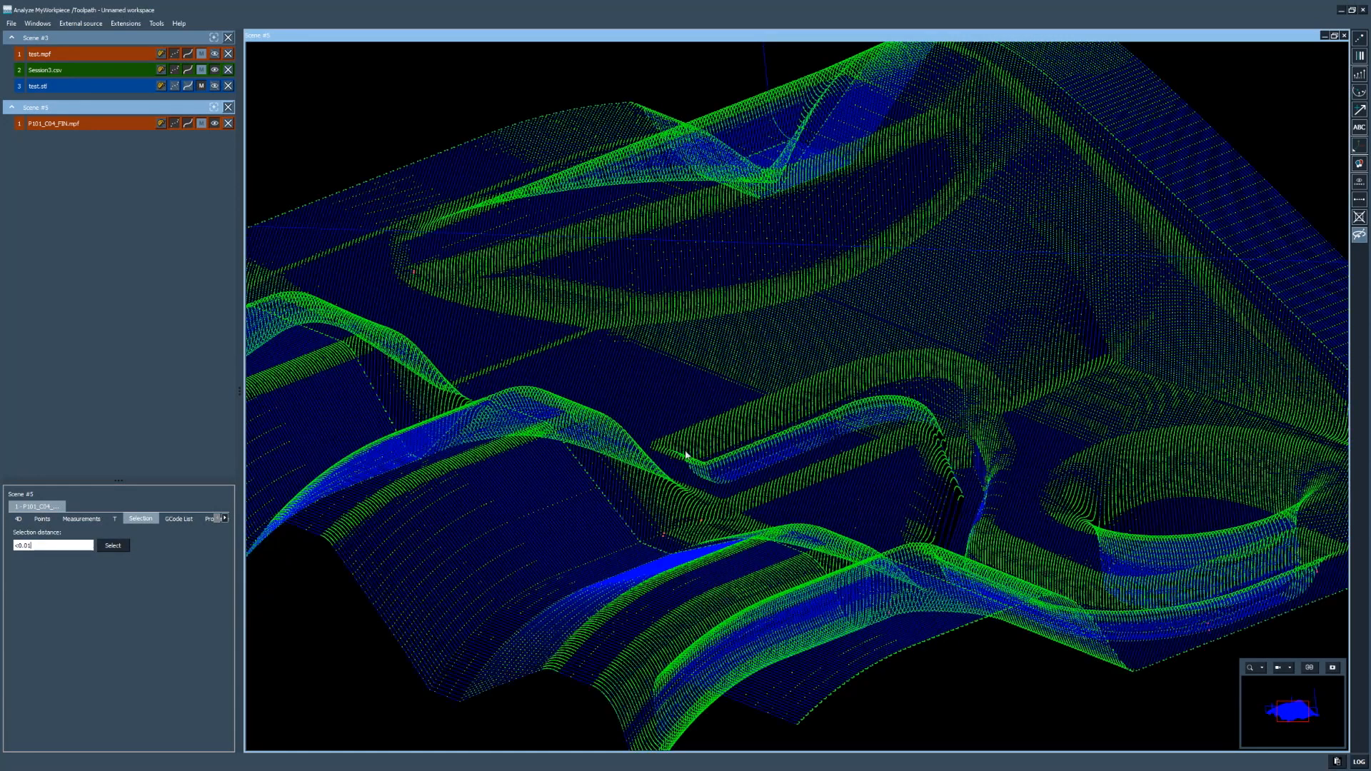
Step: Isolate the selected points of P101_C04_FIN.mpf, then enlarge the point display with the full toolpath shown again
{"action": "scroll", "coordinate": [700, 367], "scroll_direction": "up", "scroll_amount": 3}
{"action": "scroll", "coordinate": [707, 400], "scroll_direction": "down", "scroll_amount": 3}
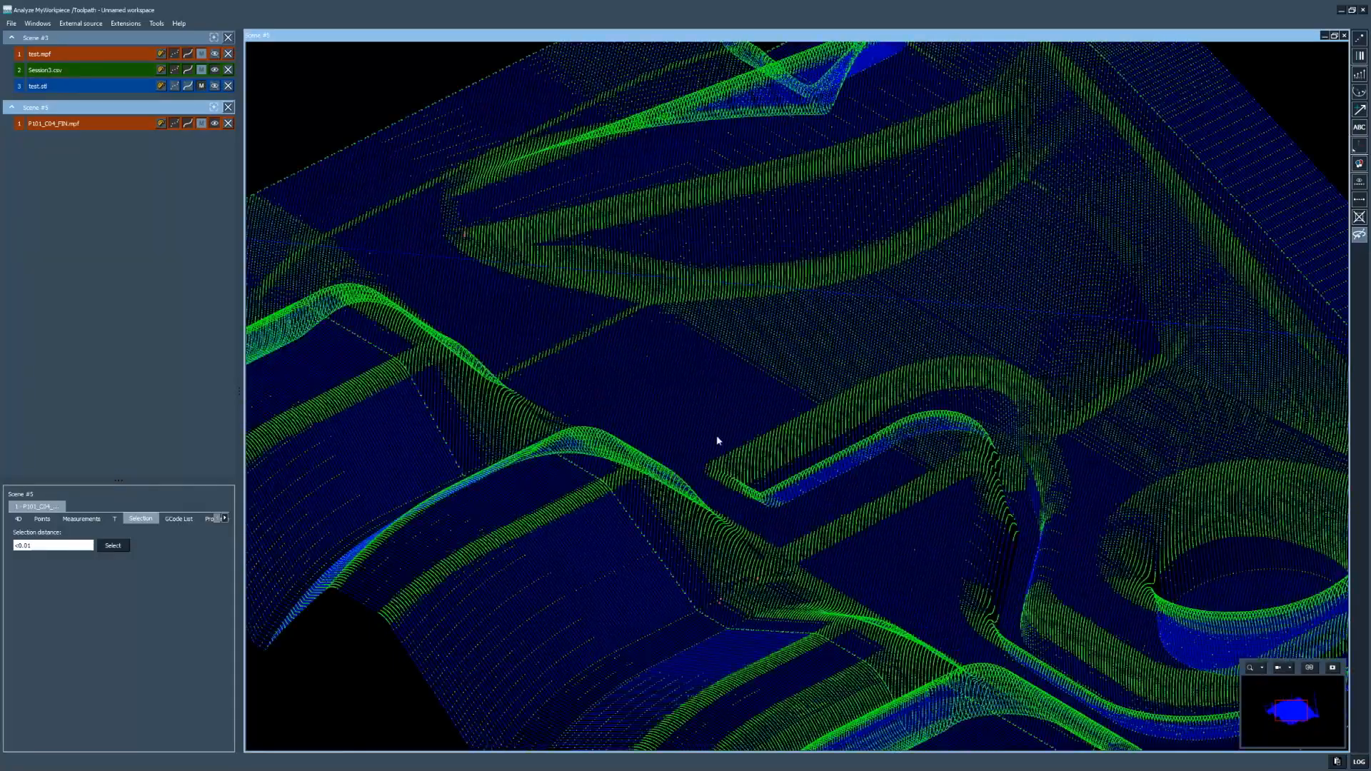
{"action": "scroll", "coordinate": [567, 210], "scroll_direction": "up", "scroll_amount": 2}
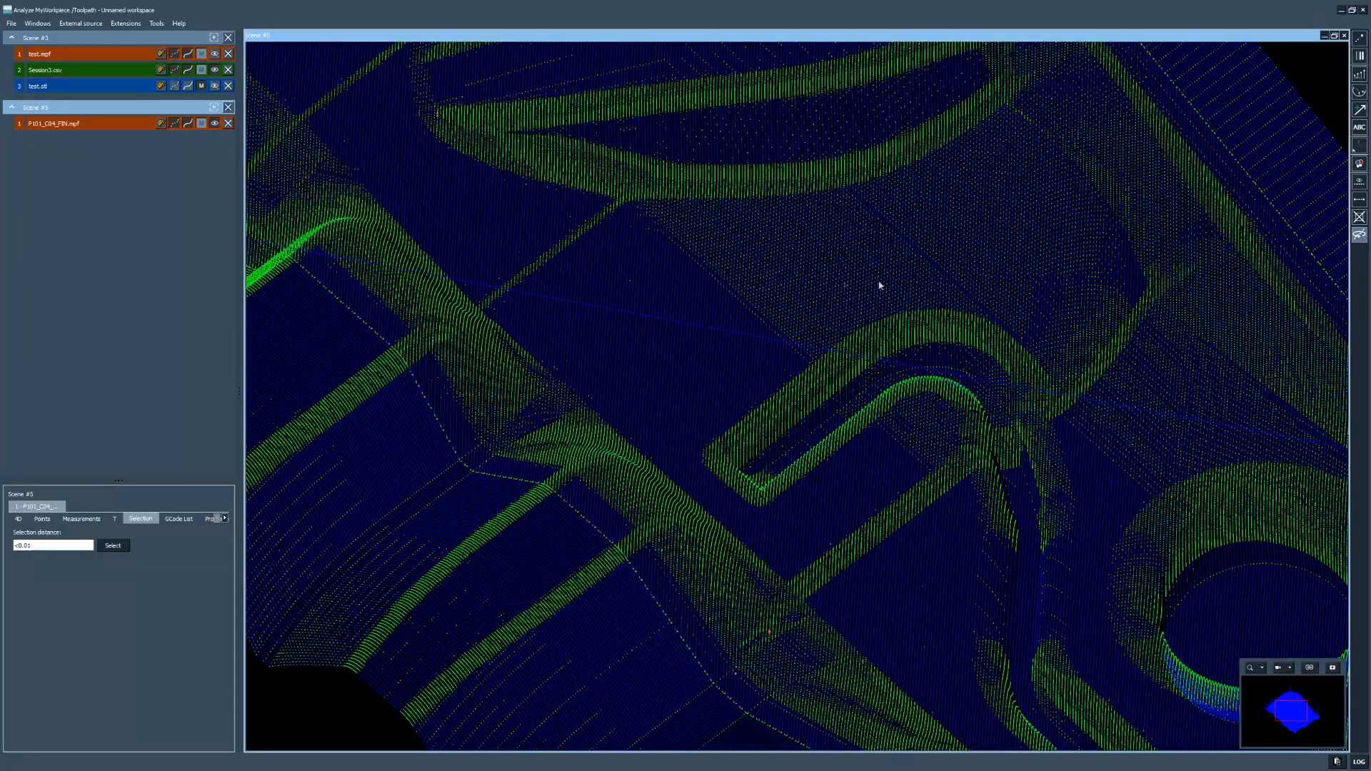
{"action": "scroll", "coordinate": [676, 415], "scroll_direction": "down", "scroll_amount": 3}
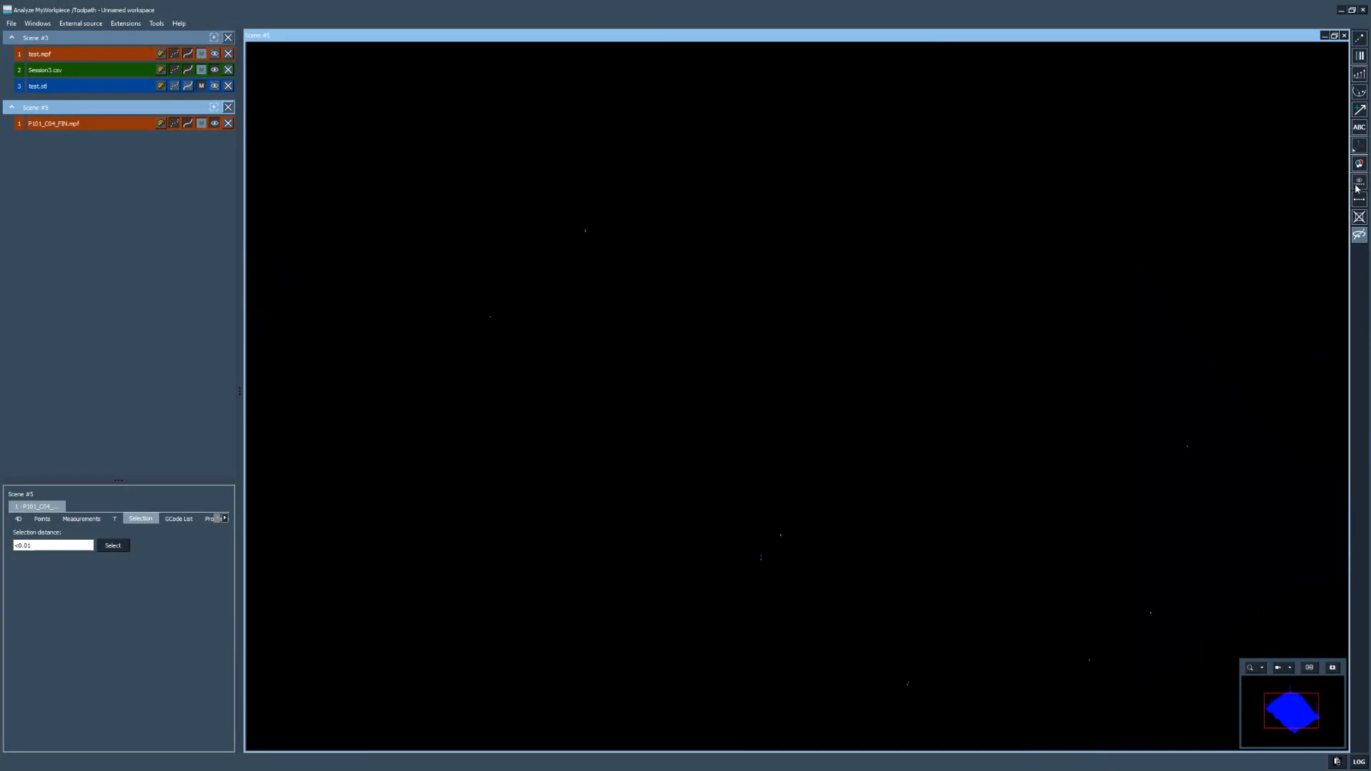
{"action": "left_click", "coordinate": [1359, 183]}
{"action": "scroll", "coordinate": [840, 305], "scroll_direction": "down", "scroll_amount": 2}
{"action": "left_click", "coordinate": [1360, 39]}
{"action": "left_click", "coordinate": [1360, 183]}
{"action": "scroll", "coordinate": [801, 503], "scroll_direction": "up", "scroll_amount": 5}
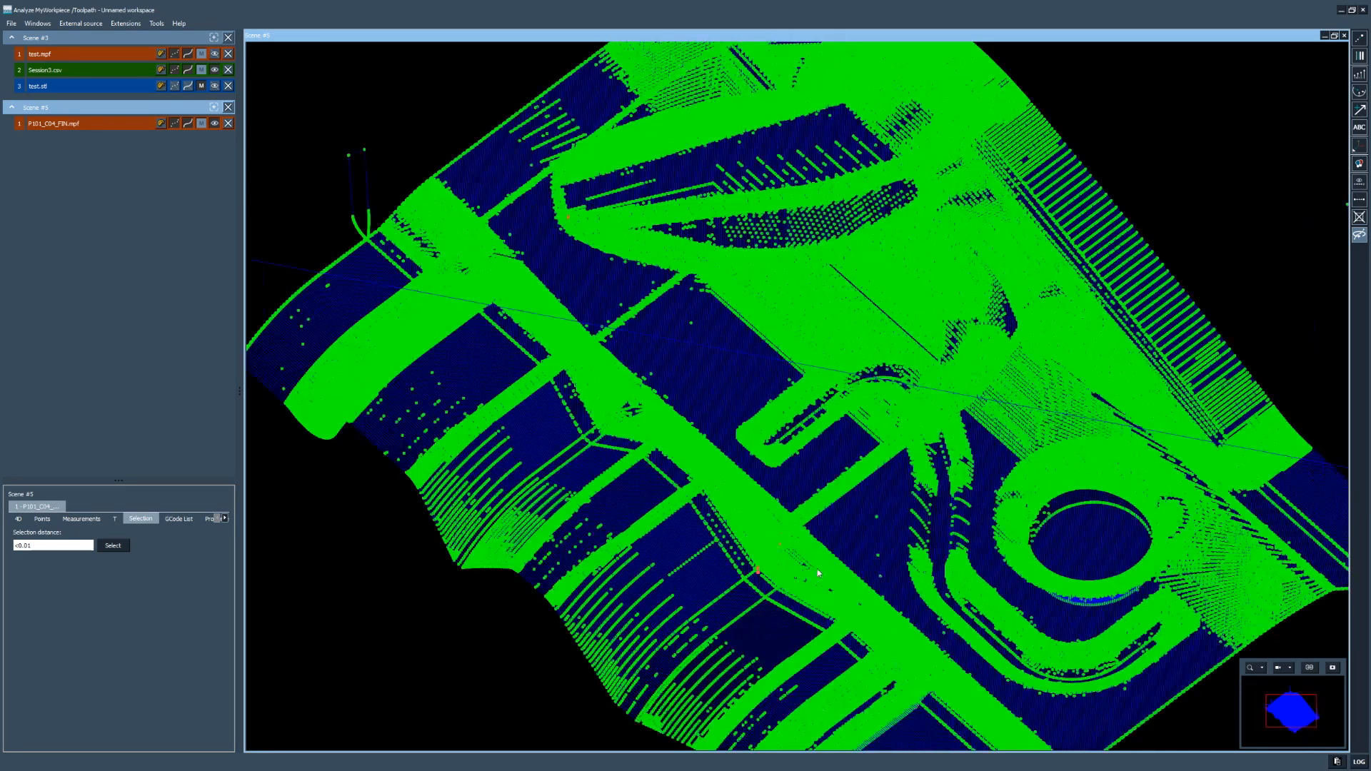
Step: Examine the highlighted points near the crossing of the long central ridge in P101_C04_FIN.mpf
{"action": "scroll", "coordinate": [801, 503], "scroll_direction": "up", "scroll_amount": 8}
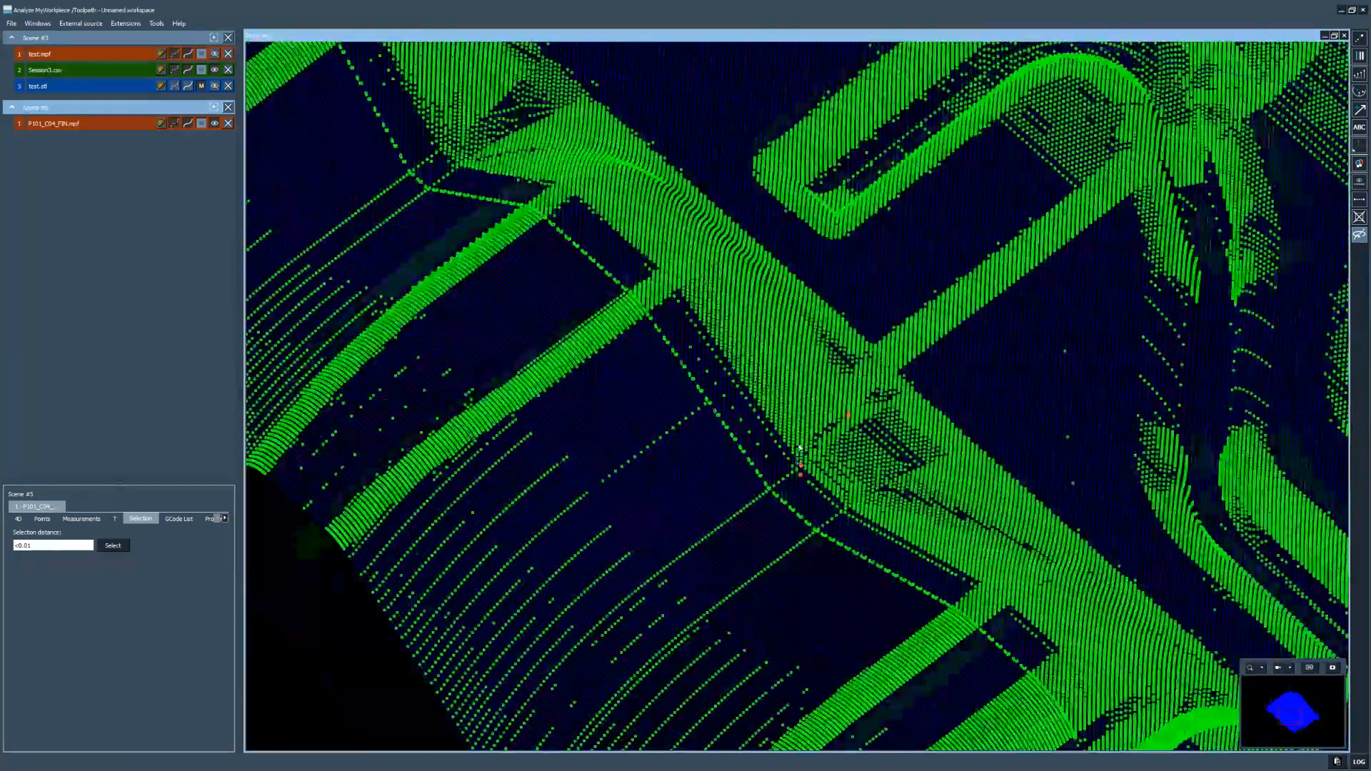
{"action": "scroll", "coordinate": [828, 532], "scroll_direction": "up", "scroll_amount": 6}
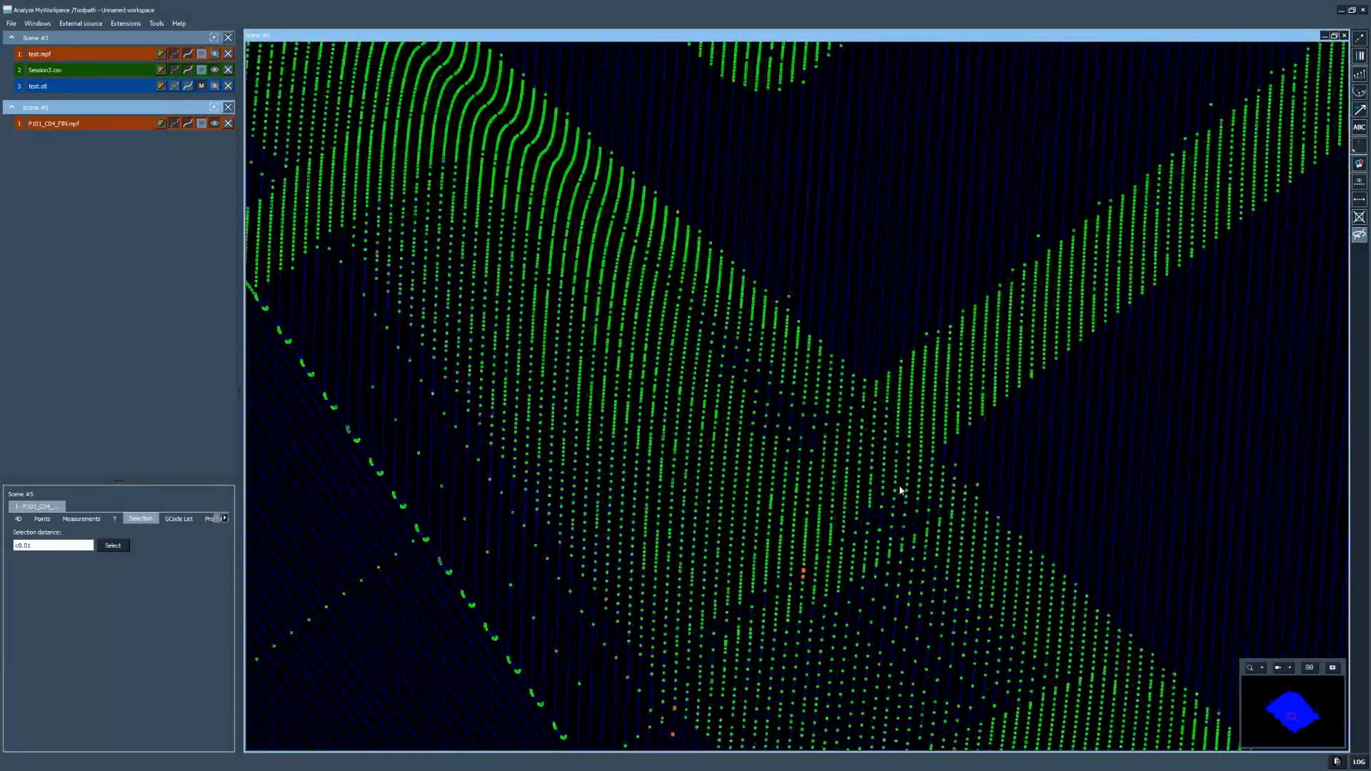
{"action": "scroll", "coordinate": [828, 497], "scroll_direction": "down", "scroll_amount": 2}
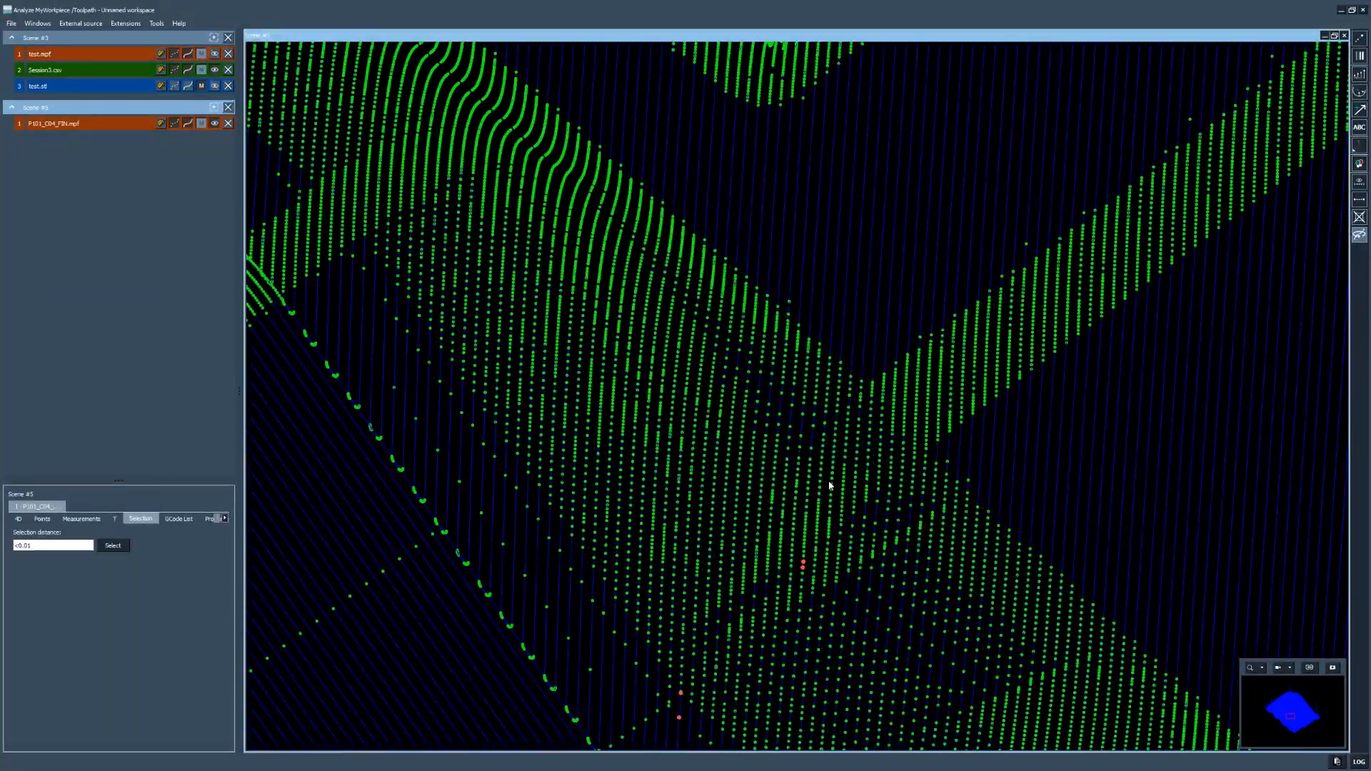
{"action": "scroll", "coordinate": [829, 505], "scroll_direction": "down", "scroll_amount": 5}
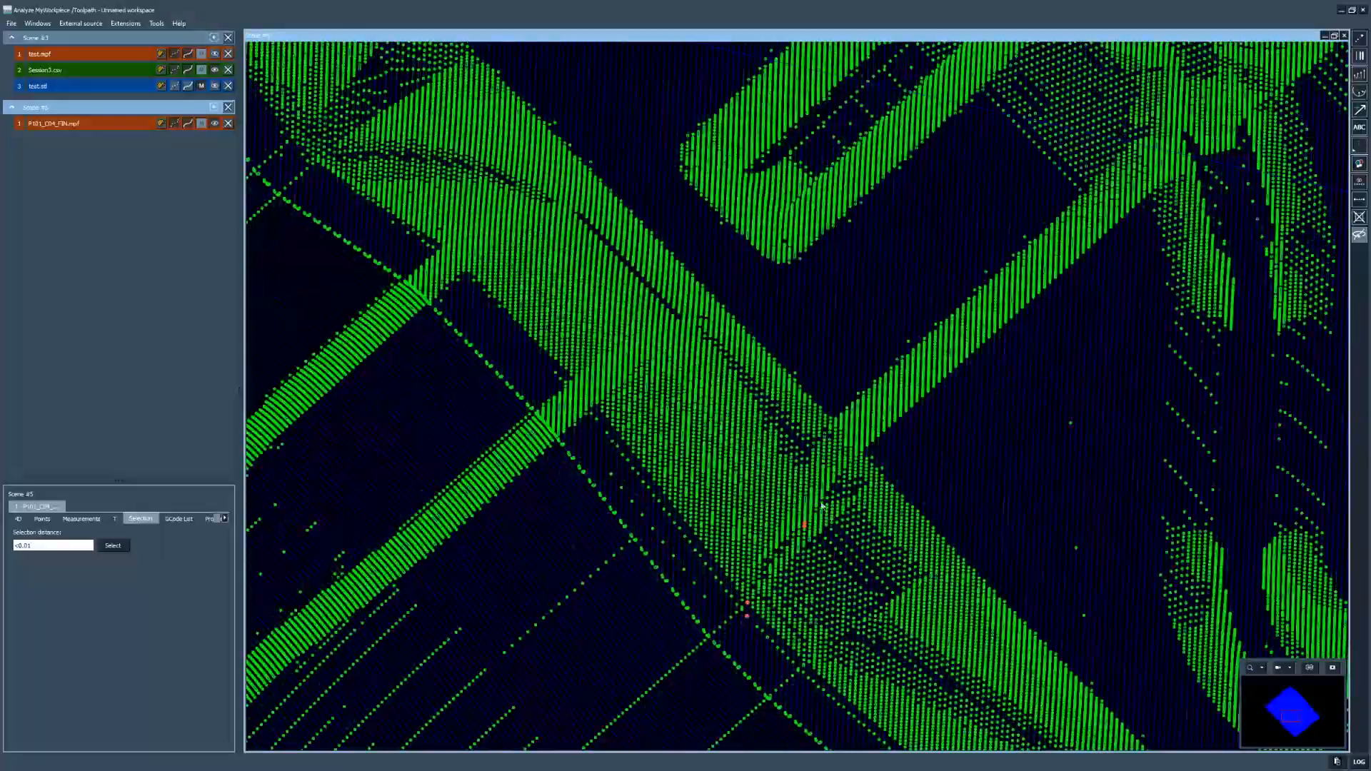
{"action": "scroll", "coordinate": [827, 507], "scroll_direction": "down", "scroll_amount": 6}
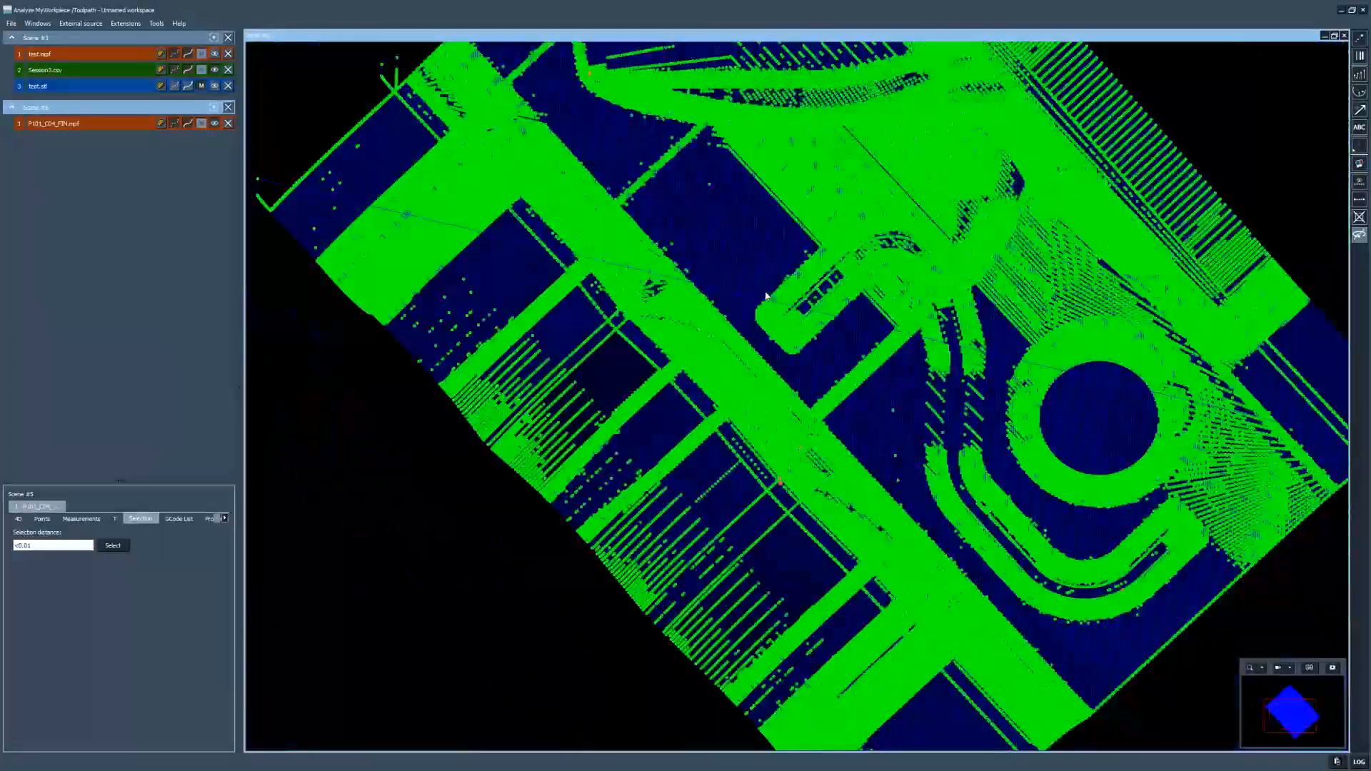
Step: Examine the highlighted pair of points at the tip of the pointed pocket and return to the whole part
{"action": "scroll", "coordinate": [763, 290], "scroll_direction": "up", "scroll_amount": 8}
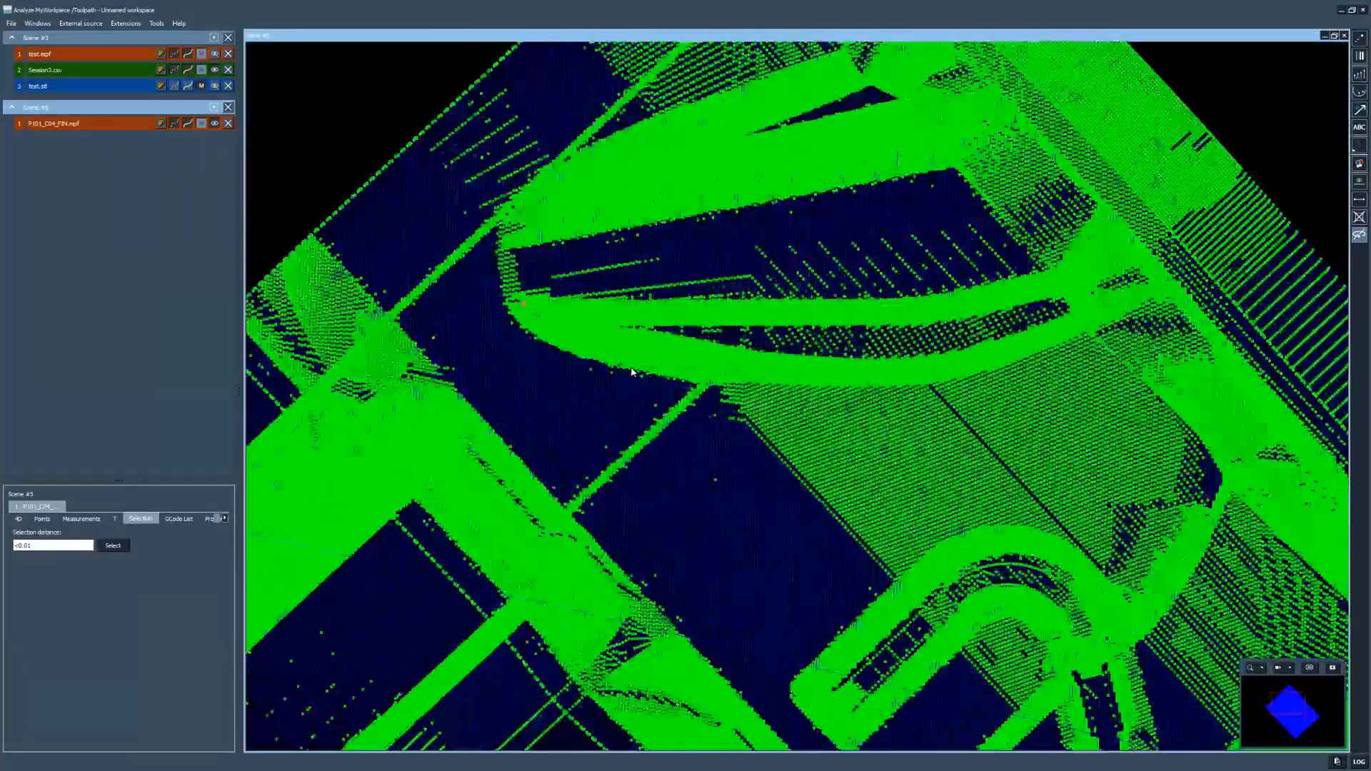
{"action": "scroll", "coordinate": [634, 306], "scroll_direction": "up", "scroll_amount": 6}
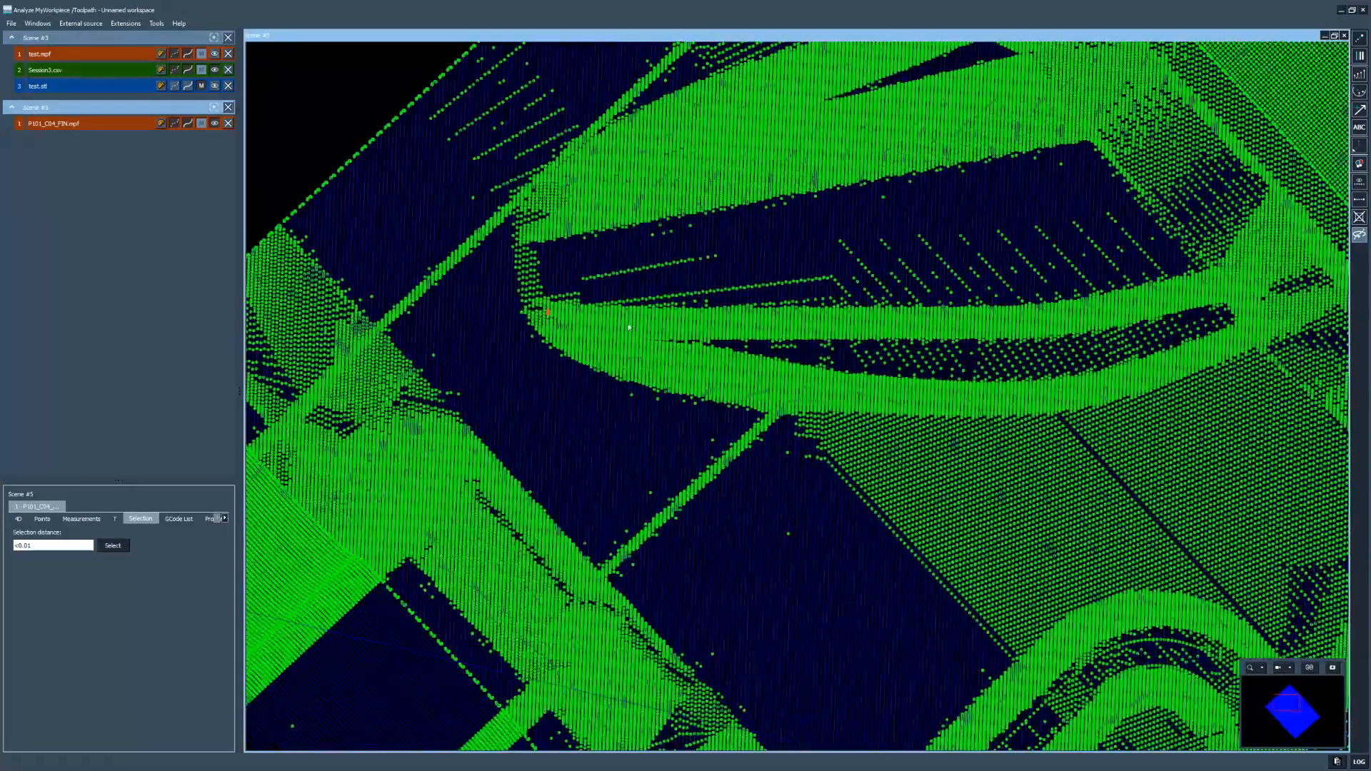
{"action": "scroll", "coordinate": [634, 362], "scroll_direction": "up", "scroll_amount": 2}
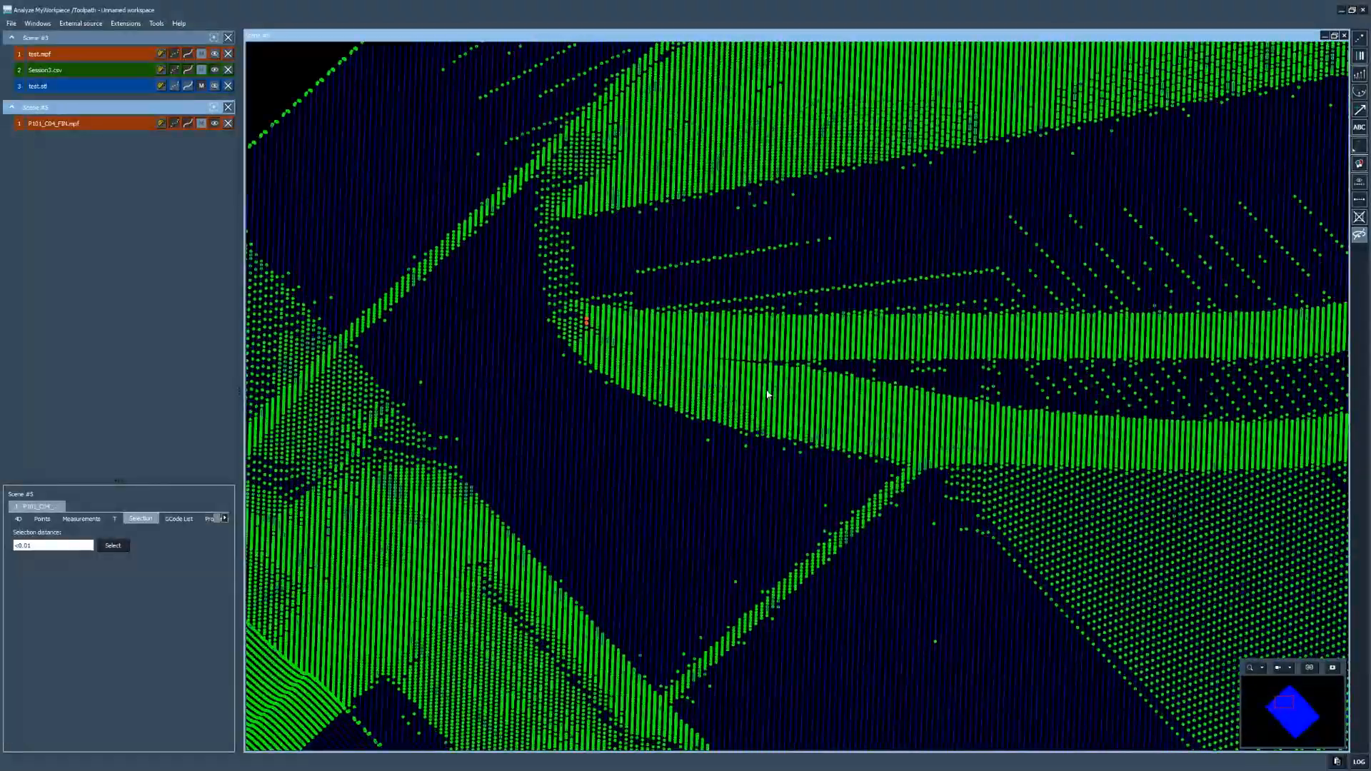
{"action": "scroll", "coordinate": [743, 387], "scroll_direction": "up", "scroll_amount": 5}
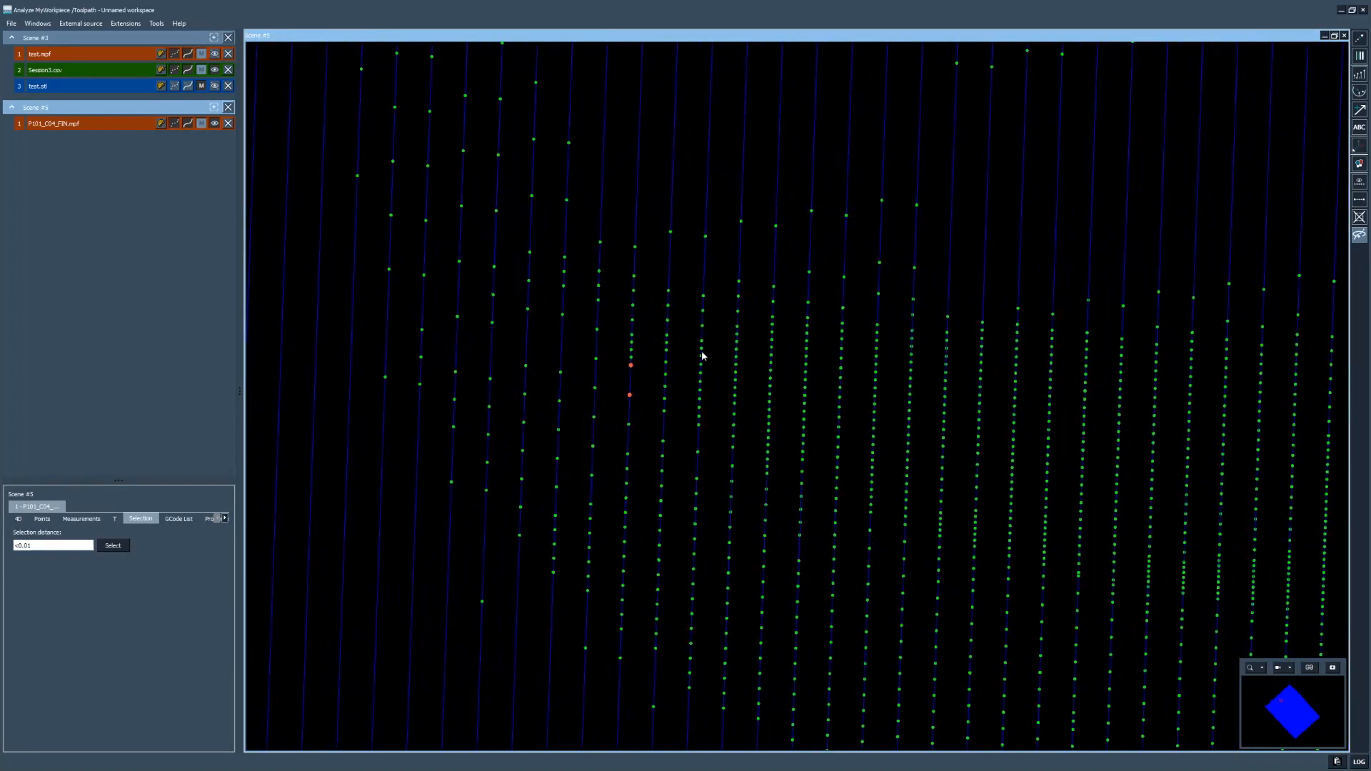
{"action": "scroll", "coordinate": [755, 397], "scroll_direction": "down", "scroll_amount": 2}
{"action": "middle_click_drag", "start_coordinate": [755, 396], "coordinate": [768, 390]}
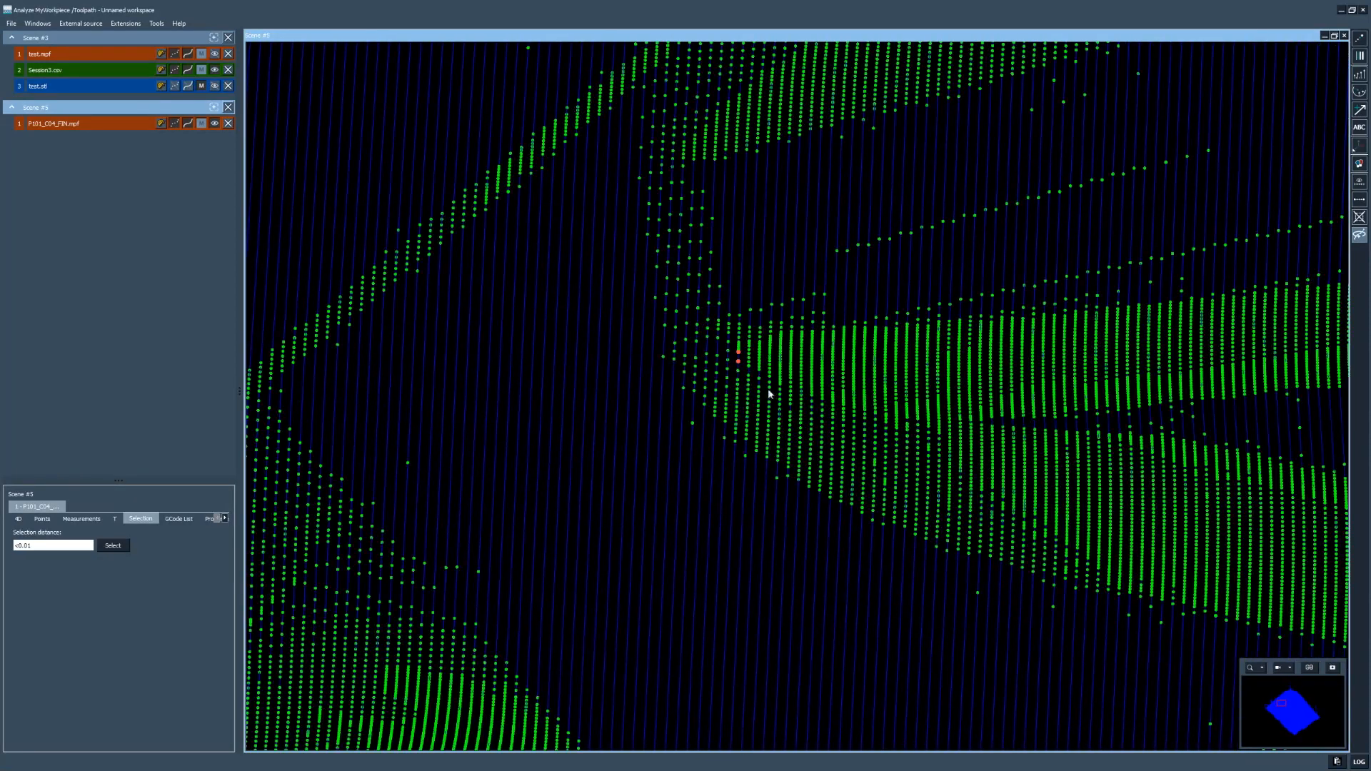
{"action": "scroll", "coordinate": [773, 390], "scroll_direction": "down", "scroll_amount": 3}
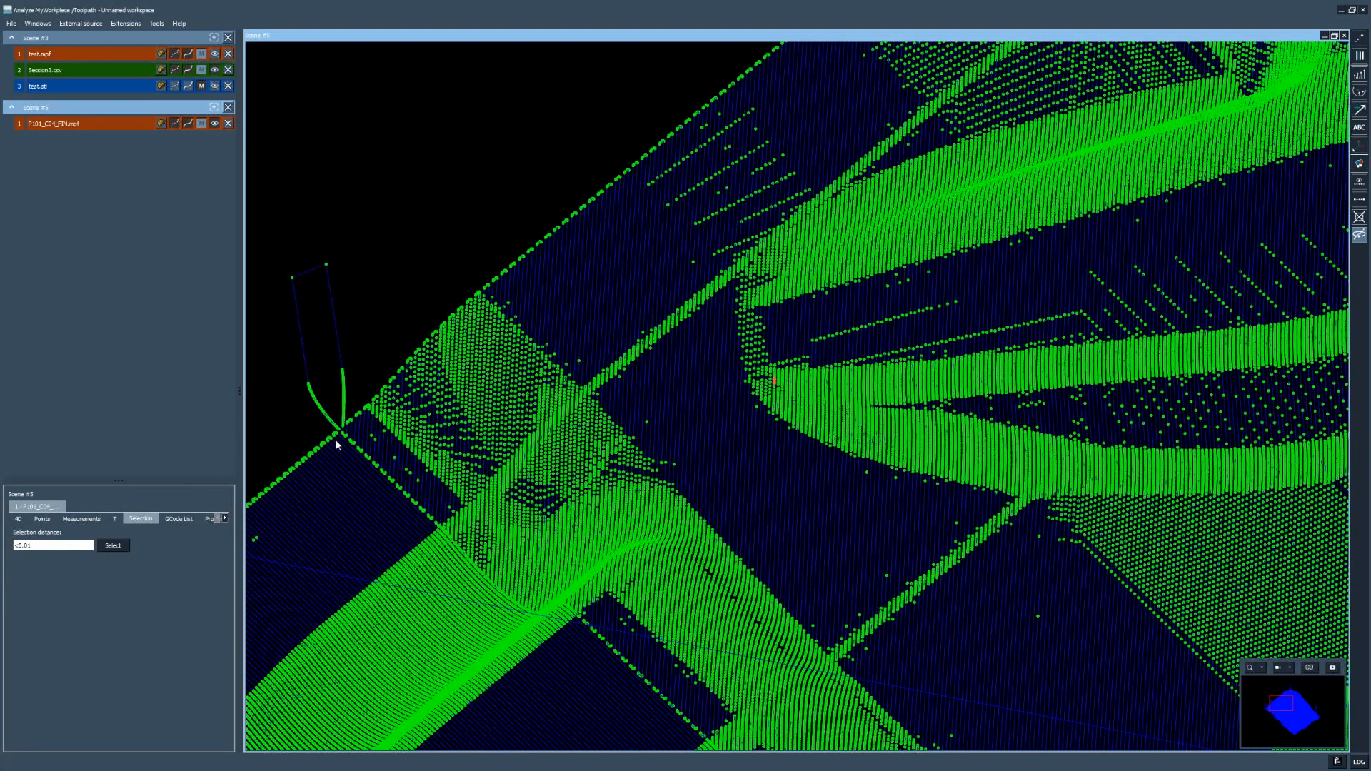
{"action": "scroll", "coordinate": [767, 451], "scroll_direction": "down", "scroll_amount": 3}
{"action": "middle_click_drag", "start_coordinate": [760, 477], "coordinate": [555, 302]}
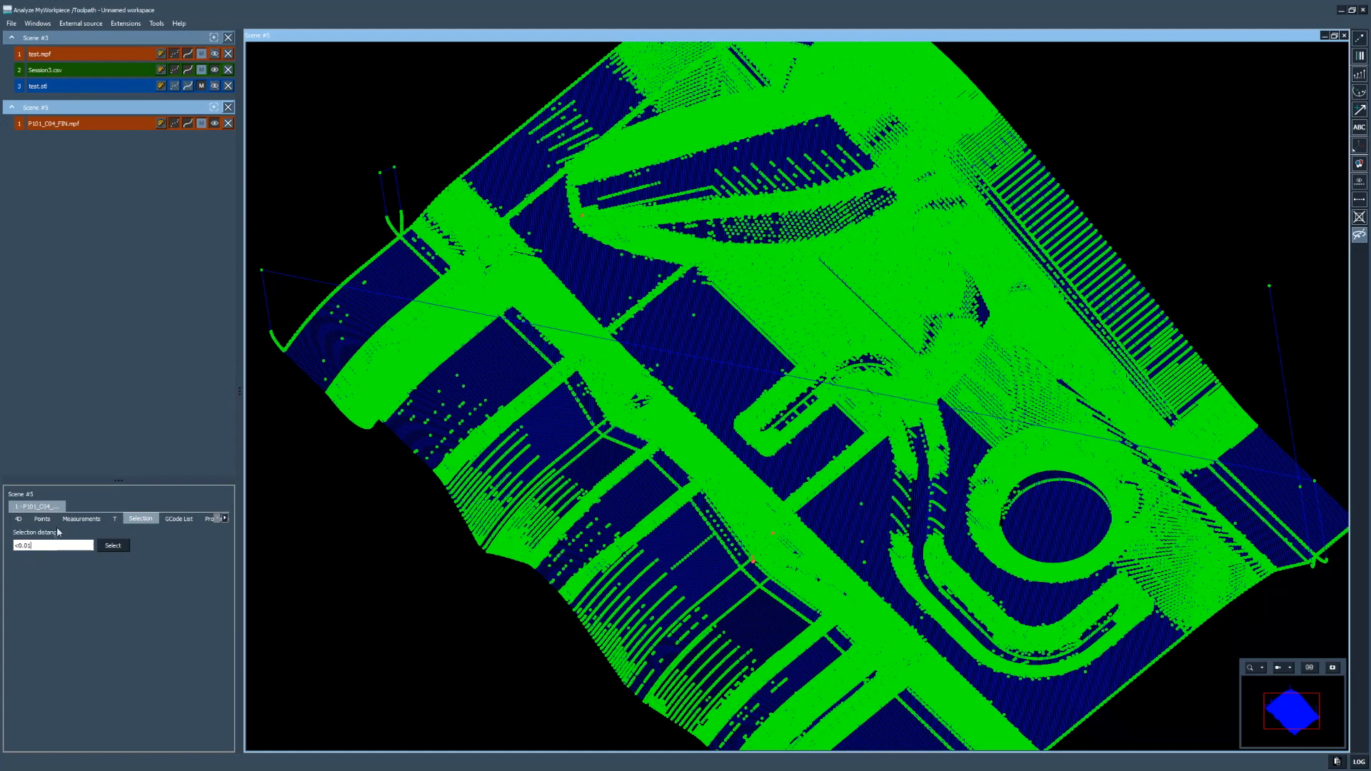
Step: Select all points of P101_C04_FIN.mpf with a selection distance of >5
{"action": "key", "text": "ctrl+a"}
{"action": "type", "text": "Y>"}
{"action": "key", "text": "BackSpace"}
{"action": "key", "text": "BackSpace"}
{"action": "type", "text": ">5"}
{"action": "left_click", "coordinate": [113, 545]}
{"action": "scroll", "coordinate": [735, 308], "scroll_direction": "down", "scroll_amount": 3}
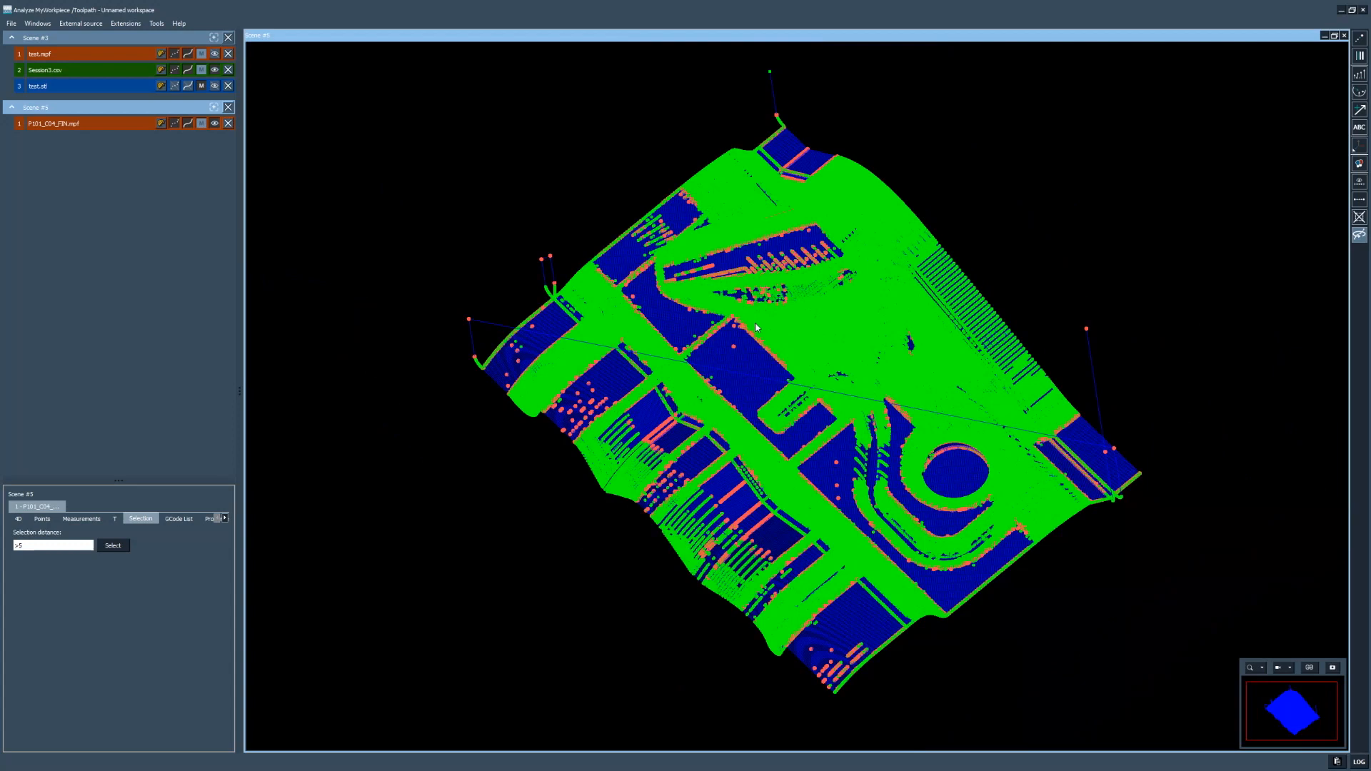
{"action": "scroll", "coordinate": [756, 317], "scroll_direction": "up", "scroll_amount": 2}
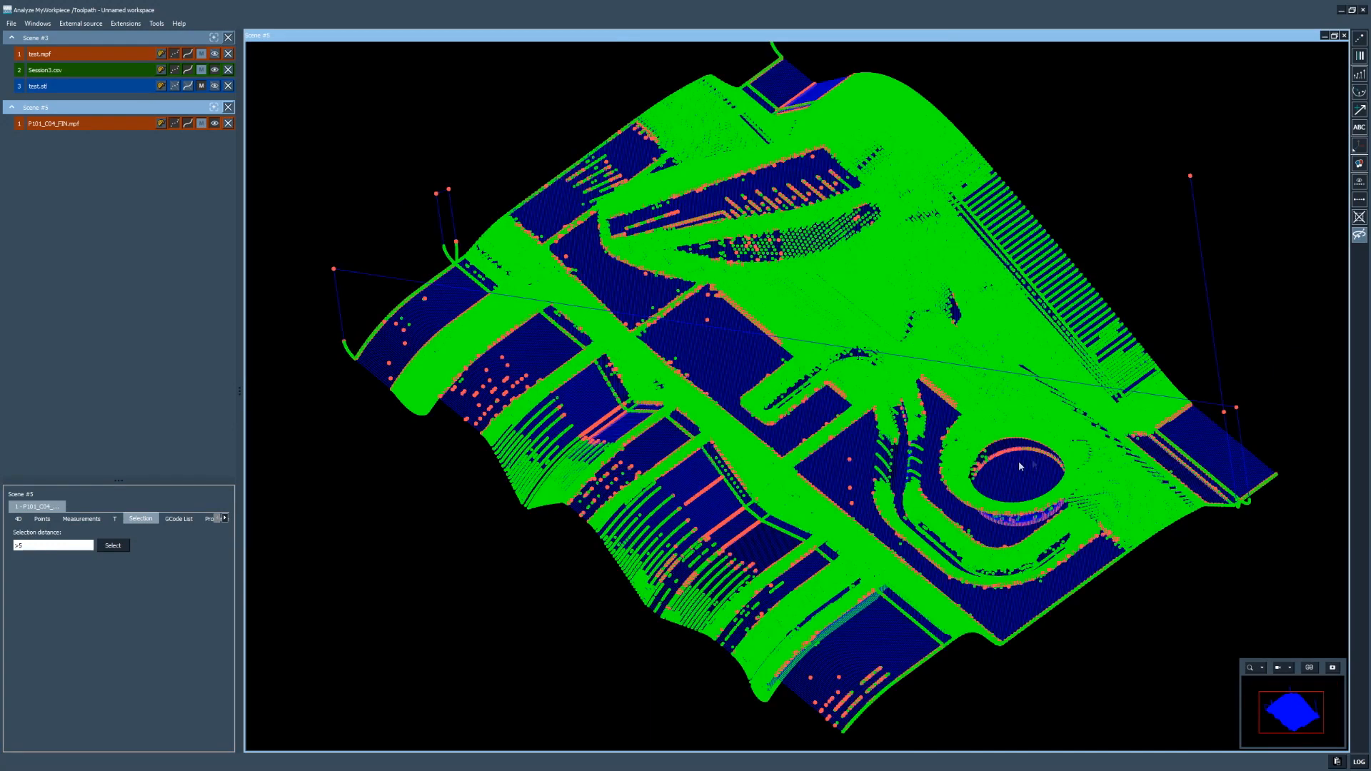
Step: Isolate the selected widely spaced points, then show the full toolpath again and clear the selection
{"action": "left_click", "coordinate": [1360, 182]}
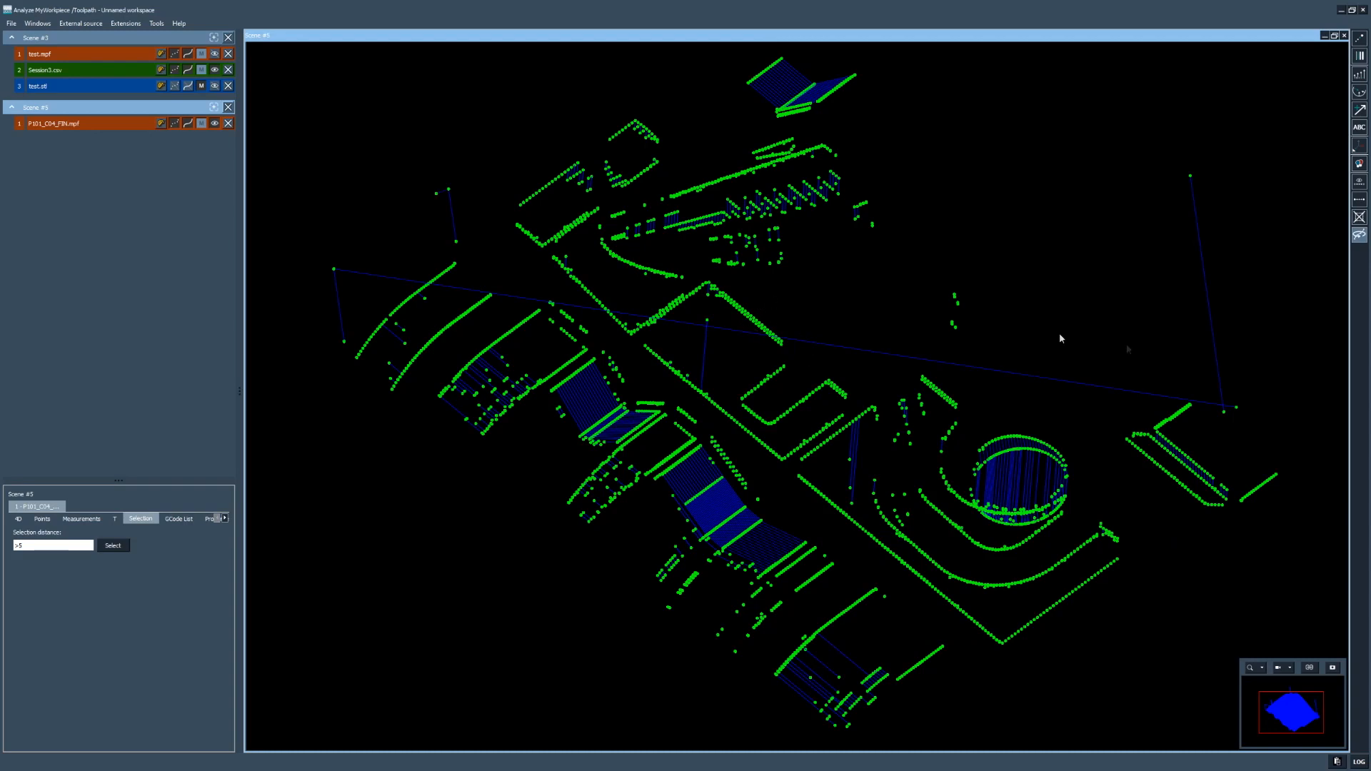
{"action": "left_click", "coordinate": [1360, 182]}
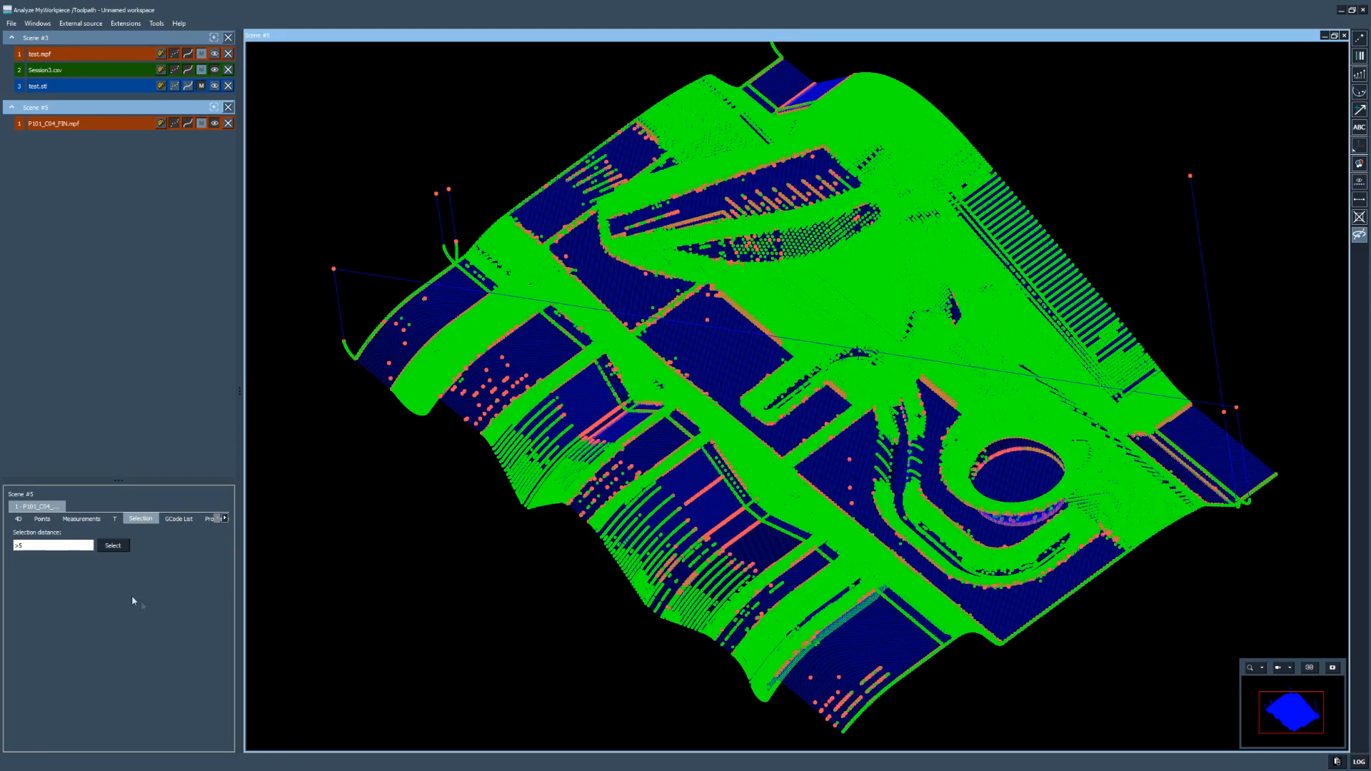
{"action": "left_click", "coordinate": [601, 453]}
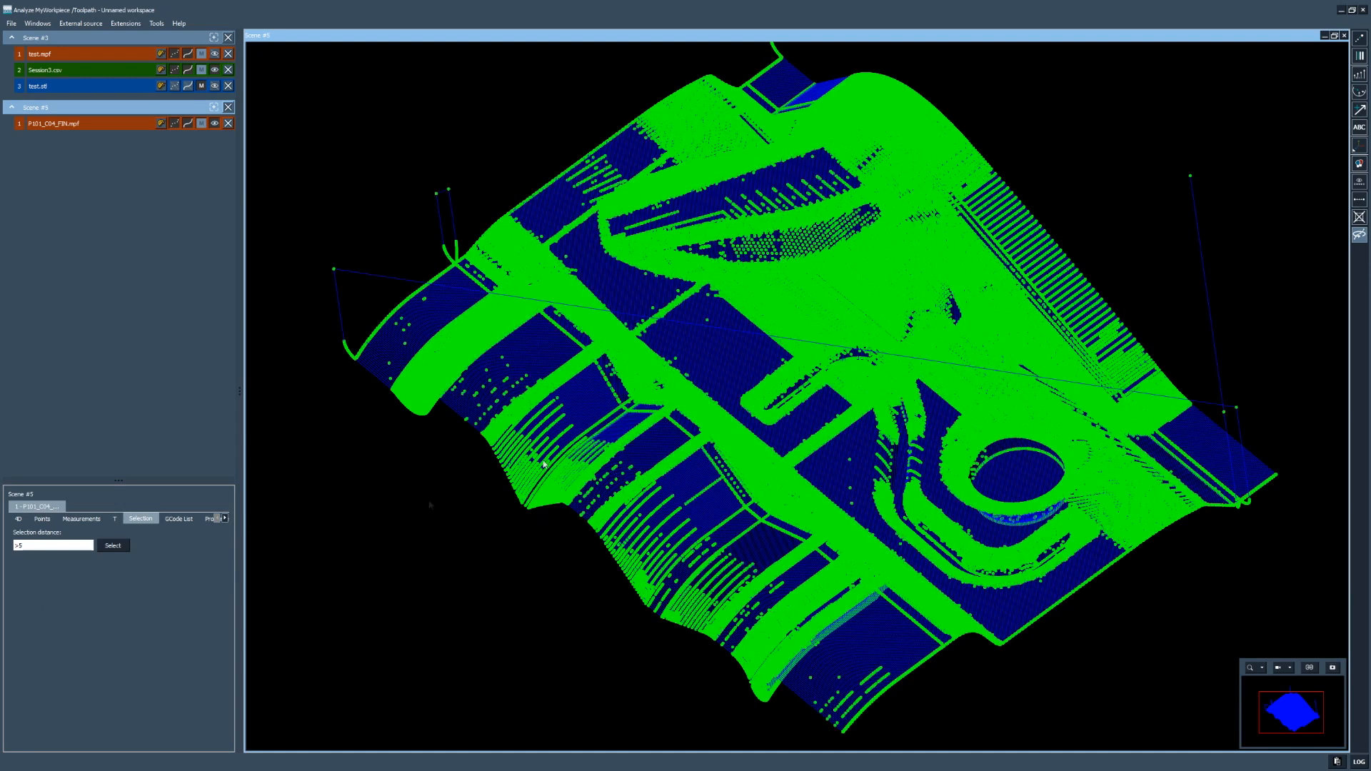
Step: Show the tool on P101_C04_FIN.mpf and reduce the enlarged point display to its small size
{"action": "left_click", "coordinate": [115, 519]}
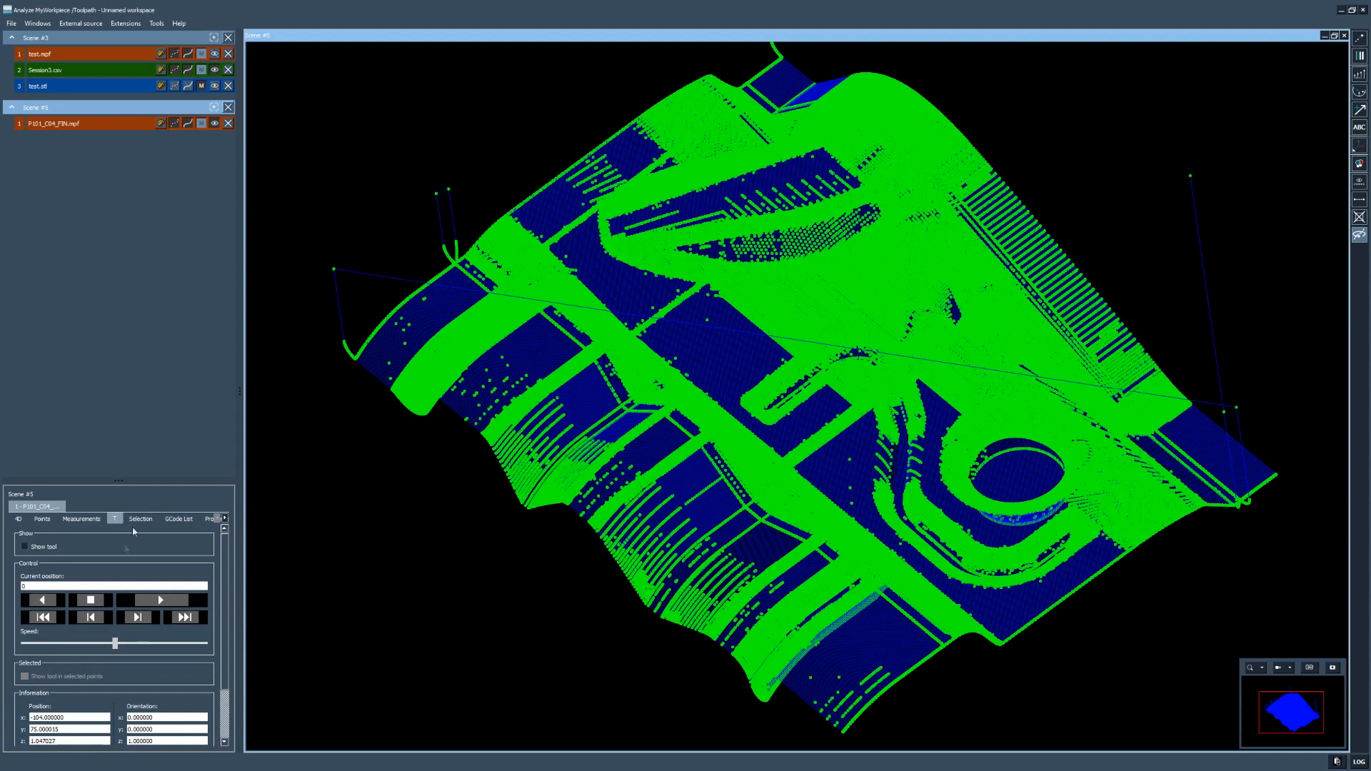
{"action": "left_click", "coordinate": [25, 546]}
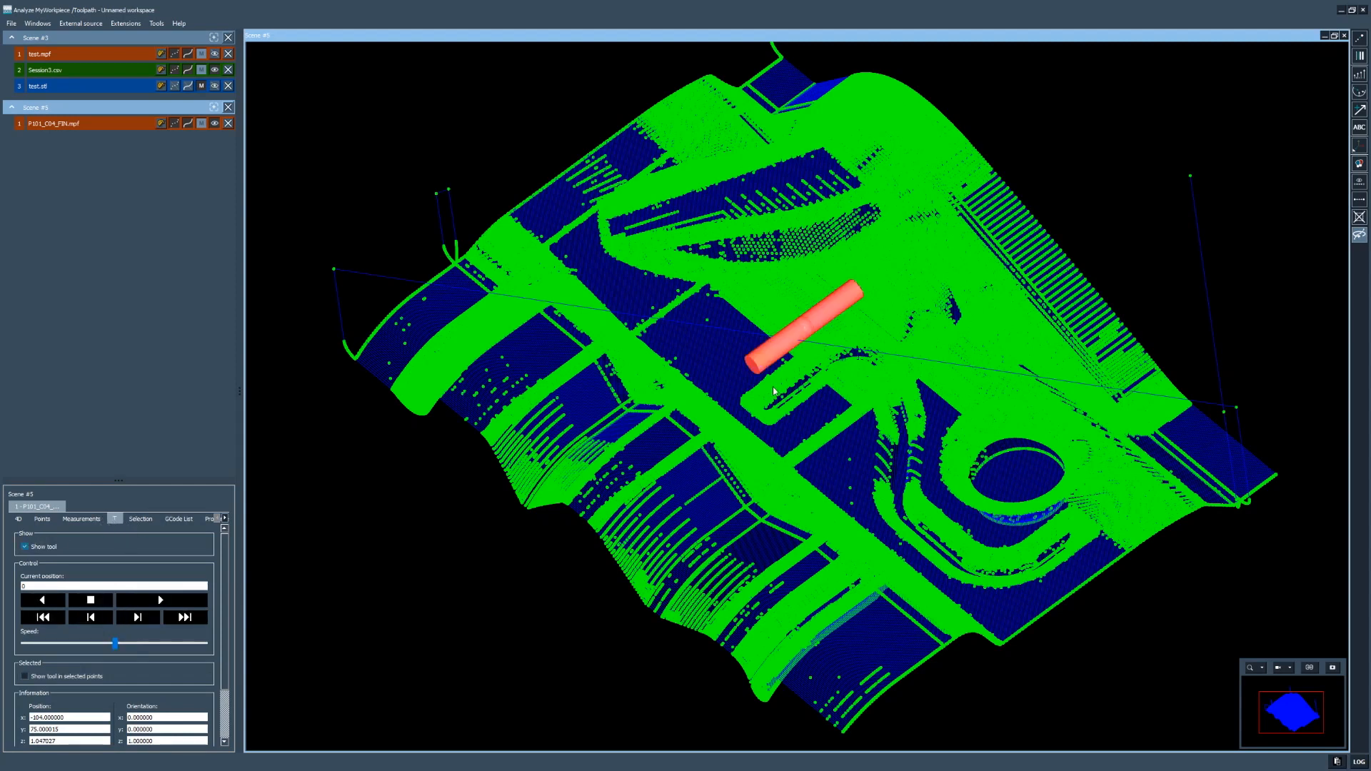
{"action": "left_click_drag", "start_coordinate": [780, 386], "coordinate": [780, 387]}
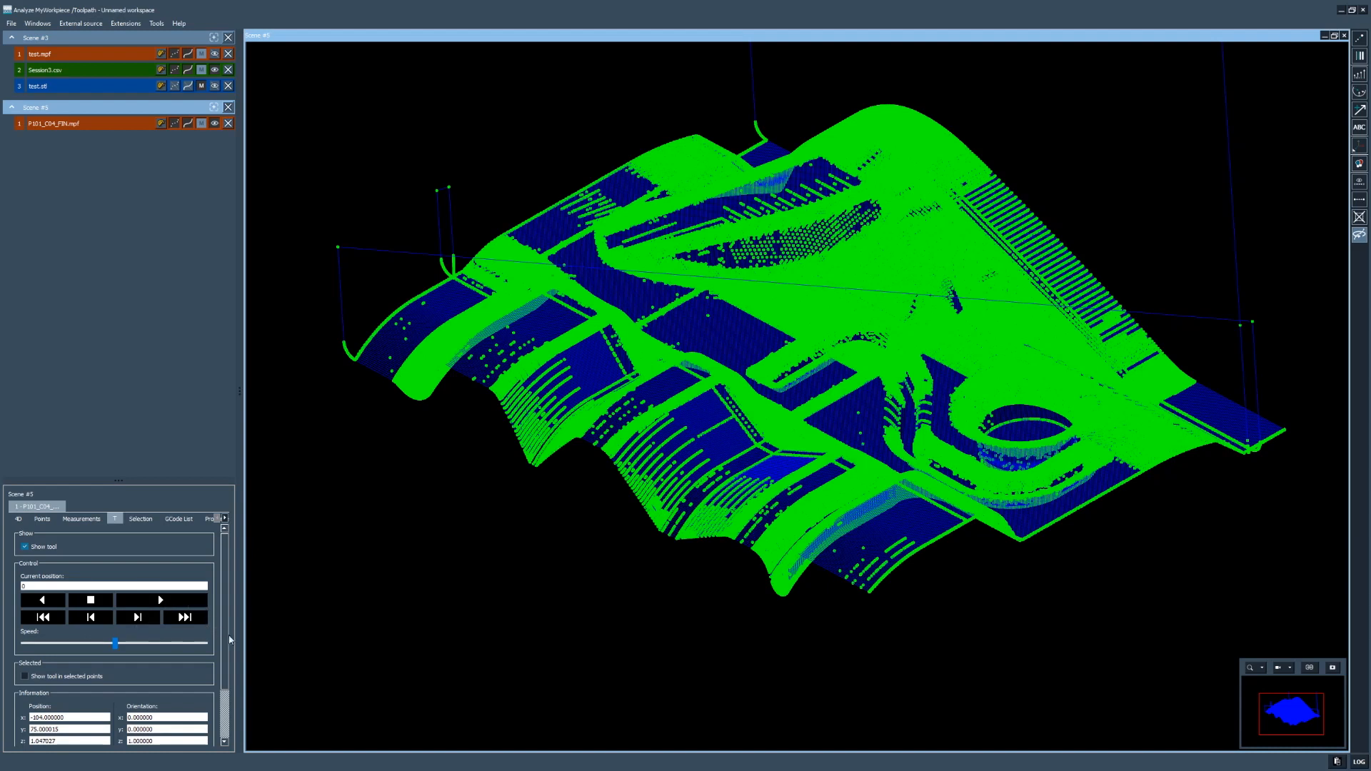
{"action": "scroll", "coordinate": [227, 657], "scroll_direction": "down", "scroll_amount": 2}
{"action": "scroll", "coordinate": [229, 674], "scroll_direction": "down", "scroll_amount": 1}
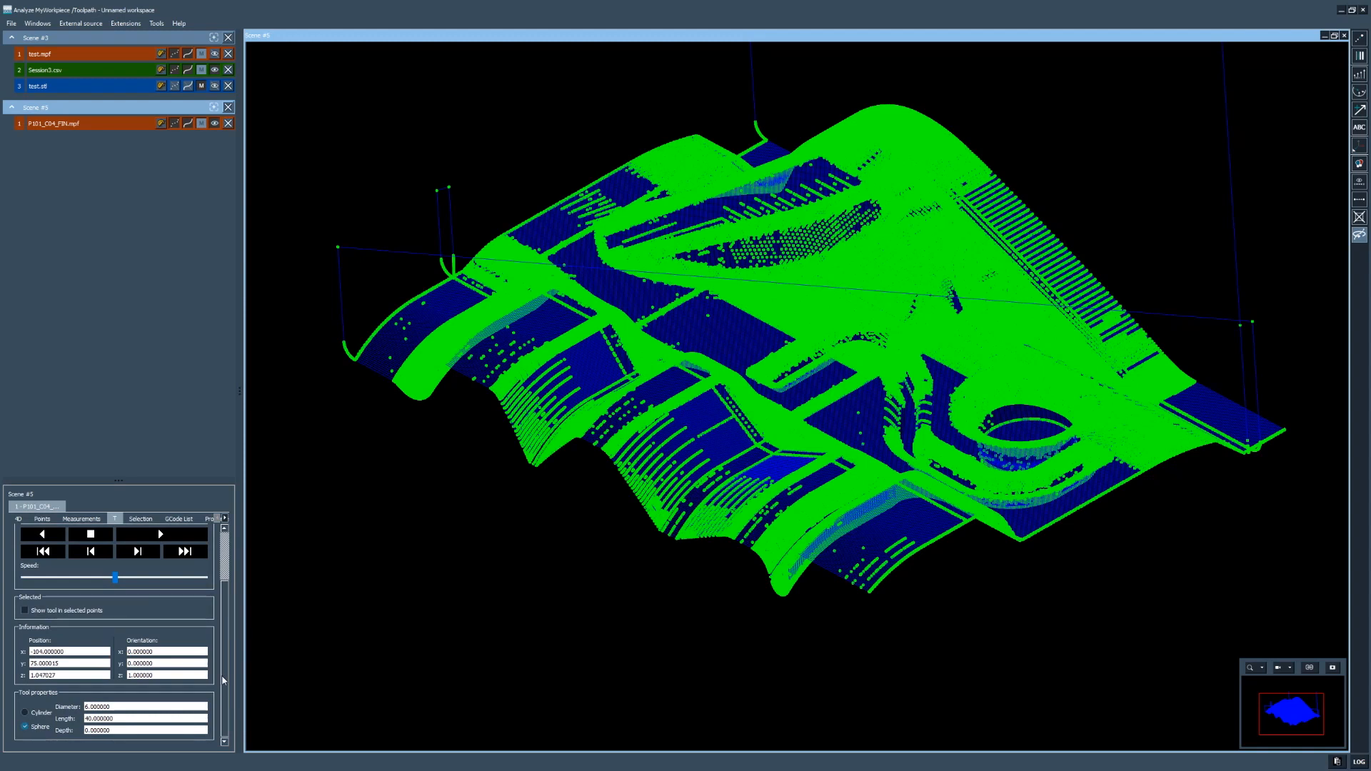
{"action": "scroll", "coordinate": [225, 645], "scroll_direction": "up", "scroll_amount": 3}
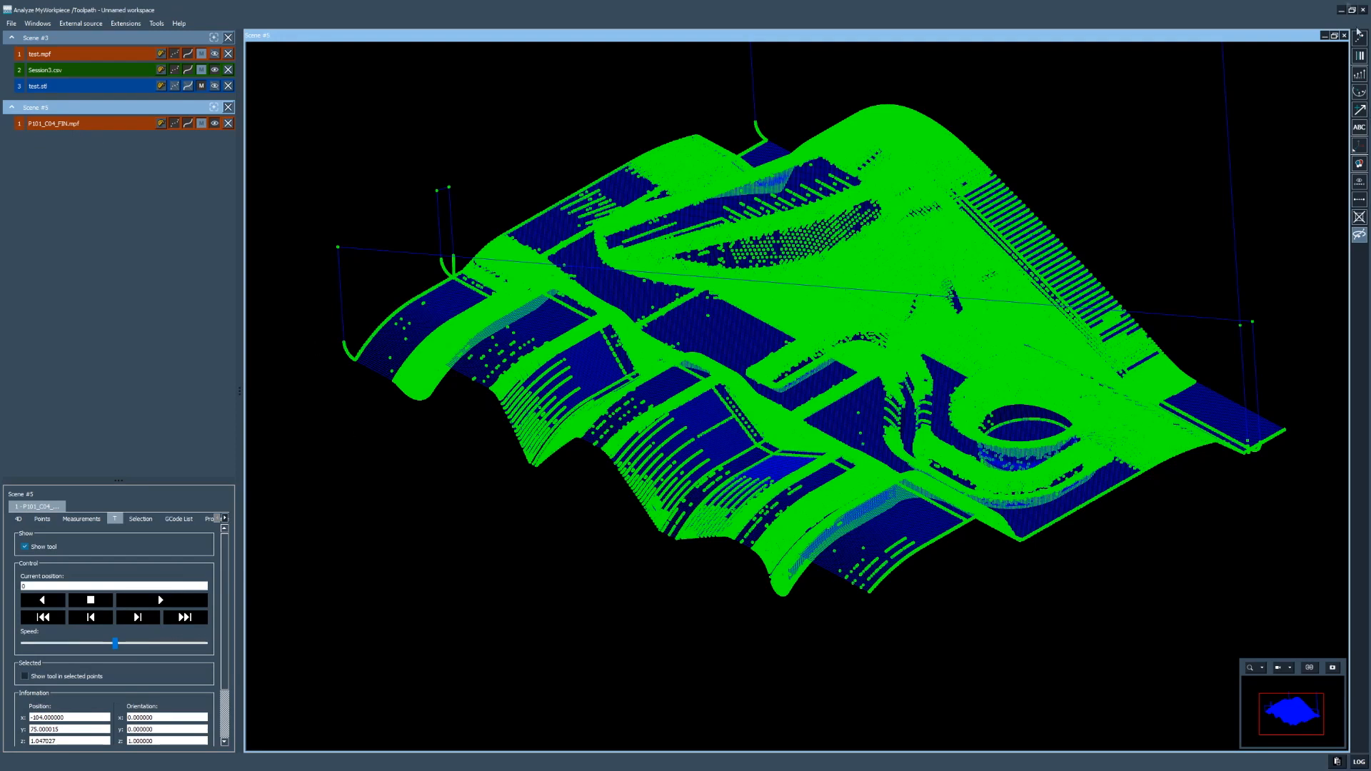
{"action": "left_click", "coordinate": [1359, 38]}
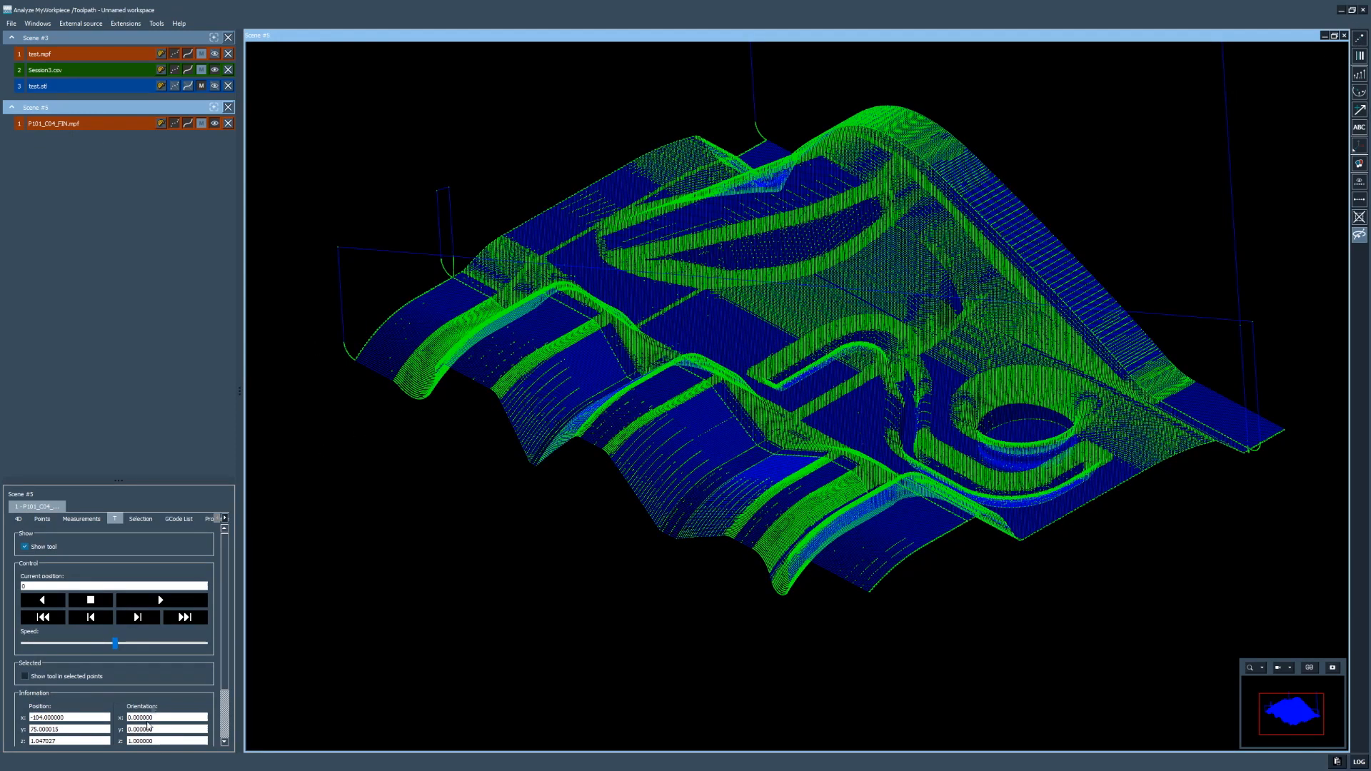
Step: Play the tool movement along the toolpath at maximum speed, then temporarily show the tool at the selected points of the slot
{"action": "left_click", "coordinate": [181, 602]}
{"action": "mouse_move", "coordinate": [726, 345]}
{"action": "left_mouse_down"}
{"action": "mouse_move", "coordinate": [728, 297]}
{"action": "mouse_move", "coordinate": [753, 297]}
{"action": "mouse_move", "coordinate": [725, 322]}
{"action": "left_mouse_up"}
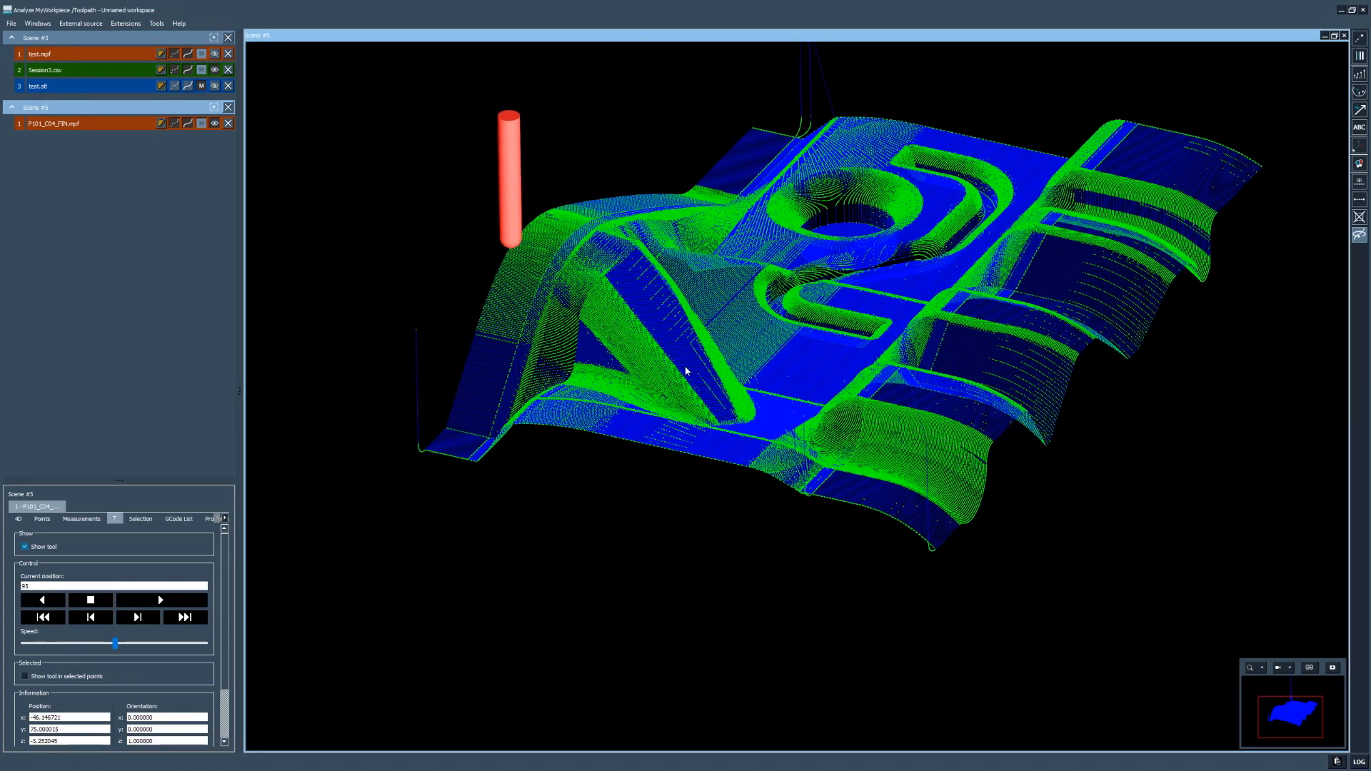
{"action": "left_click_drag", "start_coordinate": [686, 371], "coordinate": [519, 406]}
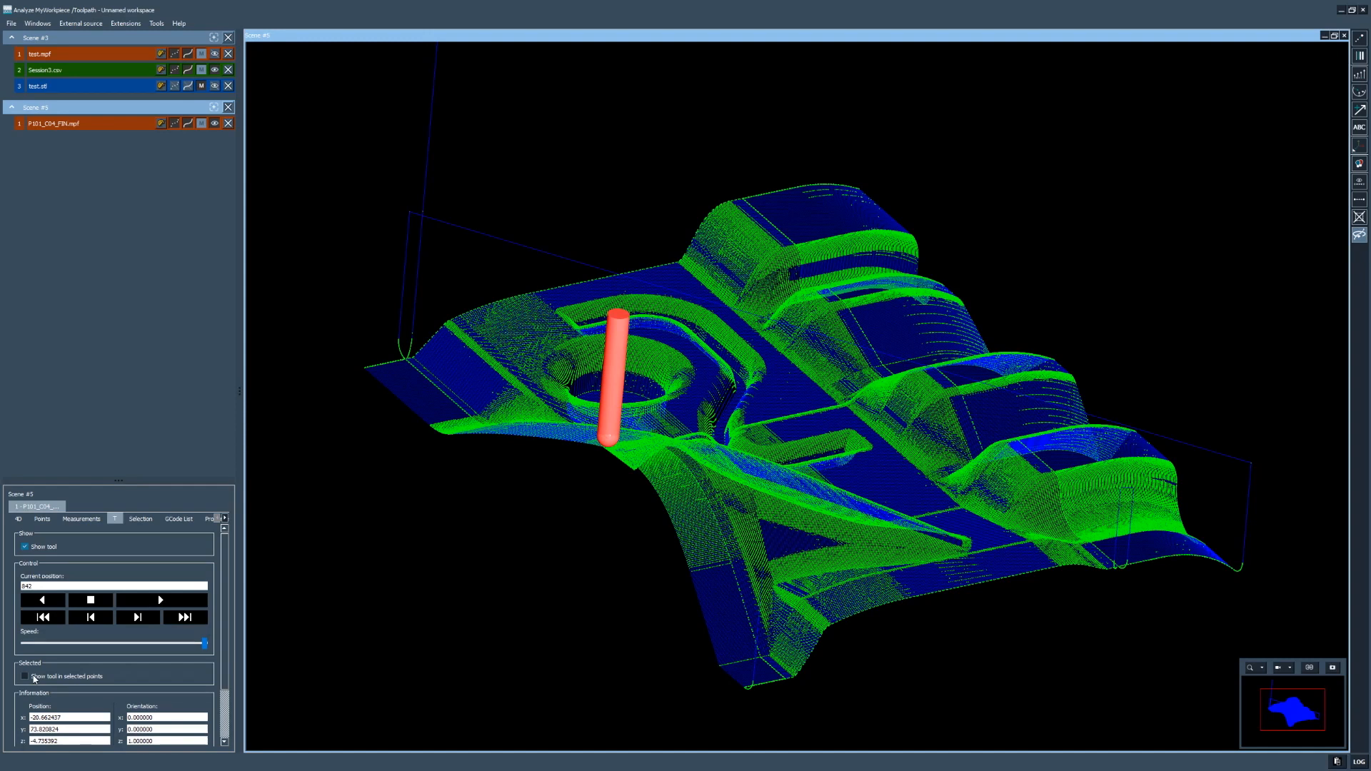
{"action": "left_click", "coordinate": [33, 677]}
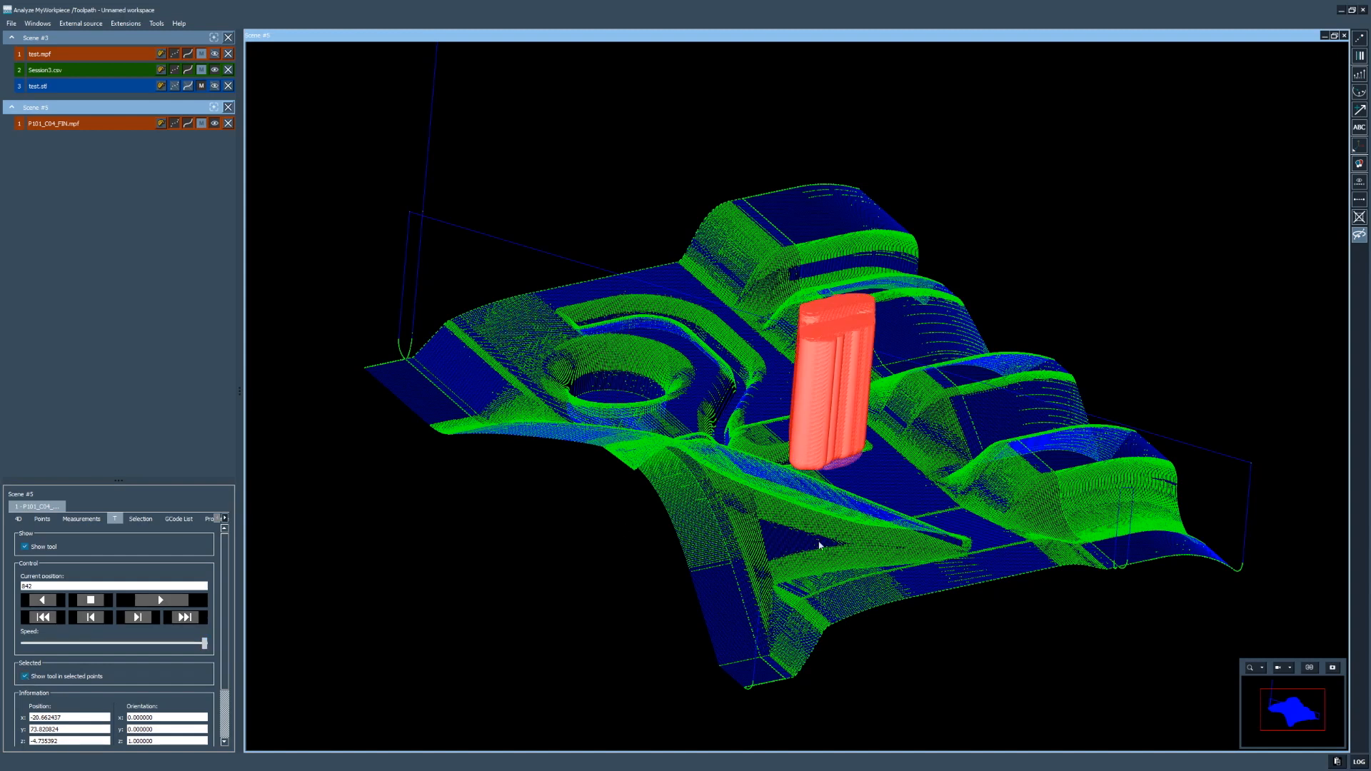
{"action": "left_click", "coordinate": [25, 676]}
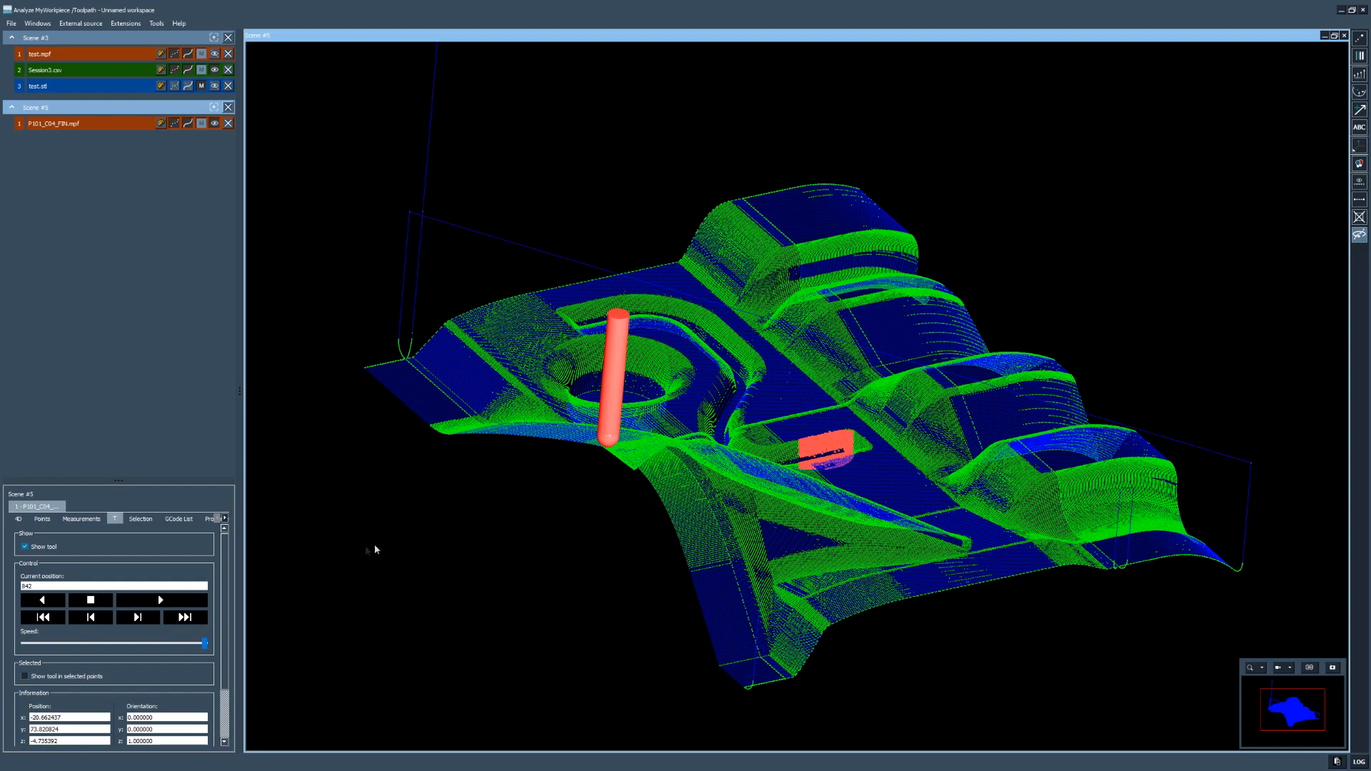
Step: Change the tool shape to Cylinder with a diameter of 10
{"action": "scroll", "coordinate": [193, 675], "scroll_direction": "down", "scroll_amount": 3}
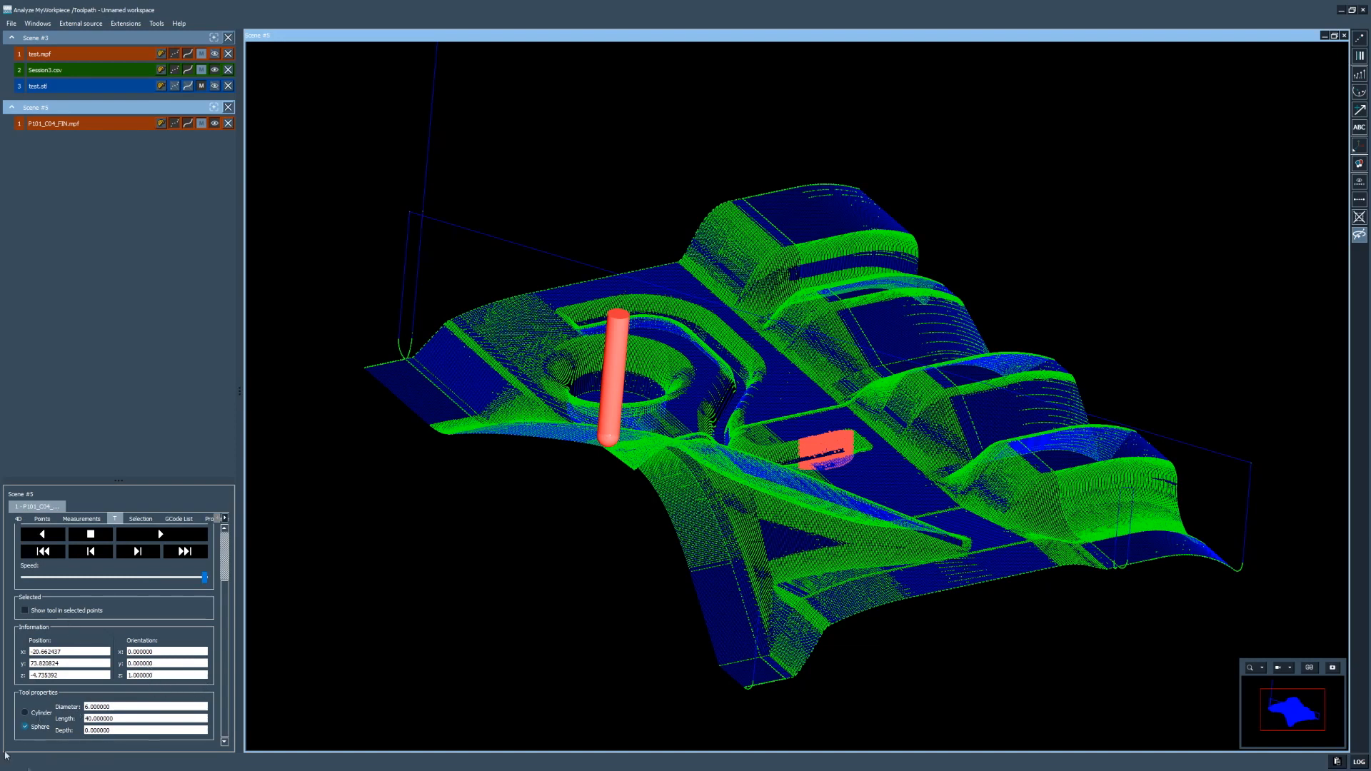
{"action": "left_click", "coordinate": [25, 714]}
{"action": "left_click", "coordinate": [24, 727]}
{"action": "left_click", "coordinate": [25, 713]}
{"action": "left_click_drag", "start_coordinate": [110, 707], "coordinate": [48, 699]}
{"action": "type", "text": "10"}
{"action": "key", "text": "Return"}
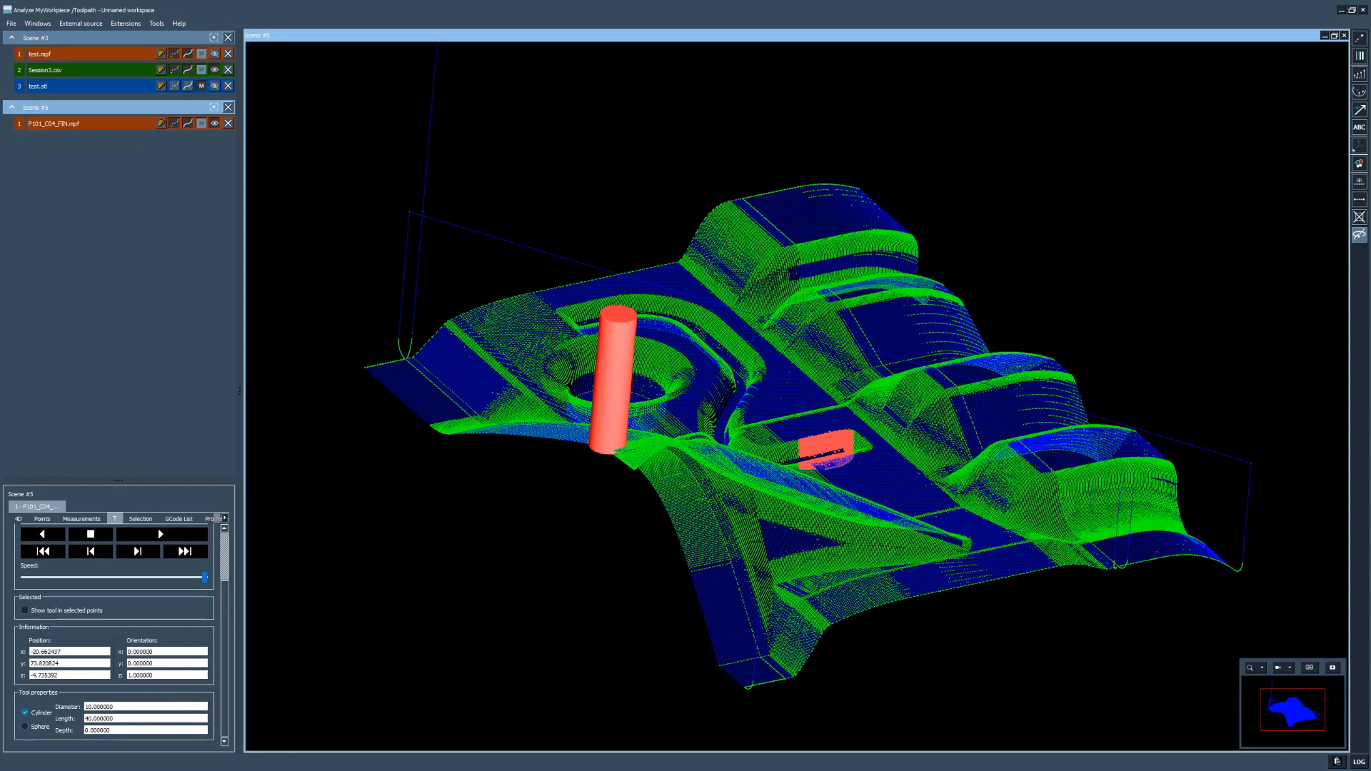
Step: Load Fehlerhaft_Spirale_CADCAD.mpf from the Toolpath_Tutorial folder into its own maximized scene
{"action": "key", "text": "alt+Tab"}
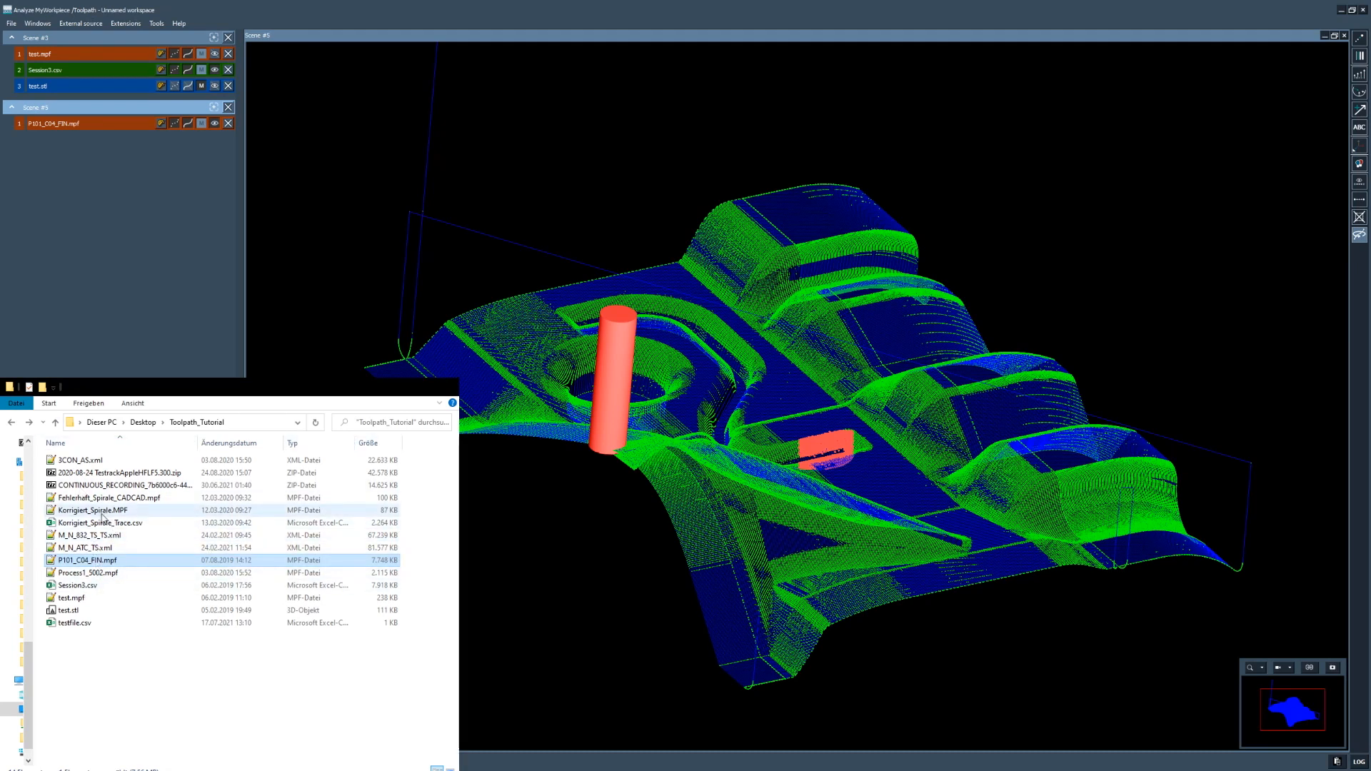
{"action": "left_click_drag", "start_coordinate": [93, 502], "coordinate": [91, 282]}
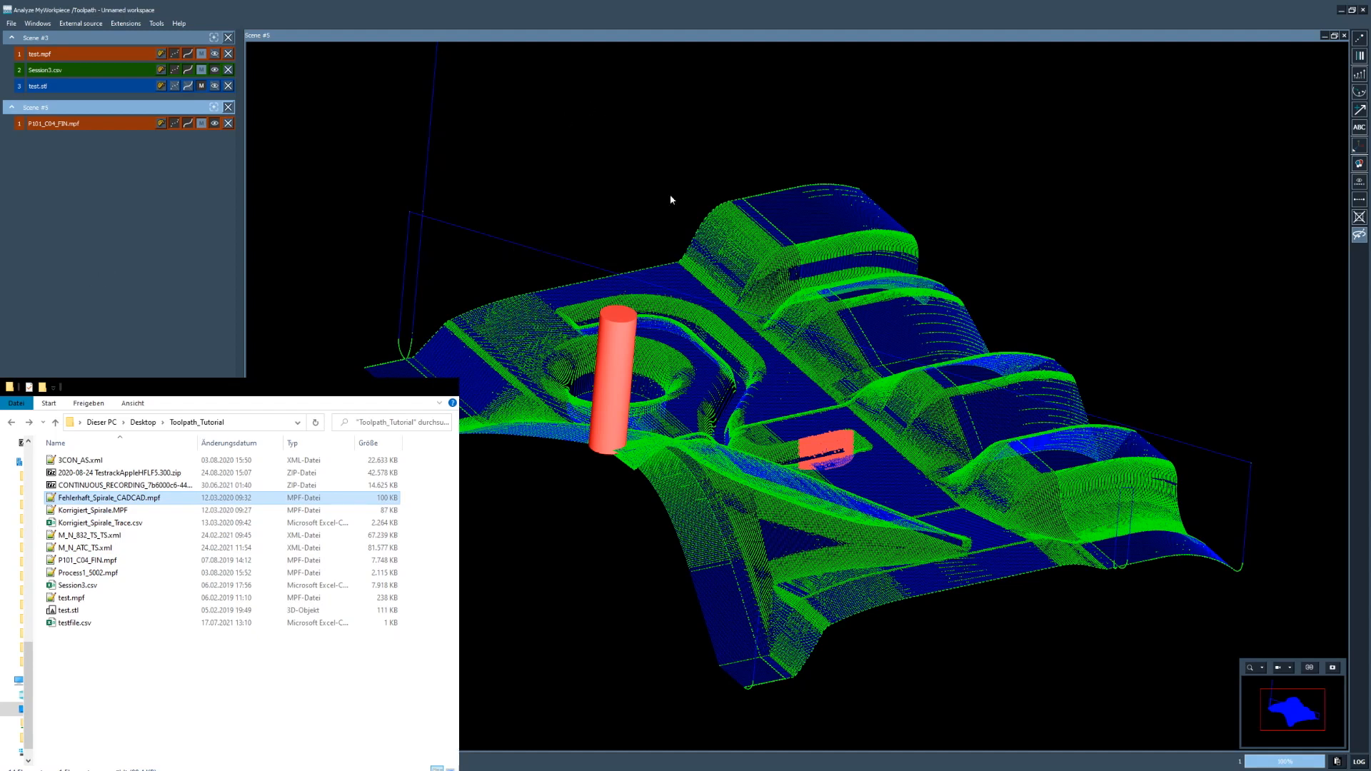
{"action": "left_click", "coordinate": [1334, 35]}
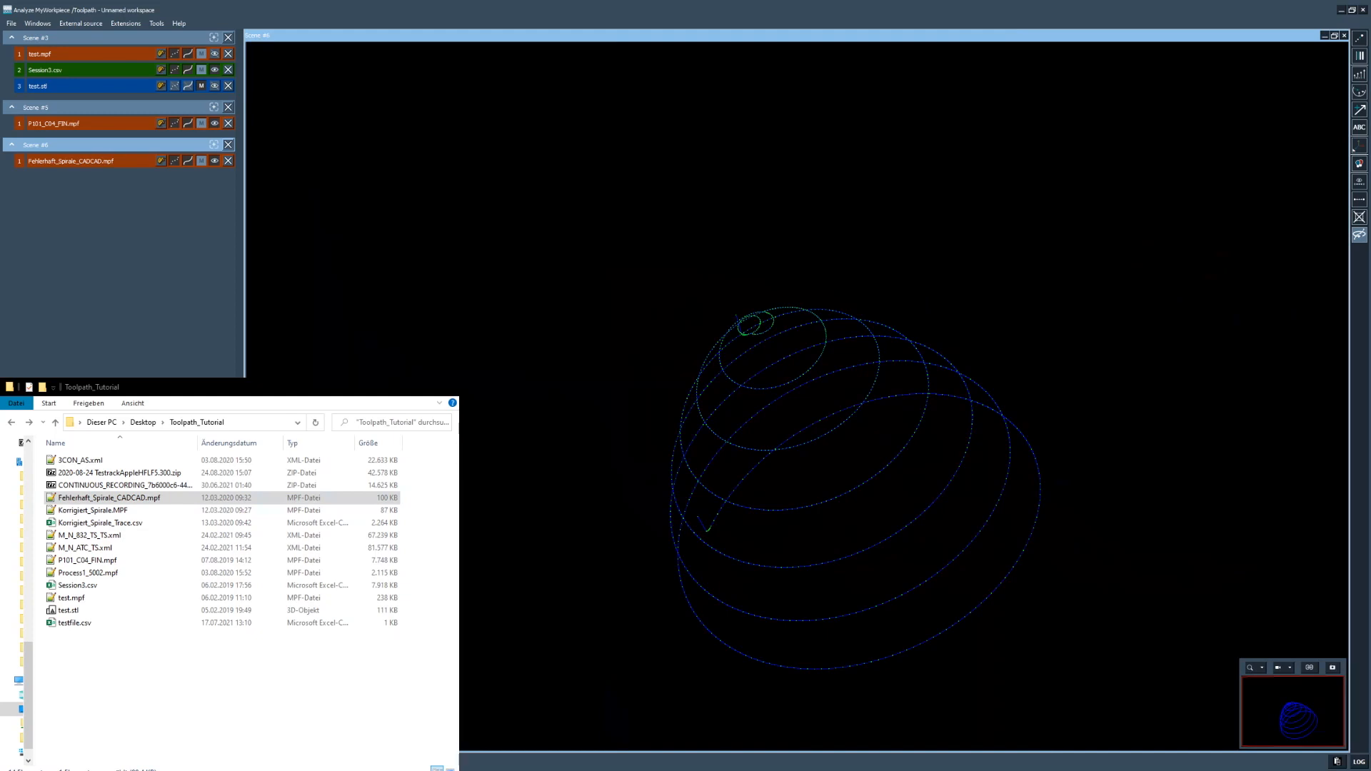
Step: Examine the spiral toolpath of Fehlerhaft_Spirale_CADCAD.mpf from the side and from above
{"action": "left_click_drag", "start_coordinate": [867, 493], "coordinate": [777, 533]}
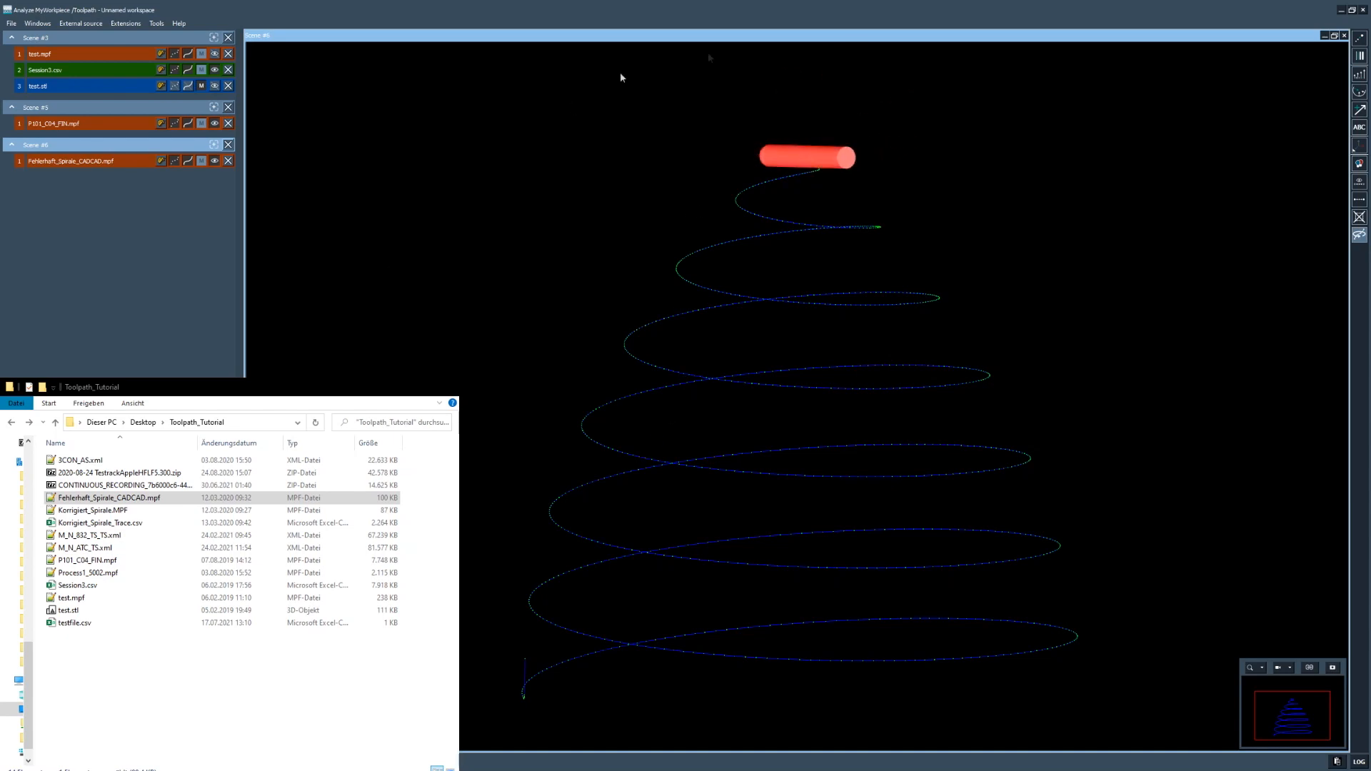
{"action": "middle_click_drag", "start_coordinate": [800, 189], "coordinate": [832, 322]}
{"action": "middle_click_drag", "start_coordinate": [768, 366], "coordinate": [836, 414]}
{"action": "scroll", "coordinate": [780, 393], "scroll_direction": "up", "scroll_amount": 1}
{"action": "scroll", "coordinate": [780, 391], "scroll_direction": "up", "scroll_amount": 1}
{"action": "middle_click_drag", "start_coordinate": [967, 303], "coordinate": [911, 293]}
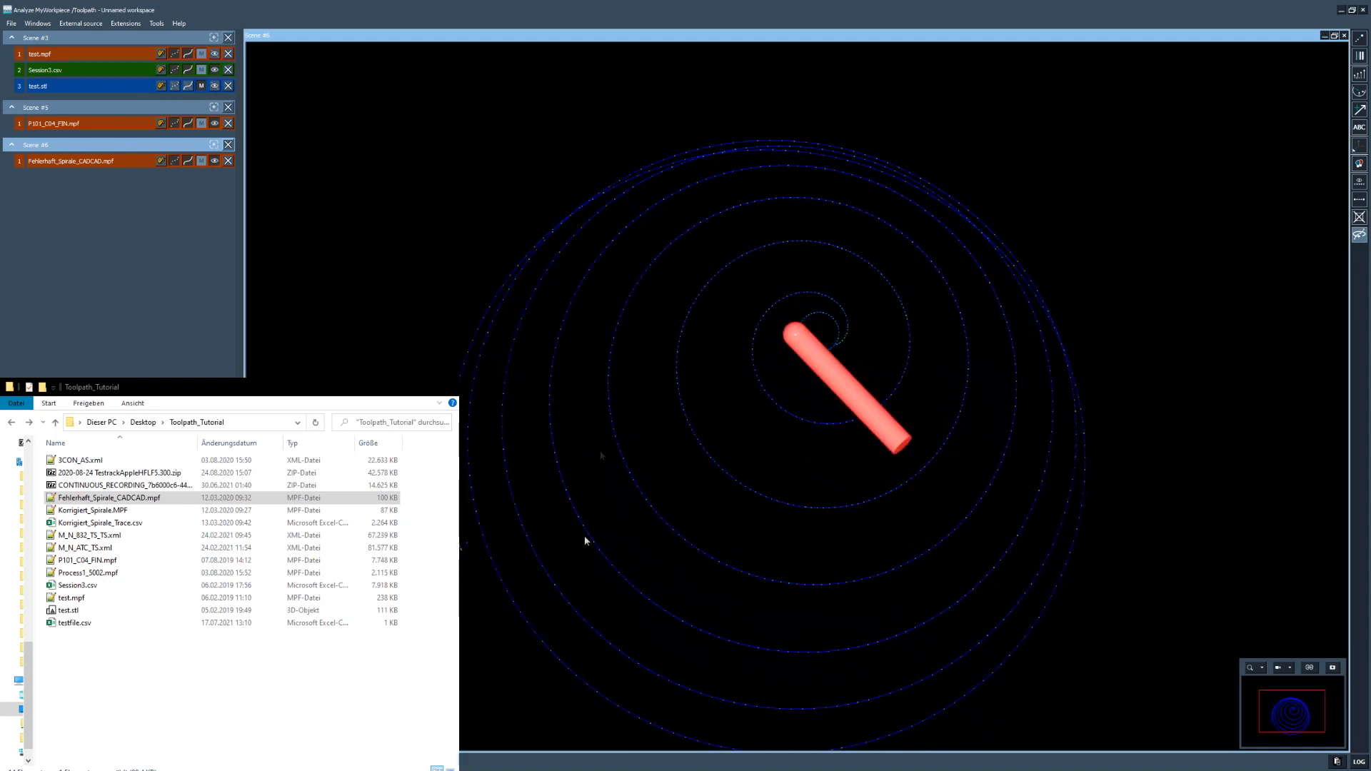
{"action": "middle_click_drag", "start_coordinate": [794, 463], "coordinate": [851, 397]}
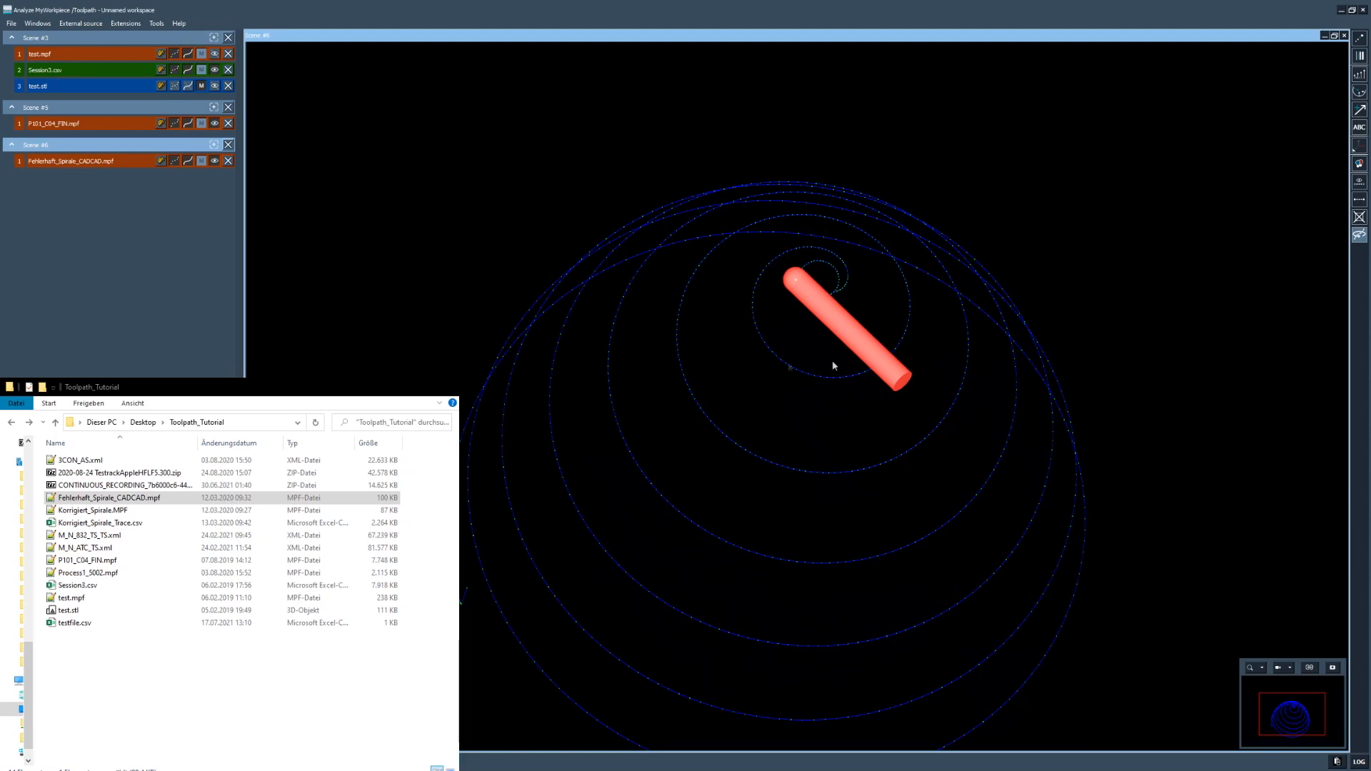
{"action": "middle_click_drag", "start_coordinate": [813, 448], "coordinate": [770, 380]}
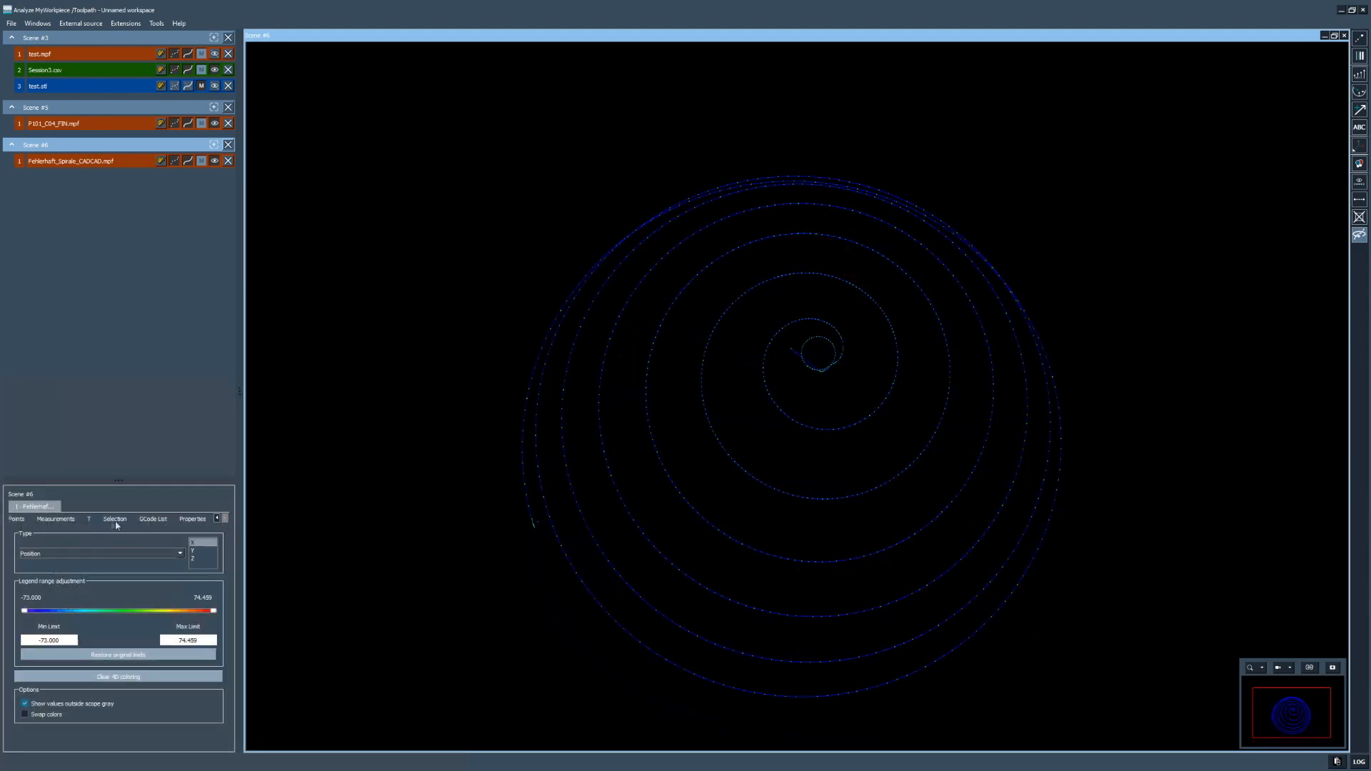
Step: Show the spiral's G-code list in the extended view and select a stretch of points on its two outermost turns
{"action": "left_click", "coordinate": [153, 518]}
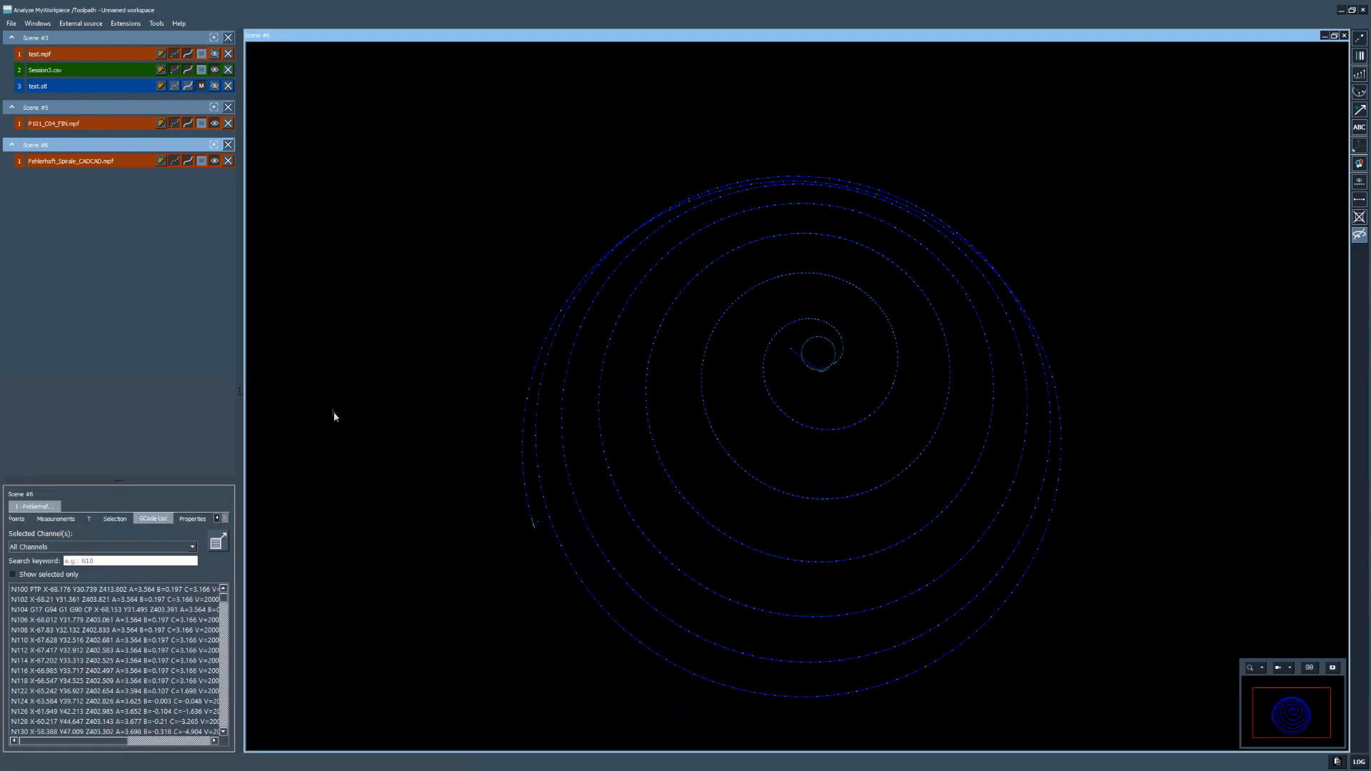
{"action": "left_click", "coordinate": [217, 543]}
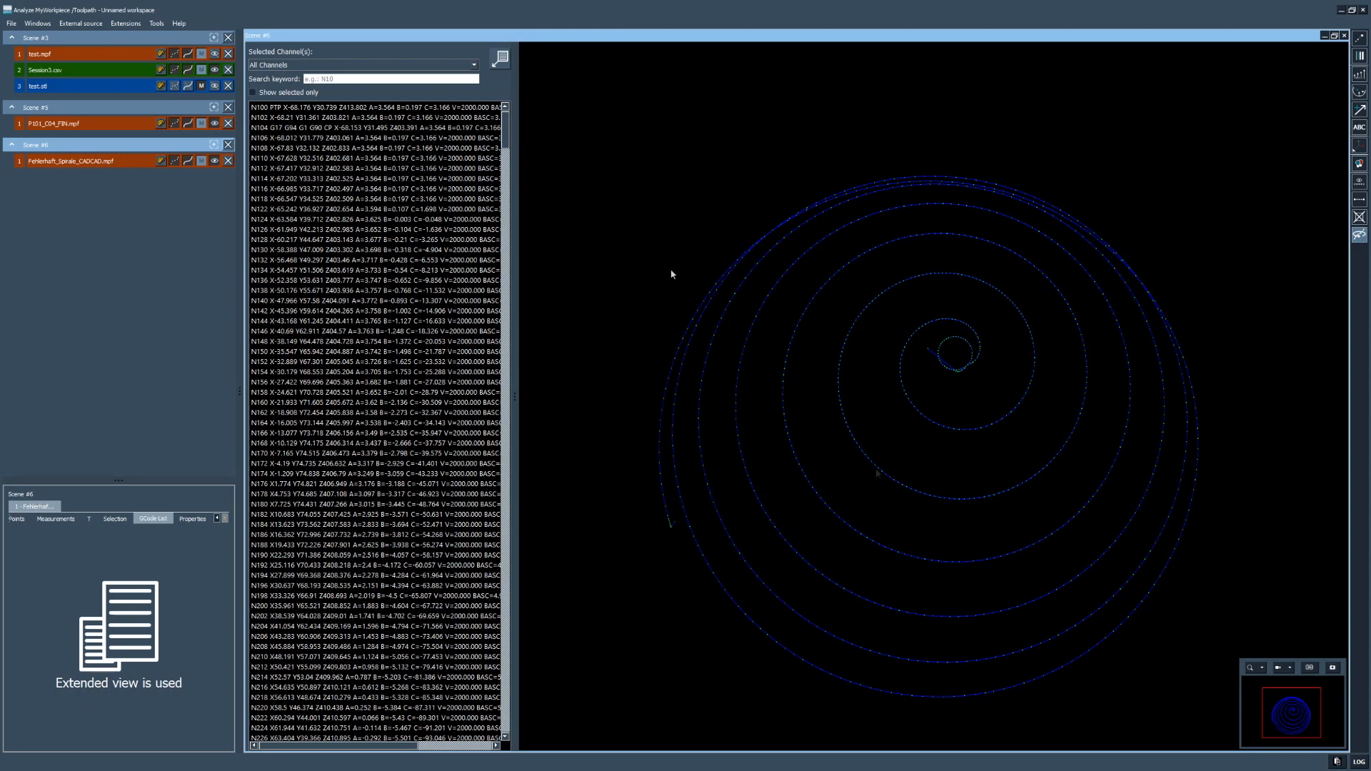
{"action": "left_click_drag", "start_coordinate": [639, 318], "coordinate": [686, 496]}
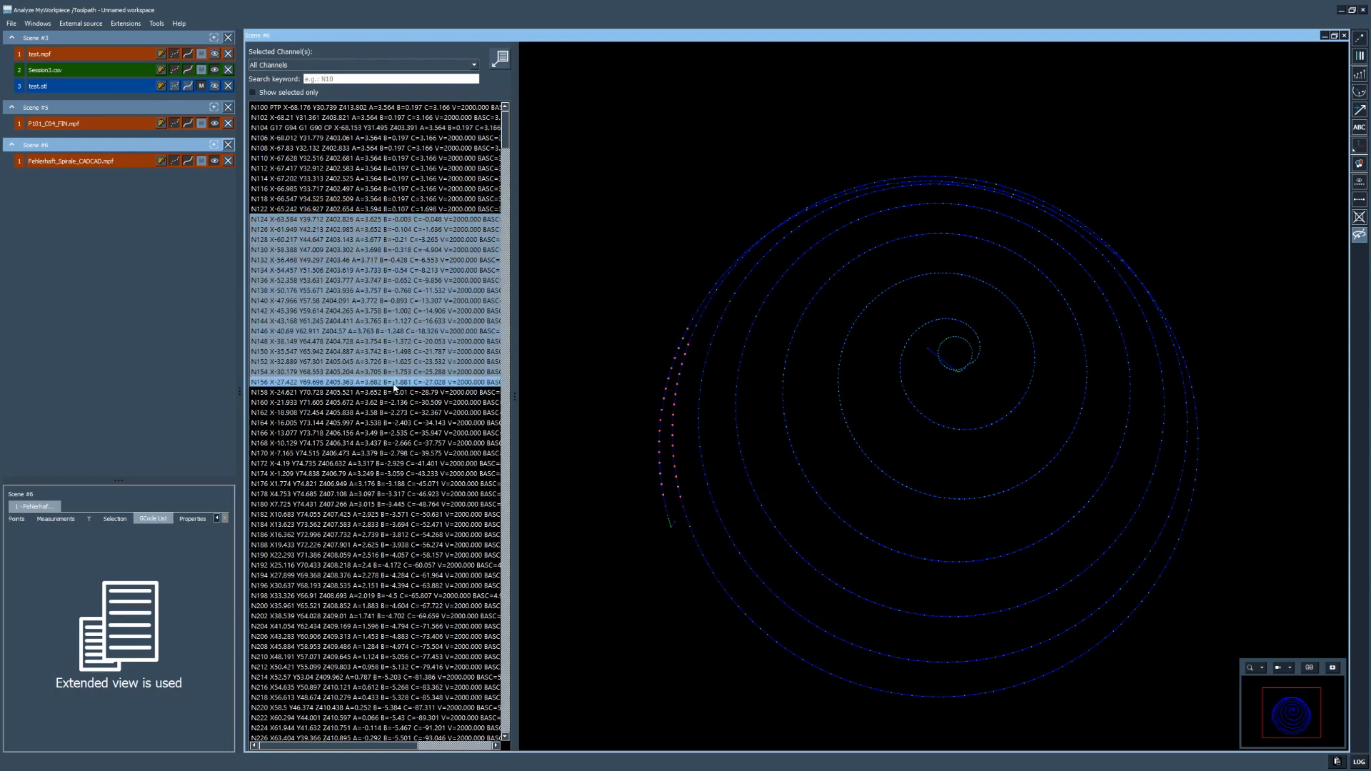
Step: Examine the highlighted G-code lines of the selected spiral points, temporarily limiting the list to selected lines only
{"action": "scroll", "coordinate": [376, 268], "scroll_direction": "down", "scroll_amount": 3}
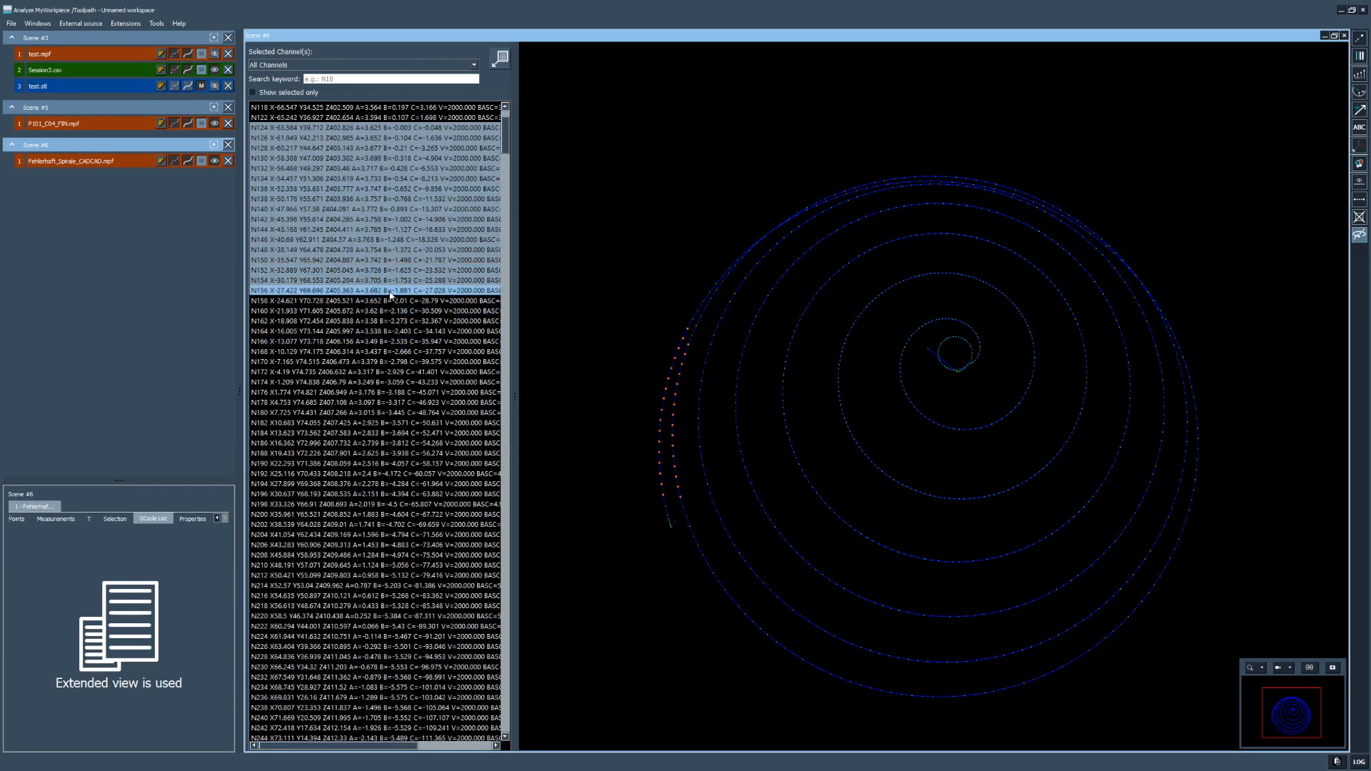
{"action": "scroll", "coordinate": [389, 450], "scroll_direction": "down", "scroll_amount": 20}
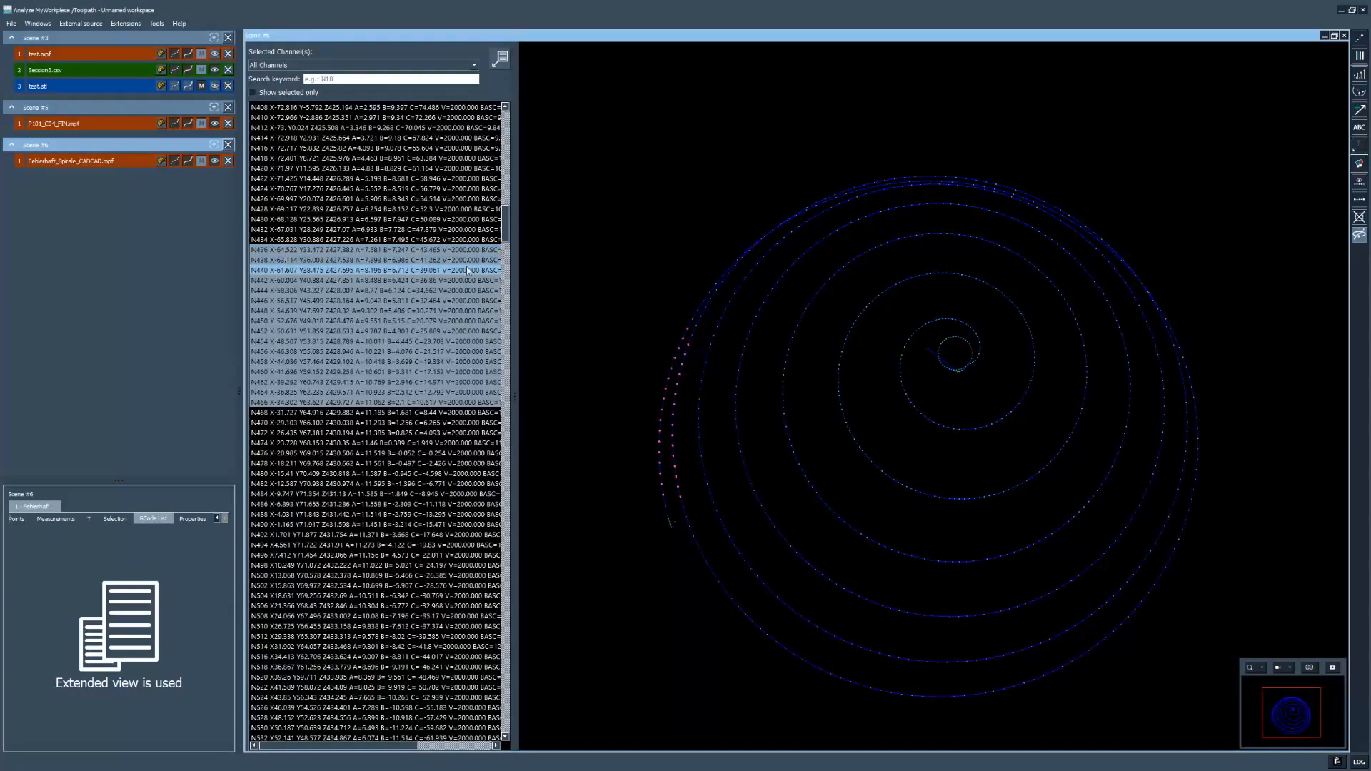
{"action": "scroll", "coordinate": [375, 293], "scroll_direction": "down", "scroll_amount": 5}
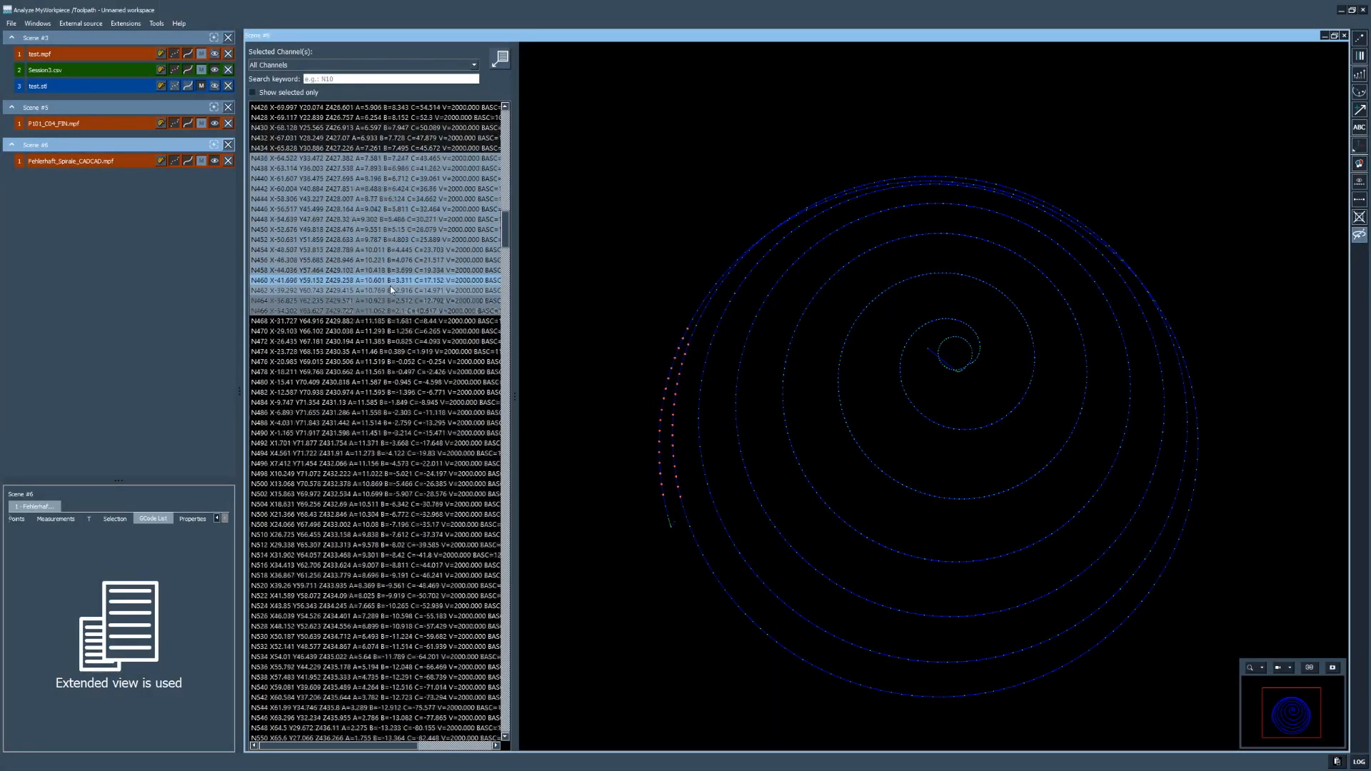
{"action": "scroll", "coordinate": [373, 304], "scroll_direction": "up", "scroll_amount": 20}
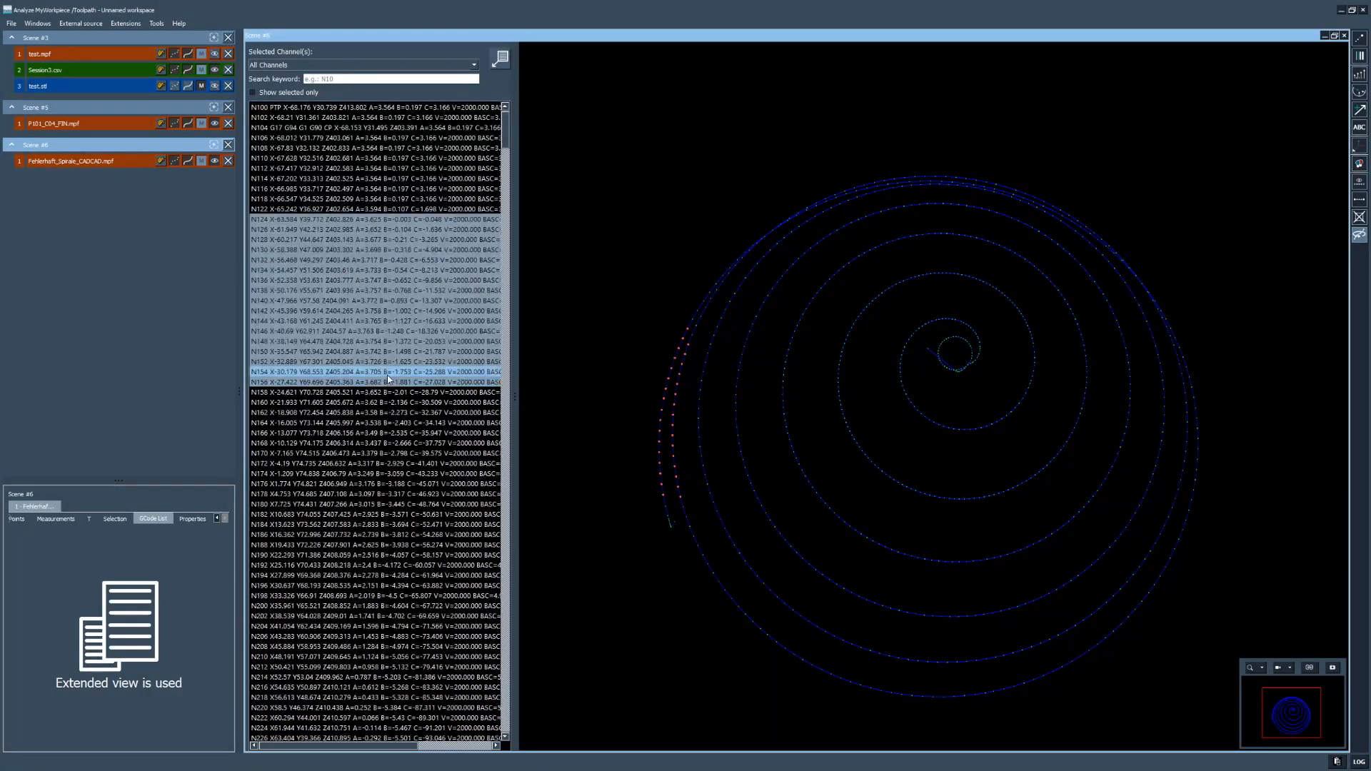
{"action": "left_click", "coordinate": [254, 93]}
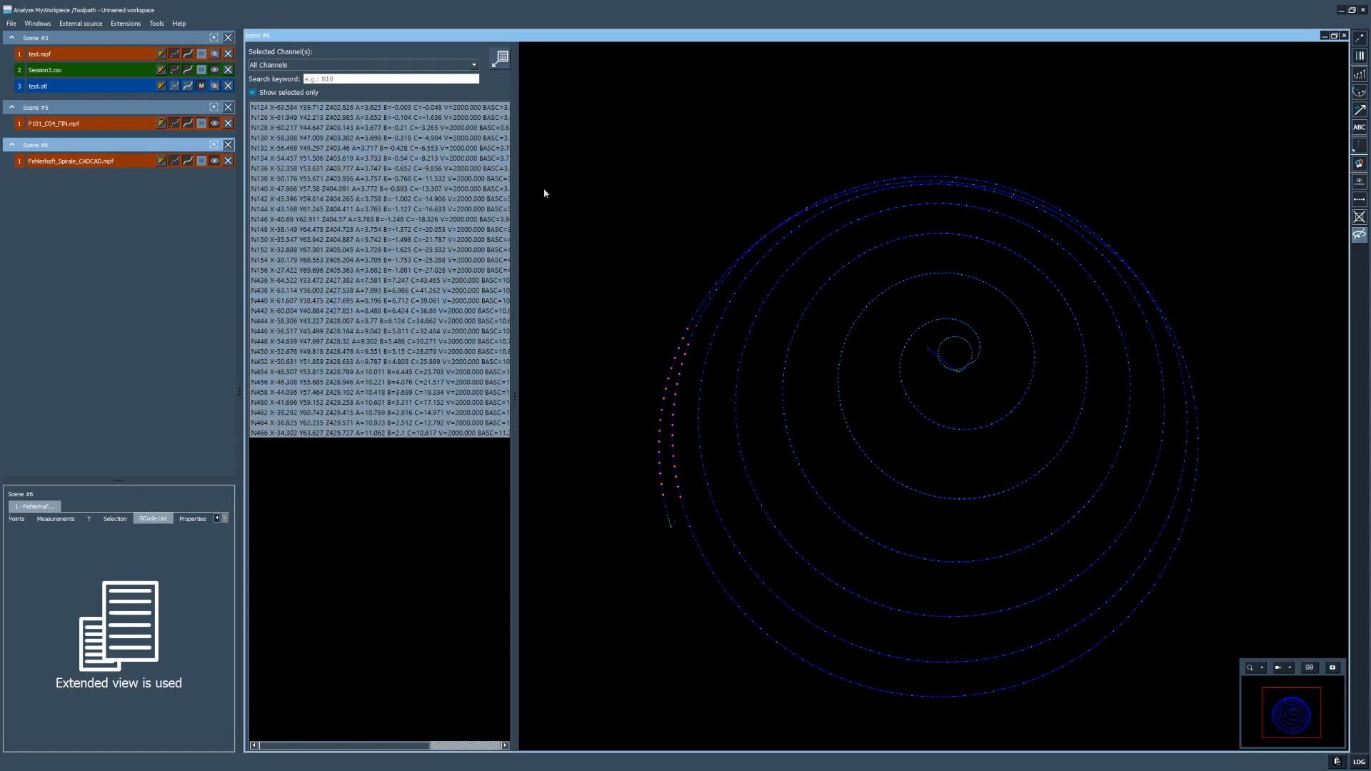
{"action": "left_click", "coordinate": [253, 93]}
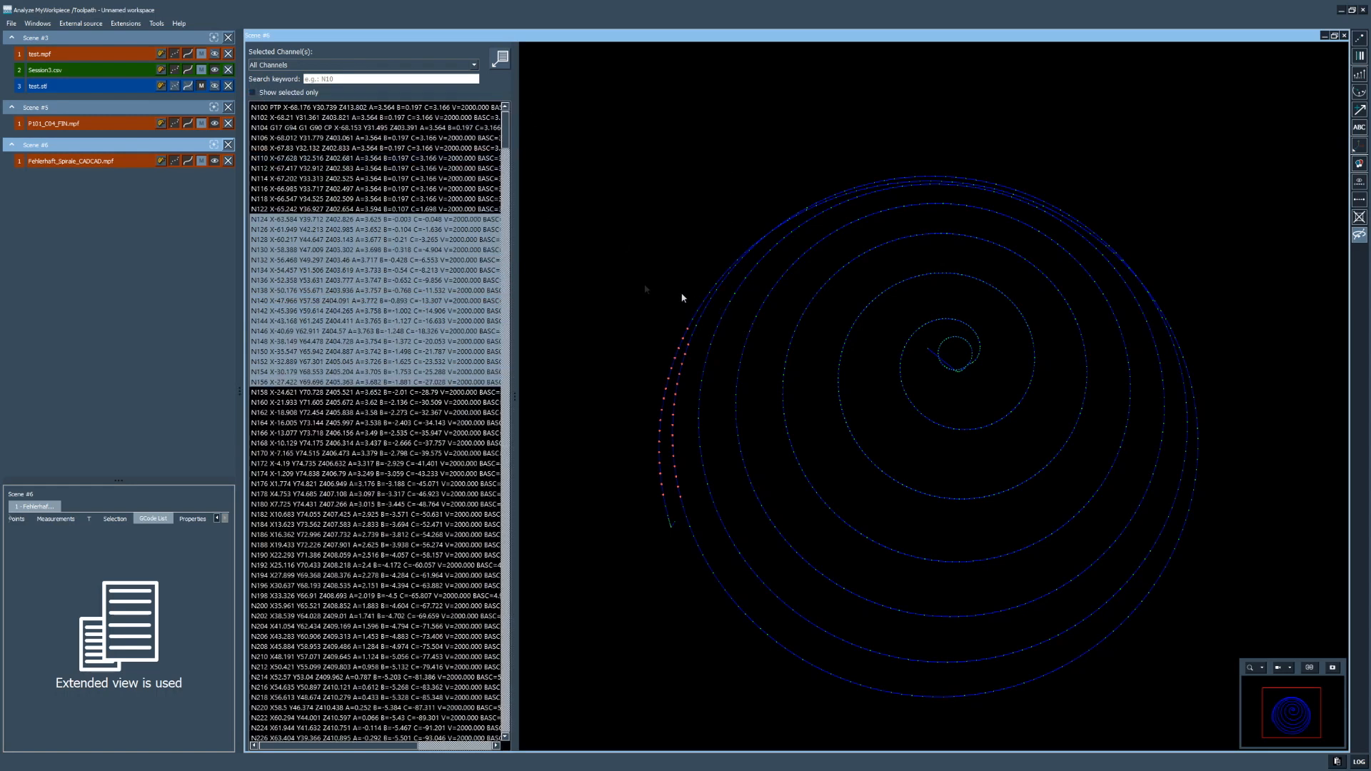
Step: Select G-code line N122 and then line N116 to locate their points on the spiral
{"action": "left_click", "coordinate": [400, 315]}
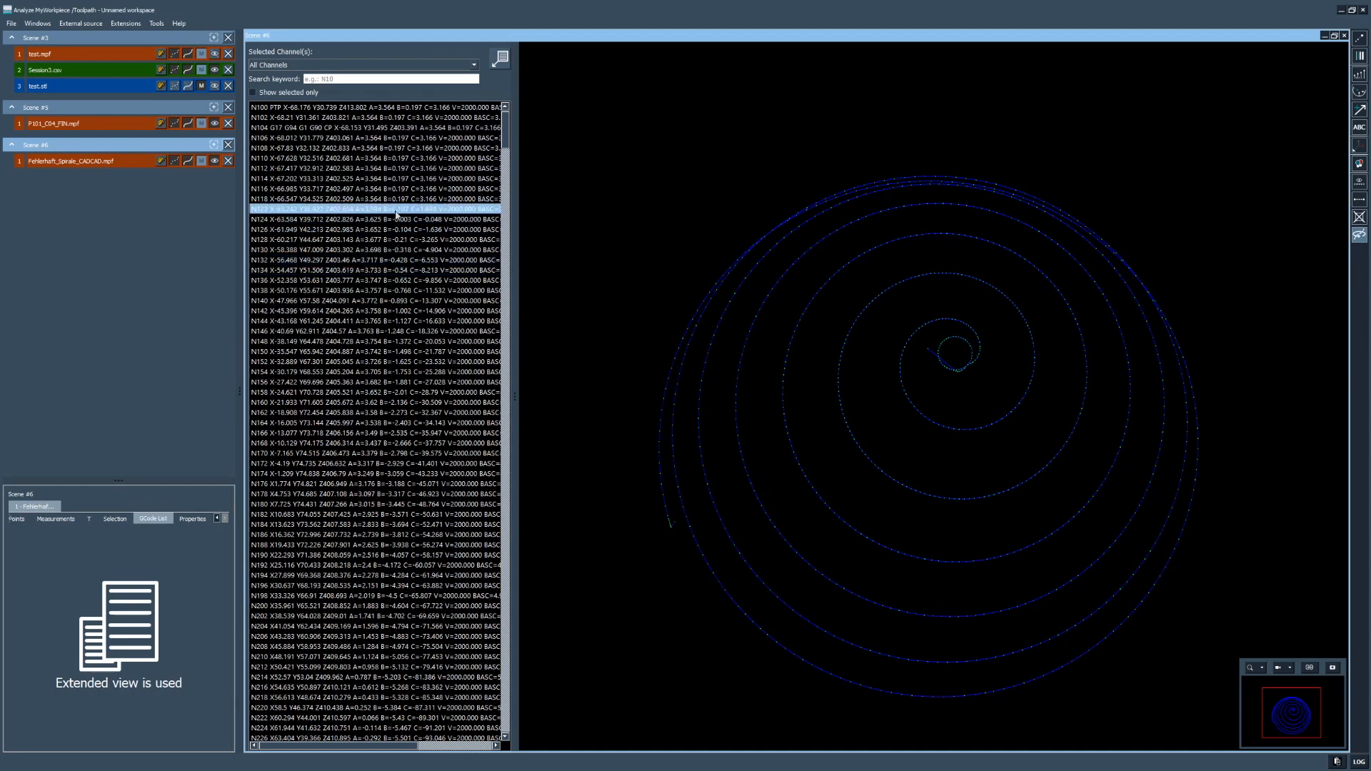
{"action": "left_click", "coordinate": [389, 188]}
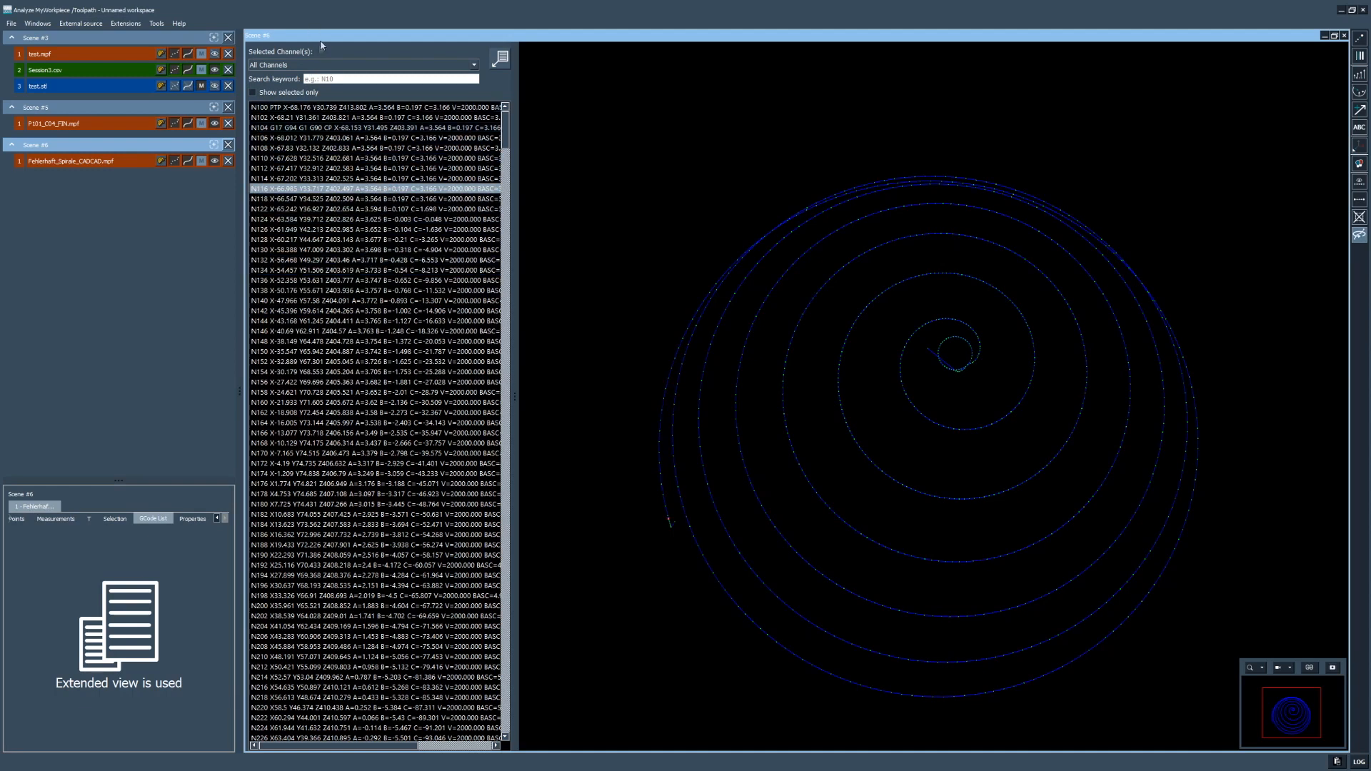
Step: Search the G-code list for Z500, select all the found lines and enlarge the displayed points on the spiral
{"action": "left_click", "coordinate": [468, 138]}
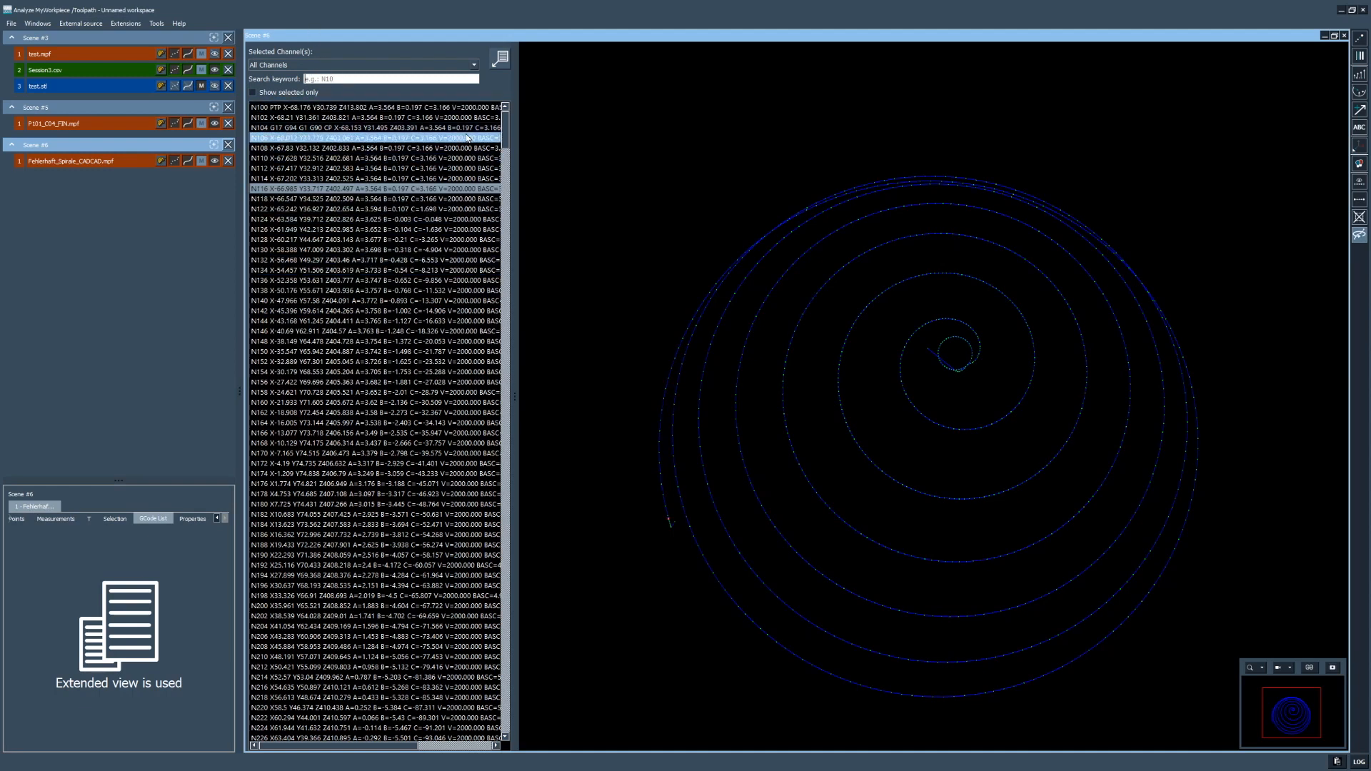
{"action": "type", "text": "Z500"}
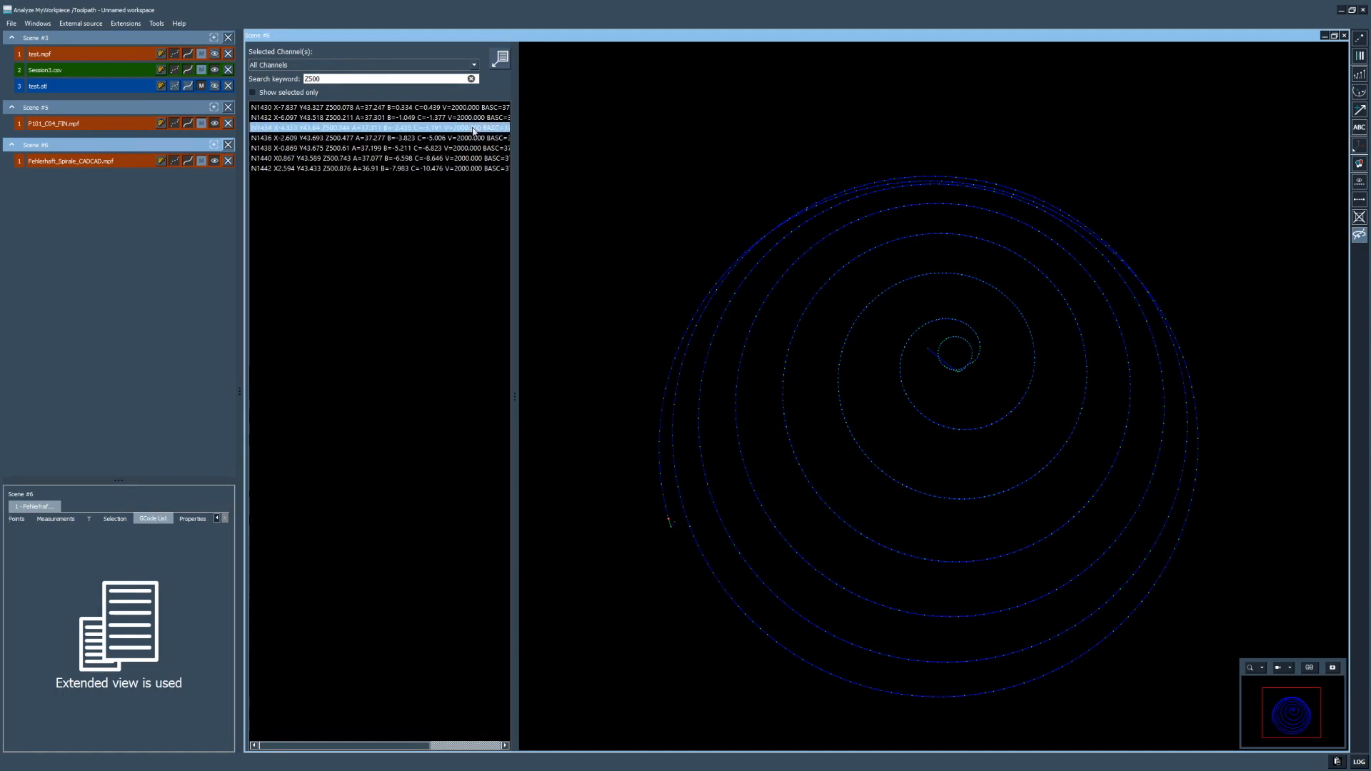
{"action": "left_click", "coordinate": [336, 108]}
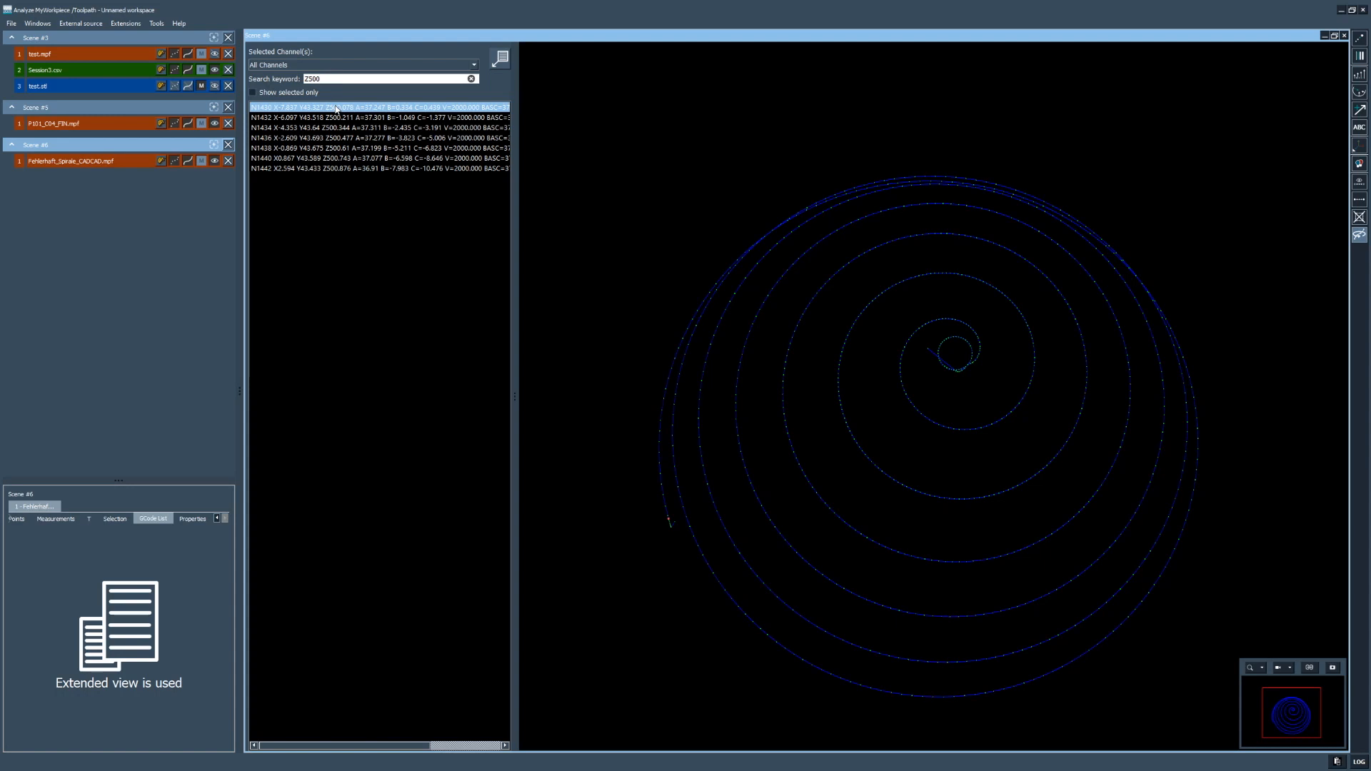
{"action": "left_click", "coordinate": [343, 170]}
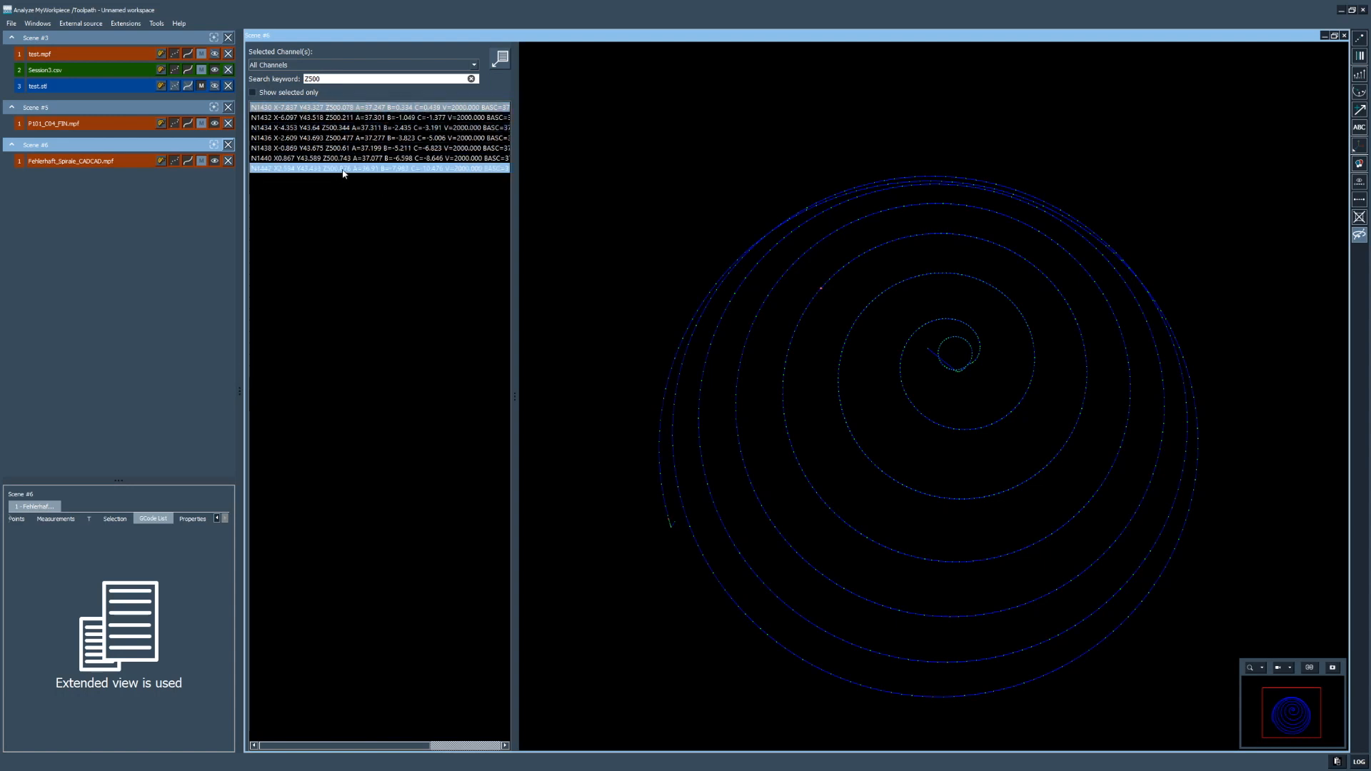
{"action": "left_click", "coordinate": [343, 172], "text": "shift"}
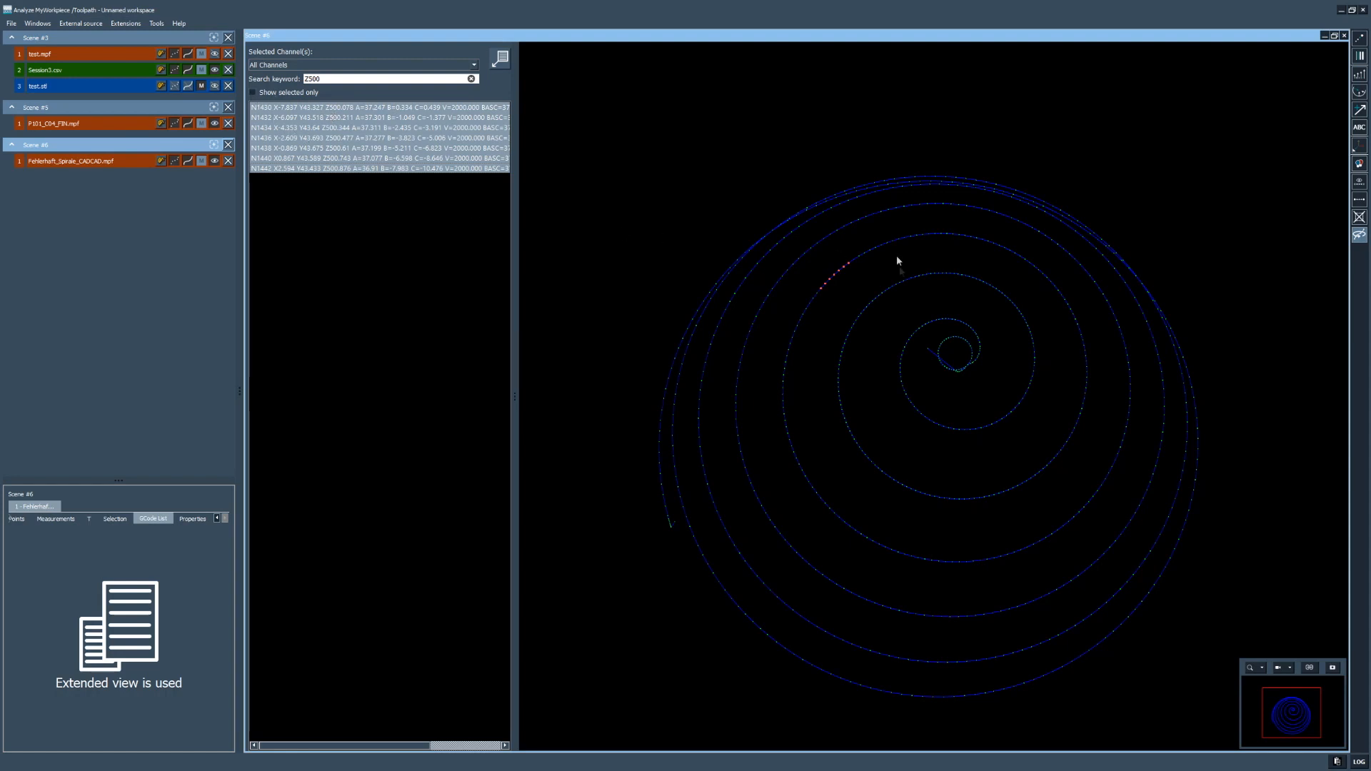
{"action": "scroll", "coordinate": [846, 270], "scroll_direction": "up", "scroll_amount": 3}
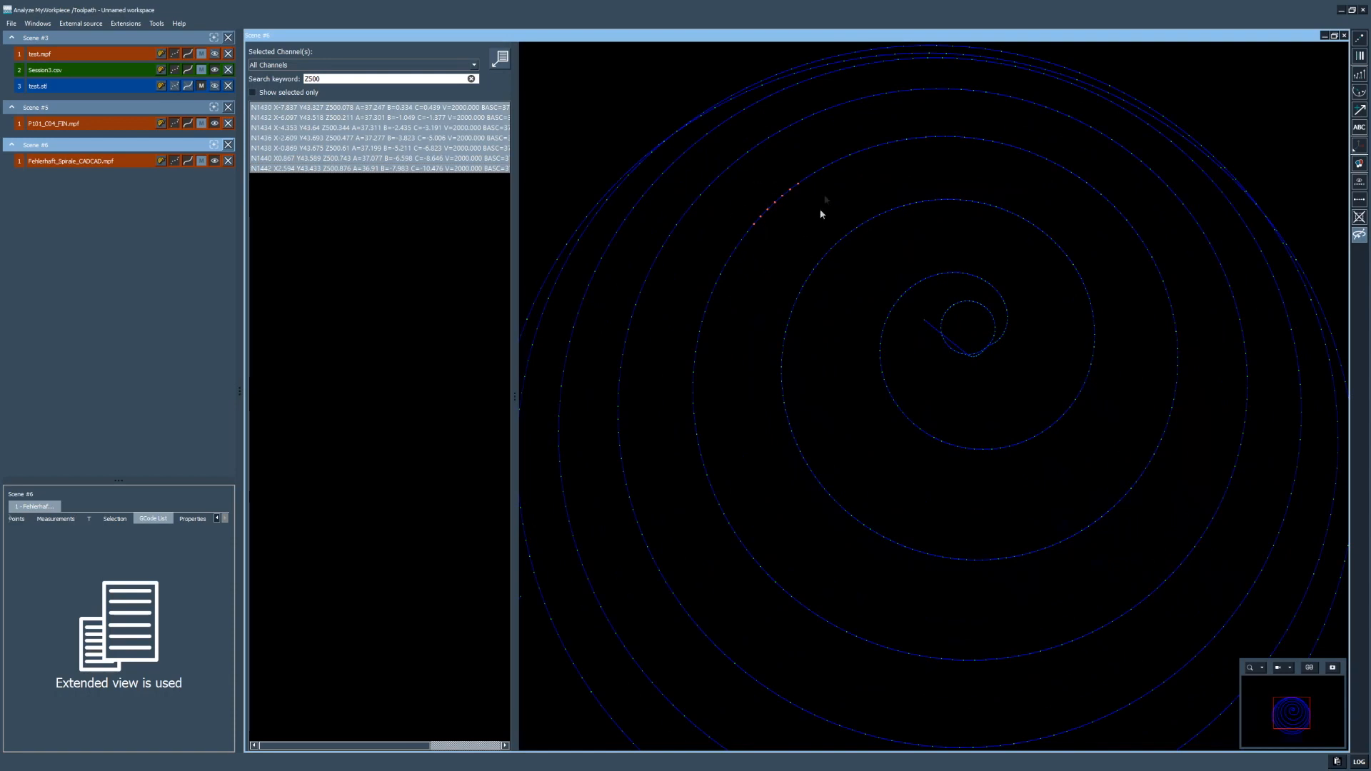
{"action": "left_click", "coordinate": [1358, 50]}
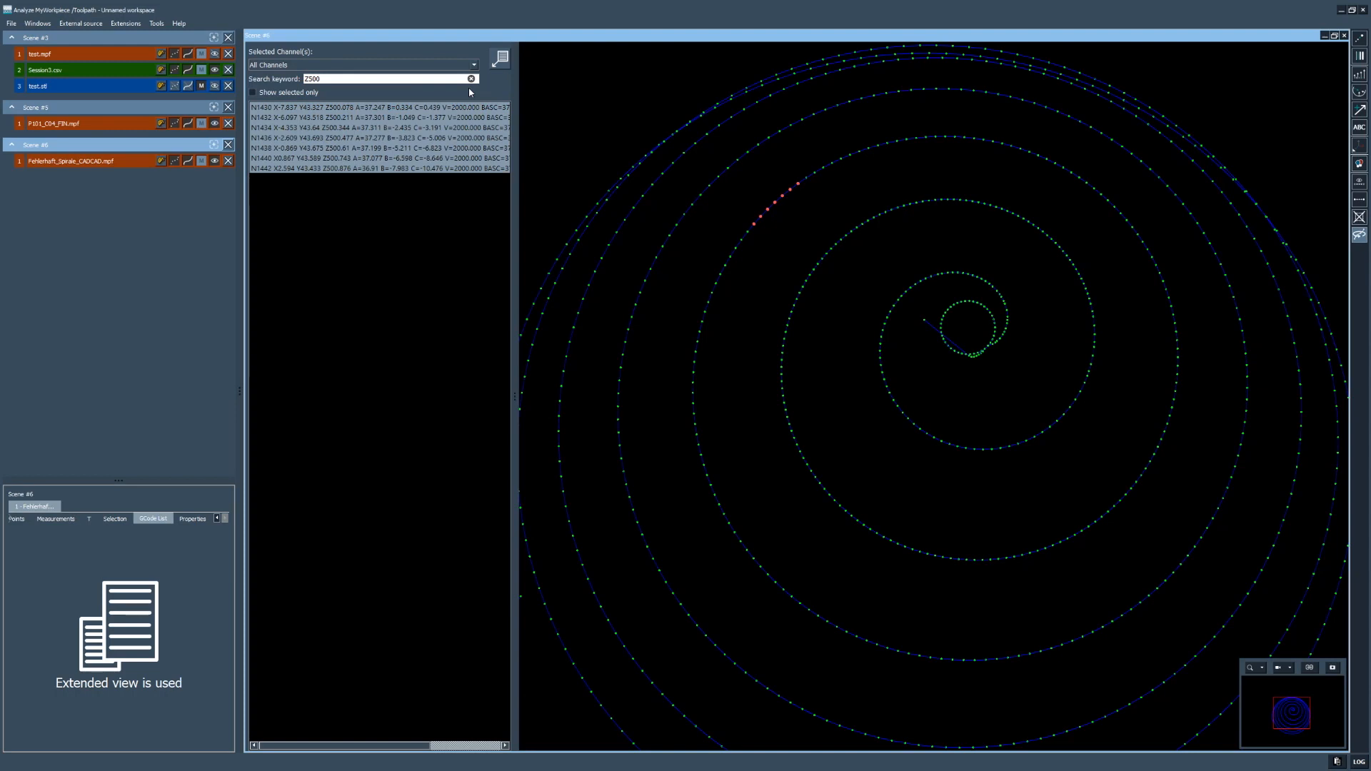
Step: Clear the Z500 search, try the keyword n, and restore the unfiltered G-code list
{"action": "left_click", "coordinate": [285, 65]}
{"action": "left_click", "coordinate": [285, 79]}
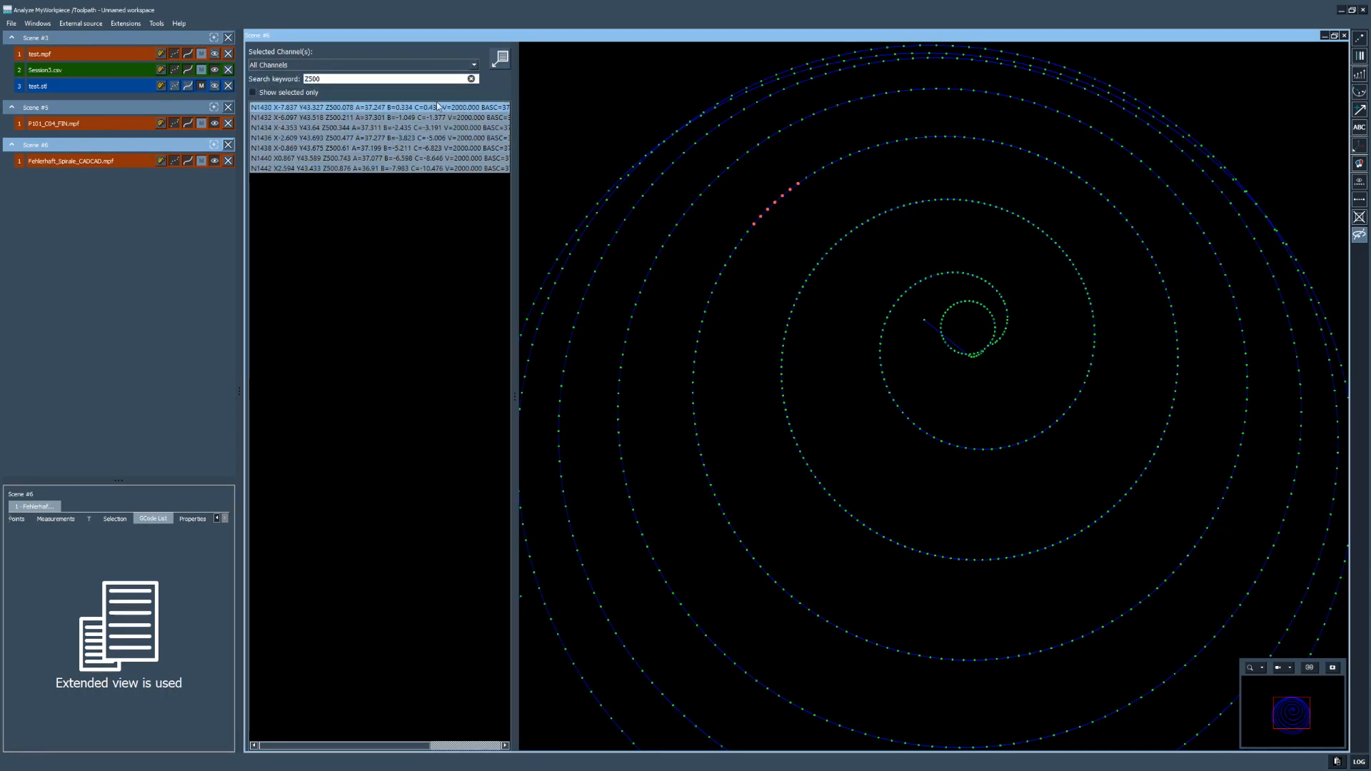
{"action": "left_click", "coordinate": [471, 78]}
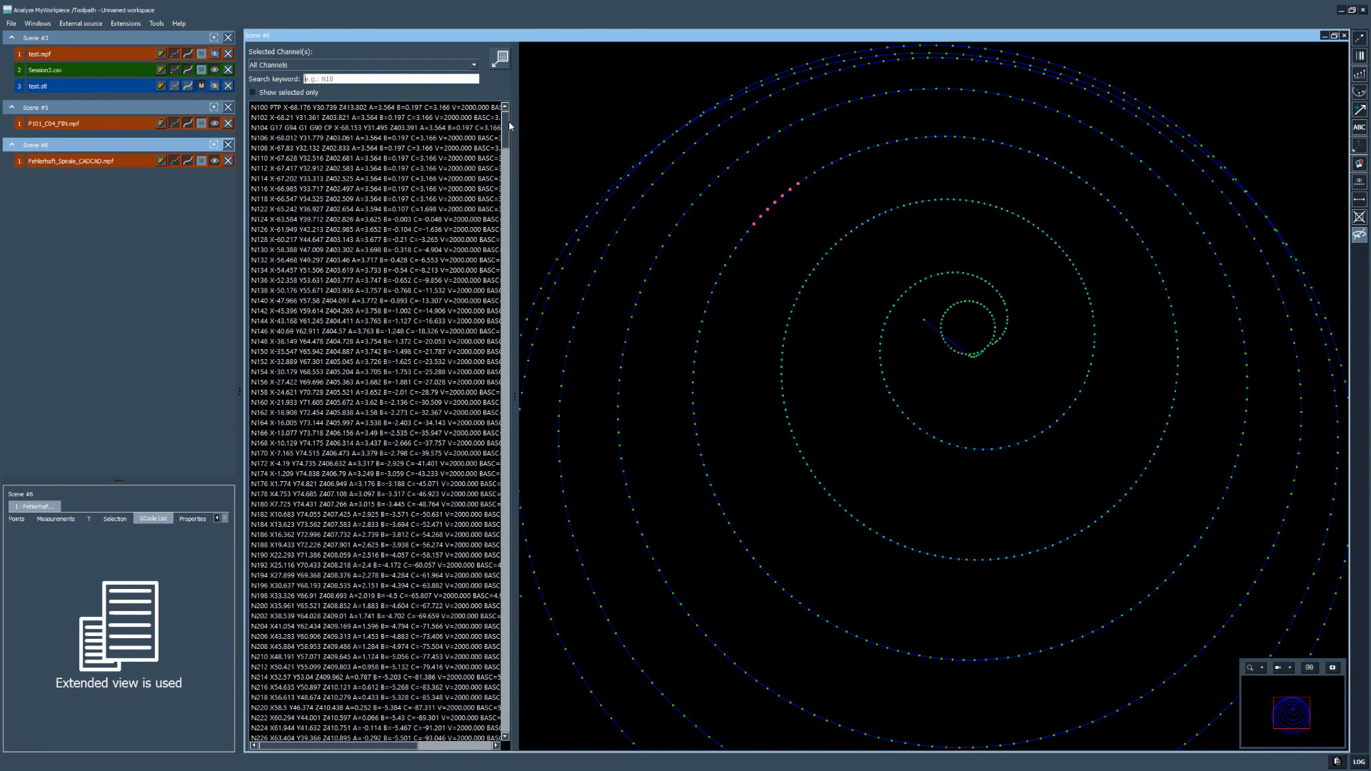
{"action": "type", "text": "n"}
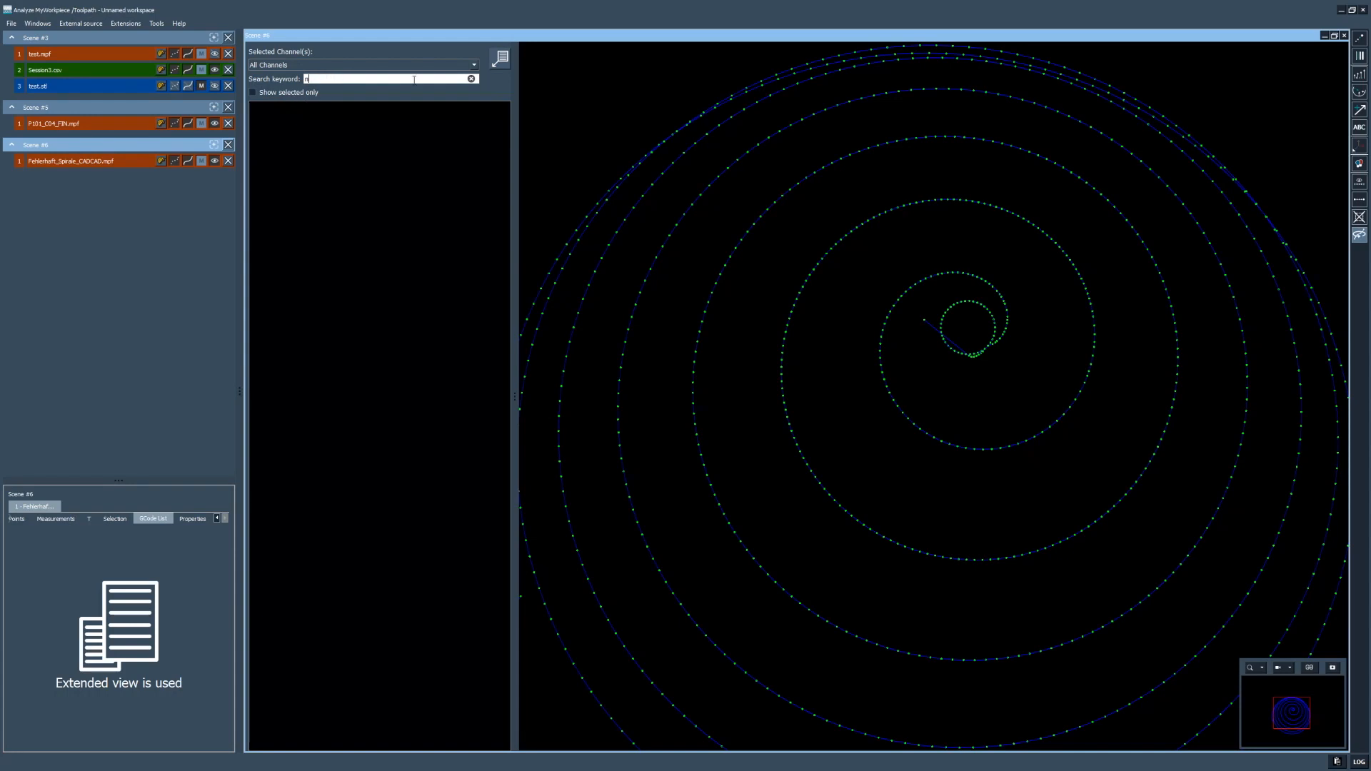
{"action": "left_click", "coordinate": [472, 79]}
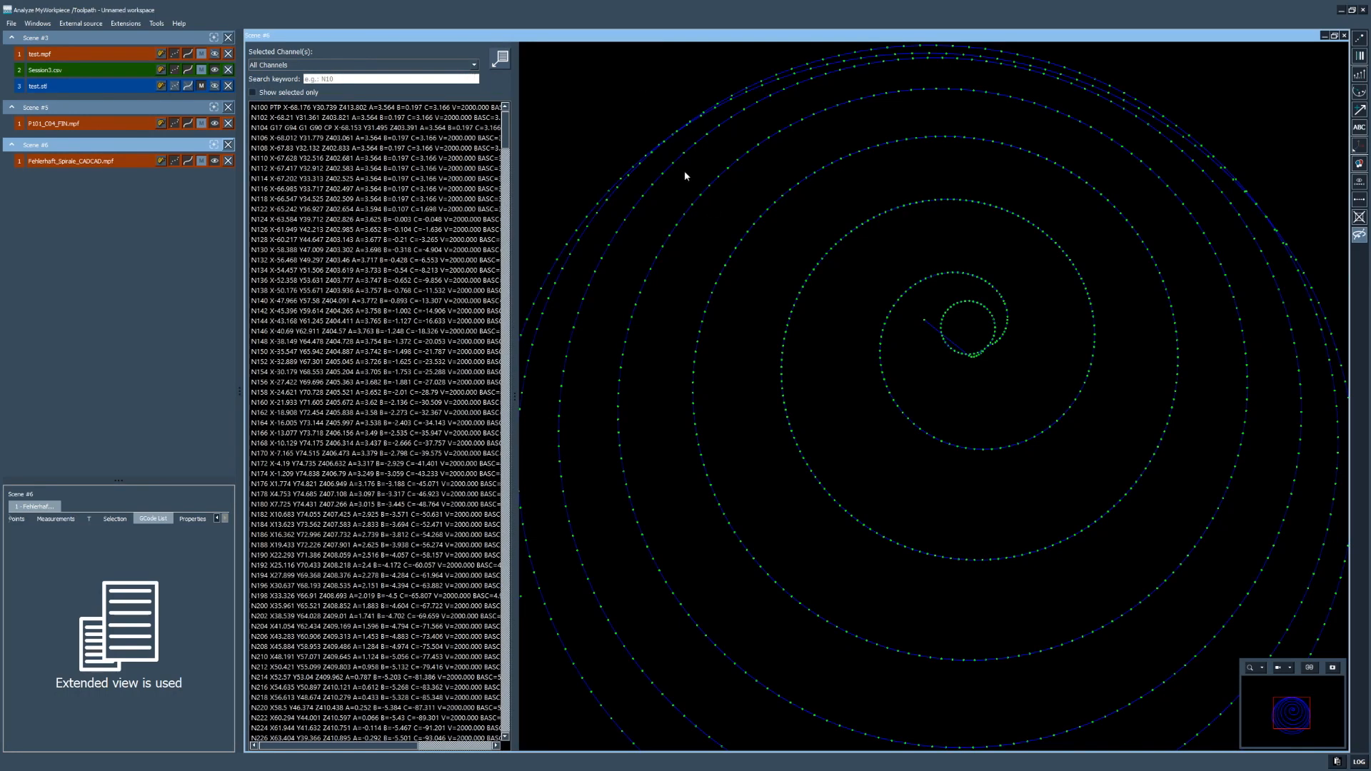
Step: Leave the extended G-code view and view the spiral program's properties with the whole spiral in sight
{"action": "left_click", "coordinate": [500, 57]}
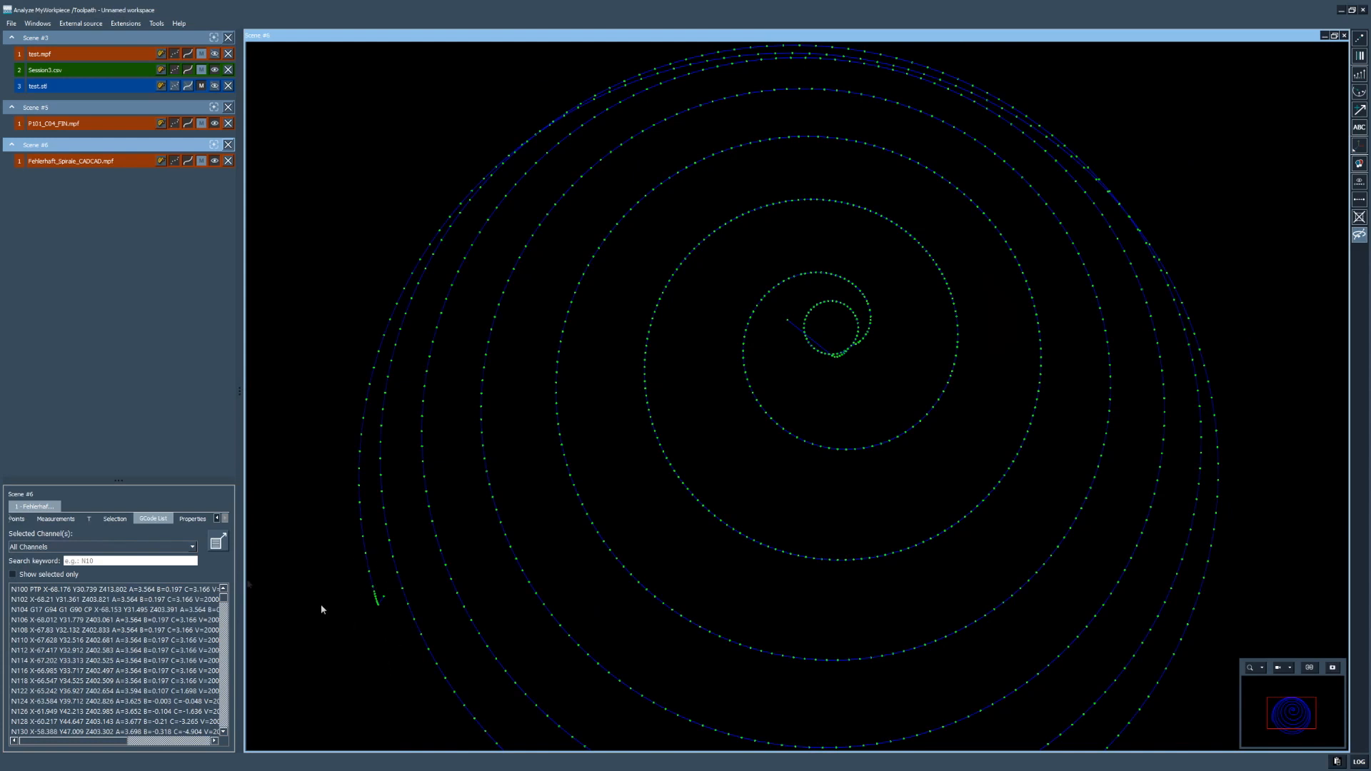
{"action": "left_click", "coordinate": [210, 520]}
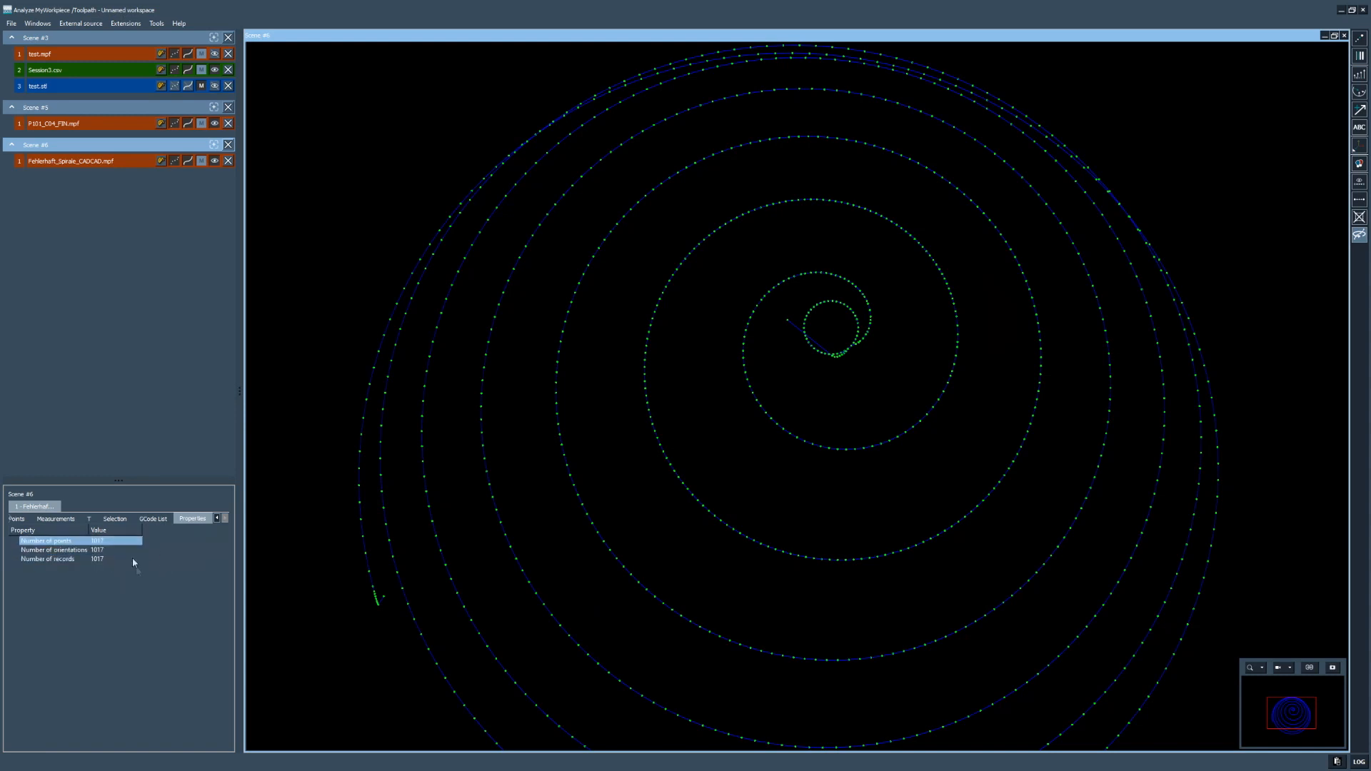
{"action": "scroll", "coordinate": [846, 488], "scroll_direction": "down", "scroll_amount": 3}
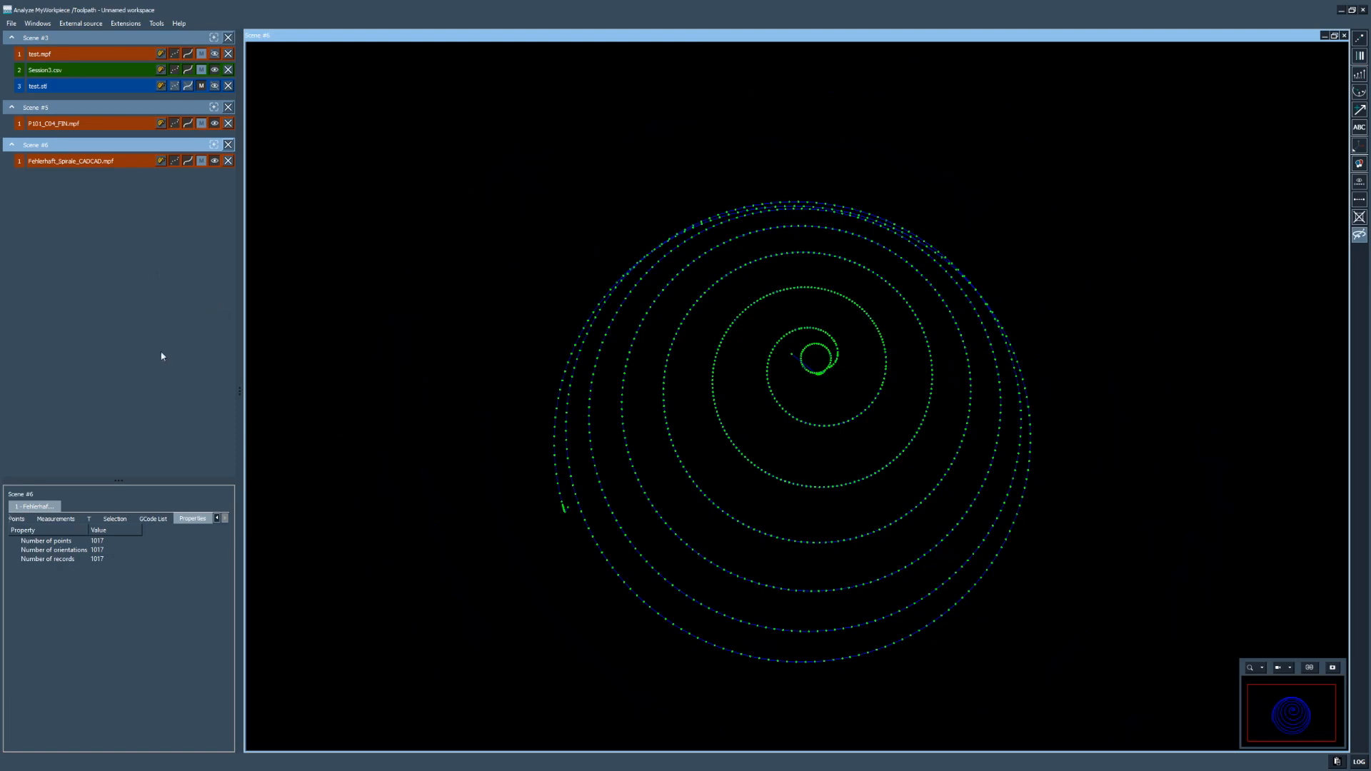
Step: Close all open scenes, including the spiral, P101_C04_FIN.mpf and the test.mpf comparison
{"action": "left_click", "coordinate": [1345, 35]}
{"action": "left_click", "coordinate": [791, 35]}
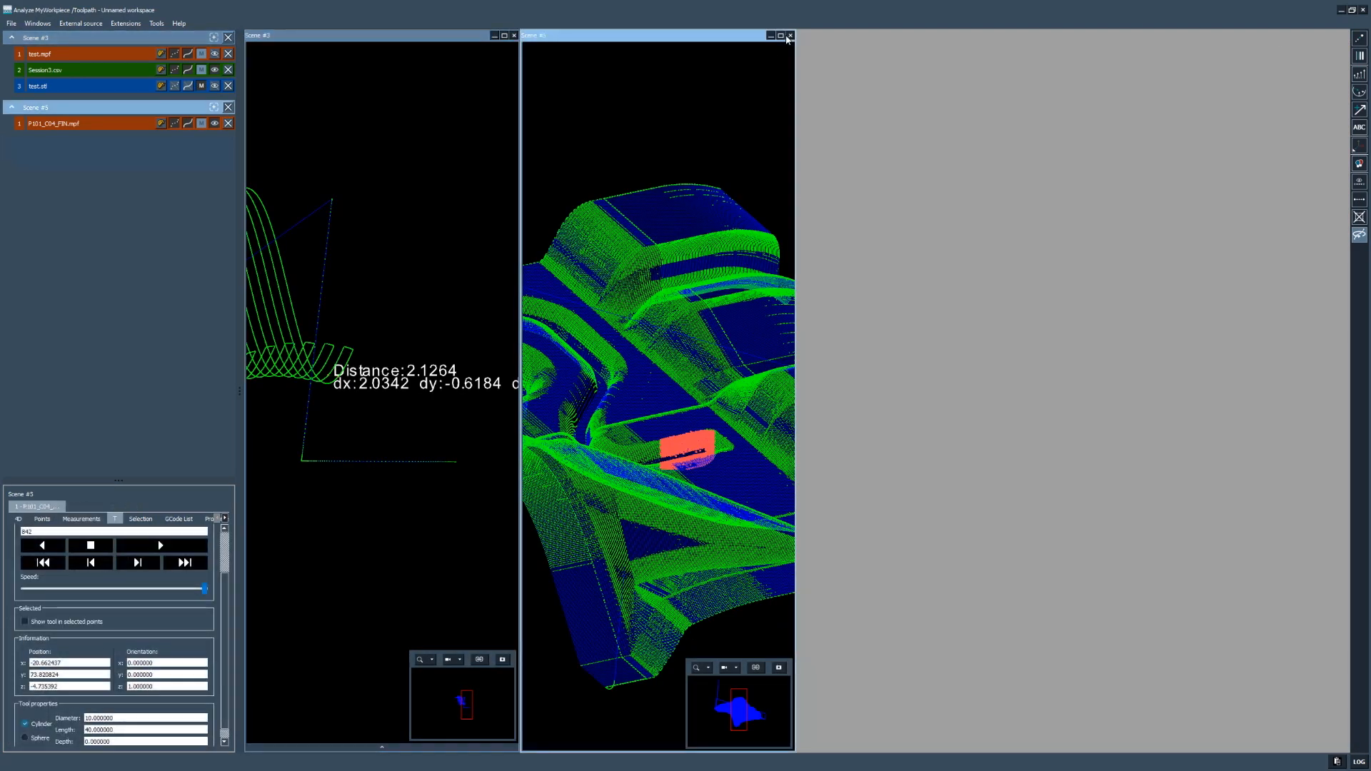
{"action": "left_click", "coordinate": [791, 35]}
{"action": "left_click", "coordinate": [514, 36]}
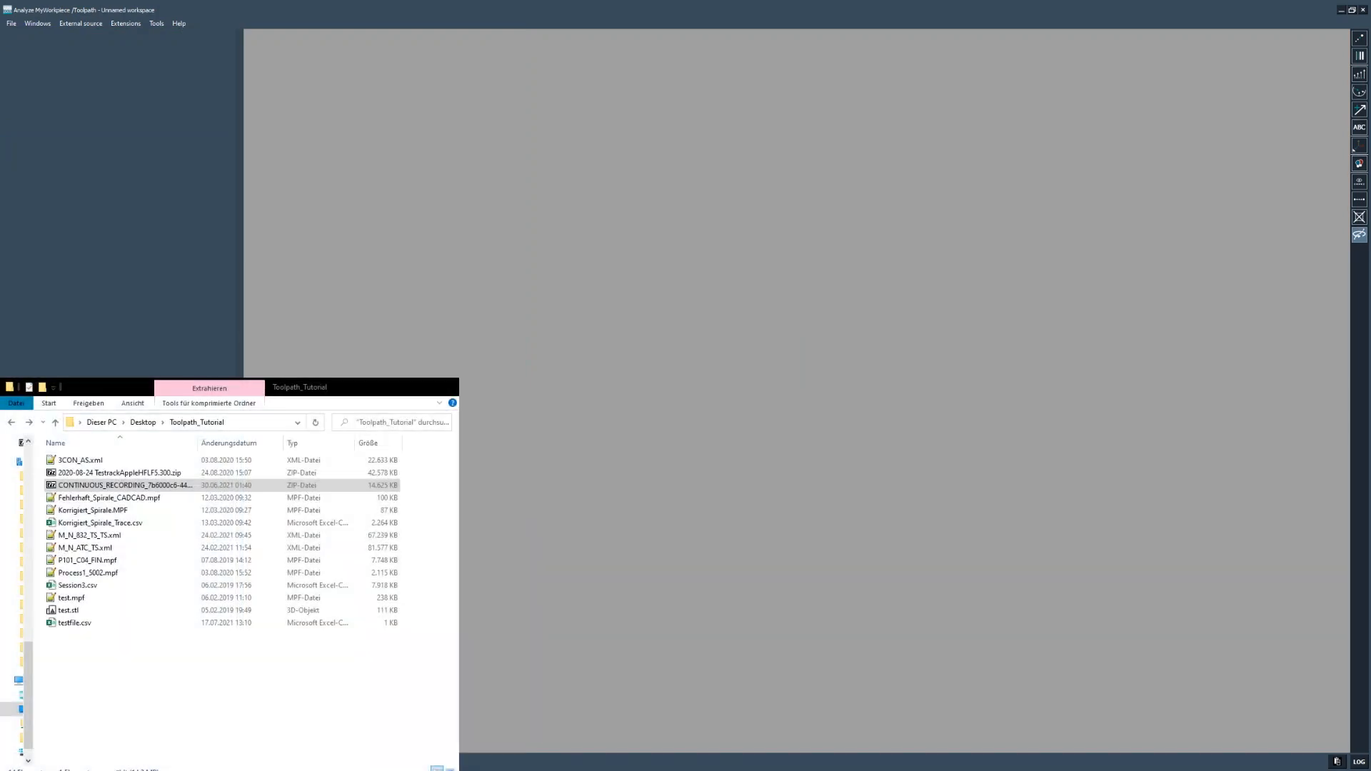
Step: Import the CONTINUOUS_RECORDING ZIP trace from the Toolpath_Tutorial folder with the commanded X, Y and Z axis positions as Position 1
{"action": "left_click_drag", "start_coordinate": [142, 487], "coordinate": [487, 326]}
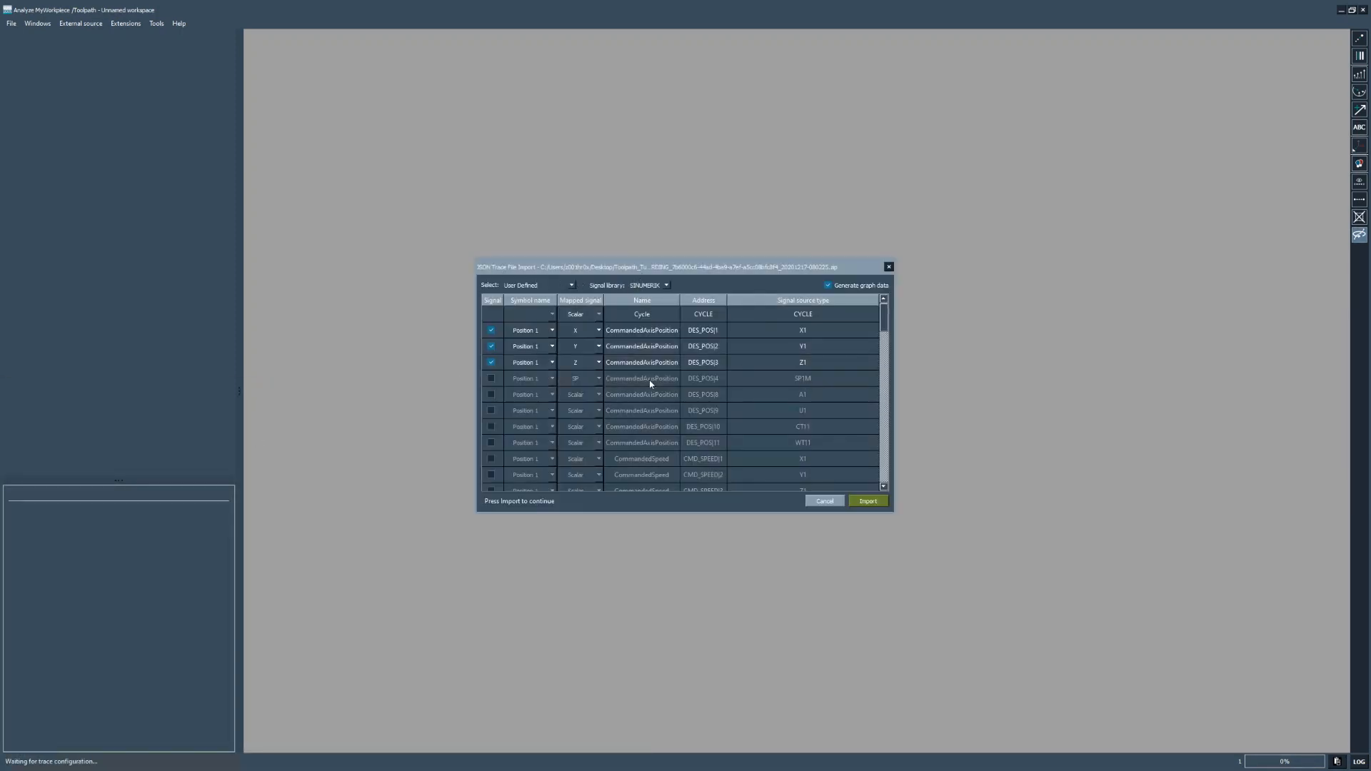
{"action": "scroll", "coordinate": [653, 355], "scroll_direction": "up", "scroll_amount": 10}
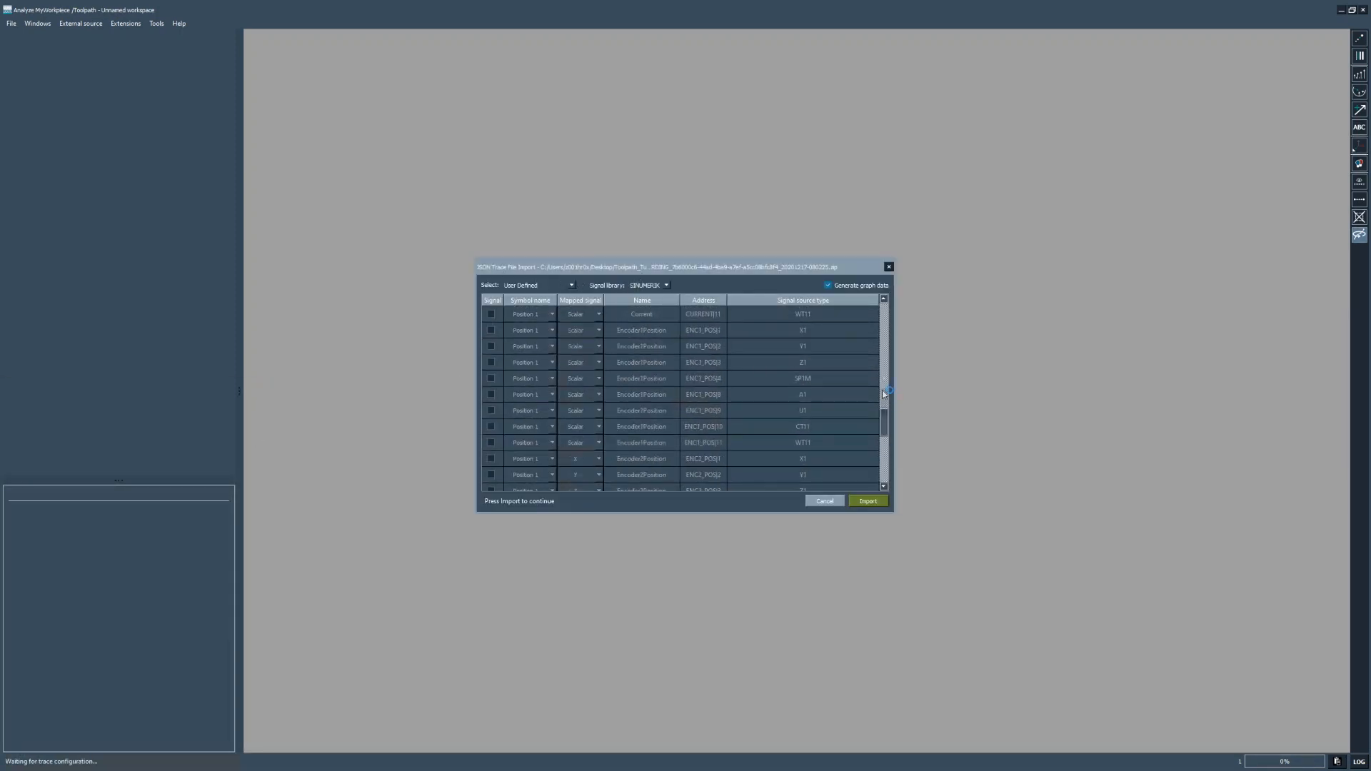
{"action": "left_click", "coordinate": [868, 502]}
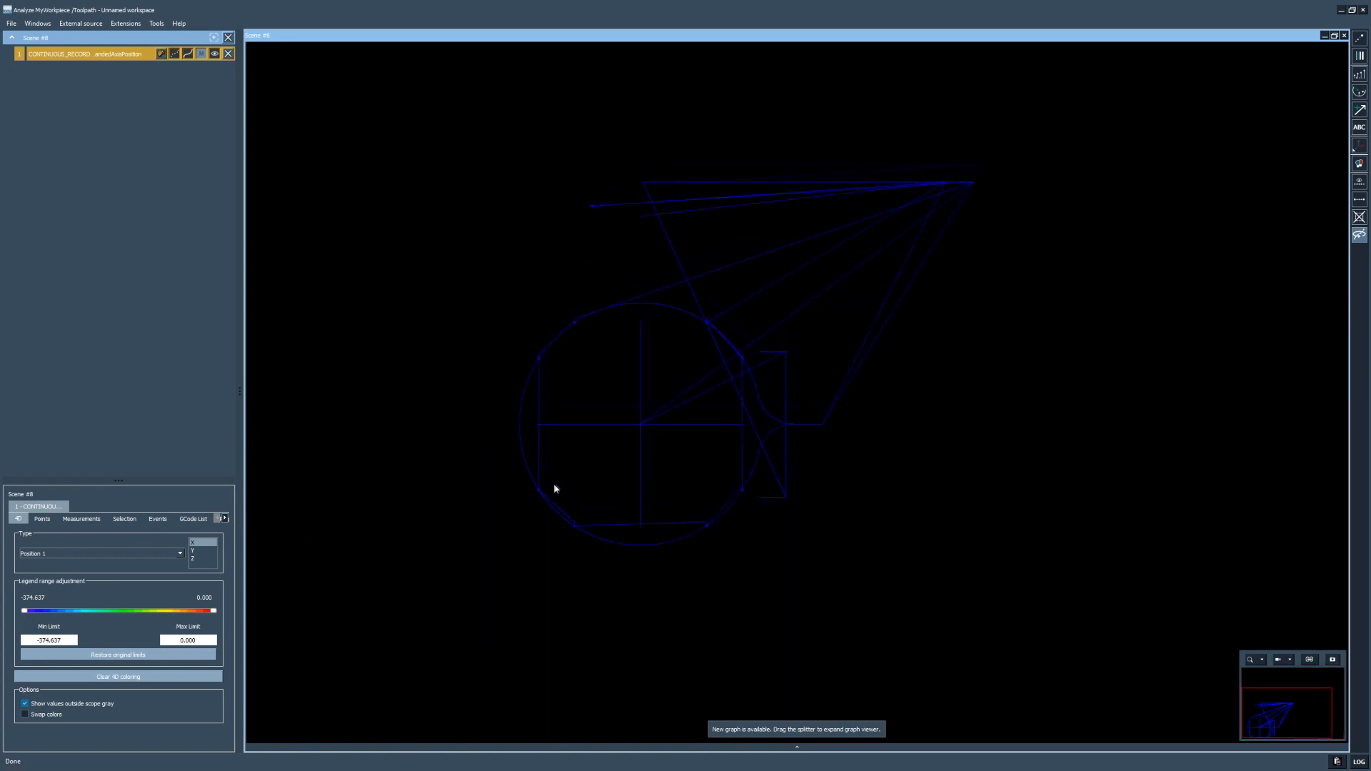
Step: Examine the recorded toolpath obliquely and up close around its circular contour and vertical moves
{"action": "middle_click_drag", "start_coordinate": [554, 484], "coordinate": [571, 460]}
{"action": "scroll", "coordinate": [584, 442], "scroll_direction": "up", "scroll_amount": 4}
{"action": "left_click_drag", "start_coordinate": [591, 428], "coordinate": [596, 379]}
{"action": "left_click", "coordinate": [225, 519]}
{"action": "left_click", "coordinate": [225, 519]}
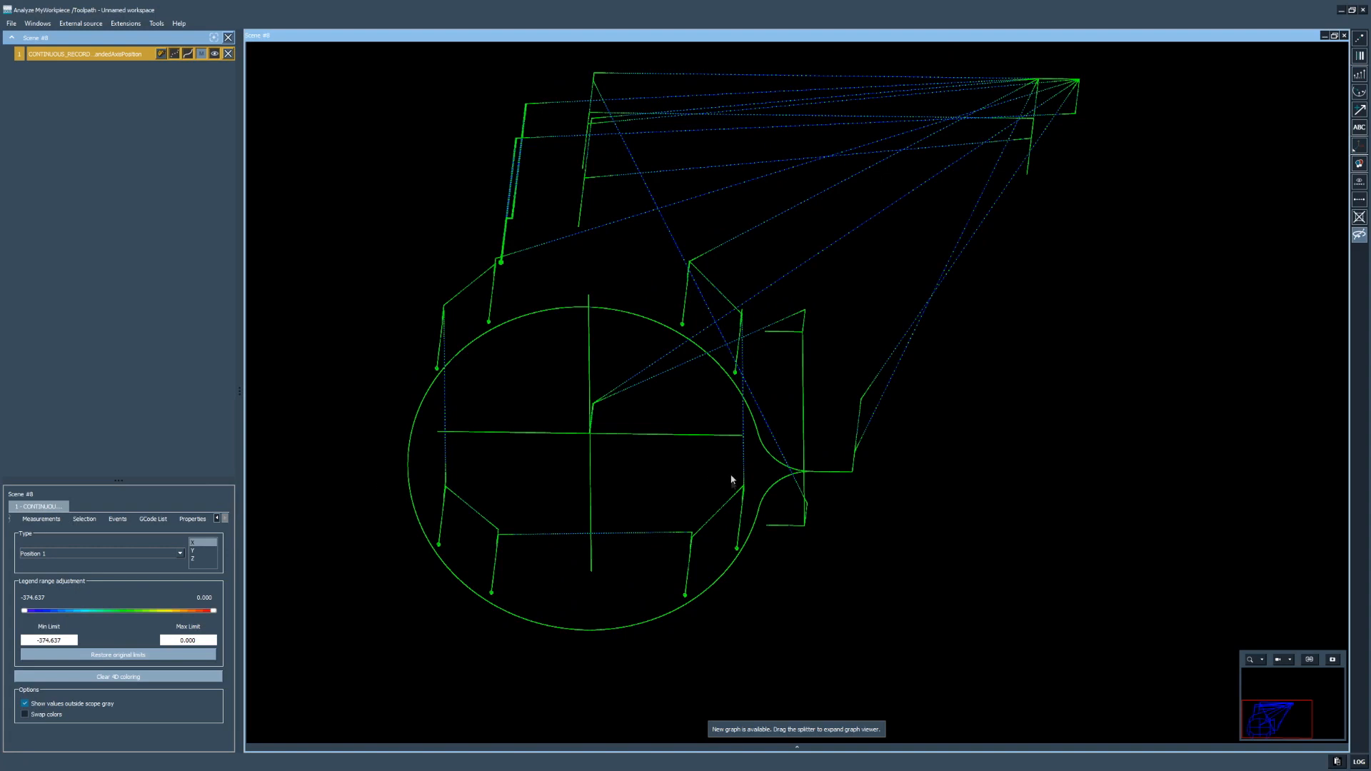
{"action": "scroll", "coordinate": [731, 477], "scroll_direction": "up", "scroll_amount": 3}
{"action": "middle_click_drag", "start_coordinate": [614, 455], "coordinate": [703, 442]}
{"action": "scroll", "coordinate": [703, 441], "scroll_direction": "up", "scroll_amount": 2}
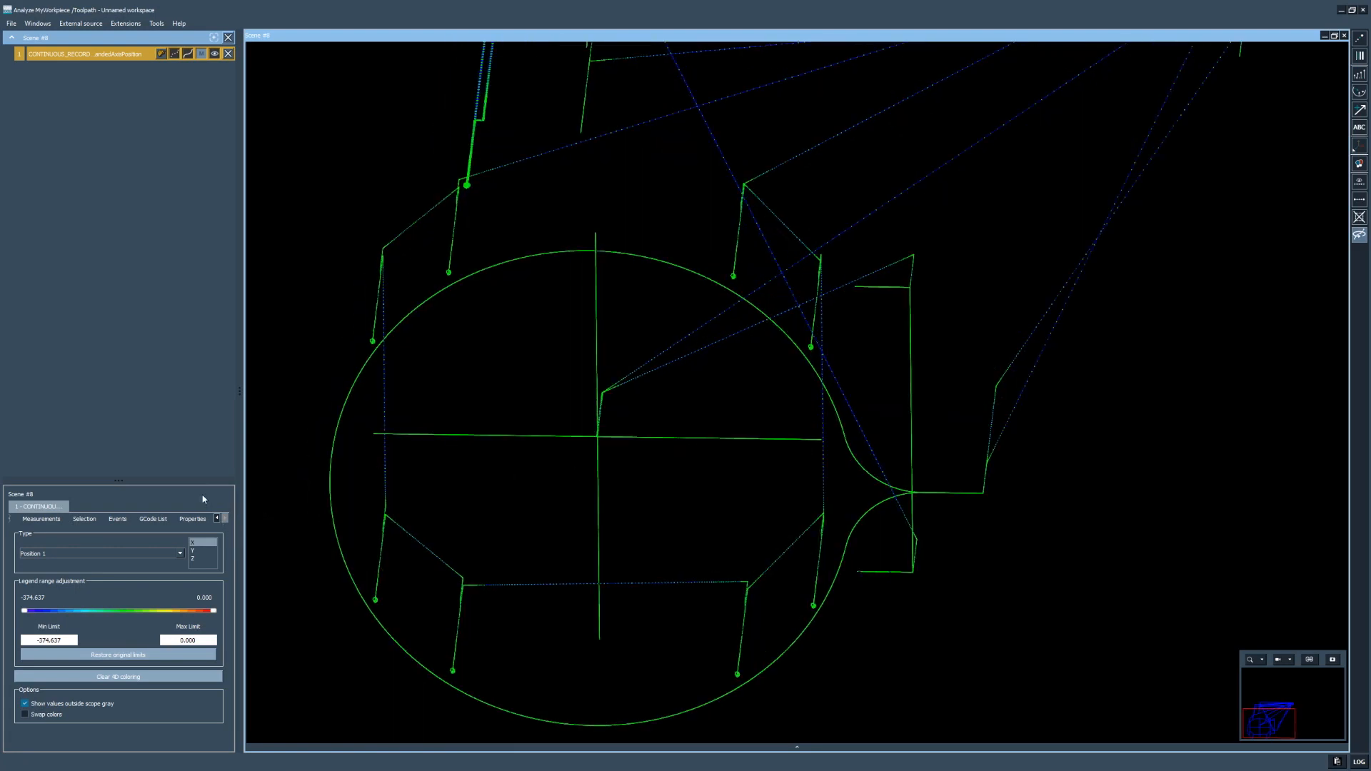
Step: Examine the recording's G-code list and its channel choices in the extended view, and return the list to its compact view
{"action": "left_click", "coordinate": [152, 520]}
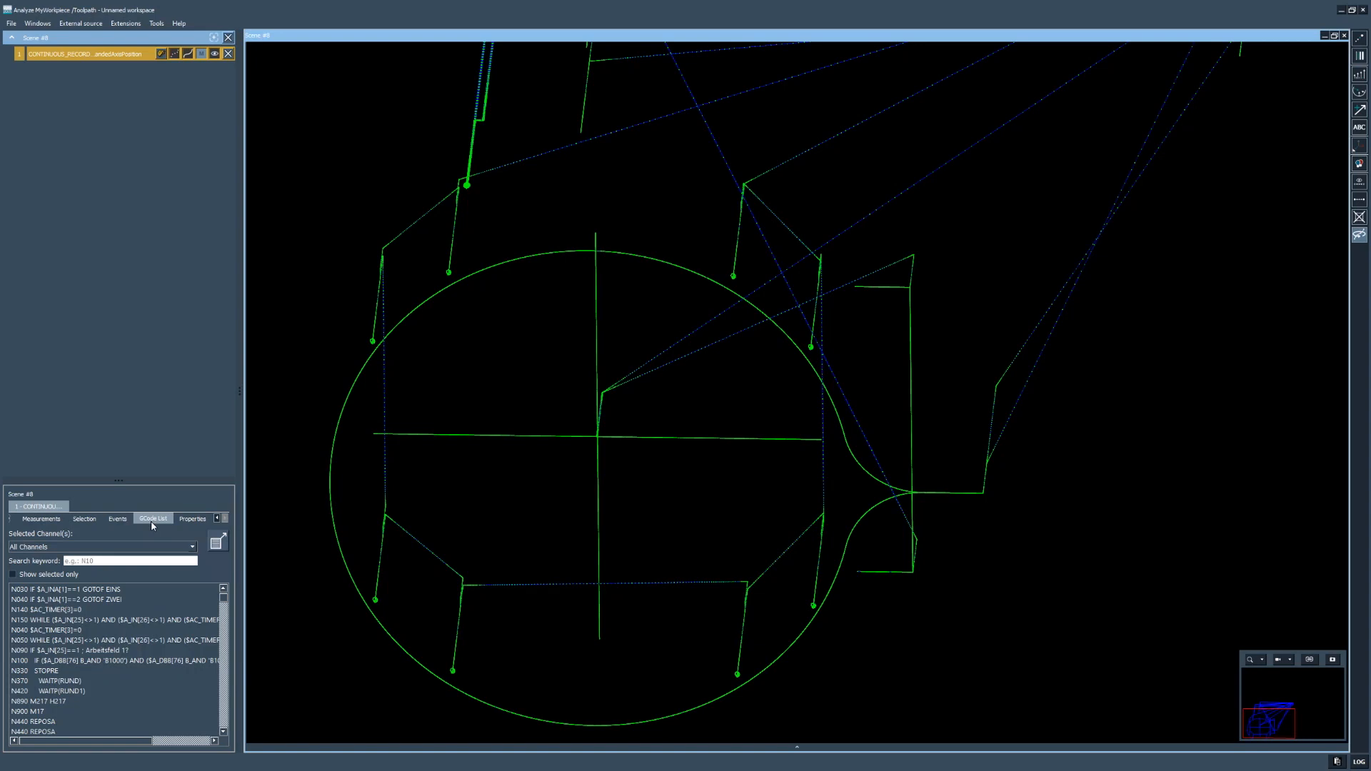
{"action": "left_click", "coordinate": [217, 541]}
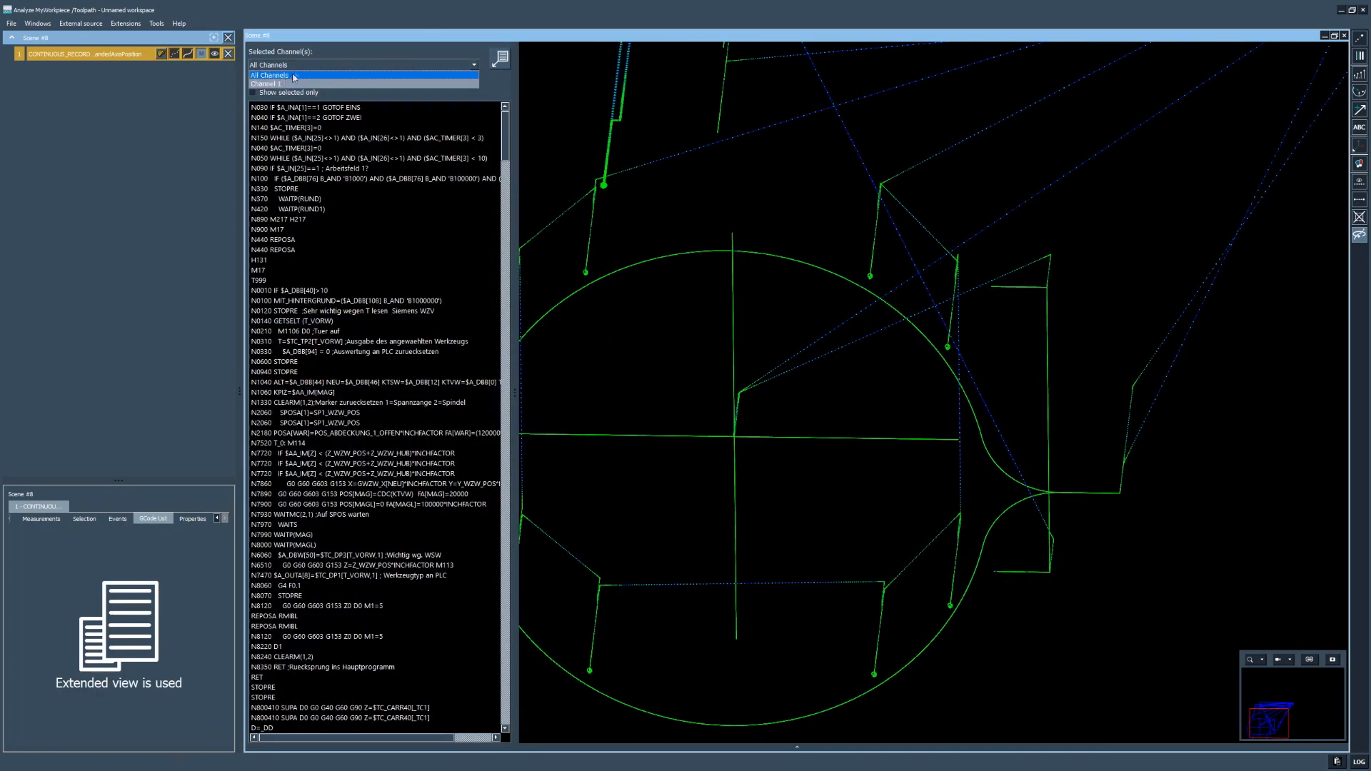
{"action": "left_click_drag", "start_coordinate": [506, 143], "coordinate": [495, 32]}
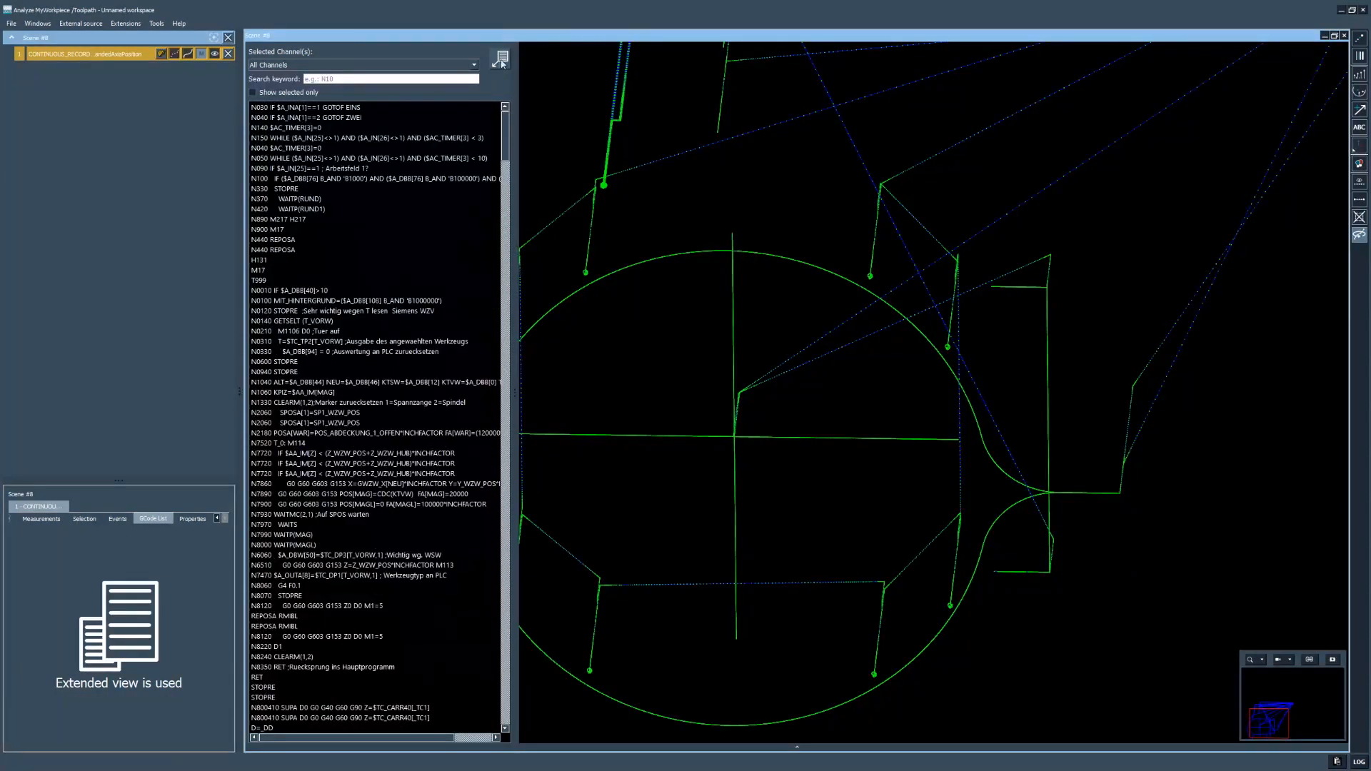
{"action": "left_click", "coordinate": [501, 61]}
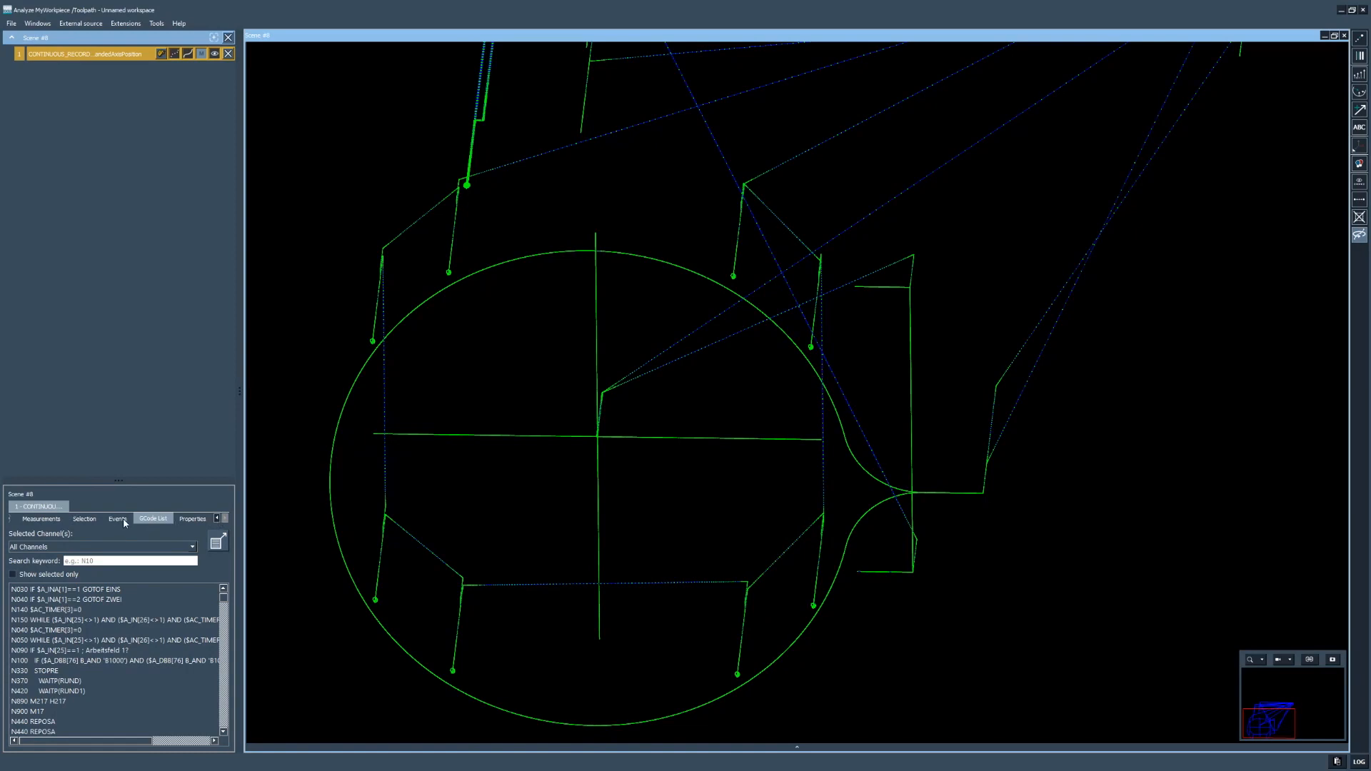
Step: Show the recording's events and filter out the G0 moves, examining the remaining G1 and G2 paths
{"action": "left_click", "coordinate": [123, 520]}
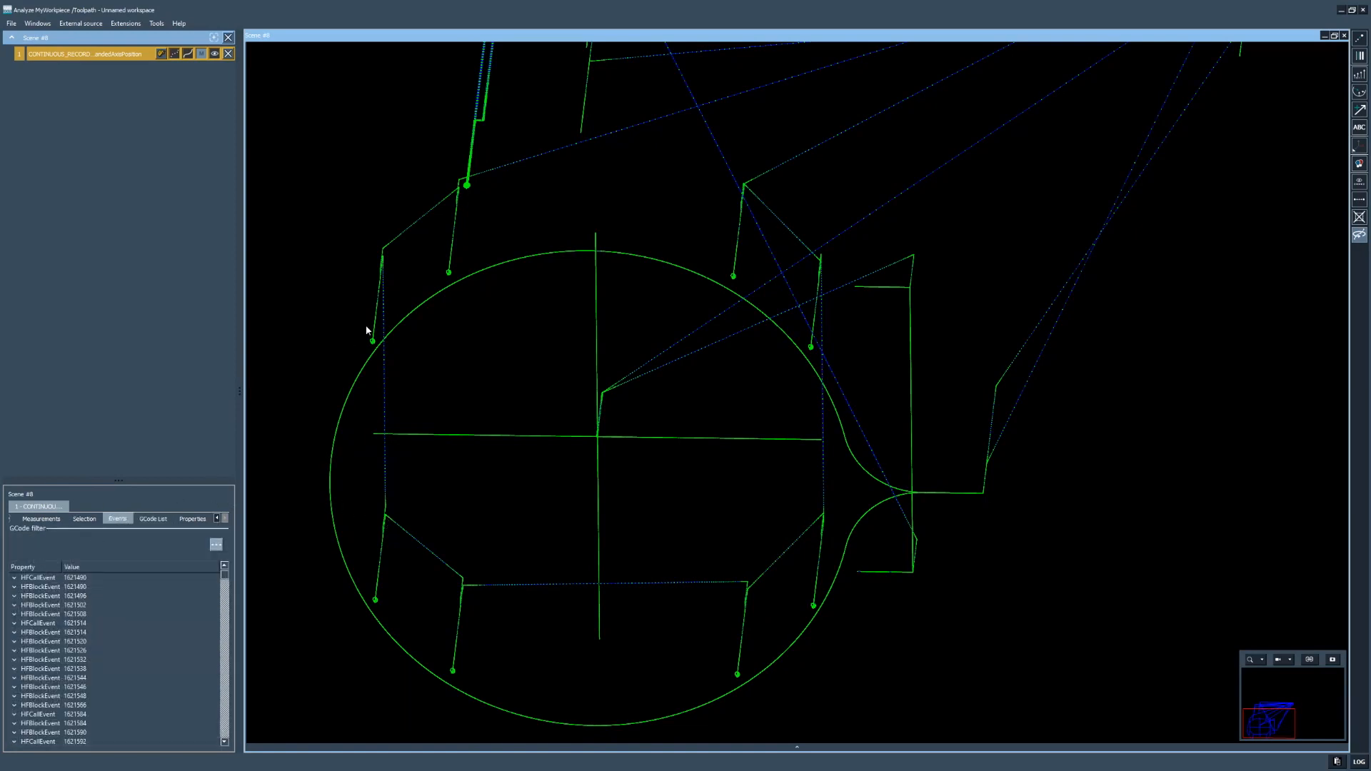
{"action": "left_click_drag", "start_coordinate": [477, 350], "coordinate": [534, 296]}
{"action": "left_click_drag", "start_coordinate": [661, 376], "coordinate": [669, 389]}
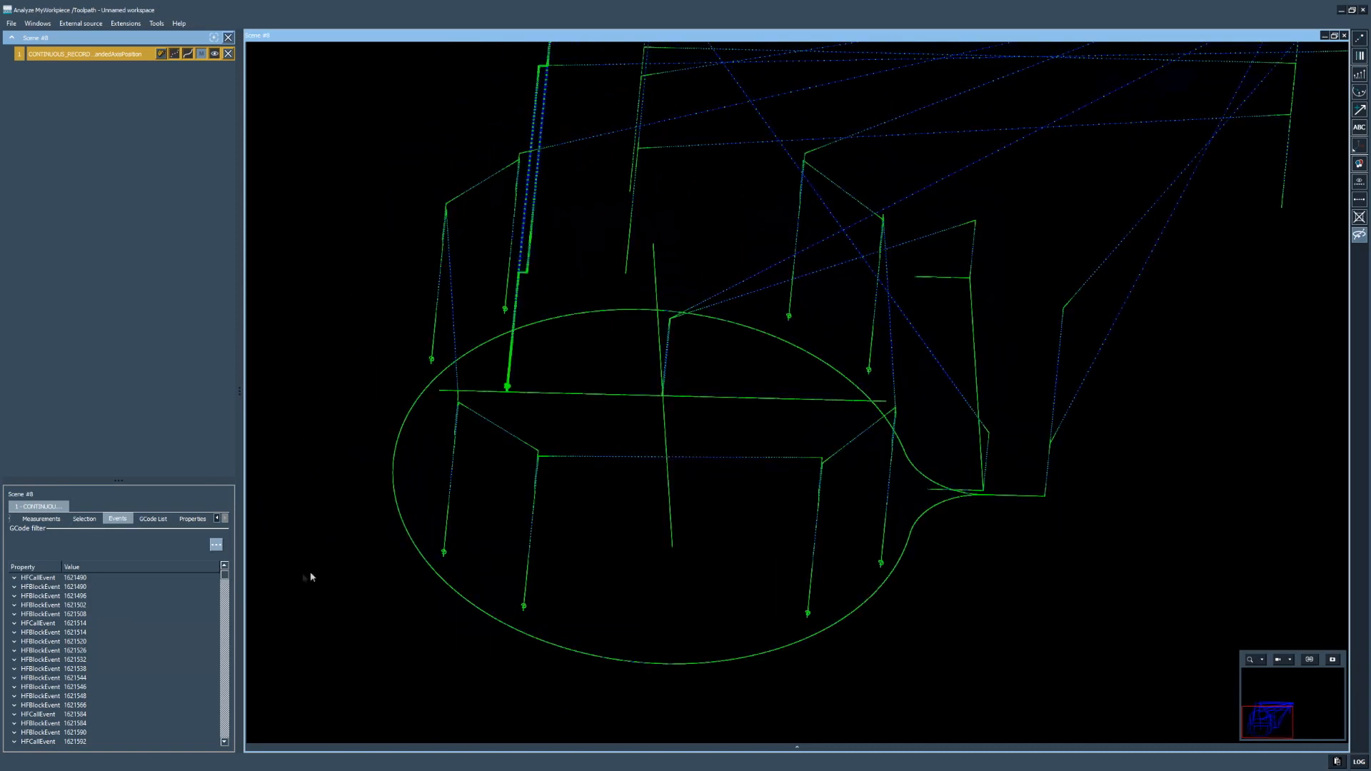
{"action": "left_click", "coordinate": [216, 545]}
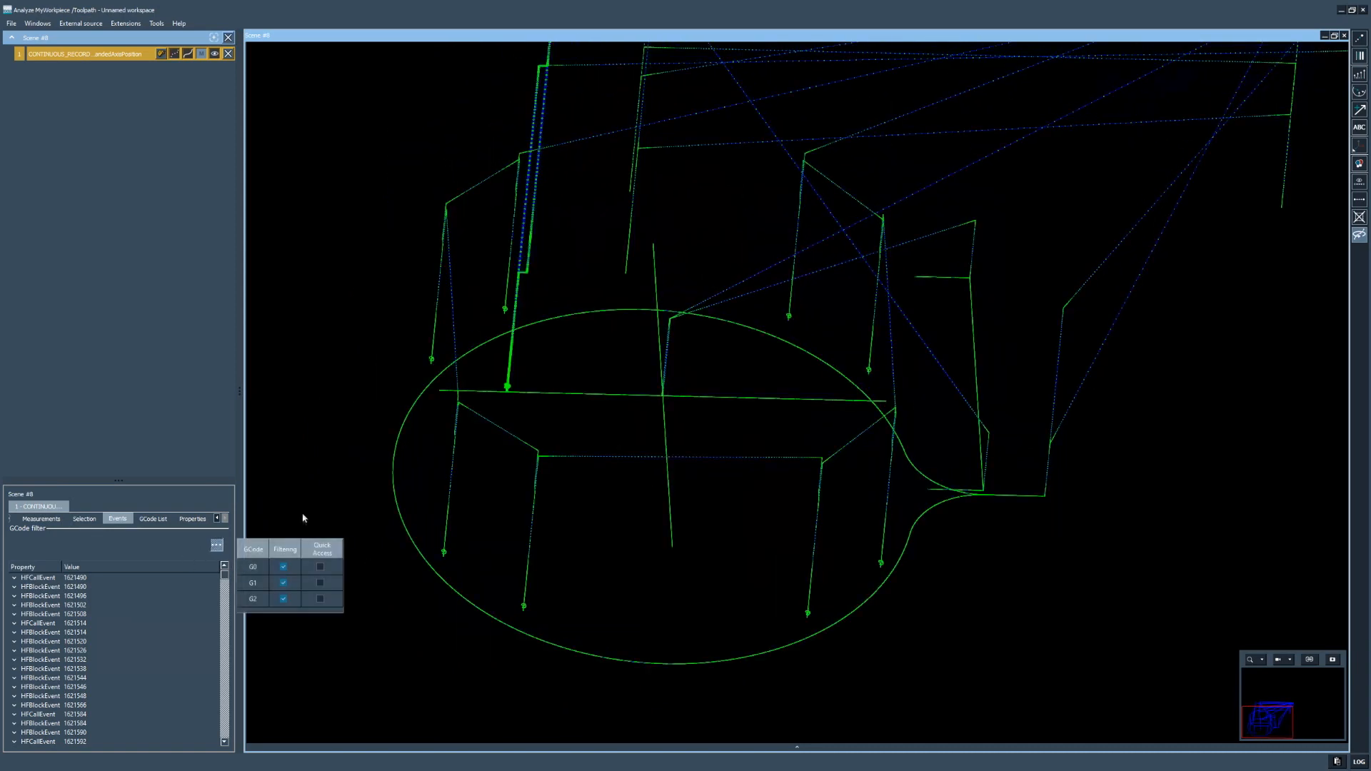
{"action": "left_click", "coordinate": [283, 567]}
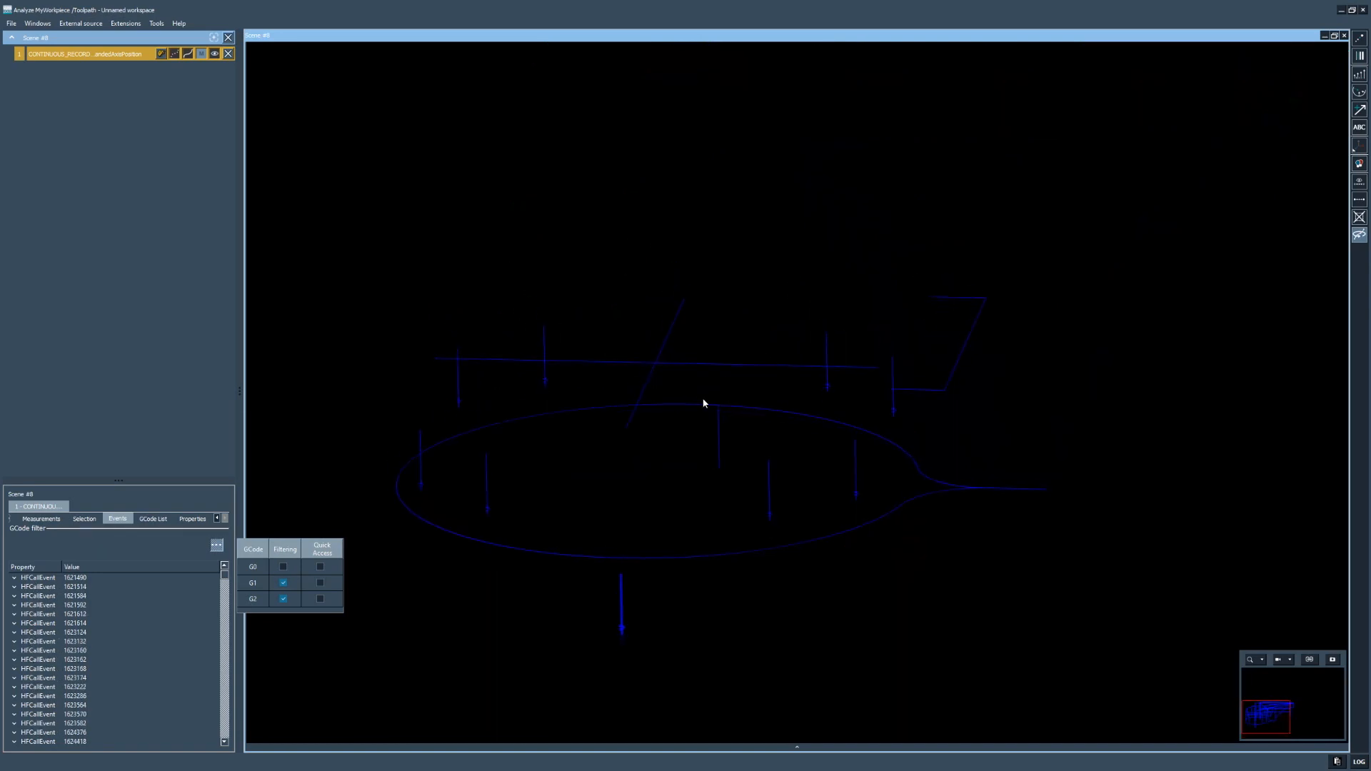
{"action": "left_click_drag", "start_coordinate": [703, 402], "coordinate": [724, 471]}
Step: Compare the recording with G1 moves only, with G1 and G2 moves, and with G0 moves only
{"action": "left_click", "coordinate": [283, 599]}
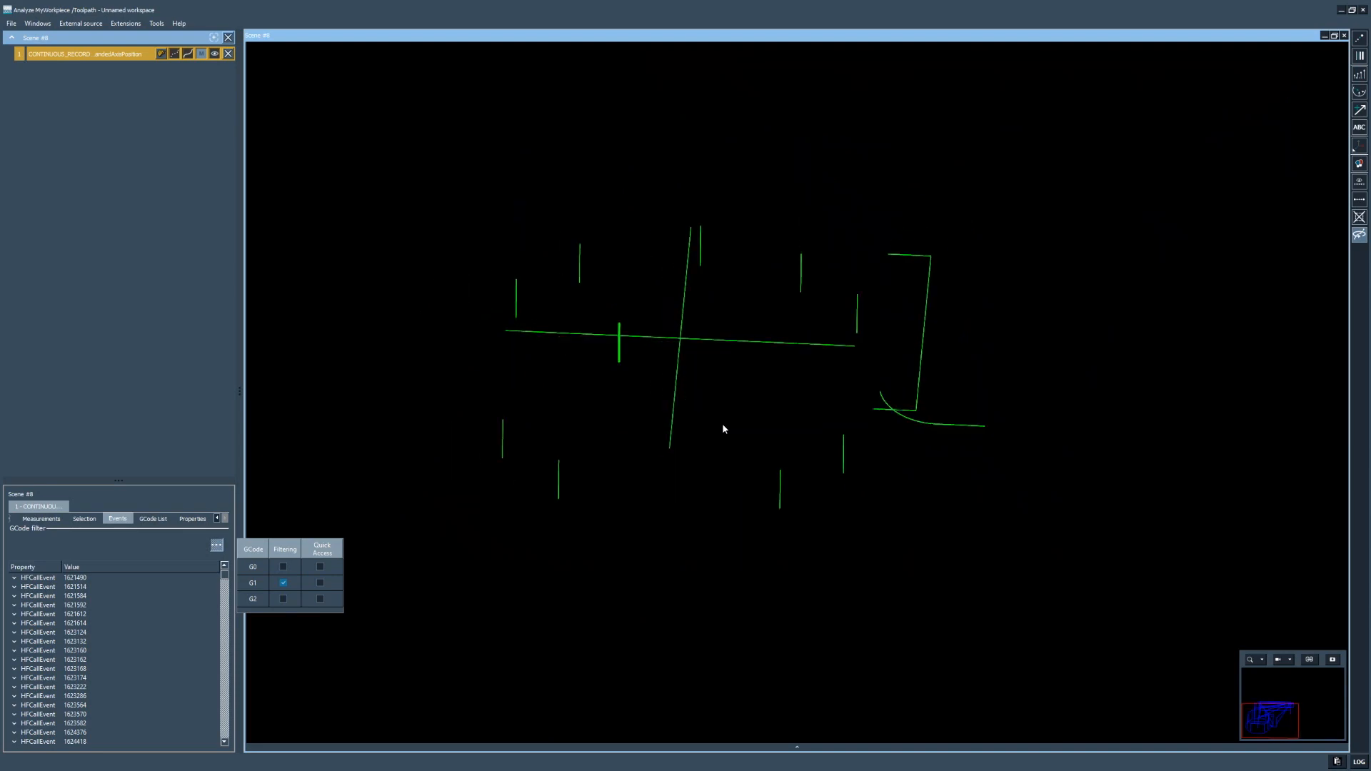
{"action": "left_click", "coordinate": [284, 600]}
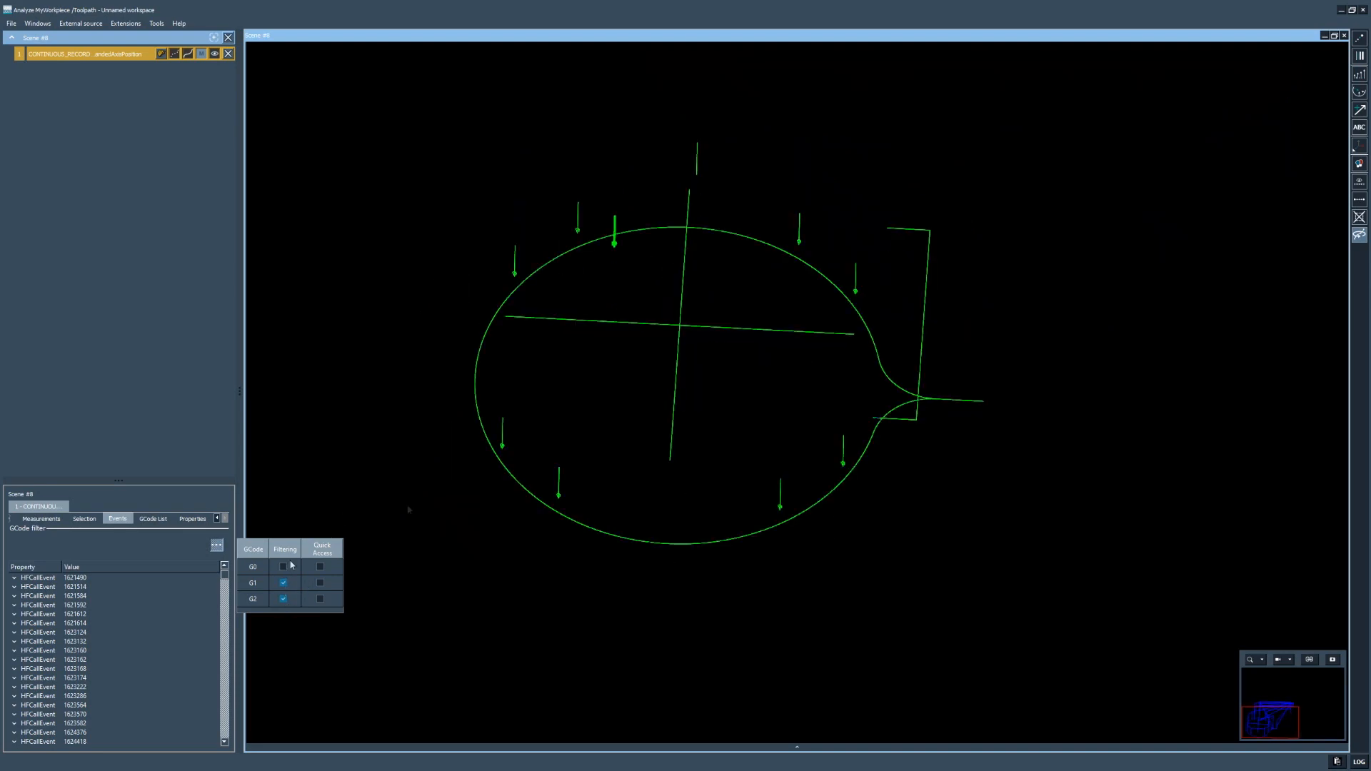
{"action": "left_click", "coordinate": [283, 567]}
{"action": "left_click", "coordinate": [284, 568]}
{"action": "left_click", "coordinate": [284, 584]}
{"action": "left_click", "coordinate": [284, 599]}
{"action": "left_click", "coordinate": [283, 567]}
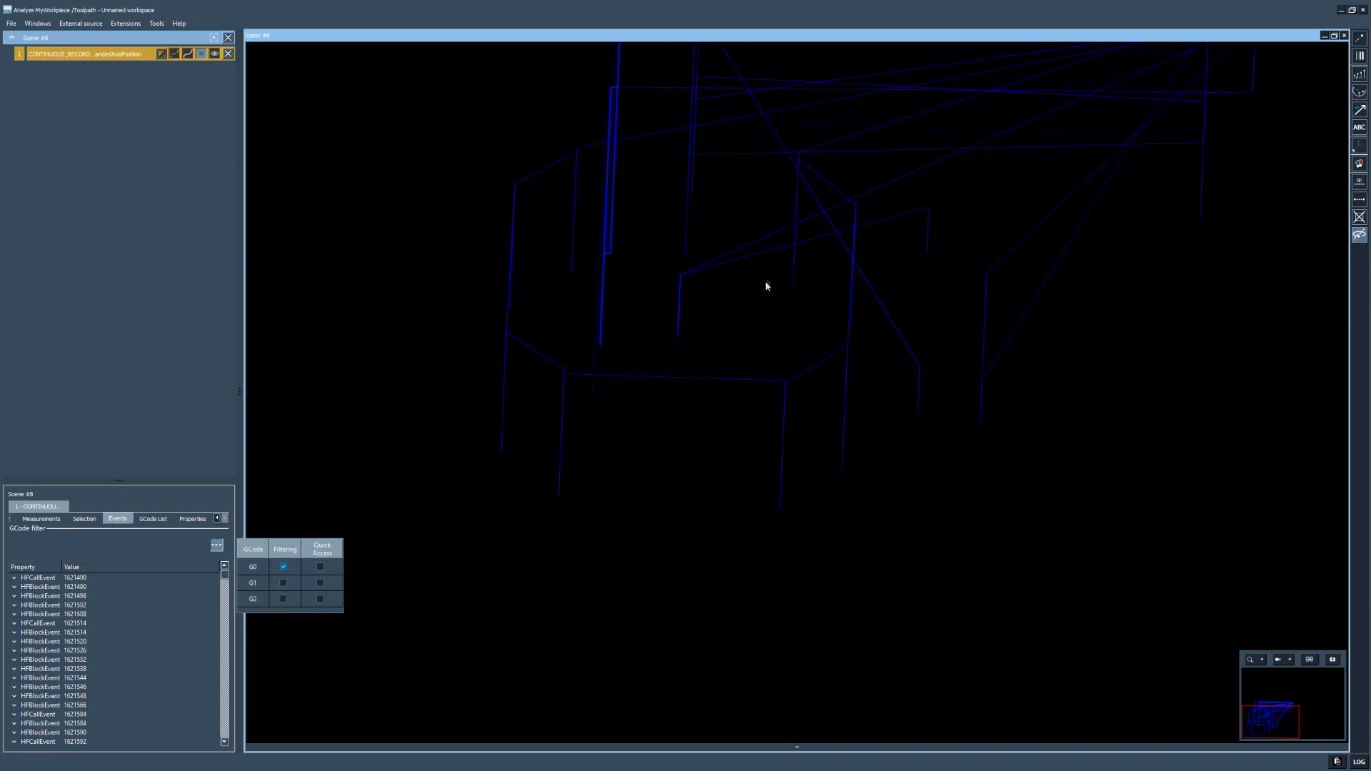
Step: Include the G1 and G2 moves in the G-code filter again, close it and view the complete recorded path
{"action": "left_click", "coordinate": [283, 583]}
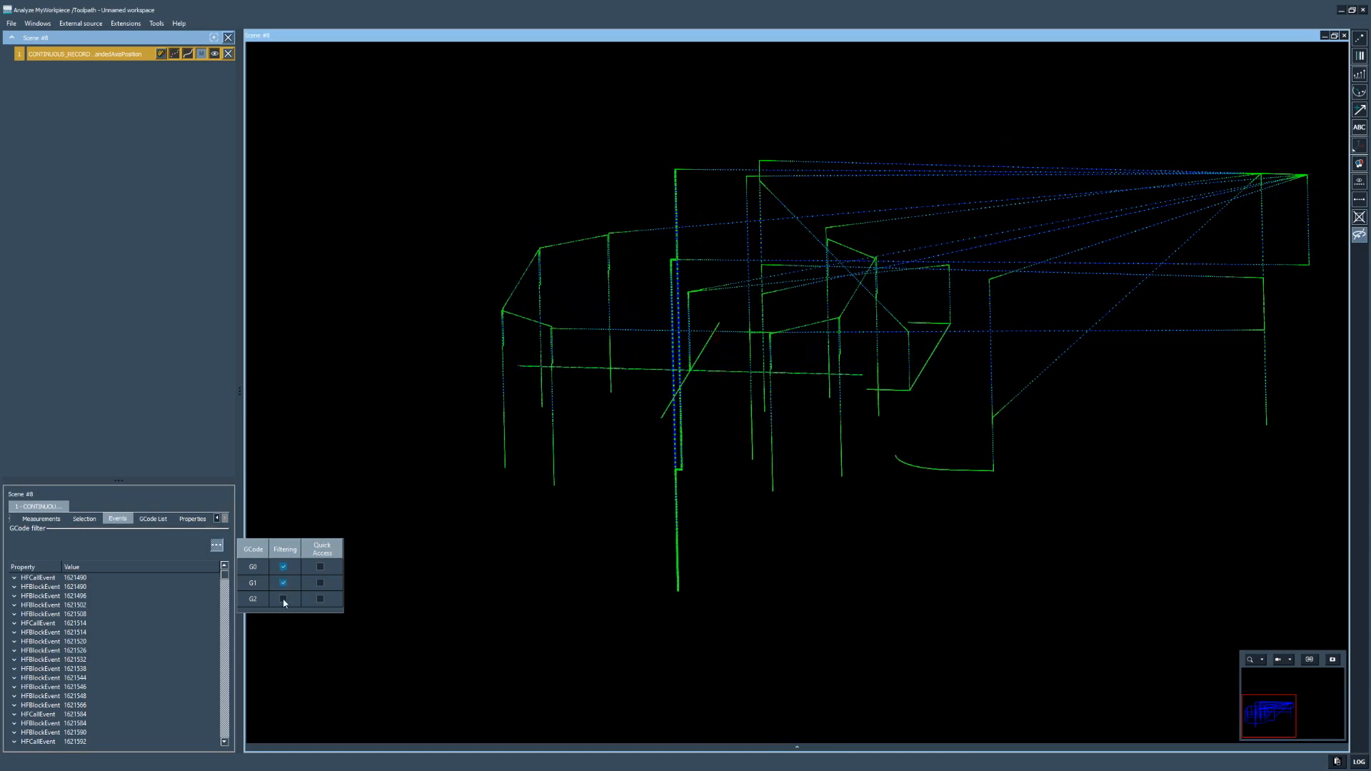
{"action": "left_click", "coordinate": [217, 546]}
{"action": "left_click_drag", "start_coordinate": [683, 402], "coordinate": [700, 408]}
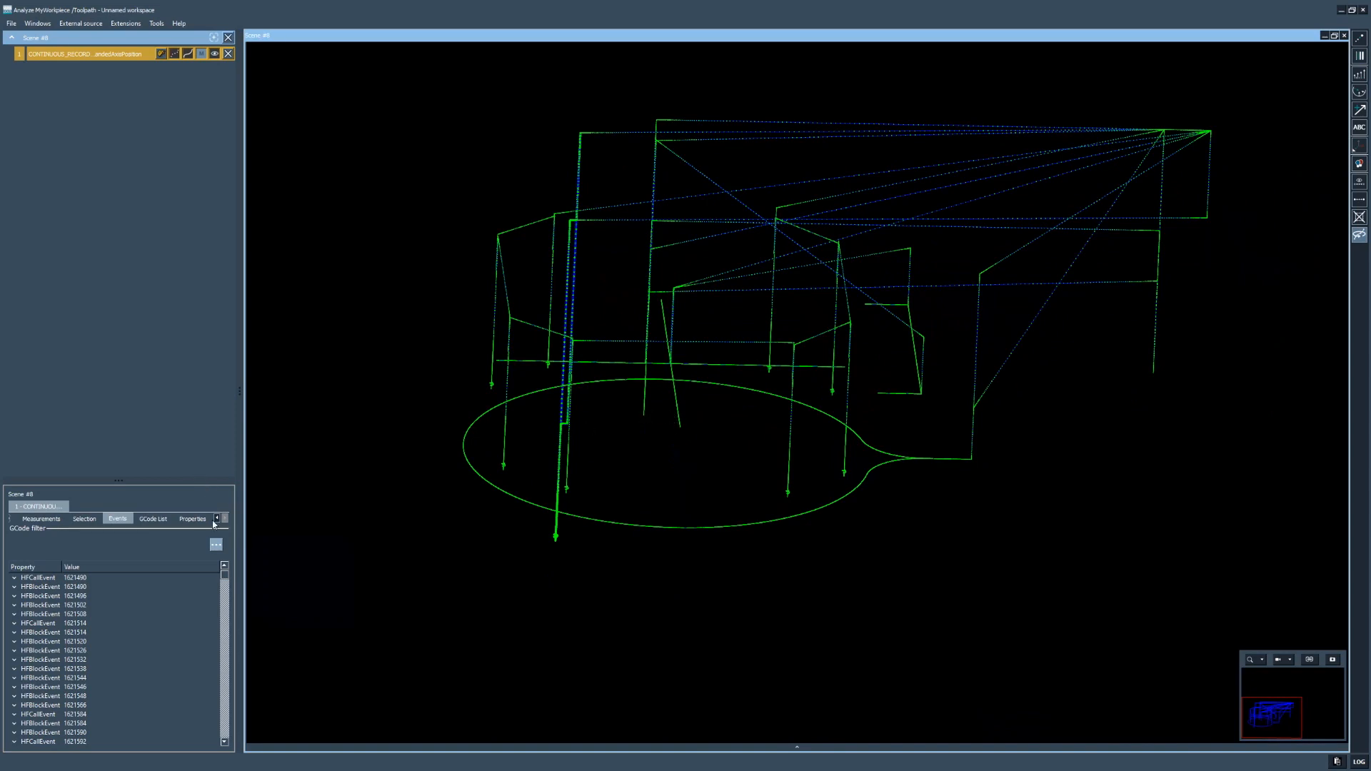
Step: Look through the recording's distance selection and properties, and return to its 4D colouring settings
{"action": "left_click", "coordinate": [84, 518]}
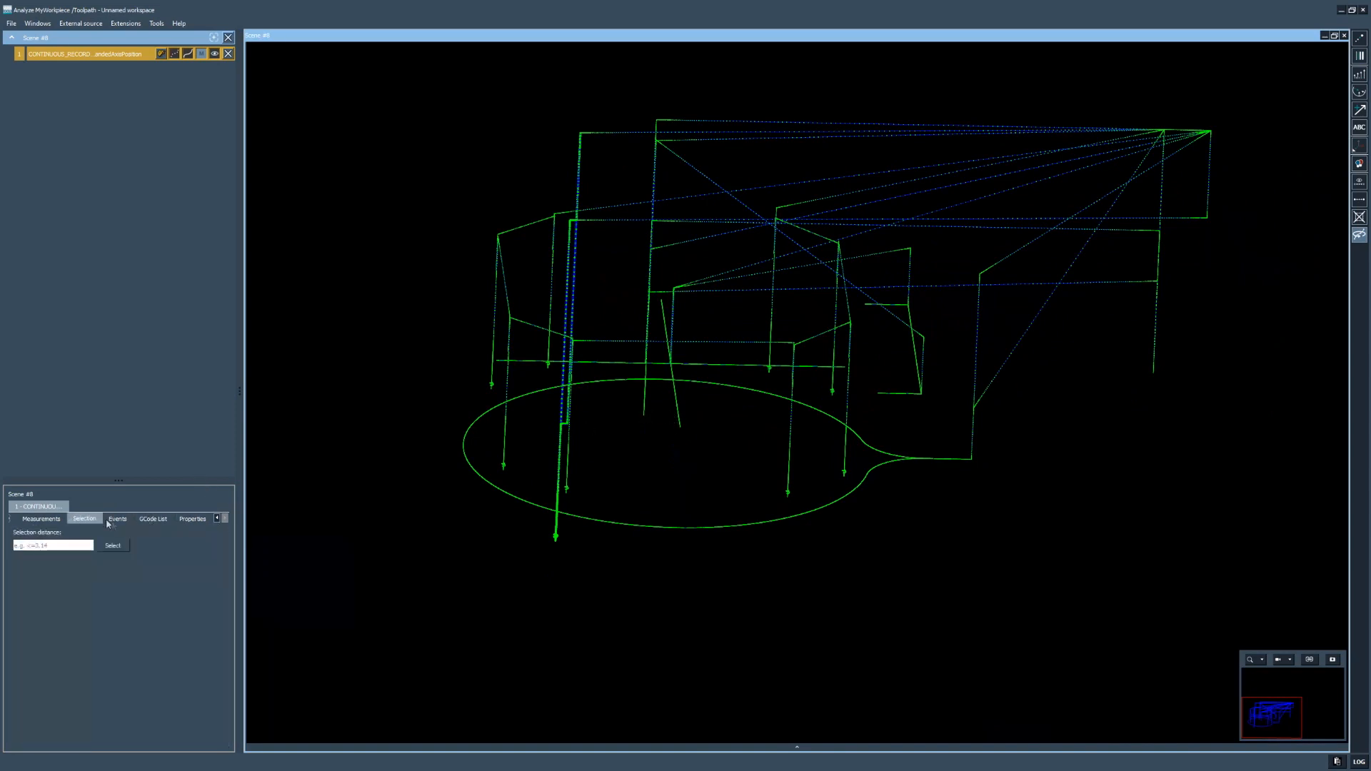
{"action": "left_click", "coordinate": [192, 518]}
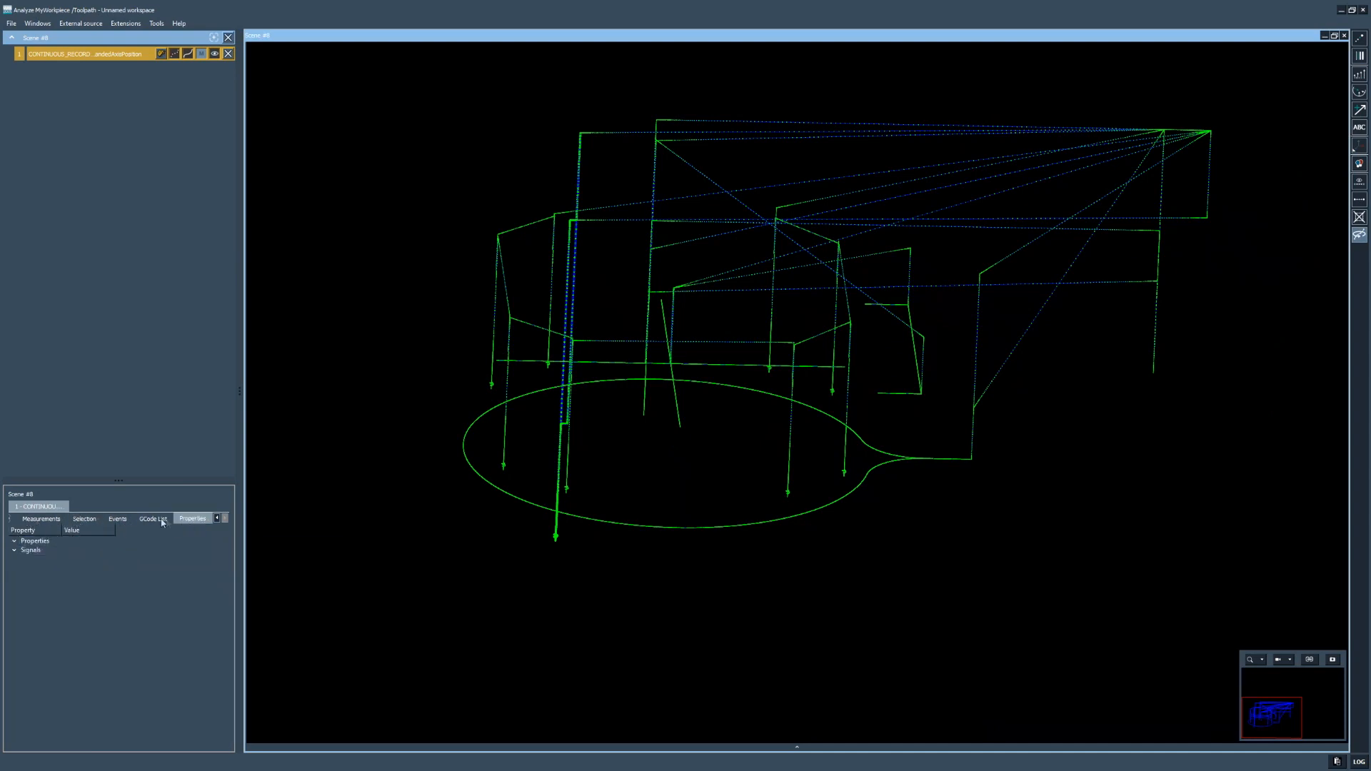
{"action": "left_click", "coordinate": [217, 518]}
{"action": "left_click", "coordinate": [219, 521]}
{"action": "left_click", "coordinate": [18, 518]}
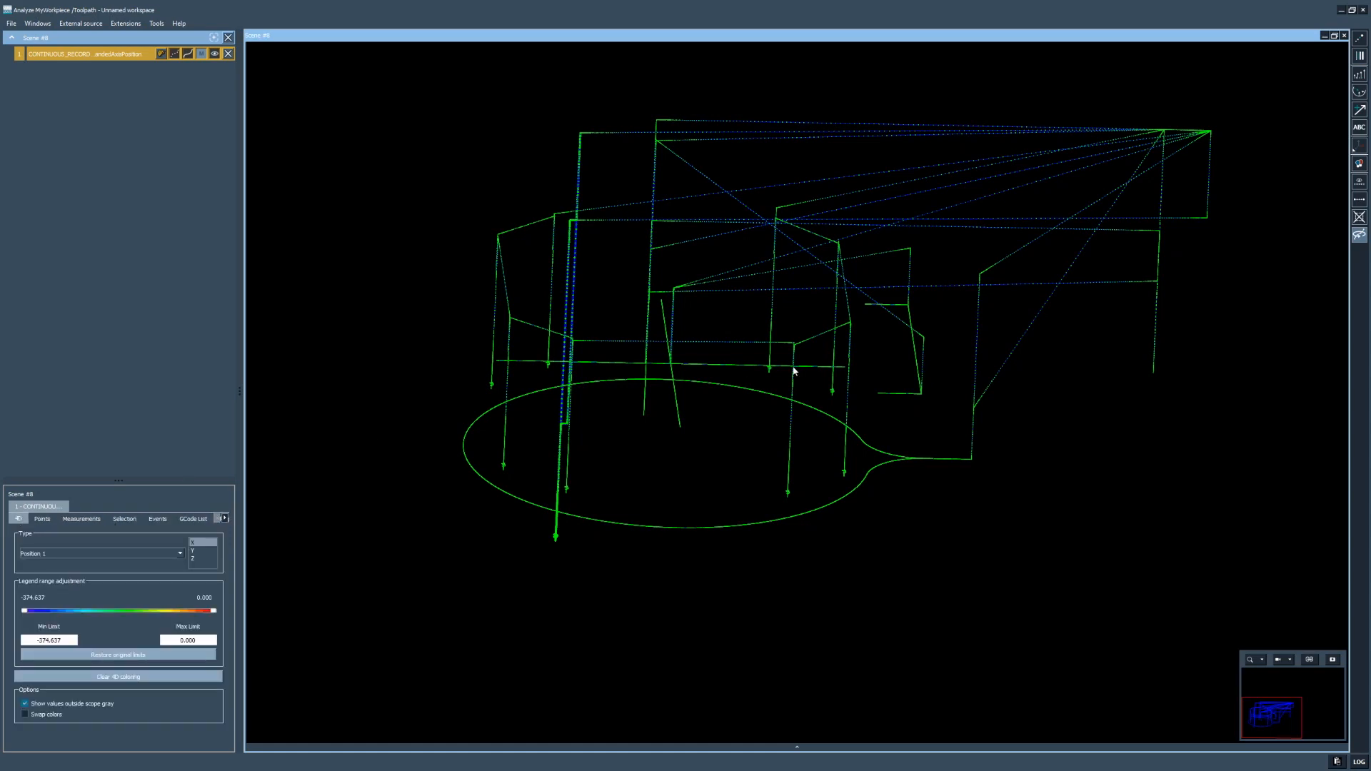